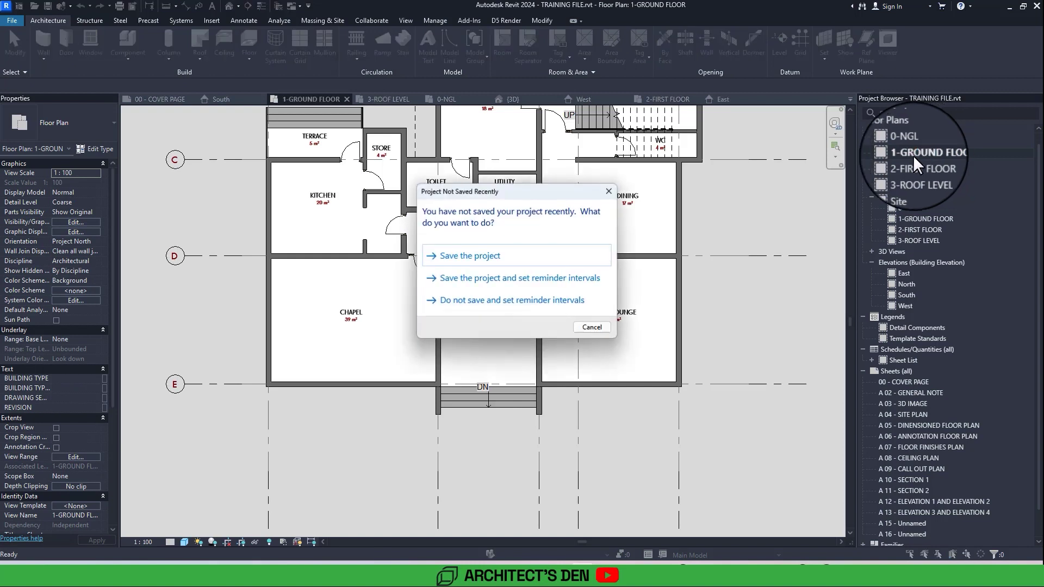
# - Save the project in response to the save reminder
pyautogui.click(491, 267)
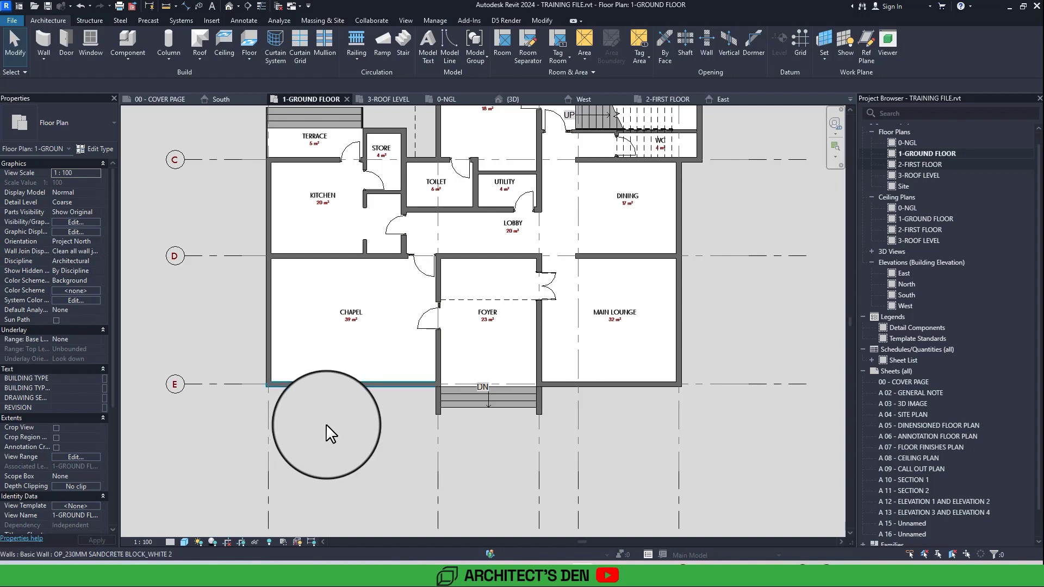
# - Start placing a window on the ground floor plan using the OP_1800_WINDOW type of the three-wide, two-high aluminum exterior family
pyautogui.moveTo(359, 419); pyautogui.dragTo(375, 432, button='middle')
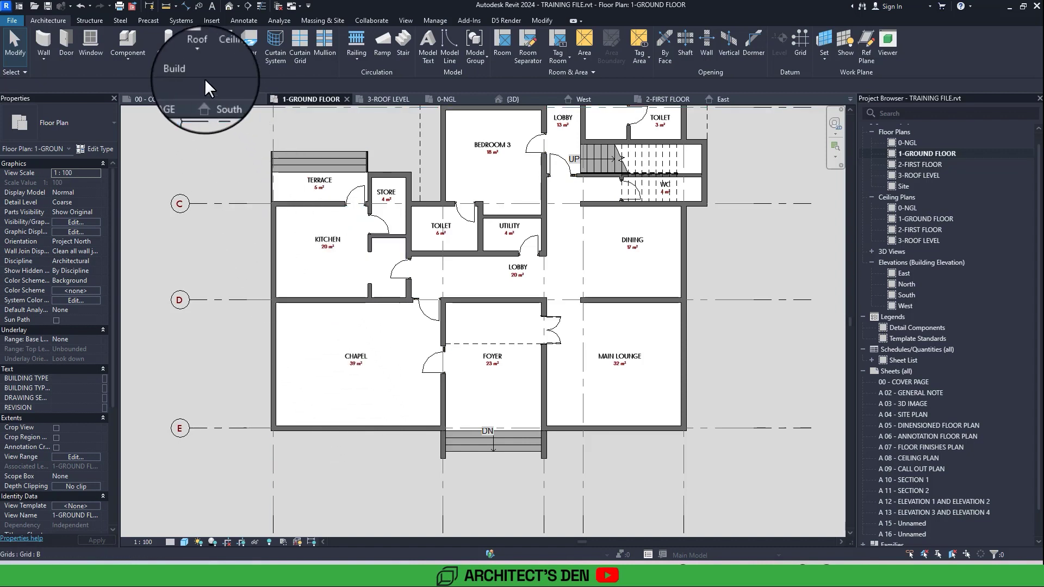
pyautogui.scroll(2, 319, 375)
pyautogui.moveTo(327, 353); pyautogui.dragTo(369, 349, button='middle')
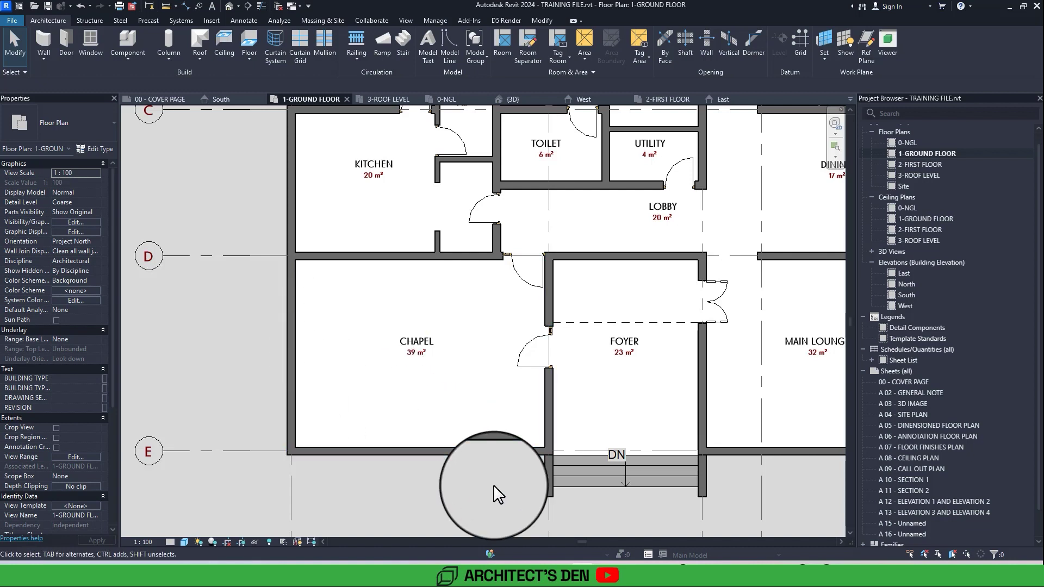
pyautogui.click(87, 43)
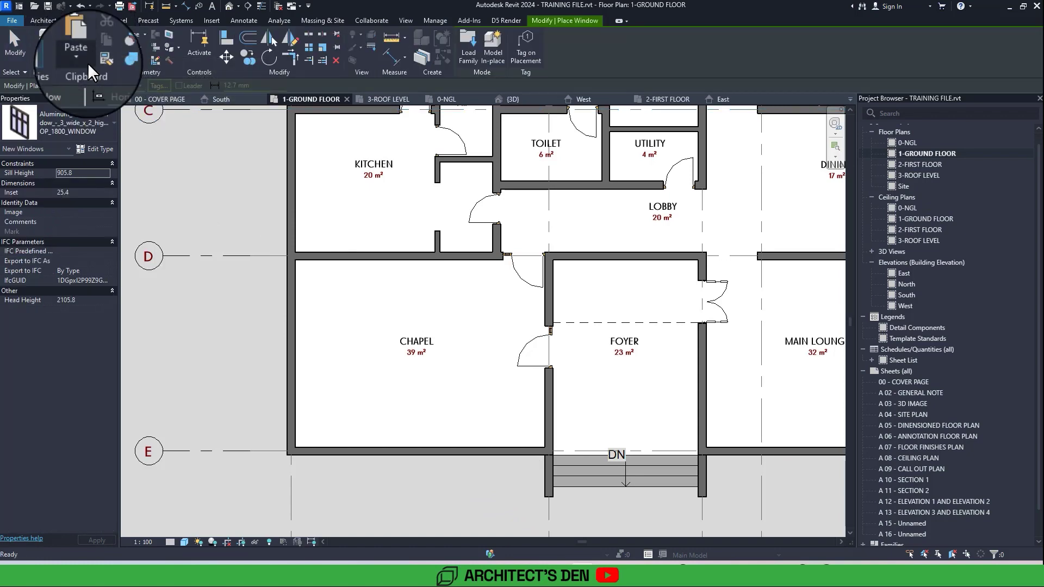
pyautogui.click(86, 131)
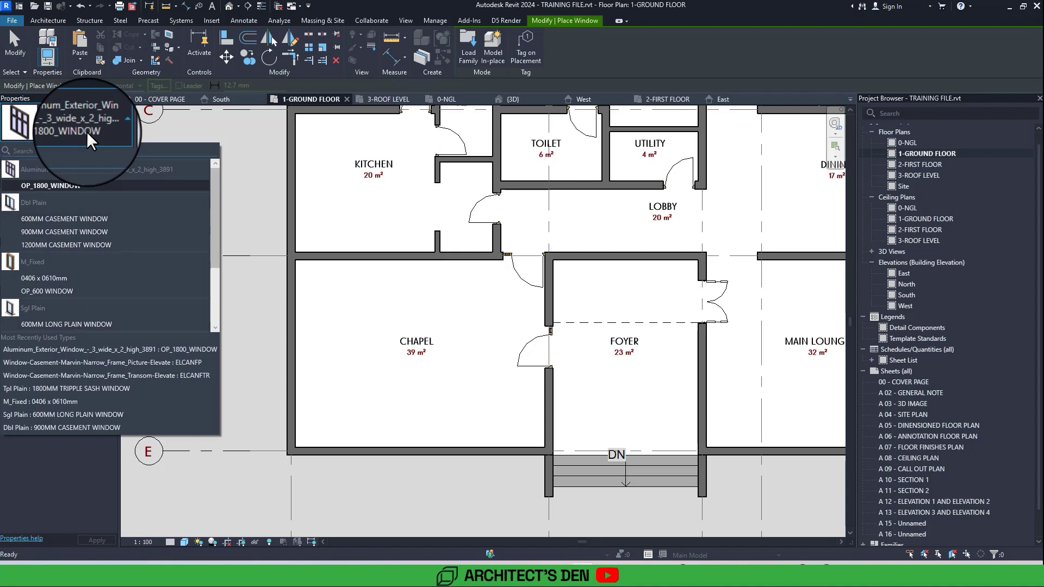
pyautogui.scroll(-3, 90, 169)
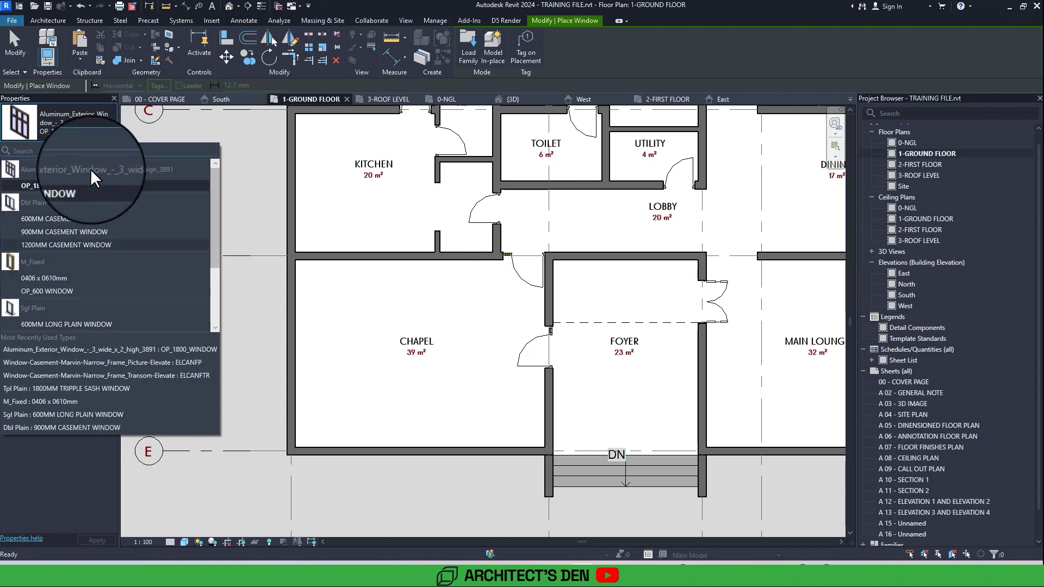
pyautogui.scroll(3, 94, 207)
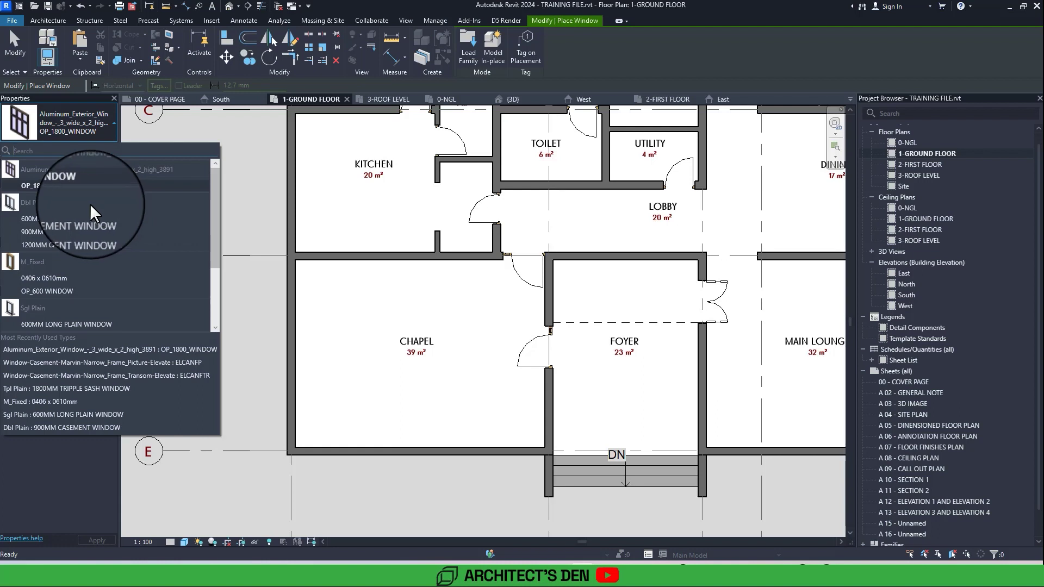
pyautogui.click(58, 185)
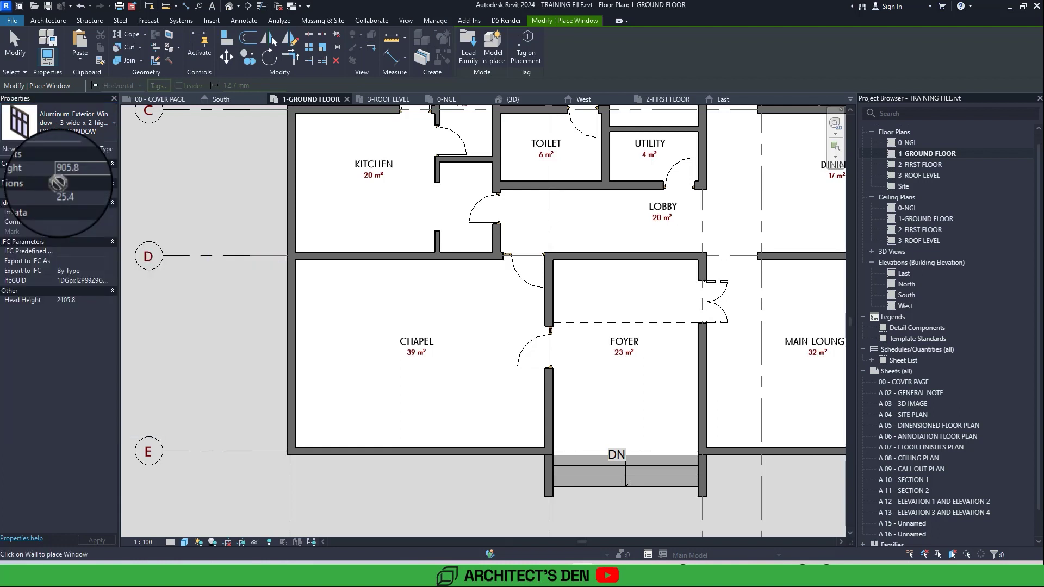
# - Open the type properties of OP_1800_WINDOW and set its Default Sill Height to 900
pyautogui.click(97, 148)
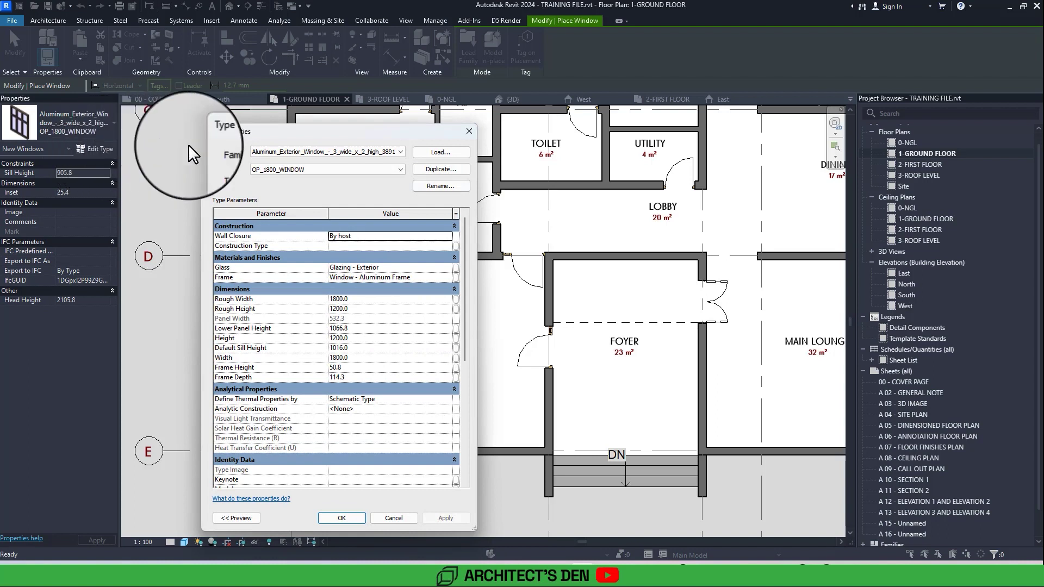
pyautogui.moveTo(383, 133); pyautogui.dragTo(399, 68)
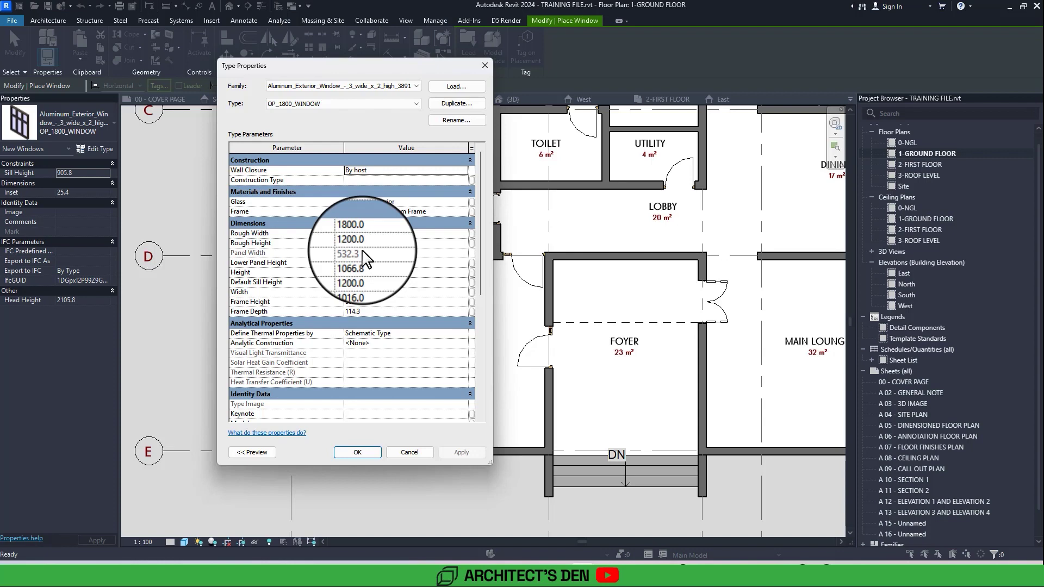
pyautogui.scroll(-3, 363, 259)
pyautogui.scroll(2, 364, 259)
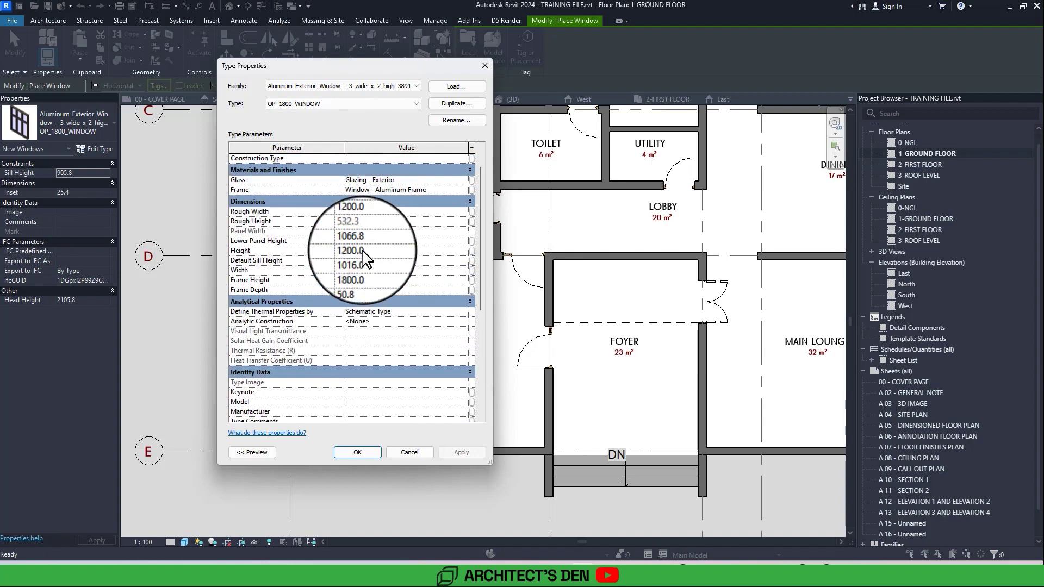
pyautogui.scroll(2, 363, 259)
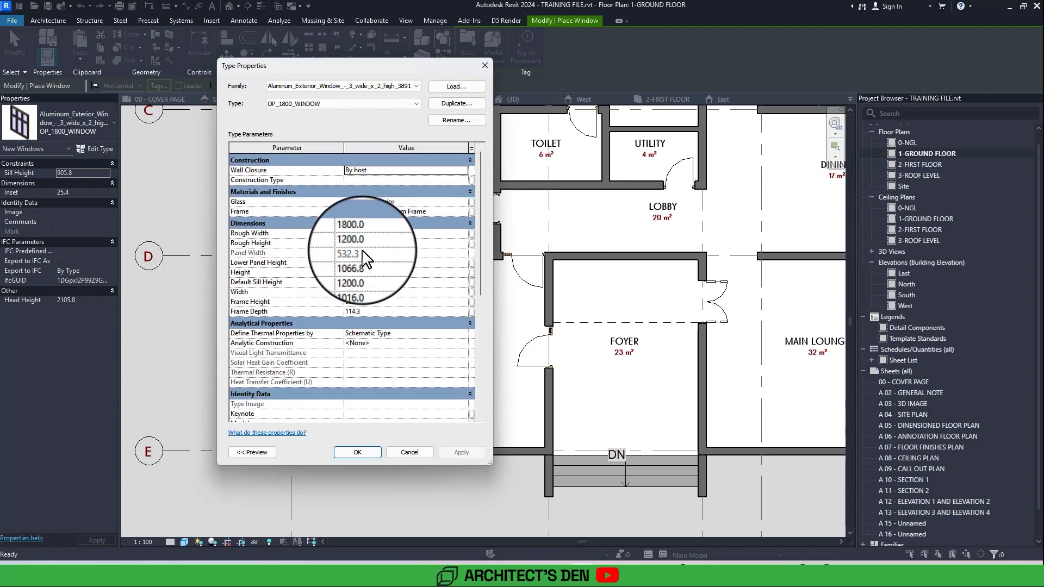
pyautogui.scroll(-6, 363, 259)
pyautogui.scroll(6, 364, 259)
pyautogui.click(382, 283)
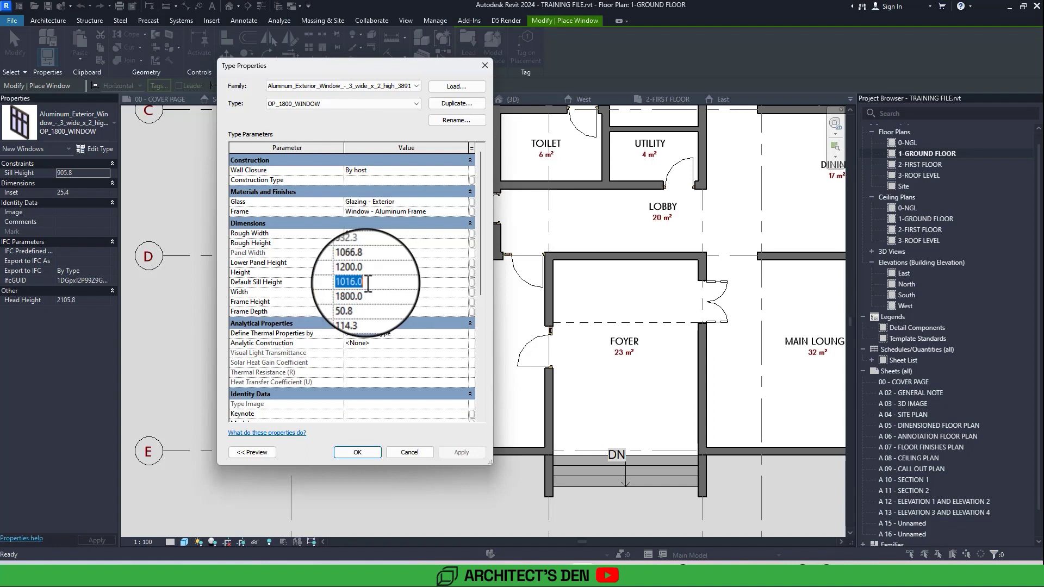
pyautogui.write('900')
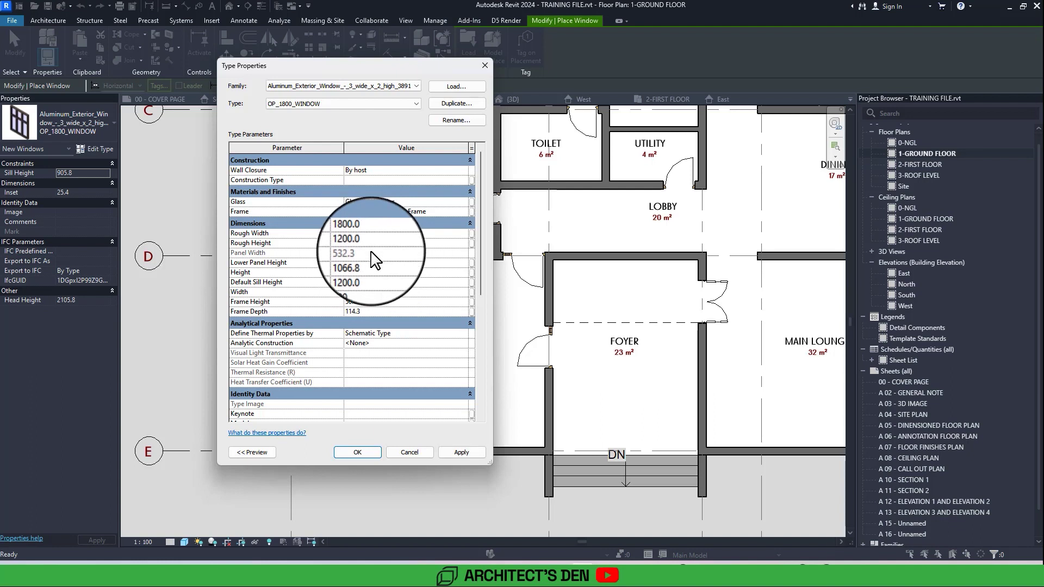
# - Set the window type's Height to 1500 and Lower Panel Height to 1150, and accept the type properties
pyautogui.click(375, 274)
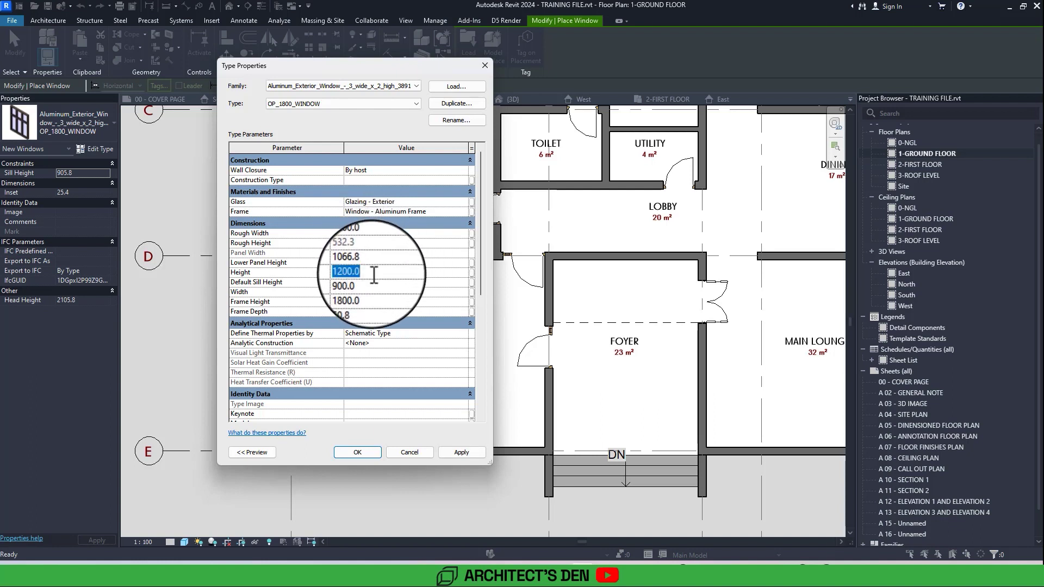
pyautogui.write('1500')
pyautogui.click(374, 282)
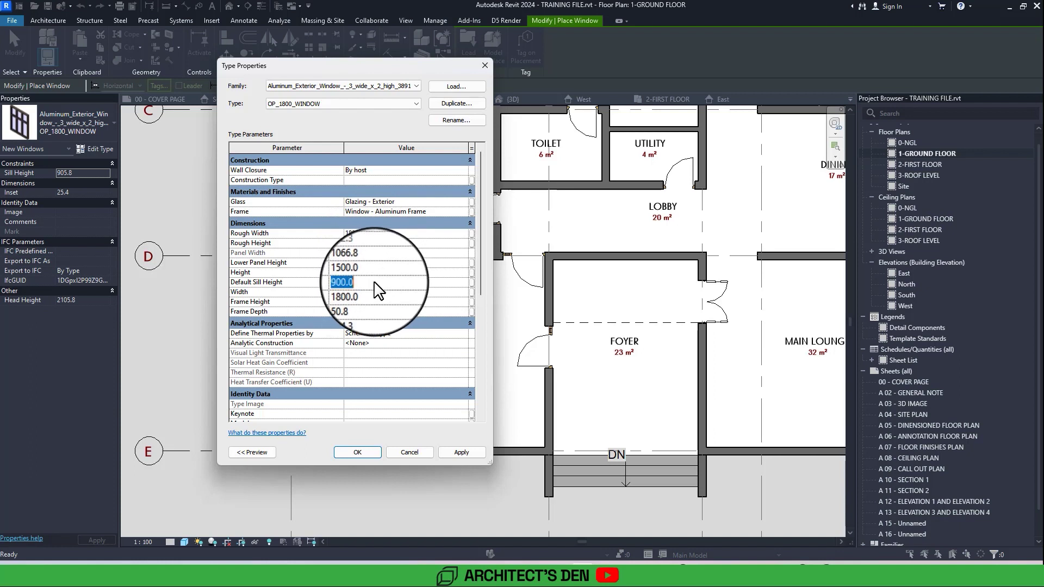
pyautogui.click(371, 233)
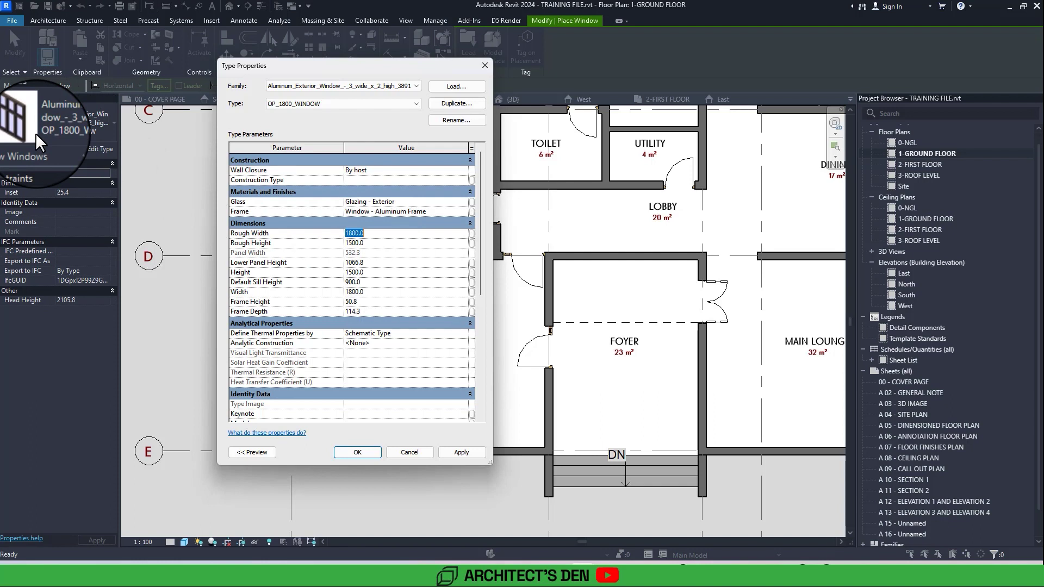
pyautogui.click(379, 263)
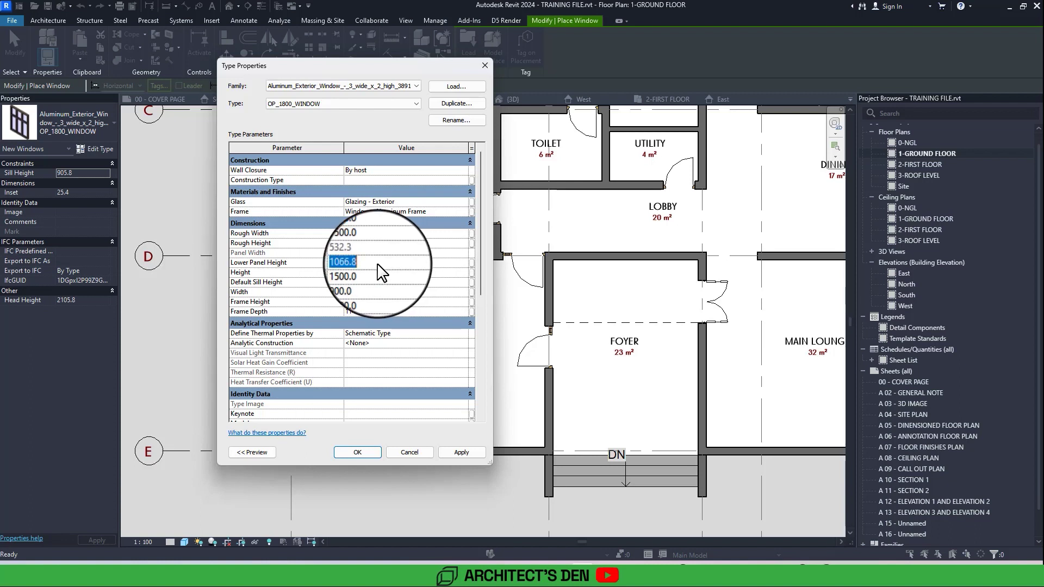
pyautogui.write('1150')
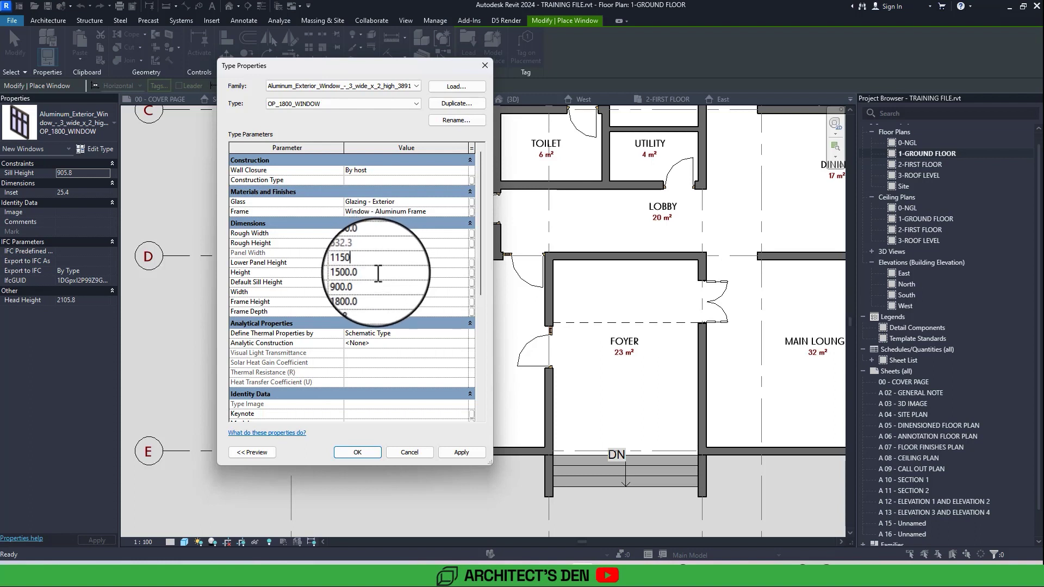
pyautogui.press('Tab')
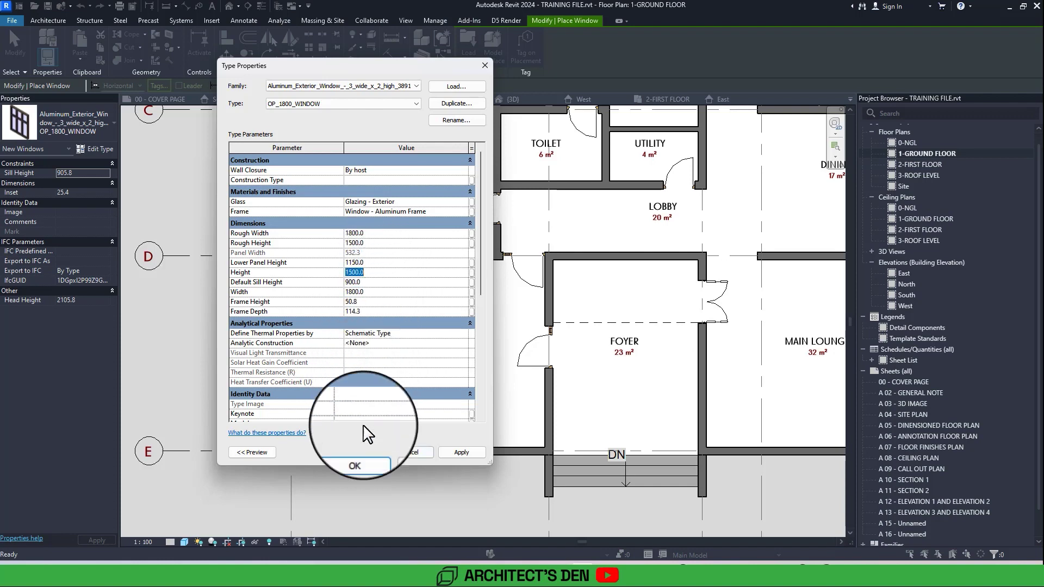
pyautogui.click(358, 453)
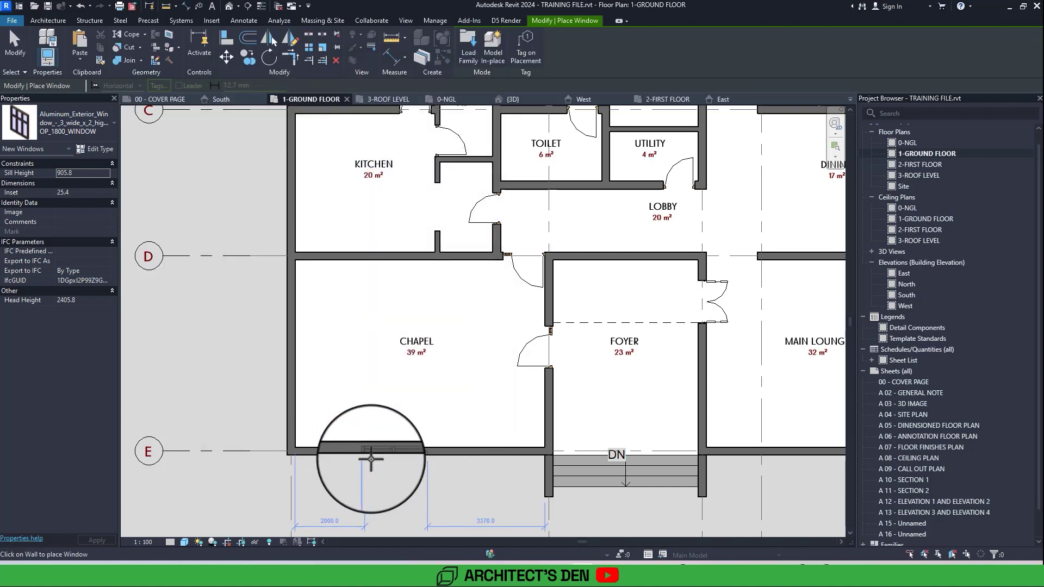
# - Place two windows in the chapel's exterior wall on grid E, each about 700 mm from the nearest side wall
pyautogui.moveTo(371, 460); pyautogui.dragTo(381, 382, button='middle')
pyautogui.scroll(2, 380, 390)
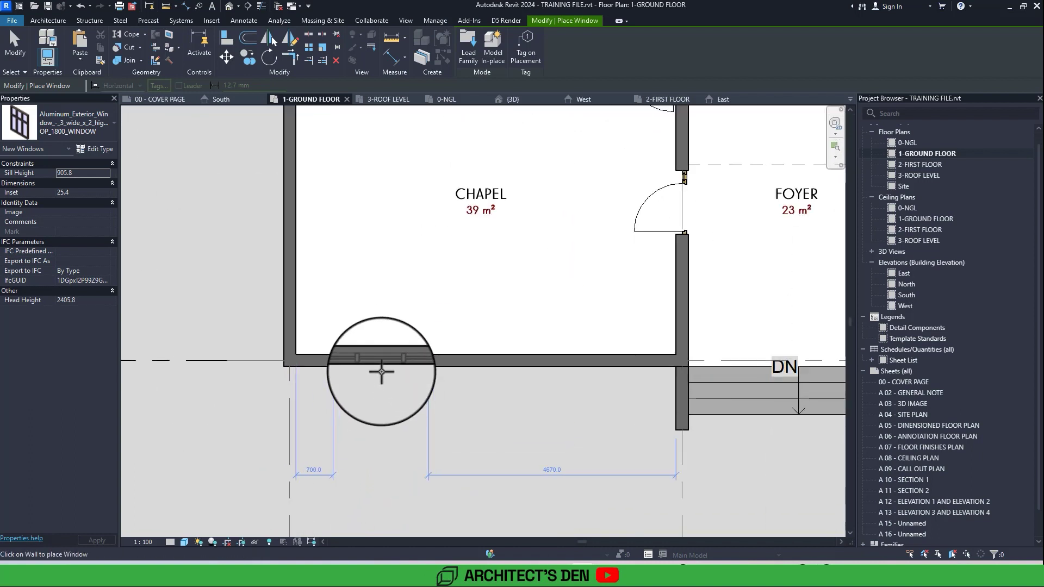
pyautogui.click(381, 371)
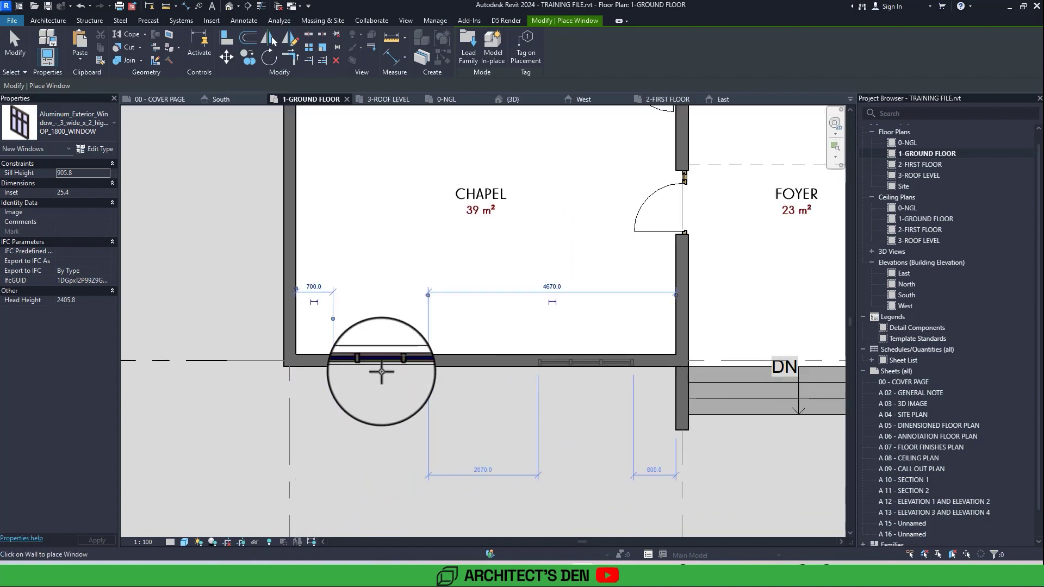
pyautogui.click(589, 370)
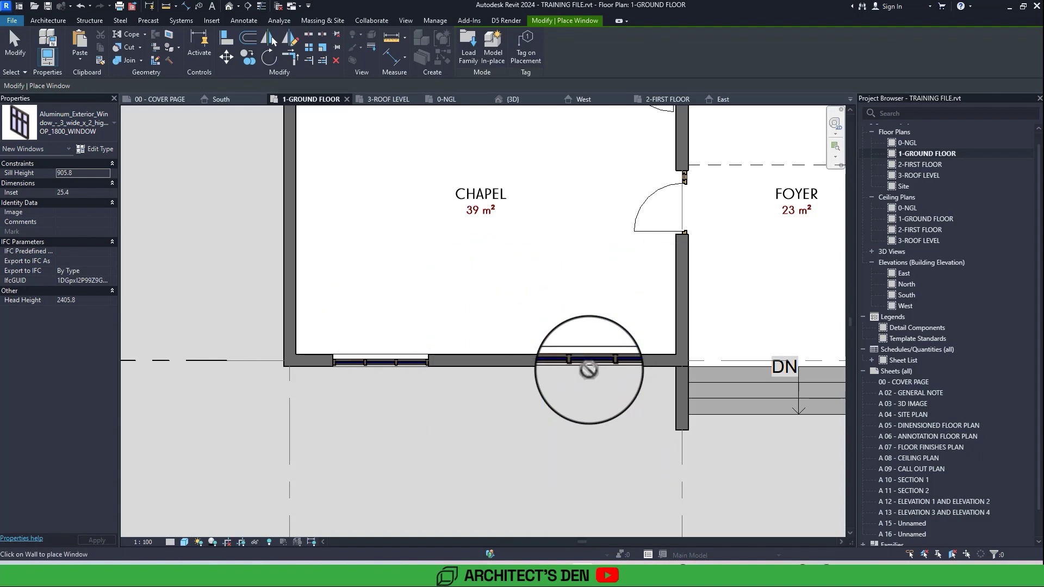
pyautogui.scroll(-1, 588, 370)
pyautogui.press('Escape')
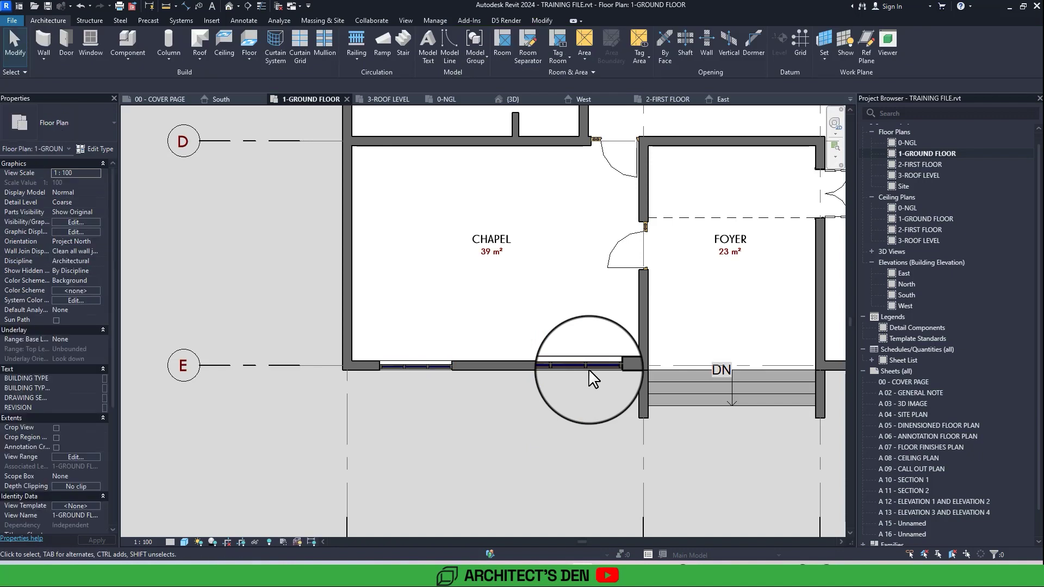
# - Set the distance between the chapel window nearest the foyer and the foyer wall to 800 mm
pyautogui.keyDown('ctrl'); pyautogui.scroll(3, 588, 369); pyautogui.keyUp('ctrl')
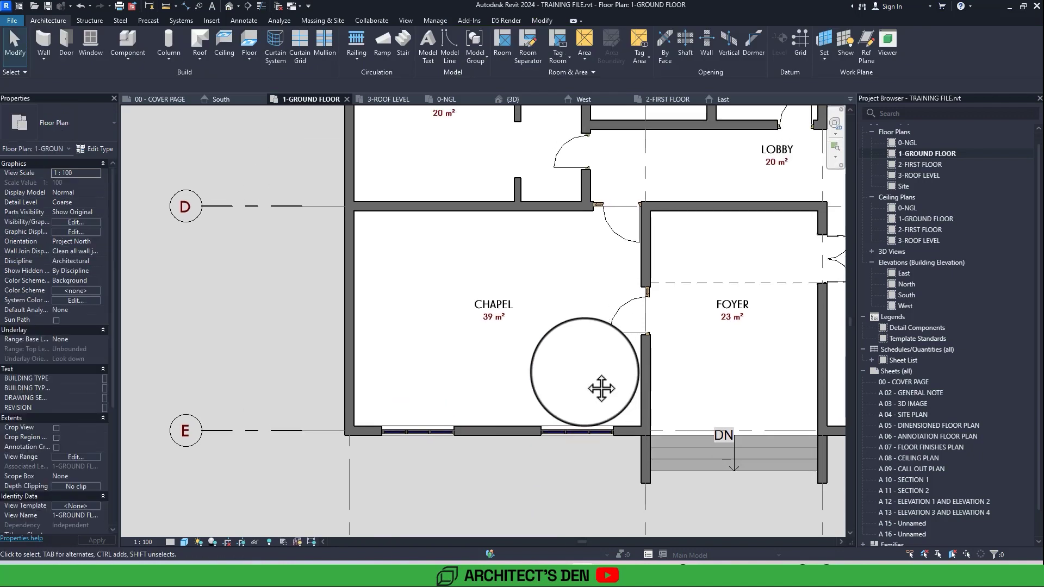
pyautogui.keyDown('shift'); pyautogui.hscroll(3, 602, 389); pyautogui.keyUp('shift')
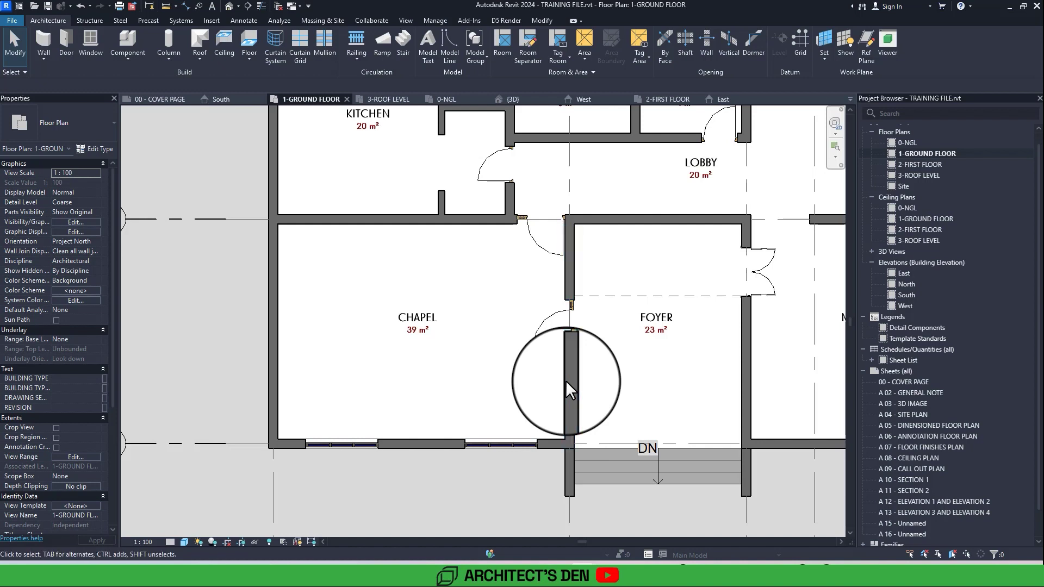
pyautogui.moveTo(566, 381); pyautogui.dragTo(566, 383, button='middle')
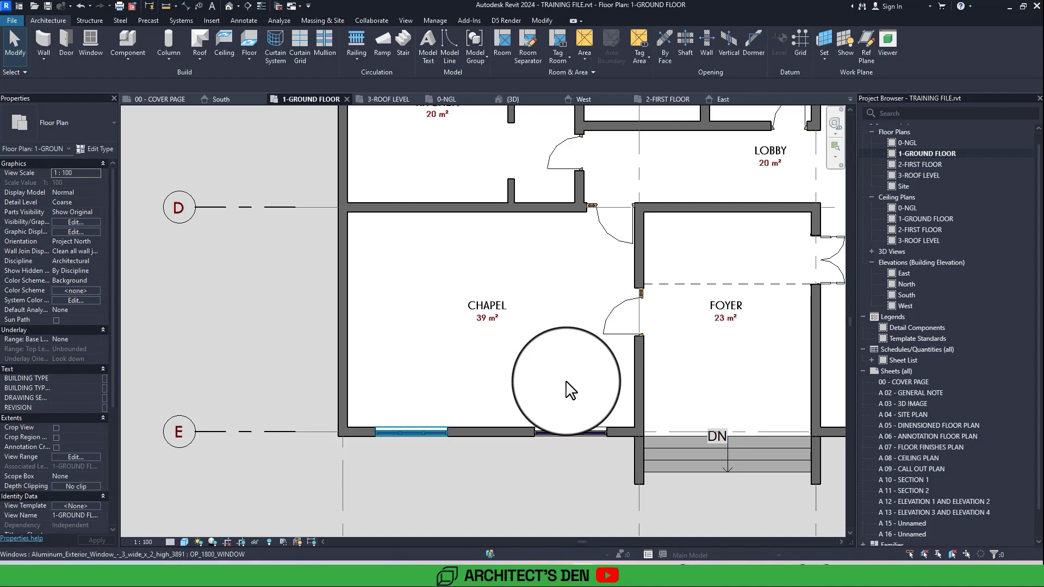
pyautogui.click(393, 433)
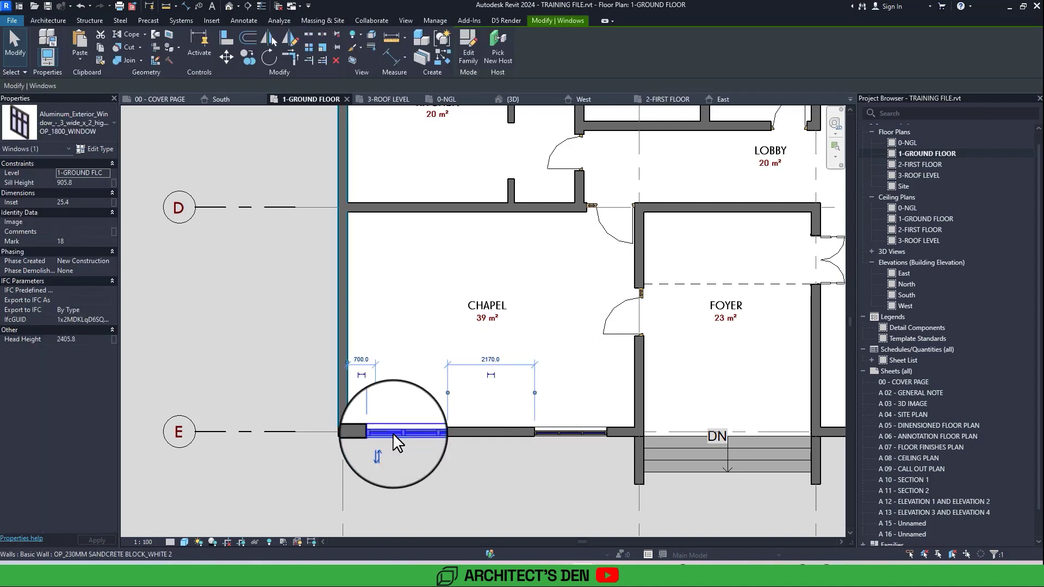
pyautogui.scroll(2, 394, 435)
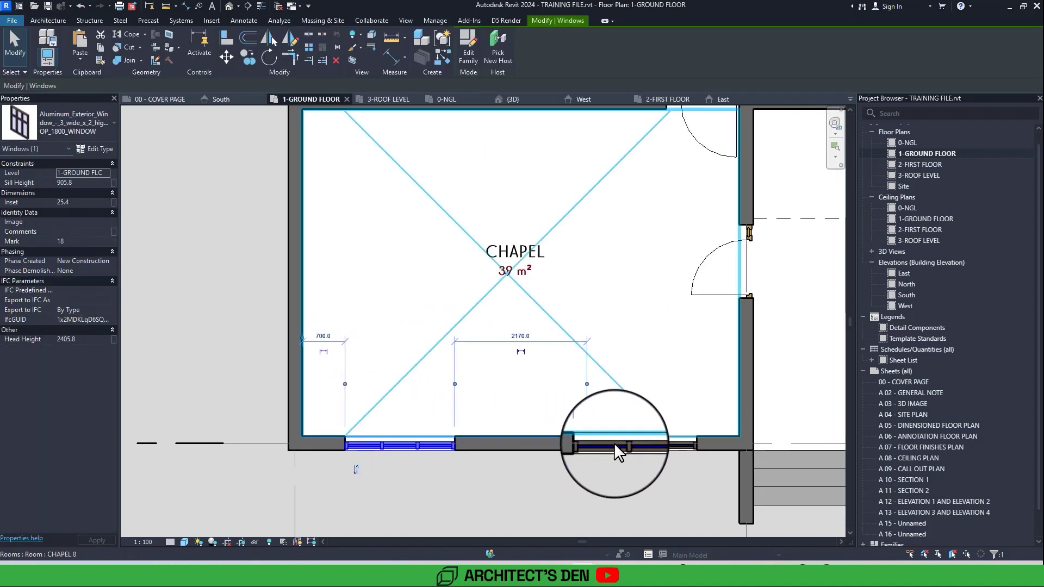
pyautogui.click(623, 445)
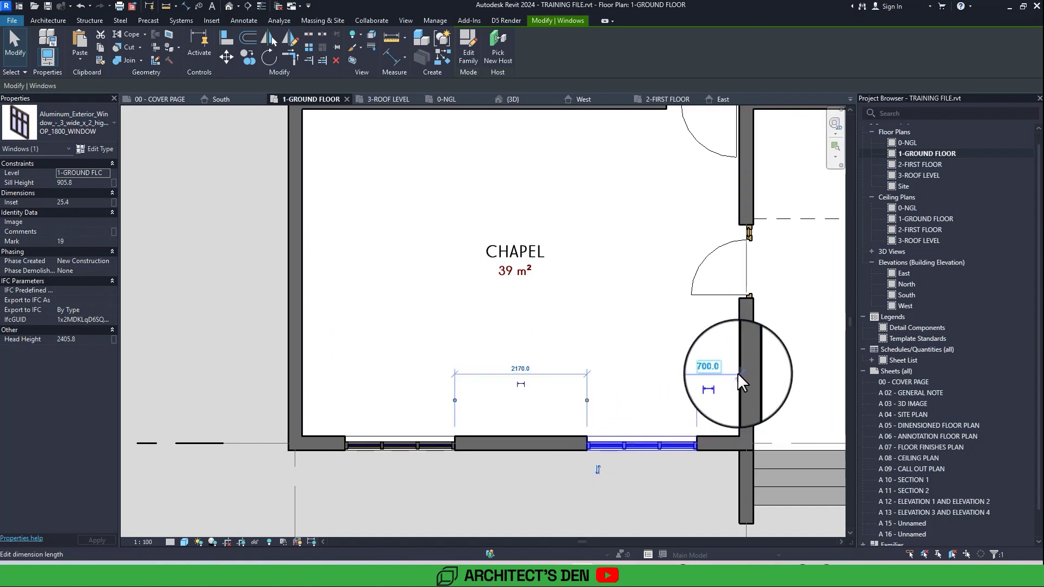
pyautogui.moveTo(701, 371); pyautogui.dragTo(682, 363, button='middle')
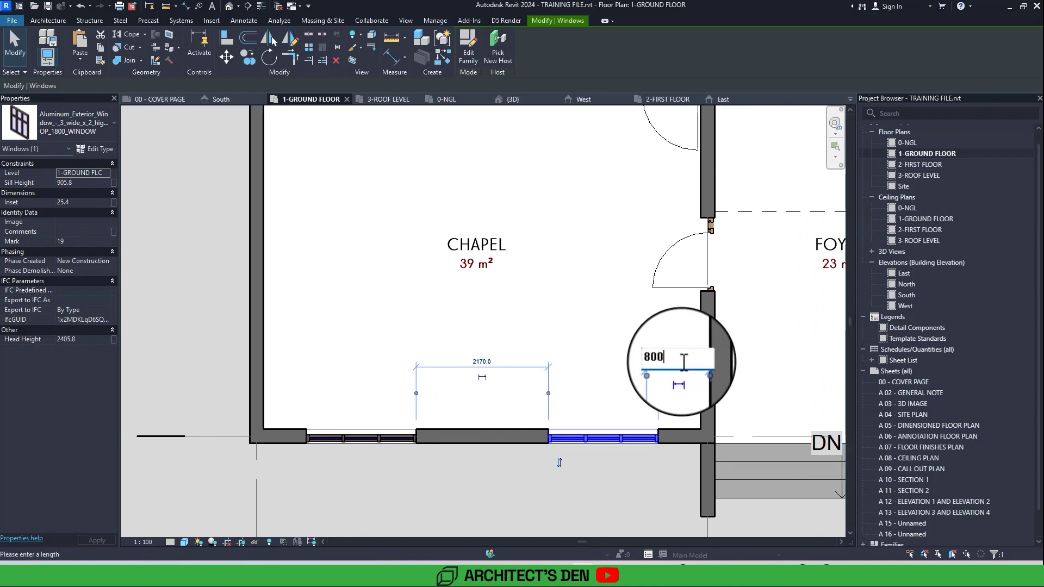
pyautogui.press('Return')
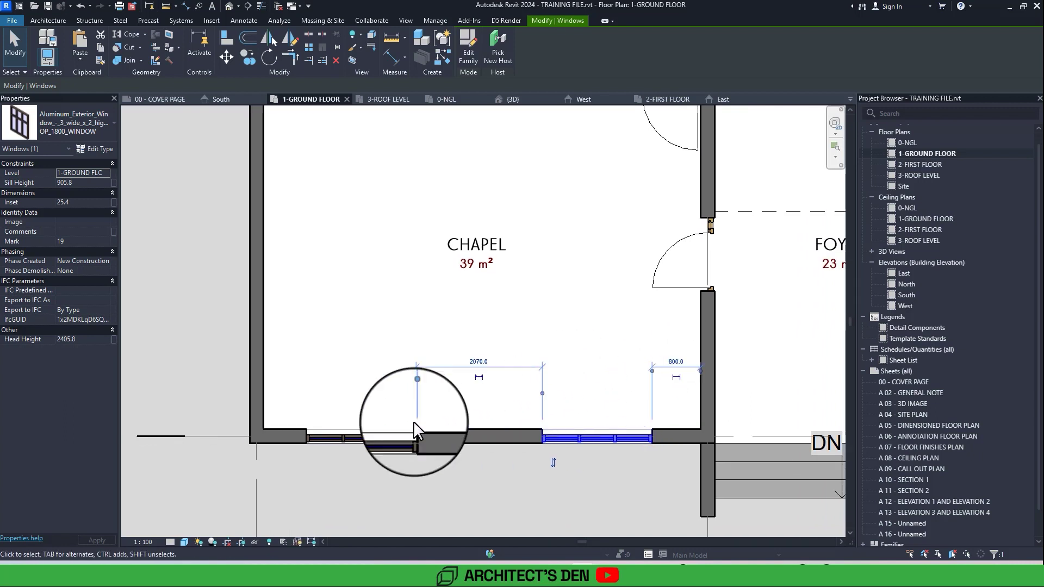
# - Set the other chapel window's distance from the outer side wall to 800 mm and deselect it
pyautogui.click(335, 435)
pyautogui.click(286, 363)
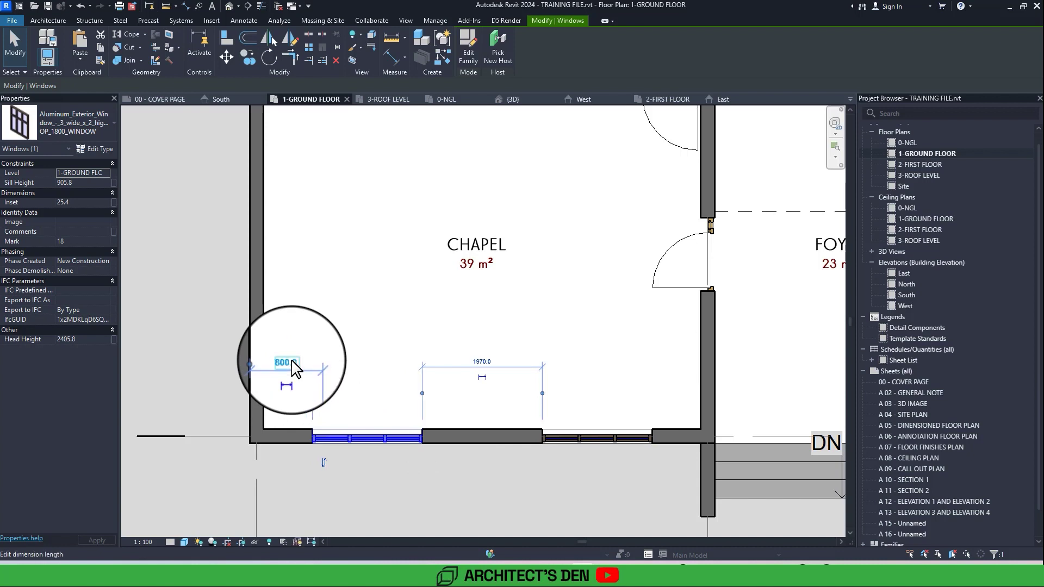
pyautogui.press('Return')
pyautogui.click(435, 501)
pyautogui.scroll(-3, 435, 500)
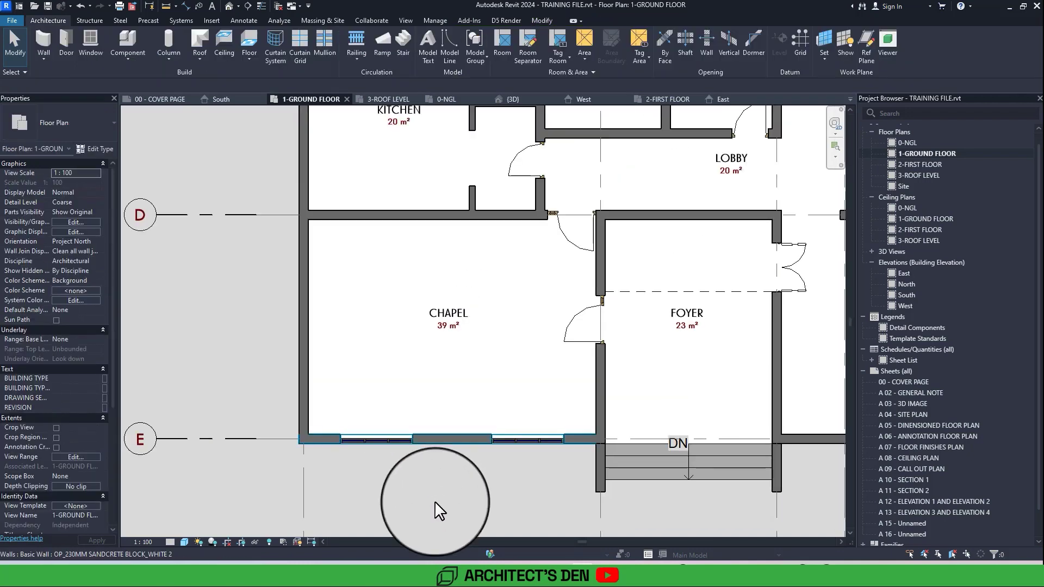
# - Open the 3D view and examine the two chapel windows on the front wall up close
pyautogui.moveTo(435, 501); pyautogui.dragTo(405, 501, button='middle')
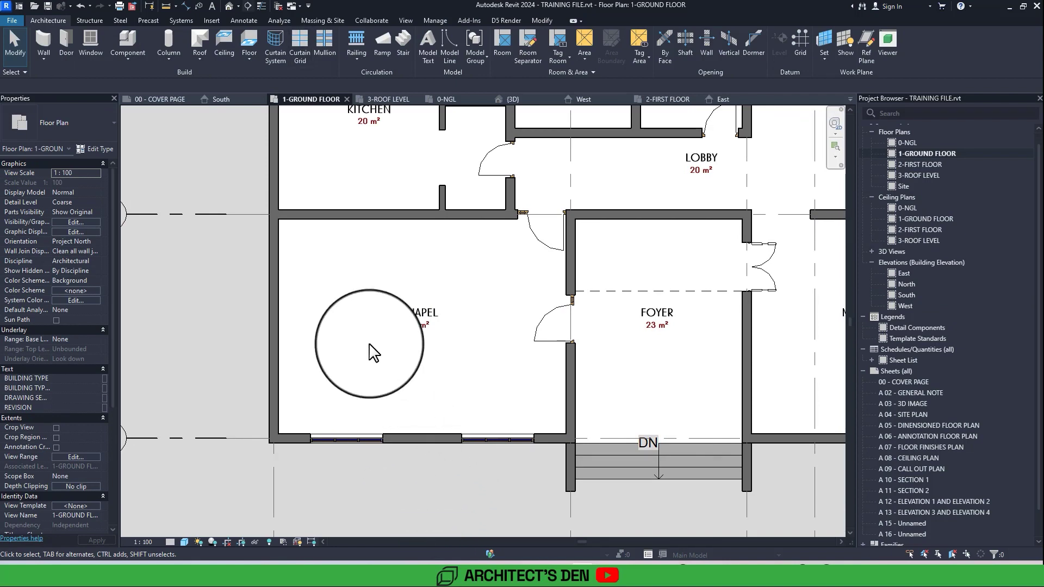
pyautogui.click(230, 5)
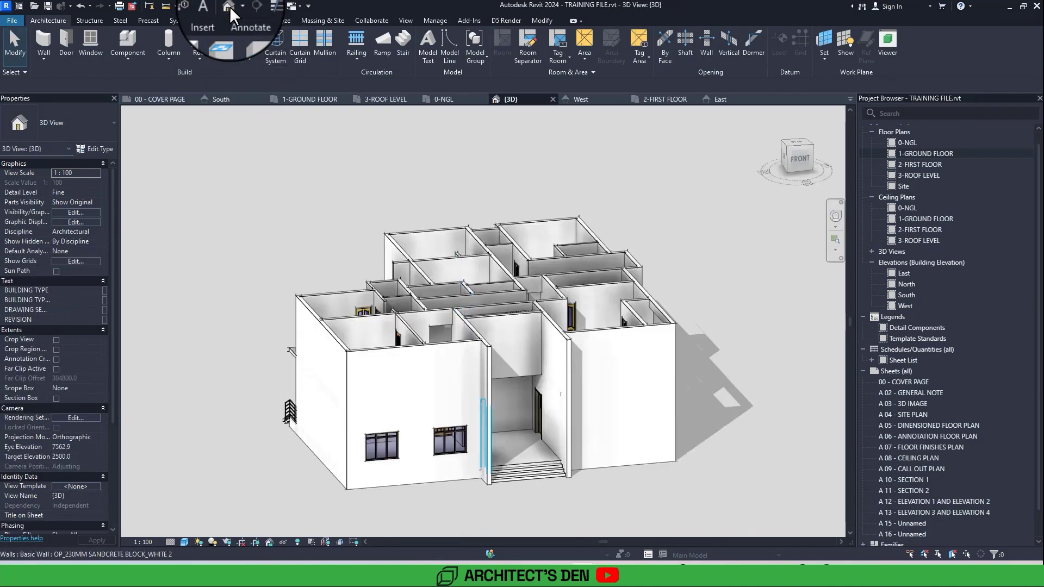
pyautogui.scroll(8, 381, 456)
pyautogui.scroll(-1, 380, 456)
pyautogui.moveTo(381, 456); pyautogui.dragTo(346, 424, button='middle')
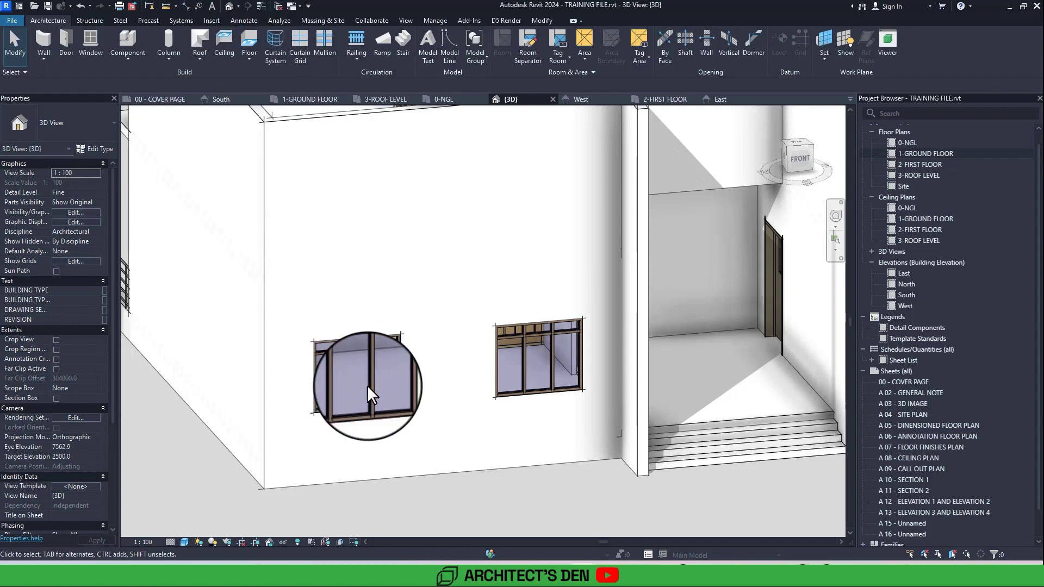
pyautogui.scroll(5, 367, 388)
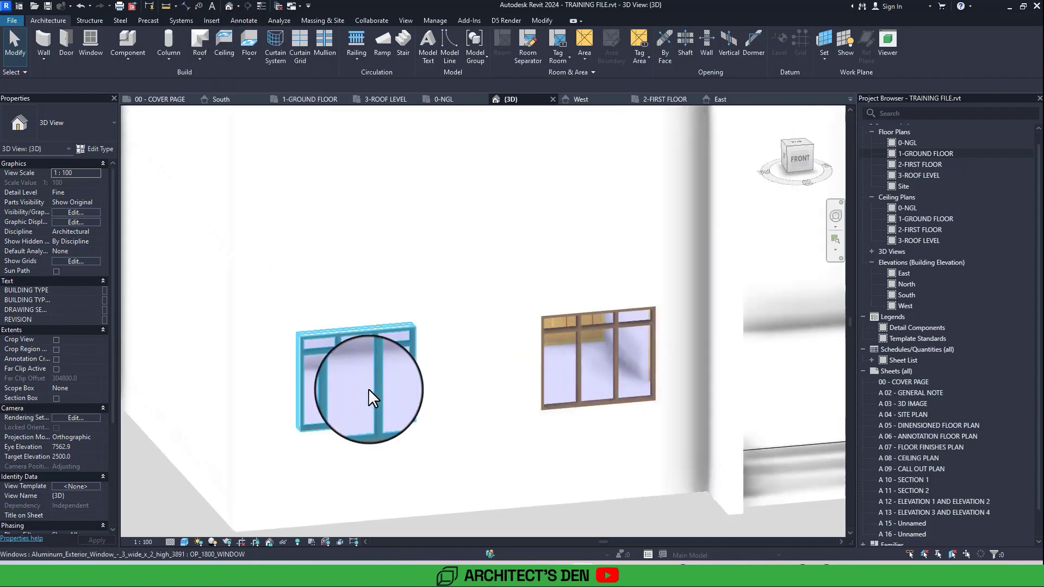
# - Review the dimensions in the type properties of the chapel window nearest the building corner and deselect it
pyautogui.click(394, 352)
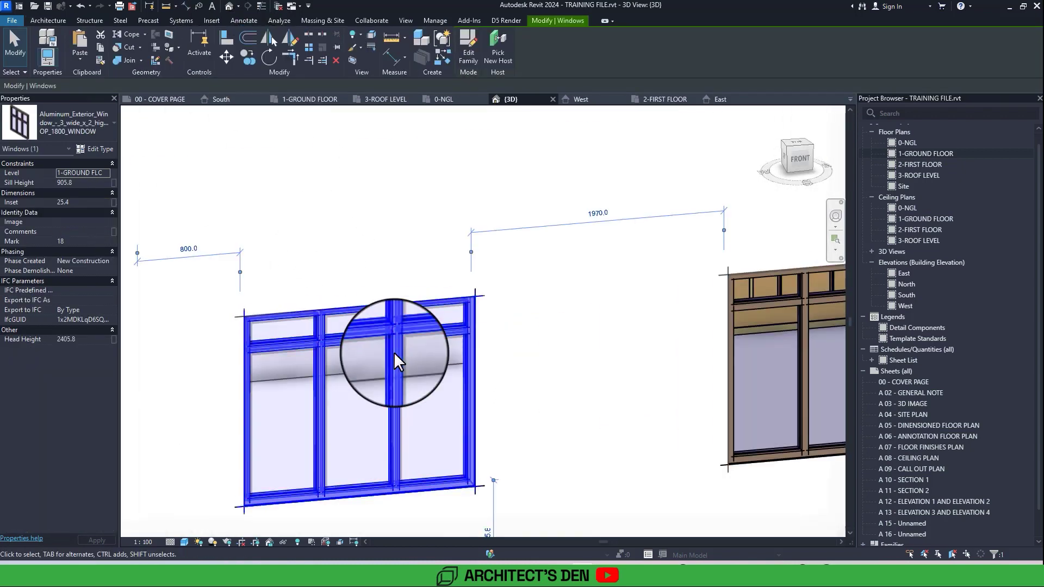
pyautogui.click(99, 147)
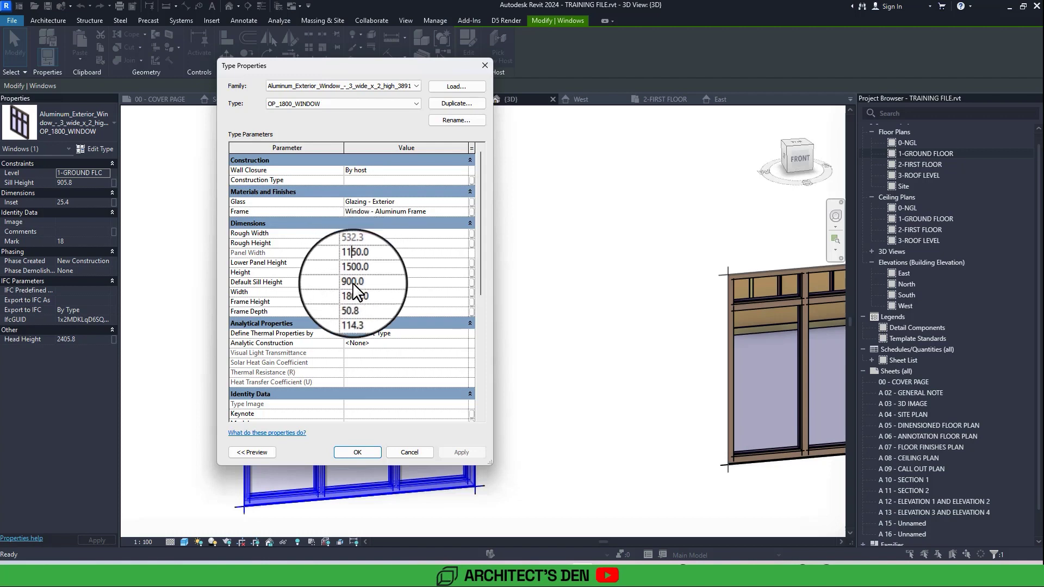
pyautogui.click(358, 451)
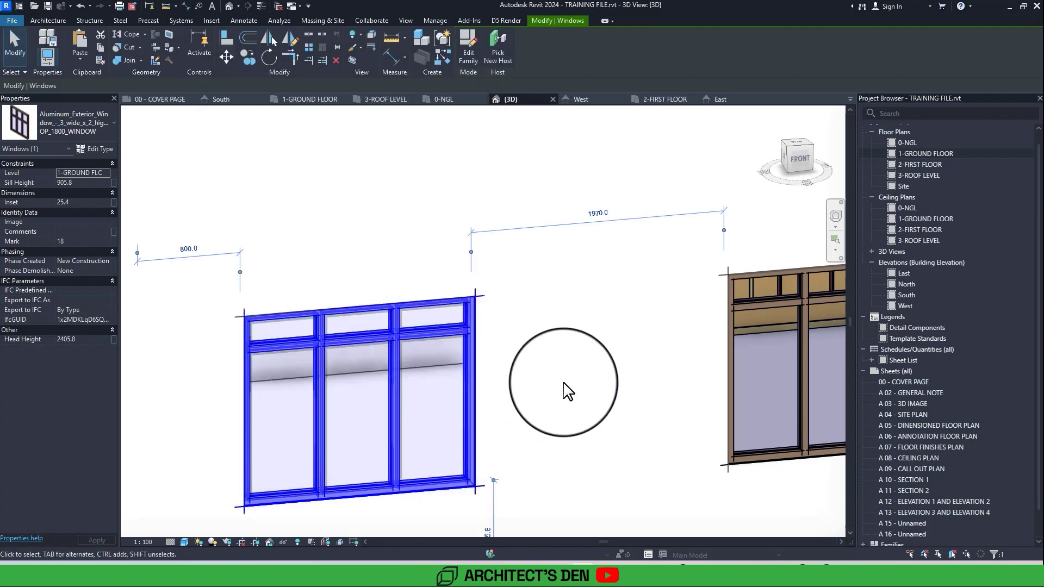
pyautogui.click(564, 384)
# - Copy both ground floor chapel windows to the 2-FIRST FLOOR level, aligned to the selected level
pyautogui.scroll(-8, 567, 390)
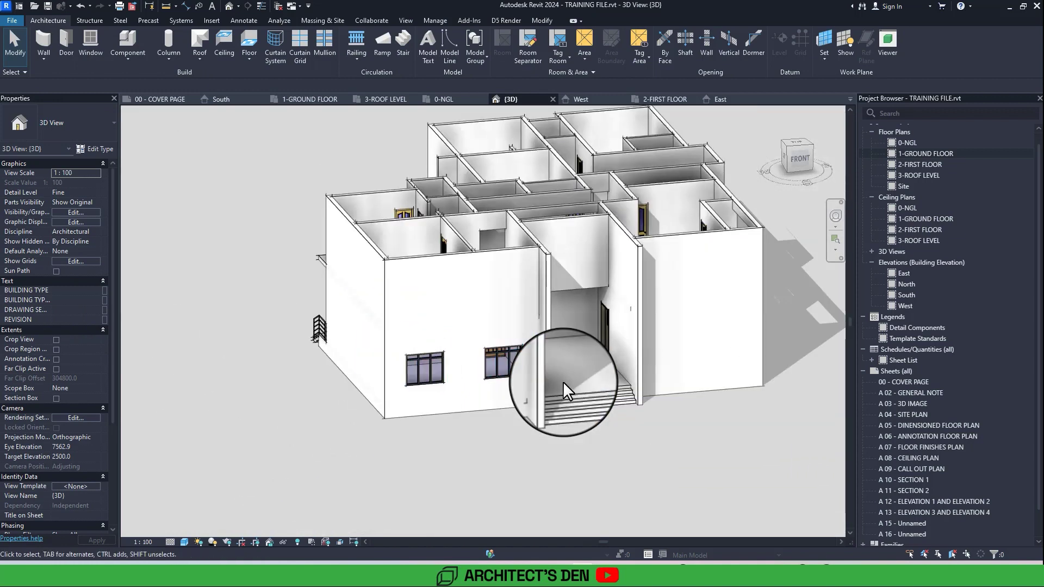
pyautogui.scroll(3, 564, 383)
pyautogui.click(533, 380)
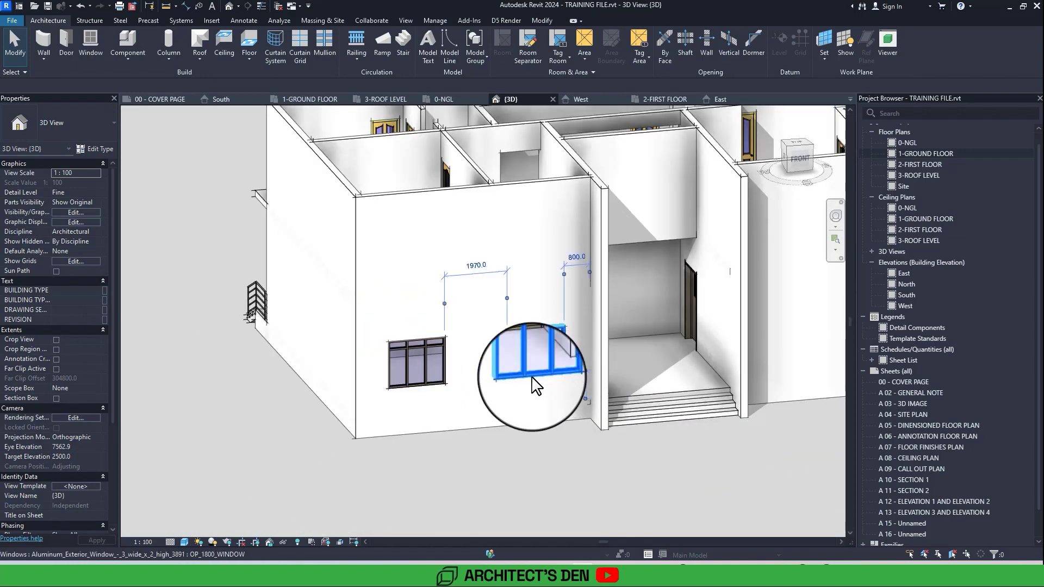
pyautogui.keyDown('ctrl'); pyautogui.click(423, 377); pyautogui.keyUp('ctrl')
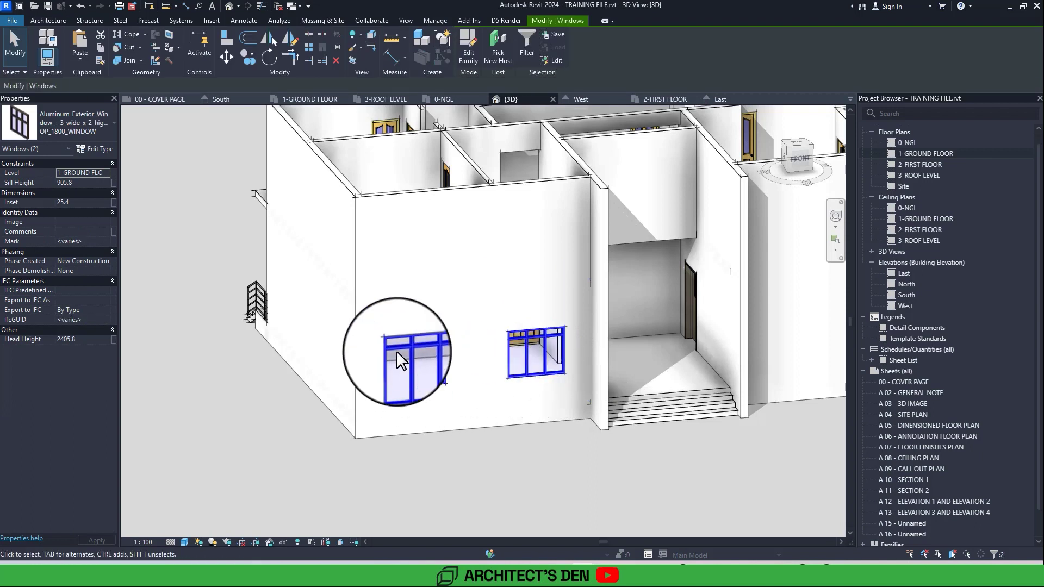
pyautogui.click(80, 60)
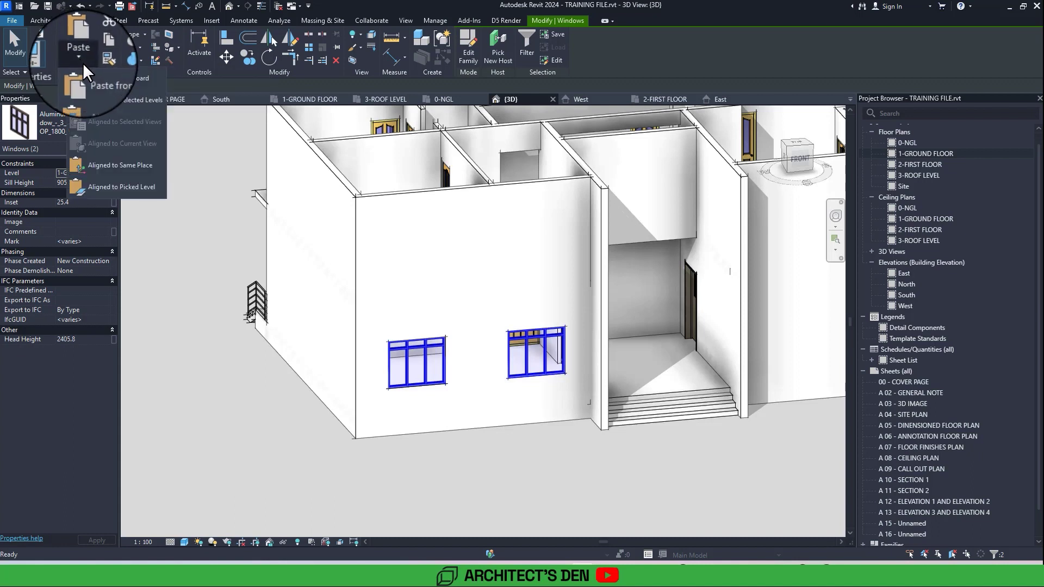
pyautogui.click(111, 100)
pyautogui.click(478, 229)
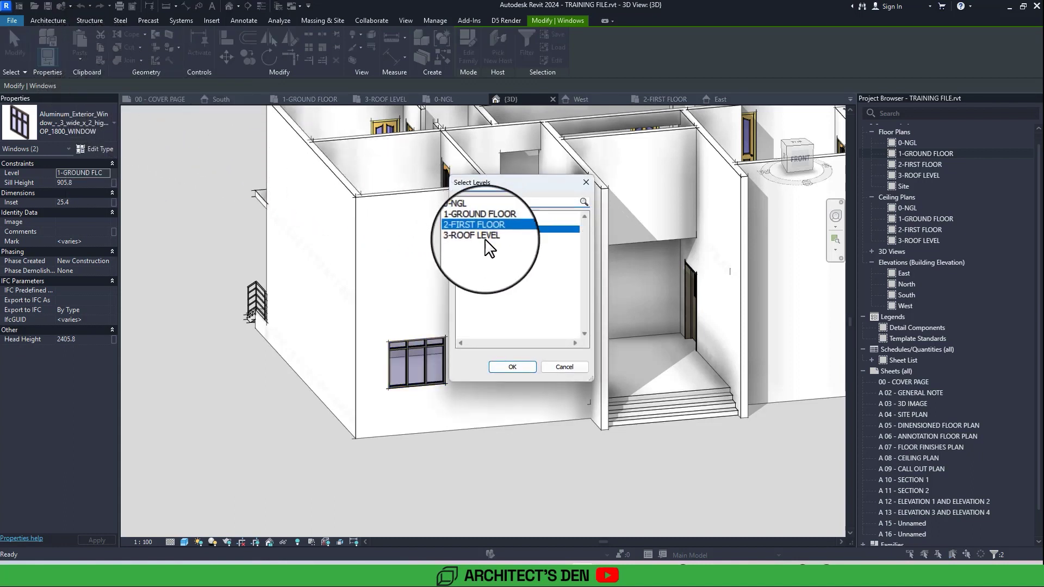
pyautogui.click(511, 366)
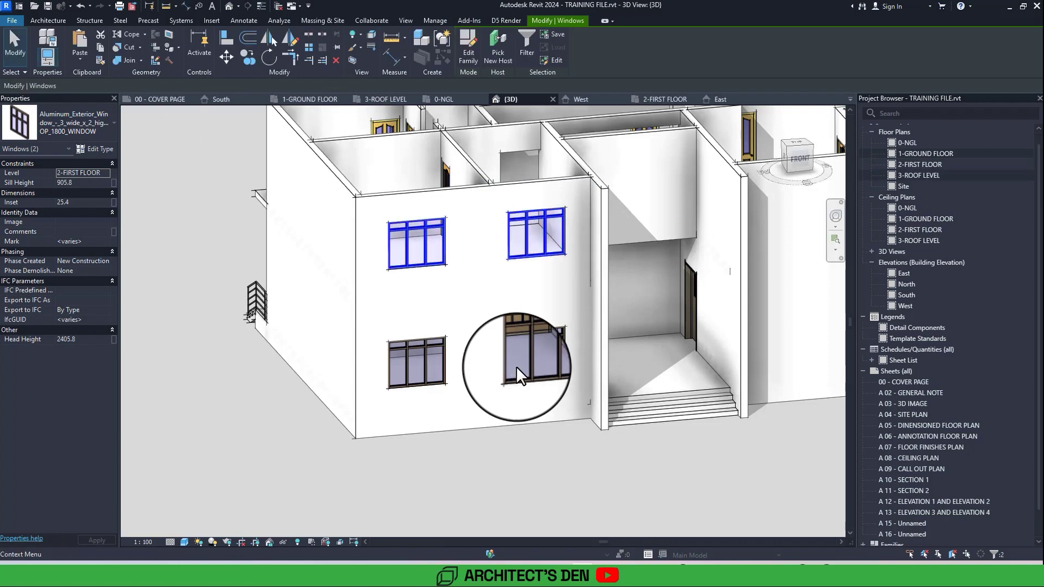
# - Open the 2-FIRST FLOOR plan and examine how the copied windows on grid E sit relative to the room walls
pyautogui.click(932, 154)
pyautogui.doubleClick(932, 154)
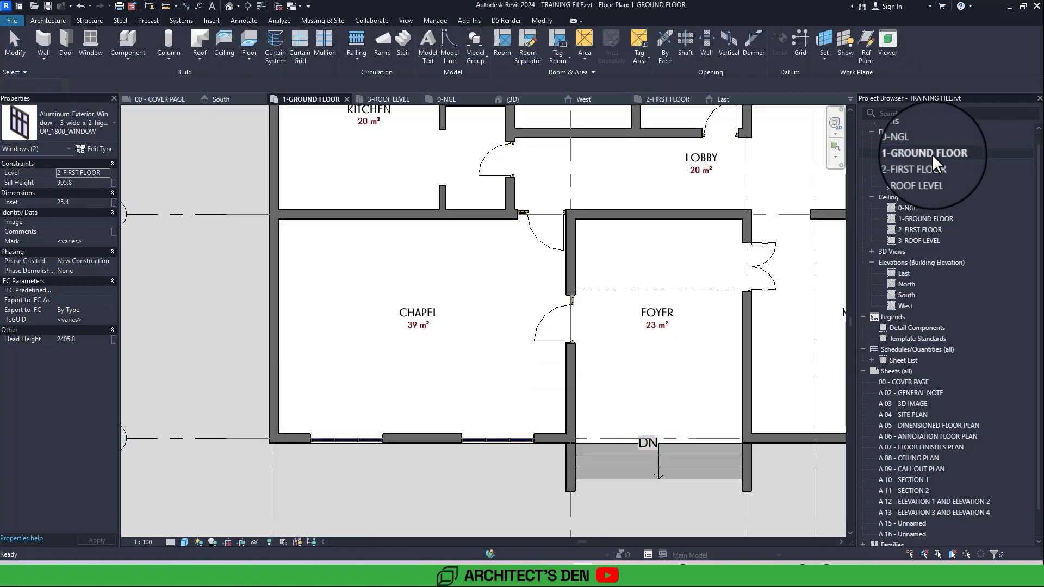
pyautogui.doubleClick(928, 160)
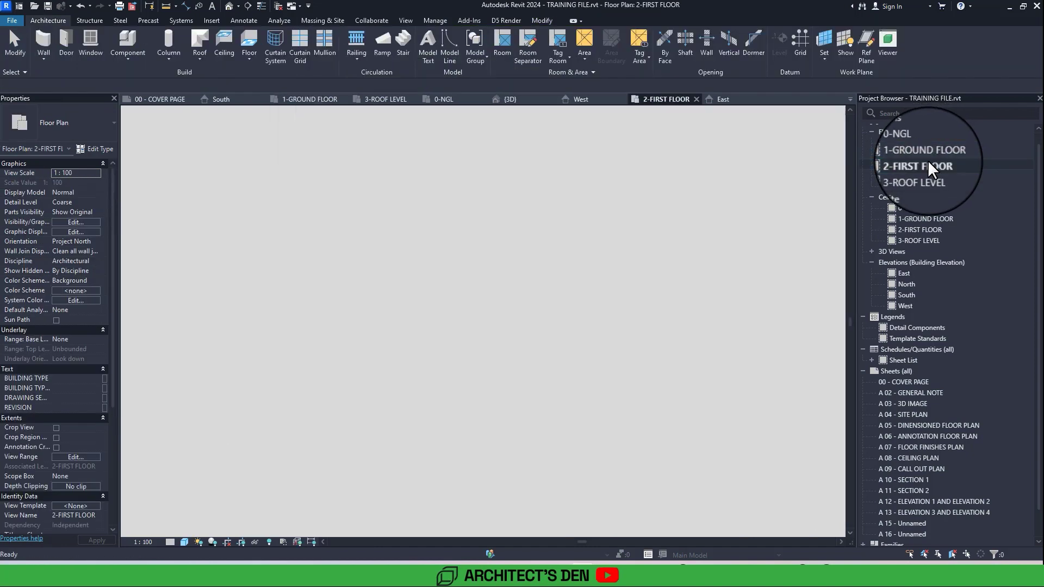
pyautogui.scroll(2, 388, 378)
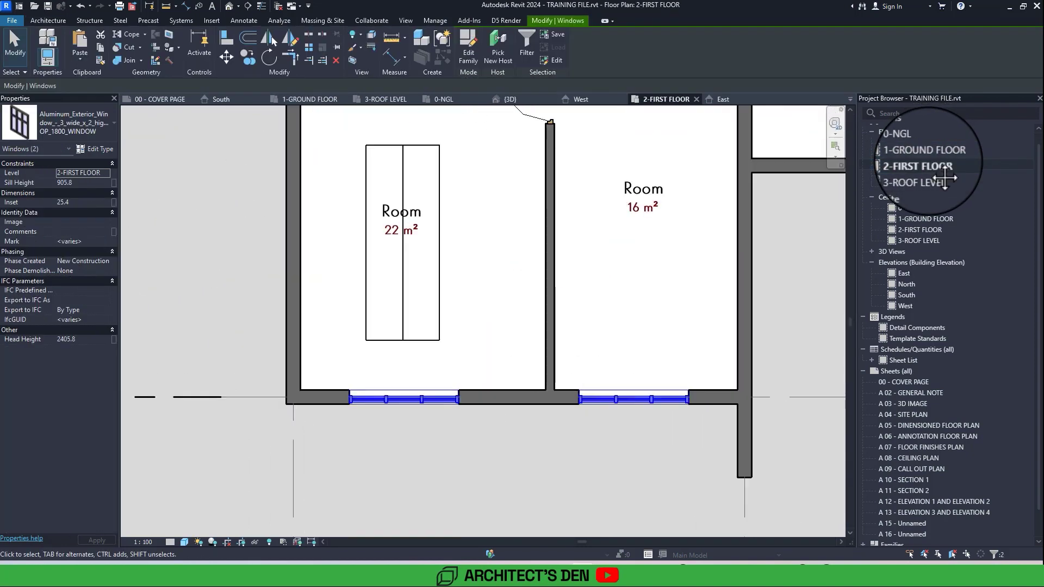
pyautogui.moveTo(388, 379); pyautogui.dragTo(339, 396, button='middle')
pyautogui.scroll(-2, 606, 379)
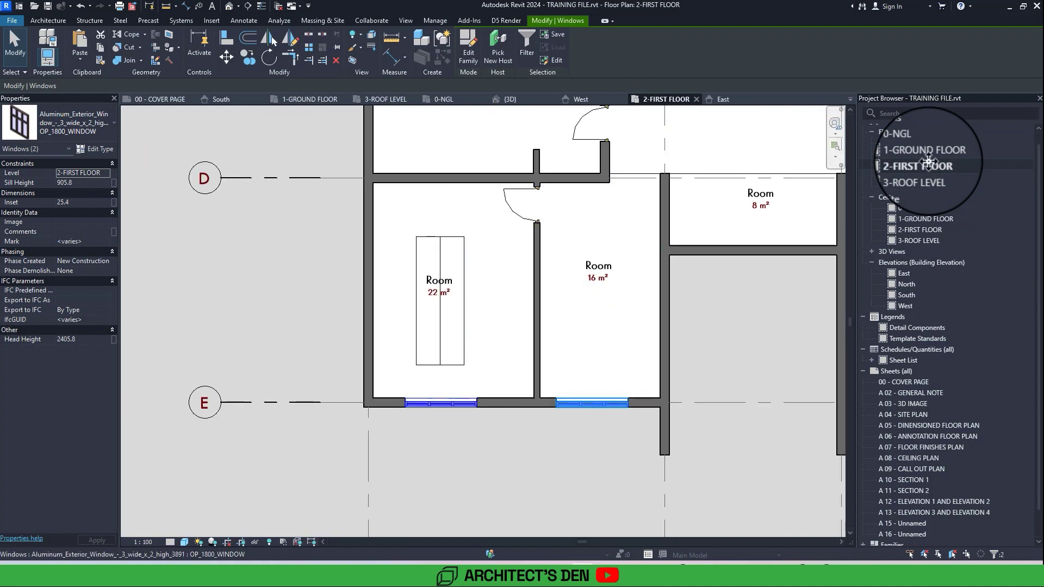
pyautogui.scroll(2, 599, 409)
pyautogui.moveTo(599, 411); pyautogui.dragTo(627, 511, button='middle')
pyautogui.scroll(-2, 516, 352)
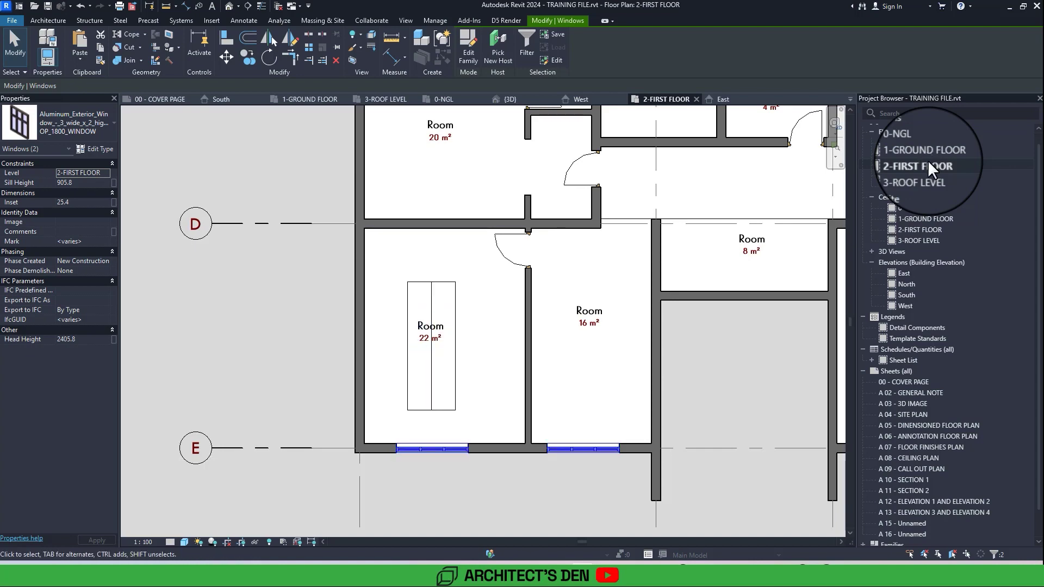
pyautogui.moveTo(648, 370); pyautogui.dragTo(447, 353, button='middle')
pyautogui.scroll(-2, 448, 353)
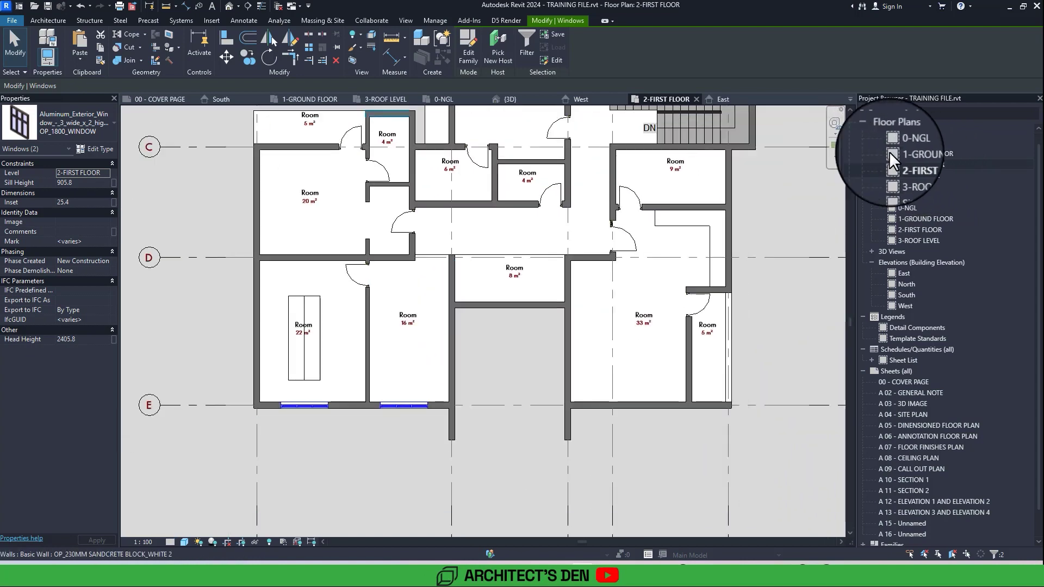
# - Return to the 3D view and examine the windows of both floors on the front facade at an angle
pyautogui.click(229, 5)
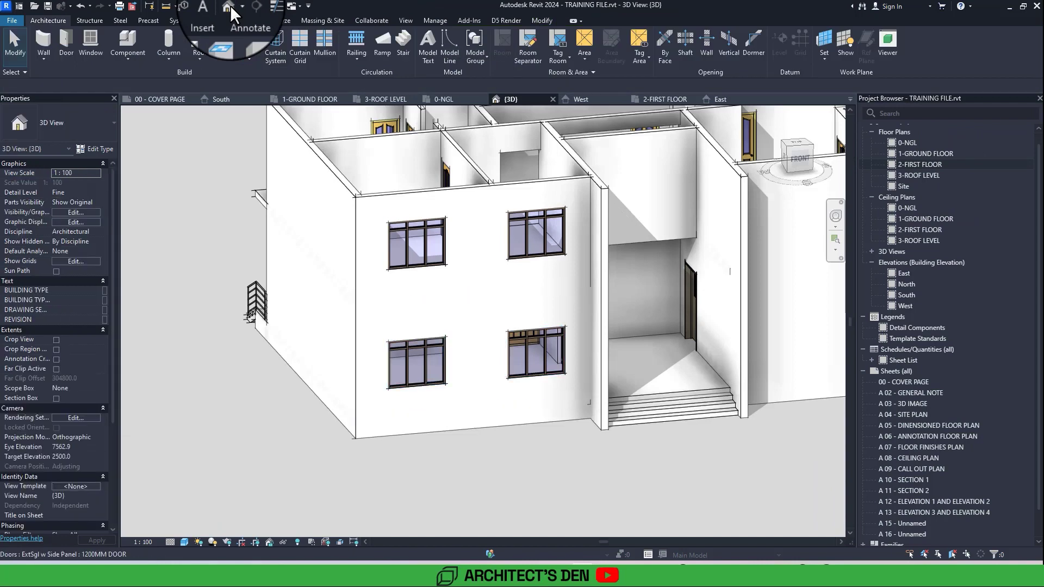
pyautogui.keyDown('shift'); pyautogui.moveTo(474, 421); pyautogui.dragTo(439, 417, button='middle'); pyautogui.keyUp('shift')
pyautogui.scroll(2, 536, 400)
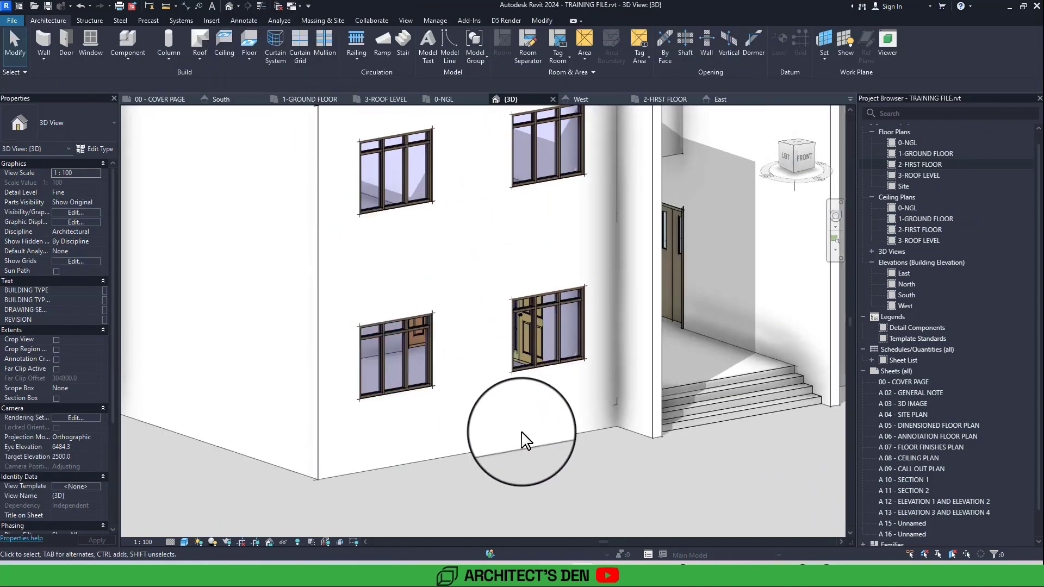
pyautogui.moveTo(522, 432); pyautogui.dragTo(521, 486, button='middle')
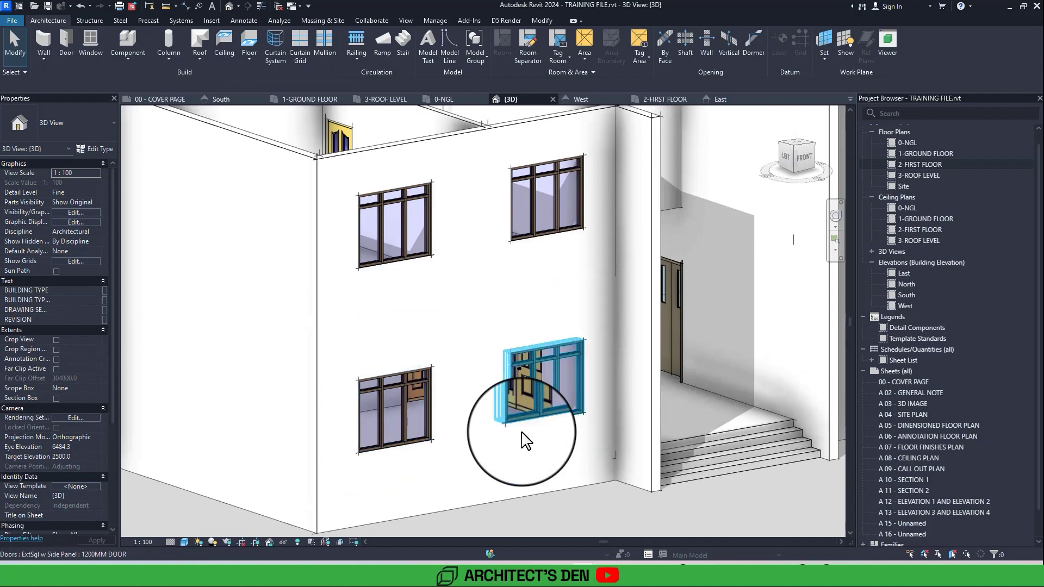
pyautogui.scroll(-2, 525, 441)
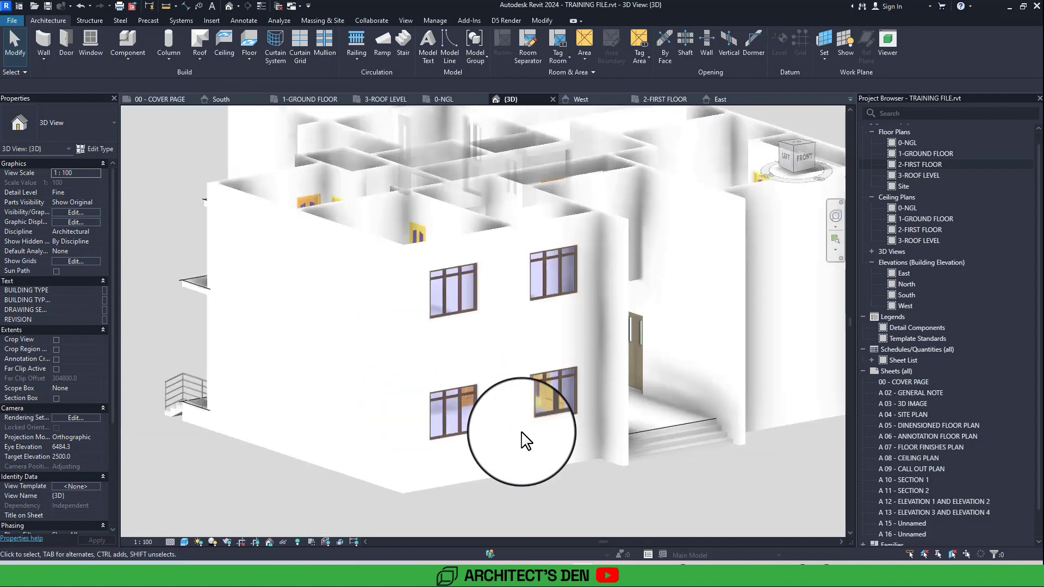
pyautogui.moveTo(538, 448); pyautogui.dragTo(522, 439, button='middle')
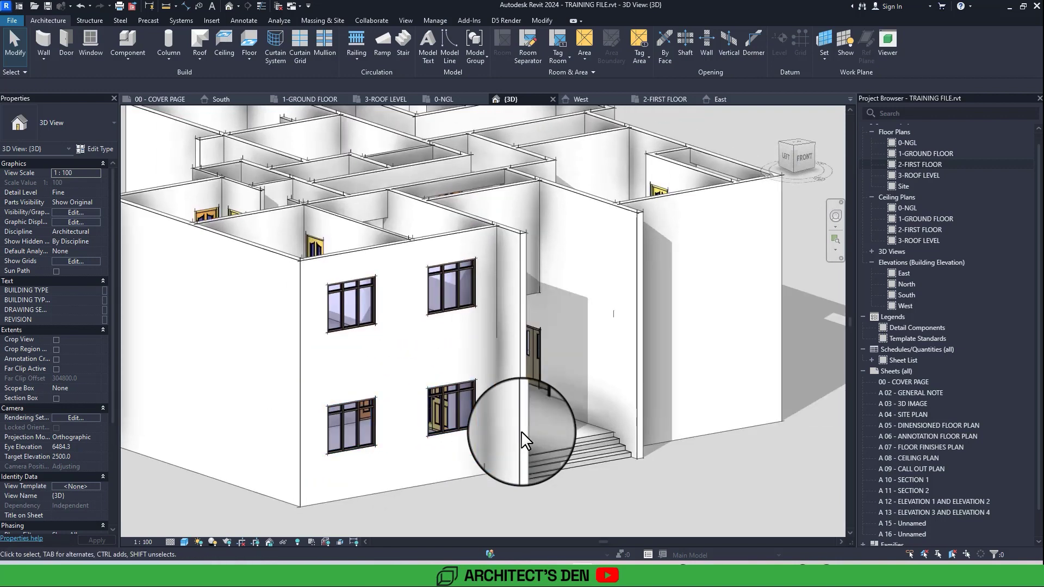
# - Set the Default Sill Height of the two first floor windows' type to 750, accept the type properties, and deselect the windows
pyautogui.click(354, 312)
pyautogui.keyDown('ctrl'); pyautogui.click(442, 307); pyautogui.keyUp('ctrl')
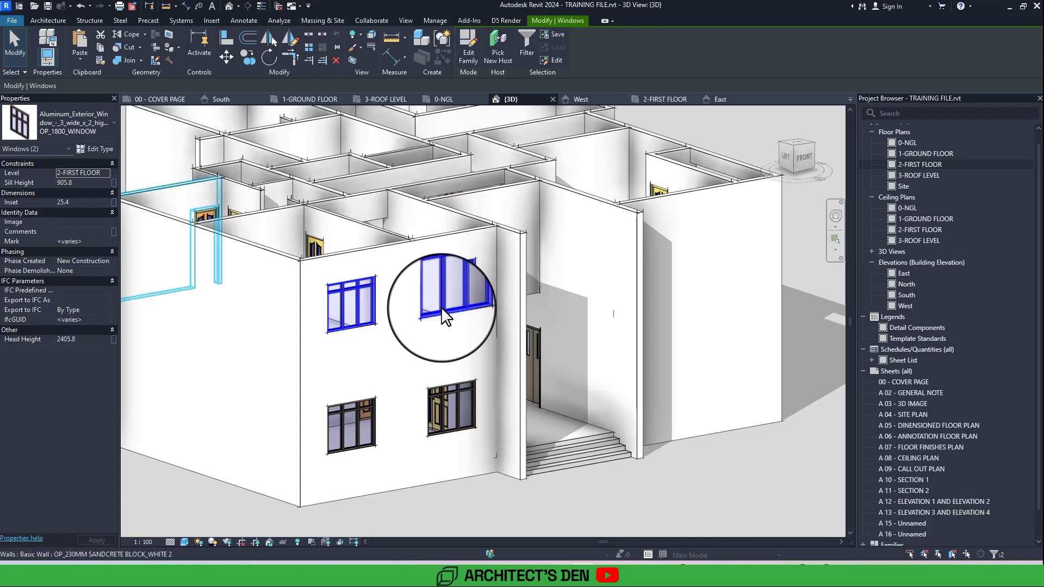
pyautogui.click(68, 339)
pyautogui.moveTo(59, 341); pyautogui.dragTo(107, 342)
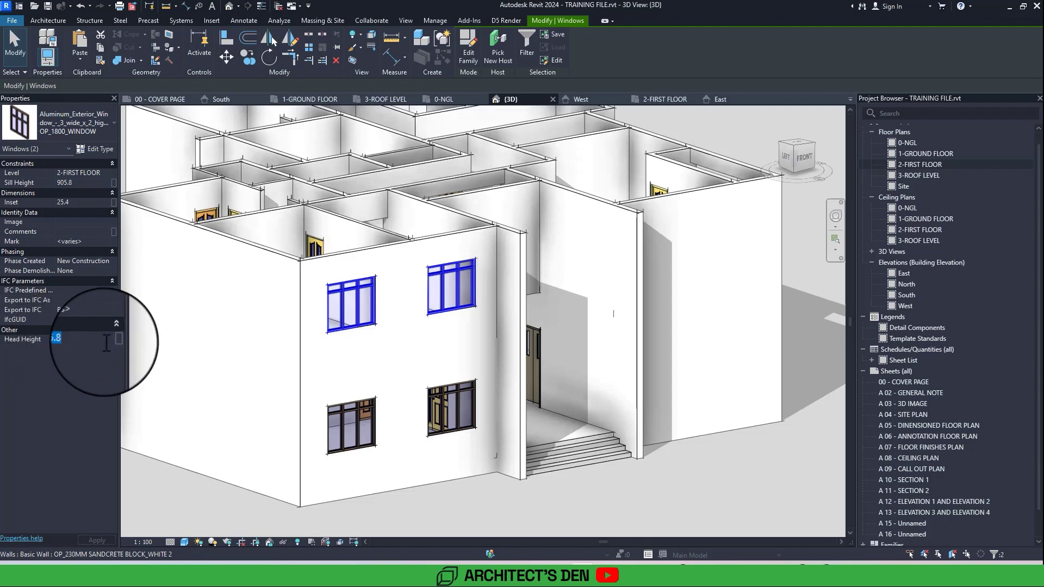
pyautogui.click(97, 149)
pyautogui.click(381, 282)
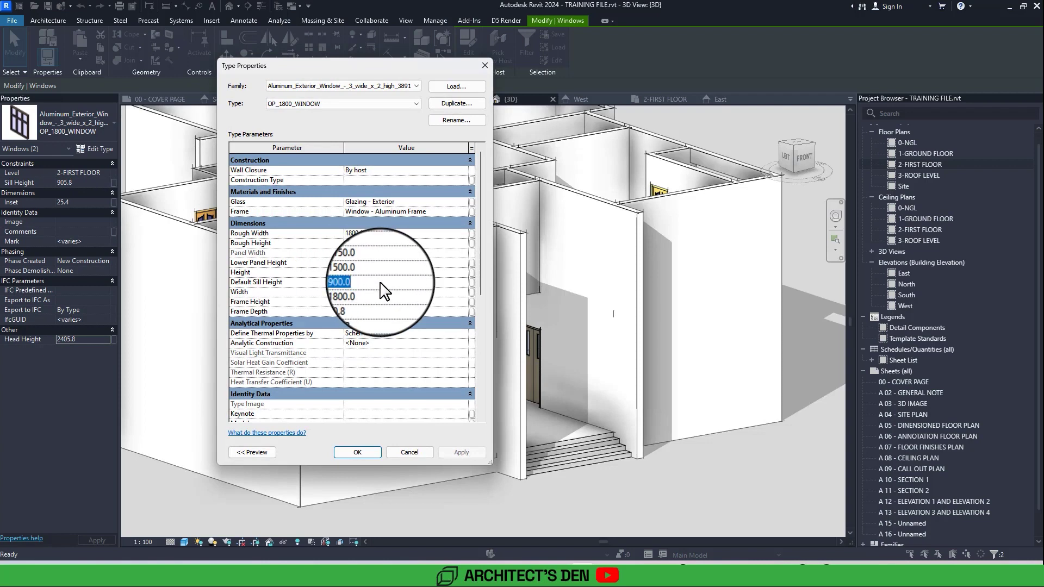
pyautogui.click(368, 454)
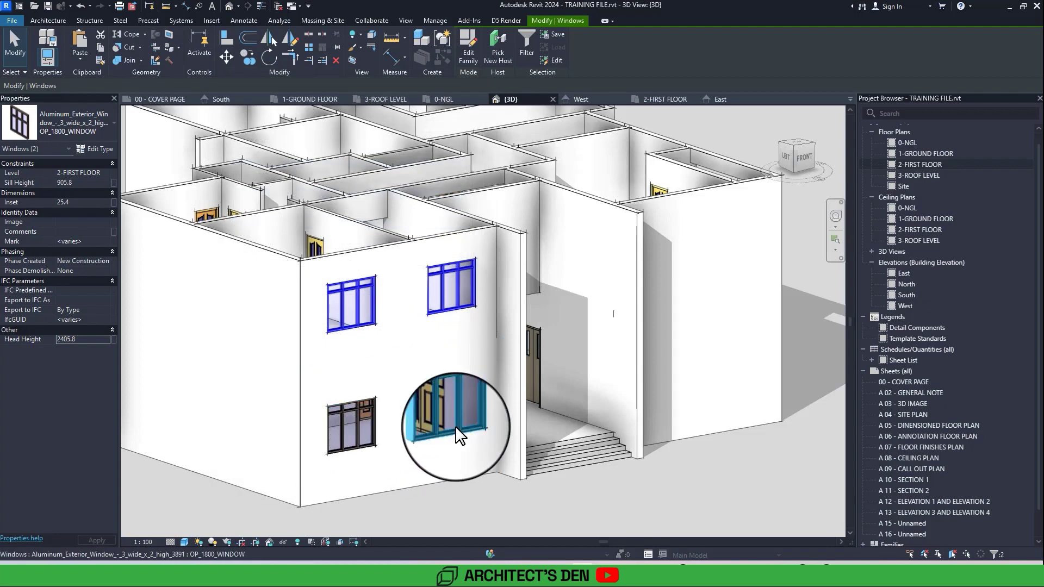
pyautogui.scroll(-4, 455, 426)
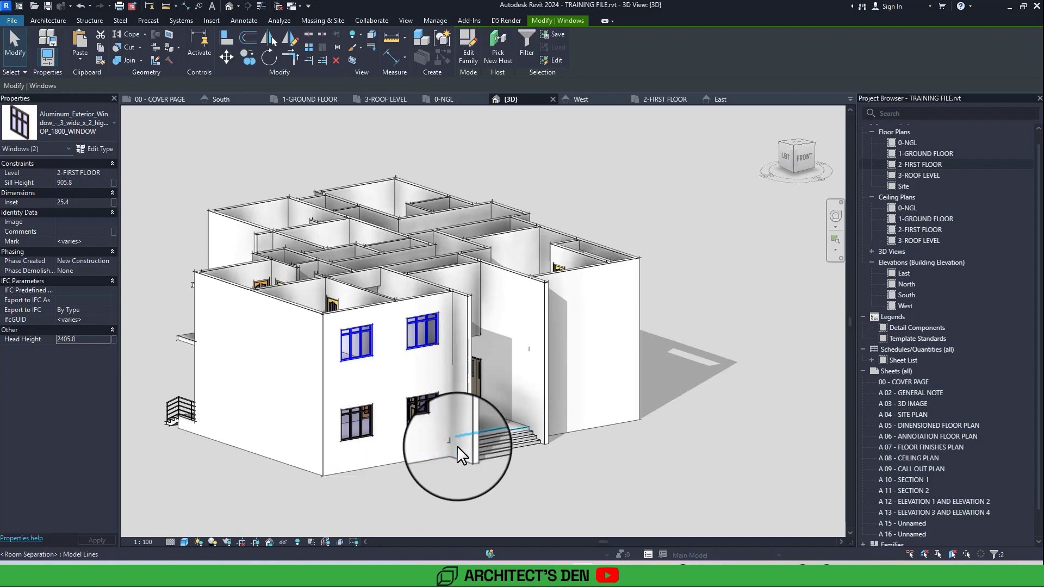
pyautogui.moveTo(457, 446); pyautogui.dragTo(426, 441, button='middle')
pyautogui.moveTo(462, 474); pyautogui.dragTo(430, 474, button='middle')
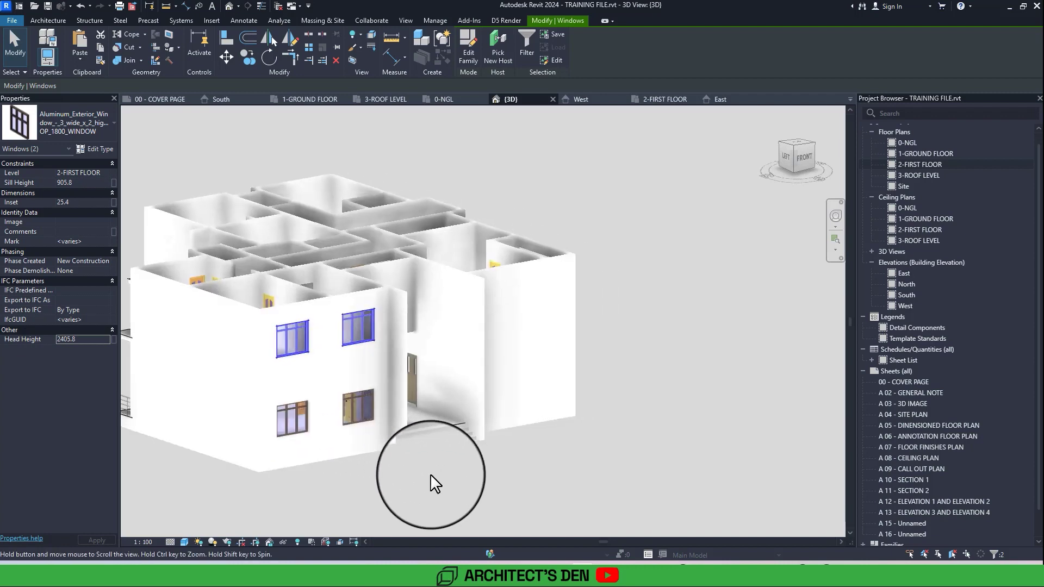
pyautogui.click(427, 477)
# - Set the Lower Panel Height in the type properties of the ground floor corner window to 1000 and apply it
pyautogui.scroll(3, 420, 478)
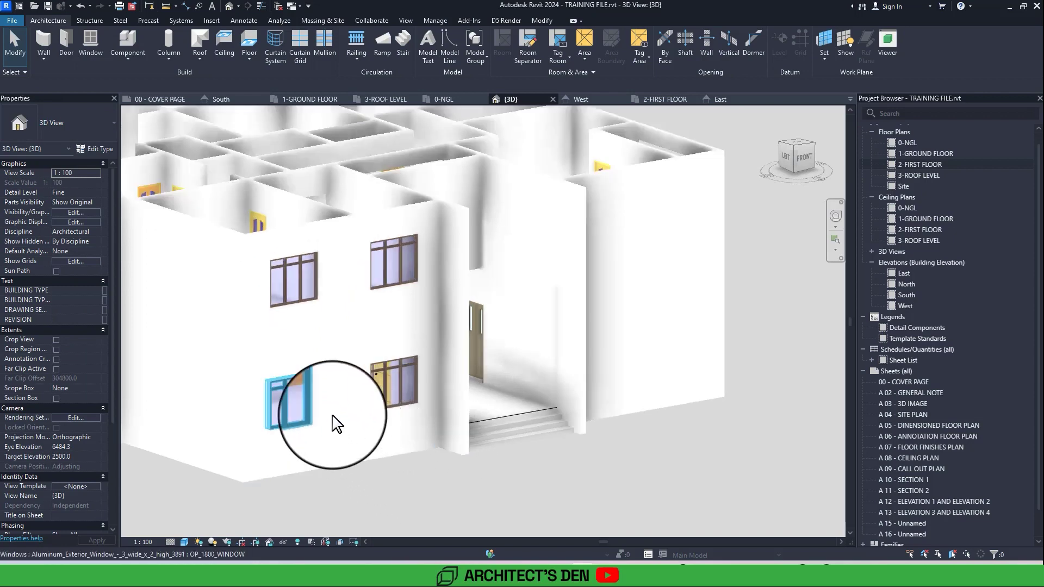
pyautogui.click(311, 400)
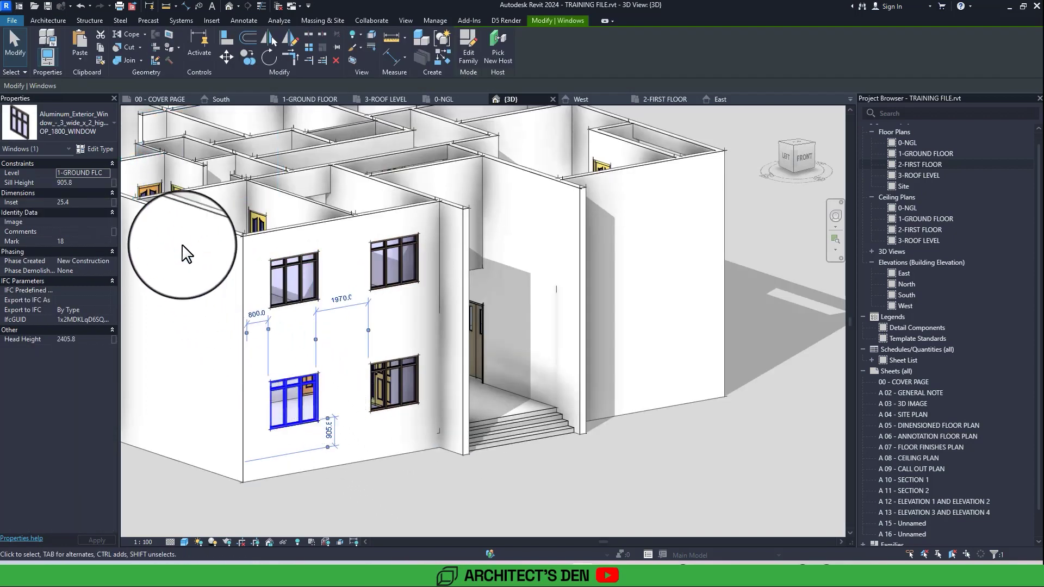
pyautogui.click(103, 149)
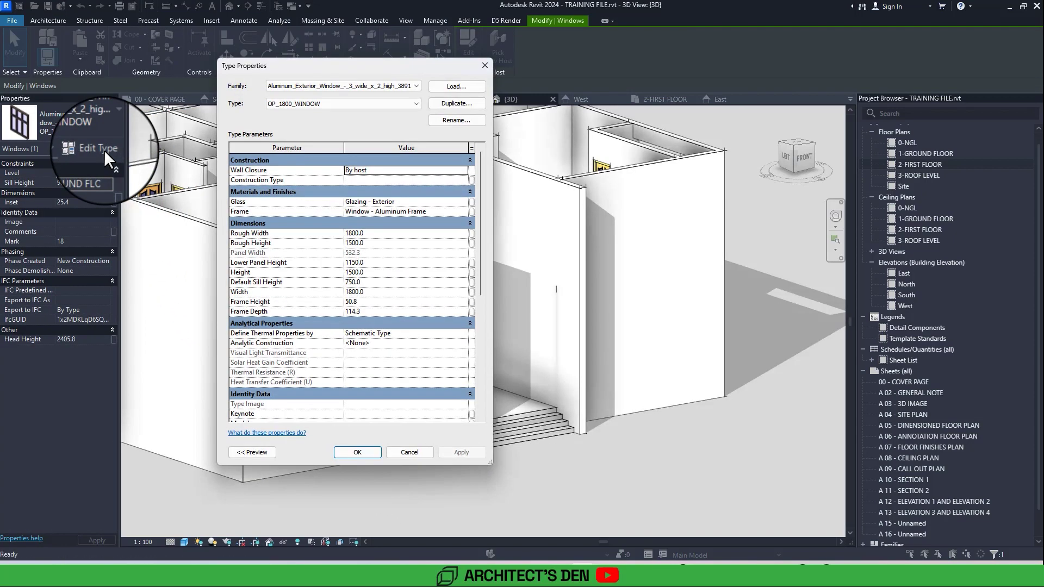
pyautogui.click(374, 263)
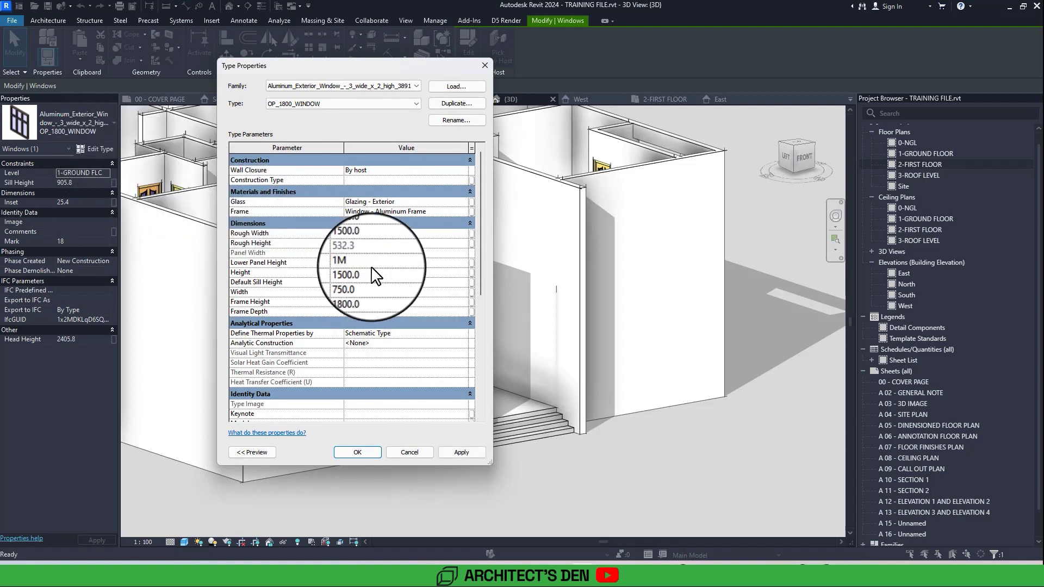
pyautogui.click(462, 451)
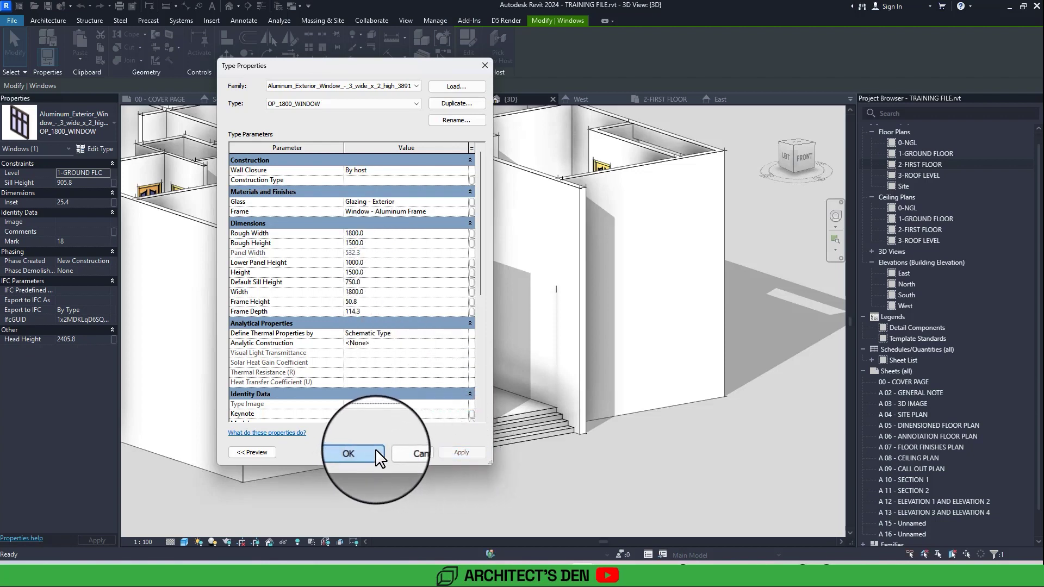
# - Accept the window's type properties and open the 1-GROUND FLOOR plan
pyautogui.click(375, 450)
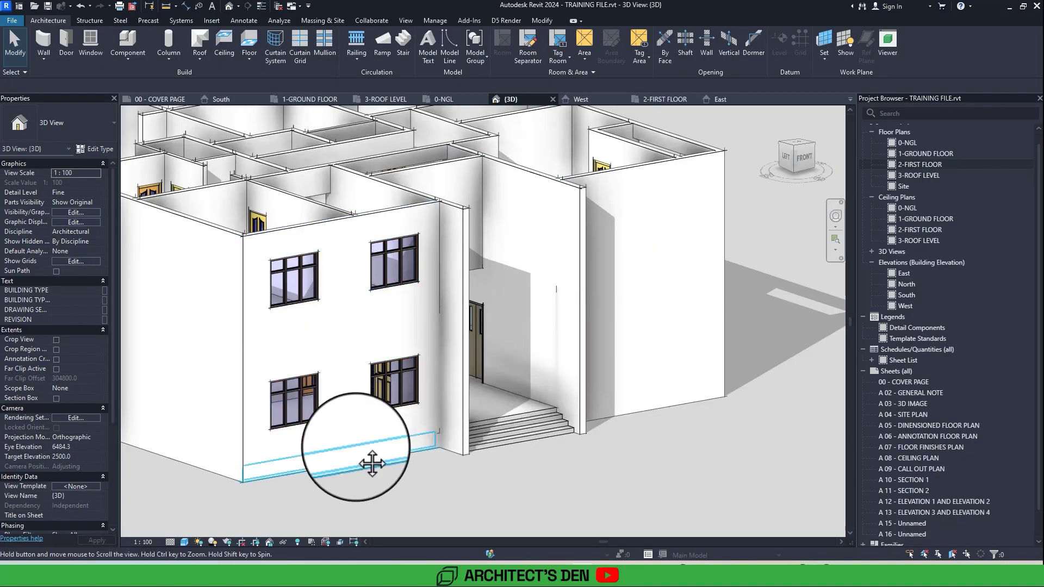
pyautogui.keyDown('shift'); pyautogui.moveTo(372, 463); pyautogui.dragTo(294, 411, button='middle'); pyautogui.keyUp('shift')
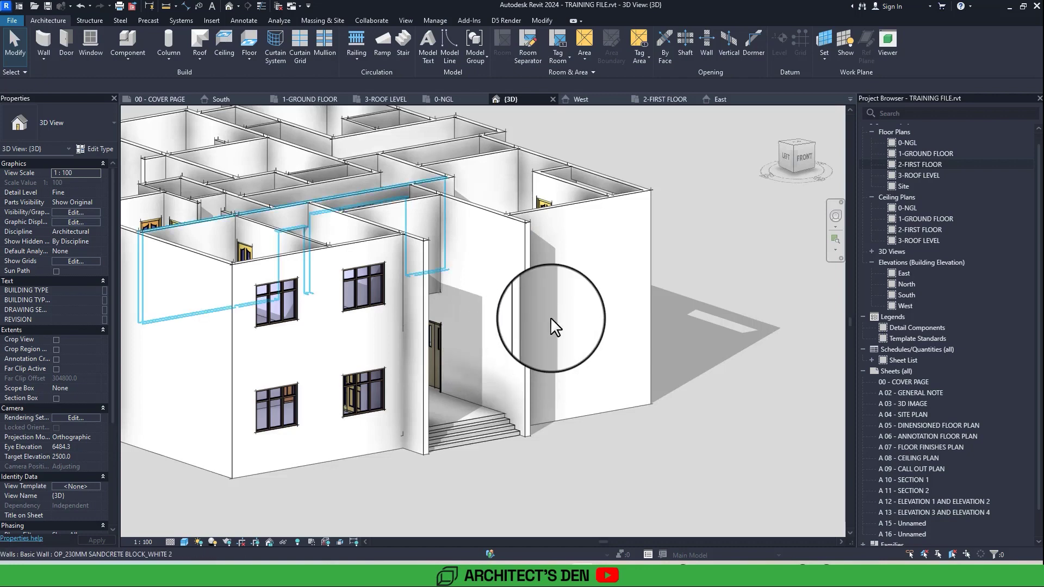
pyautogui.doubleClick(925, 154)
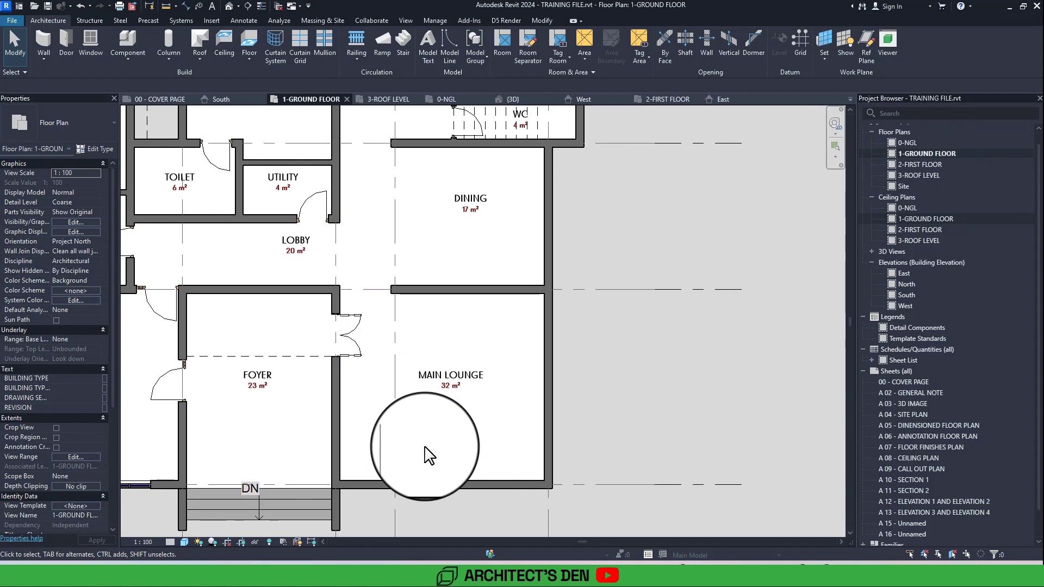
# - Examine the main lounge's exterior walls on the ground floor plan and how they relate to the chapel windows on grid E
pyautogui.scroll(-1, 427, 456)
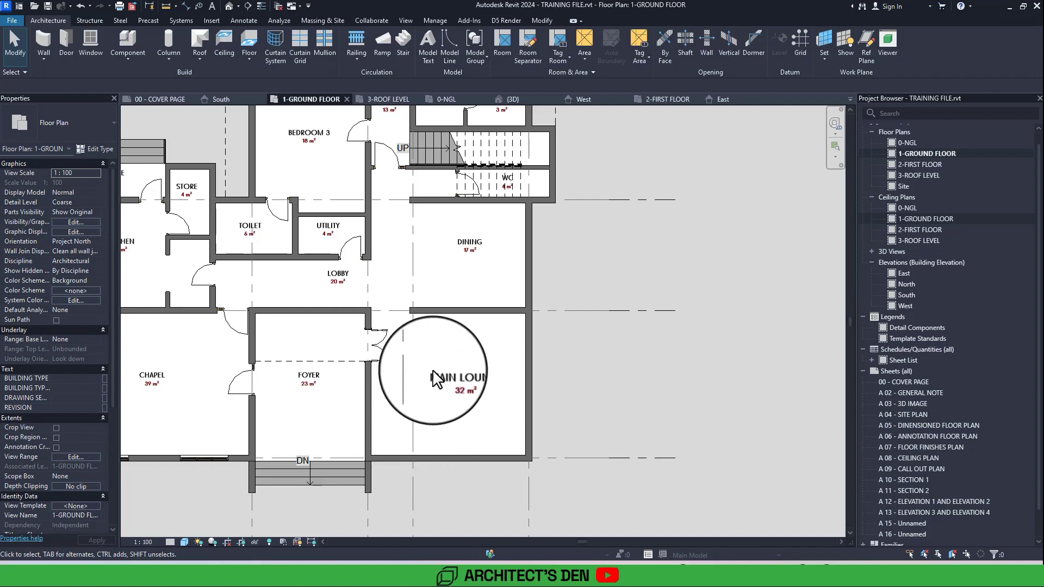
pyautogui.scroll(2, 441, 350)
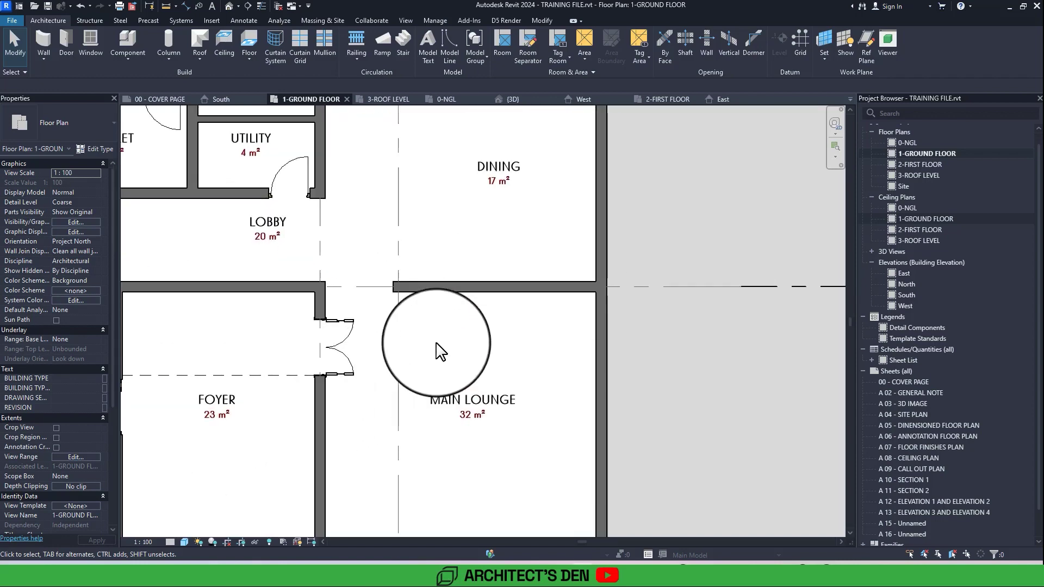
pyautogui.scroll(-1, 440, 351)
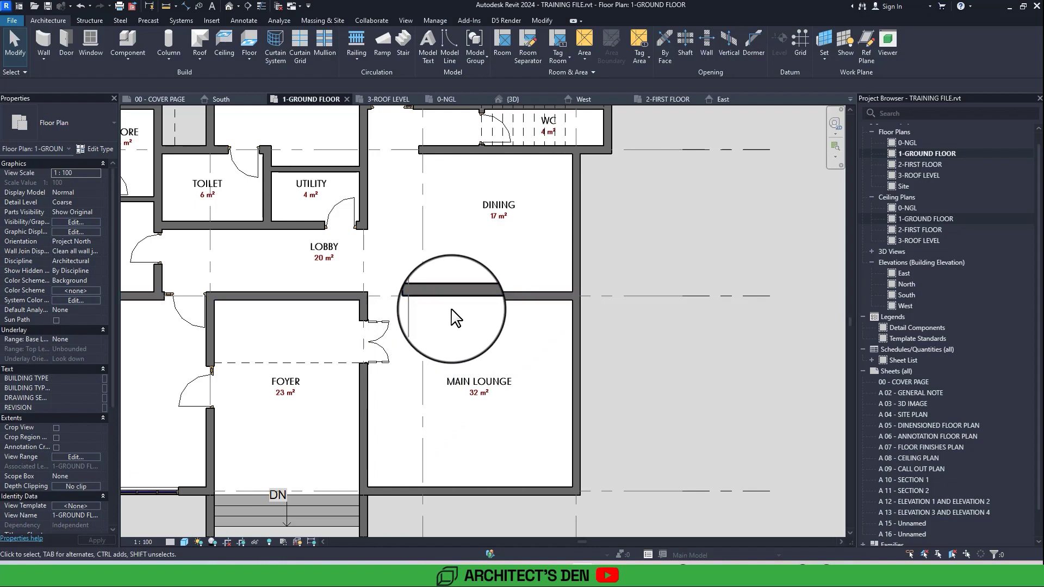
pyautogui.moveTo(438, 371); pyautogui.dragTo(469, 321, button='middle')
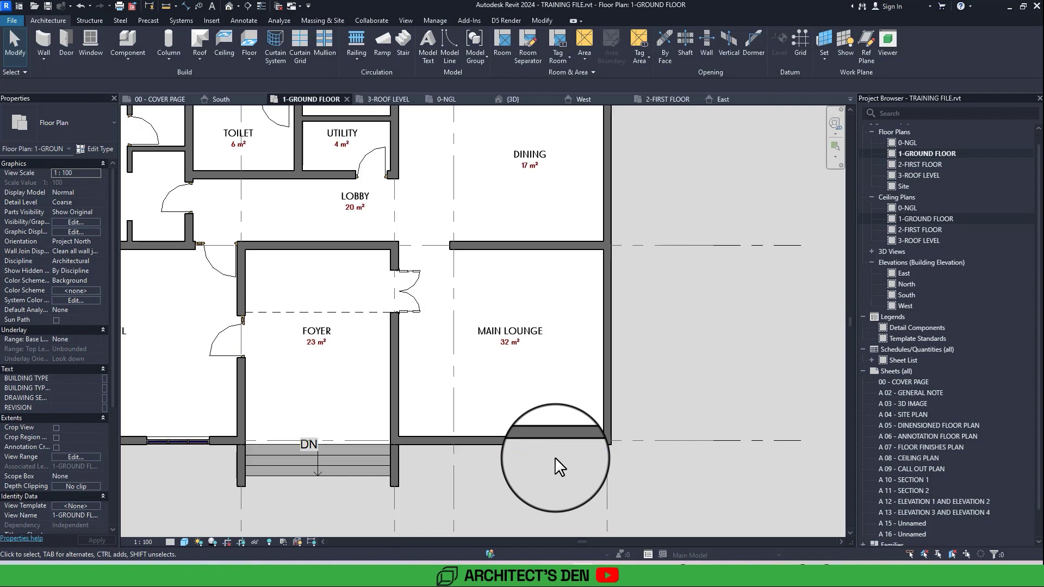
pyautogui.moveTo(555, 457); pyautogui.dragTo(646, 443, button='middle')
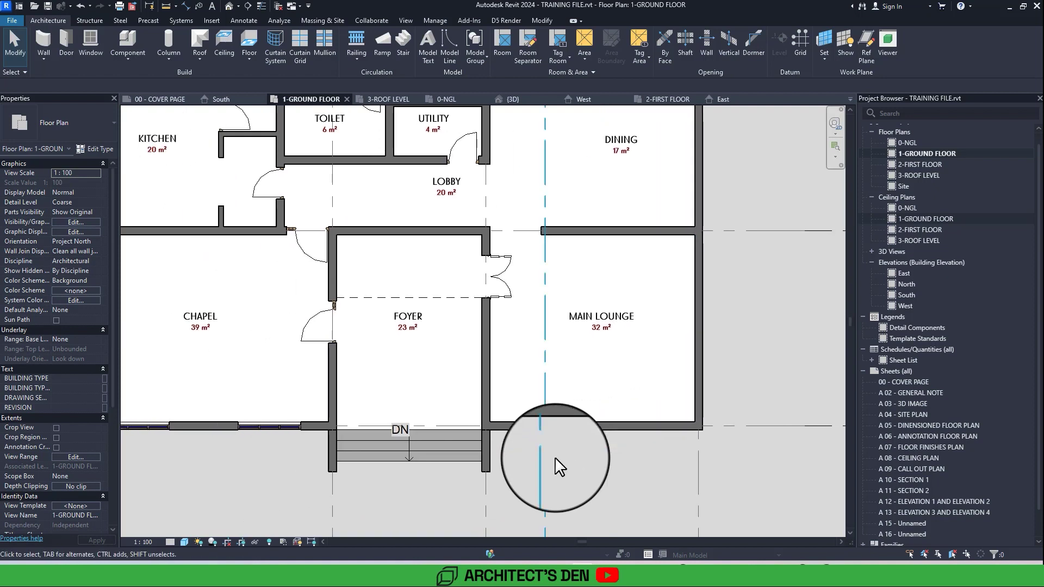
pyautogui.moveTo(555, 457); pyautogui.dragTo(511, 457, button='middle')
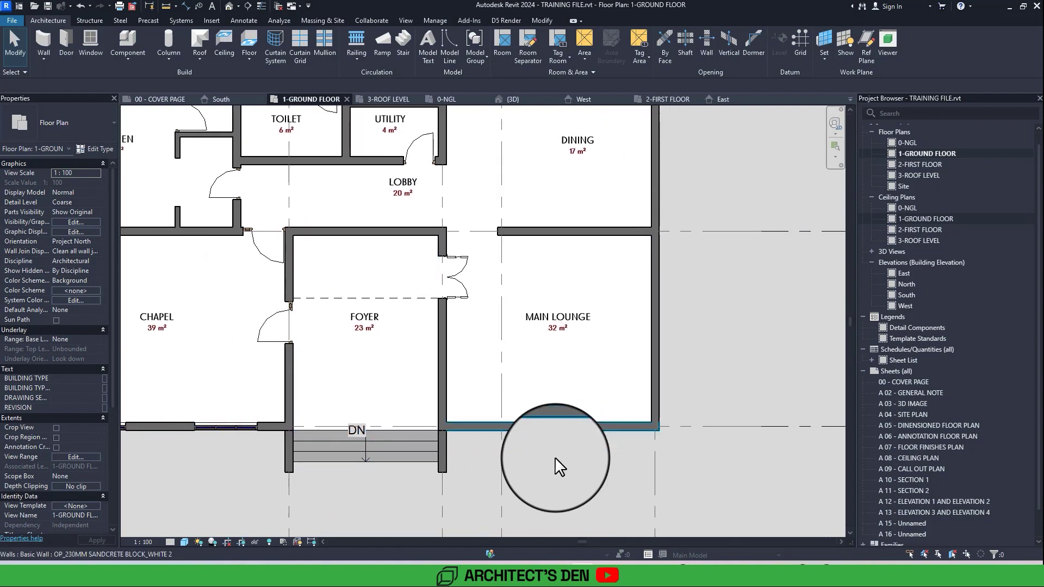
pyautogui.scroll(2, 512, 441)
pyautogui.scroll(-2, 511, 441)
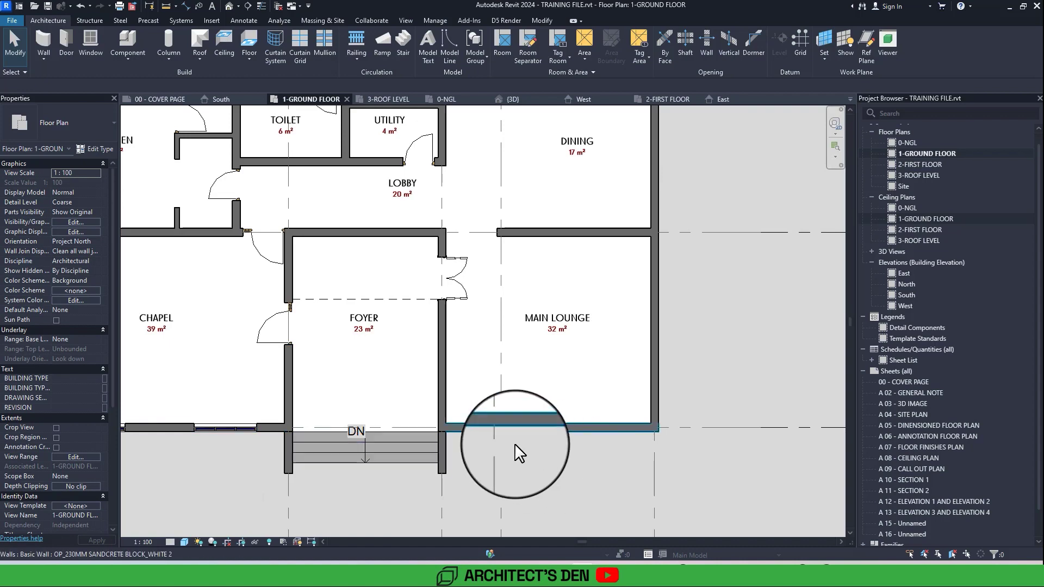
pyautogui.scroll(2, 514, 443)
pyautogui.scroll(-8, 474, 430)
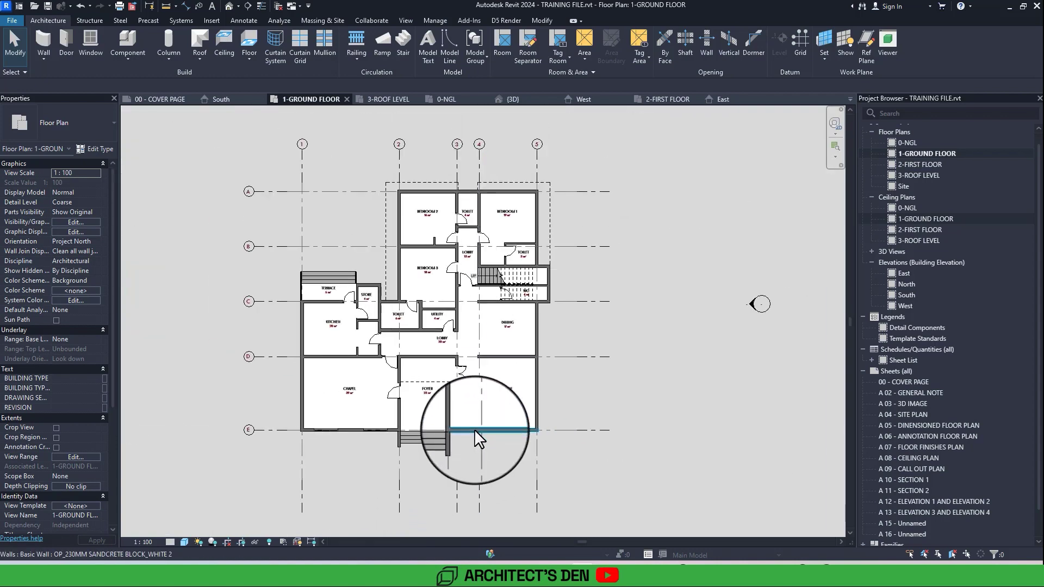
pyautogui.scroll(4, 474, 430)
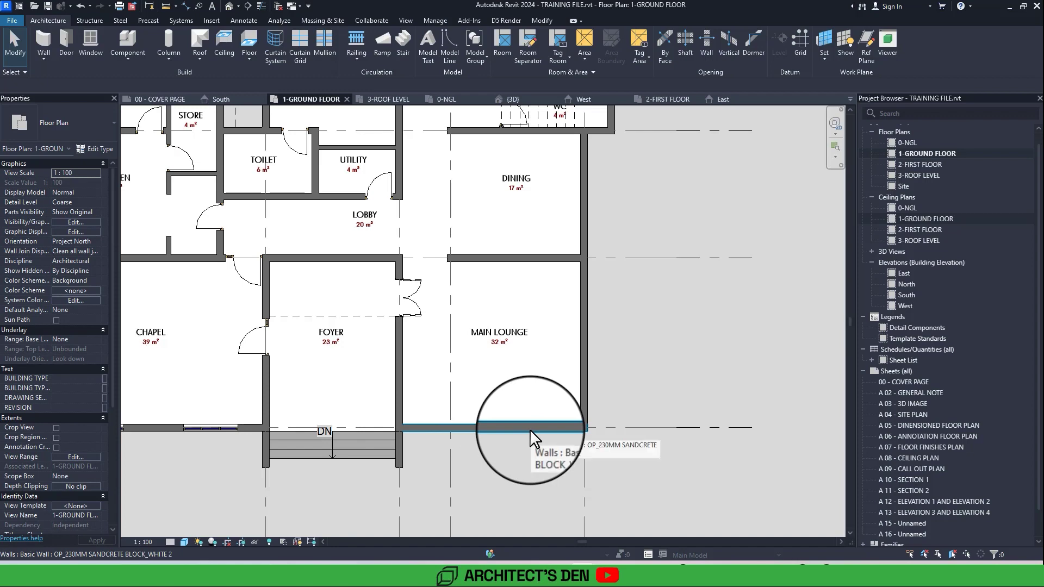
pyautogui.scroll(-2, 532, 435)
pyautogui.scroll(-1, 531, 431)
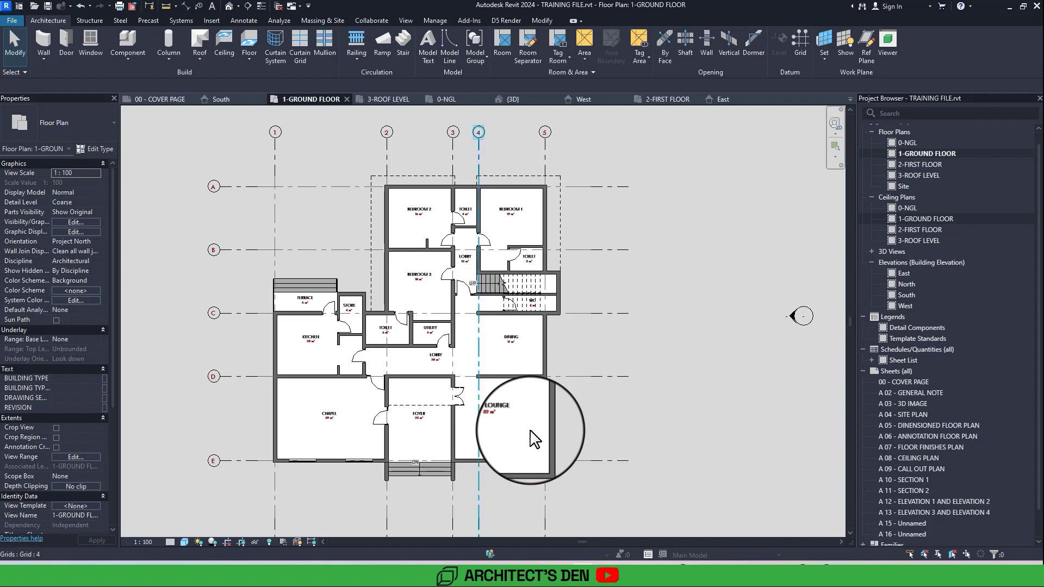
pyautogui.scroll(1, 531, 439)
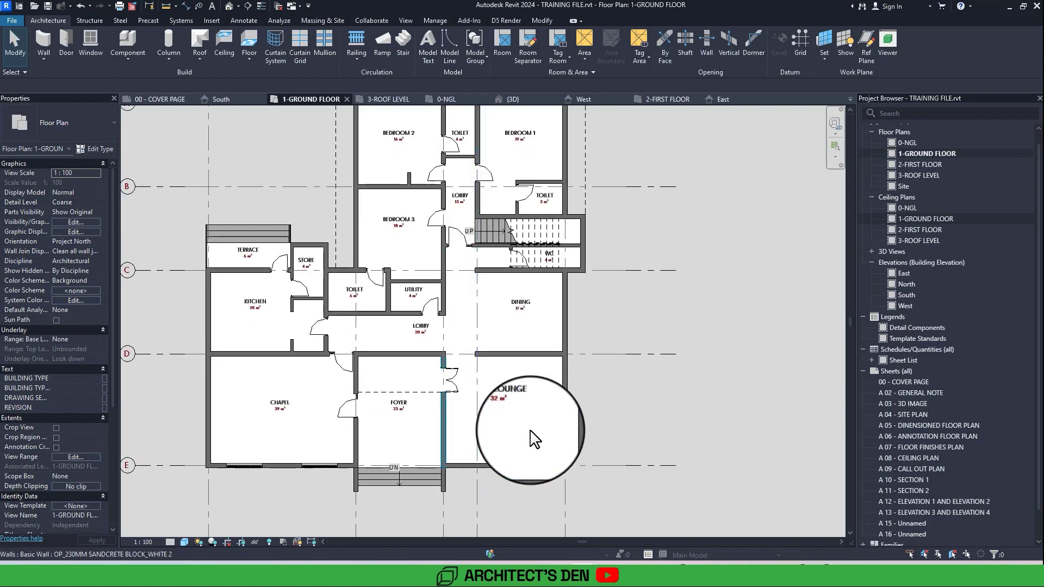
pyautogui.moveTo(529, 436); pyautogui.dragTo(480, 428, button='middle')
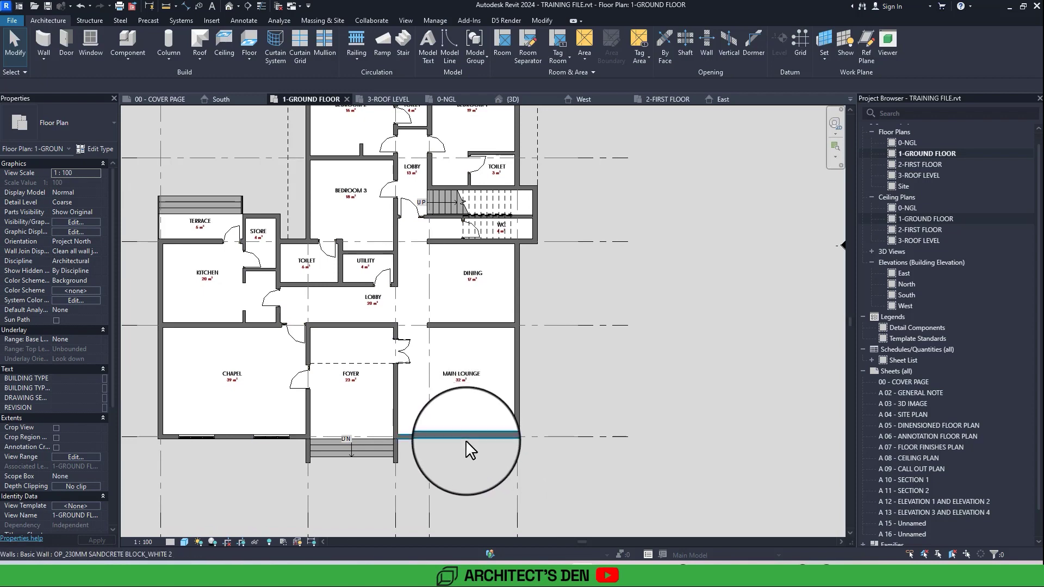
pyautogui.scroll(2, 466, 439)
pyautogui.moveTo(433, 449); pyautogui.dragTo(480, 438, button='middle')
pyautogui.scroll(-1, 331, 434)
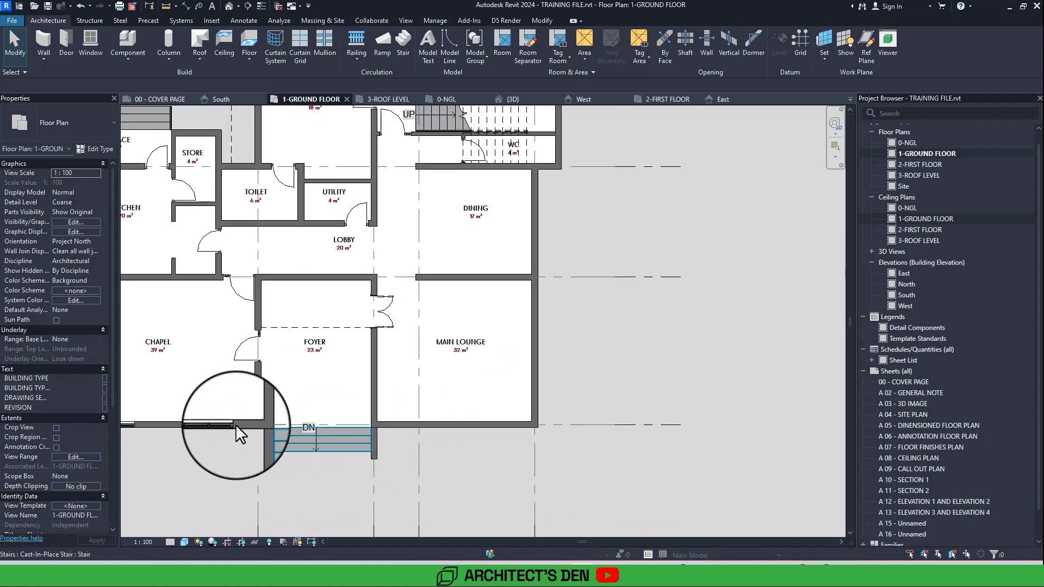
pyautogui.click(216, 423)
pyautogui.press('c')
pyautogui.press('s')
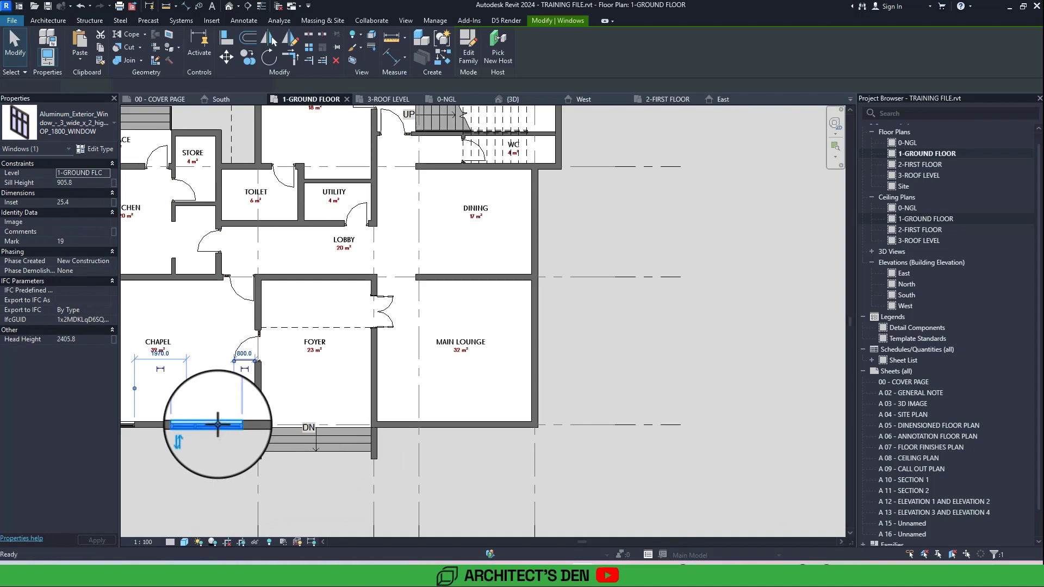
pyautogui.press('Escape')
pyautogui.press('Escape')
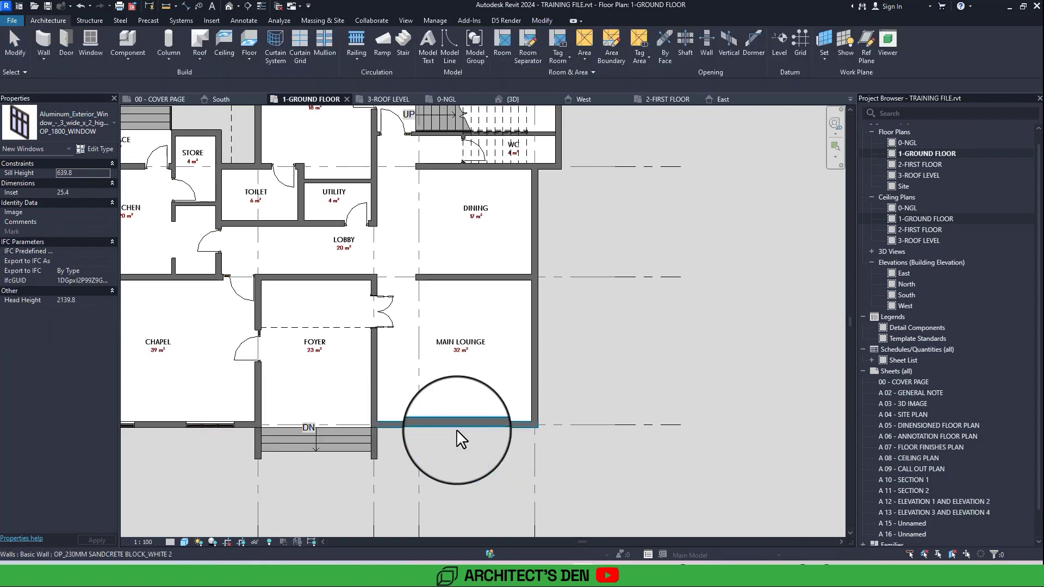
# - Create a window similar to the chapel's OP_1800_WINDOW, centred in the main lounge's grid E wall, 2035 mm from each adjoining wall
pyautogui.click(215, 425)
pyautogui.press('c')
pyautogui.press('s')
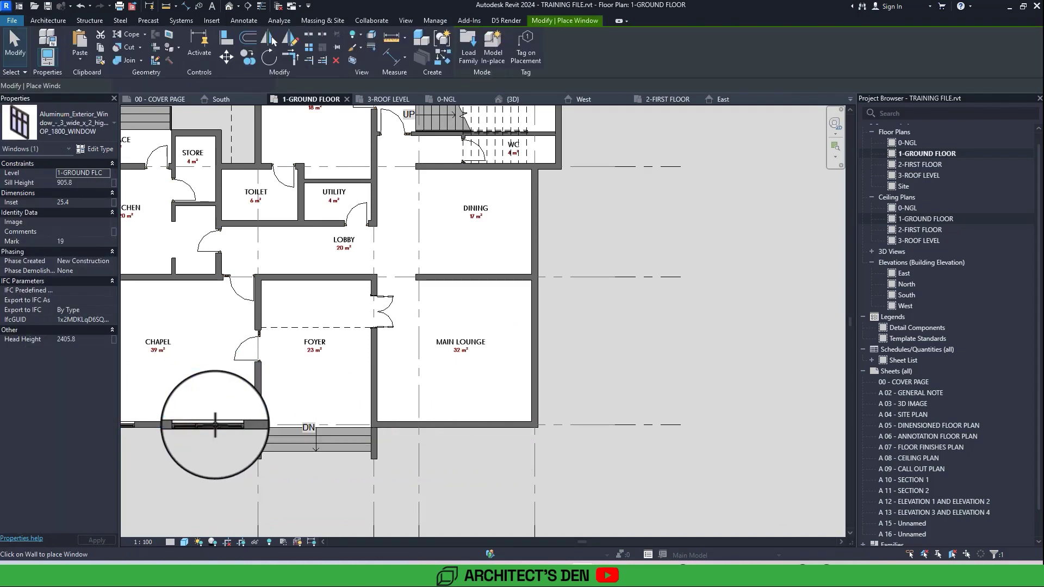
pyautogui.scroll(2, 428, 426)
pyautogui.scroll(3, 462, 426)
pyautogui.scroll(-3, 492, 432)
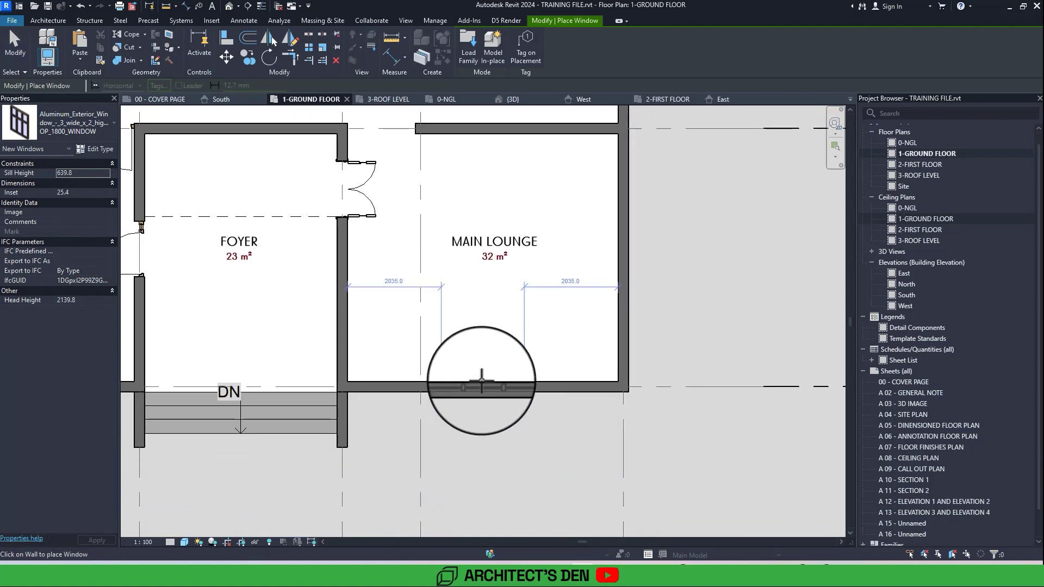
pyautogui.click(481, 381)
# - Place another OP_1800_WINDOW midway along the main lounge's grid 5 exterior wall, 1785 mm from each end, and finish placing windows
pyautogui.scroll(-2, 487, 424)
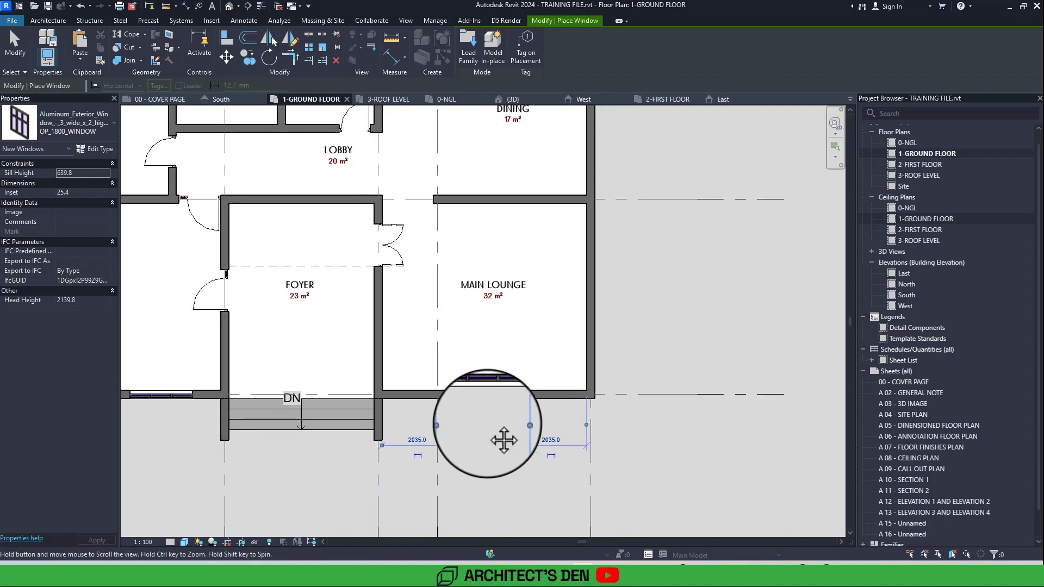
pyautogui.moveTo(503, 417); pyautogui.dragTo(509, 462, button='middle')
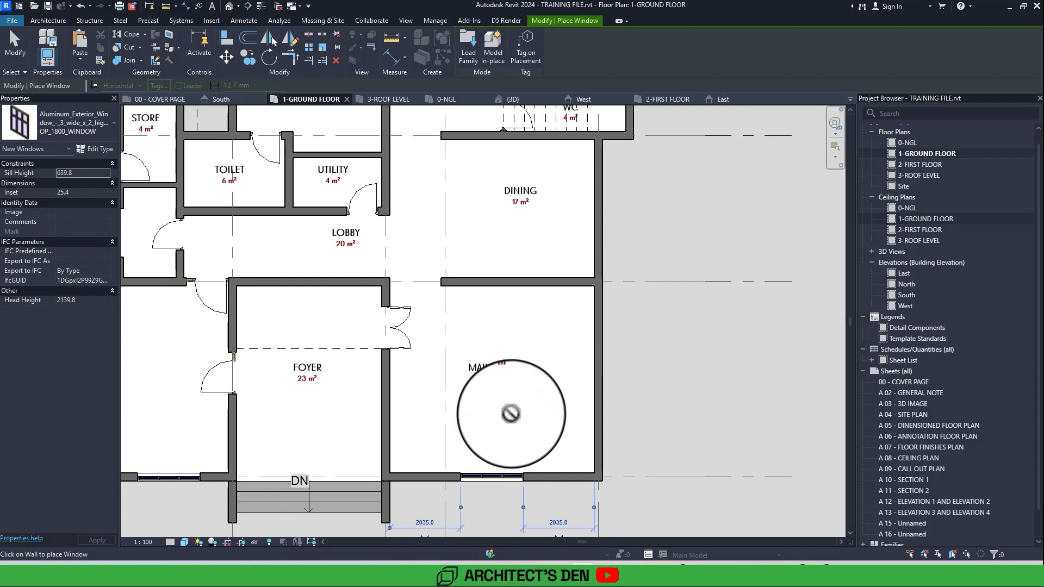
pyautogui.click(597, 376)
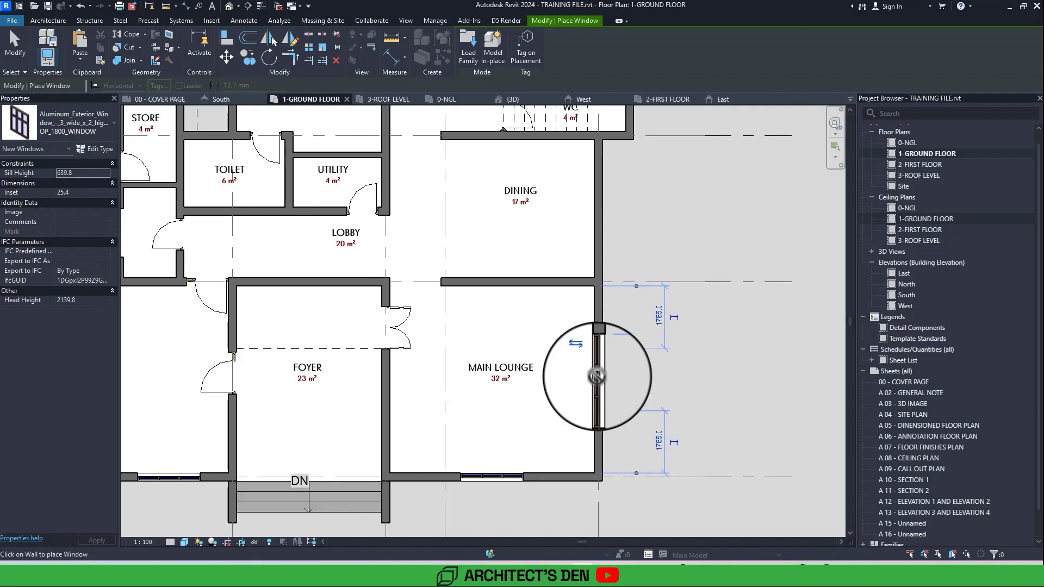
pyautogui.click(597, 376)
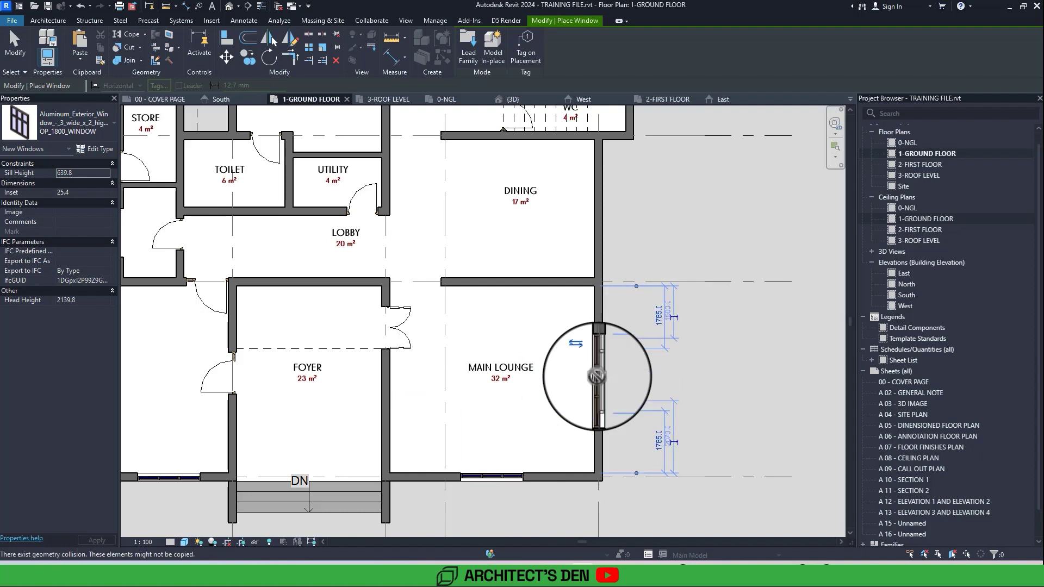
pyautogui.click(596, 376)
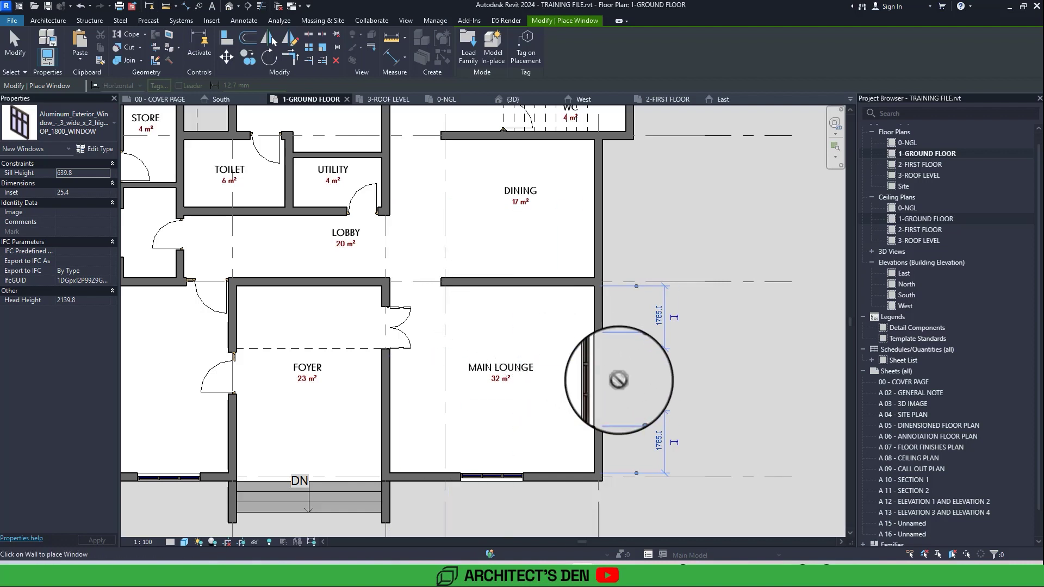
pyautogui.press('Escape')
pyautogui.press('Escape')
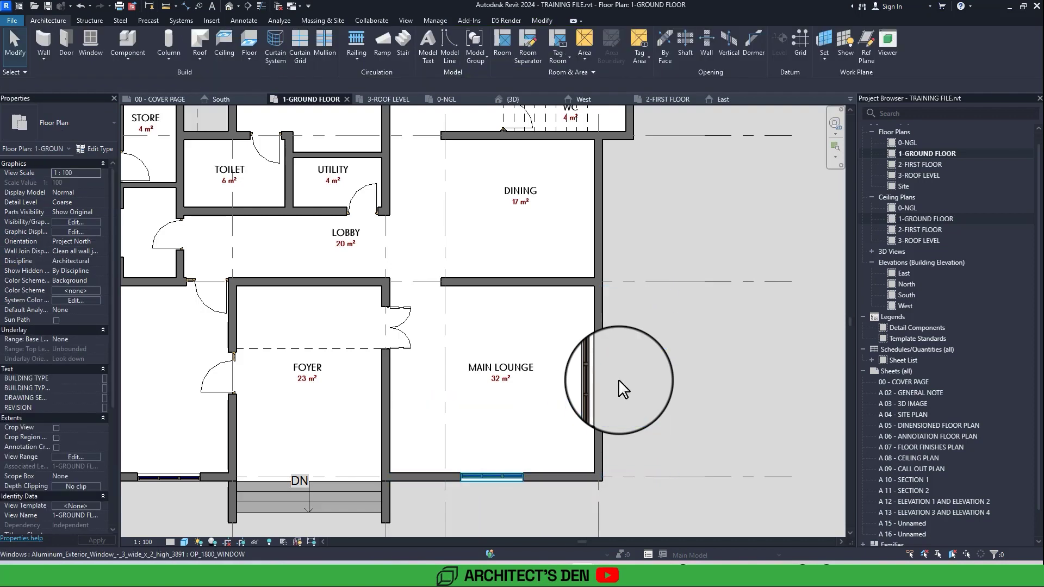
# - Copy the main lounge window on grid E and paste it aligned to the 2-FIRST FLOOR level
pyautogui.click(487, 476)
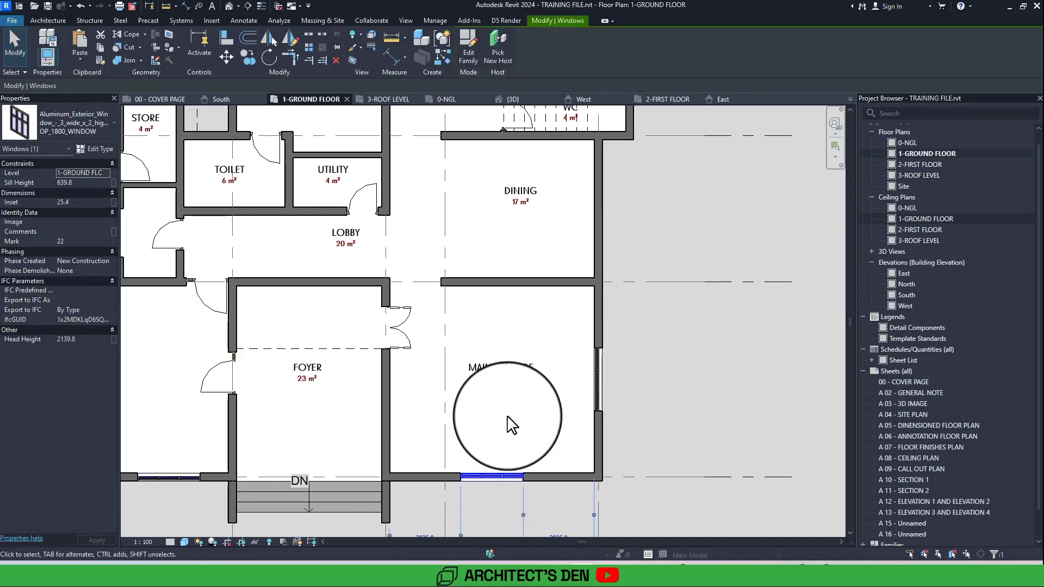
pyautogui.moveTo(507, 417); pyautogui.dragTo(514, 391, button='middle')
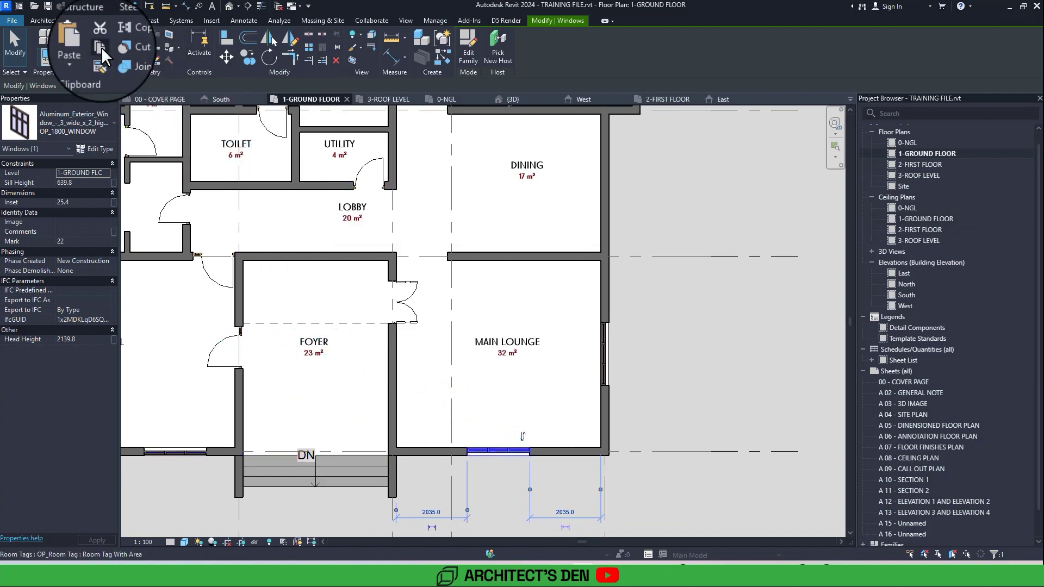
pyautogui.click(82, 60)
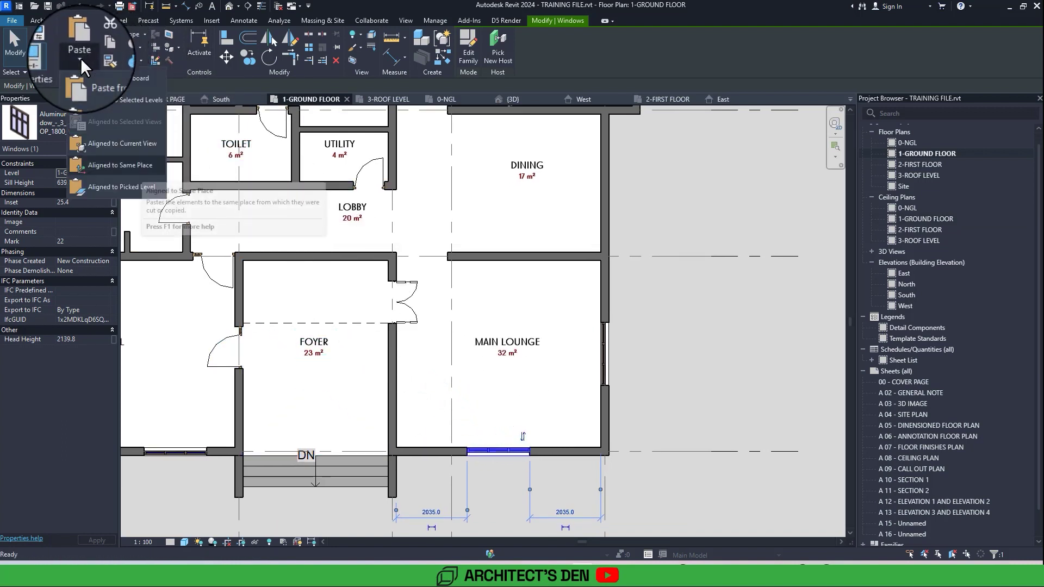
pyautogui.click(126, 101)
pyautogui.doubleClick(475, 230)
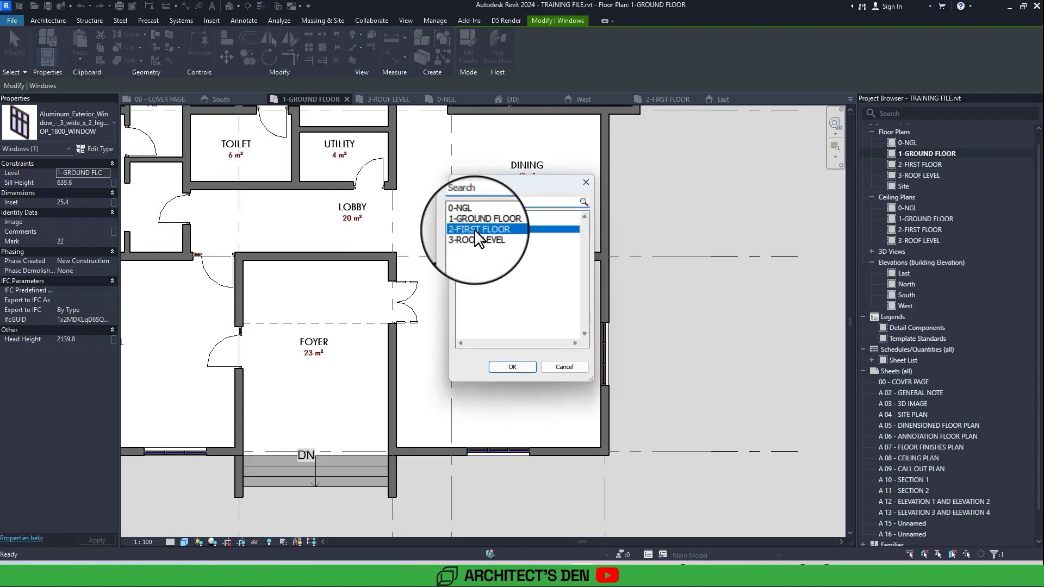
# - Return to the 3D view and examine the lounge-side windows of both floors against the rest of the front facade
pyautogui.click(229, 7)
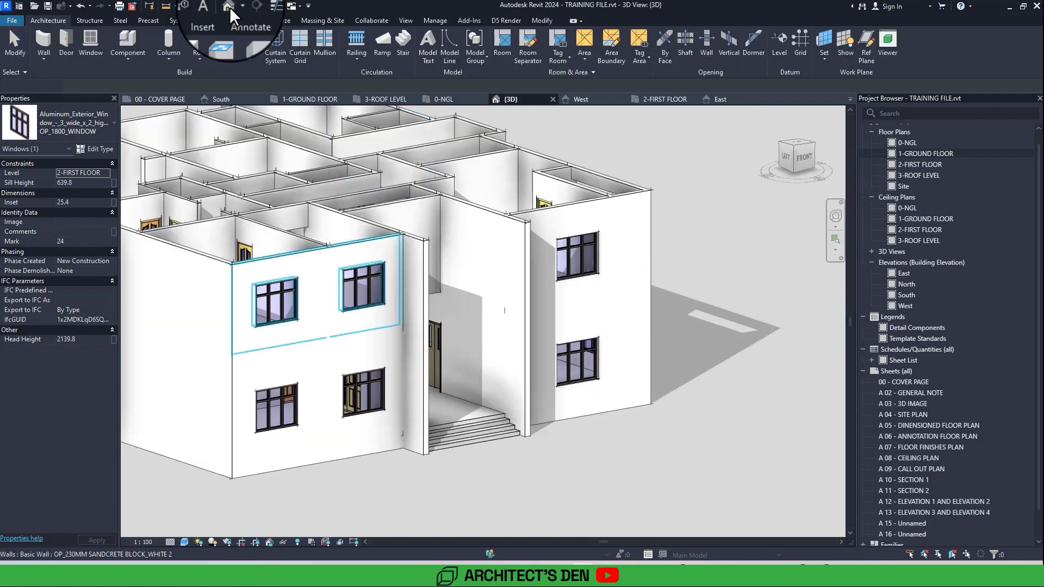
pyautogui.moveTo(230, 8)
pyautogui.keyDown('shift'); pyautogui.mouseDown(button='middle')
pyautogui.moveTo(242, 23)
pyautogui.moveTo(229, 9)
pyautogui.mouseUp(button='middle'); pyautogui.keyUp('shift')
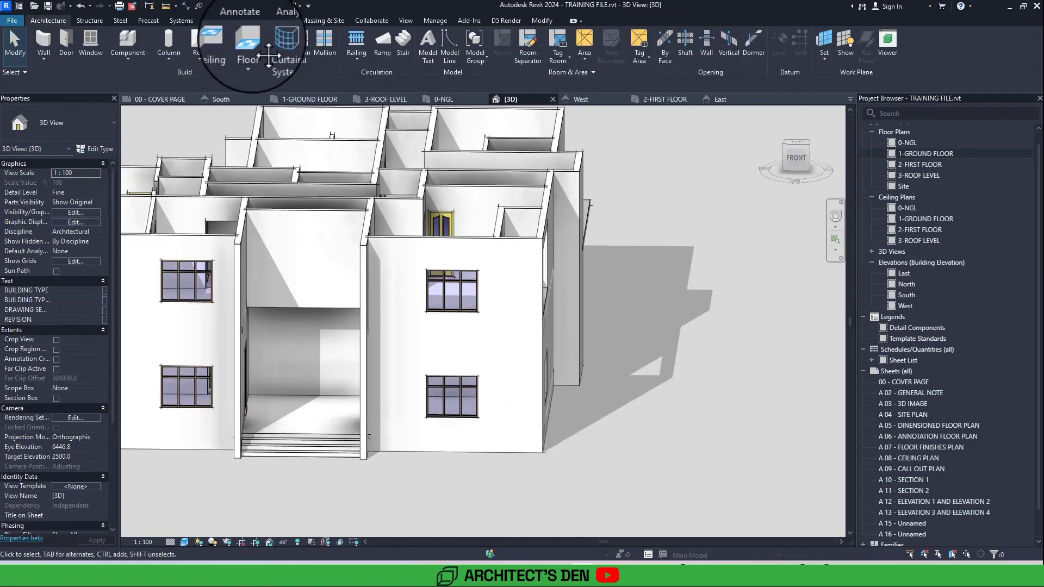
pyautogui.moveTo(462, 442); pyautogui.dragTo(560, 413, button='middle')
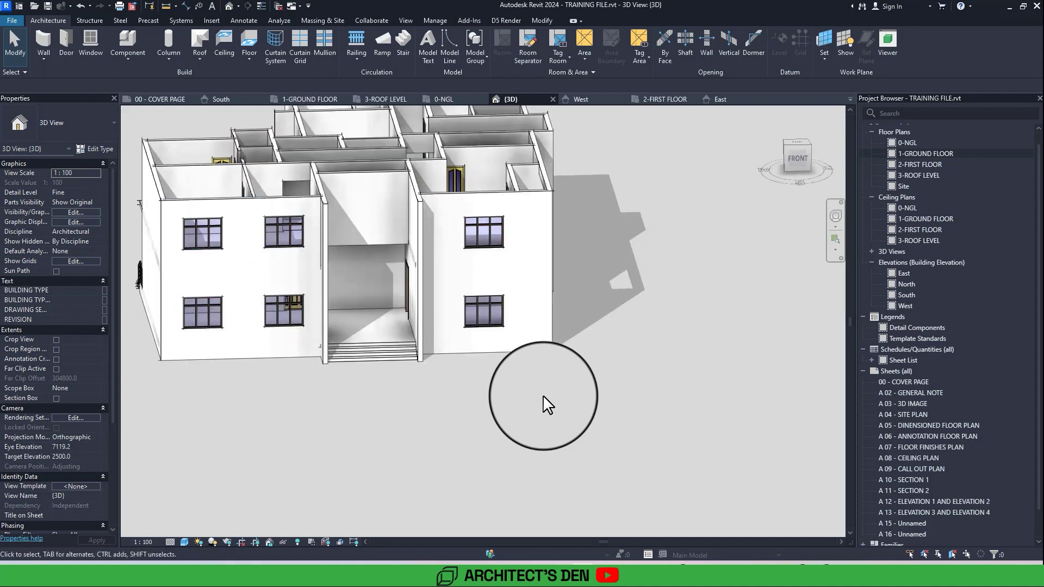
pyautogui.moveTo(544, 394)
pyautogui.keyDown('shift'); pyautogui.mouseDown(button='middle')
pyautogui.moveTo(560, 413)
pyautogui.moveTo(543, 397)
pyautogui.mouseUp(button='middle'); pyautogui.keyUp('shift')
pyautogui.scroll(-3, 544, 396)
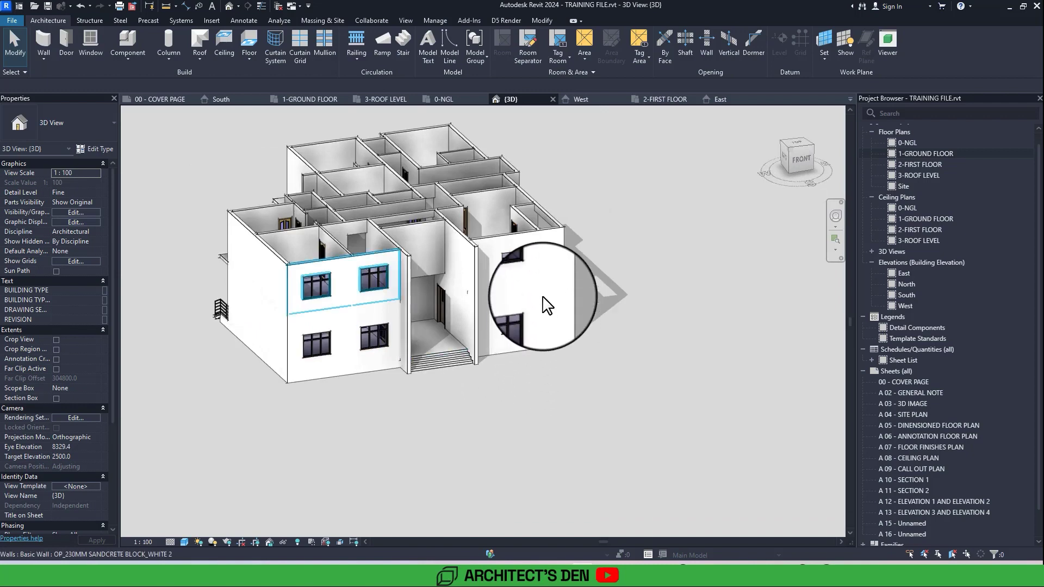
pyautogui.scroll(3, 542, 260)
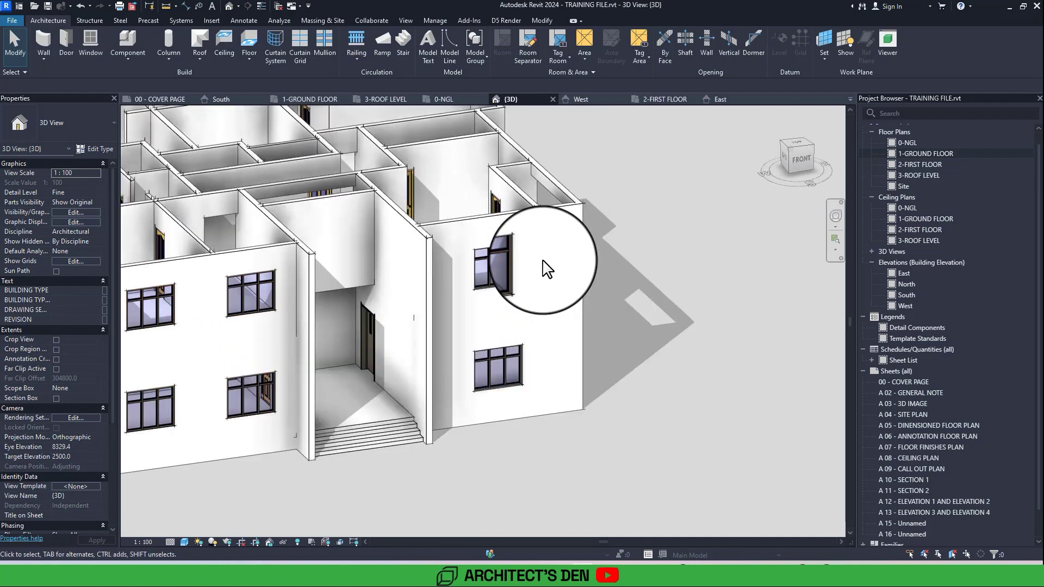
# - Switch from the 3D view to the 1-GROUND FLOOR plan, focusing on the main lounge
pyautogui.keyDown('shift'); pyautogui.moveTo(542, 261); pyautogui.dragTo(587, 186, button='middle'); pyautogui.keyUp('shift')
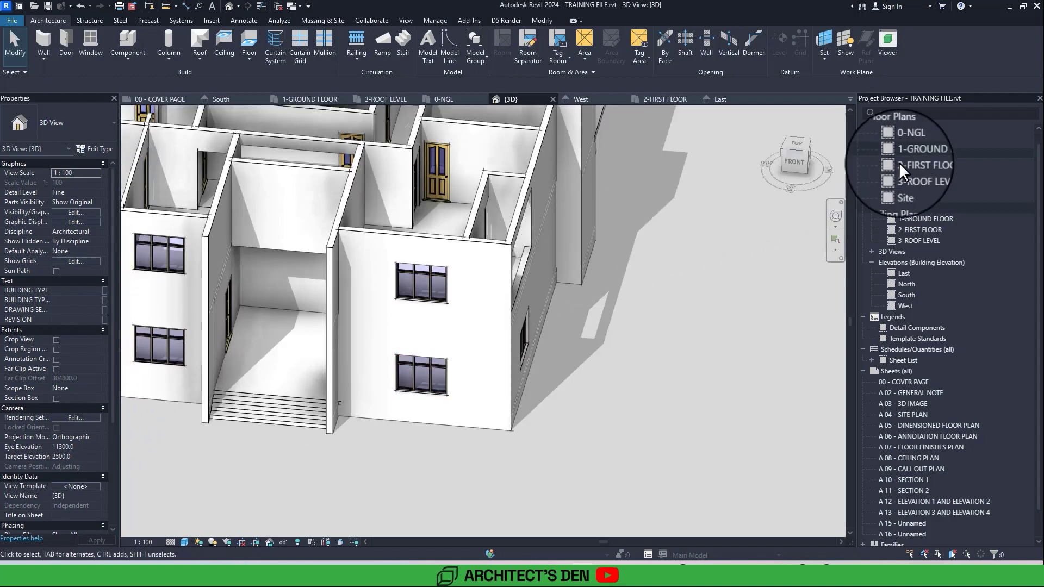
pyautogui.doubleClick(929, 154)
pyautogui.moveTo(496, 431); pyautogui.dragTo(482, 373, button='middle')
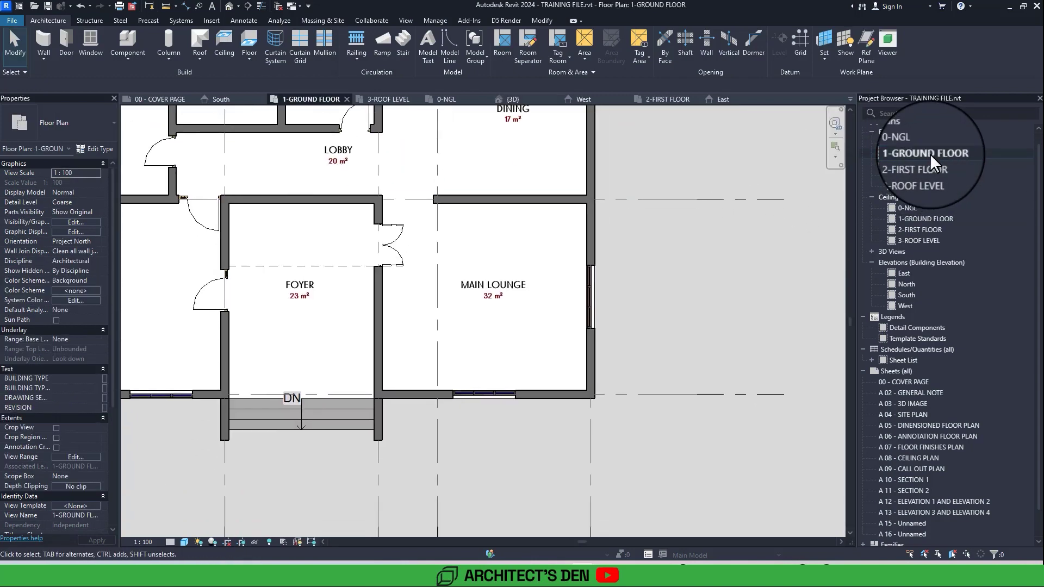
pyautogui.scroll(1, 481, 373)
# - Measure the main lounge's grid E window and its distances to both adjoining walls with an aligned dimension, without keeping it
pyautogui.click(544, 20)
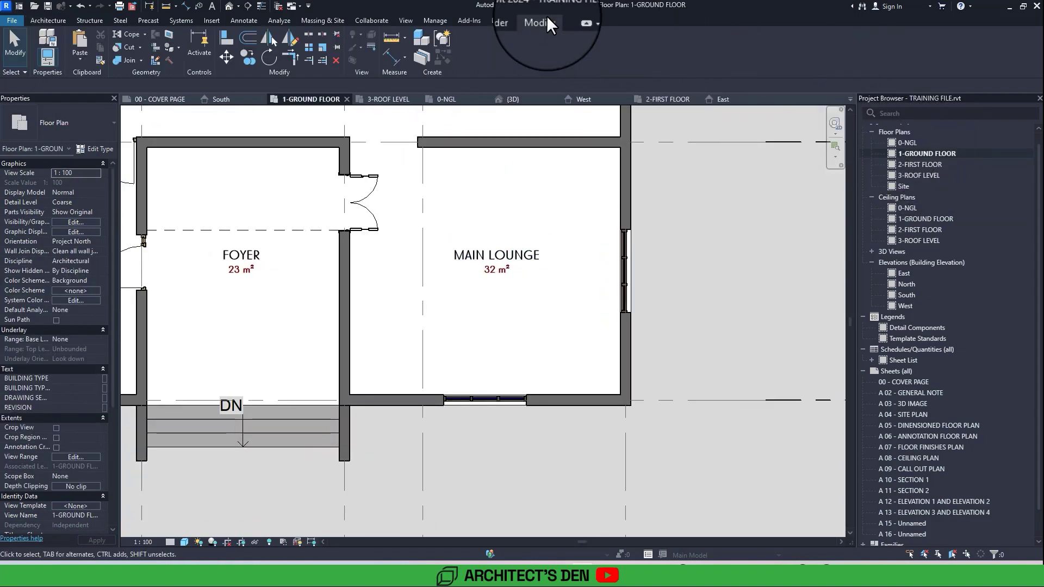
pyautogui.click(387, 59)
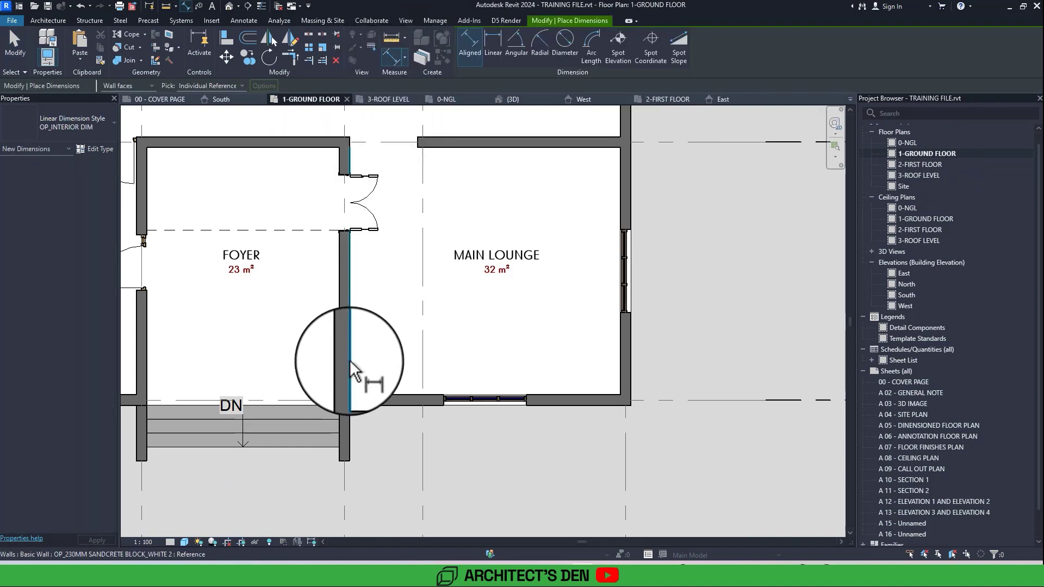
pyautogui.click(351, 361)
pyautogui.click(445, 404)
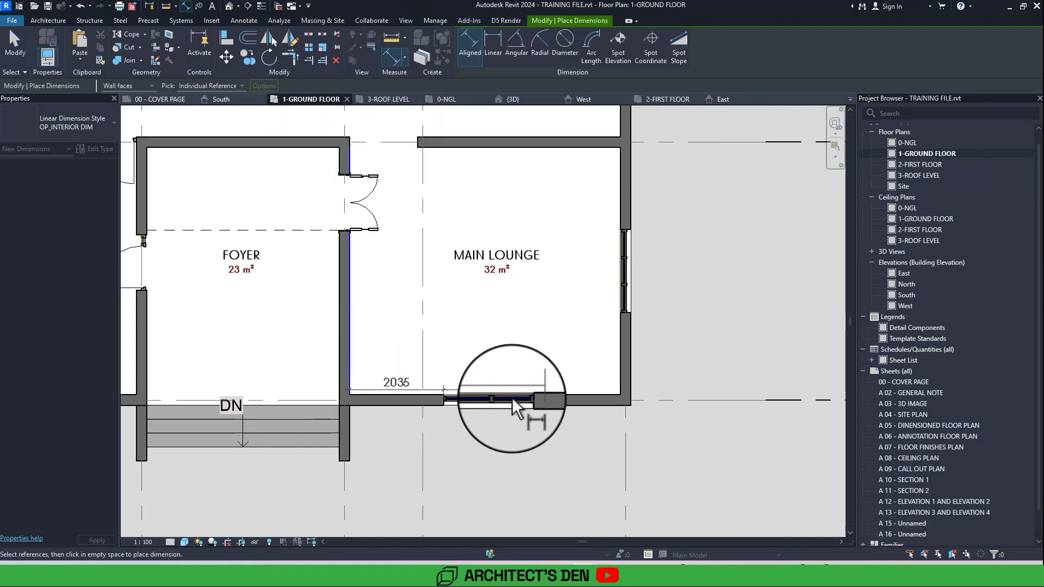
pyautogui.click(527, 396)
pyautogui.click(621, 361)
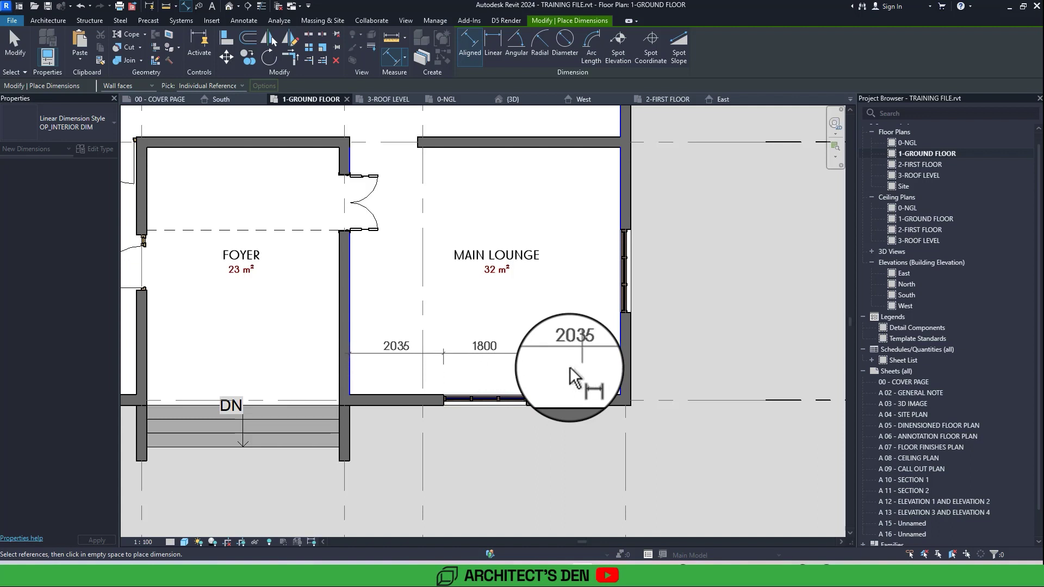
pyautogui.press('Escape')
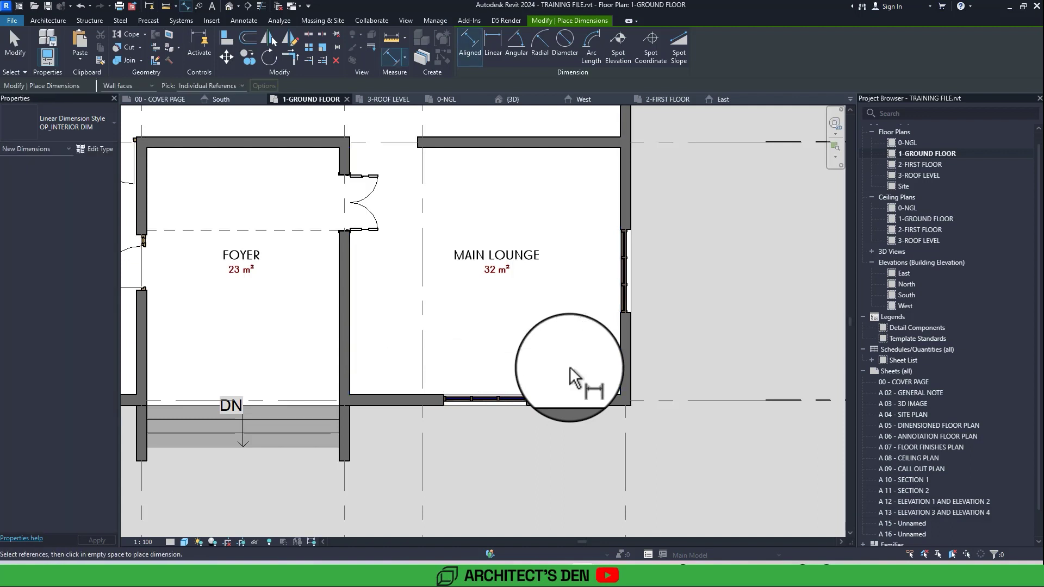
pyautogui.scroll(-2, 571, 376)
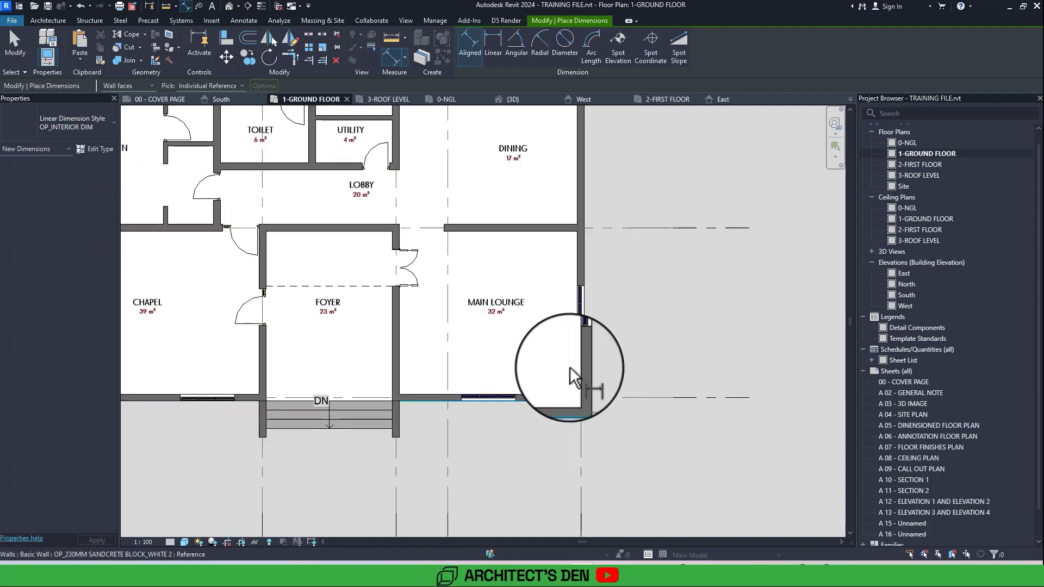
pyautogui.press('Escape')
# - Start placing a new window and browse for a family to load in the windows folder of the Revit library on drive E:
pyautogui.scroll(3, 574, 375)
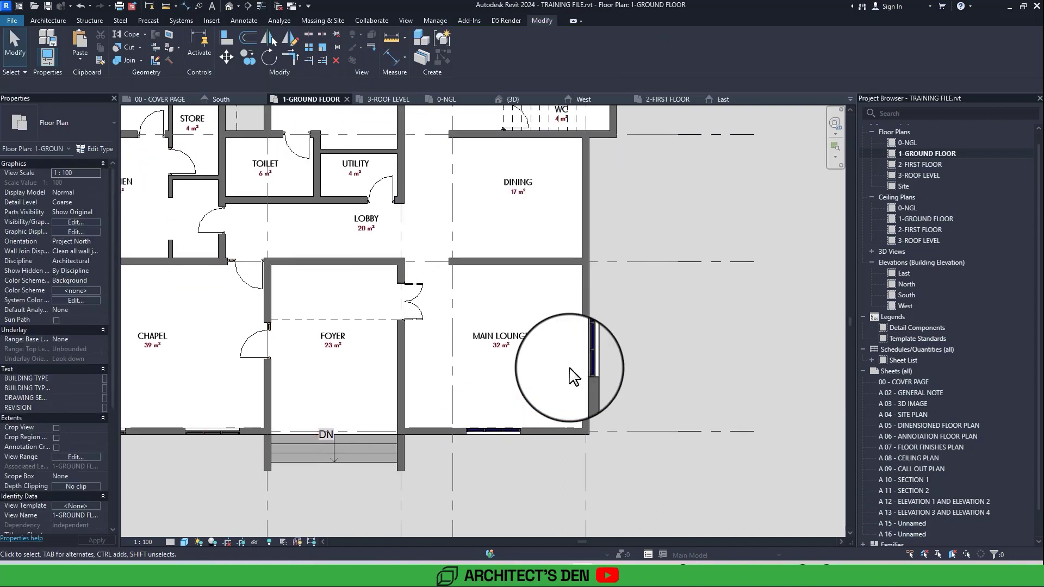
pyautogui.scroll(2, 573, 375)
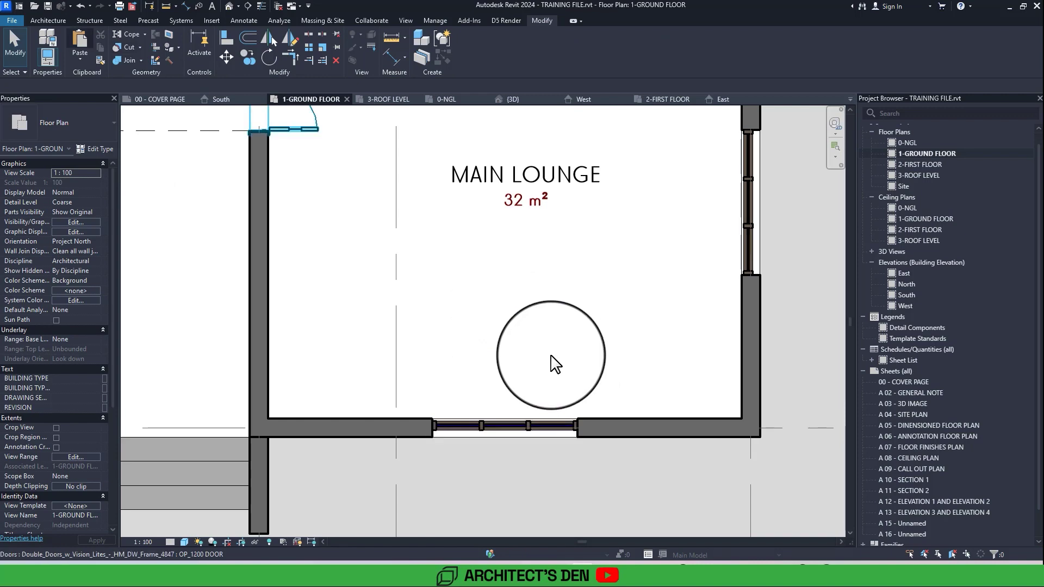
pyautogui.click(48, 20)
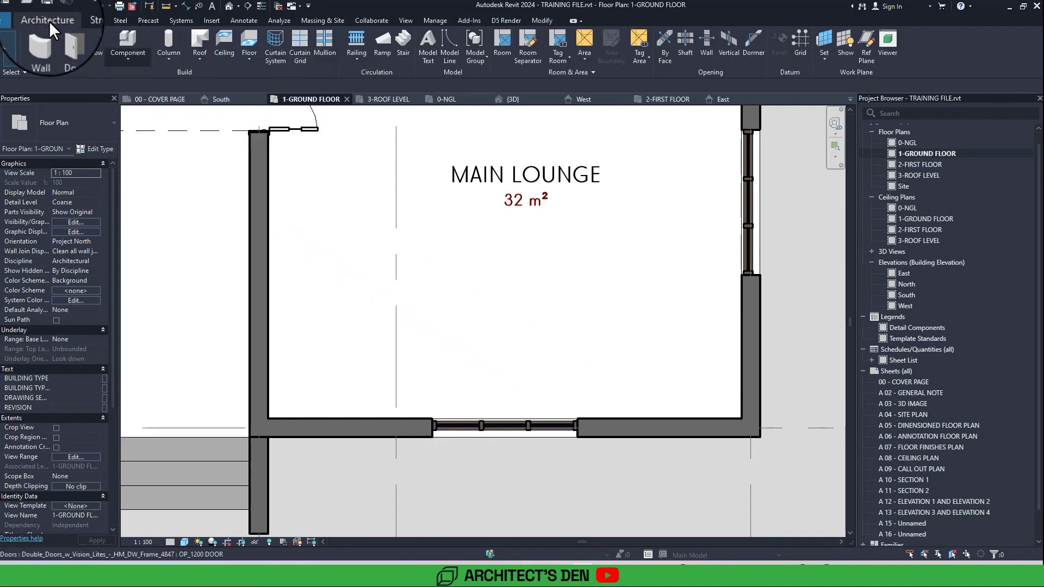
pyautogui.click(107, 41)
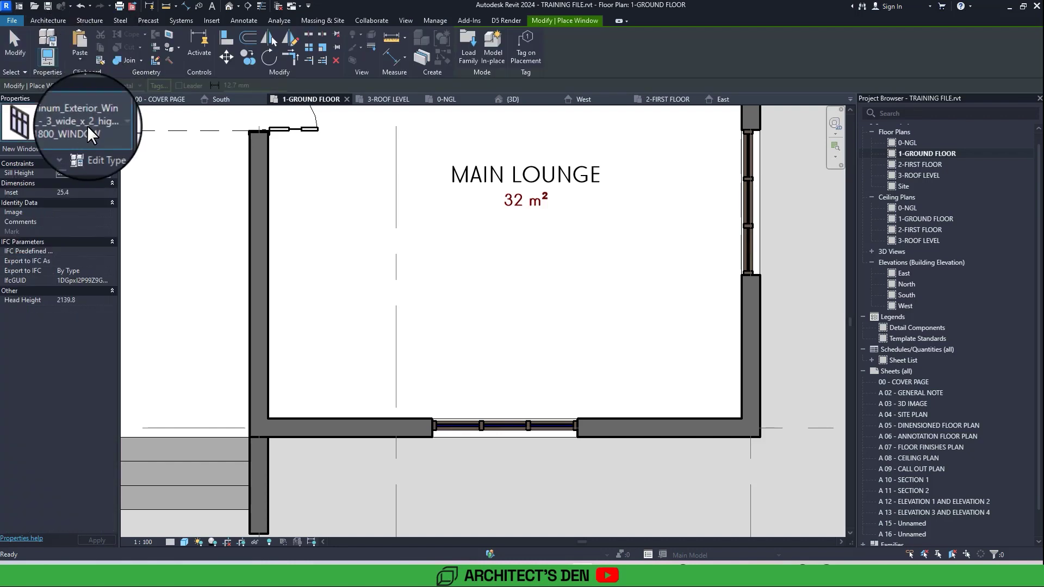
pyautogui.click(87, 125)
pyautogui.click(87, 125)
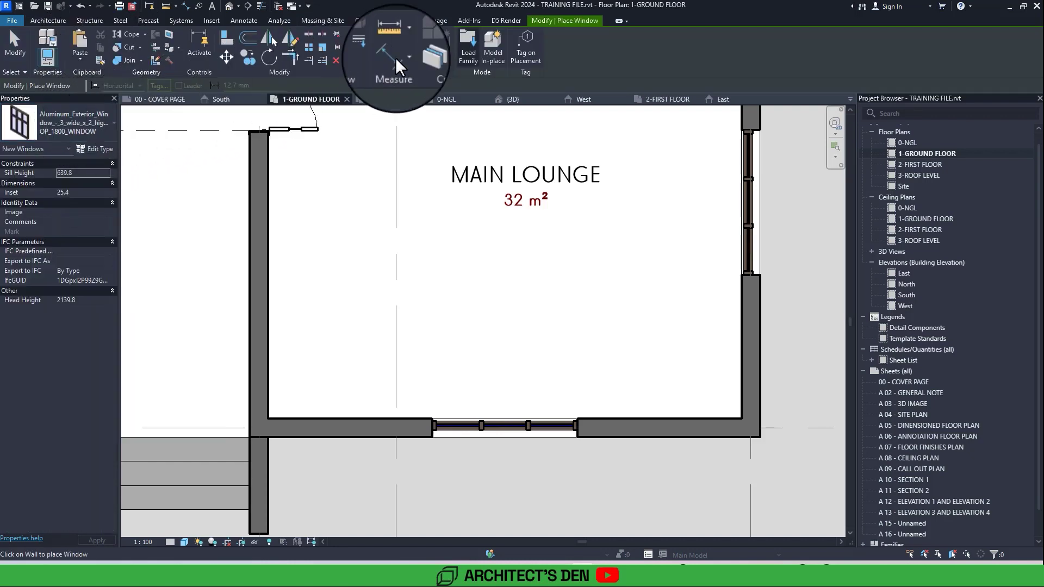
pyautogui.click(464, 46)
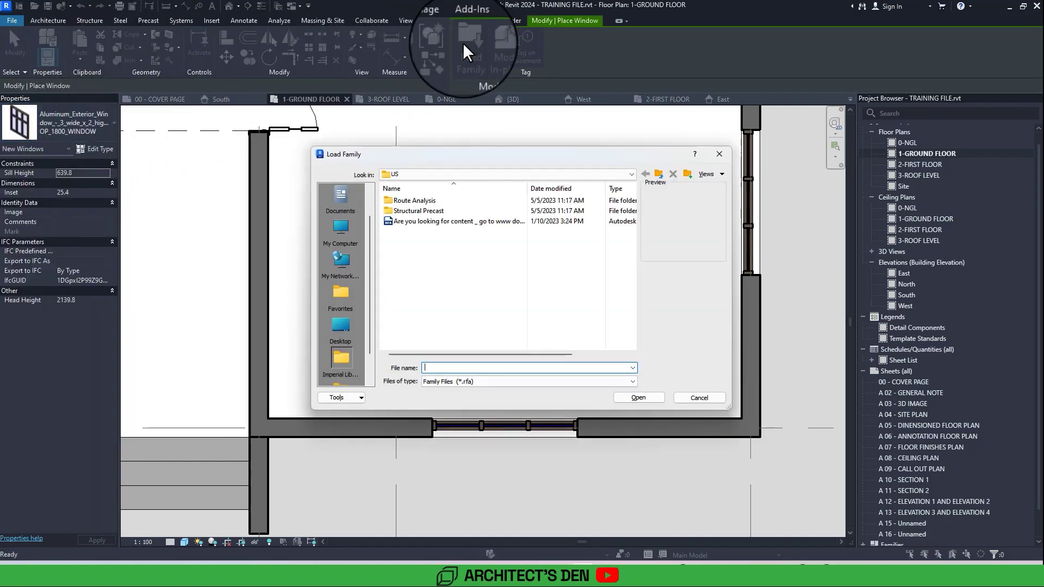
pyautogui.click(613, 174)
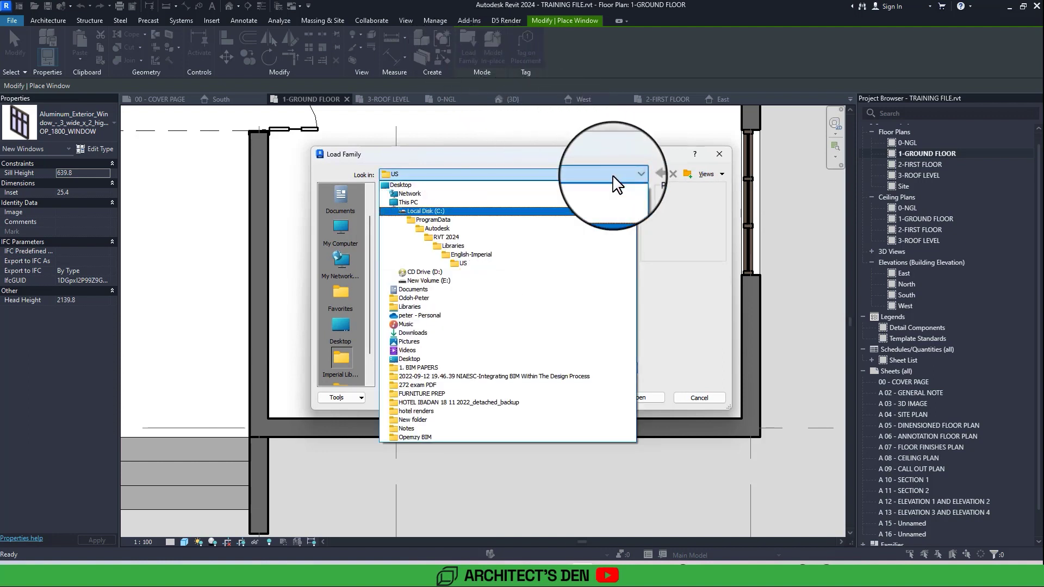
pyautogui.click(426, 281)
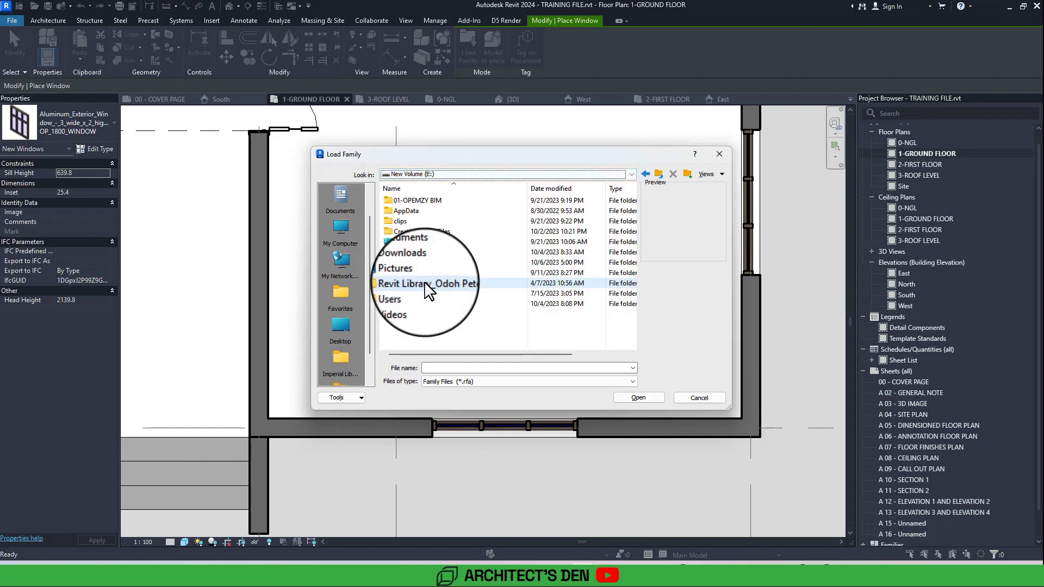
pyautogui.doubleClick(424, 282)
pyautogui.scroll(-10, 423, 281)
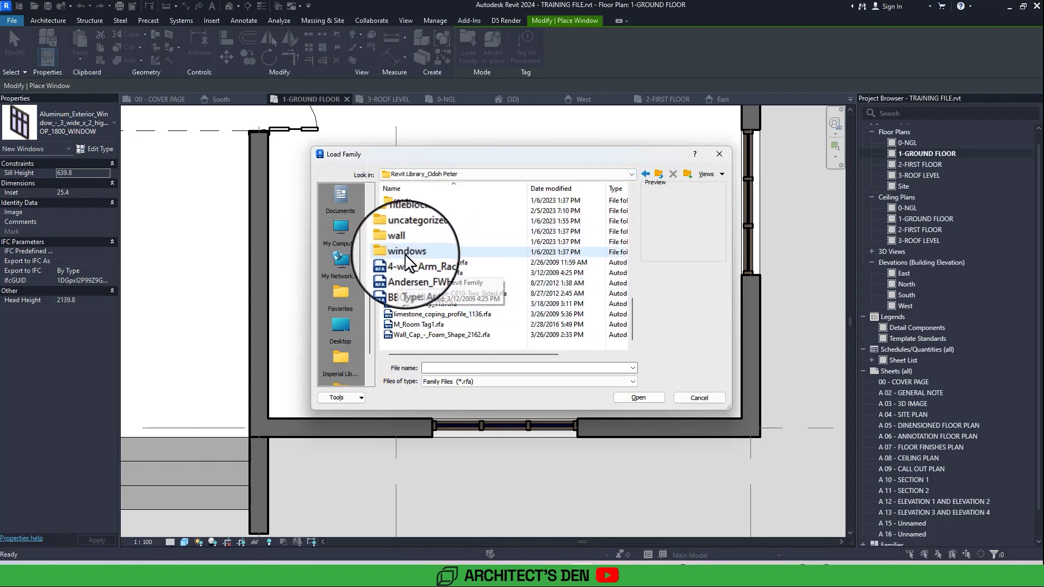
pyautogui.doubleClick(403, 252)
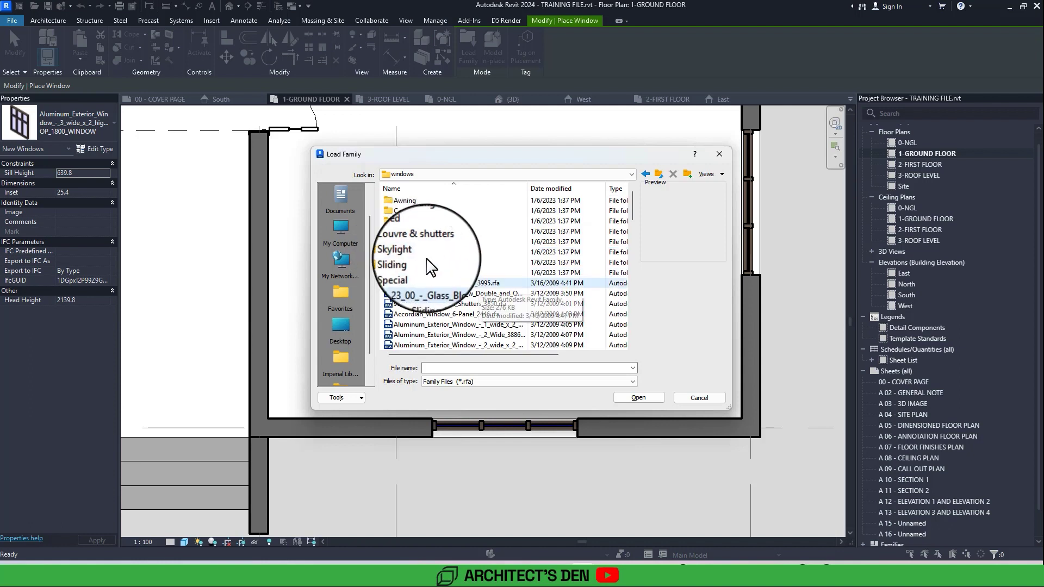
# - Compare the aluminium exterior window previews and load the family Aluminum_Exterior_Window_-_2_wide_x_2_high_3889.rfa
pyautogui.keyDown('ctrl'); pyautogui.scroll(5, 475, 273); pyautogui.keyUp('ctrl')
pyautogui.scroll(-5, 474, 282)
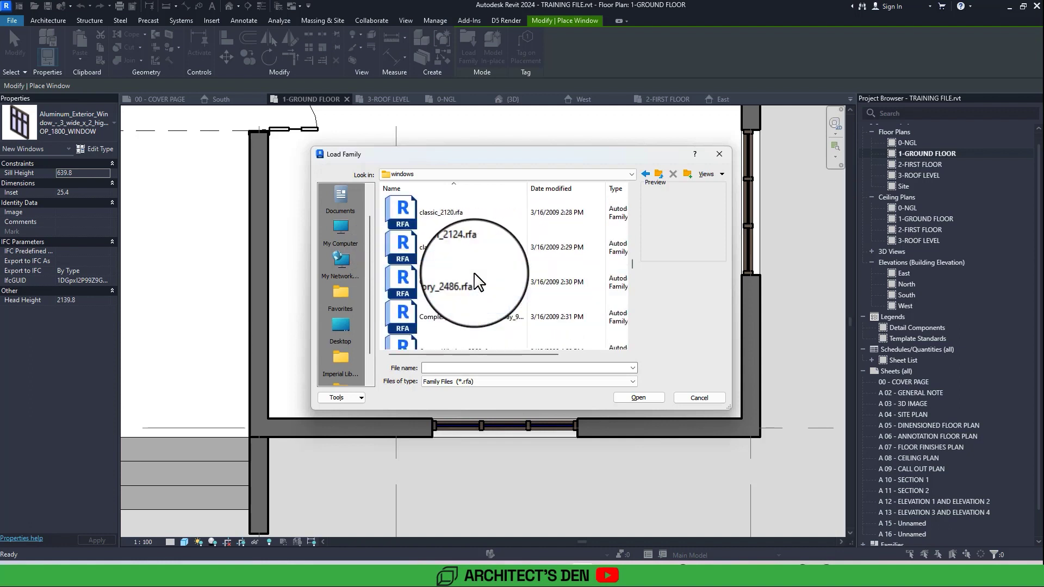
pyautogui.scroll(2, 474, 282)
pyautogui.scroll(-1, 474, 281)
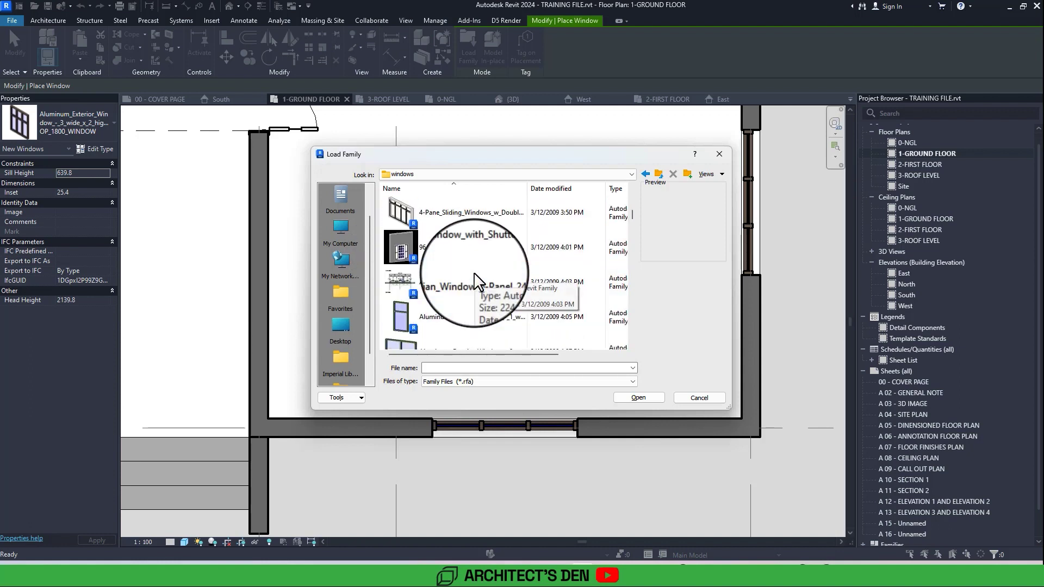
pyautogui.scroll(-3, 476, 284)
pyautogui.click(477, 284)
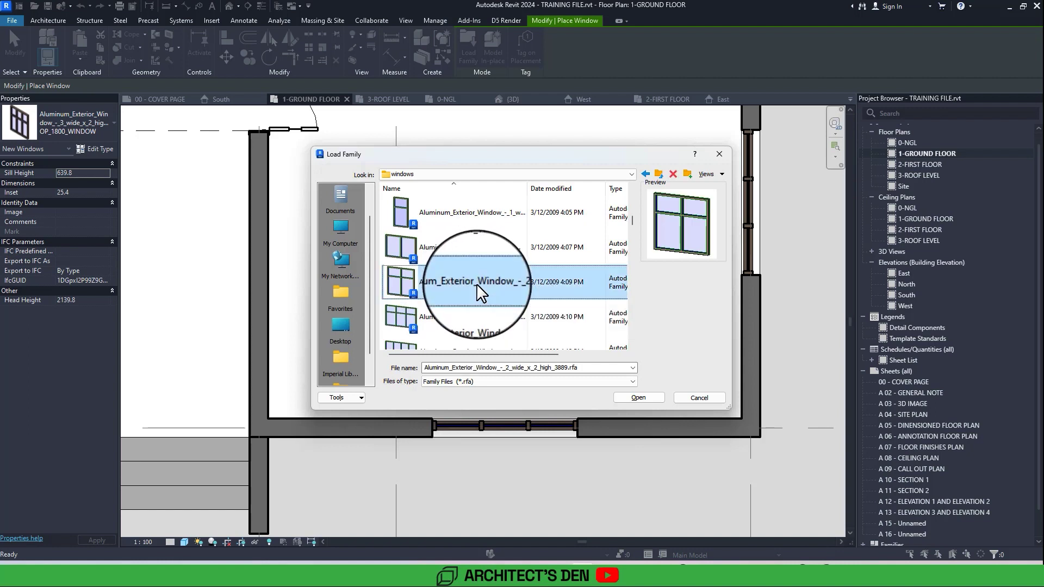
pyautogui.click(455, 318)
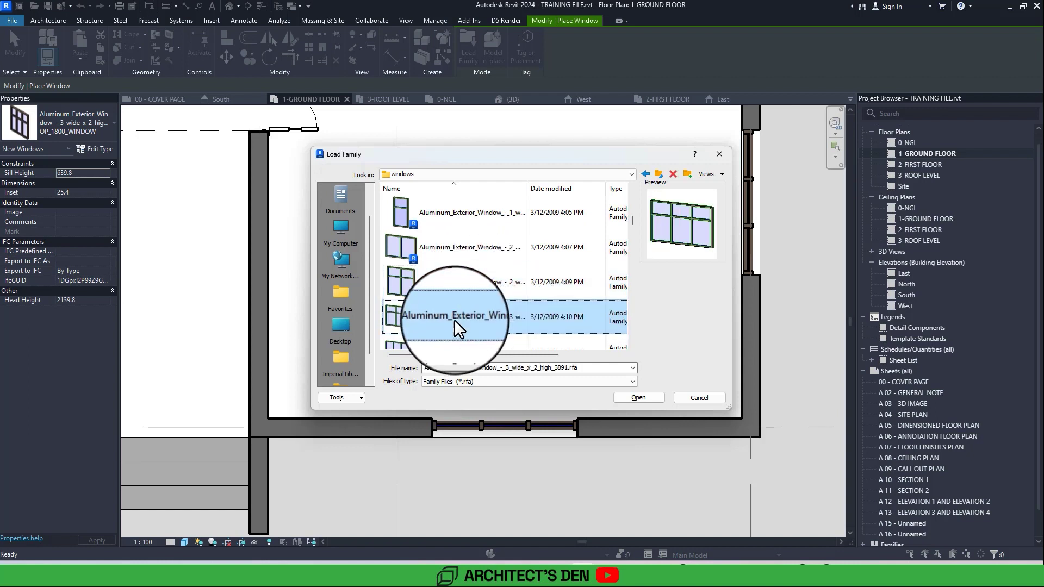
pyautogui.click(473, 296)
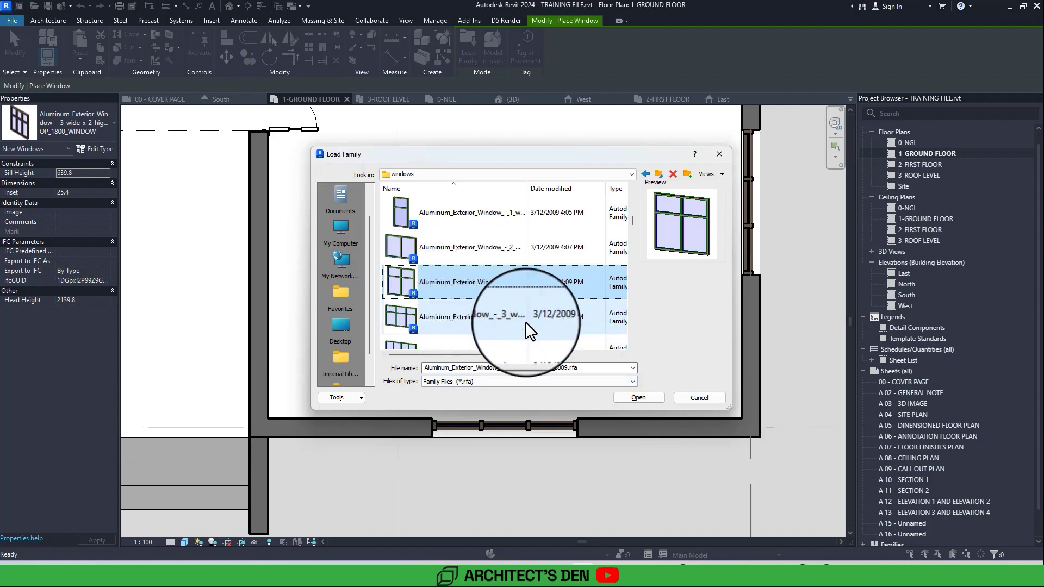
pyautogui.click(643, 397)
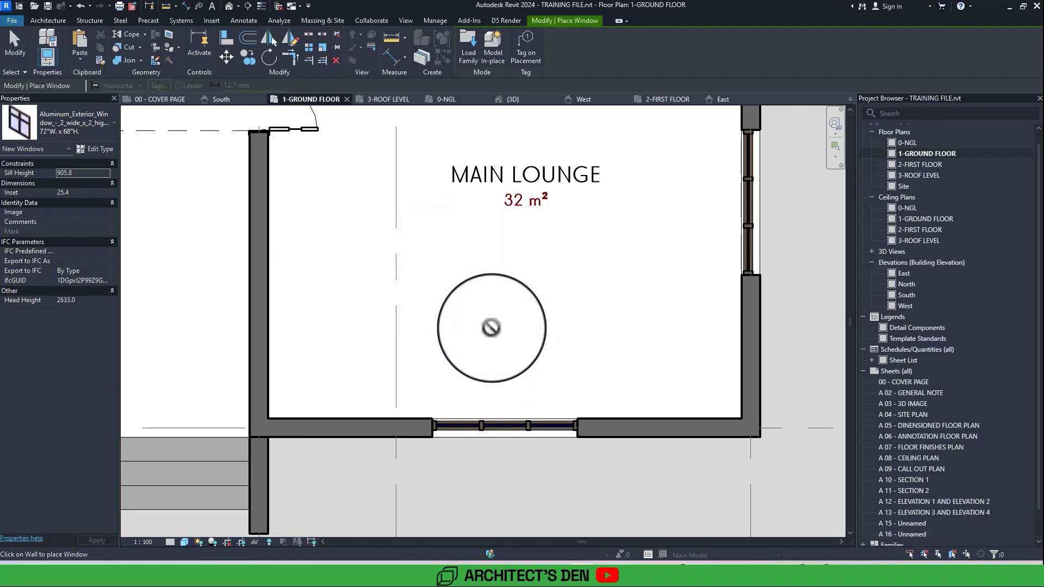
# - Rename the loaded two-wide, two-high window's type as 1500 X 1200
pyautogui.click(98, 149)
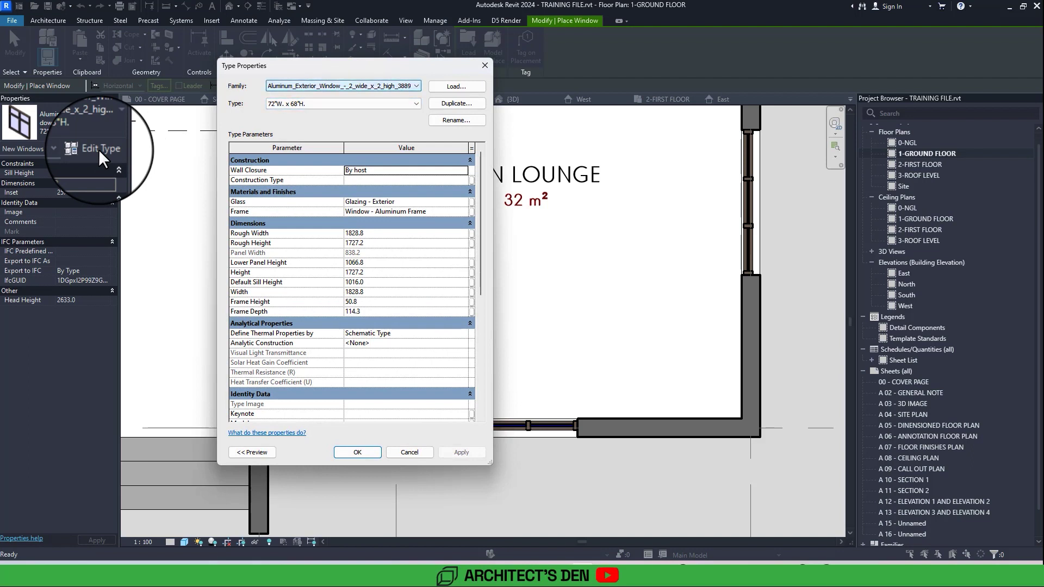
pyautogui.click(416, 86)
pyautogui.click(414, 92)
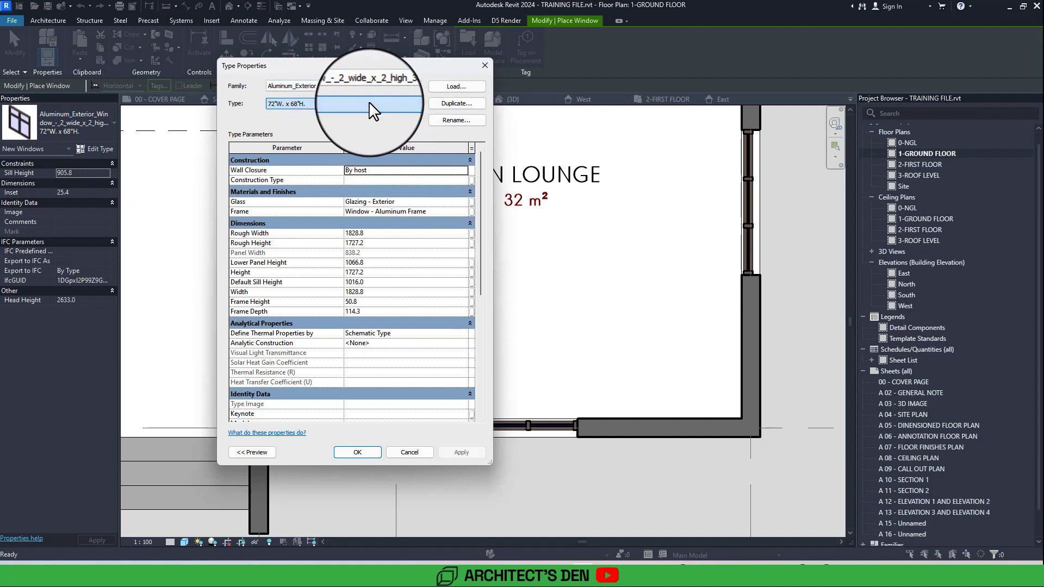
pyautogui.click(443, 120)
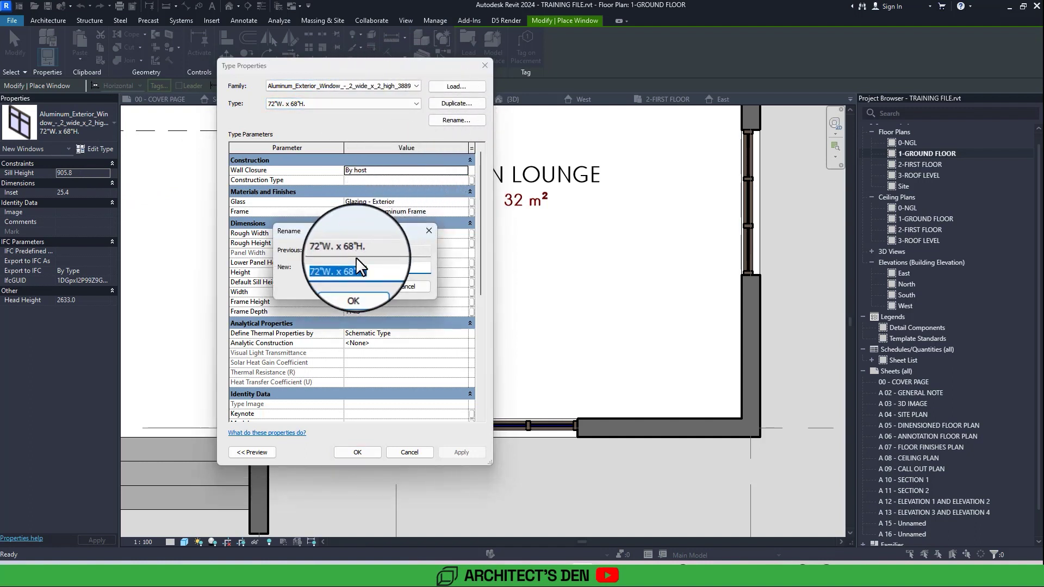
pyautogui.write('1200')
pyautogui.click(370, 286)
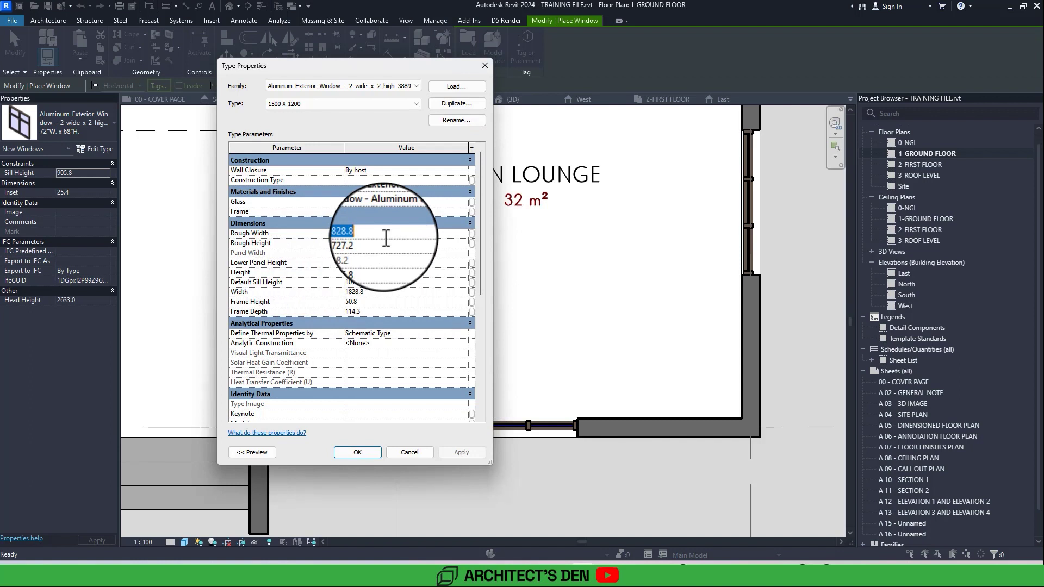
# - Set the window type's rough width to 1200, rough height to 1500 and lower panel height to 1150, and apply the type properties
pyautogui.write('1200.')
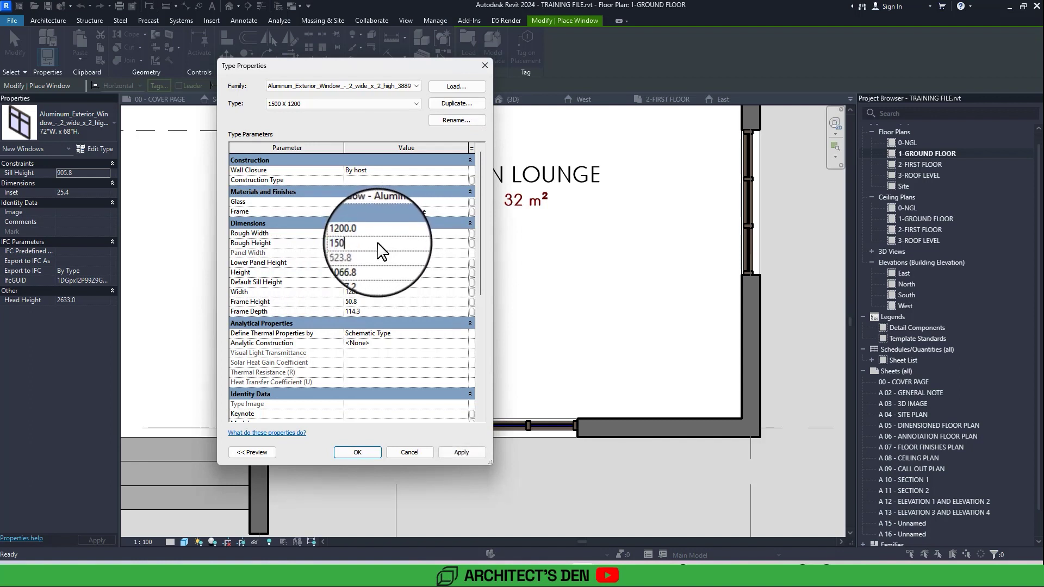
pyautogui.write('0')
pyautogui.click(375, 261)
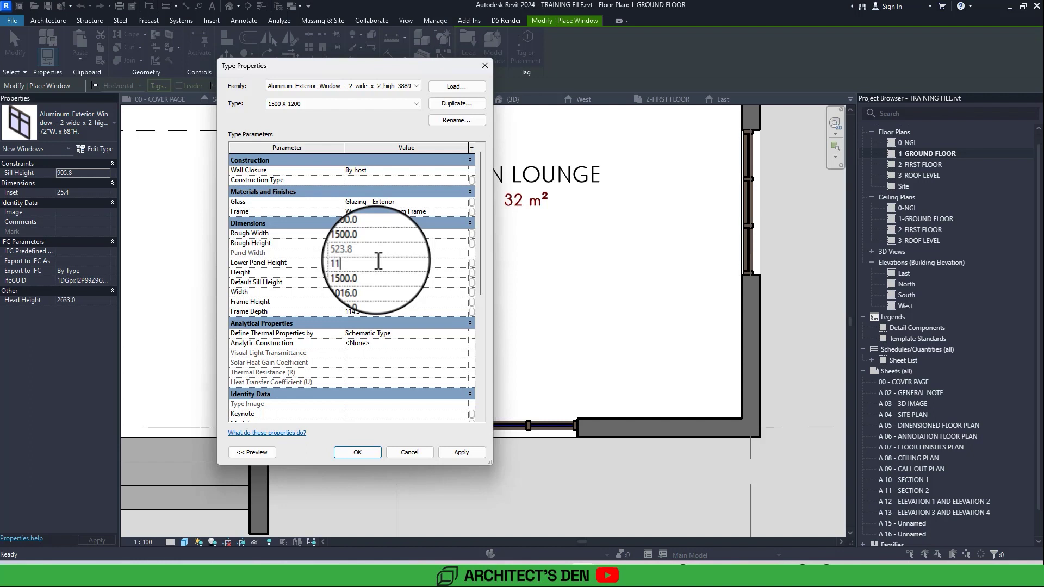
pyautogui.write('1100')
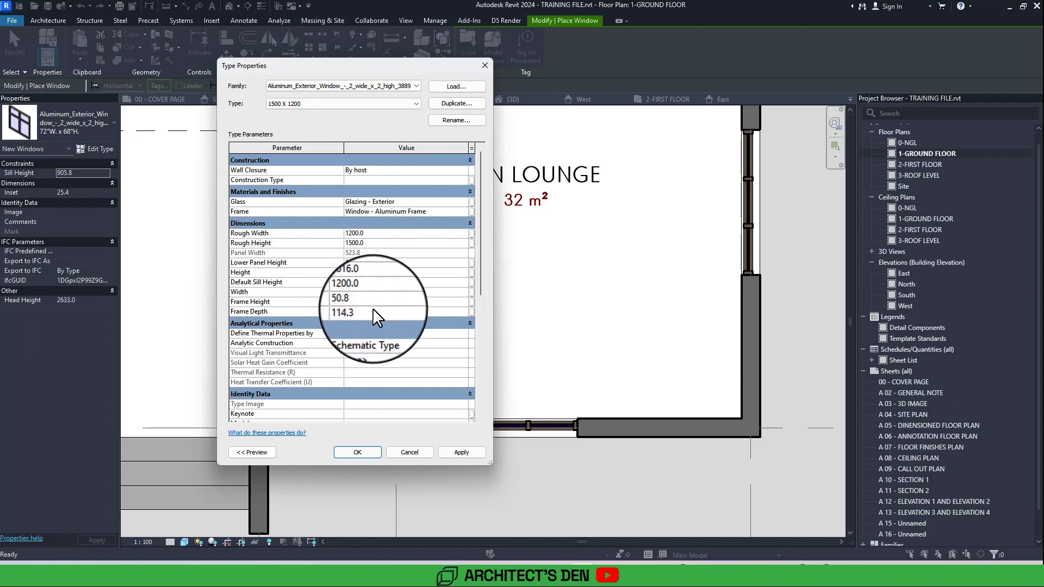
pyautogui.click(373, 308)
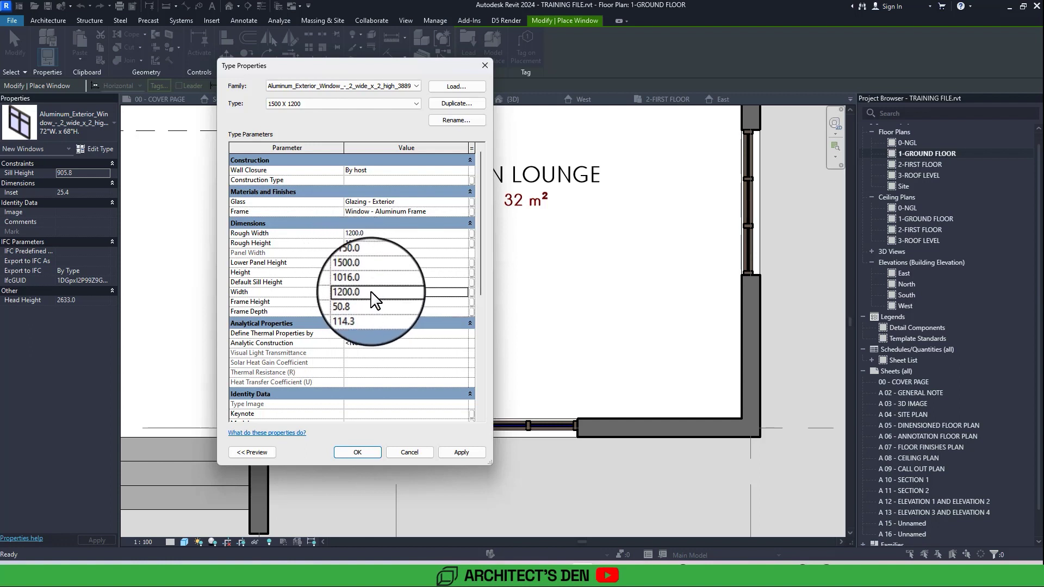
pyautogui.click(381, 292)
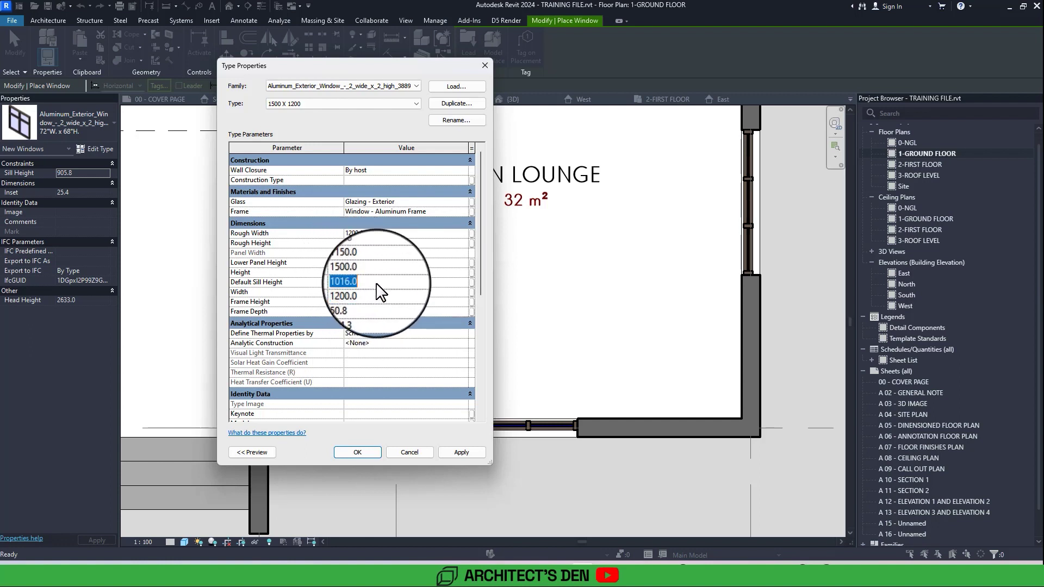
pyautogui.click(357, 452)
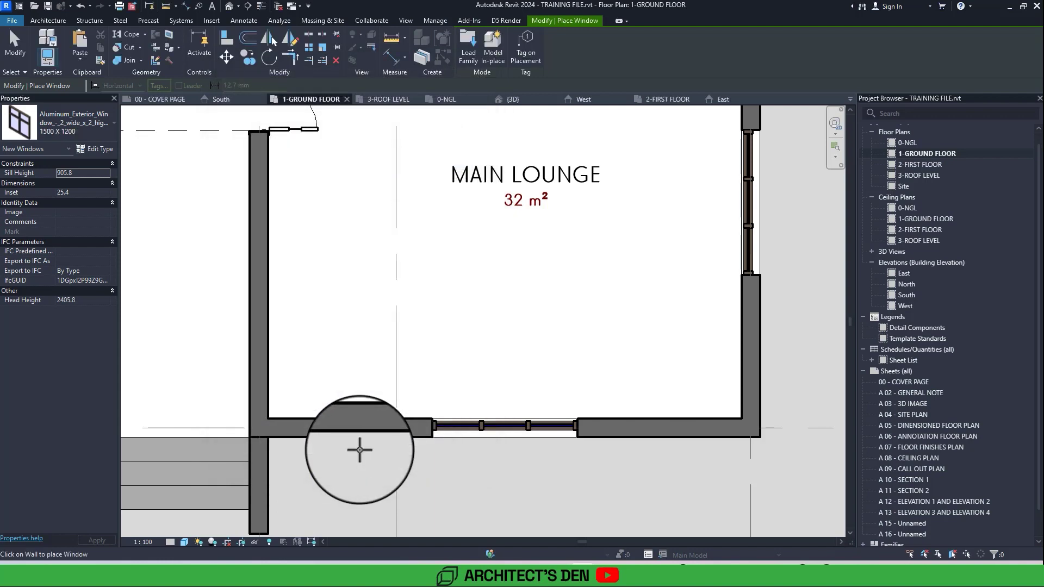
# - Place a 1500 X 1200 window in the lounge's grid E wall, between the foyer wall and existing window, about 418 mm from the foyer wall
pyautogui.click(352, 429)
pyautogui.scroll(-3, 352, 428)
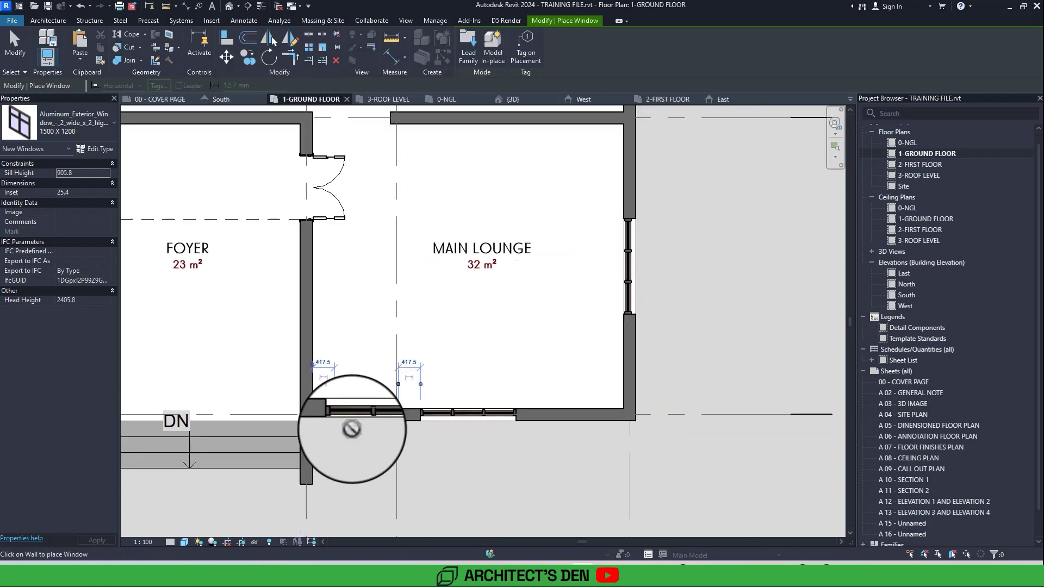
# - Check the OP_1800_WINDOW type's lower panel height and set the 1500 X 1200 type's lower panel height to 1000
pyautogui.press('Escape')
pyautogui.press('Escape')
pyautogui.click(466, 416)
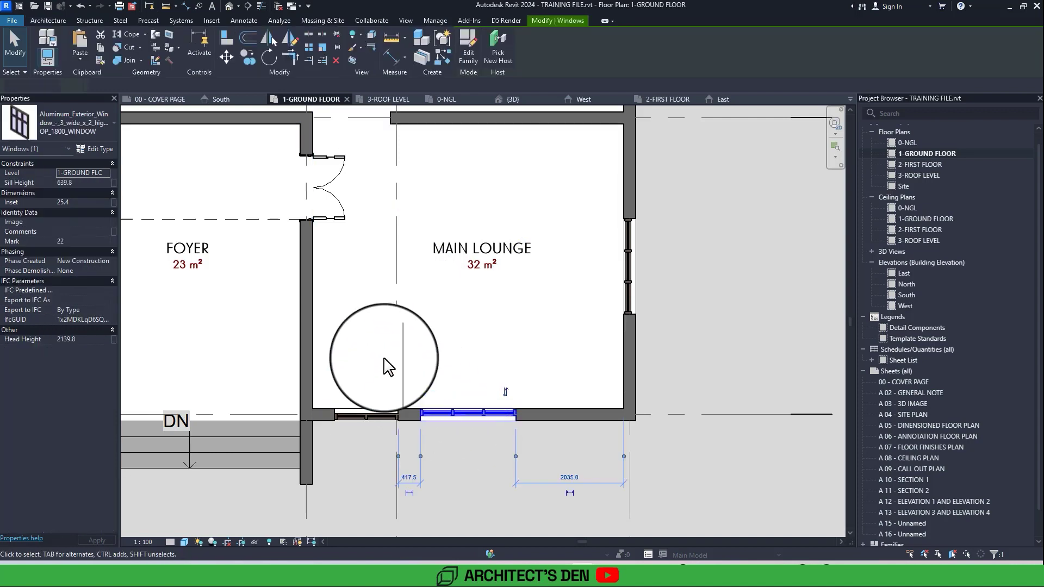
pyautogui.click(96, 149)
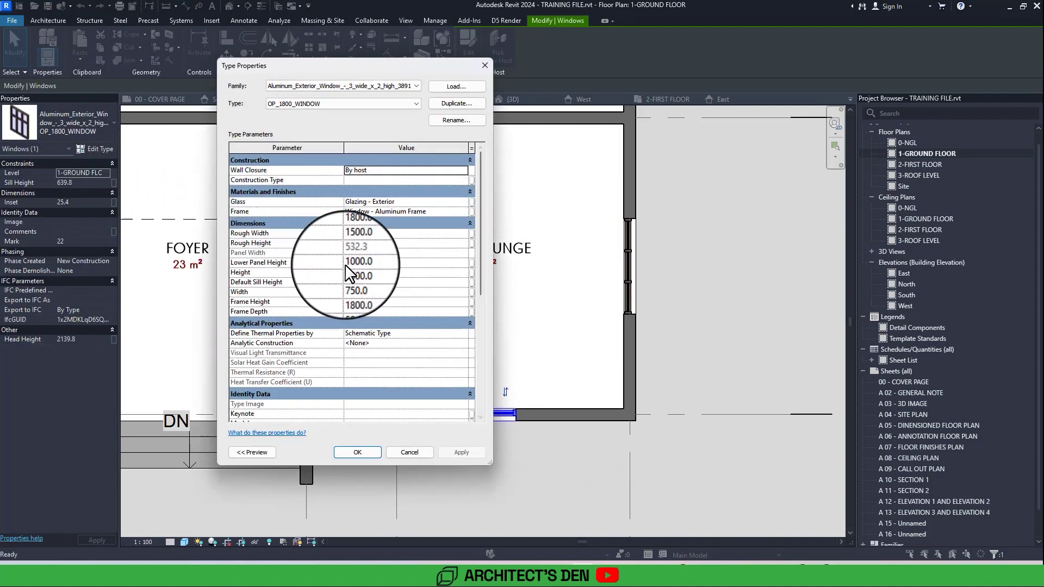
pyautogui.press('Escape')
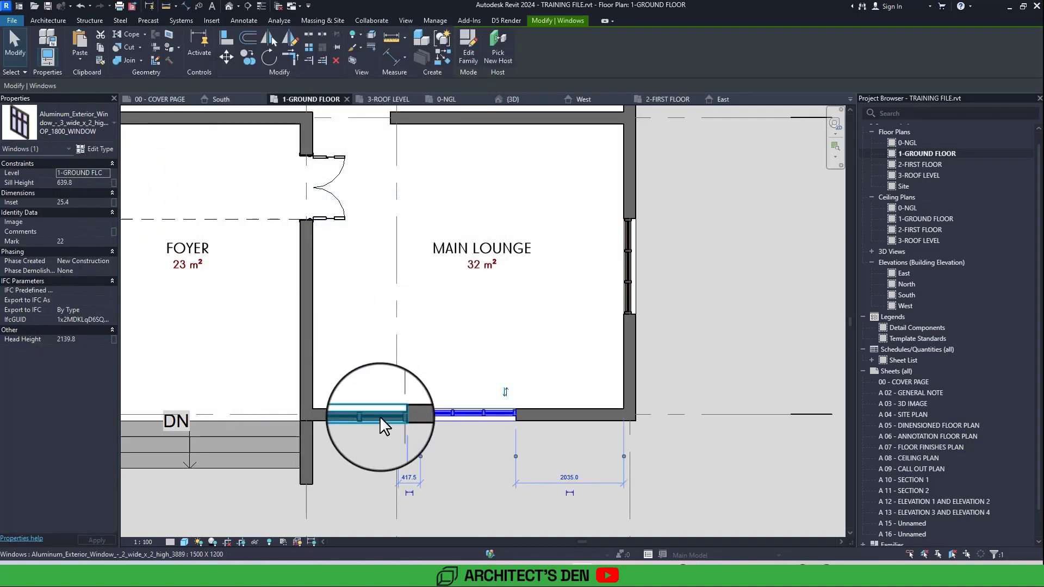
pyautogui.click(380, 416)
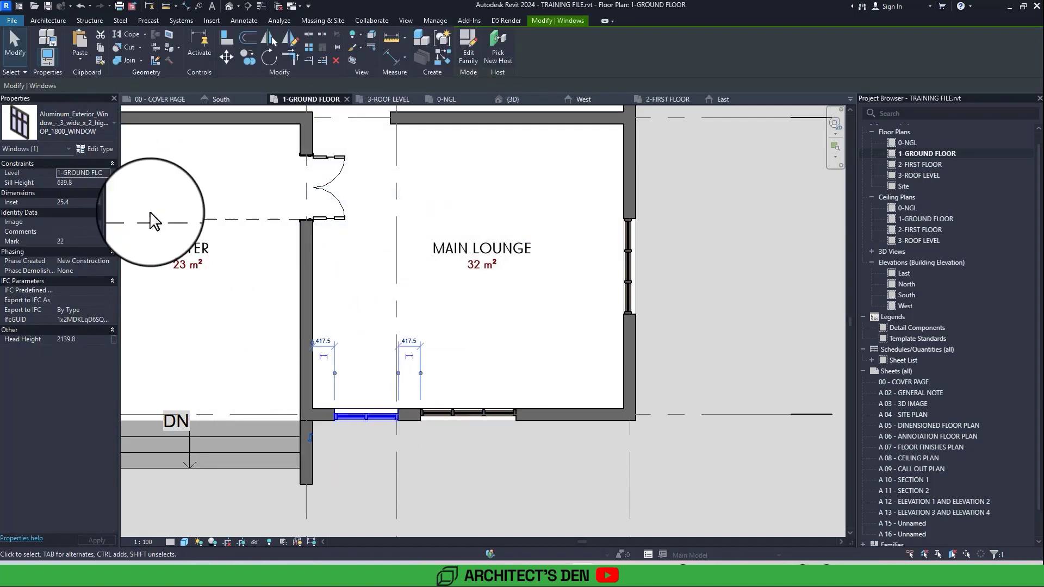
pyautogui.click(95, 147)
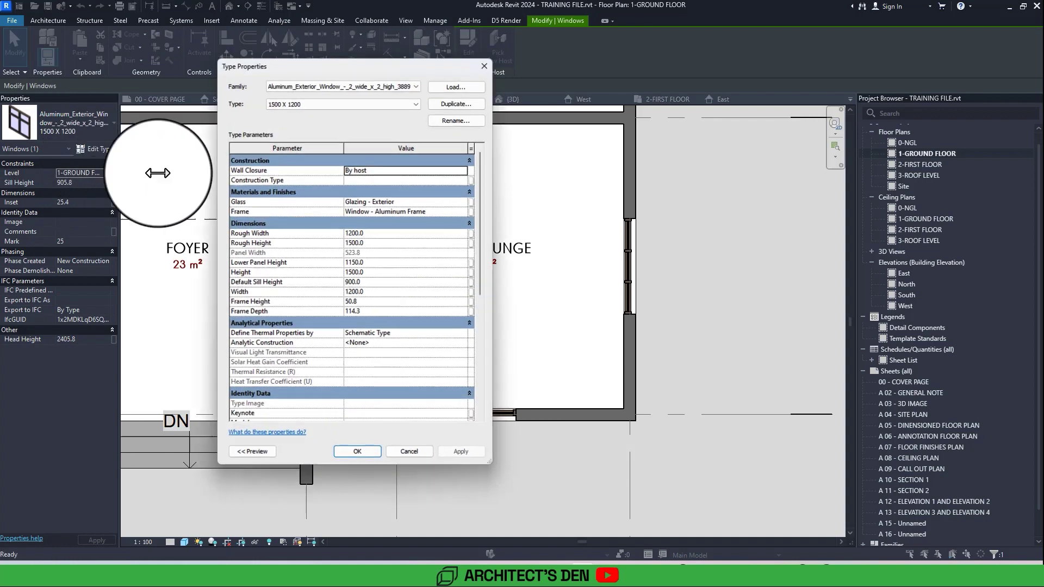
pyautogui.click(375, 262)
pyautogui.write('100')
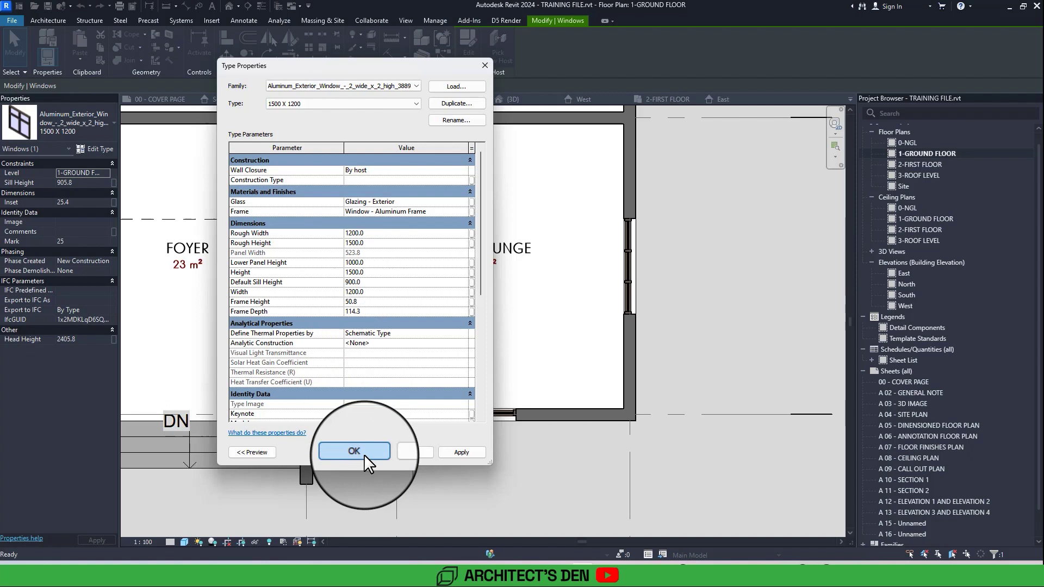
pyautogui.click(361, 454)
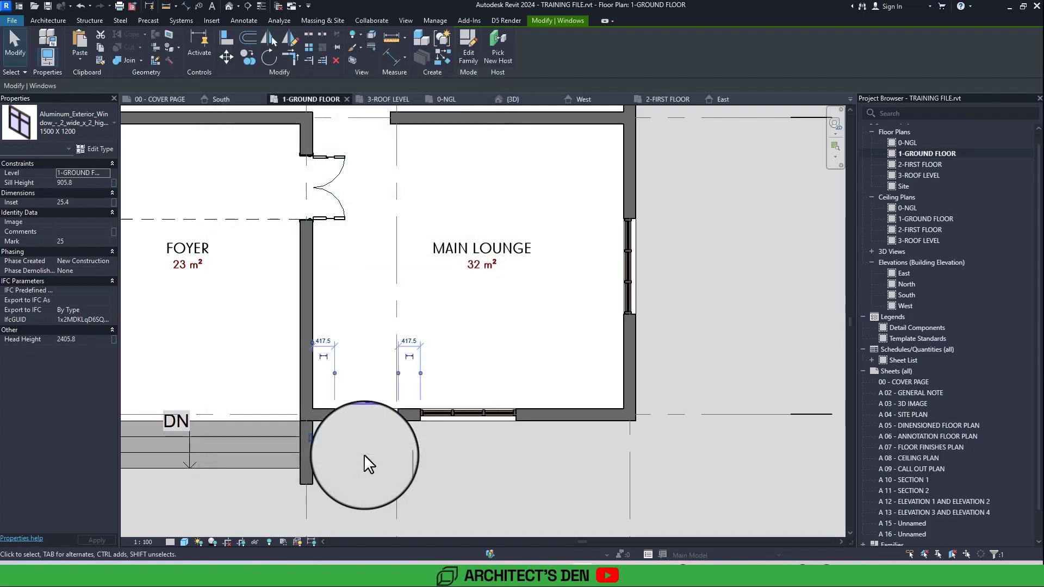
# - Delete the three-wide window in the lounge's front wall and move the 1500 X 1200 window to about 1000 mm from the foyer wall
pyautogui.scroll(-1, 364, 455)
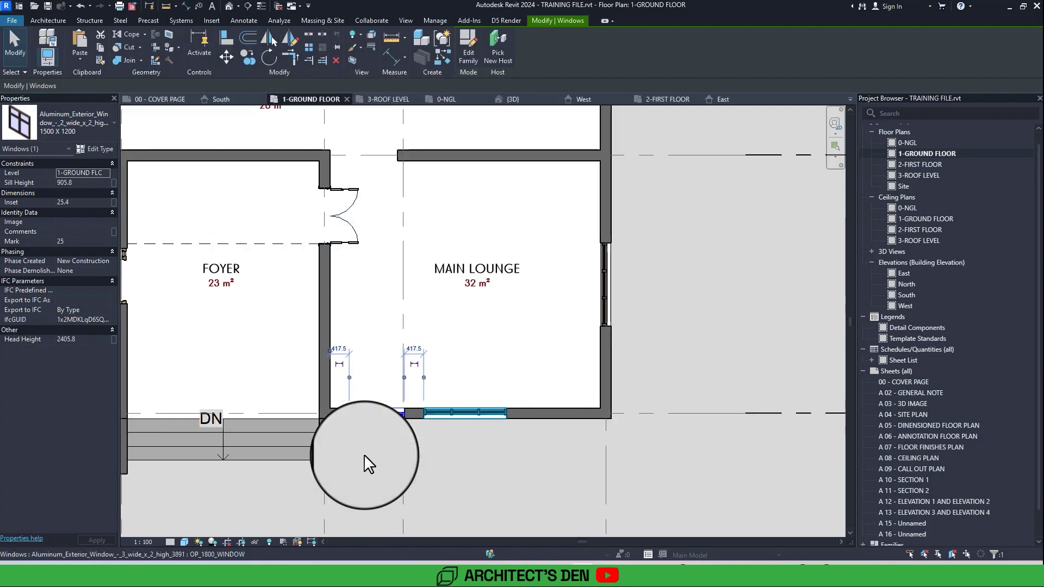
pyautogui.scroll(-1, 364, 455)
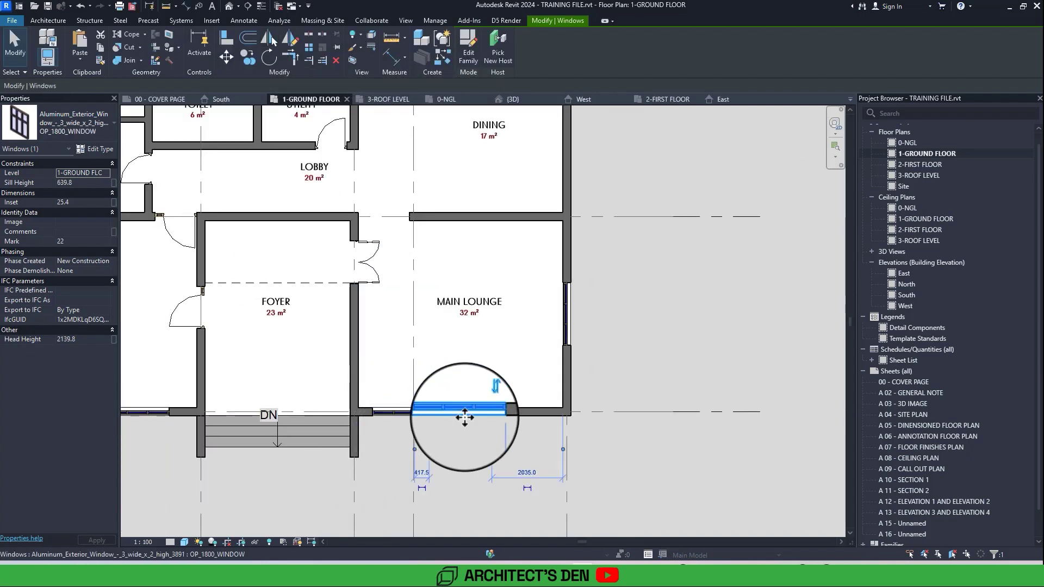
pyautogui.press('Delete')
pyautogui.click(394, 413)
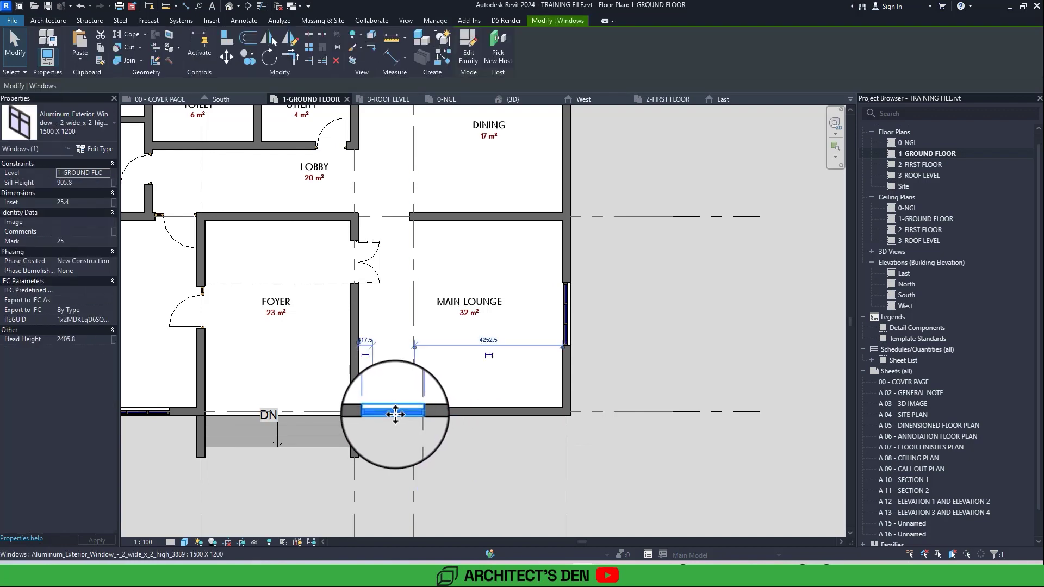
pyautogui.moveTo(418, 408); pyautogui.dragTo(413, 411)
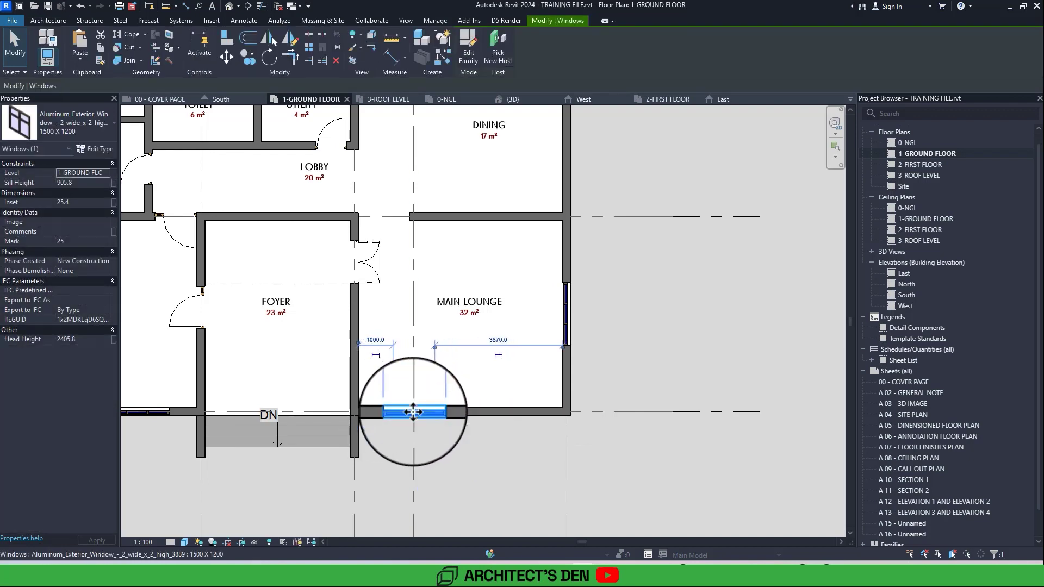
# - Place a second 1500 X 1200 window in the lounge's front wall, about 700 mm from the exterior corner
pyautogui.press('c')
pyautogui.press('s')
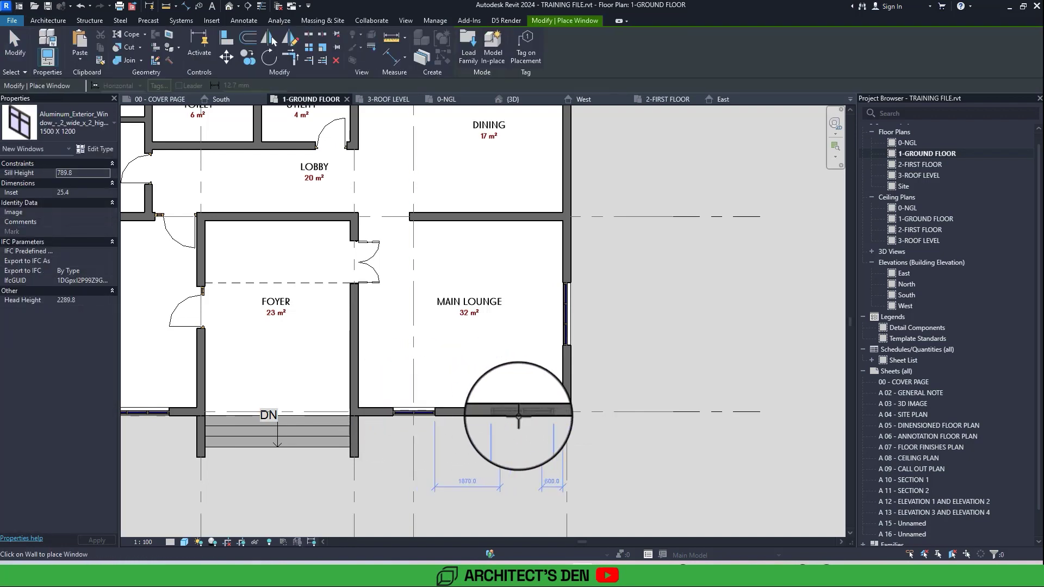
pyautogui.click(519, 416)
pyautogui.scroll(-2, 518, 417)
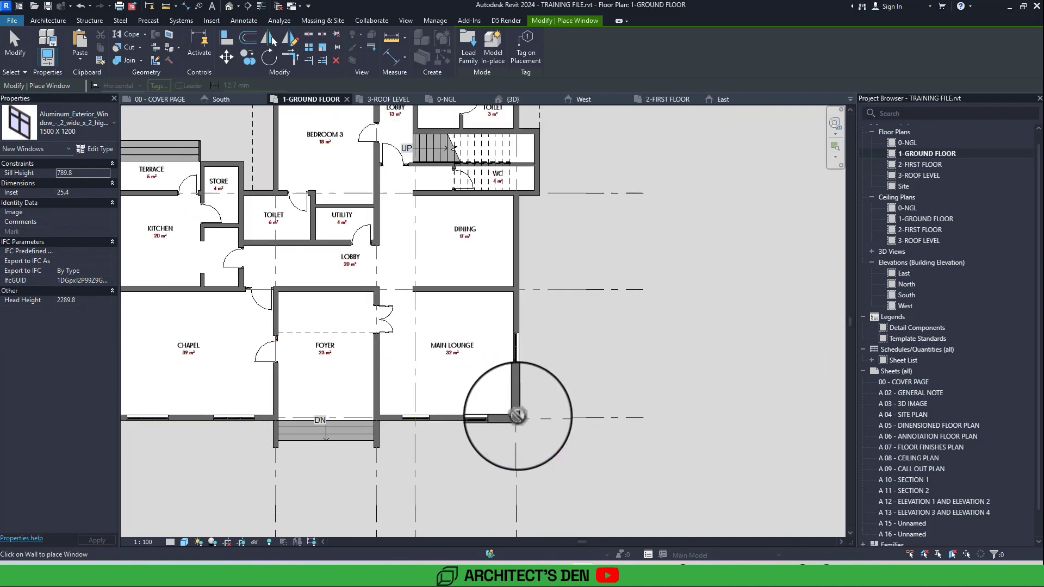
pyautogui.moveTo(243, 422); pyautogui.dragTo(380, 408, button='middle')
pyautogui.press('Escape')
pyautogui.press('Escape')
# - Check the chapel corner window's wall offset and set the 1500 X 1200 window nearest the foyer to 800 mm from the foyer wall
pyautogui.click(274, 404)
pyautogui.scroll(2, 274, 405)
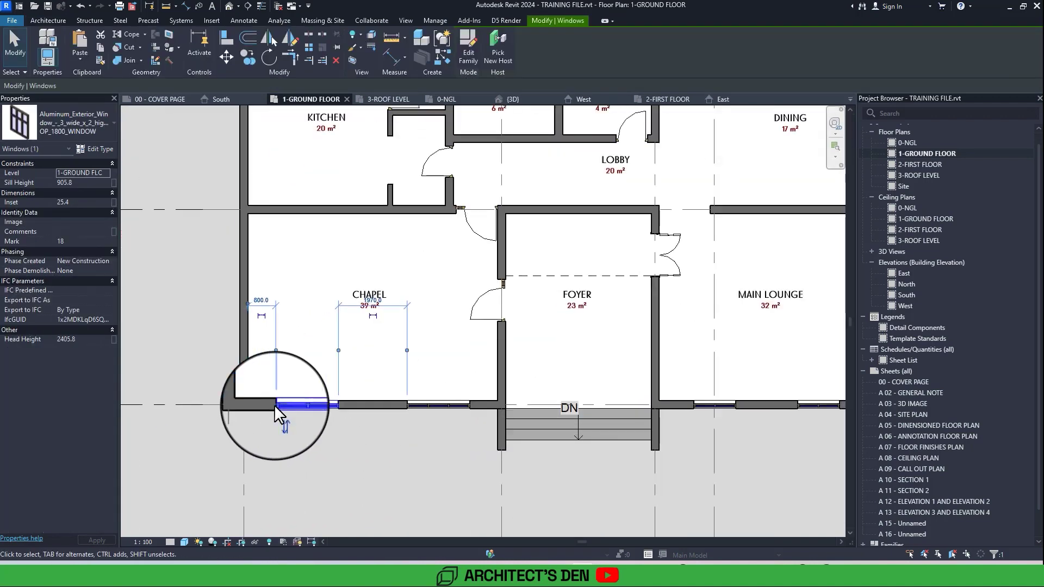
pyautogui.moveTo(289, 422); pyautogui.dragTo(105, 411, button='middle')
pyautogui.scroll(2, 465, 397)
pyautogui.click(464, 397)
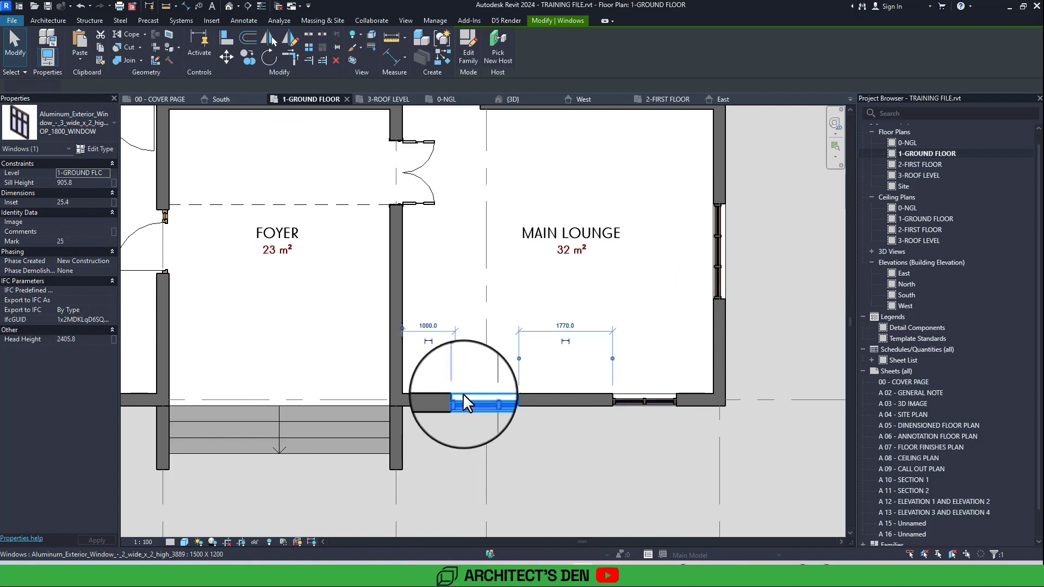
pyautogui.click(428, 329)
pyautogui.write('80')
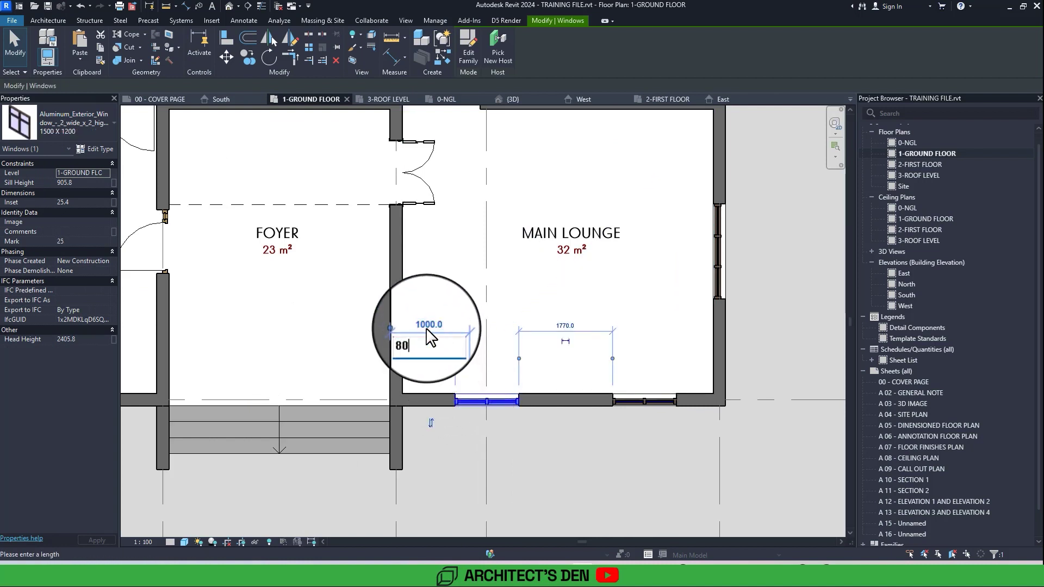
pyautogui.write('0')
pyautogui.press('Return')
# - Set the second 1500 X 1200 lounge window's distance from the exterior corner wall to 800 mm
pyautogui.click(651, 400)
pyautogui.click(695, 327)
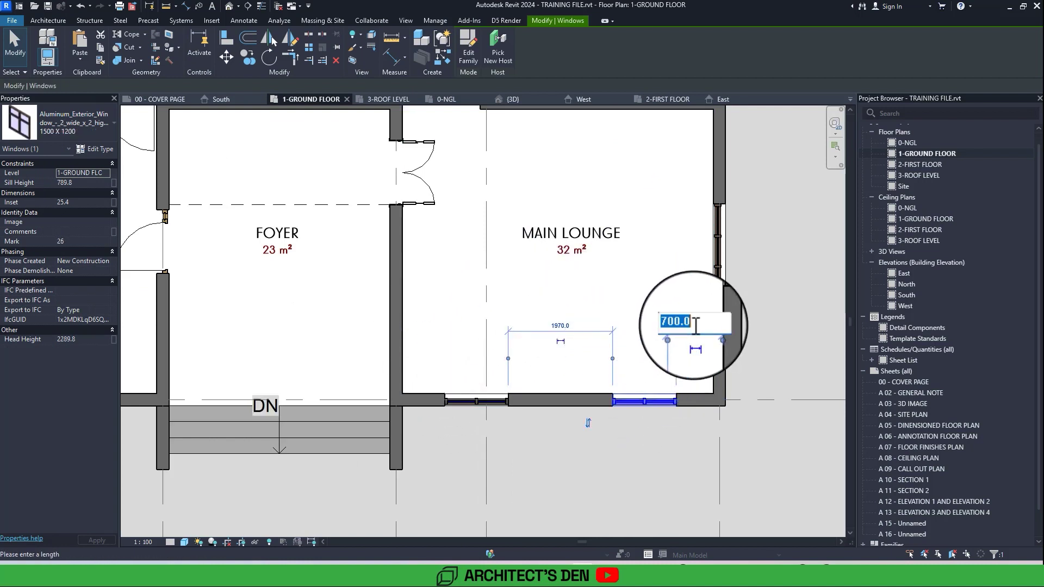
pyautogui.write('800')
pyautogui.press('Return')
pyautogui.click(653, 305)
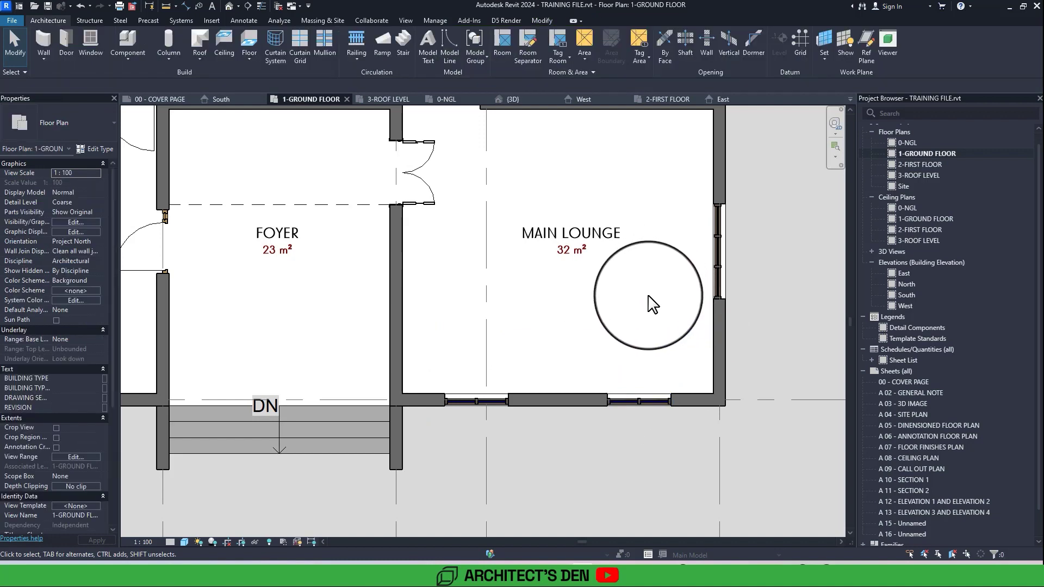
# - In the 3D view, delete the first floor's three-wide window above the main lounge's front windows
pyautogui.click(631, 402)
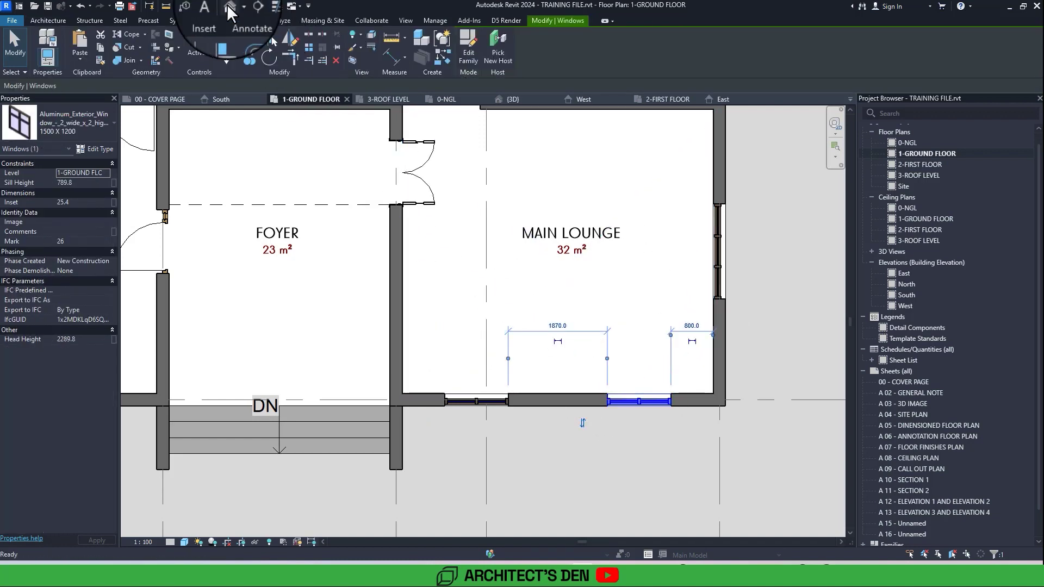
pyautogui.click(229, 7)
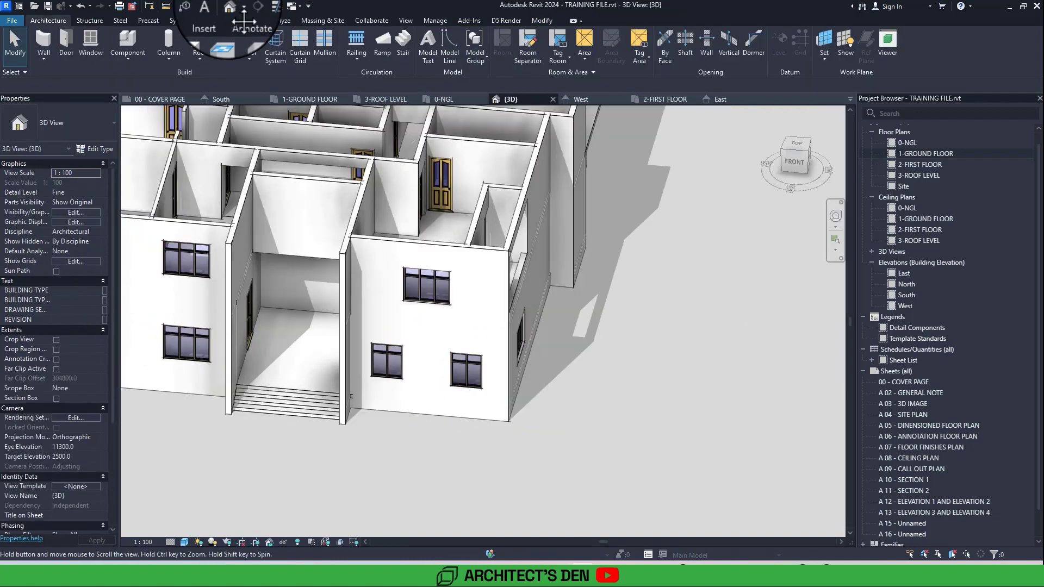
pyautogui.keyDown('shift'); pyautogui.moveTo(244, 22); pyautogui.dragTo(409, 150, button='middle'); pyautogui.keyUp('shift')
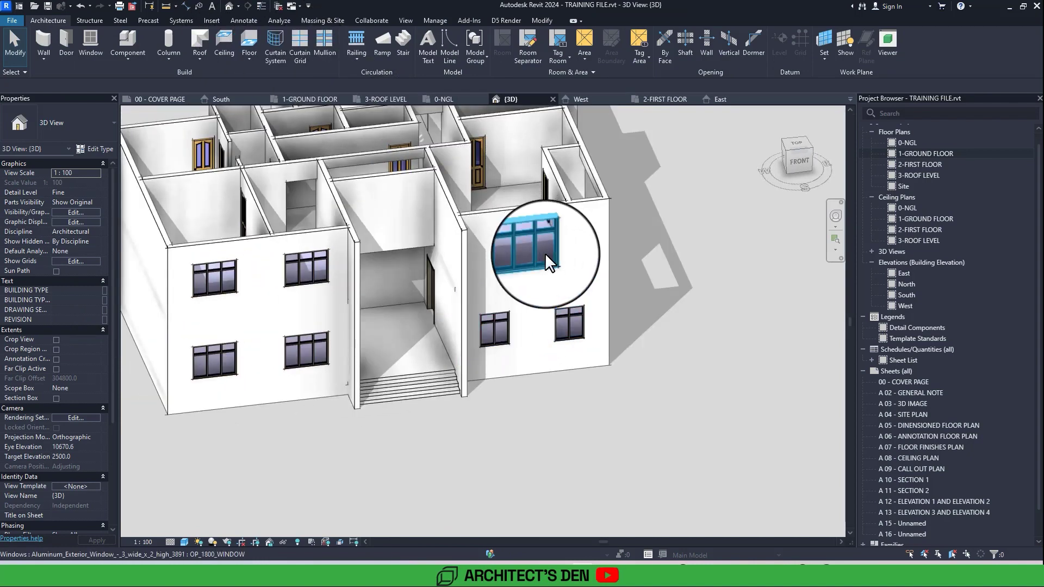
pyautogui.click(546, 255)
pyautogui.press('Escape')
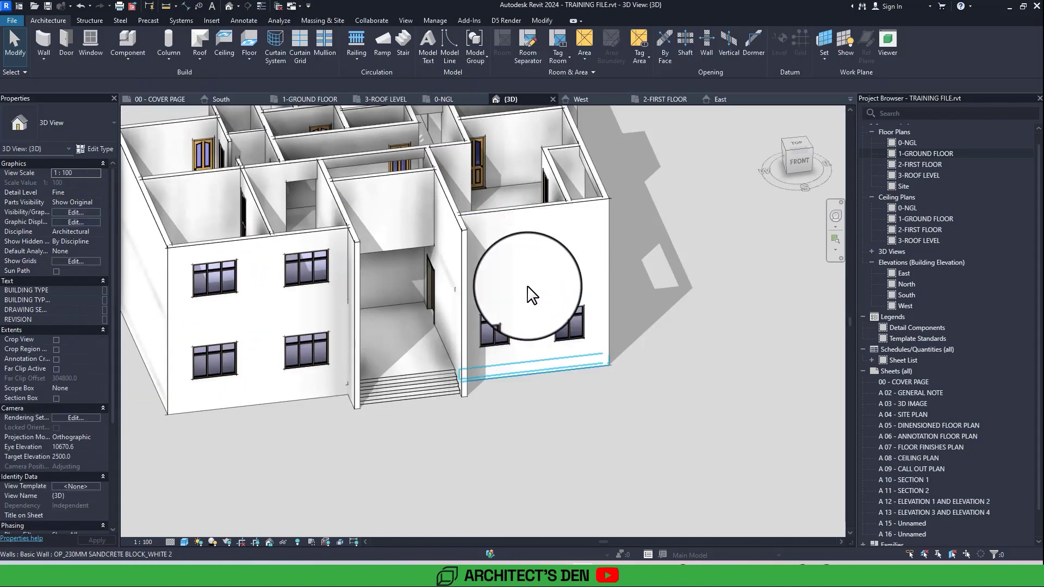
# - Copy both 1500 X 1200 lounge windows and paste them aligned to the 2-FIRST FLOOR level
pyautogui.click(496, 332)
pyautogui.keyDown('ctrl'); pyautogui.click(569, 323); pyautogui.keyUp('ctrl')
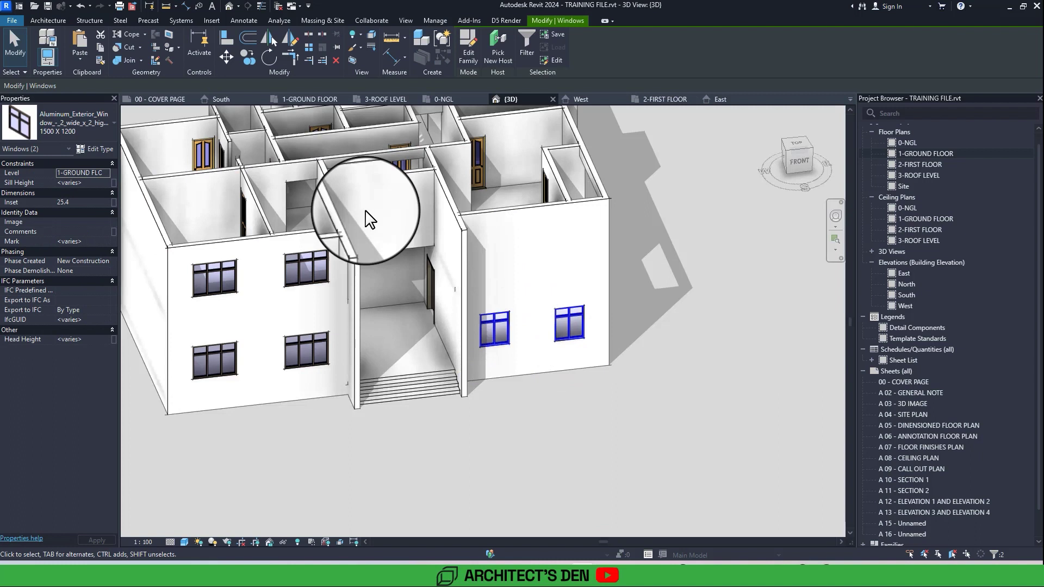
pyautogui.click(99, 48)
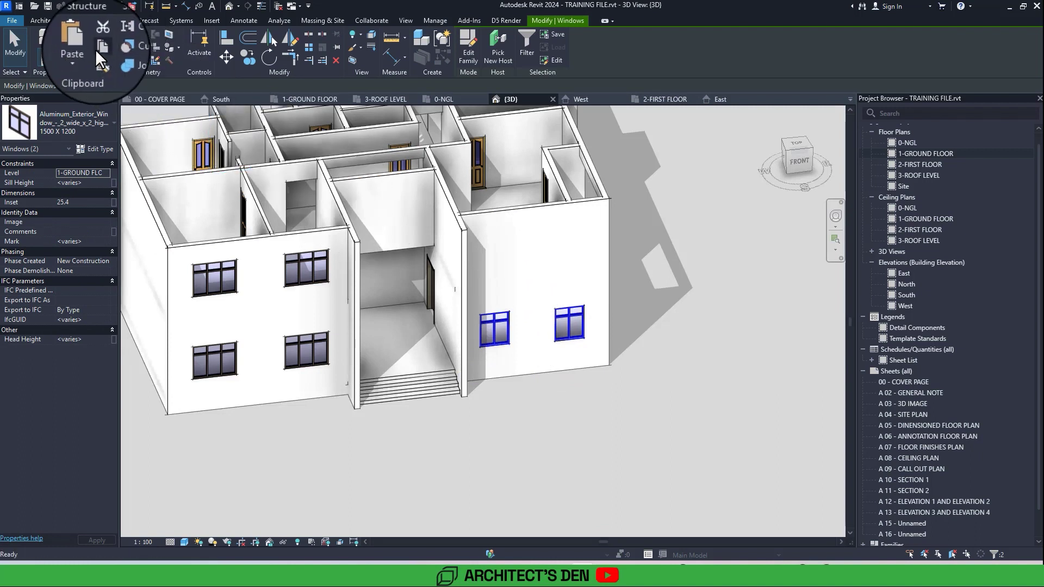
pyautogui.click(81, 57)
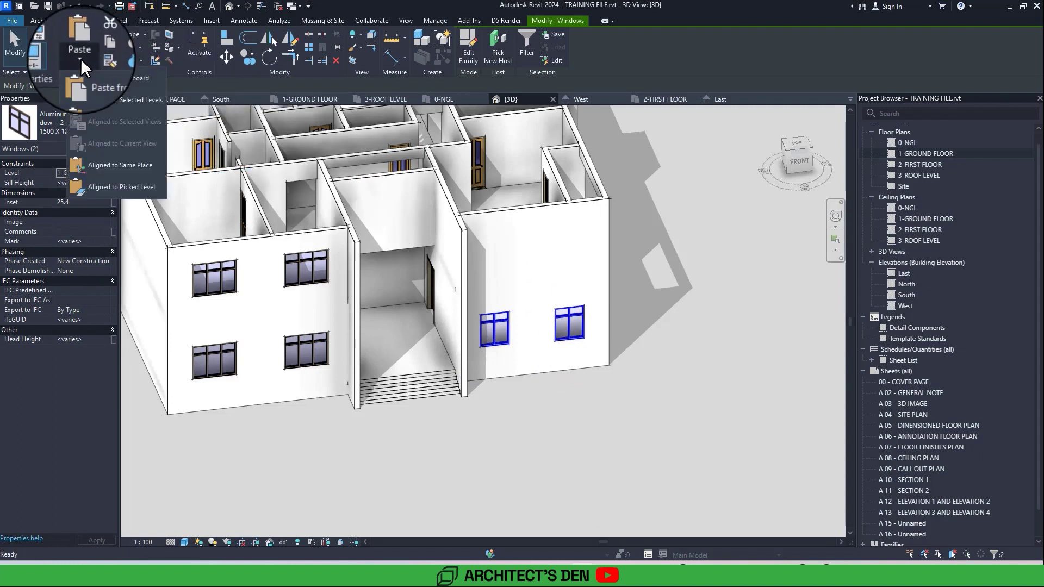
pyautogui.click(125, 97)
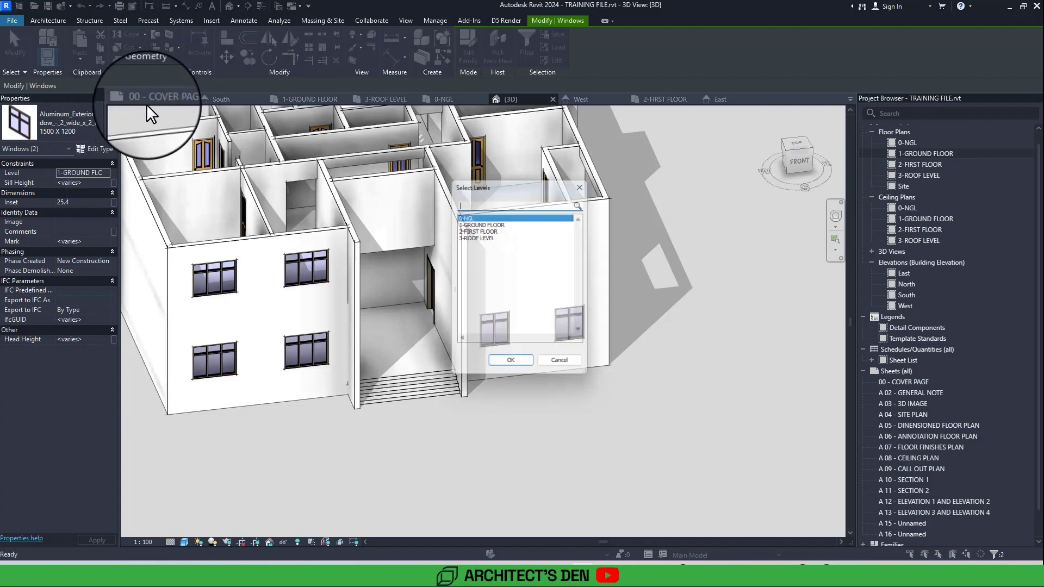
pyautogui.doubleClick(478, 230)
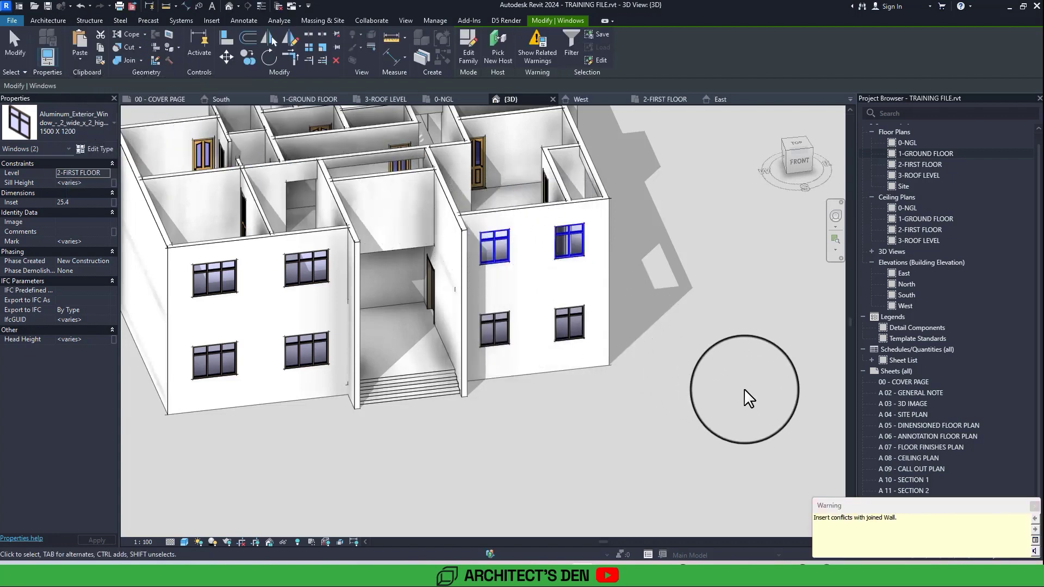
# - Examine the paired windows on the lounge side of the front facade from several angles in 3D
pyautogui.click(744, 388)
pyautogui.keyDown('shift'); pyautogui.moveTo(716, 389); pyautogui.dragTo(506, 387, button='middle'); pyautogui.keyUp('shift')
pyautogui.scroll(2, 388, 310)
pyautogui.moveTo(715, 389)
pyautogui.keyDown('shift'); pyautogui.mouseDown(button='middle')
pyautogui.moveTo(683, 389)
pyautogui.moveTo(704, 389)
pyautogui.mouseUp(button='middle'); pyautogui.keyUp('shift')
pyautogui.scroll(3, 367, 279)
pyautogui.scroll(-5, 716, 389)
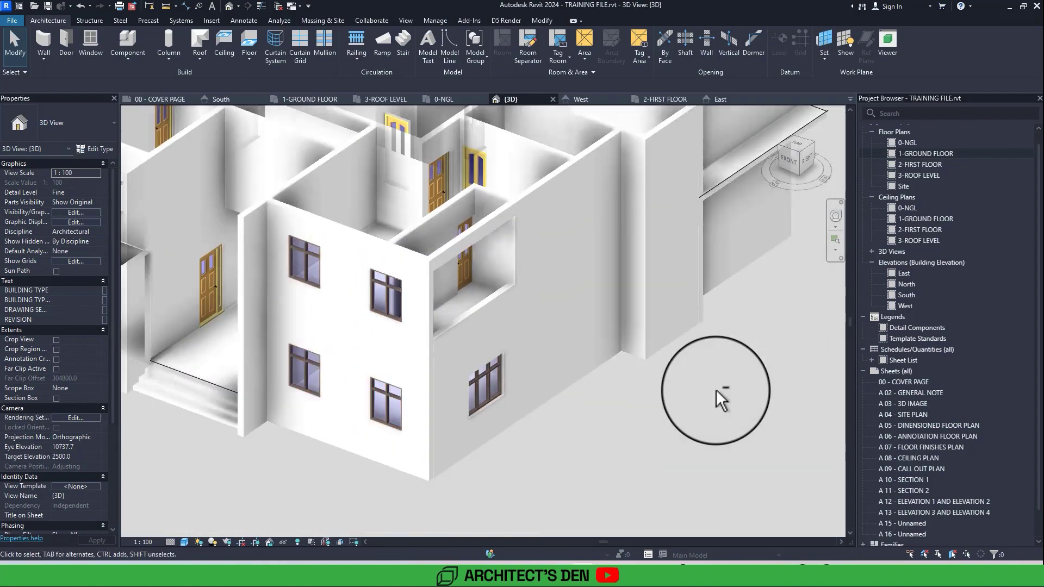
pyautogui.moveTo(716, 389)
pyautogui.keyDown('shift'); pyautogui.mouseDown(button='middle')
pyautogui.moveTo(733, 408)
pyautogui.moveTo(716, 389)
pyautogui.mouseUp(button='middle'); pyautogui.keyUp('shift')
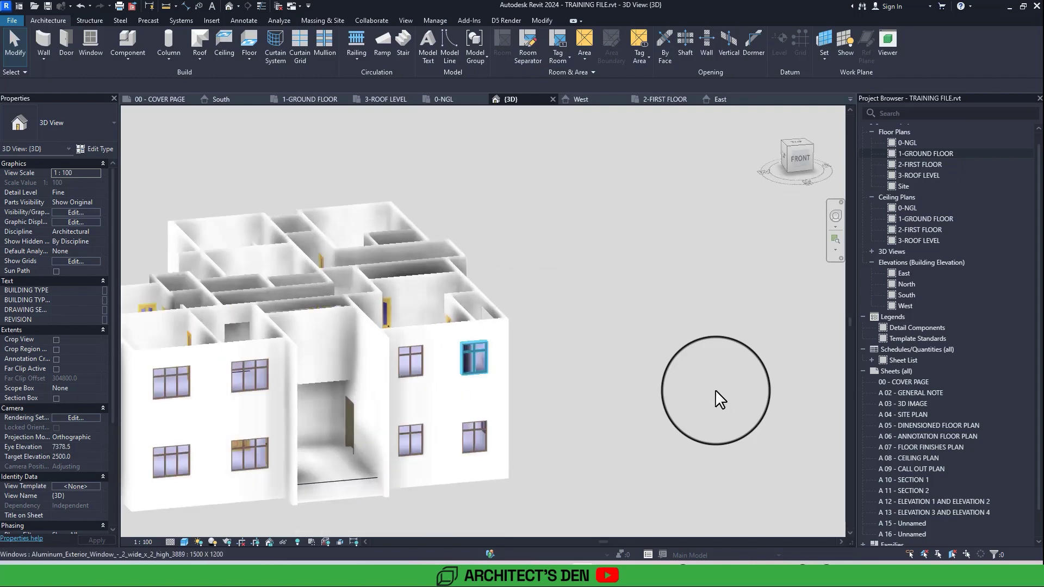
pyautogui.scroll(4, 715, 389)
# - Undo the front facade window changes back to before the first 1500 X 1200 window was placed in the lounge wall
pyautogui.hotkey('ctrl', 'z')
pyautogui.hotkey('ctrl', 'z')
pyautogui.hotkey('ctrl', 'z')
pyautogui.hotkey('ctrl', 'z')
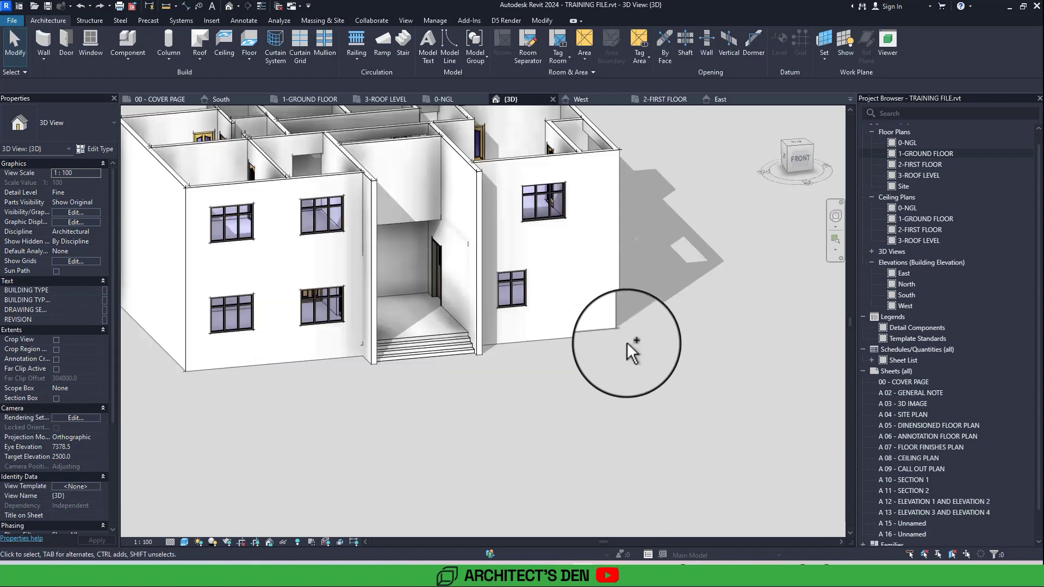
pyautogui.hotkey('ctrl', 'y')
pyautogui.hotkey('ctrl', 'y')
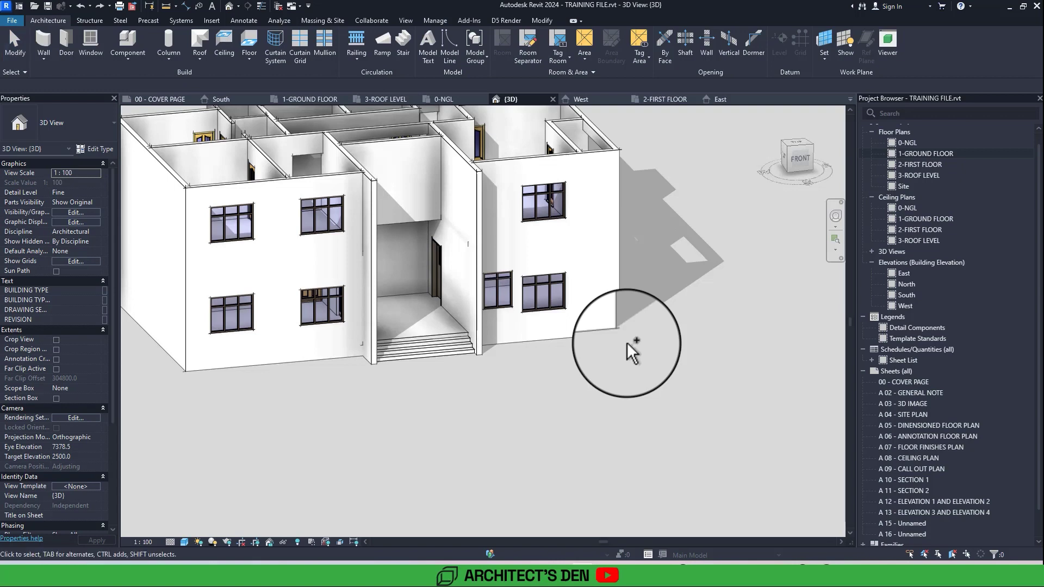
pyautogui.hotkey('ctrl', 'y')
pyautogui.hotkey('ctrl', 'y')
pyautogui.moveTo(625, 351)
pyautogui.keyDown('shift'); pyautogui.mouseDown(button='middle')
pyautogui.moveTo(644, 361)
pyautogui.moveTo(634, 366)
pyautogui.moveTo(627, 344)
pyautogui.mouseUp(button='middle'); pyautogui.keyUp('shift')
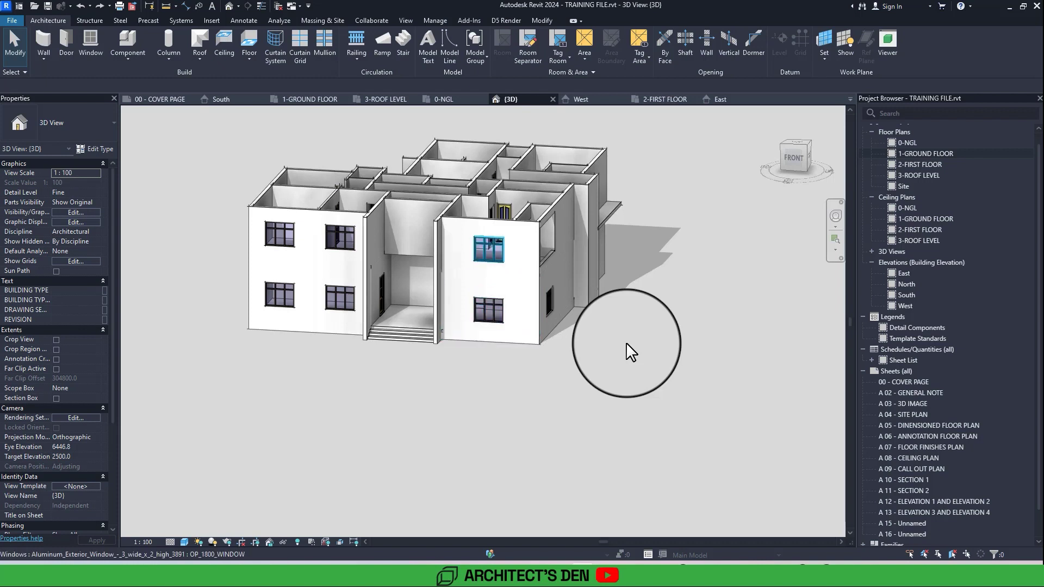
# - Delete the three-wide window in the main lounge's east side wall on the 1-GROUND FLOOR plan
pyautogui.doubleClick(912, 151)
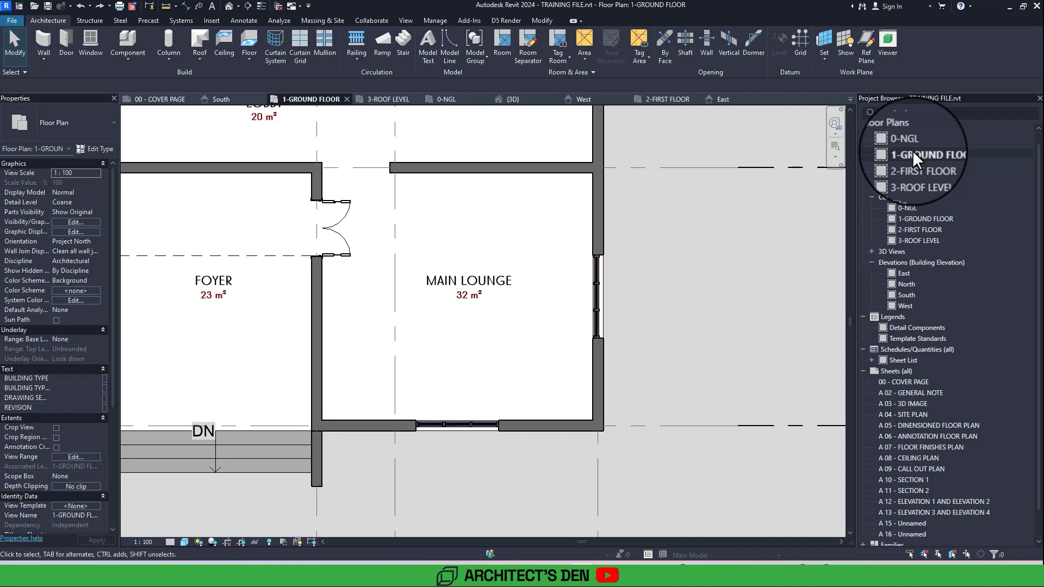
pyautogui.moveTo(831, 210); pyautogui.dragTo(761, 216, button='middle')
pyautogui.click(528, 320)
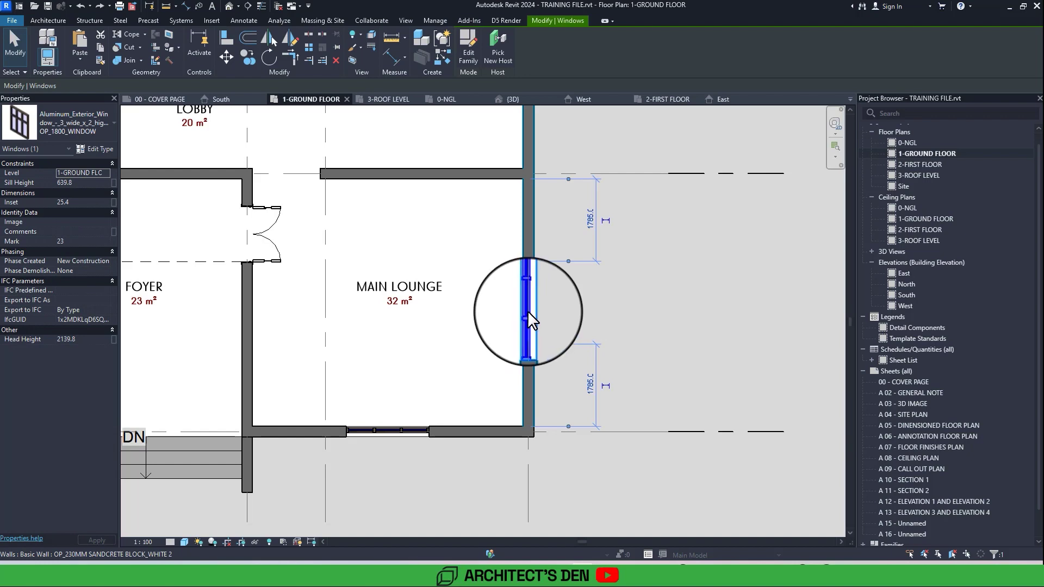
pyautogui.press('Delete')
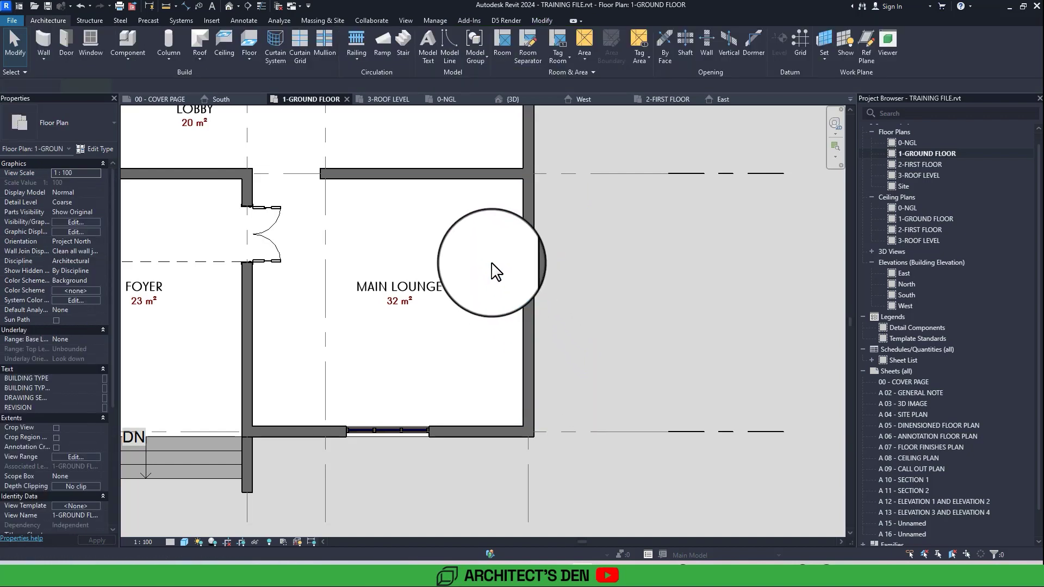
# - Place two 1500 X 1200 windows in the main lounge's east side wall, each about 500 mm from the nearest end of the wall
pyautogui.press('w')
pyautogui.press('n')
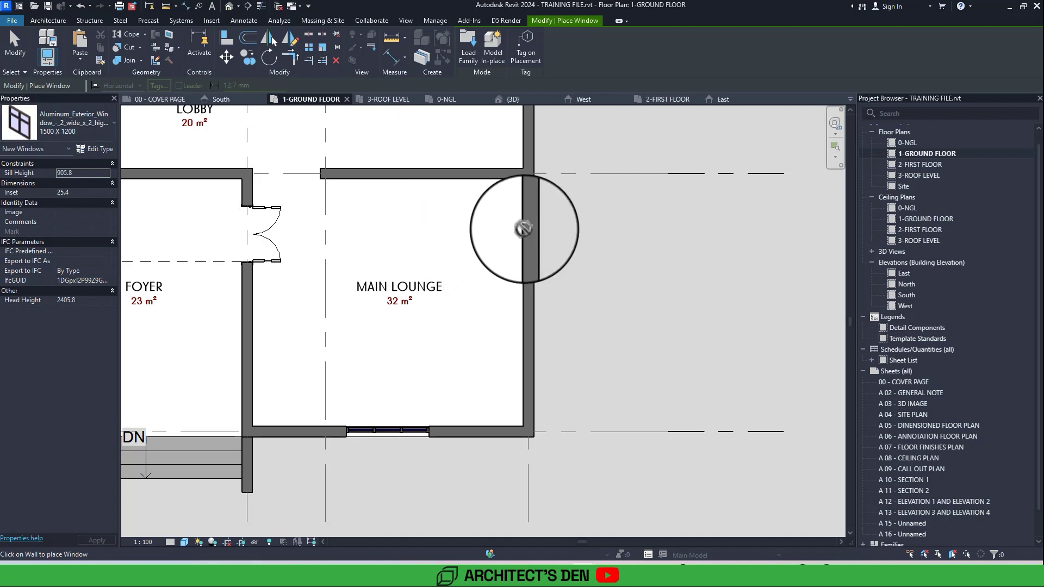
pyautogui.click(524, 229)
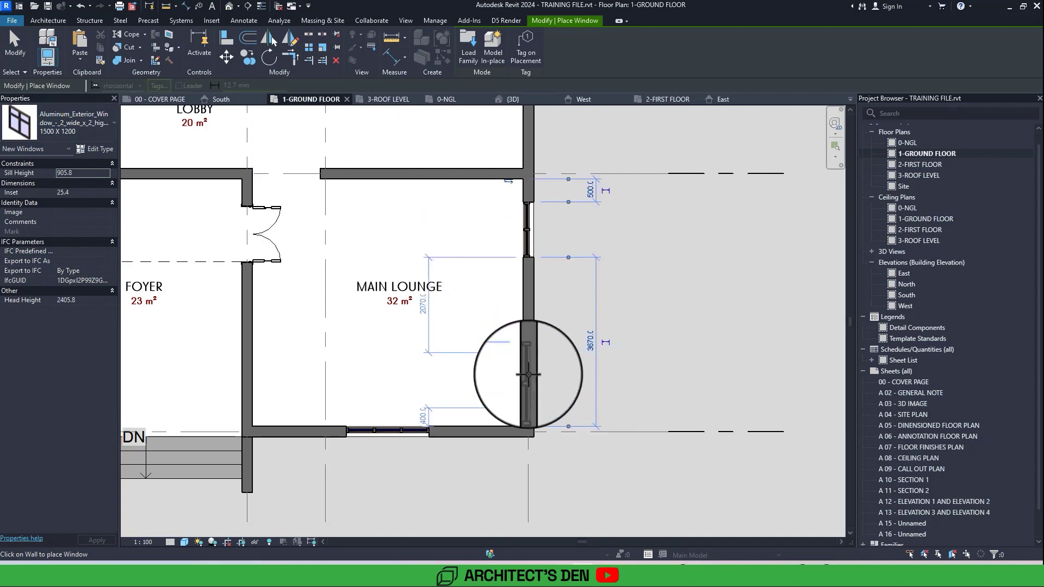
pyautogui.click(528, 375)
pyautogui.press('Escape')
pyautogui.press('Escape')
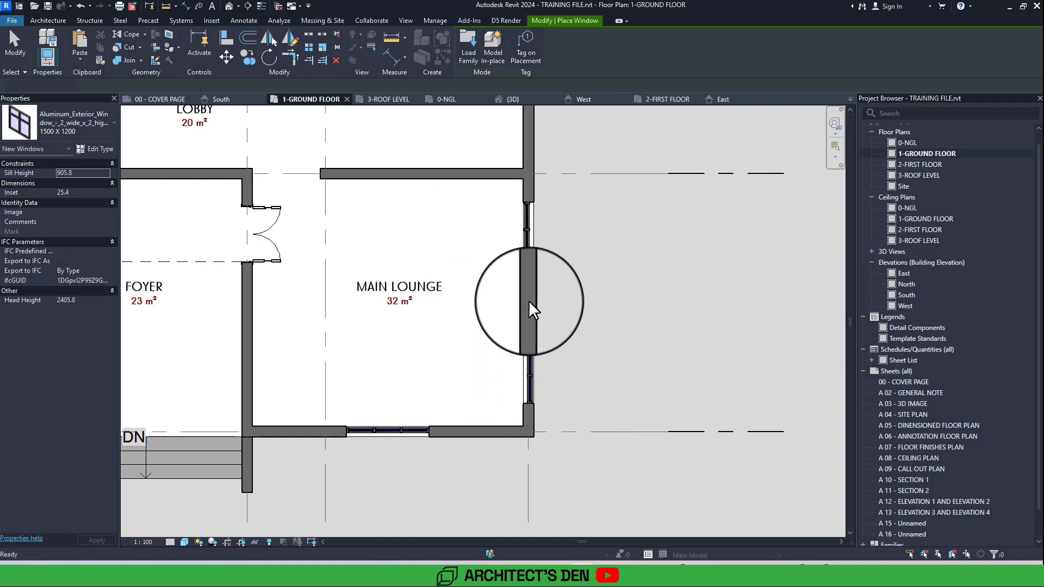
# - Set the distance from the dining-side window in the lounge's east wall to the adjacent cross wall to 600 mm
pyautogui.click(530, 235)
pyautogui.click(586, 188)
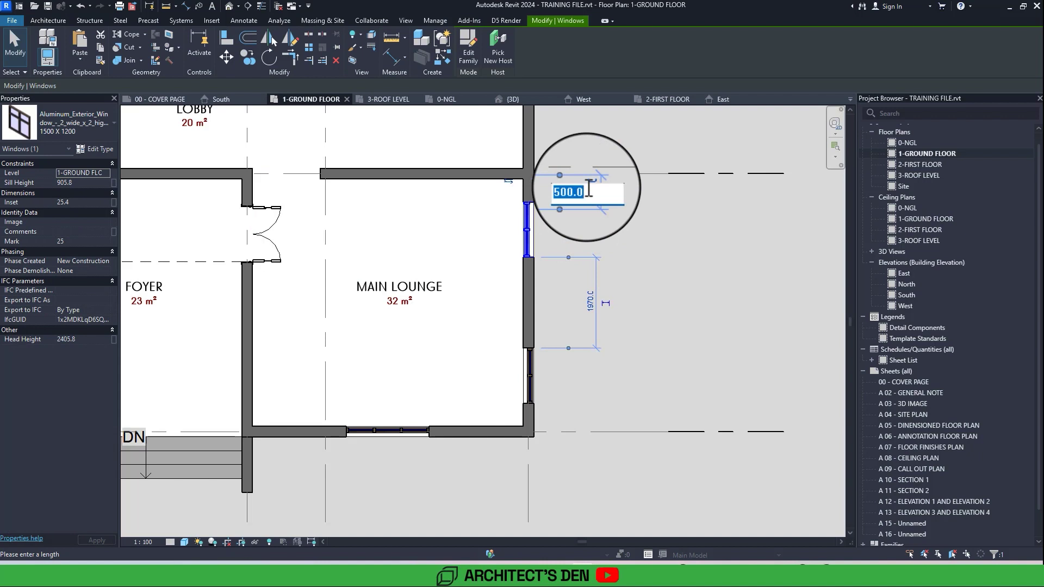
pyautogui.write('600')
pyautogui.press('Return')
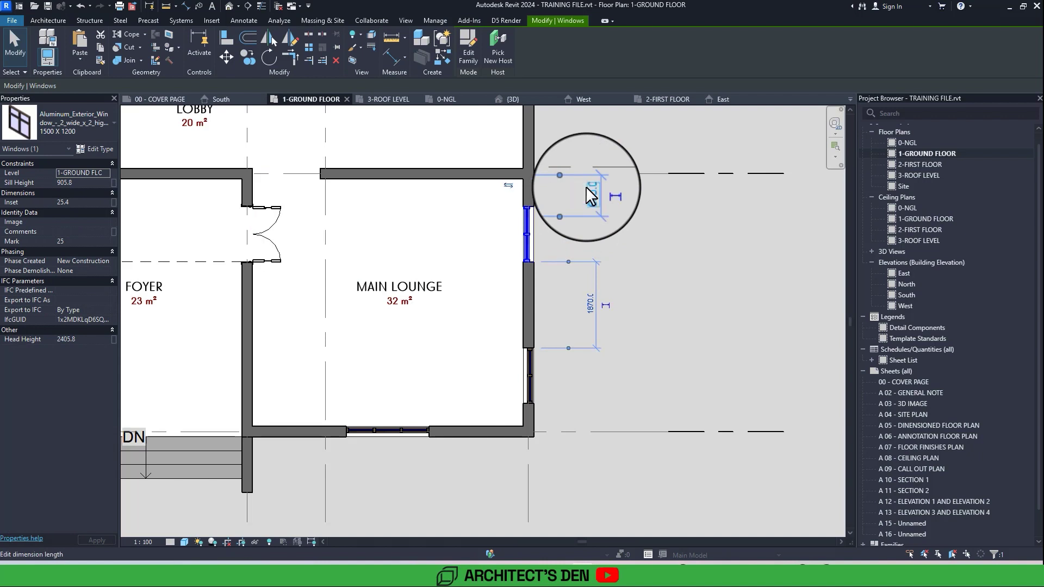
# - Set the distance from the front-side window in the lounge's east wall to the front corner to 600 mm
pyautogui.click(529, 376)
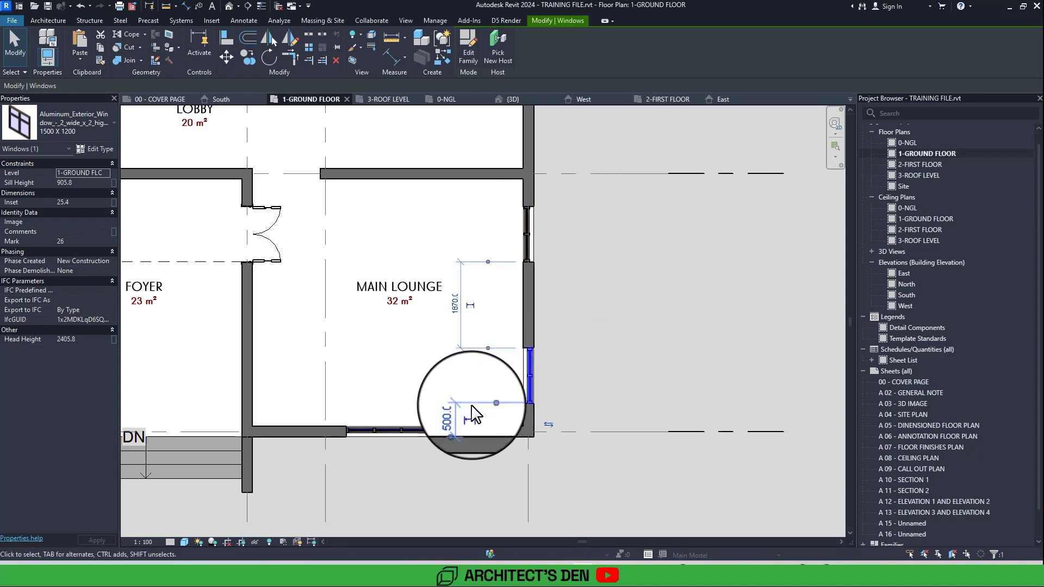
pyautogui.click(455, 415)
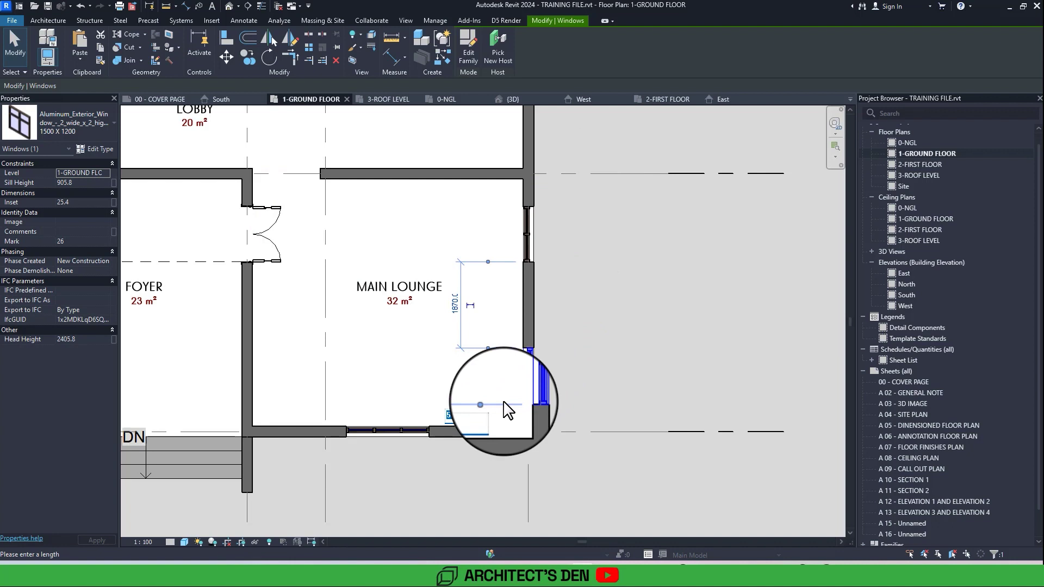
pyautogui.write('600')
pyautogui.press('Return')
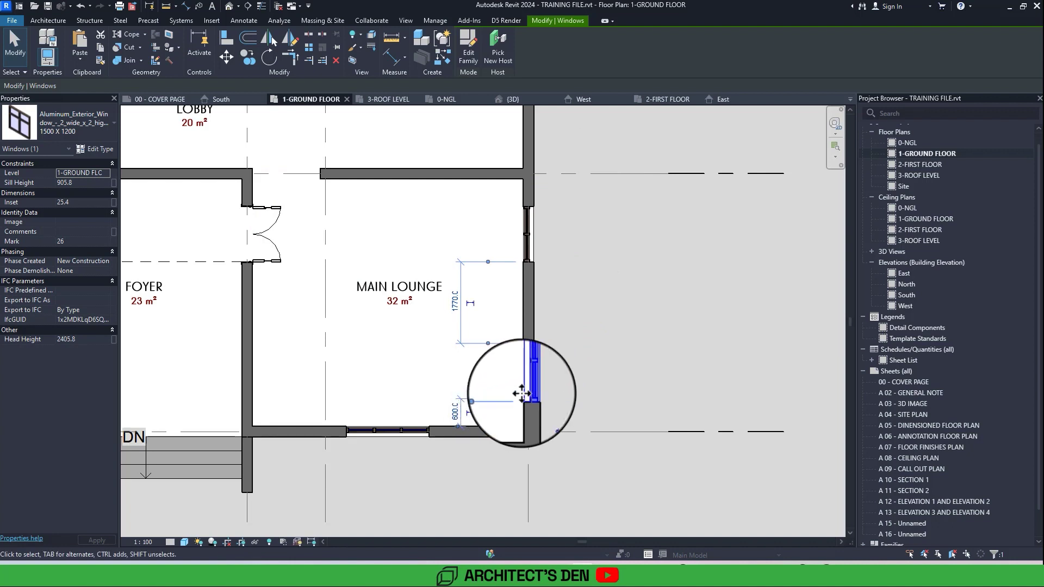
pyautogui.click(613, 352)
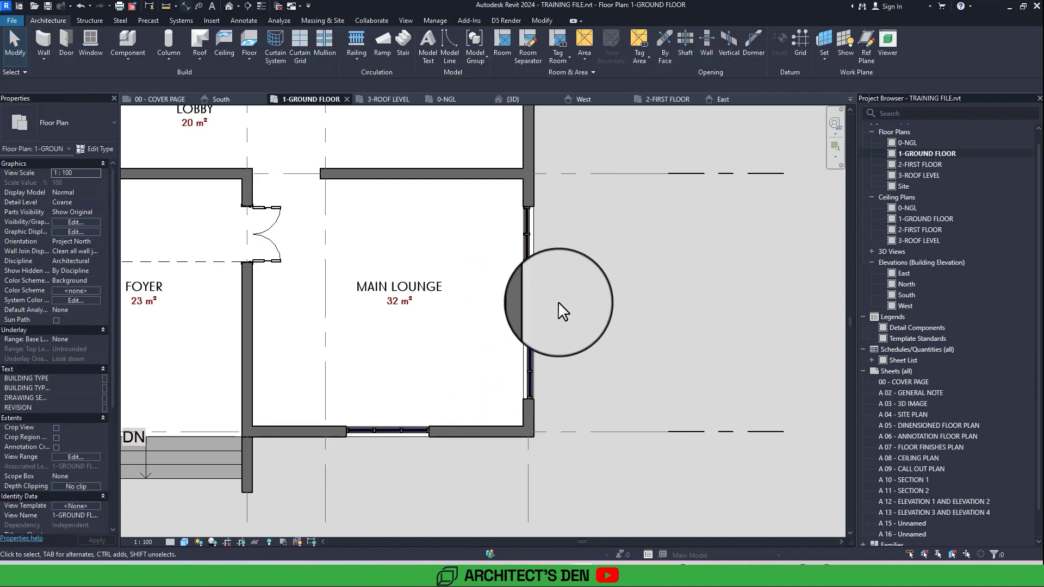
# - Examine the front facade in 3D and review the window layout across the 1-GROUND FLOOR plan
pyautogui.click(229, 7)
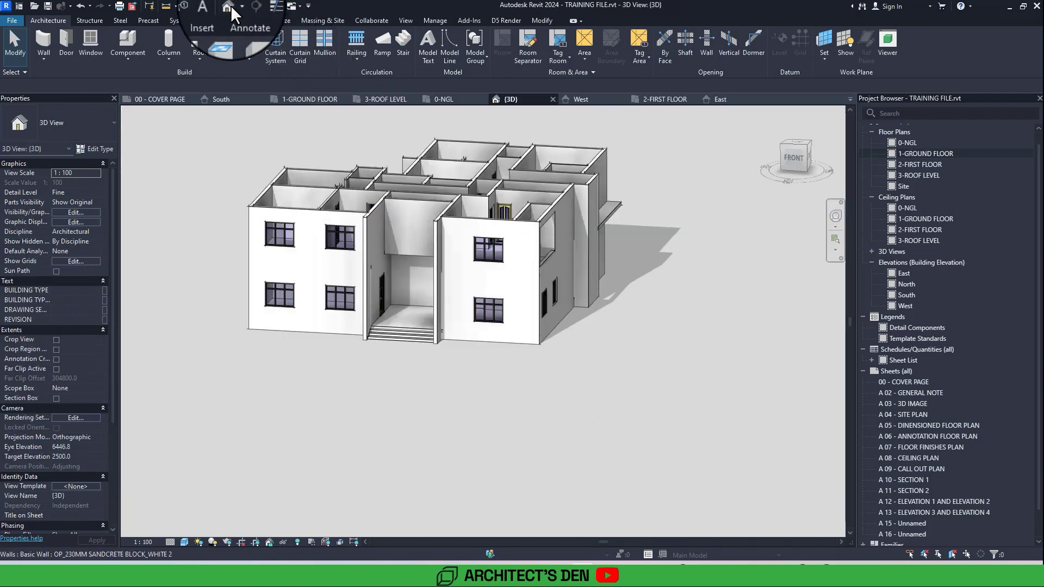
pyautogui.keyDown('shift'); pyautogui.moveTo(232, 8); pyautogui.dragTo(248, 22, button='middle'); pyautogui.keyUp('shift')
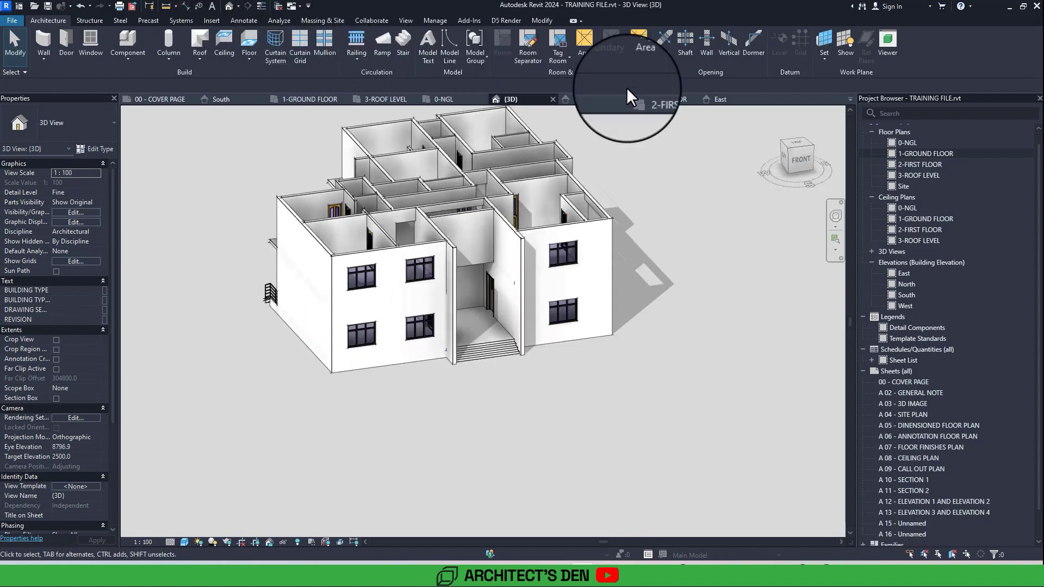
pyautogui.click(932, 155)
pyautogui.doubleClick(933, 153)
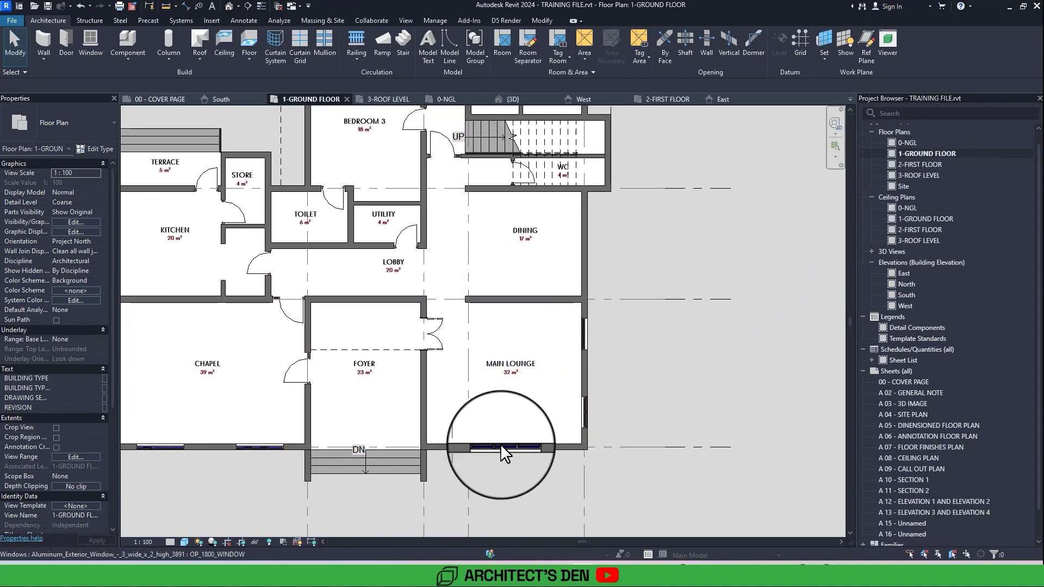
pyautogui.scroll(4, 501, 444)
pyautogui.scroll(-3, 680, 391)
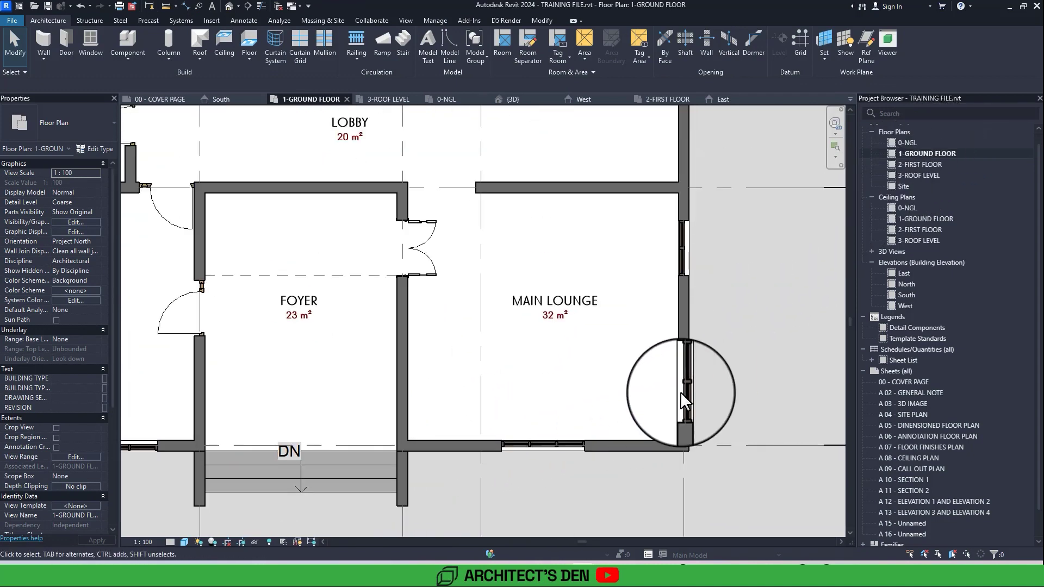
pyautogui.scroll(-3, 681, 391)
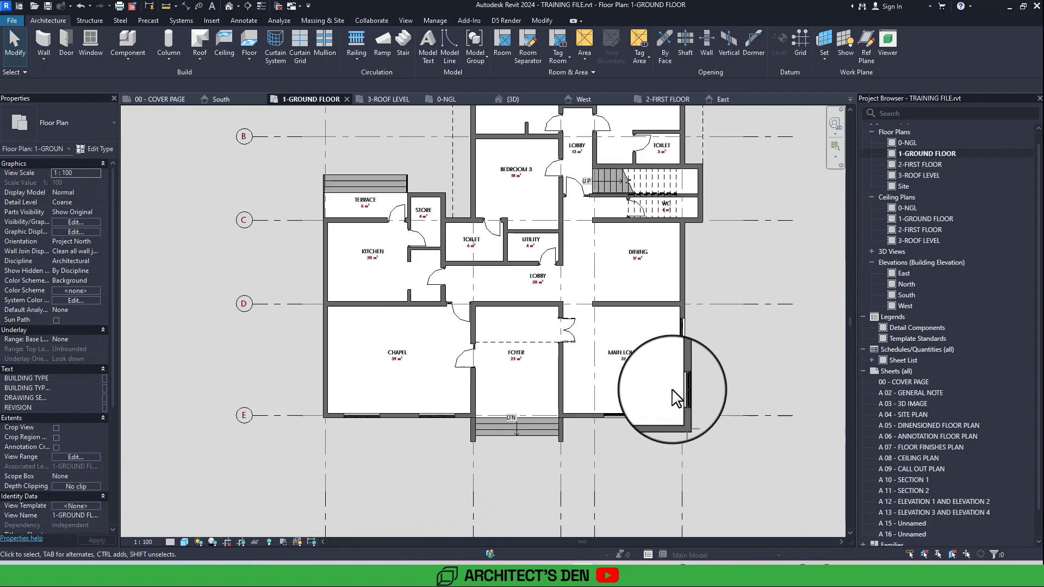
pyautogui.scroll(4, 432, 268)
pyautogui.scroll(-2, 443, 294)
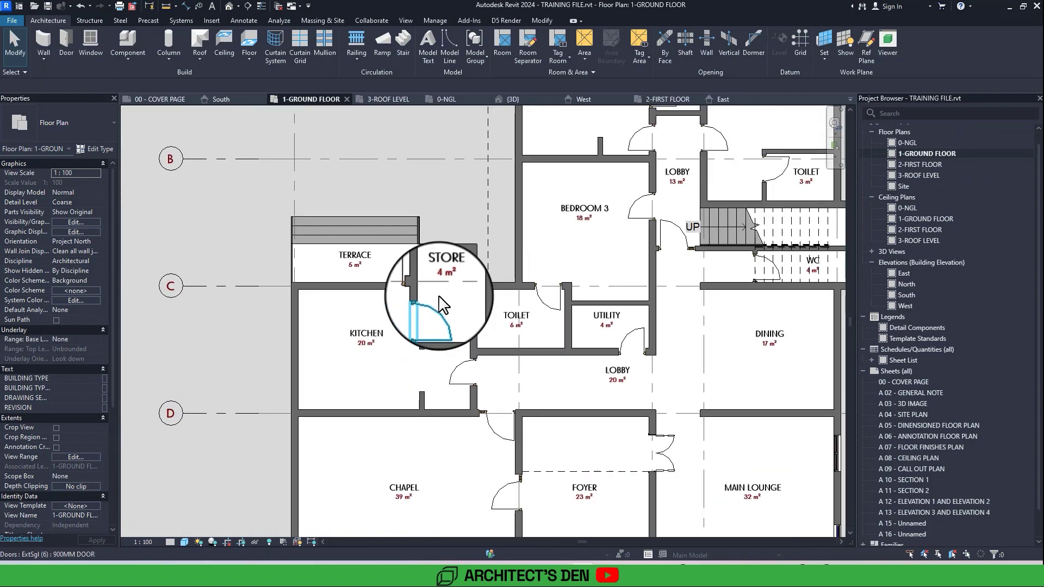
pyautogui.scroll(-4, 394, 298)
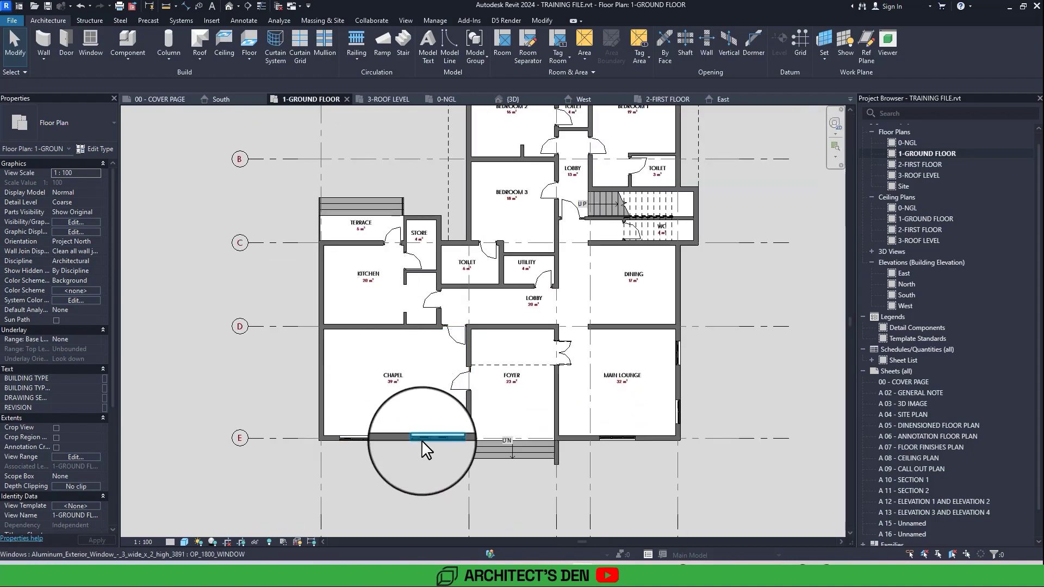
pyautogui.scroll(1, 361, 443)
# - Place a 1500 X 1200 window, similar to the lounge's side window, in the chapel's west wall about 400 mm from the grid D wall
pyautogui.click(354, 436)
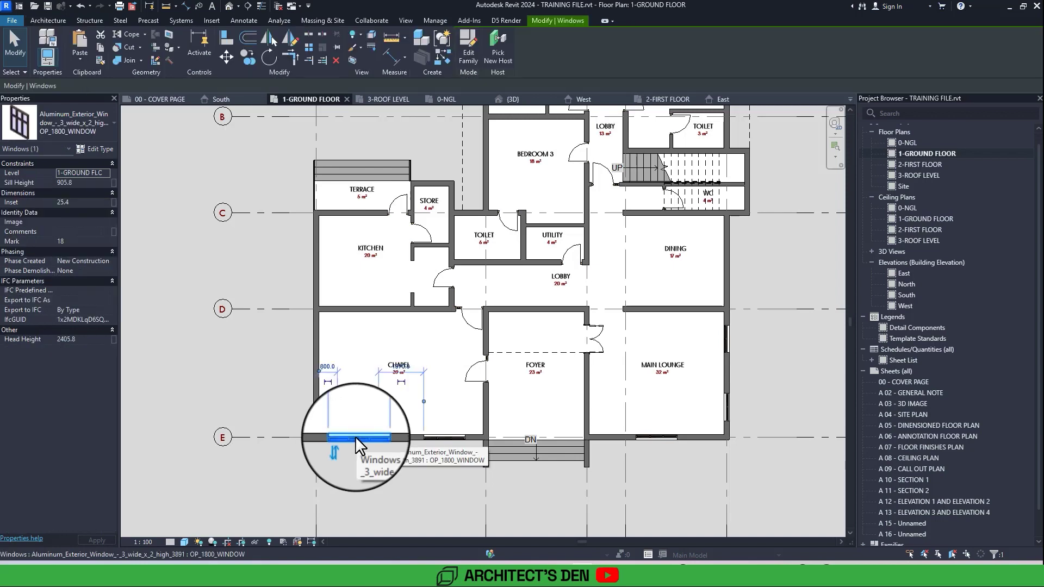
pyautogui.click(719, 340)
pyautogui.scroll(2, 755, 340)
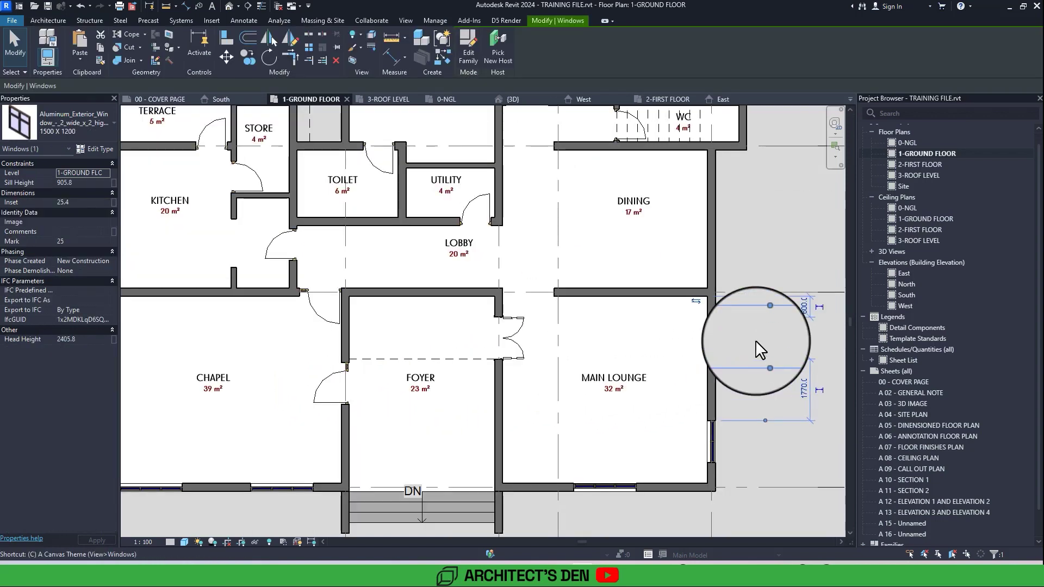
pyautogui.press('s')
pyautogui.scroll(-3, 589, 349)
pyautogui.scroll(3, 340, 344)
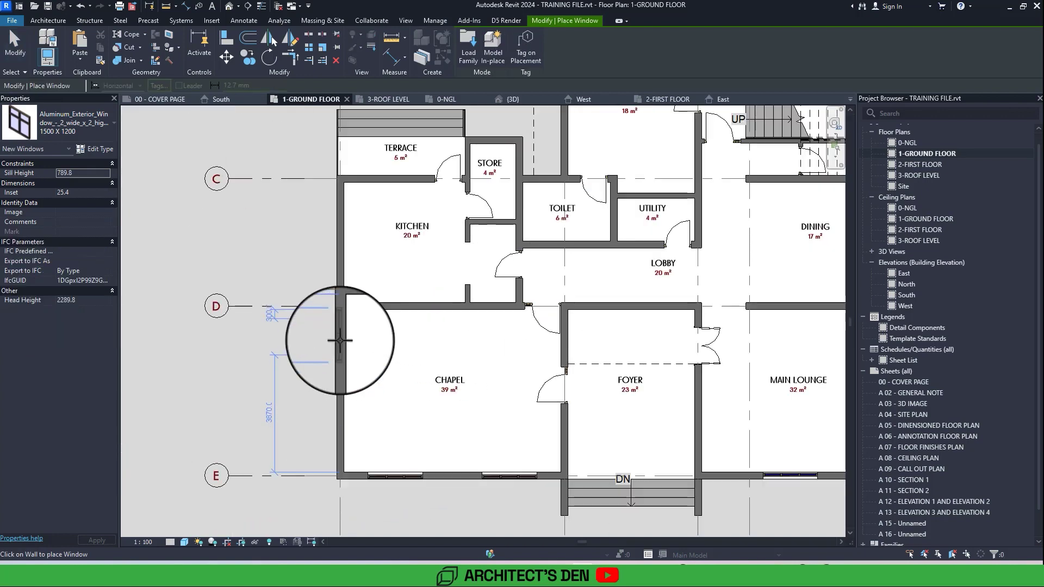
pyautogui.click(340, 339)
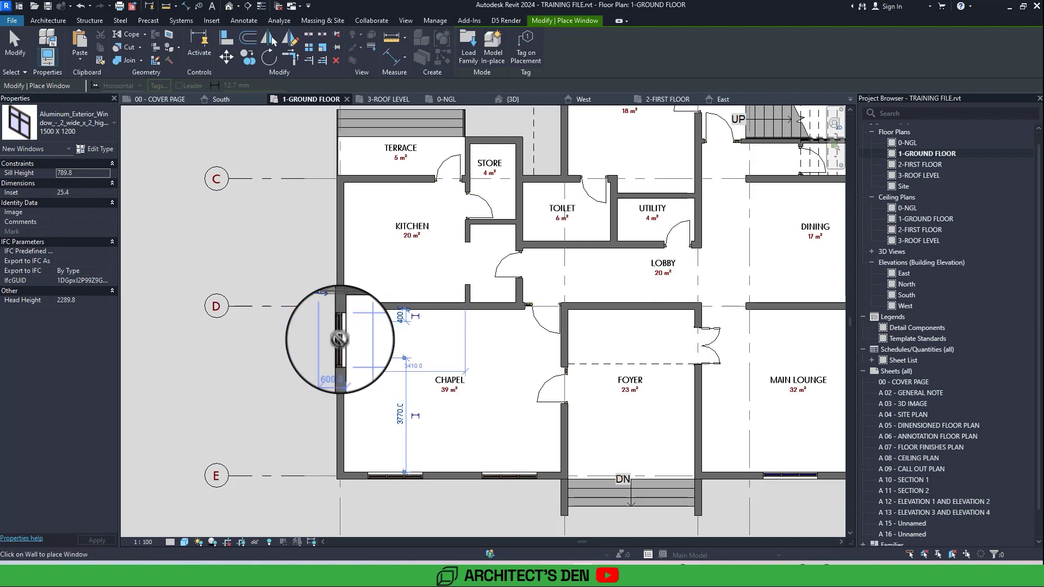
# - Place a three-wide OP_1800_WINDOW, similar to the lounge's front window, centred in the dining room's east wall
pyautogui.scroll(-5, 339, 339)
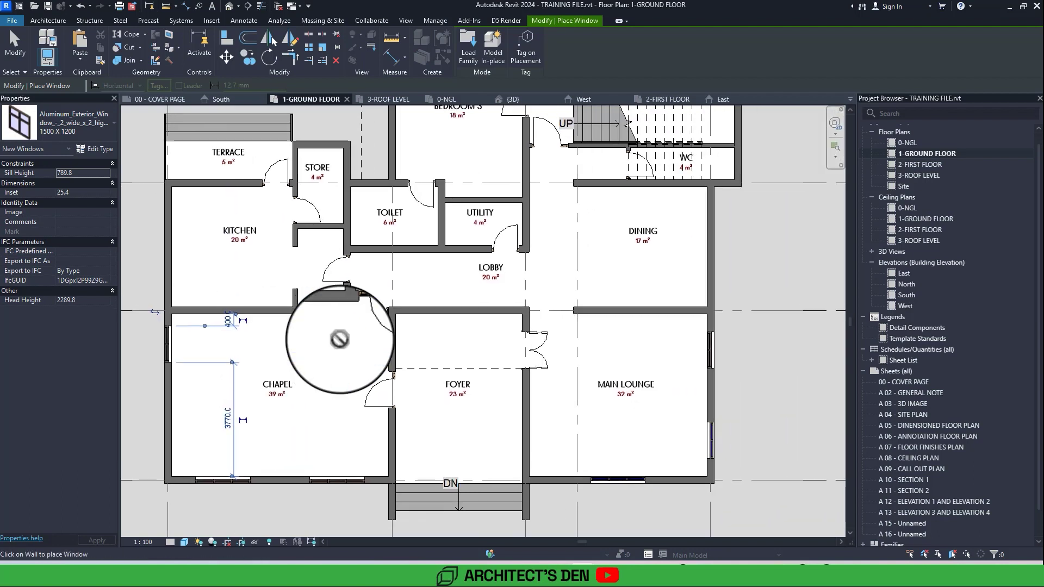
pyautogui.scroll(4, 511, 335)
pyautogui.moveTo(602, 311); pyautogui.dragTo(592, 335, button='middle')
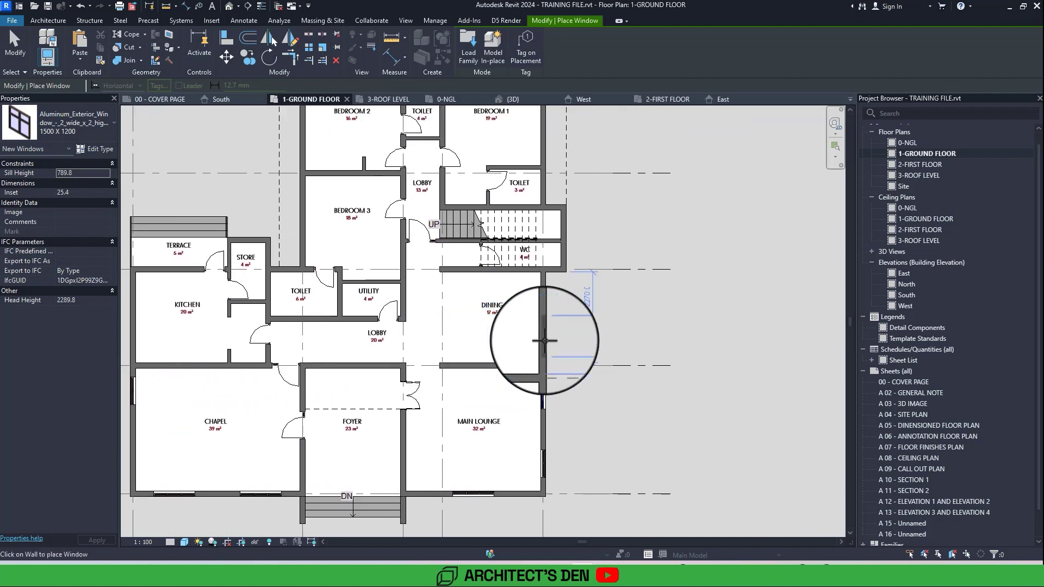
pyautogui.scroll(4, 543, 340)
pyautogui.press('Escape')
pyautogui.scroll(-3, 541, 373)
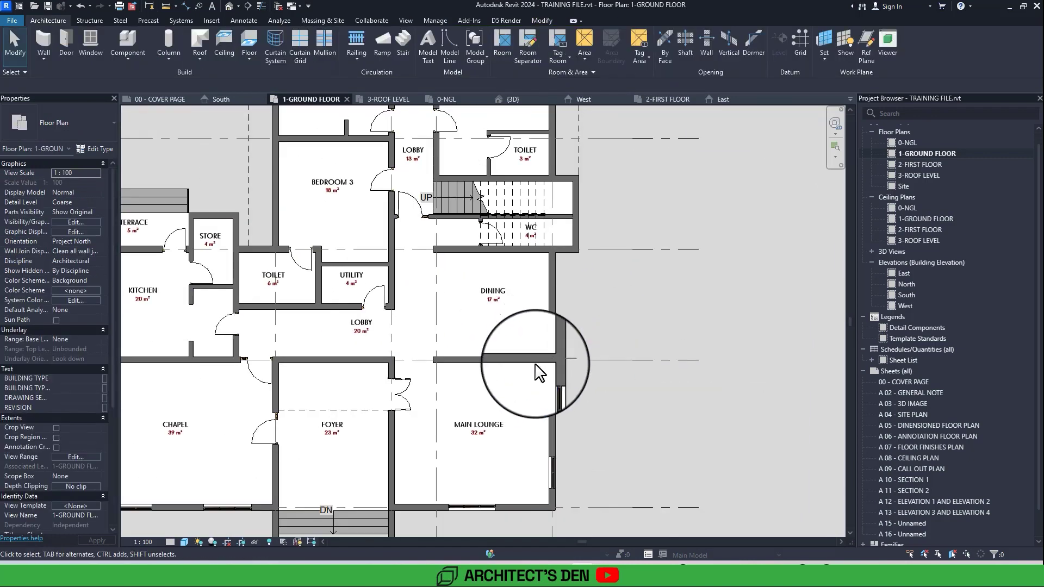
pyautogui.click(479, 506)
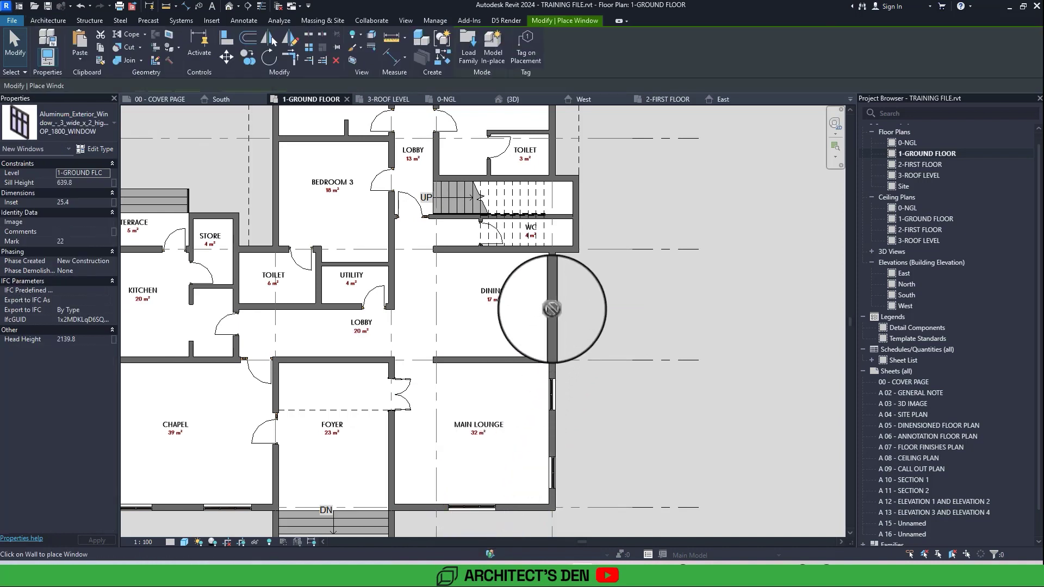
pyautogui.press('c')
pyautogui.press('s')
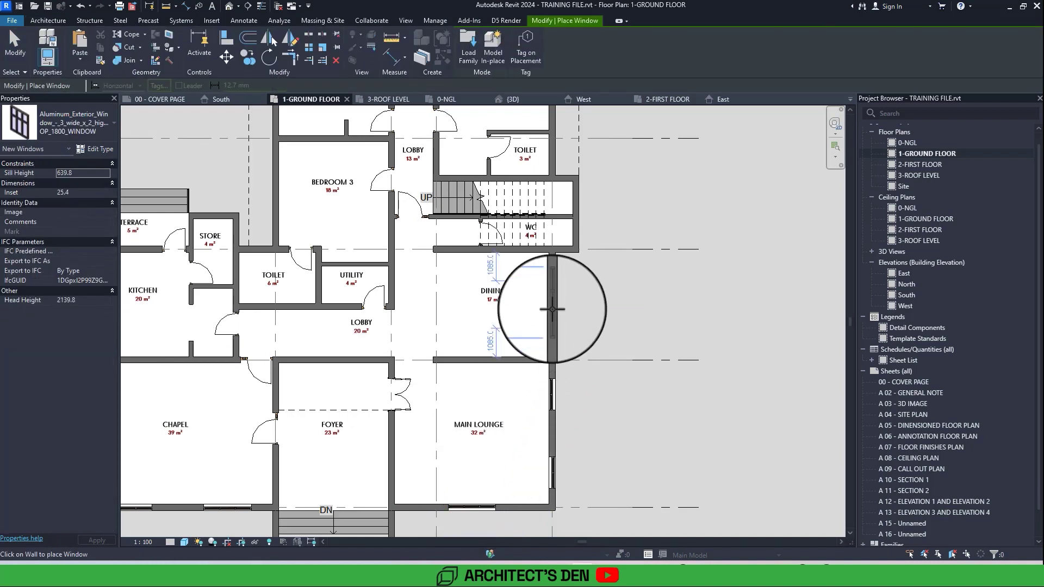
pyautogui.click(552, 309)
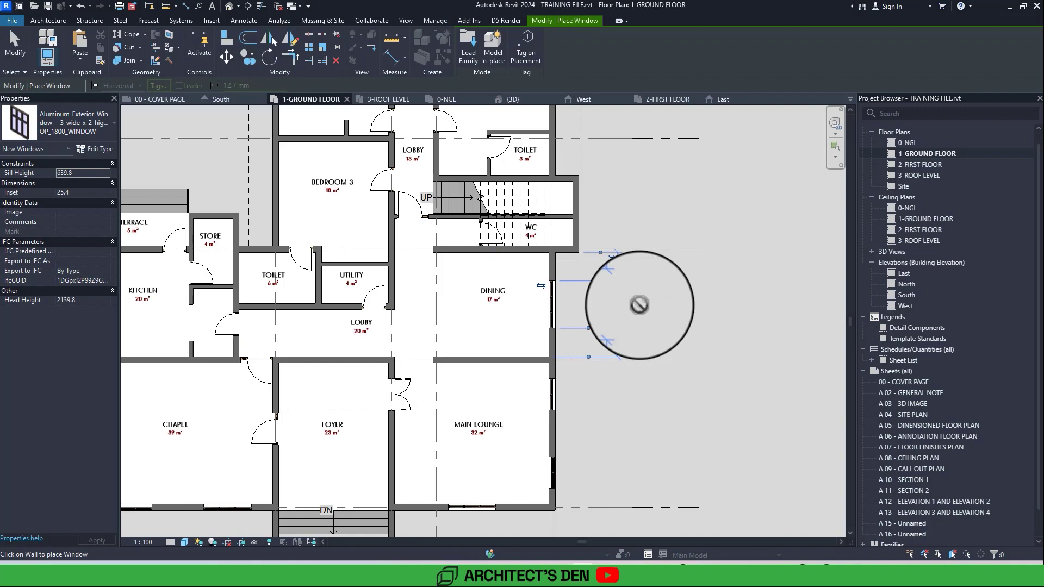
# - Place two OP_1800_WINDOW windows about 600 mm apart in the wall between the foyer and the lobby
pyautogui.scroll(-2, 639, 305)
pyautogui.moveTo(652, 320); pyautogui.dragTo(639, 305, button='middle')
pyautogui.scroll(4, 639, 305)
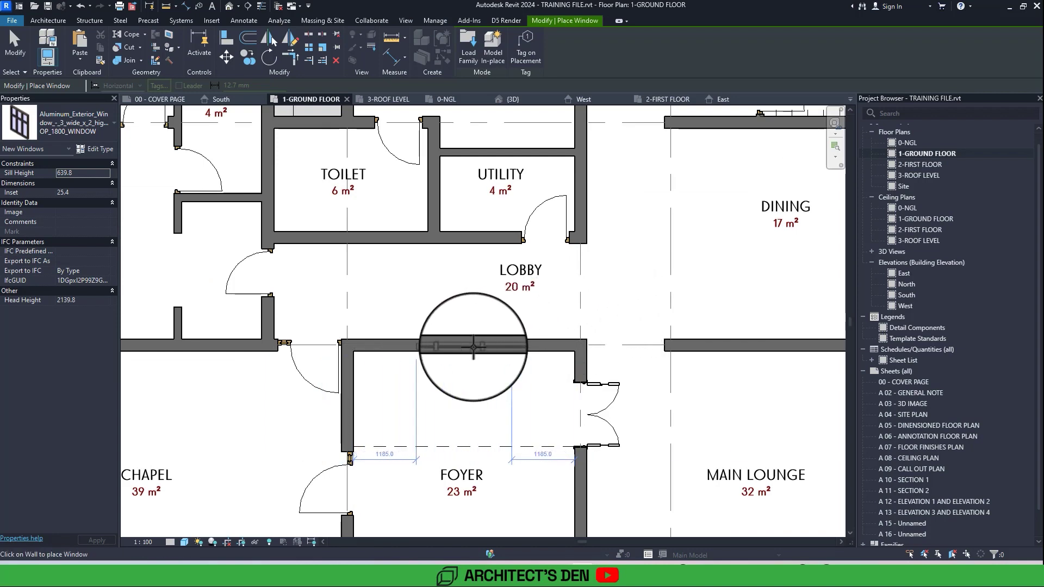
pyautogui.scroll(-3, 473, 348)
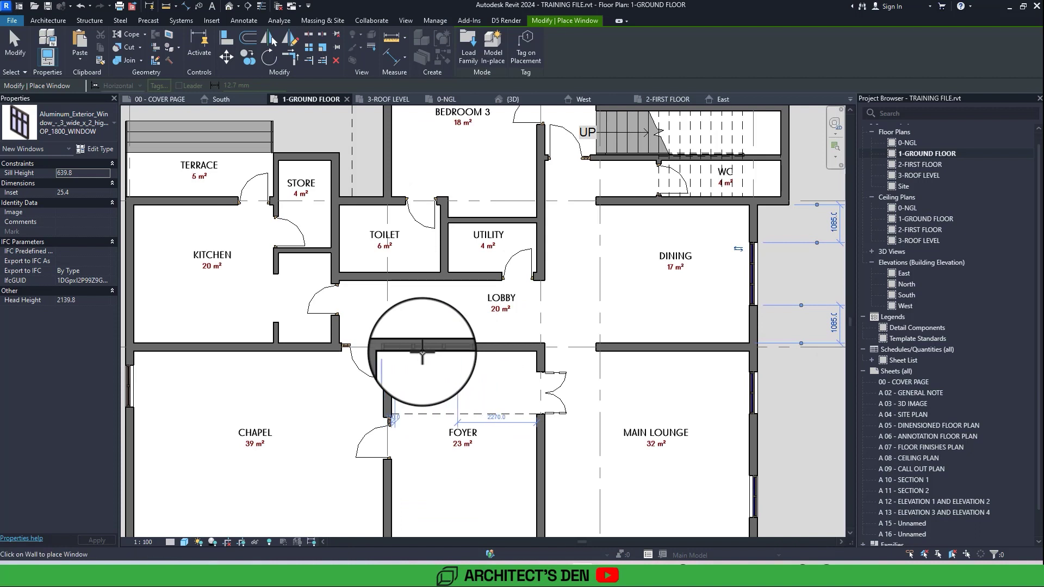
pyautogui.click(498, 349)
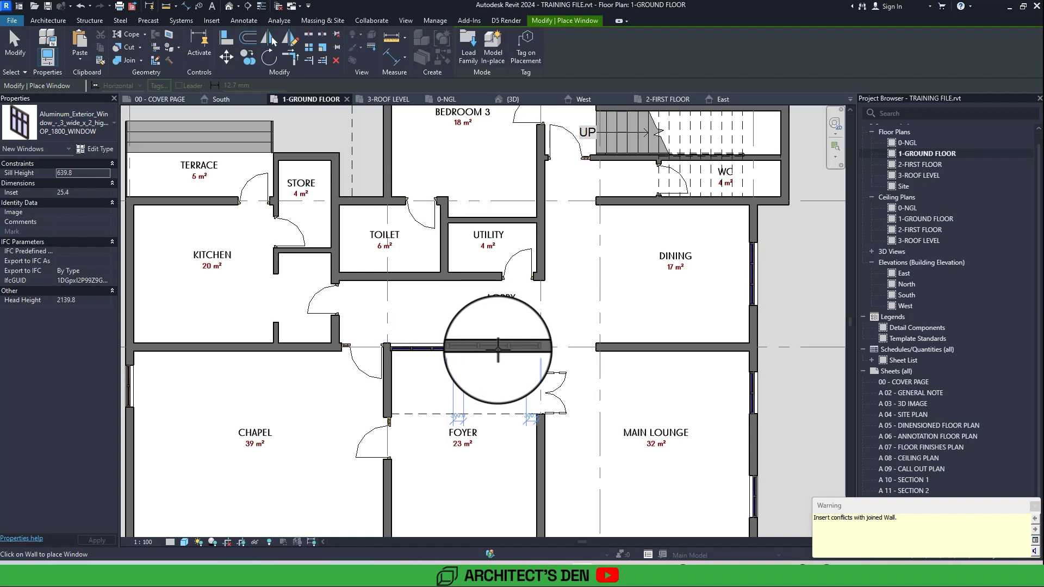
pyautogui.click(501, 349)
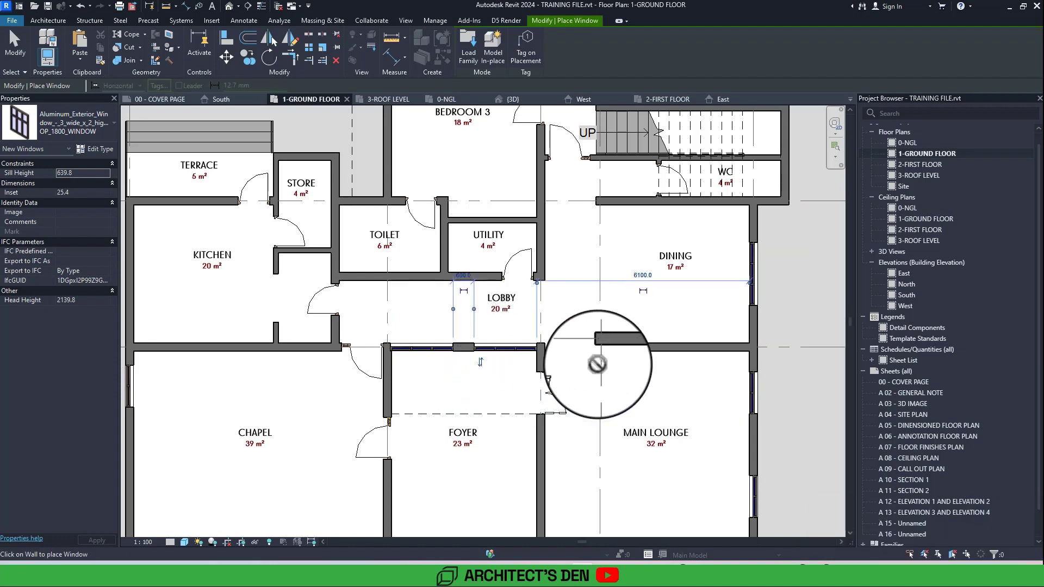
pyautogui.scroll(-3, 596, 364)
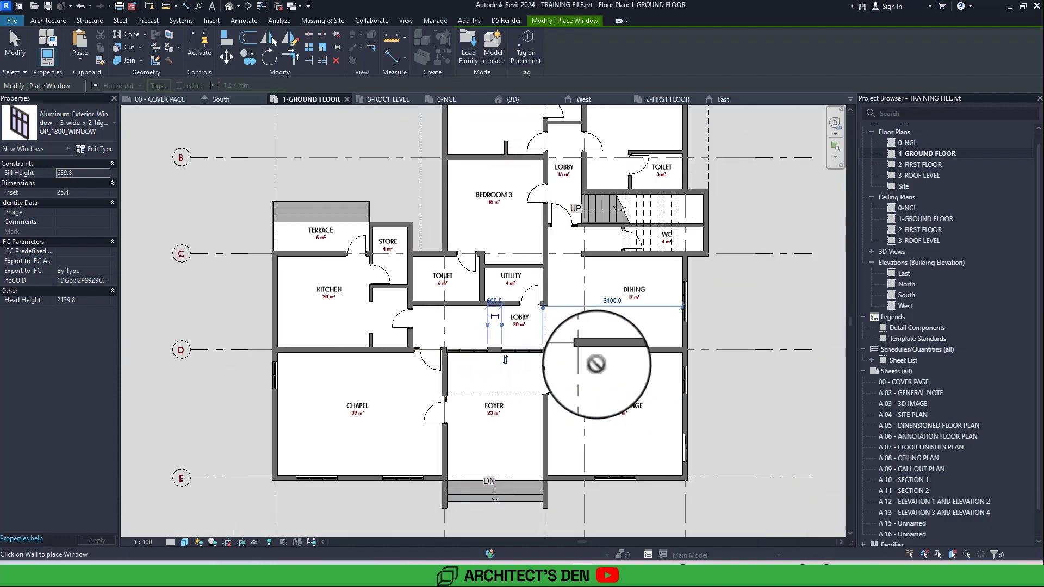
pyautogui.scroll(5, 538, 362)
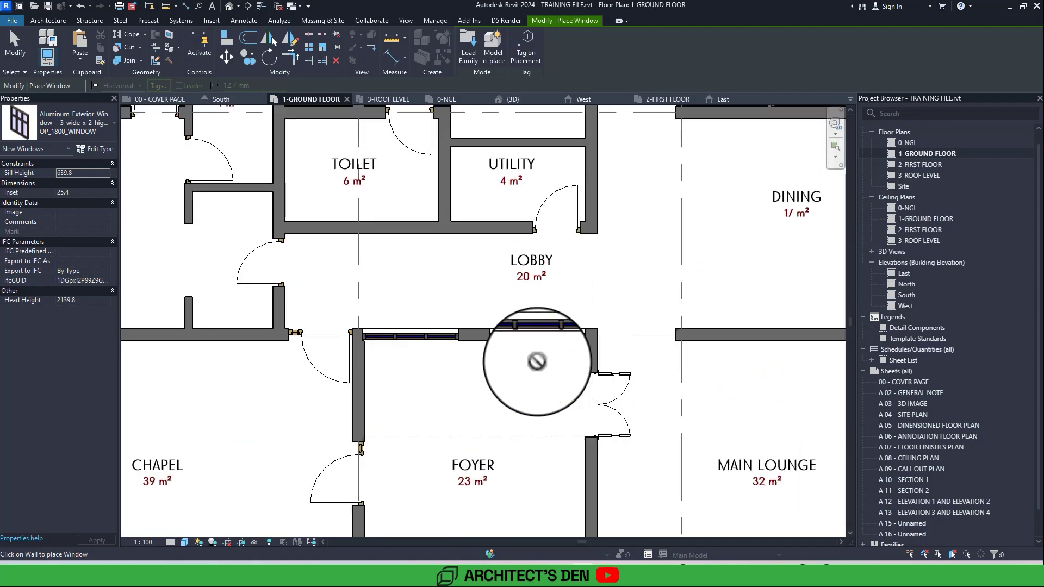
pyautogui.press('Escape')
# - Examine the placed windows from the building's front corner in the 3D view
pyautogui.scroll(-2, 522, 350)
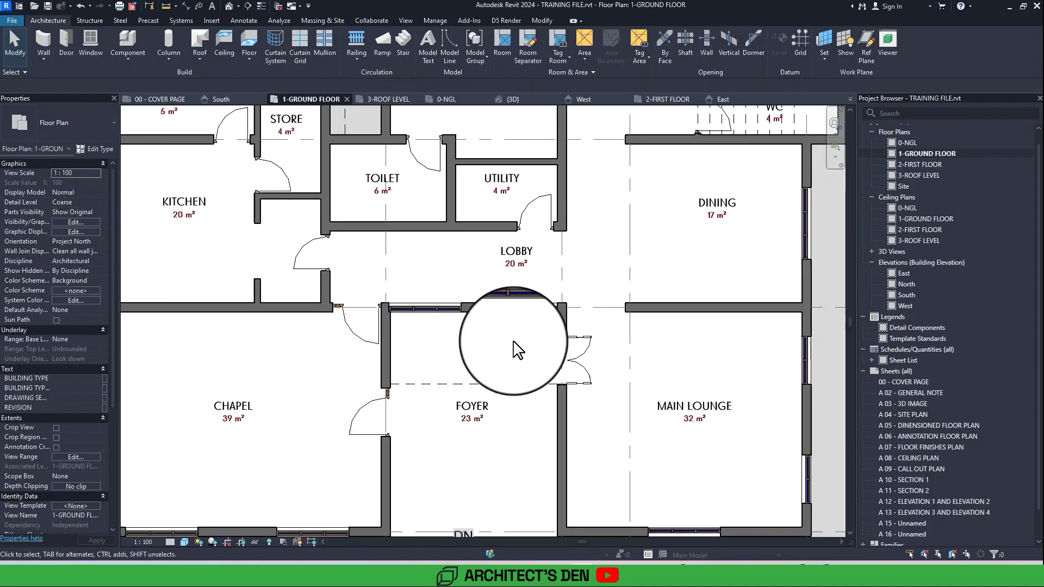
pyautogui.scroll(-2, 518, 351)
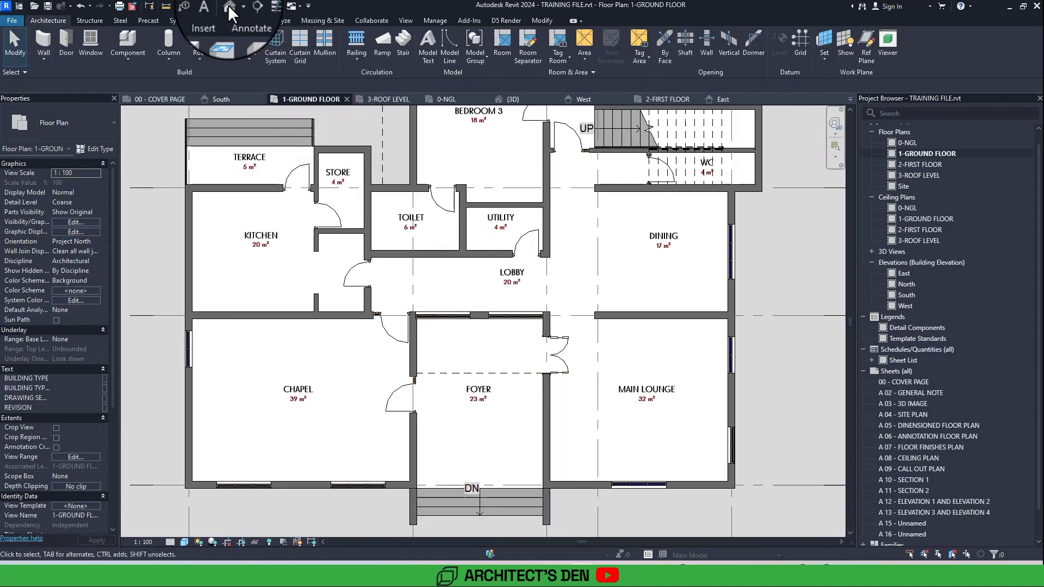
pyautogui.click(230, 8)
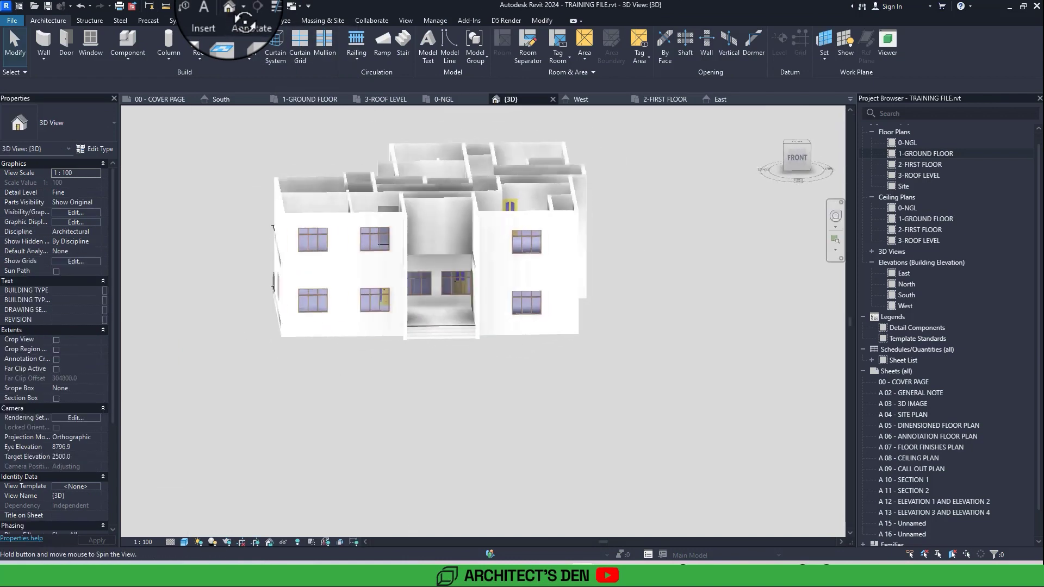
pyautogui.keyDown('shift'); pyautogui.moveTo(449, 348); pyautogui.dragTo(396, 363, button='middle'); pyautogui.keyUp('shift')
# - In the 1-GROUND FLOOR plan, place a 1500 X 1200 window, similar to the lounge's side window, in Bedroom 1's east wall about 600 mm from its toilet wall
pyautogui.doubleClick(903, 153)
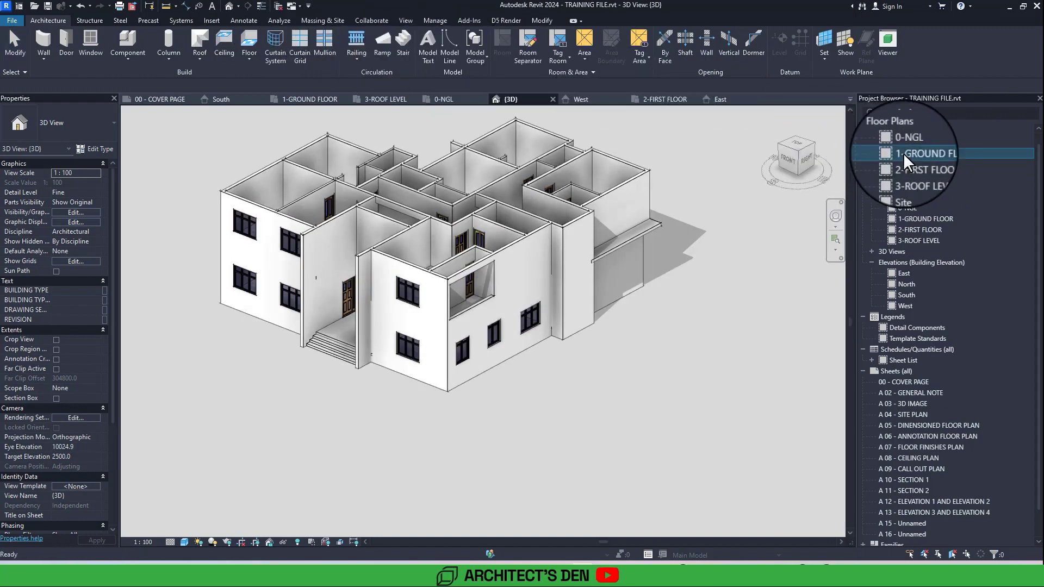
pyautogui.scroll(-1, 502, 326)
pyautogui.moveTo(566, 345); pyautogui.dragTo(466, 366, button='middle')
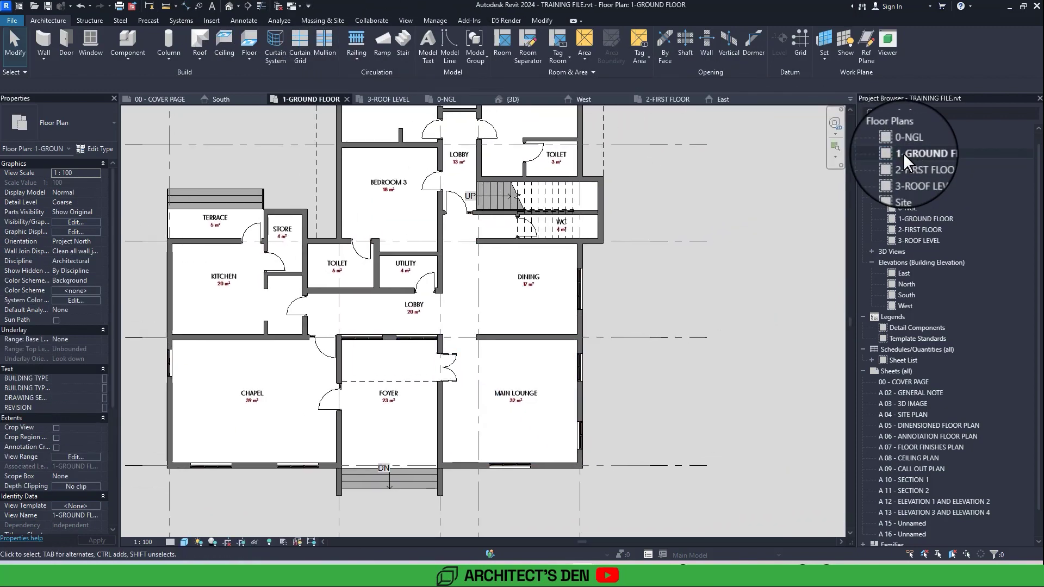
pyautogui.moveTo(478, 326); pyautogui.dragTo(456, 480, button='middle')
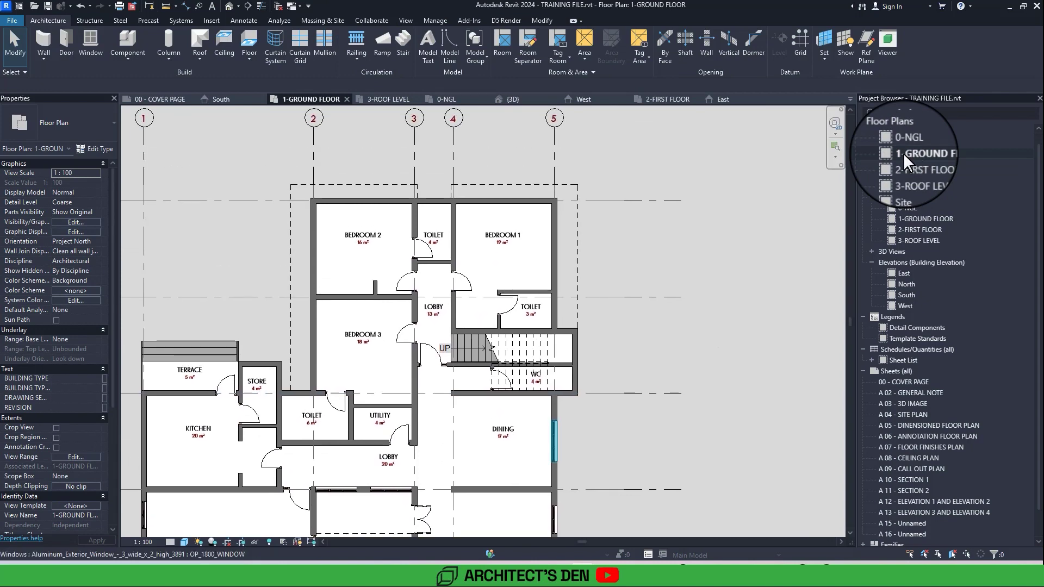
pyautogui.moveTo(633, 461); pyautogui.dragTo(619, 361, button='middle')
pyautogui.click(540, 416)
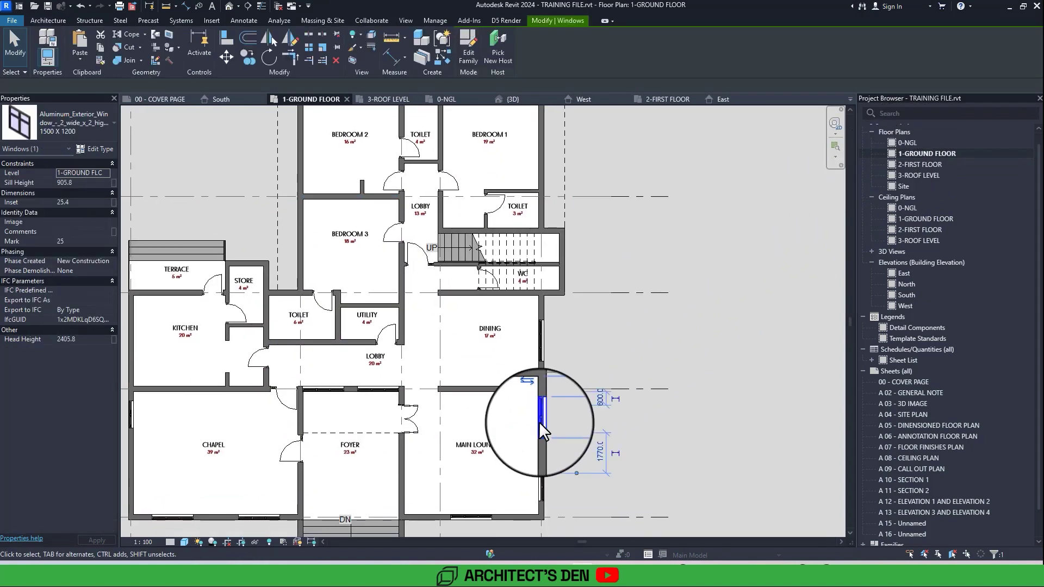
pyautogui.press('c')
pyautogui.press('s')
pyautogui.moveTo(540, 422); pyautogui.dragTo(537, 556, button='middle')
pyautogui.scroll(1, 562, 364)
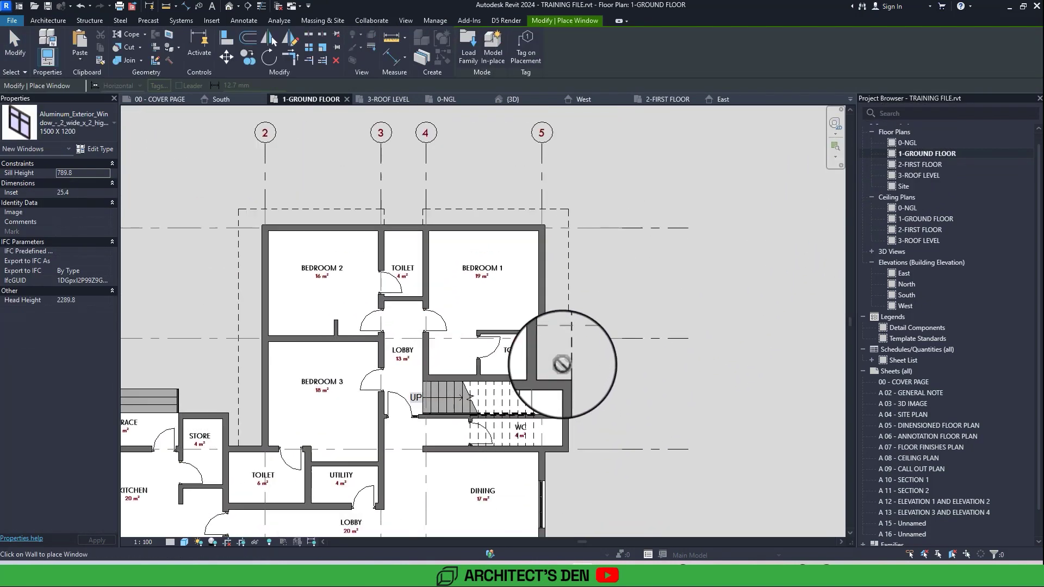
pyautogui.scroll(2, 562, 365)
pyautogui.scroll(2, 565, 360)
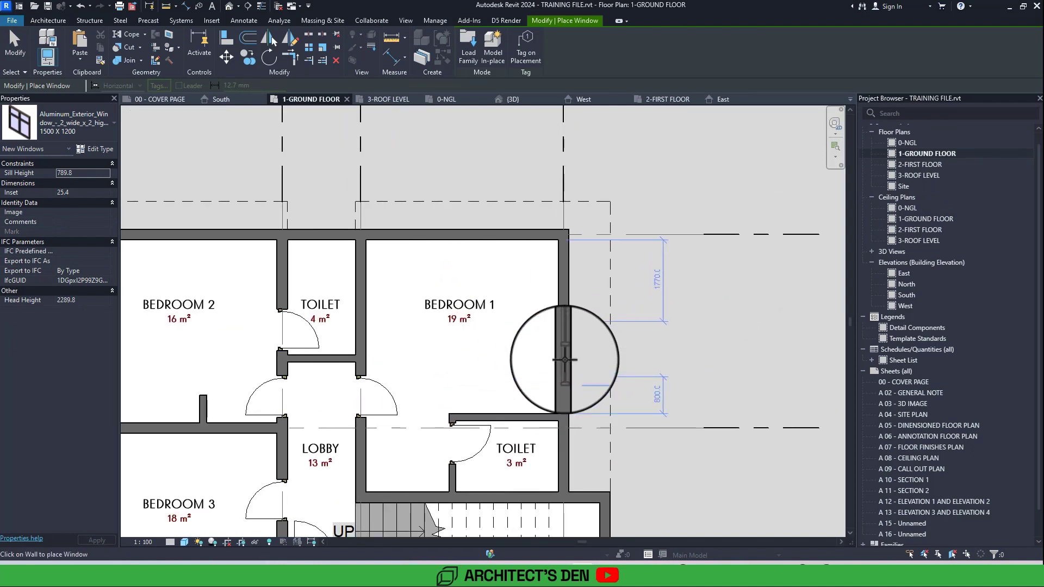
pyautogui.click(565, 359)
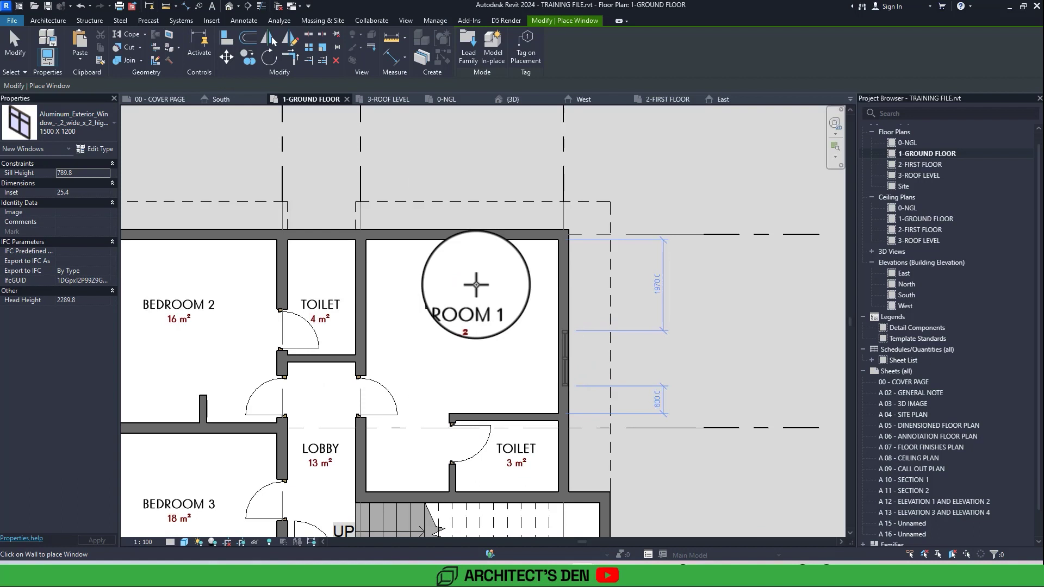
# - Place another 1500 X 1200 window in Bedroom 1's north wall, about 600 mm from the adjoining toilet's wall
pyautogui.click(423, 240)
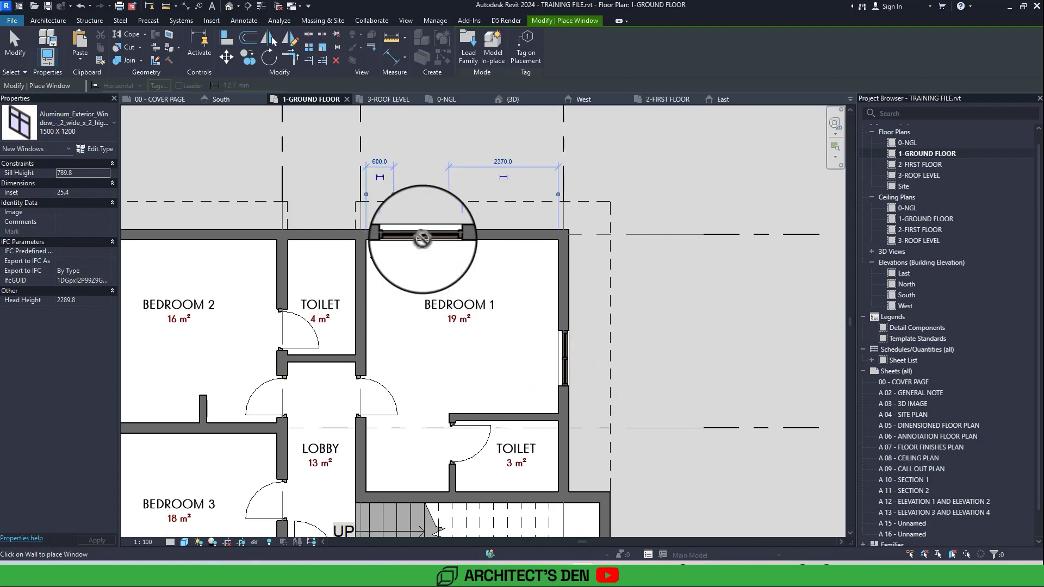
pyautogui.moveTo(423, 240); pyautogui.dragTo(434, 253, button='middle')
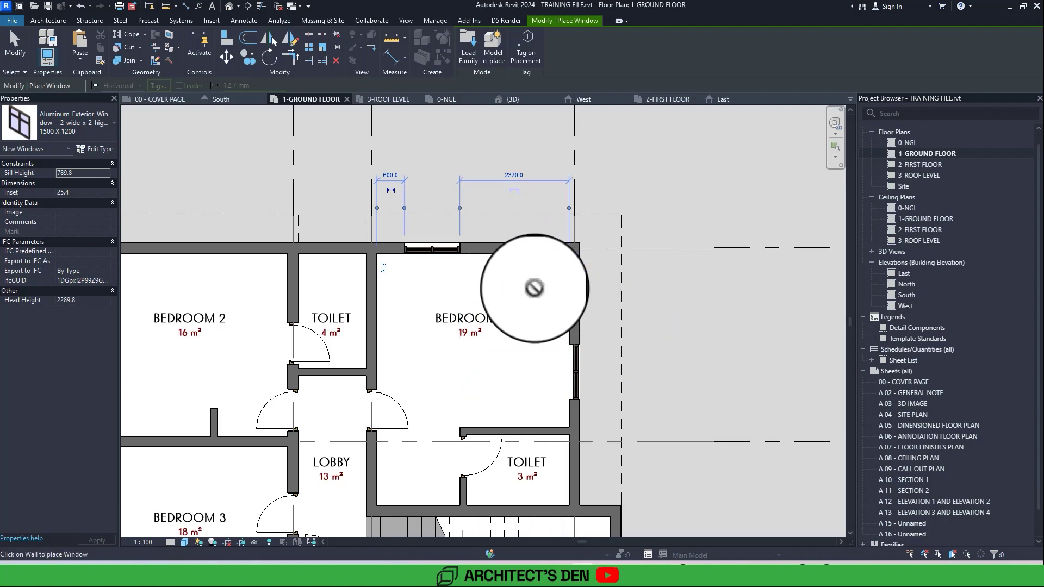
pyautogui.press('Escape')
# - Set the distance between Bedroom 1's north window and the adjoining toilet's wall to 400 mm
pyautogui.moveTo(553, 303); pyautogui.dragTo(596, 269, button='middle')
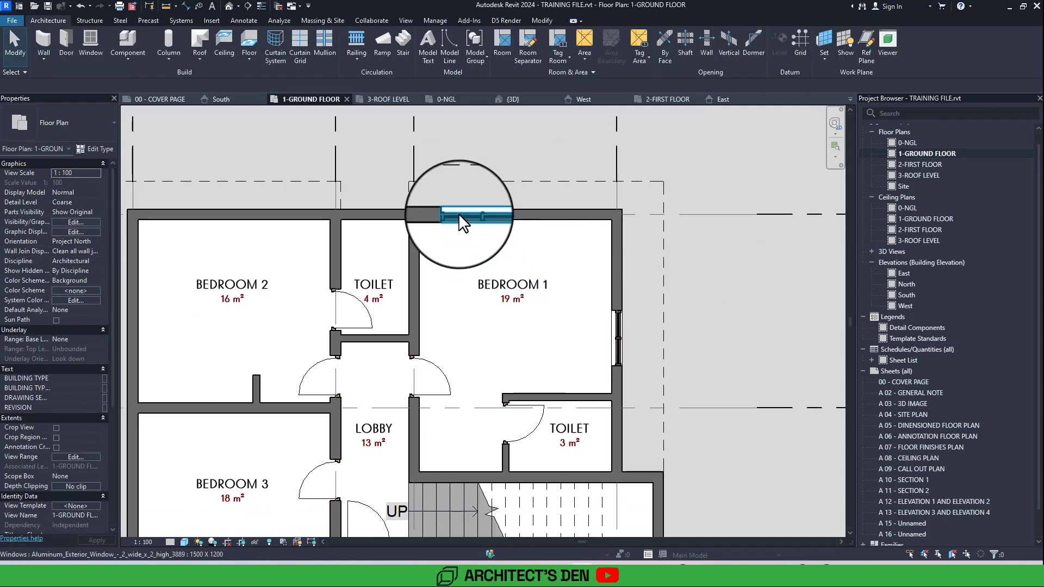
pyautogui.click(458, 213)
pyautogui.click(430, 142)
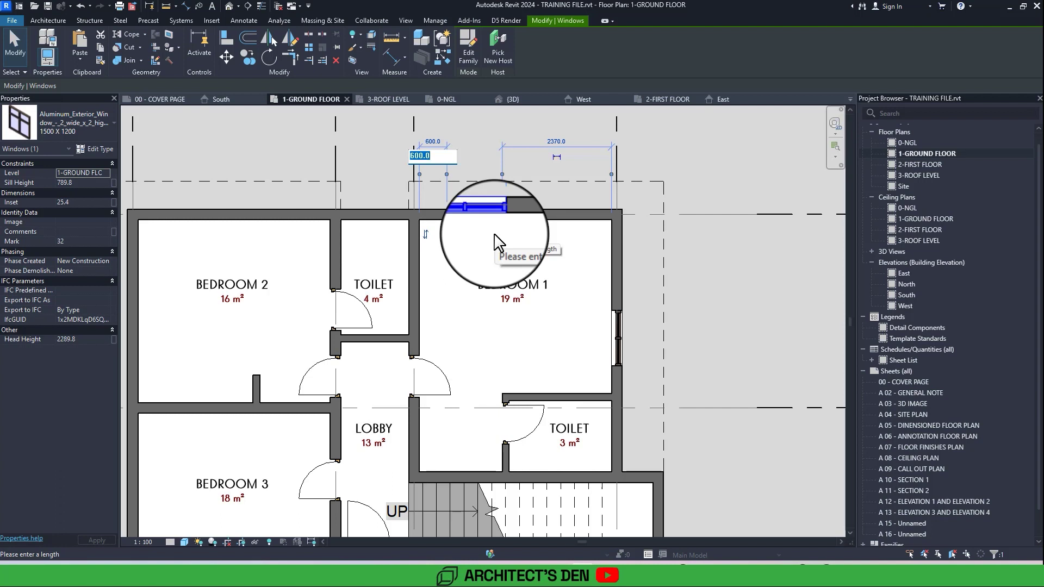
pyautogui.write('400')
pyautogui.press('Return')
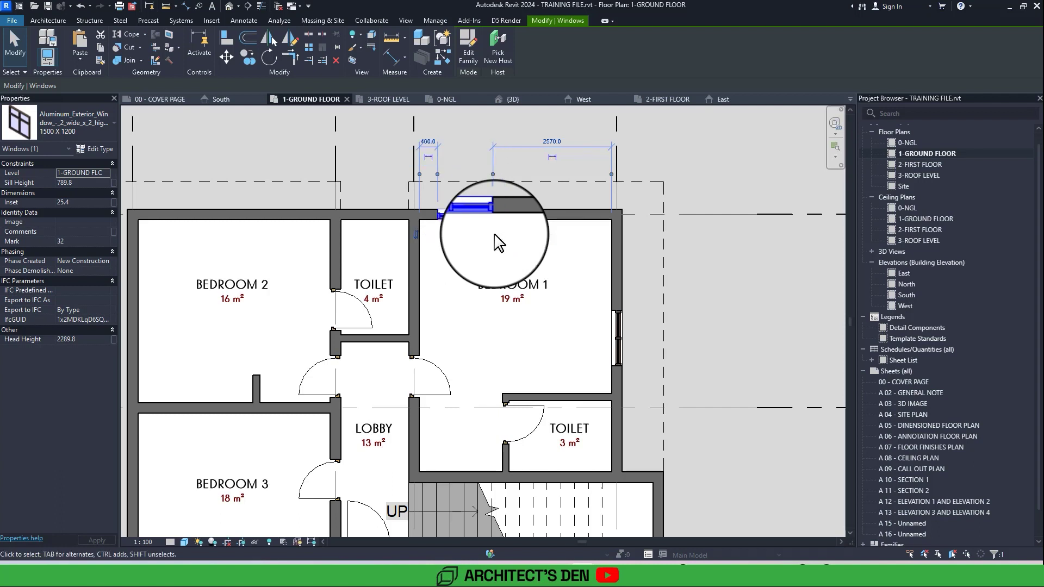
# - Set the distance between Bedroom 1's east window and its toilet wall to 400 mm
pyautogui.moveTo(609, 327); pyautogui.dragTo(552, 326, button='middle')
pyautogui.click(558, 336)
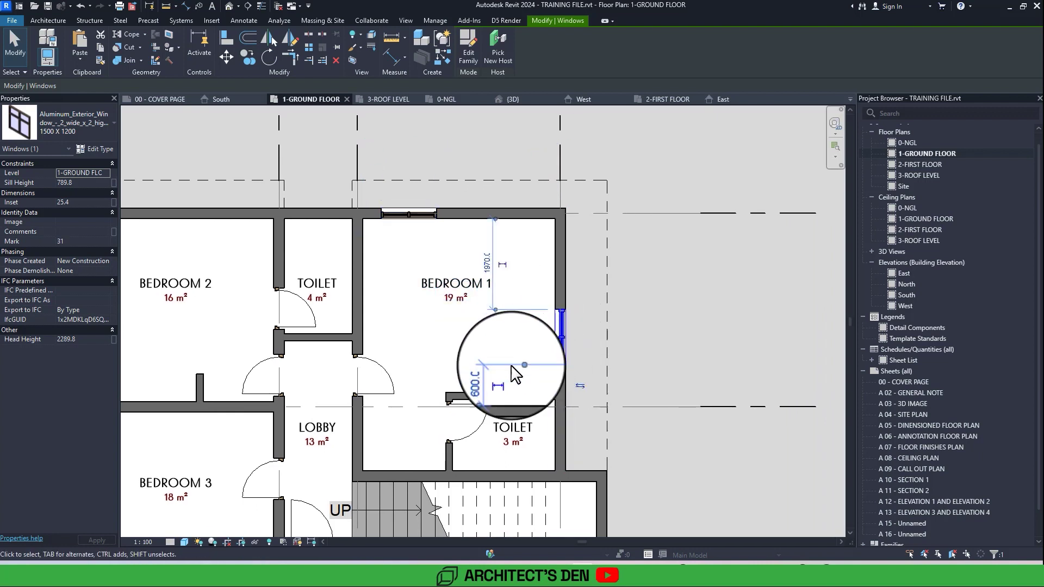
pyautogui.click(484, 380)
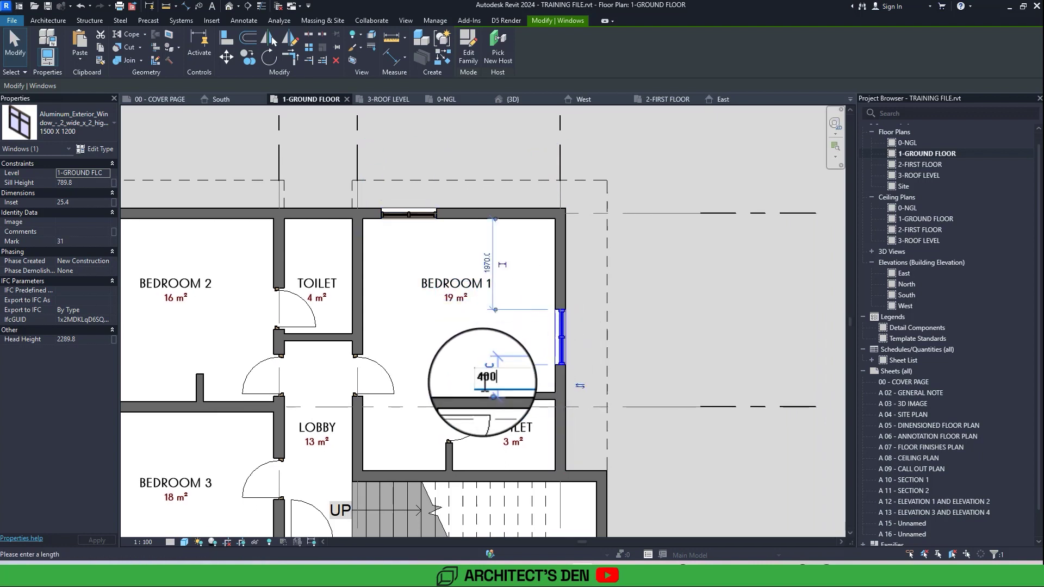
pyautogui.write('400')
pyautogui.press('Return')
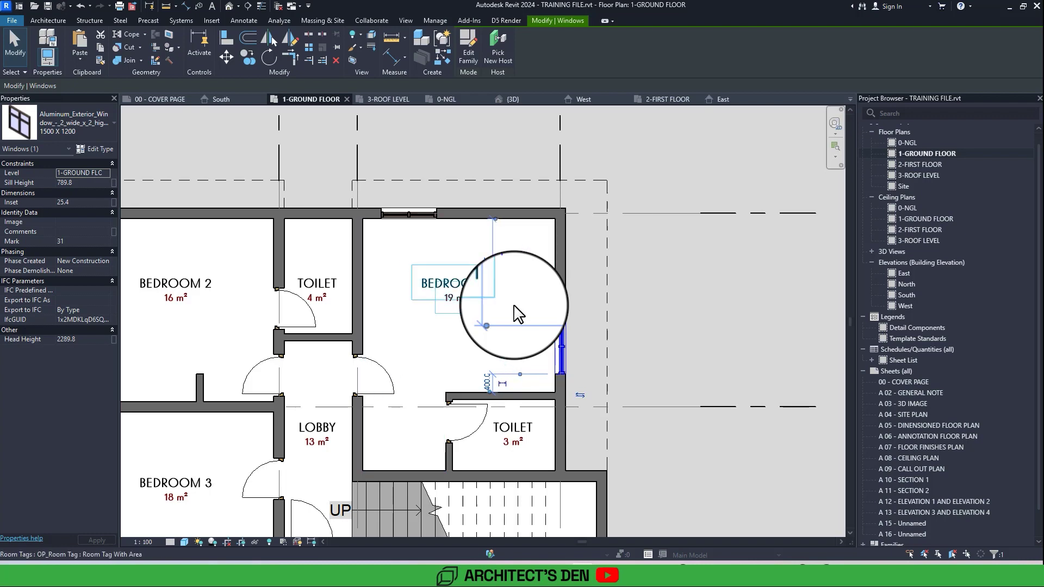
pyautogui.moveTo(518, 315); pyautogui.dragTo(530, 322, button='middle')
pyautogui.moveTo(504, 272); pyautogui.dragTo(507, 298, button='middle')
pyautogui.scroll(3, 492, 275)
pyautogui.click(491, 271)
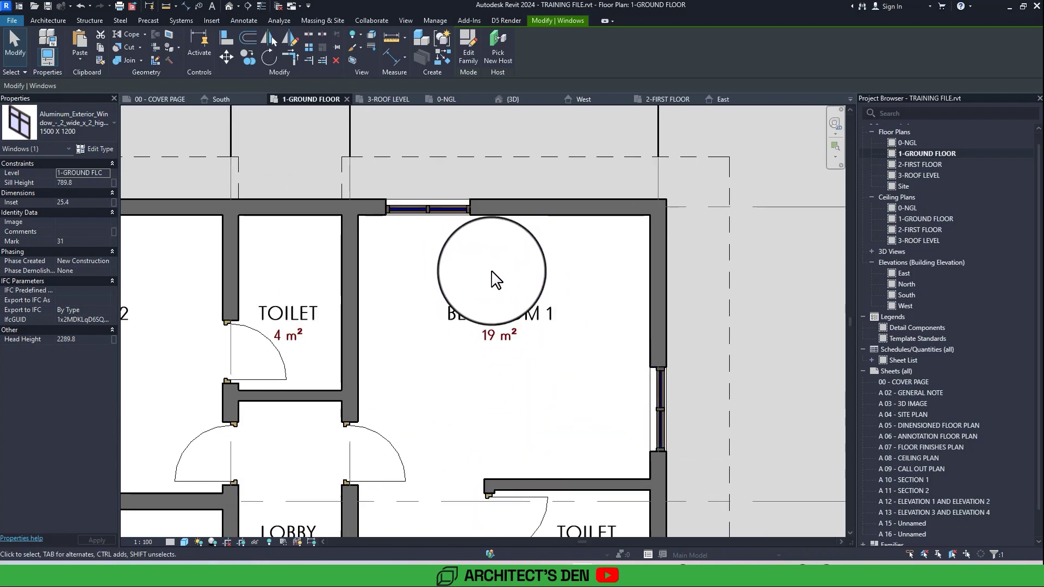
# - Measure the distance from Bedroom 1's north window to the east wall with a temporary aligned dimension
pyautogui.scroll(-1, 490, 270)
pyautogui.scroll(-1, 491, 255)
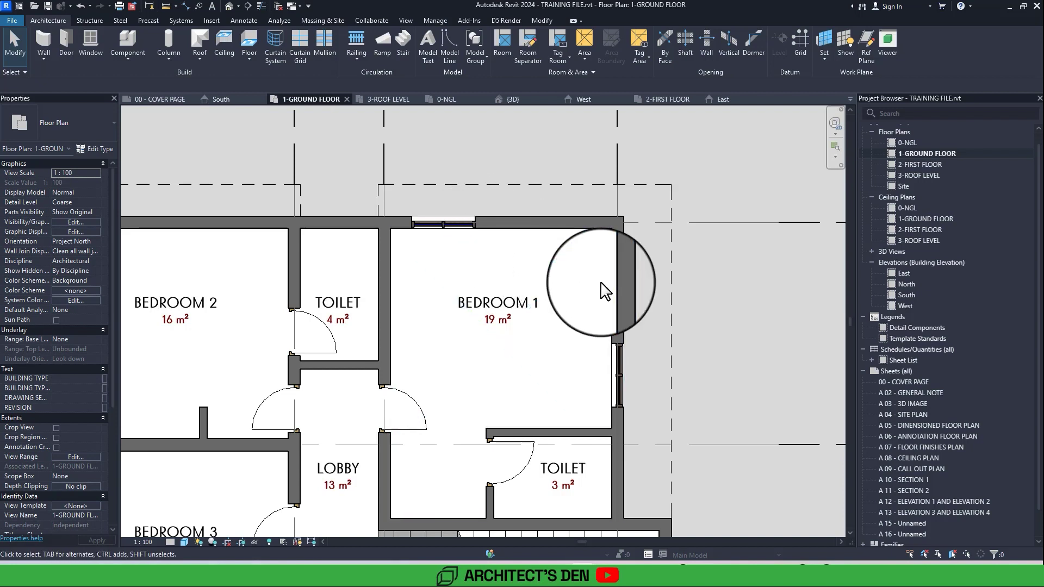
pyautogui.click(542, 20)
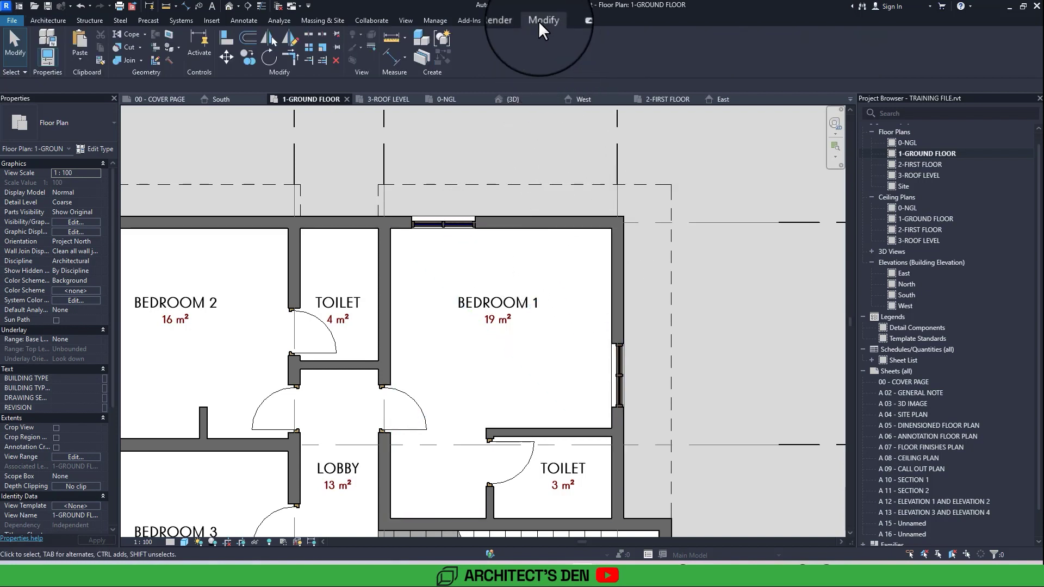
pyautogui.click(383, 57)
pyautogui.click(612, 273)
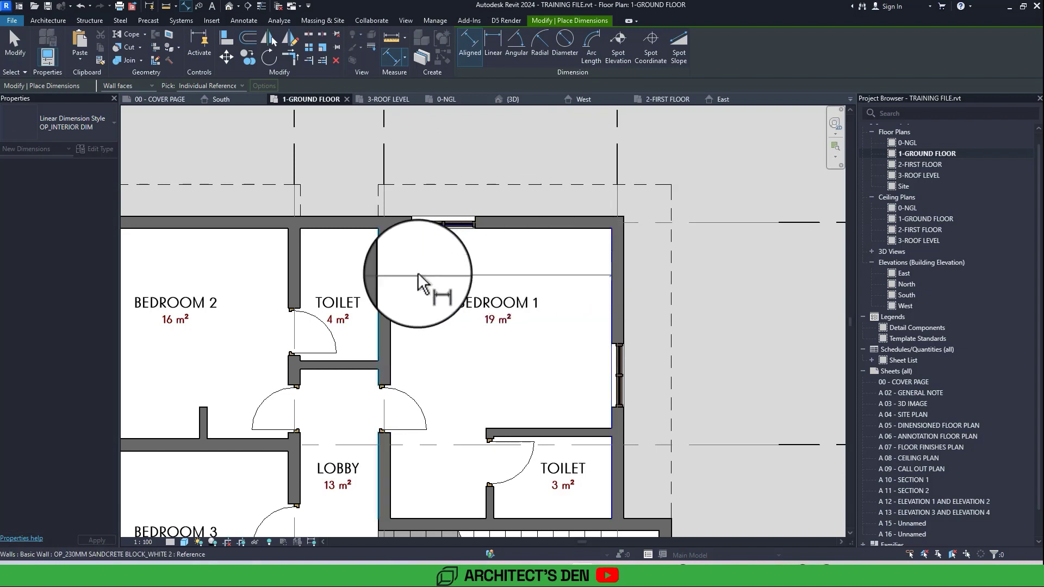
pyautogui.rightClick(466, 267)
pyautogui.click(489, 276)
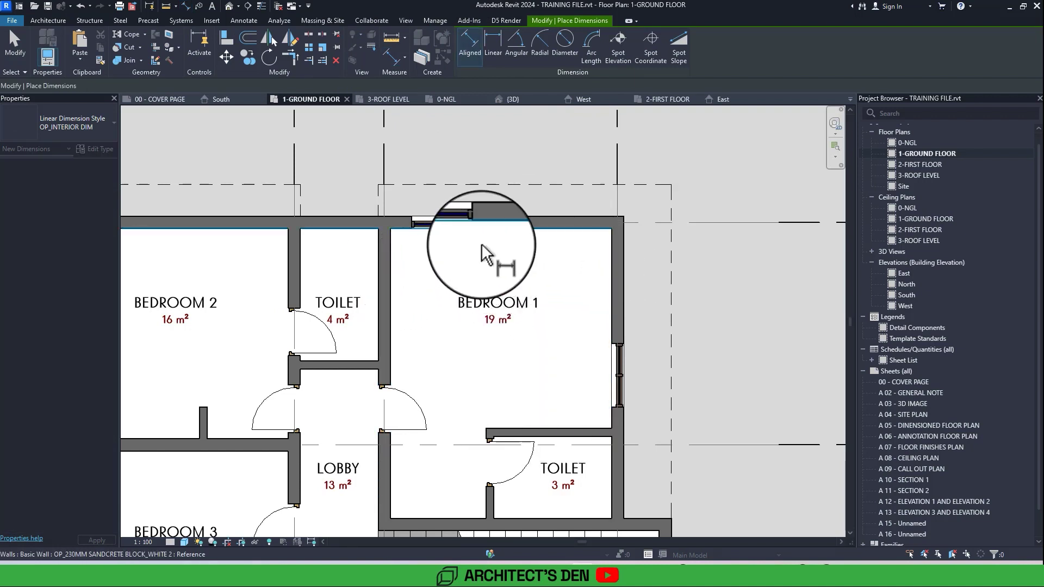
pyautogui.click(475, 223)
pyautogui.click(613, 255)
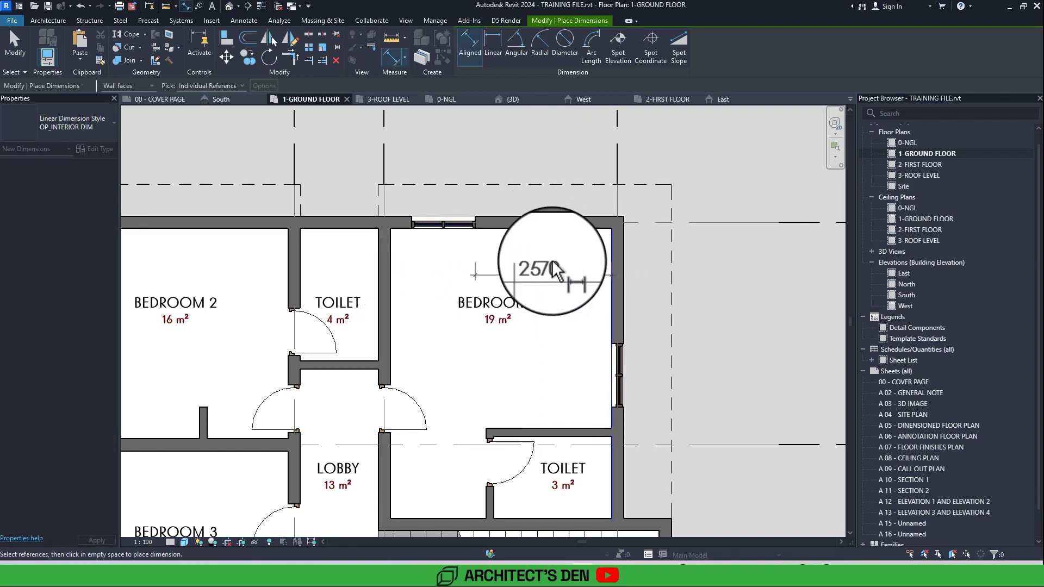
pyautogui.rightClick(523, 266)
pyautogui.click(547, 274)
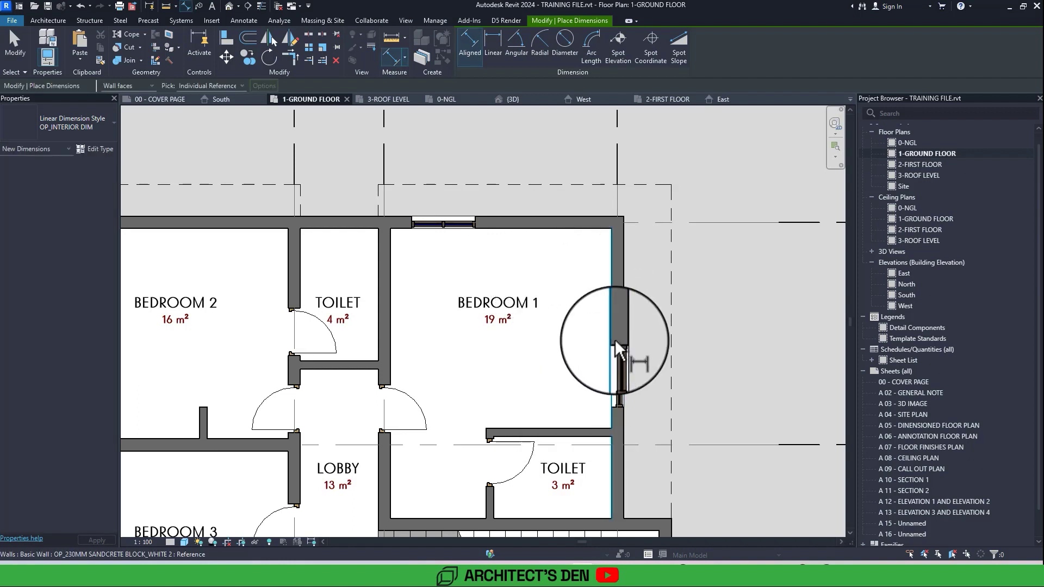
# - Measure the distance from Bedroom 1's east window to the north wall with a temporary aligned dimension
pyautogui.click(615, 339)
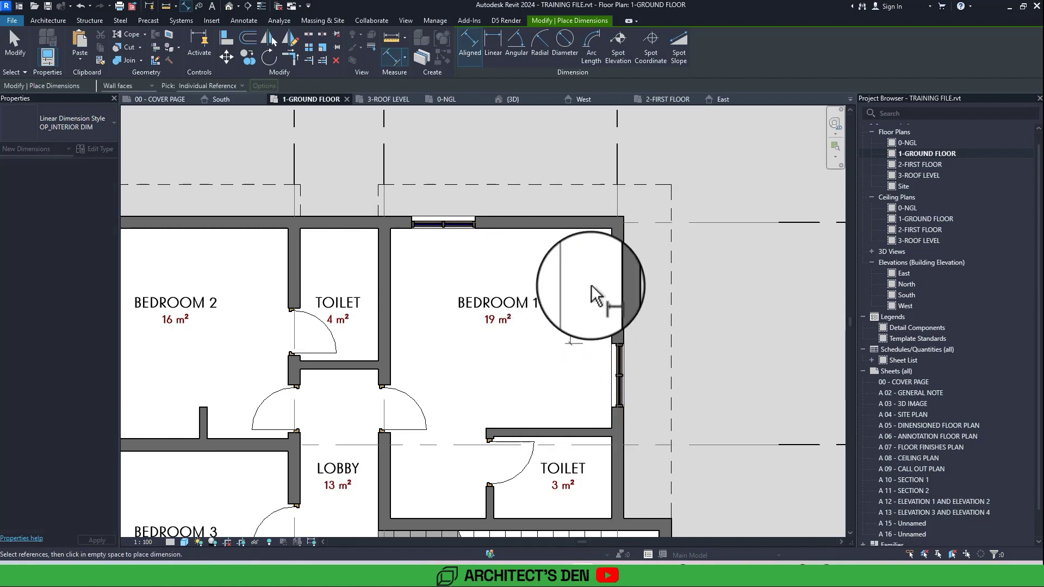
pyautogui.click(566, 231)
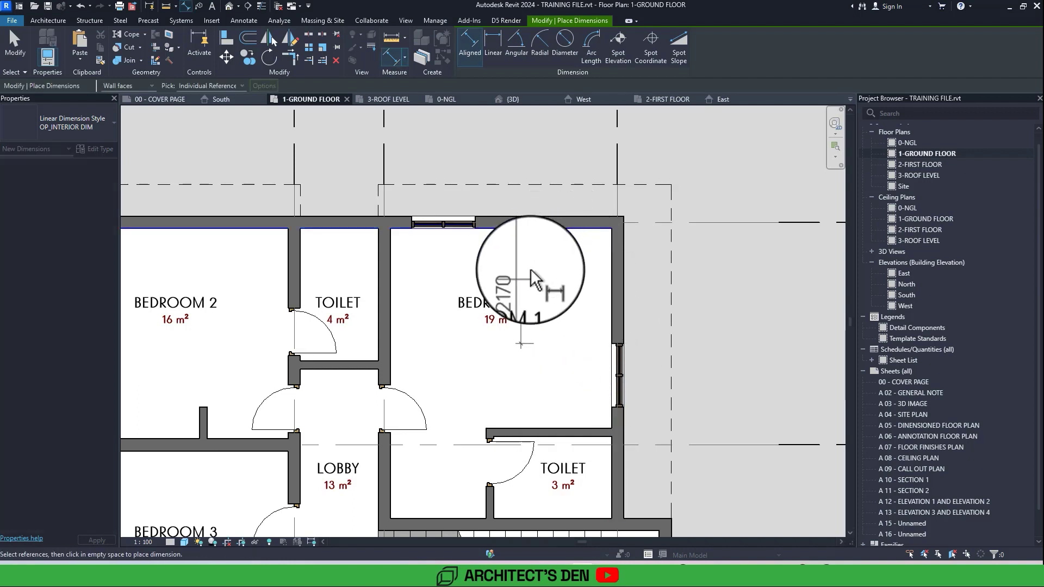
pyautogui.rightClick(532, 280)
pyautogui.click(549, 287)
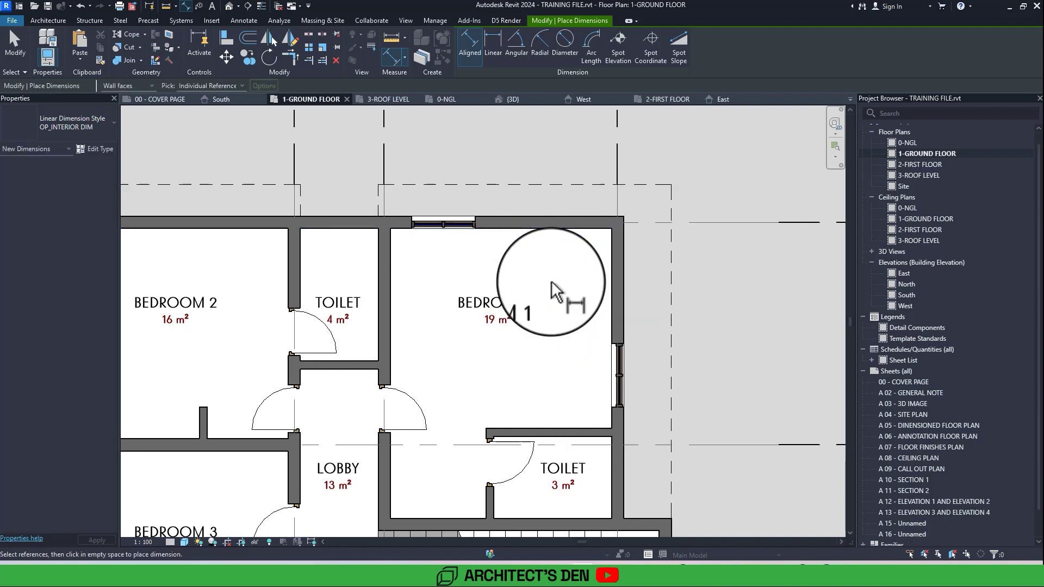
pyautogui.scroll(-1, 563, 288)
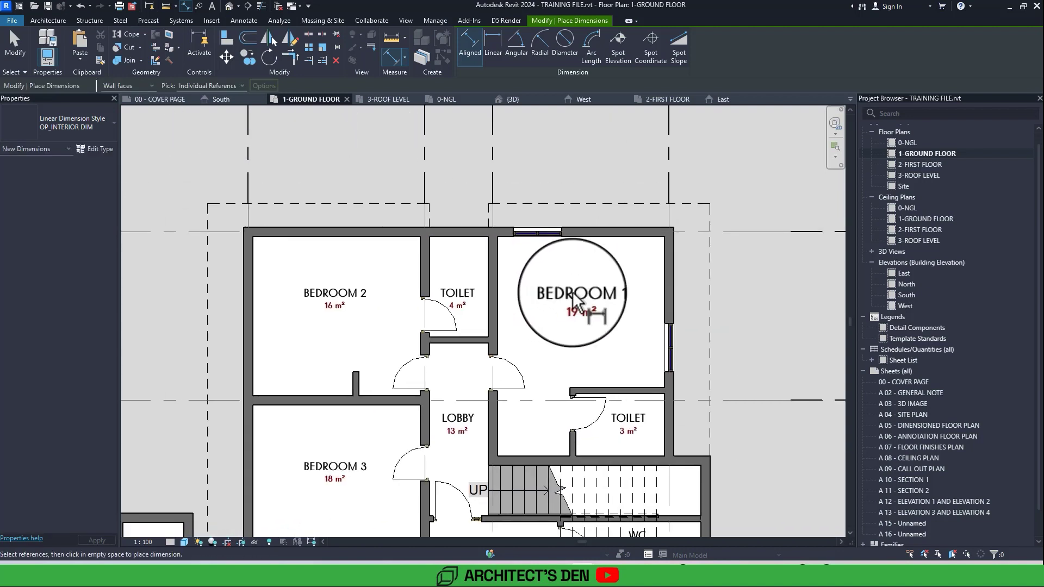
pyautogui.press('Escape')
pyautogui.press('Escape')
# - Place 1500 X 1200 windows in Bedroom 2's north wall, 400 mm from the toilet wall, and west wall, about 700 mm from the Bedroom 3 wall
pyautogui.click(671, 351)
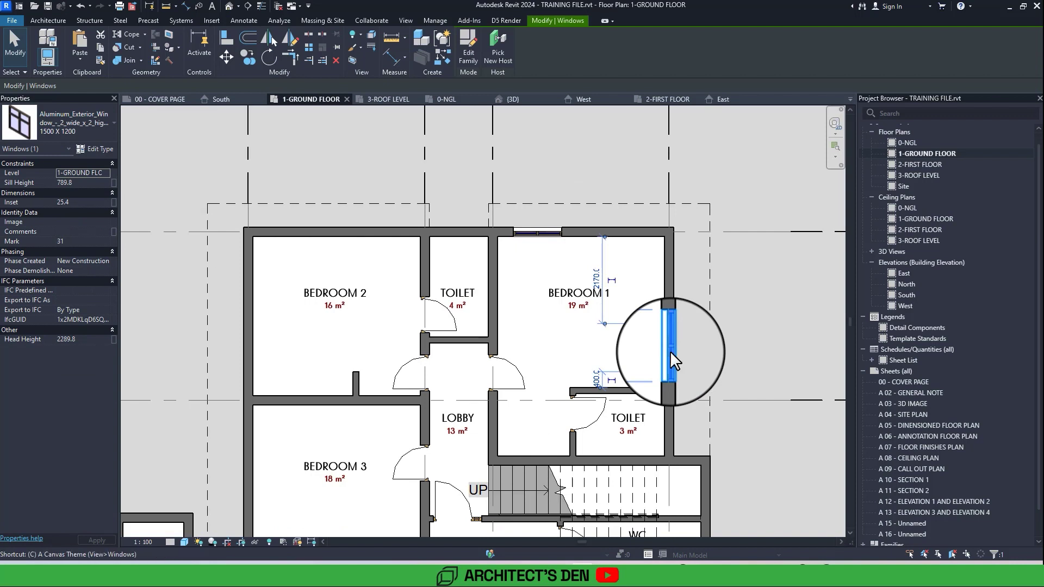
pyautogui.press('s')
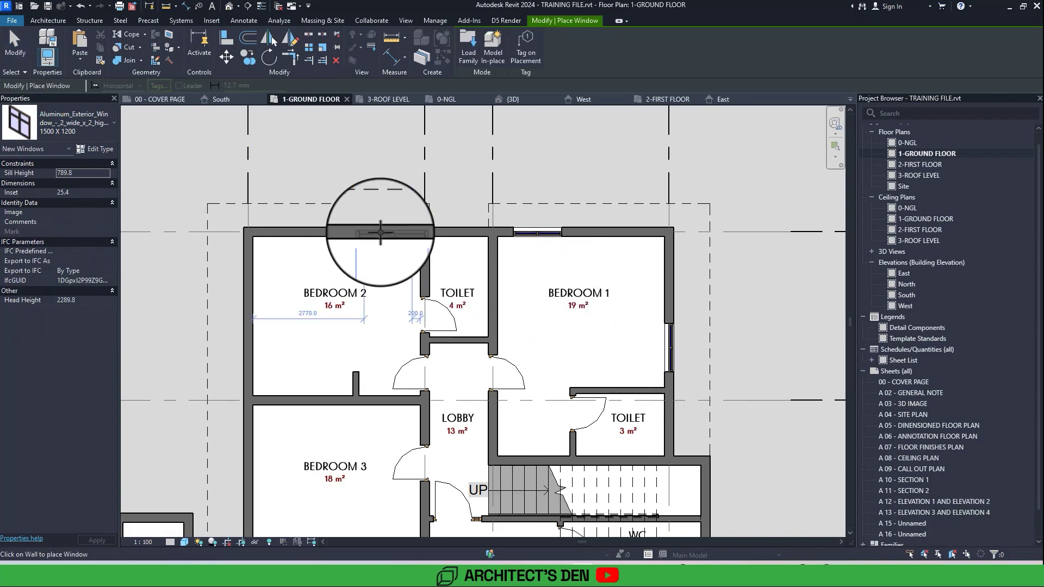
pyautogui.click(380, 233)
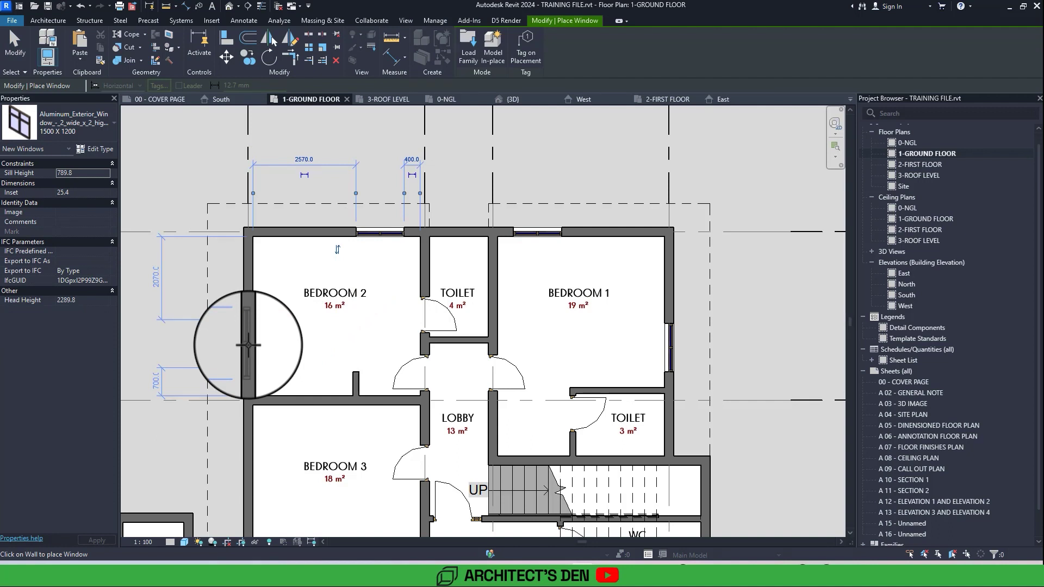
pyautogui.click(248, 344)
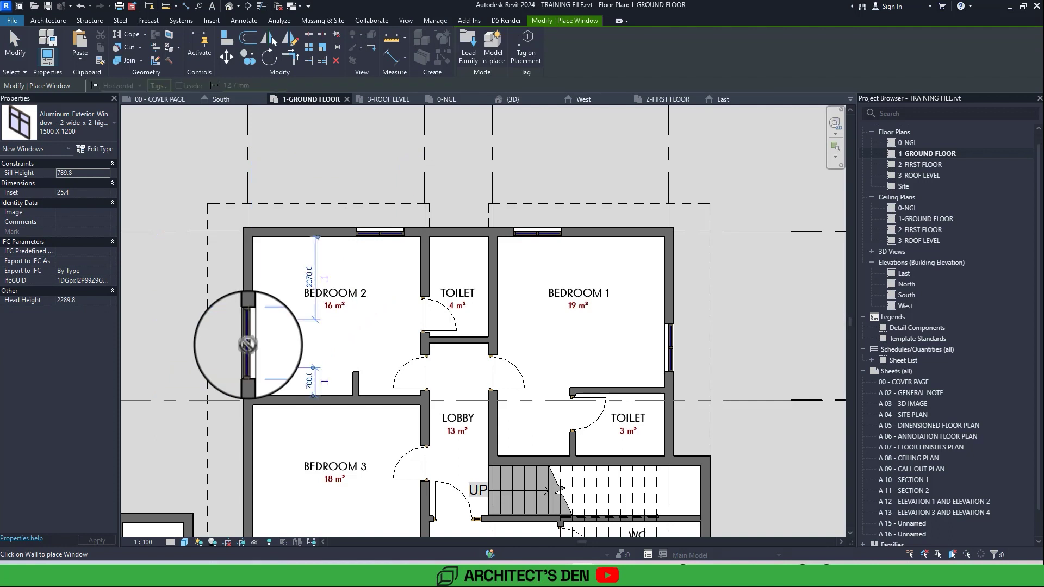
pyautogui.press('Escape')
pyautogui.press('Escape')
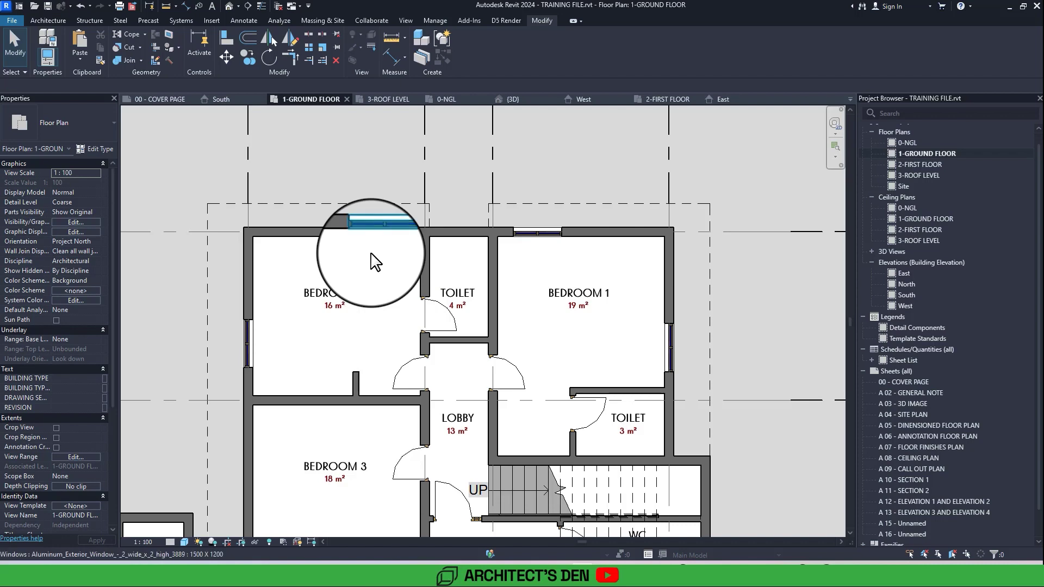
pyautogui.scroll(-3, 375, 261)
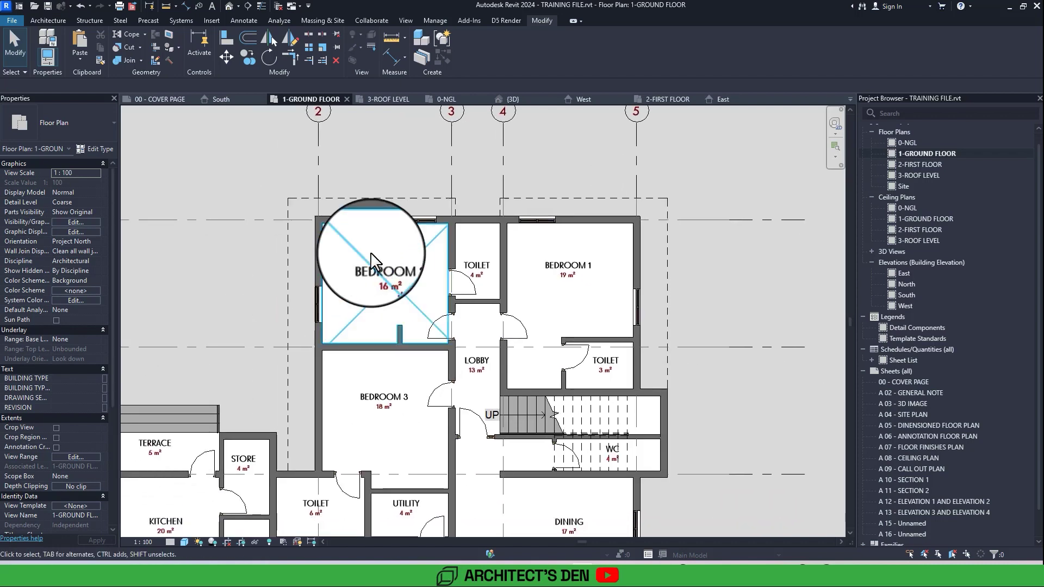
pyautogui.scroll(2, 374, 262)
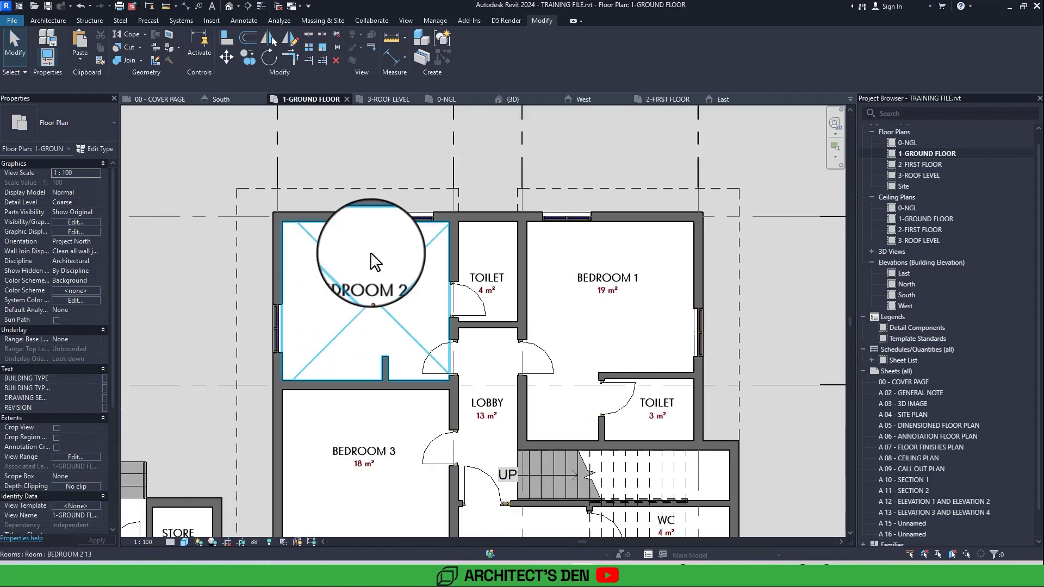
pyautogui.scroll(-4, 375, 262)
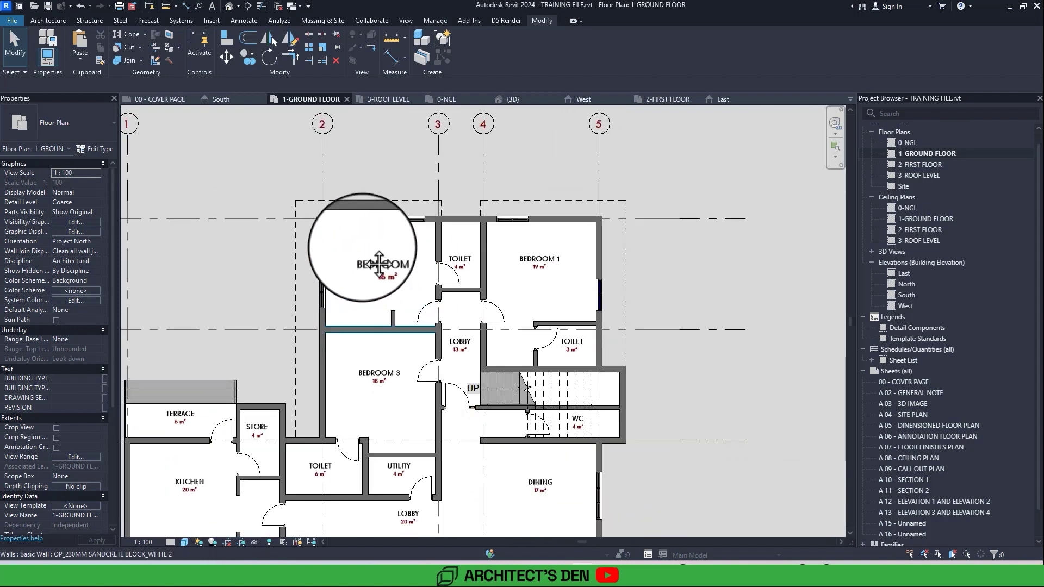
pyautogui.moveTo(379, 264); pyautogui.dragTo(368, 183, button='middle')
pyautogui.click(311, 214)
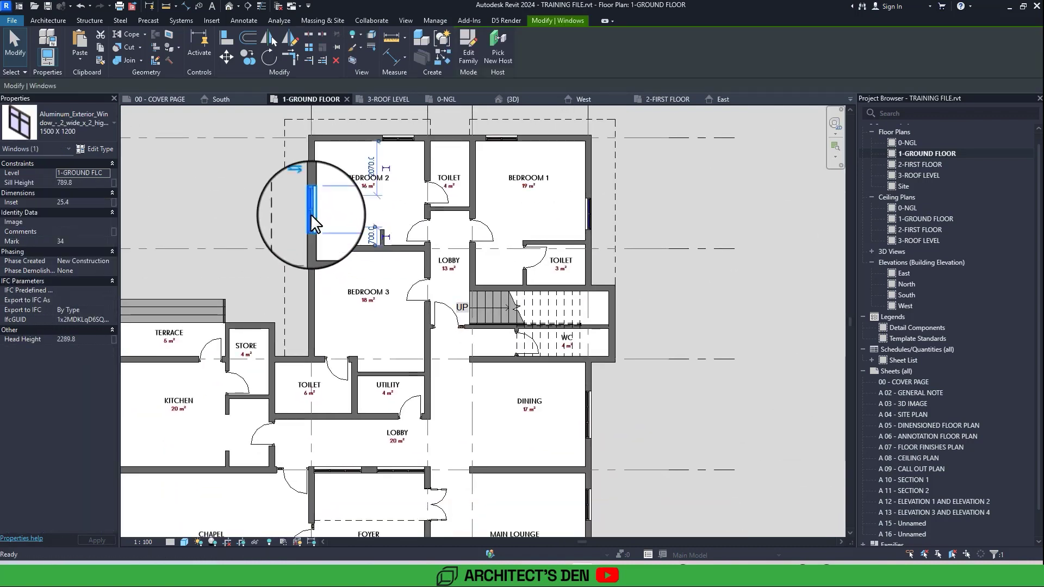
pyautogui.press('c')
pyautogui.press('s')
pyautogui.scroll(4, 305, 305)
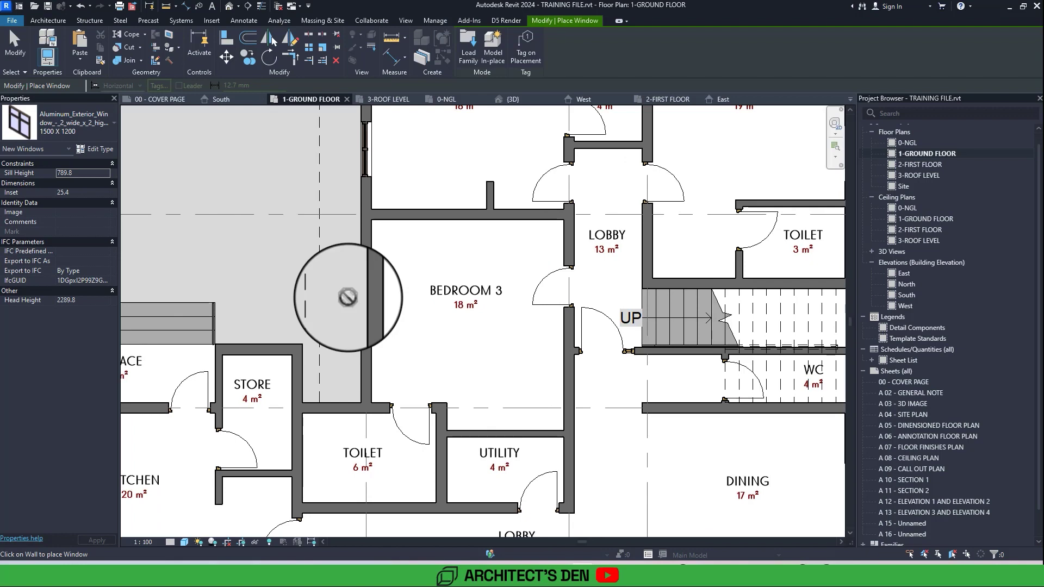
pyautogui.scroll(-2, 348, 297)
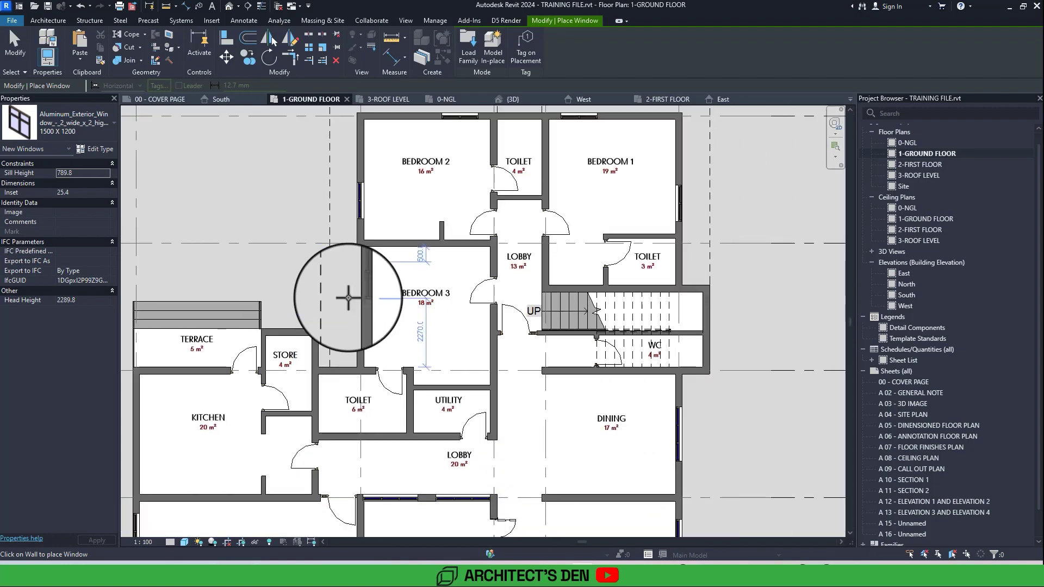
pyautogui.press('Escape')
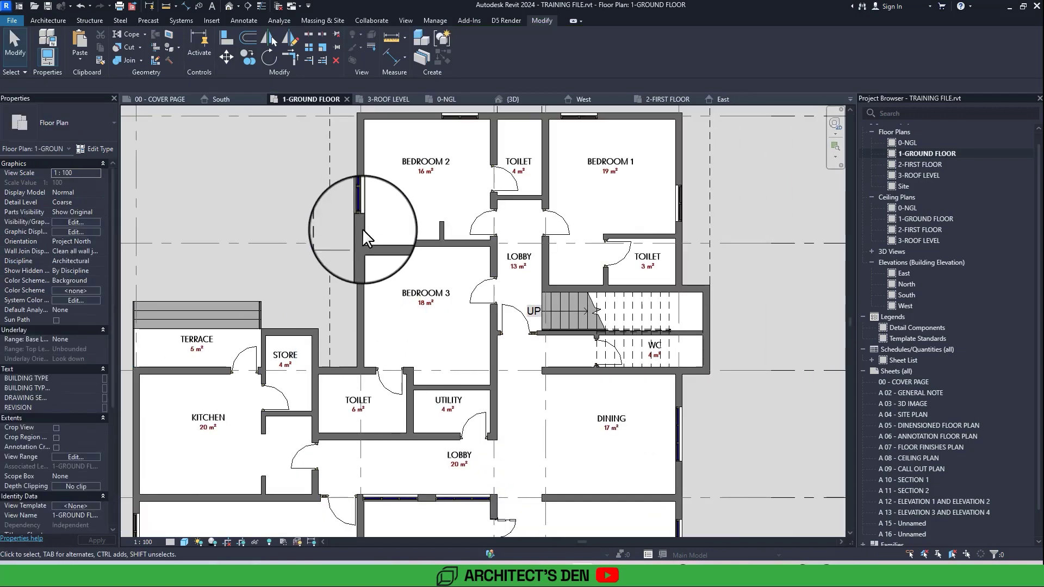
# - Set the head height of the six 1500 X 1200 windows in Bedroom 1, Bedroom 2 and the main lounge's east wall to 400
pyautogui.click(370, 218)
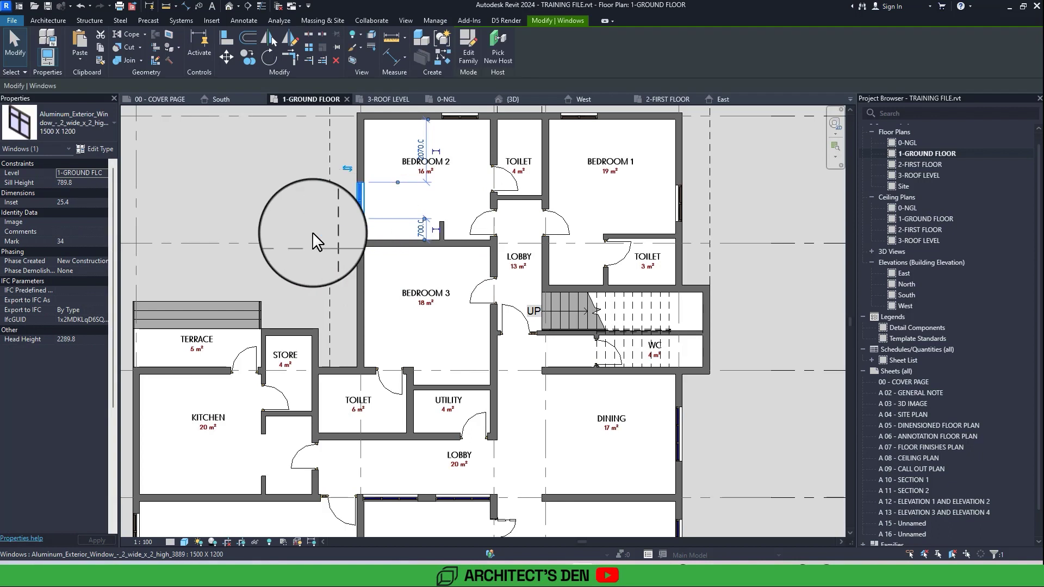
pyautogui.click(66, 339)
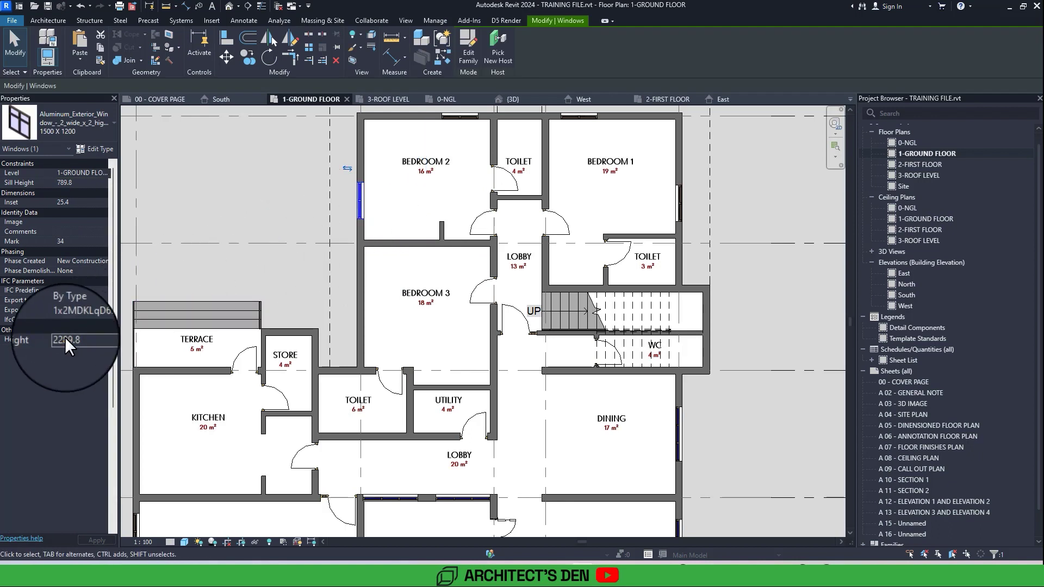
pyautogui.keyDown('ctrl'); pyautogui.click(479, 117); pyautogui.keyUp('ctrl')
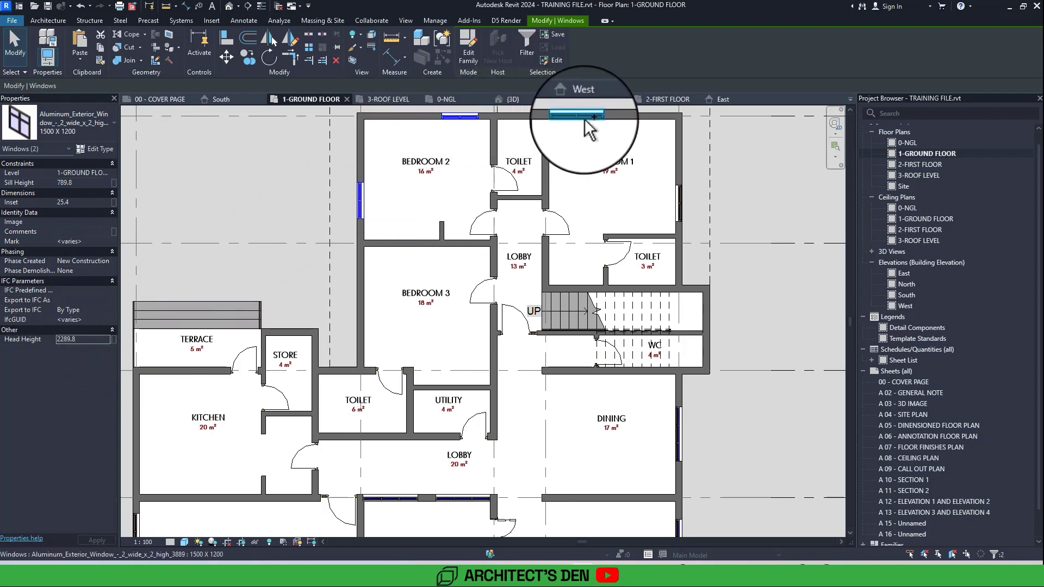
pyautogui.keyDown('ctrl'); pyautogui.click(581, 117); pyautogui.keyUp('ctrl')
pyautogui.keyDown('ctrl'); pyautogui.click(680, 207); pyautogui.keyUp('ctrl')
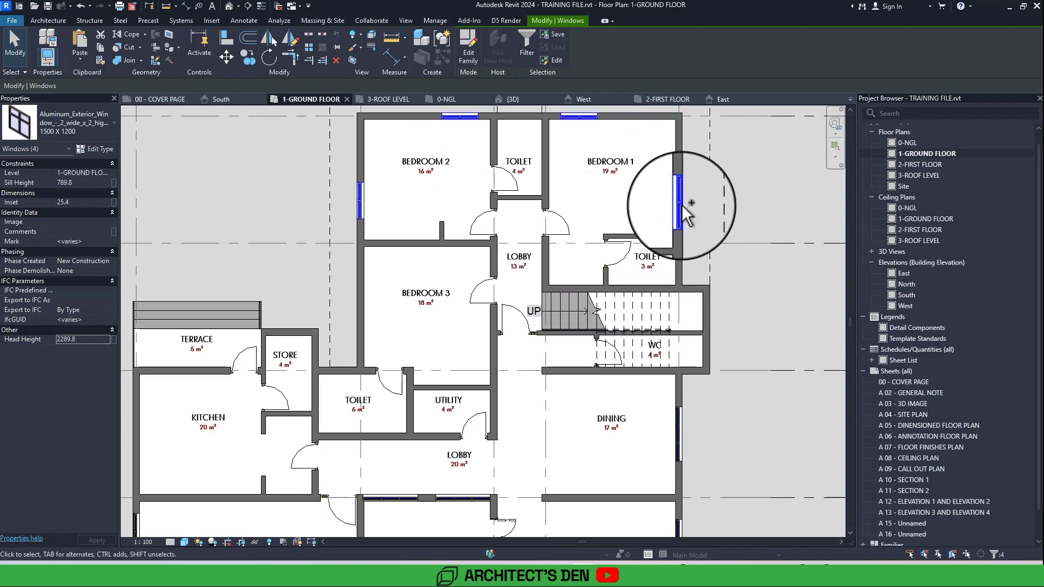
pyautogui.scroll(-4, 682, 206)
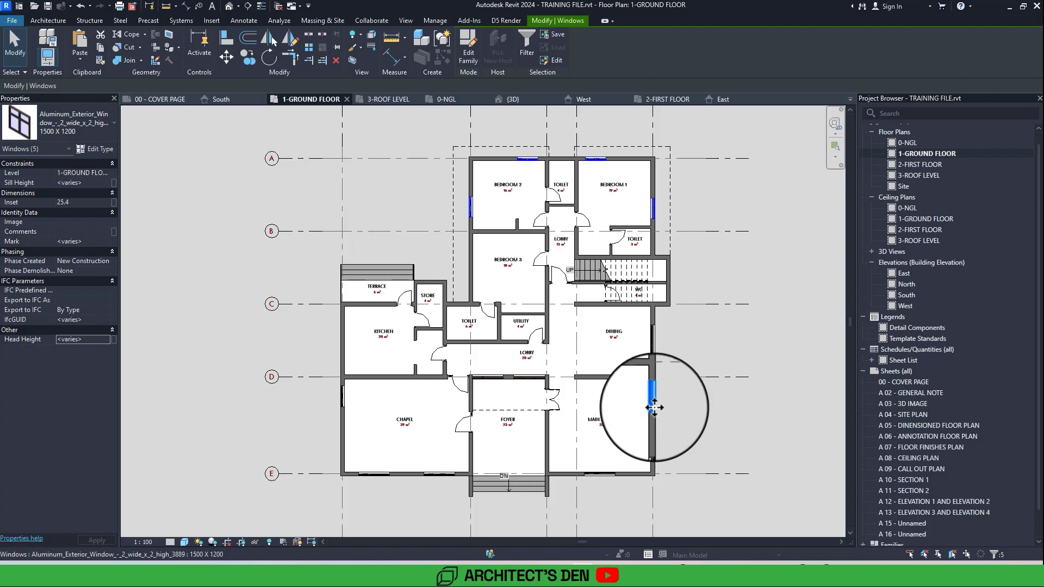
pyautogui.keyDown('ctrl'); pyautogui.click(656, 451); pyautogui.keyUp('ctrl')
pyautogui.click(96, 340)
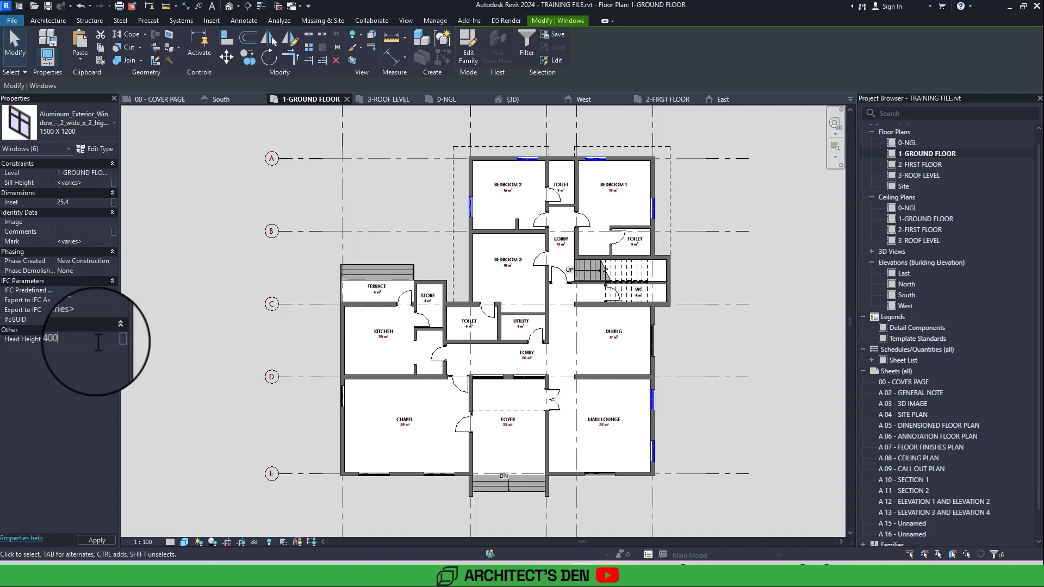
pyautogui.write('400')
pyautogui.click(181, 369)
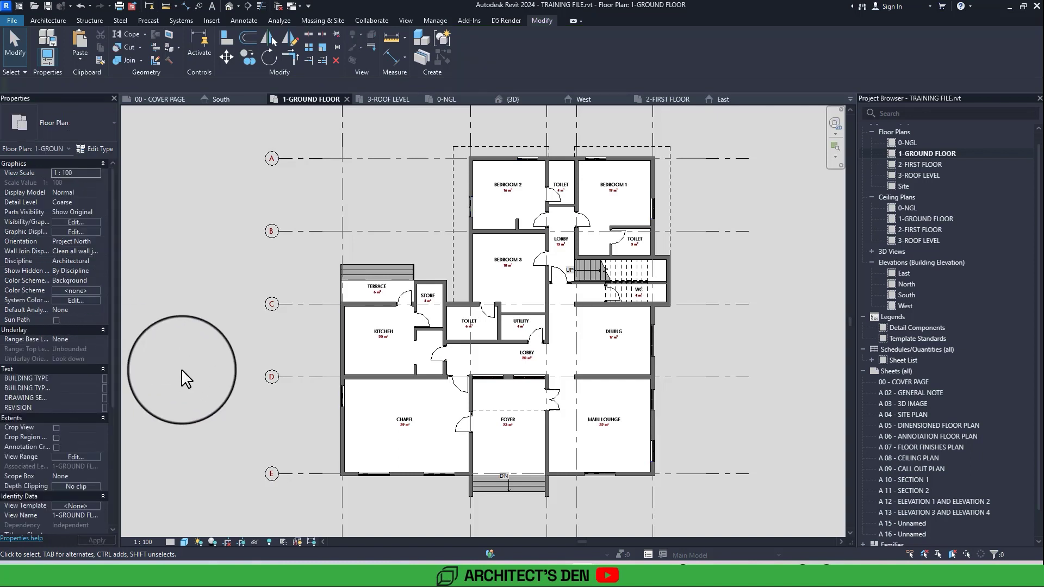
# - Place a window like the dining room's OP_1800_WINDOW in Bedroom 3's west wall, 900 mm from the Bedroom 2 wall
pyautogui.scroll(3, 469, 250)
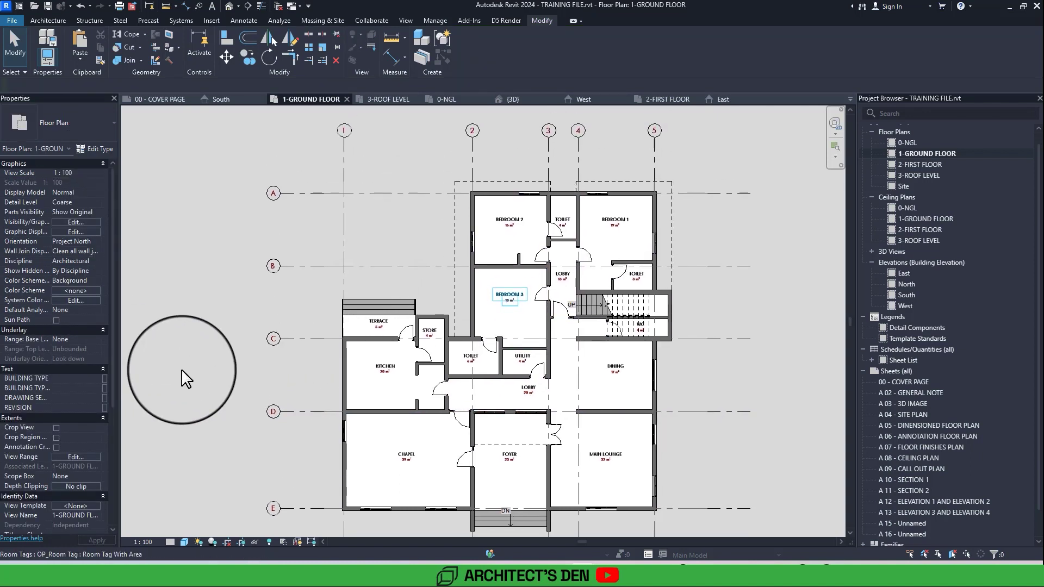
pyautogui.scroll(2, 474, 301)
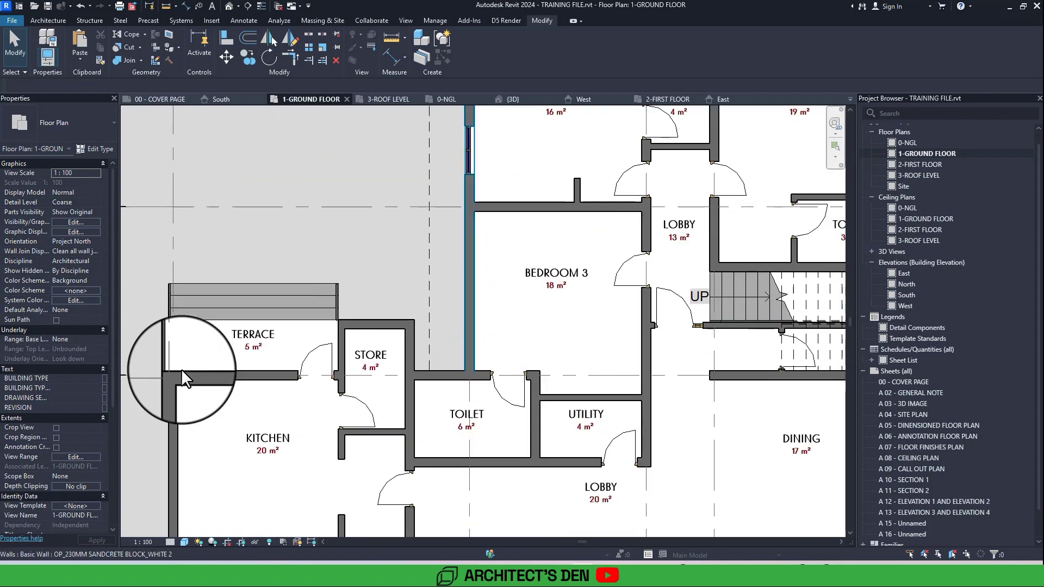
pyautogui.scroll(-2, 483, 252)
pyautogui.click(752, 391)
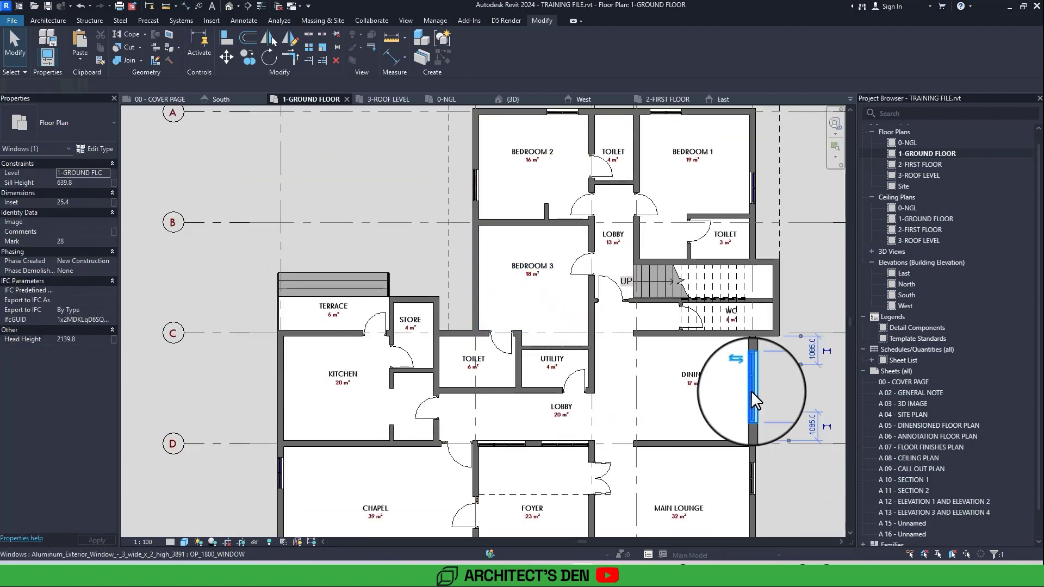
pyautogui.press('c')
pyautogui.press('s')
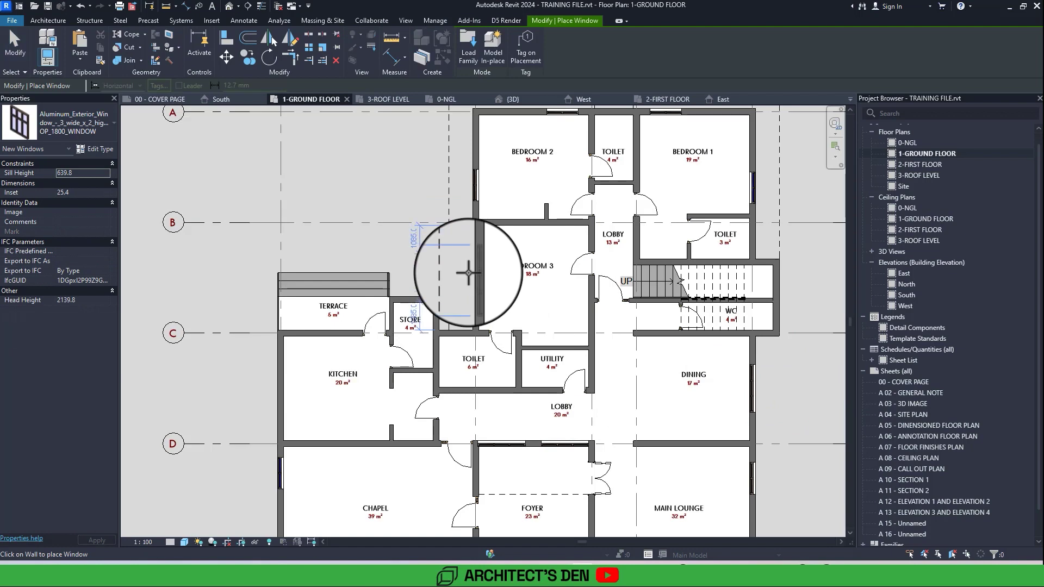
pyautogui.scroll(2, 468, 273)
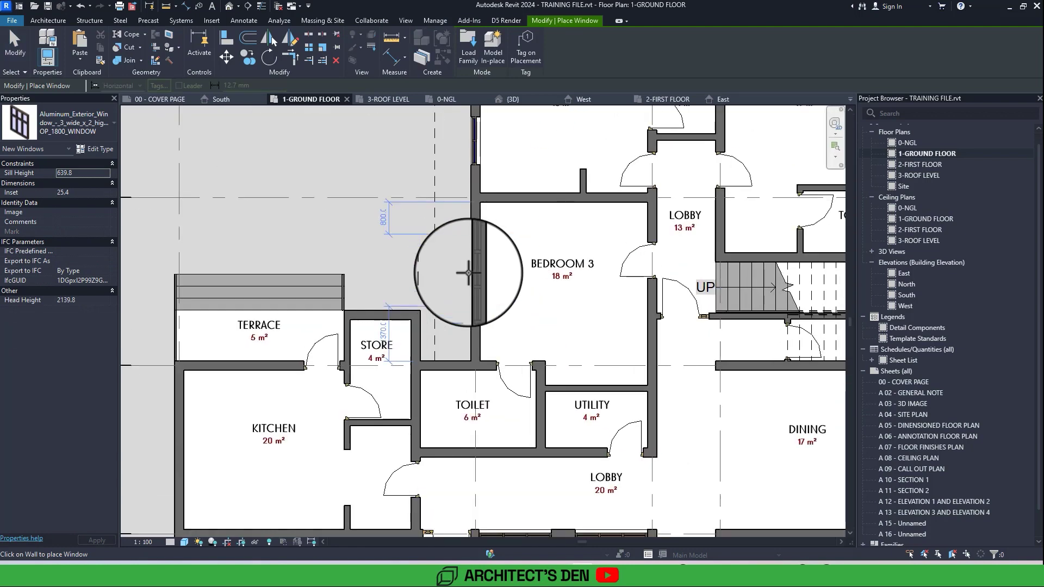
pyautogui.click(467, 272)
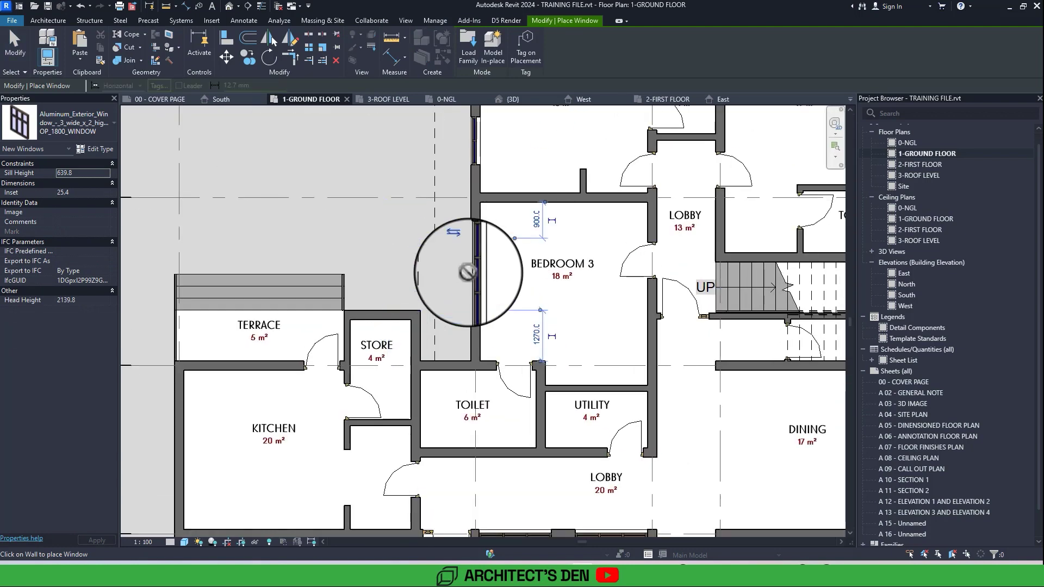
pyautogui.scroll(-3, 467, 271)
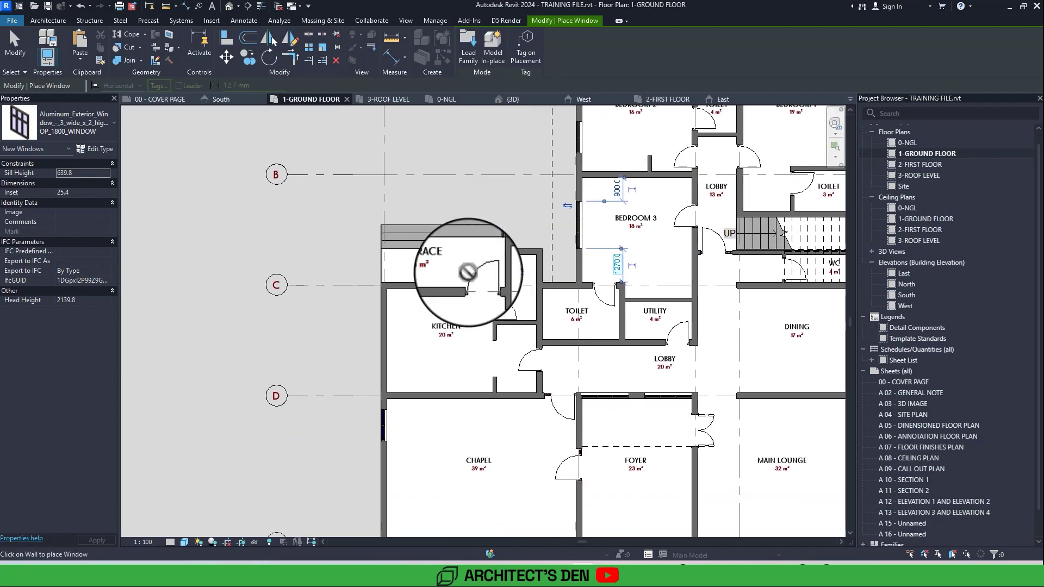
pyautogui.moveTo(468, 272); pyautogui.dragTo(494, 225, button='middle')
pyautogui.scroll(-5, 469, 270)
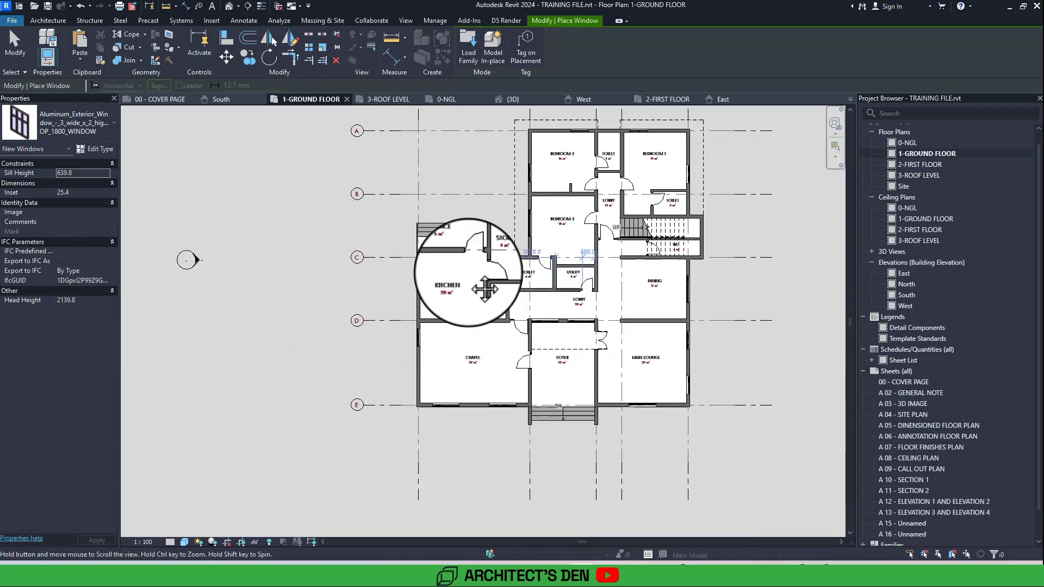
pyautogui.scroll(3, 469, 271)
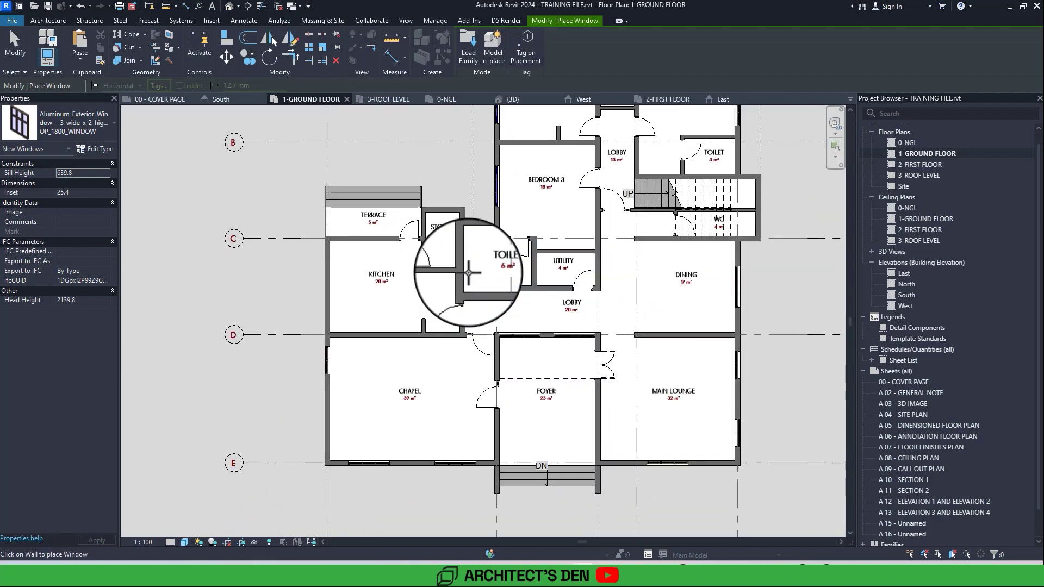
pyautogui.moveTo(469, 271); pyautogui.dragTo(448, 352, button='middle')
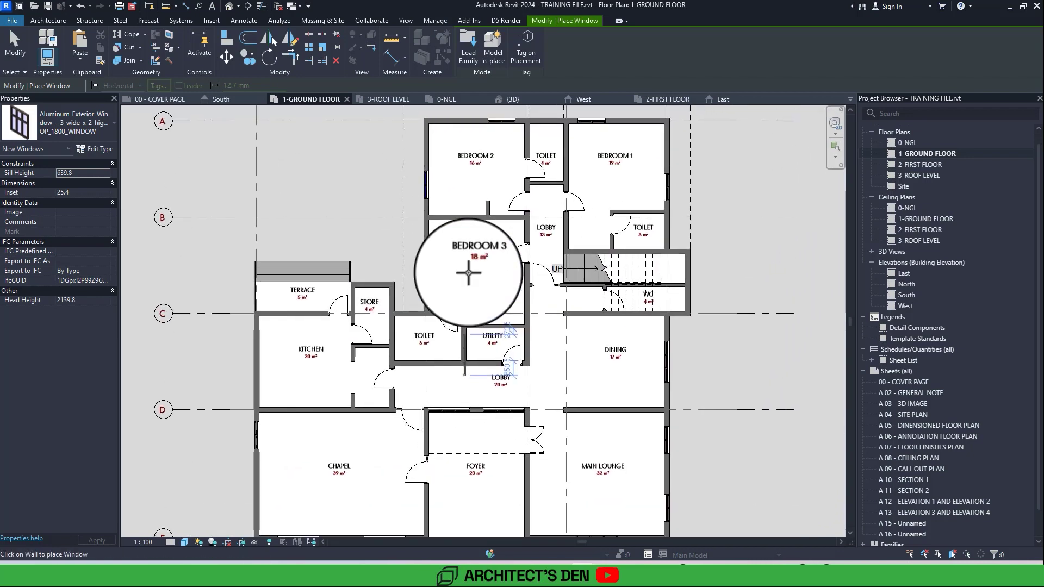
pyautogui.press('Escape')
# - Place another OP_1800_WINDOW in the kitchen wall facing the terrace, centred about 600 mm from the west wall and from the door
pyautogui.moveTo(468, 272); pyautogui.dragTo(458, 343, button='middle')
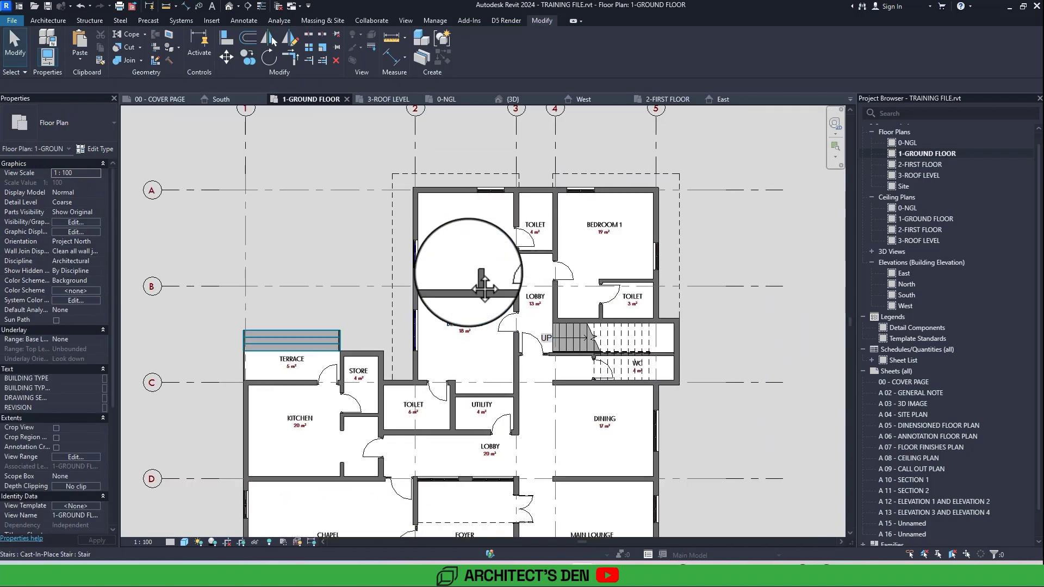
pyautogui.moveTo(468, 272); pyautogui.dragTo(532, 189, button='middle')
pyautogui.scroll(1, 469, 273)
pyautogui.scroll(-1, 468, 274)
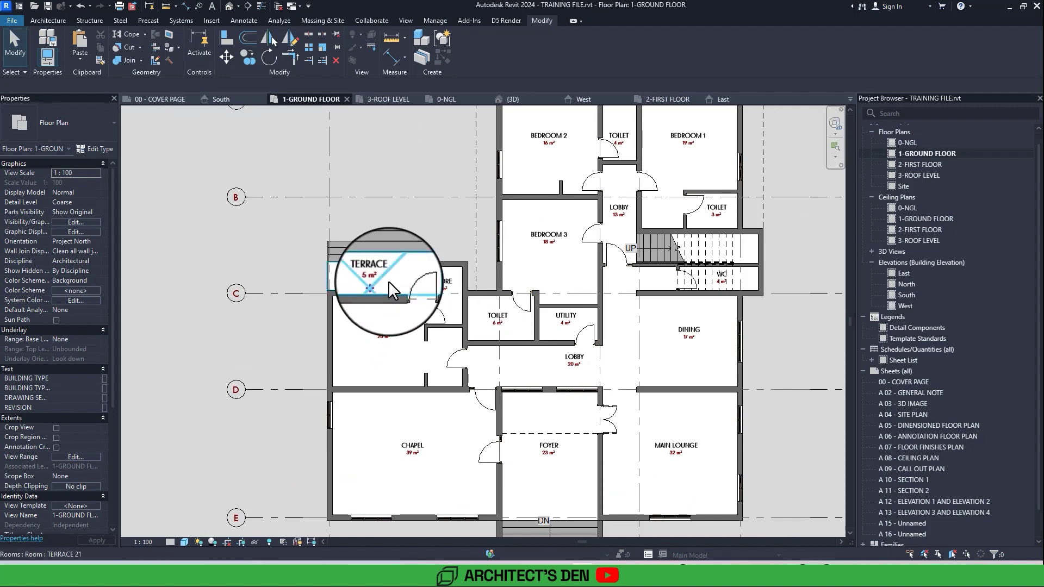
pyautogui.scroll(1, 387, 282)
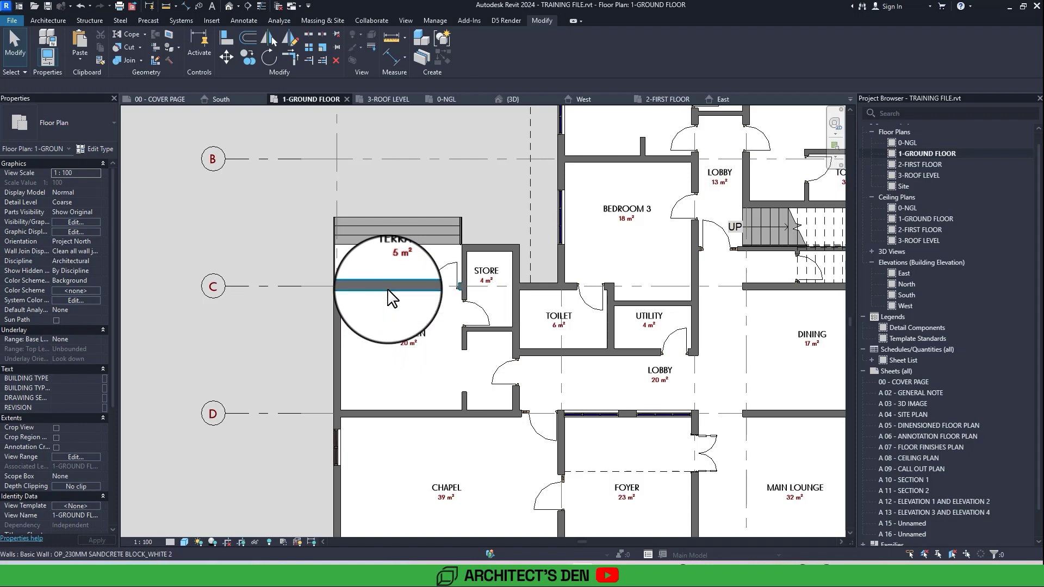
pyautogui.scroll(-1, 391, 298)
pyautogui.scroll(2, 389, 300)
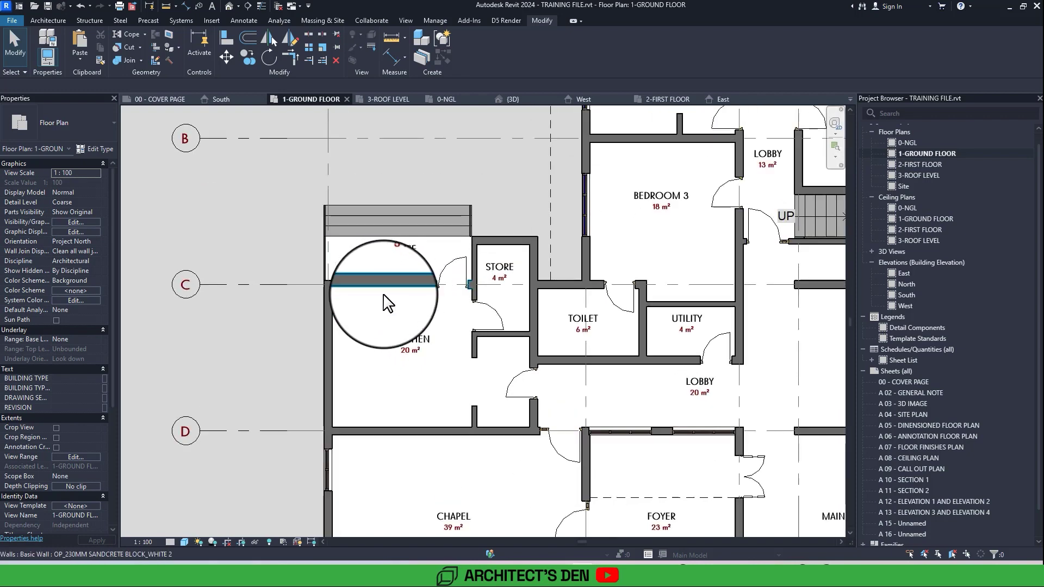
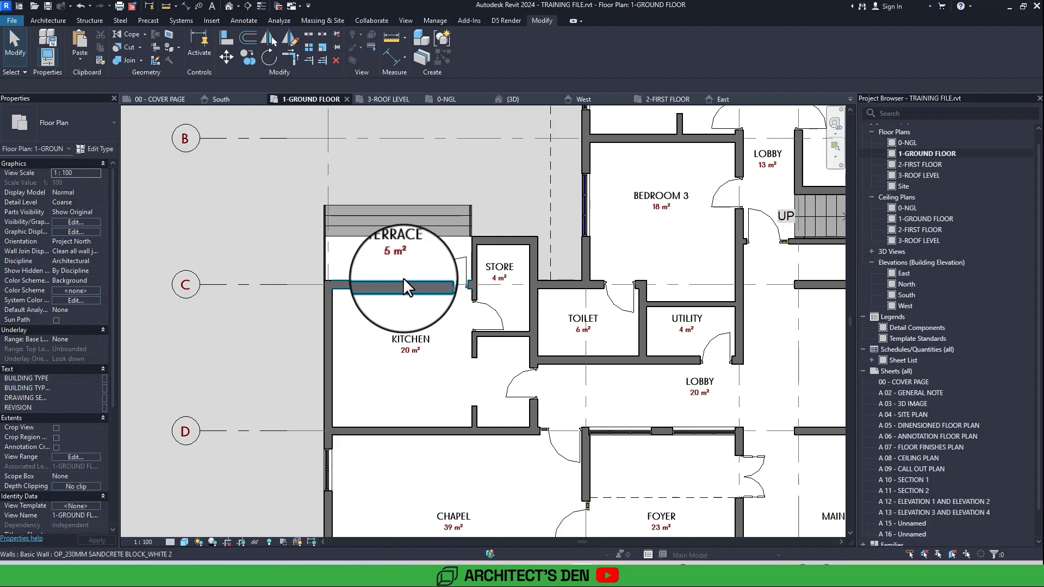
pyautogui.scroll(-3, 403, 277)
pyautogui.click(533, 238)
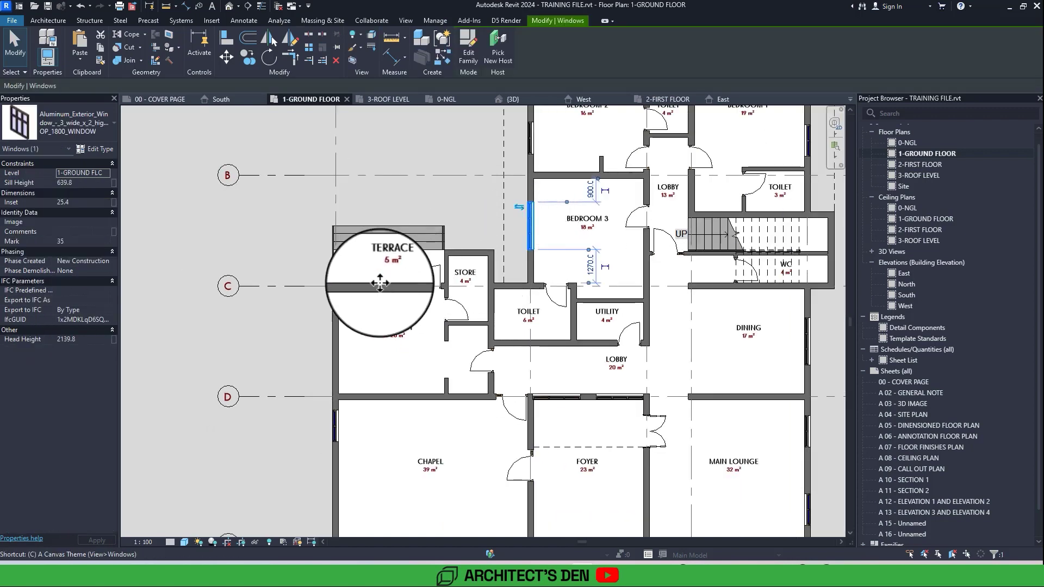
pyautogui.press('c')
pyautogui.press('s')
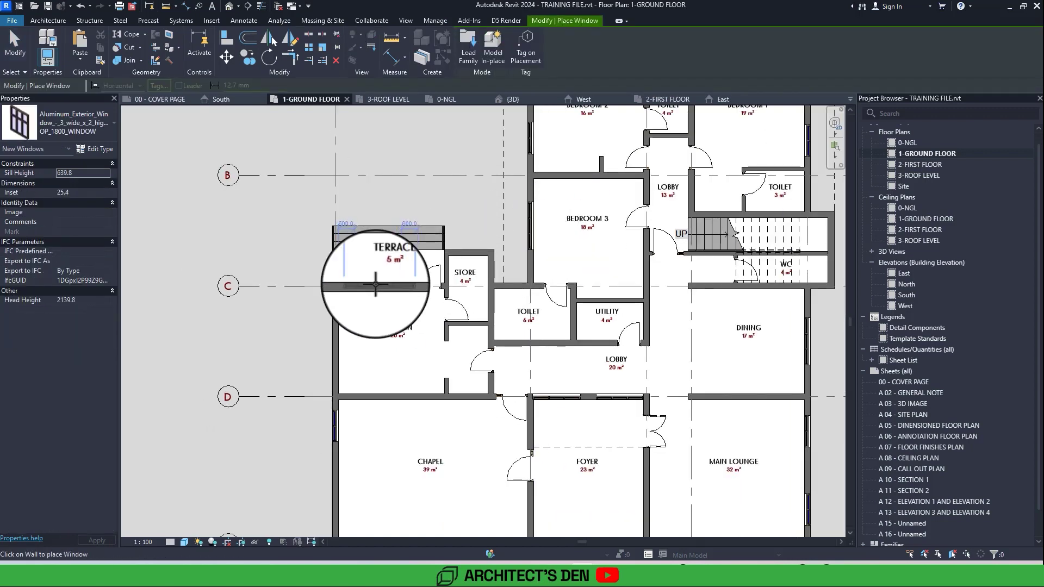
pyautogui.scroll(2, 376, 284)
pyautogui.click(375, 285)
pyautogui.press('Escape')
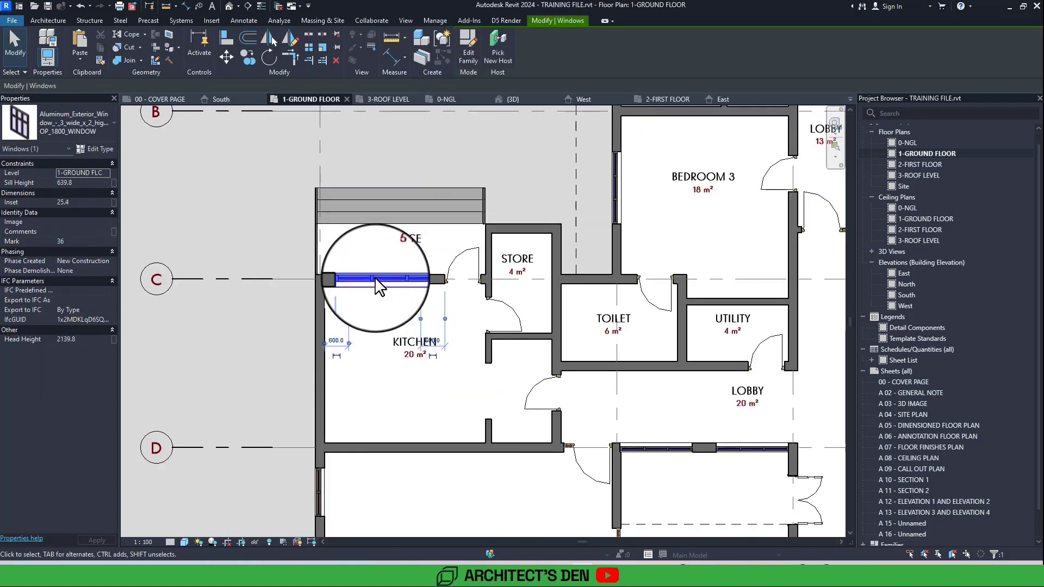
# - Duplicate the type of the kitchen window facing the terrace under the name OP_1800_KIT_WINDOW
pyautogui.click(98, 149)
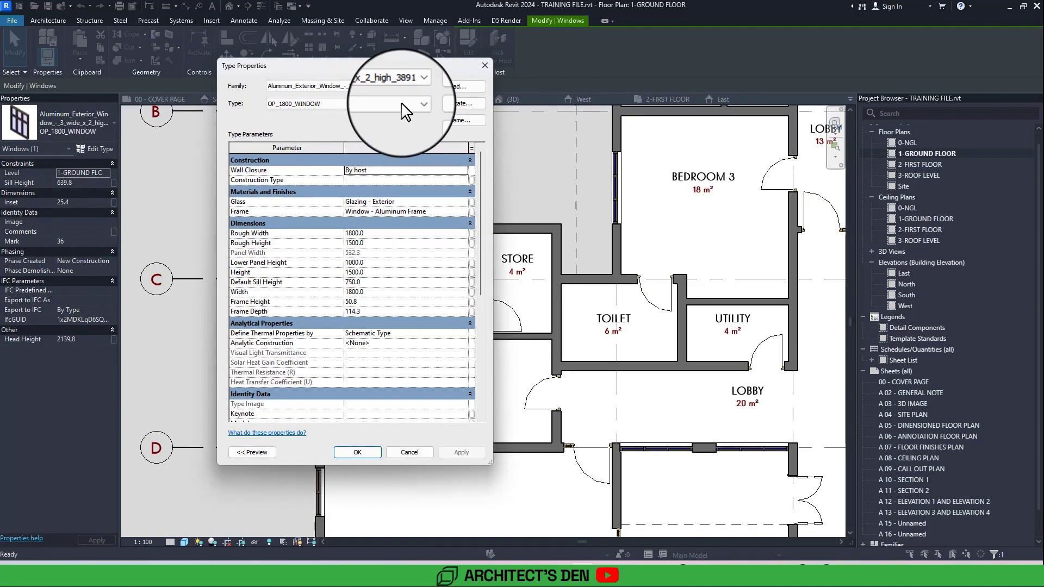
pyautogui.click(454, 103)
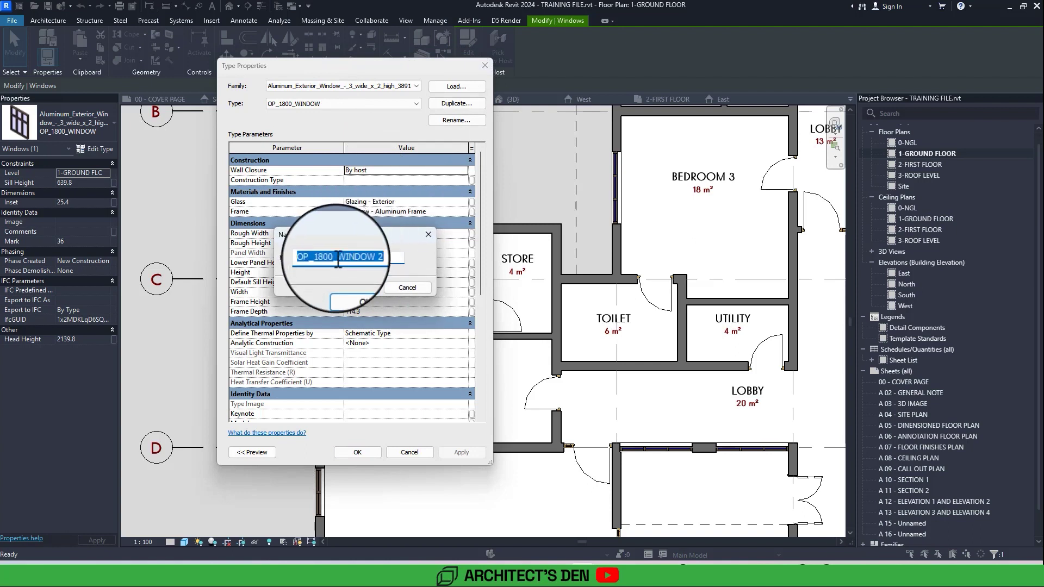
pyautogui.moveTo(366, 258); pyautogui.dragTo(396, 256)
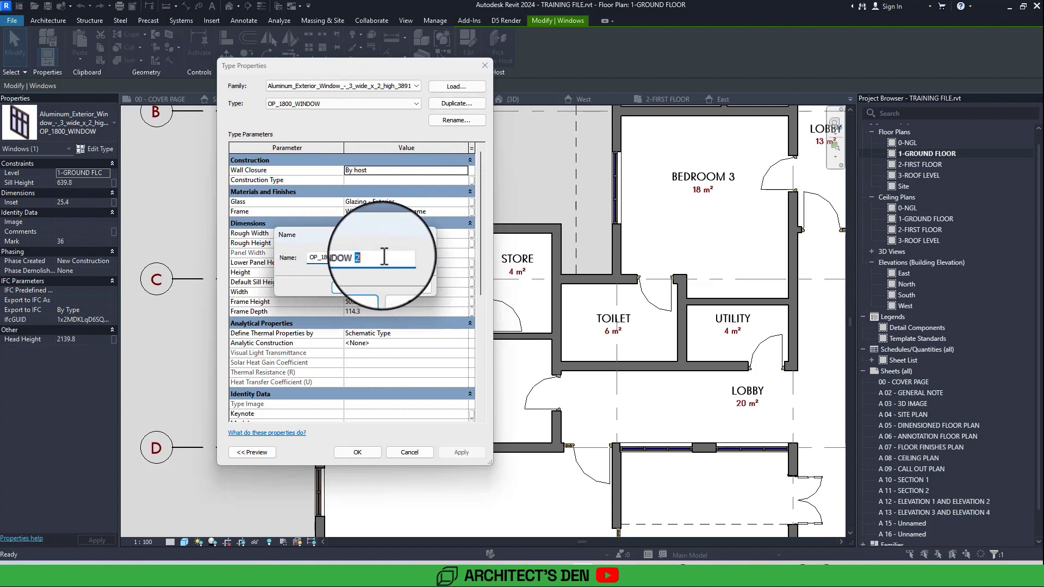
pyautogui.click(340, 261)
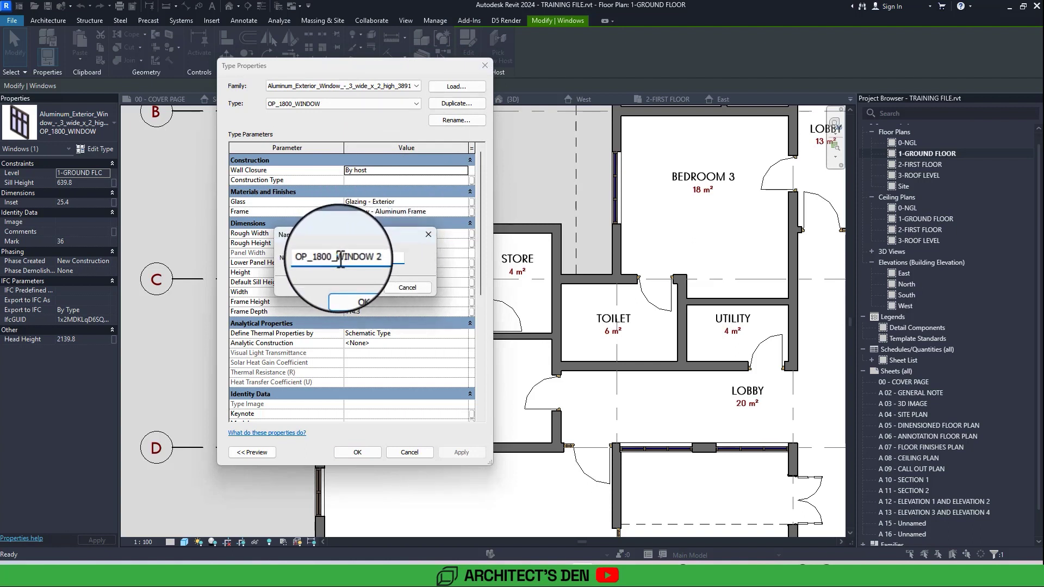
pyautogui.write('KITC')
pyautogui.moveTo(376, 257); pyautogui.dragTo(405, 257)
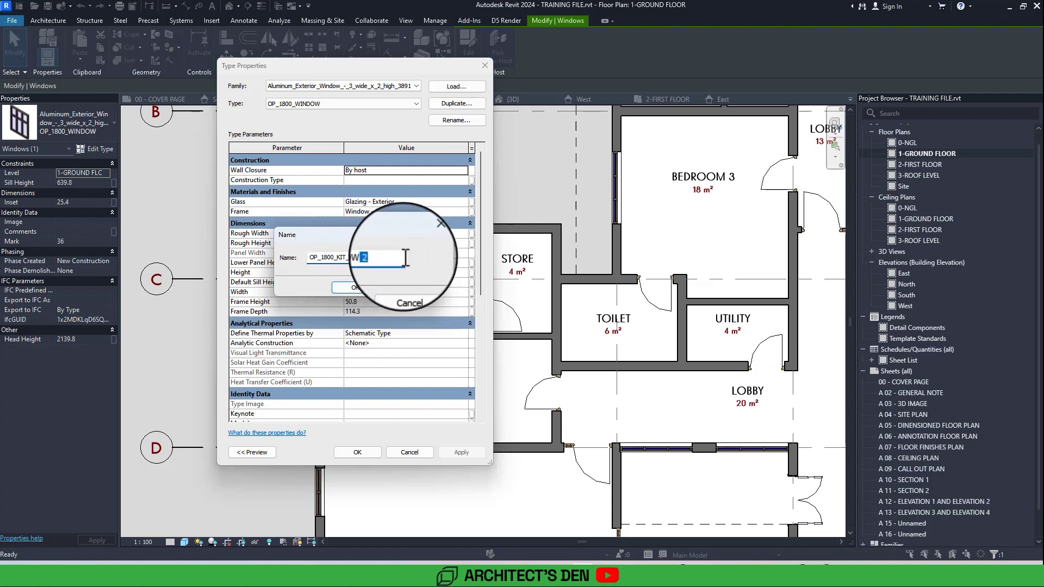
pyautogui.write('INDOW')
pyautogui.click(355, 286)
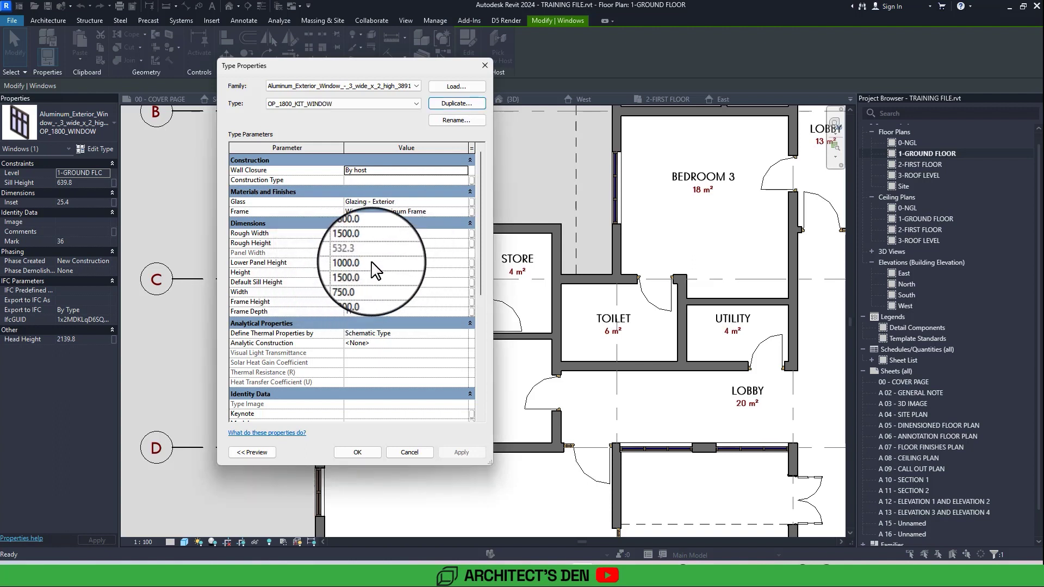
# - Set the kitchen window type's rough height to 1200 and reduce its lower panel height
pyautogui.click(385, 243)
pyautogui.write('2')
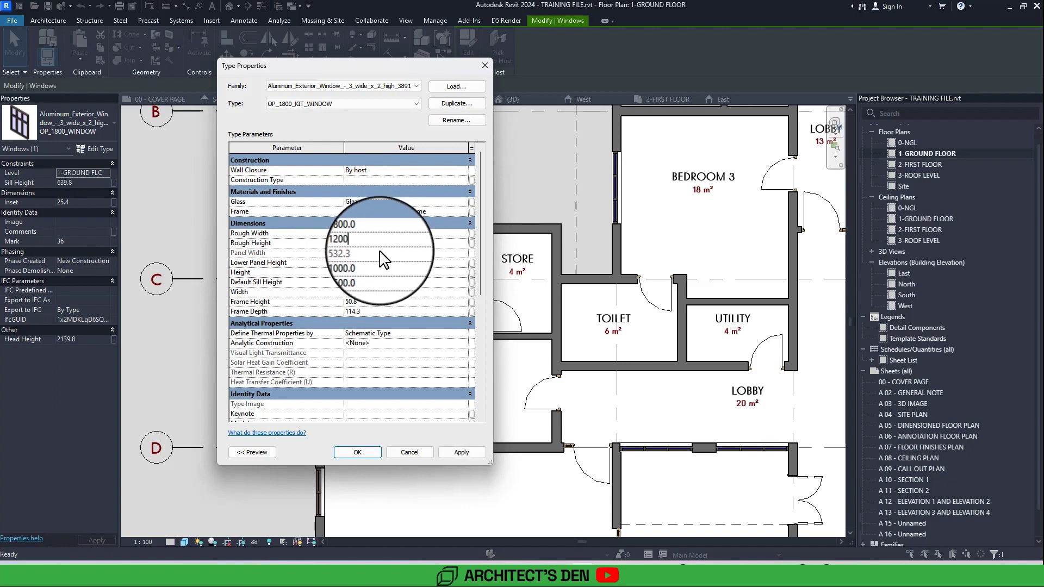
pyautogui.click(376, 262)
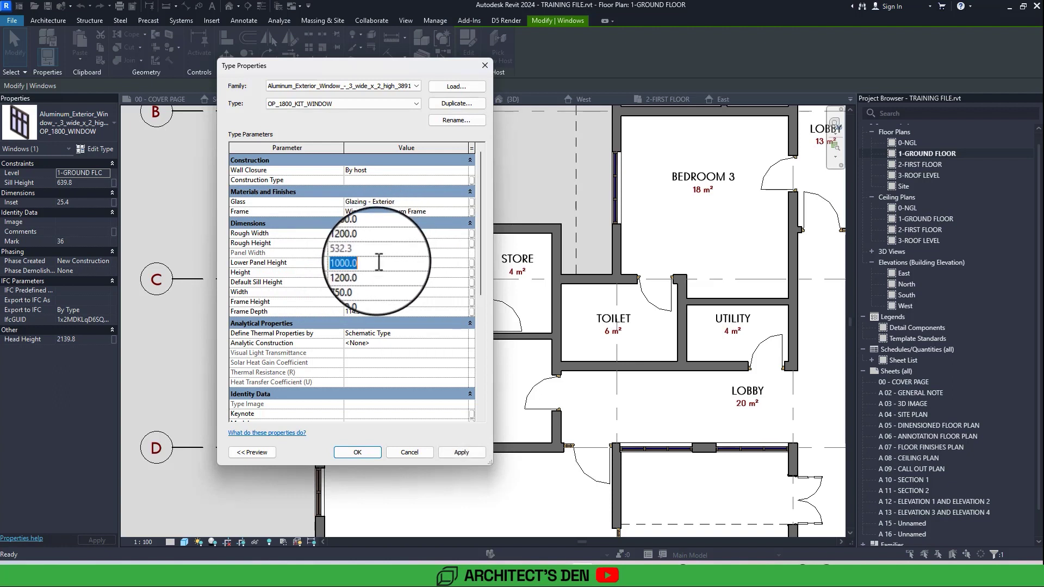
pyautogui.write('7')
pyautogui.click(358, 452)
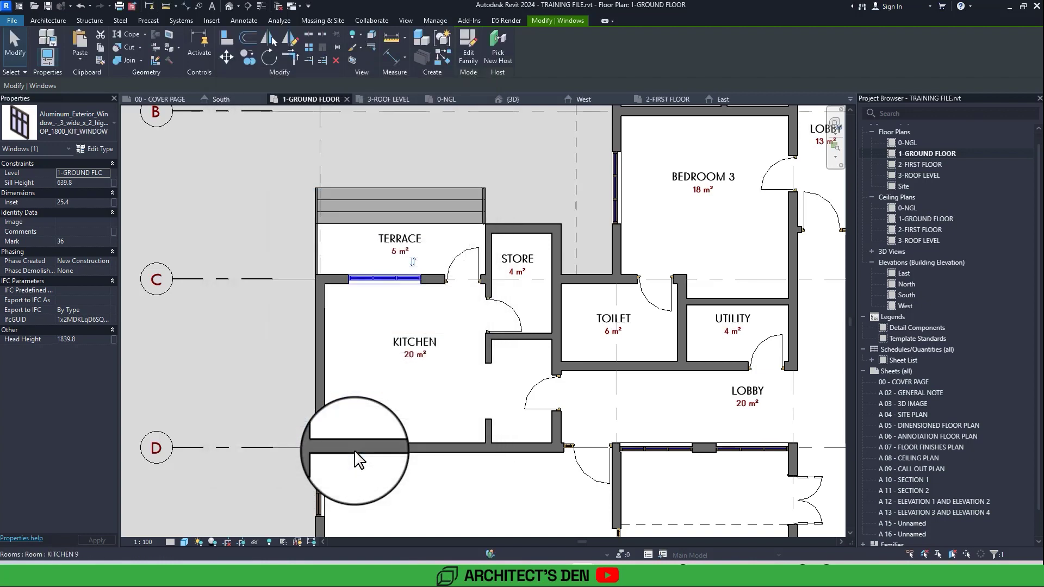
# - Set the head height of the kitchen window facing the terrace to 2400
pyautogui.click(84, 338)
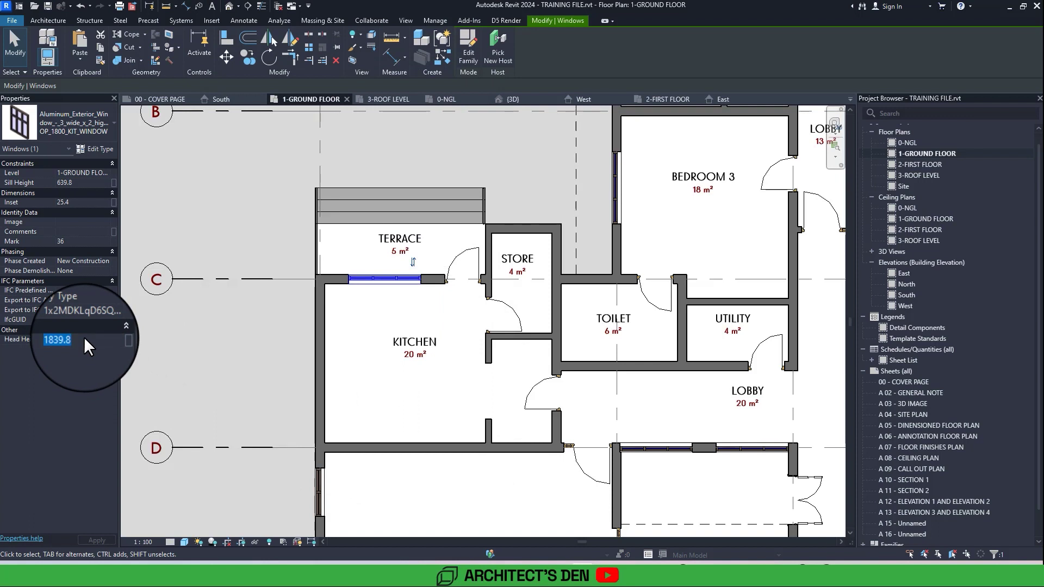
pyautogui.write('2400')
pyautogui.press('Return')
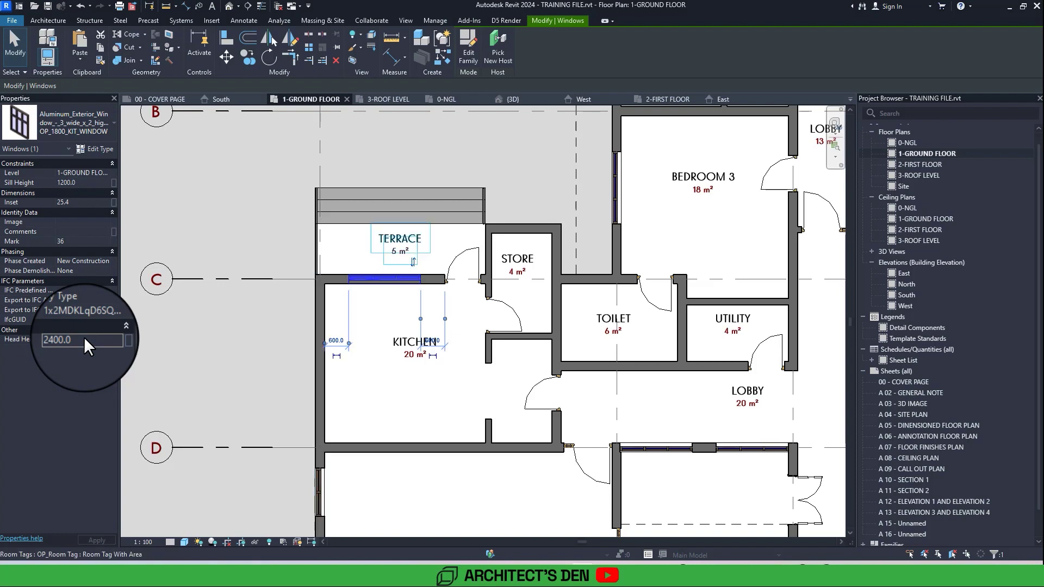
# - Inspect the kitchen's terrace window and the Bedroom 3 window in the 3D view from the back left of the building
pyautogui.click(229, 7)
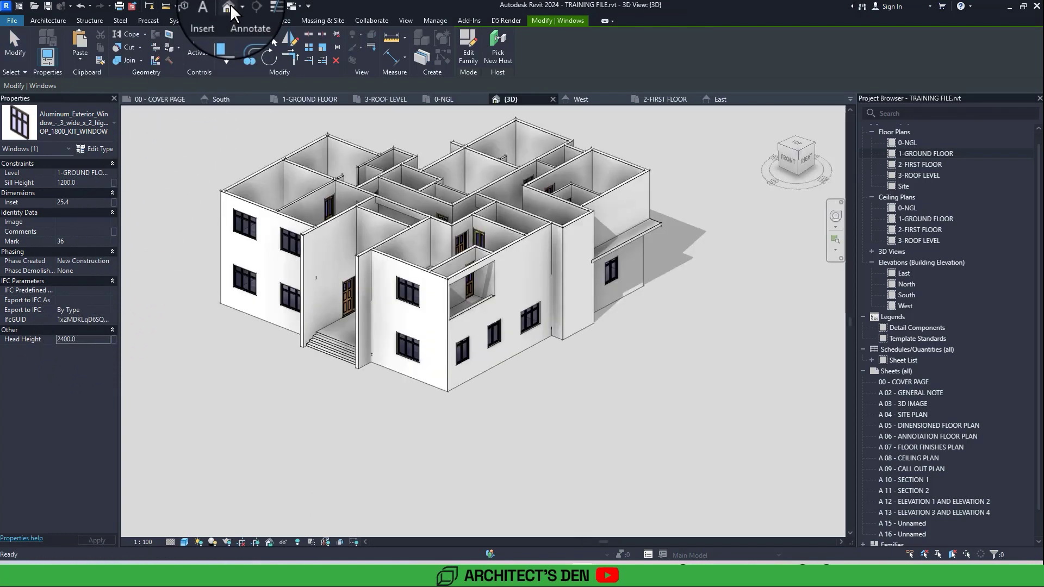
pyautogui.keyDown('shift'); pyautogui.moveTo(293, 343); pyautogui.dragTo(565, 345, button='middle'); pyautogui.keyUp('shift')
pyautogui.keyDown('shift'); pyautogui.moveTo(435, 348); pyautogui.dragTo(345, 297, button='middle'); pyautogui.keyUp('shift')
pyautogui.scroll(3, 343, 293)
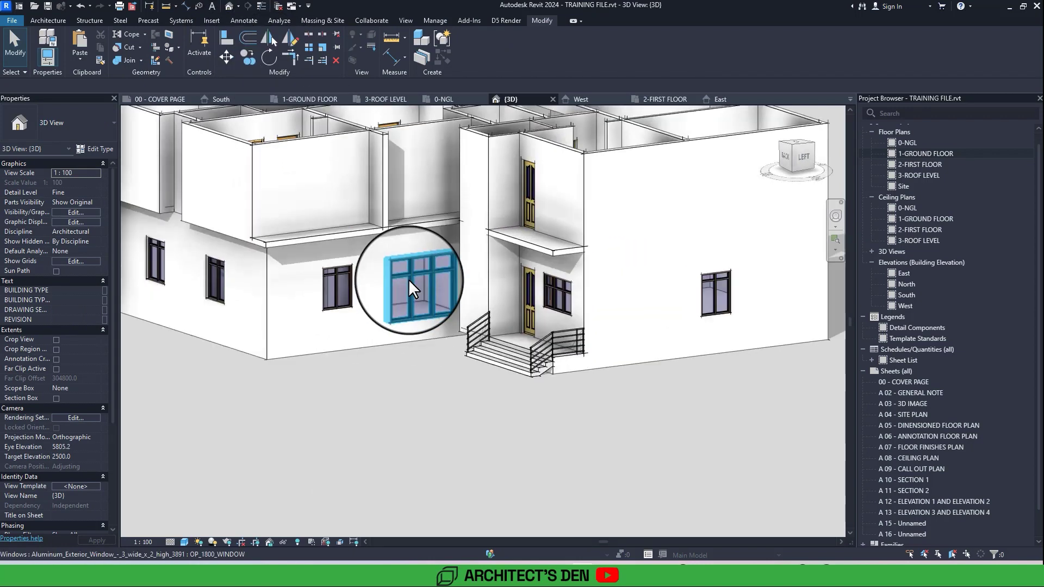
pyautogui.click(411, 287)
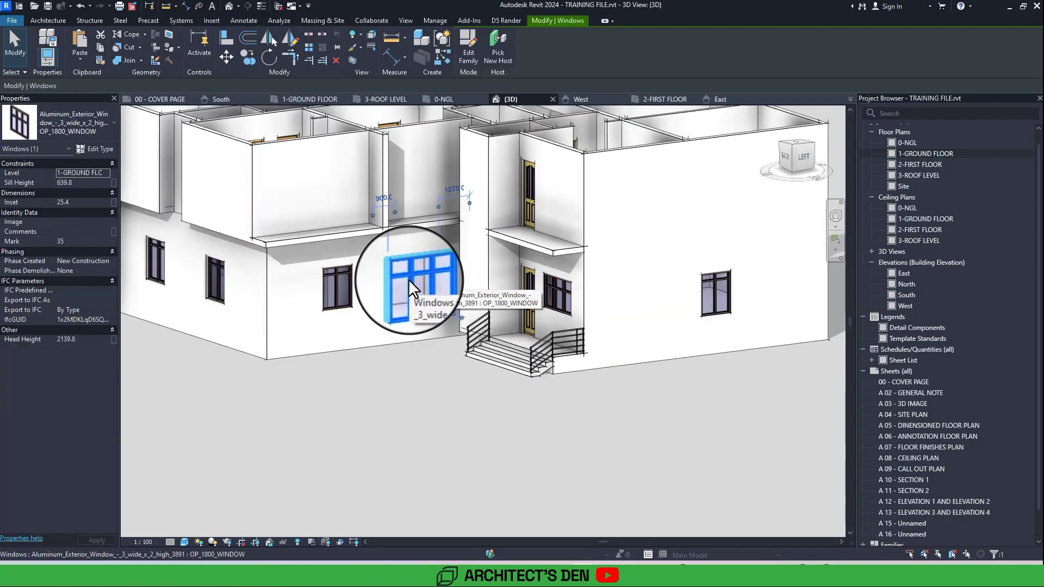
pyautogui.scroll(-3, 411, 287)
# - Return to the ground floor plan and examine the rooms, staircase and toilets for walls that still need windows
pyautogui.doubleClick(908, 153)
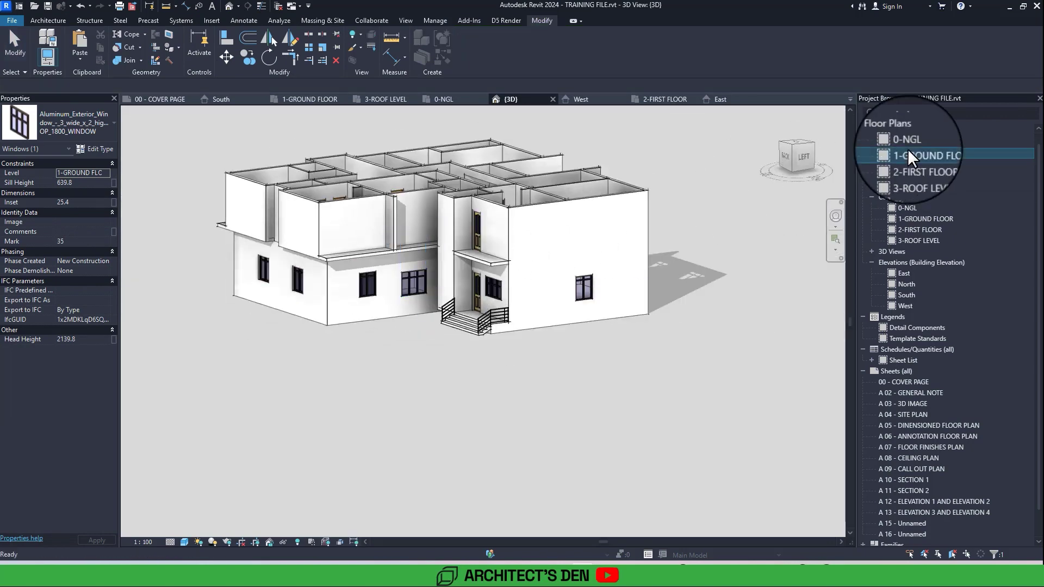
pyautogui.scroll(-5, 425, 338)
pyautogui.moveTo(421, 339); pyautogui.dragTo(372, 237, button='middle')
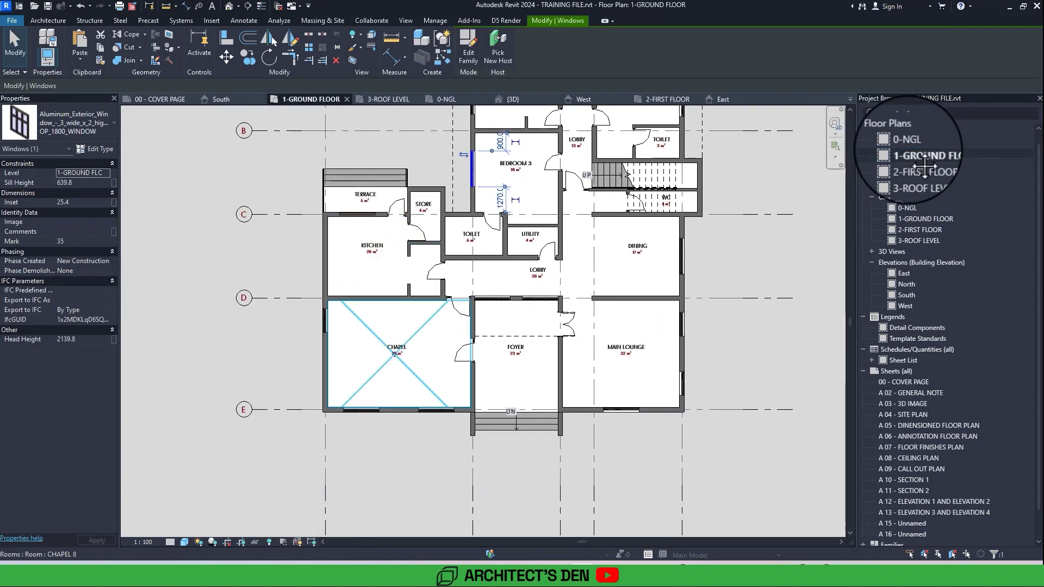
pyautogui.moveTo(391, 348); pyautogui.dragTo(337, 374, button='middle')
pyautogui.scroll(3, 321, 266)
pyautogui.moveTo(326, 276); pyautogui.dragTo(294, 322, button='middle')
pyautogui.scroll(-1, 294, 322)
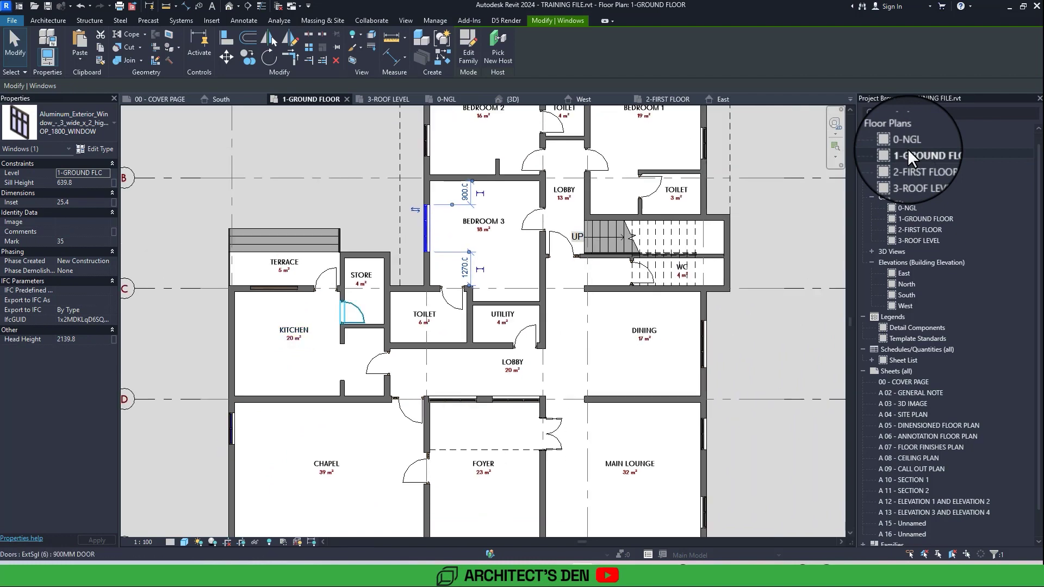
pyautogui.scroll(-2, 352, 323)
pyautogui.moveTo(401, 294); pyautogui.dragTo(378, 330, button='middle')
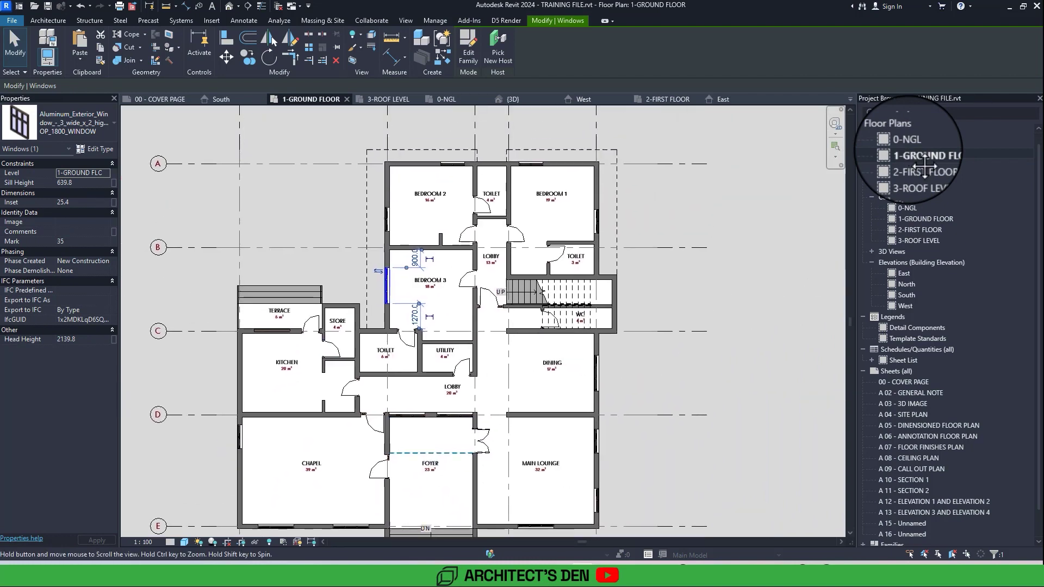
pyautogui.moveTo(619, 301); pyautogui.dragTo(560, 317, button='middle')
pyautogui.scroll(2, 563, 310)
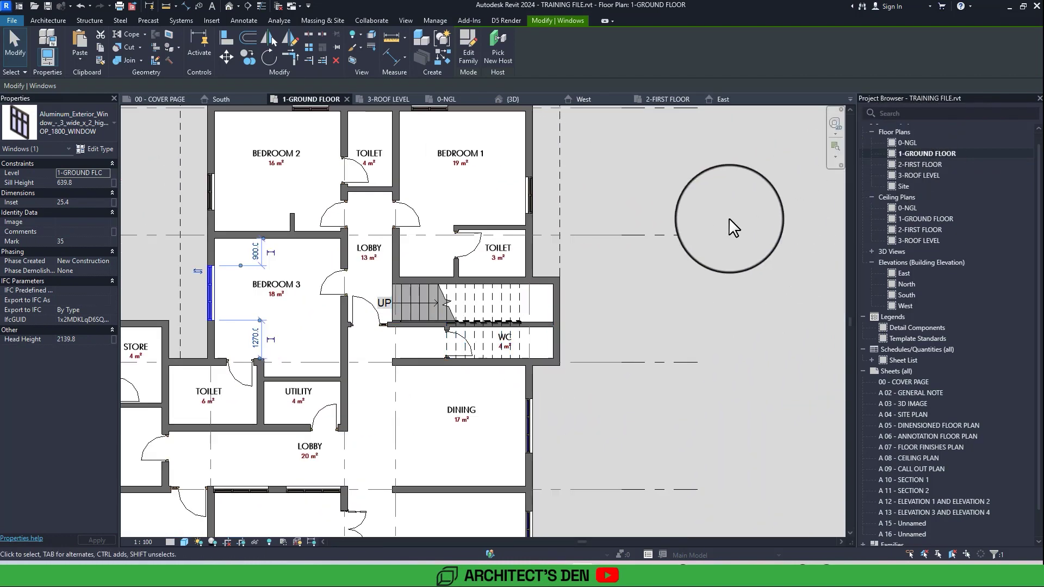
pyautogui.scroll(-2, 550, 288)
pyautogui.scroll(4, 550, 288)
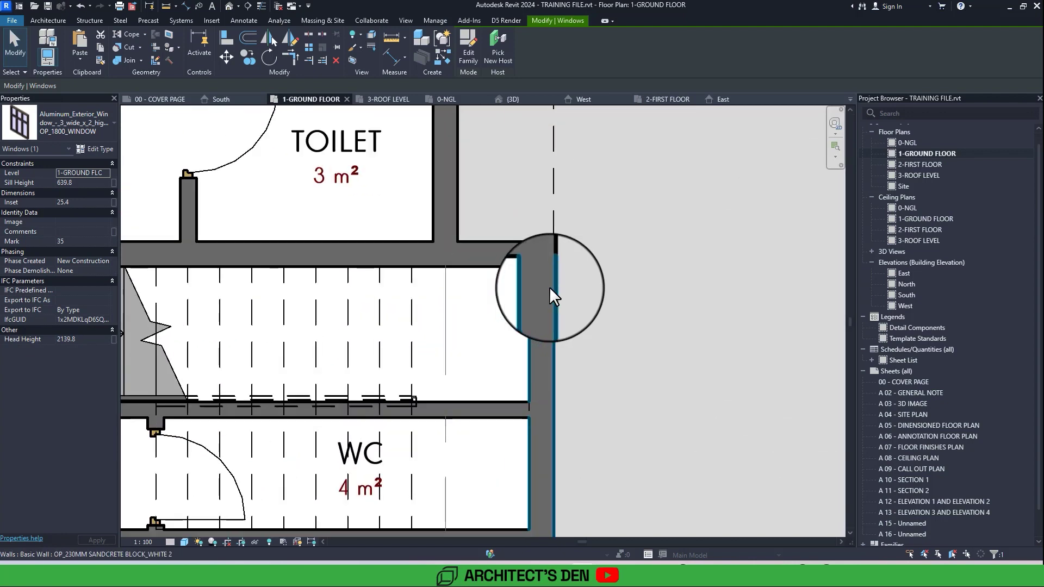
pyautogui.scroll(-6, 549, 287)
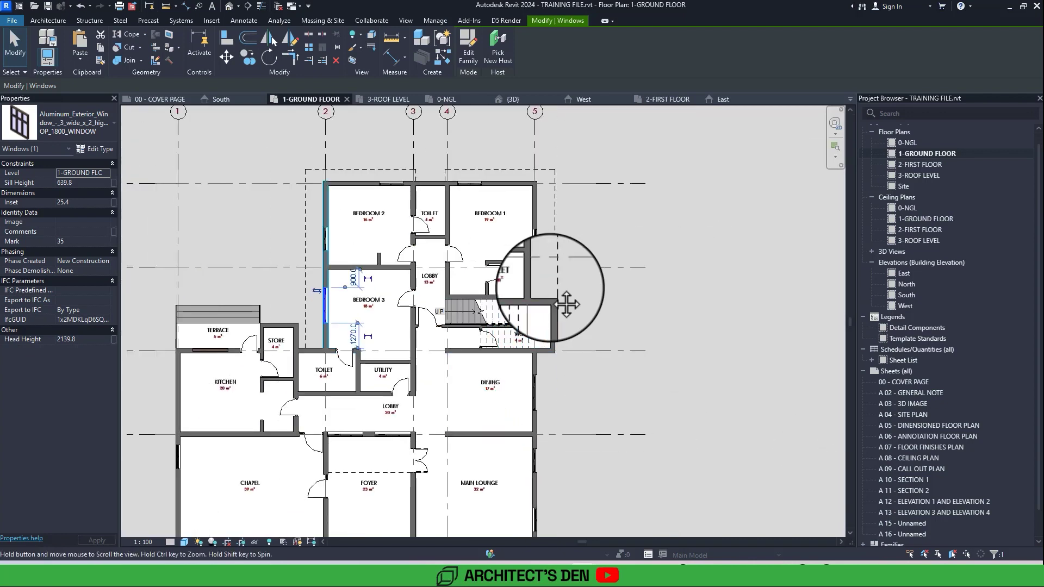
pyautogui.press('Escape')
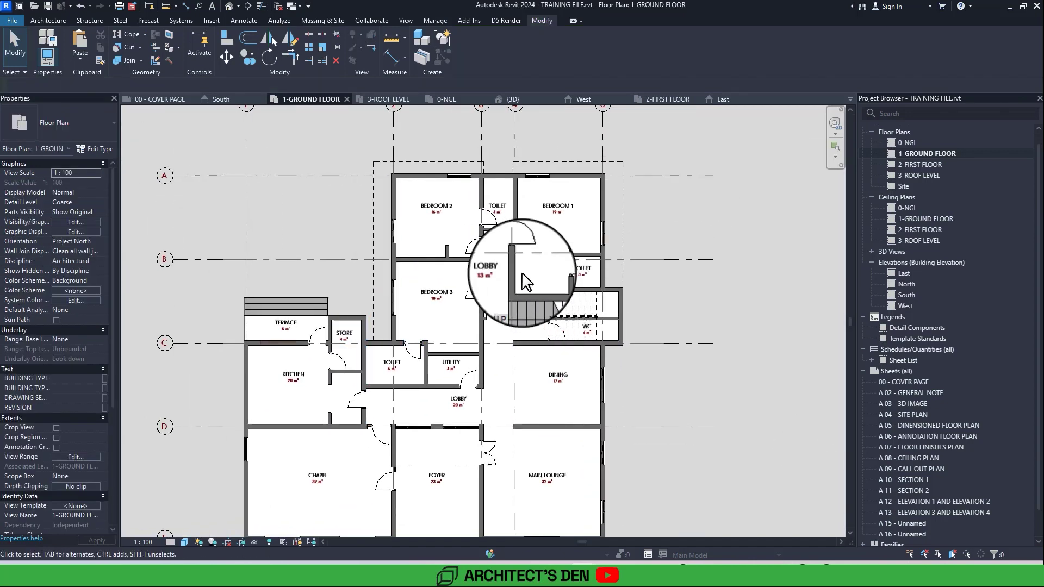
# - Load the window family Aluminum_Exterior_Window_-_1_wide_x_2_high_3888.rfa for placement
pyautogui.click(50, 20)
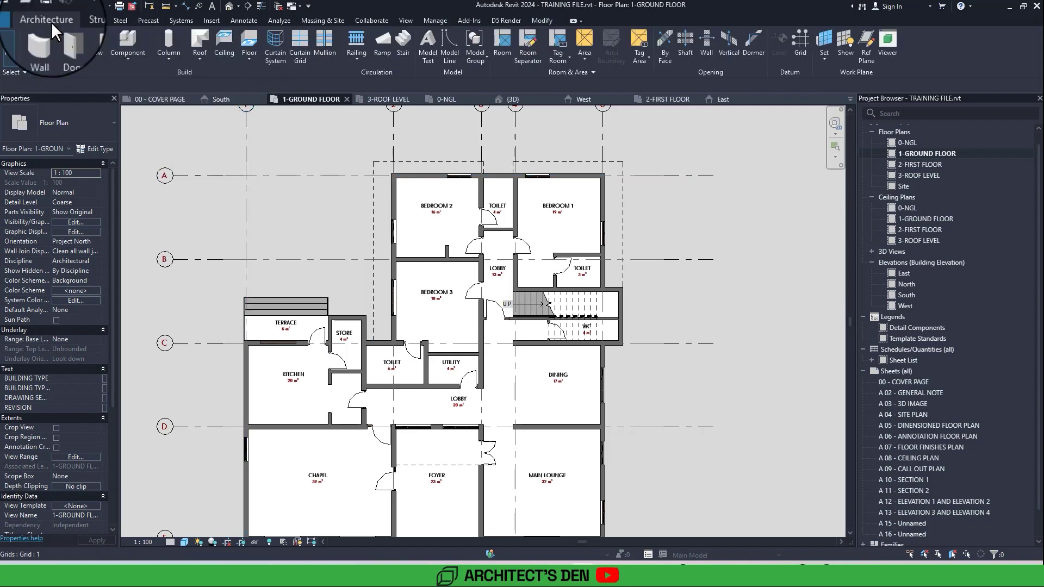
pyautogui.click(87, 44)
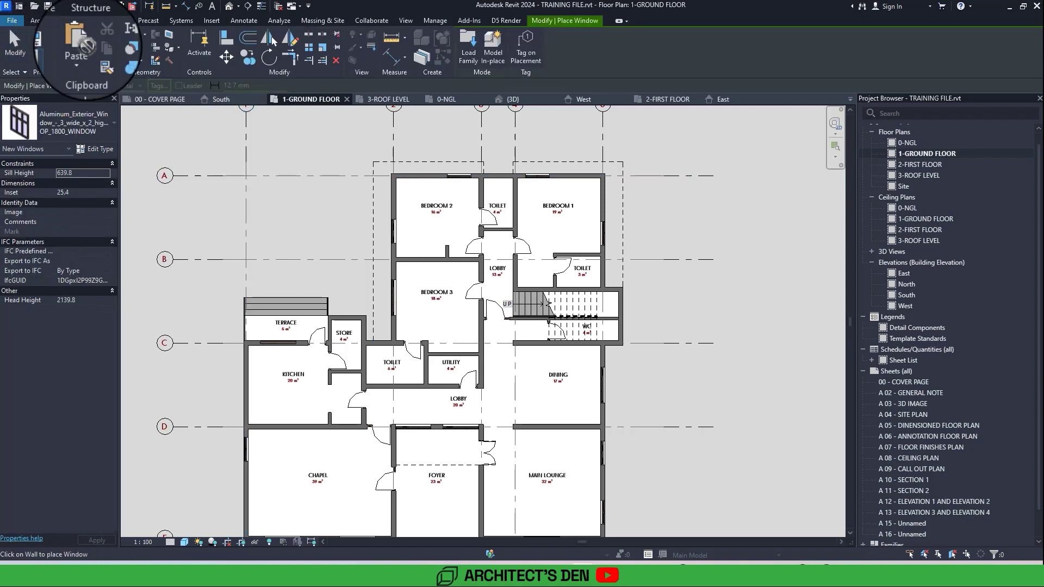
pyautogui.click(468, 61)
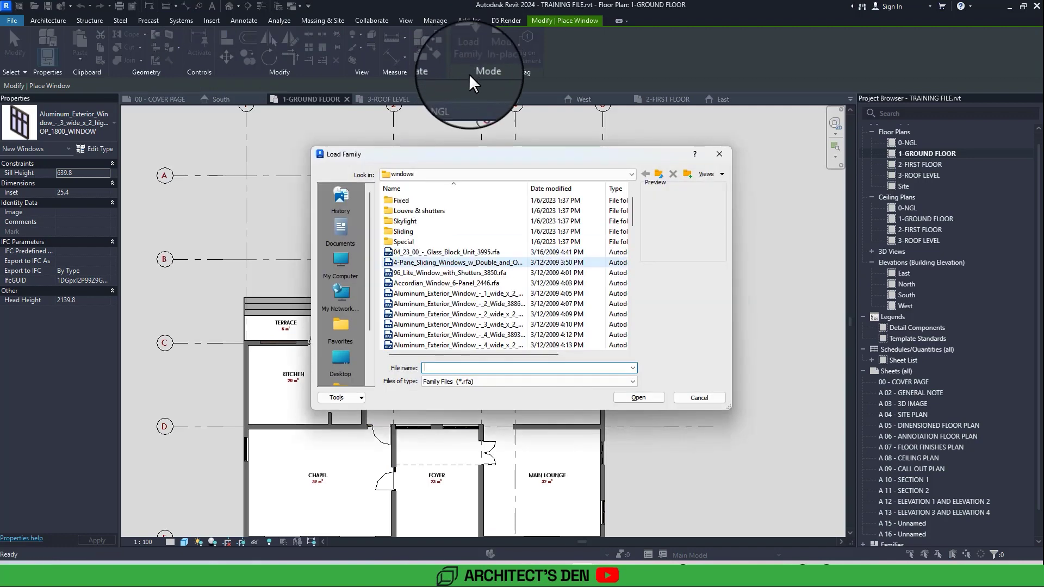
pyautogui.scroll(-1, 481, 294)
pyautogui.keyDown('ctrl'); pyautogui.scroll(2, 481, 292); pyautogui.keyUp('ctrl')
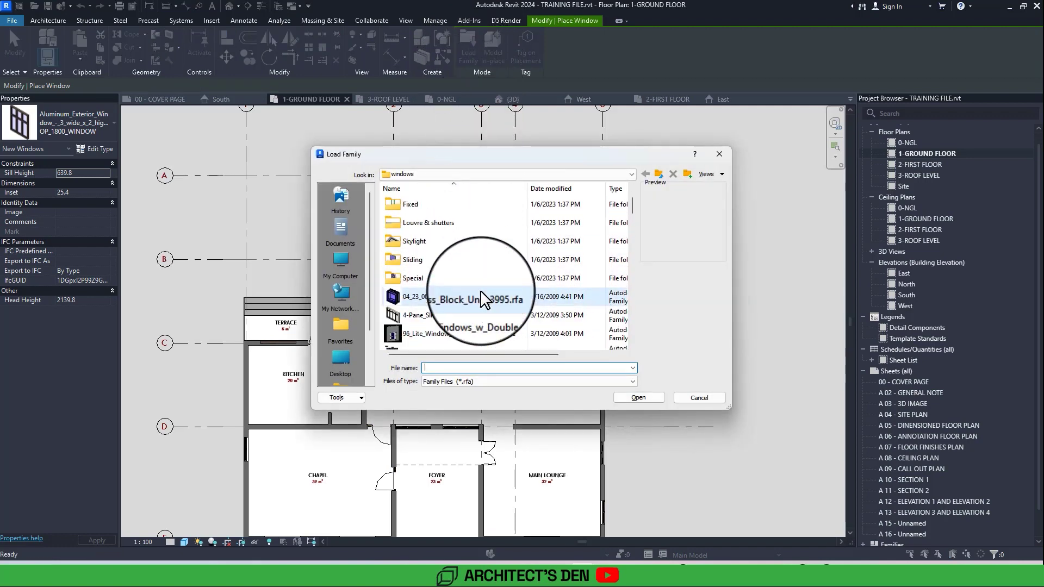
pyautogui.scroll(-3, 481, 292)
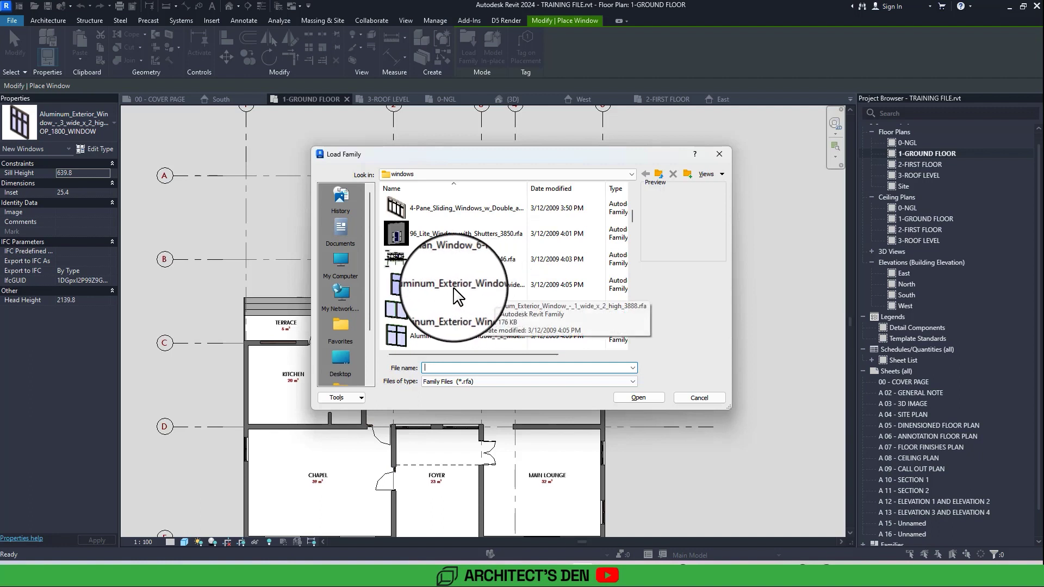
pyautogui.click(435, 288)
pyautogui.scroll(-1, 435, 293)
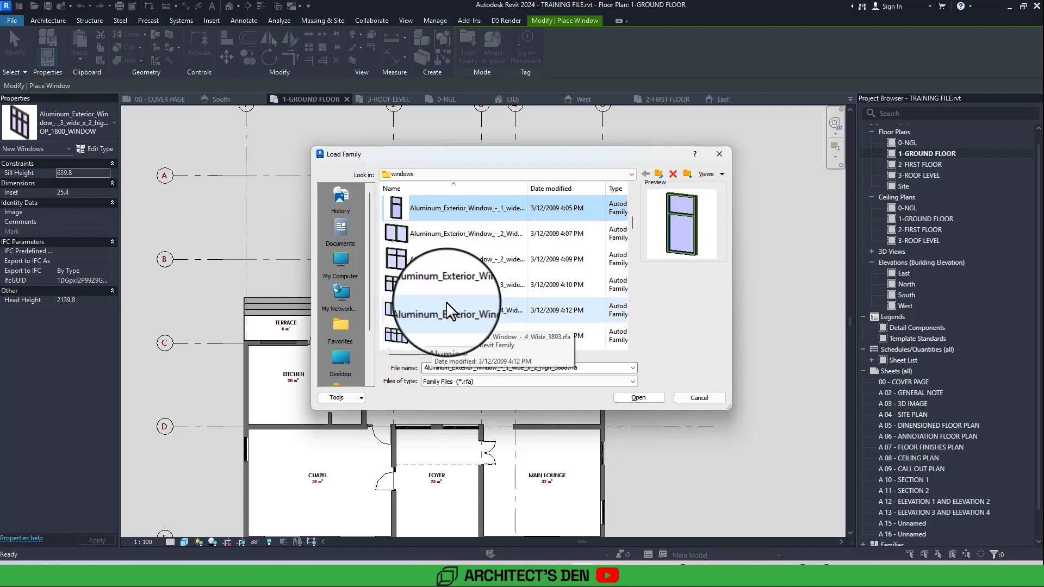
pyautogui.scroll(1, 446, 302)
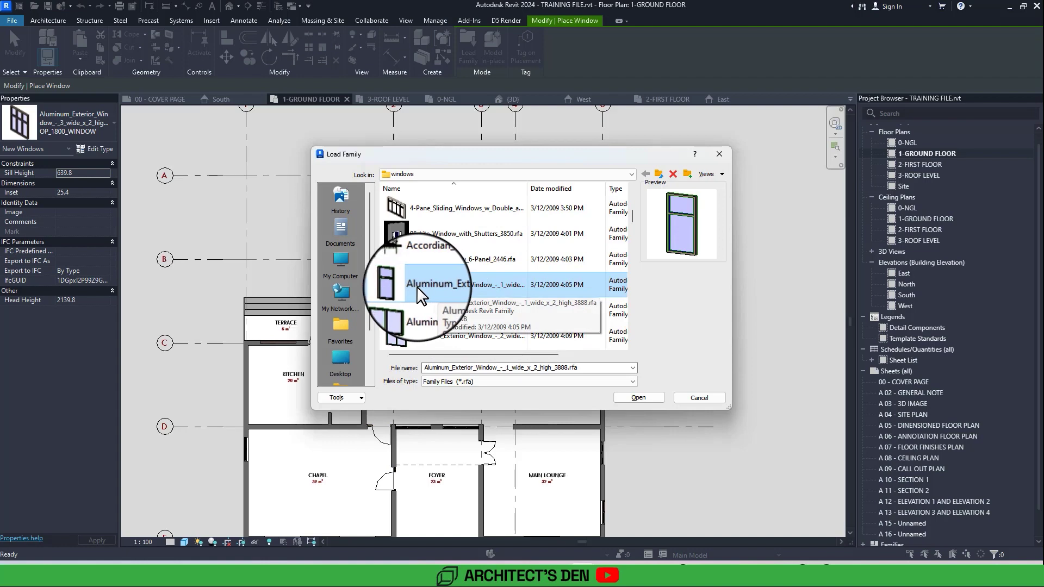
pyautogui.click(638, 397)
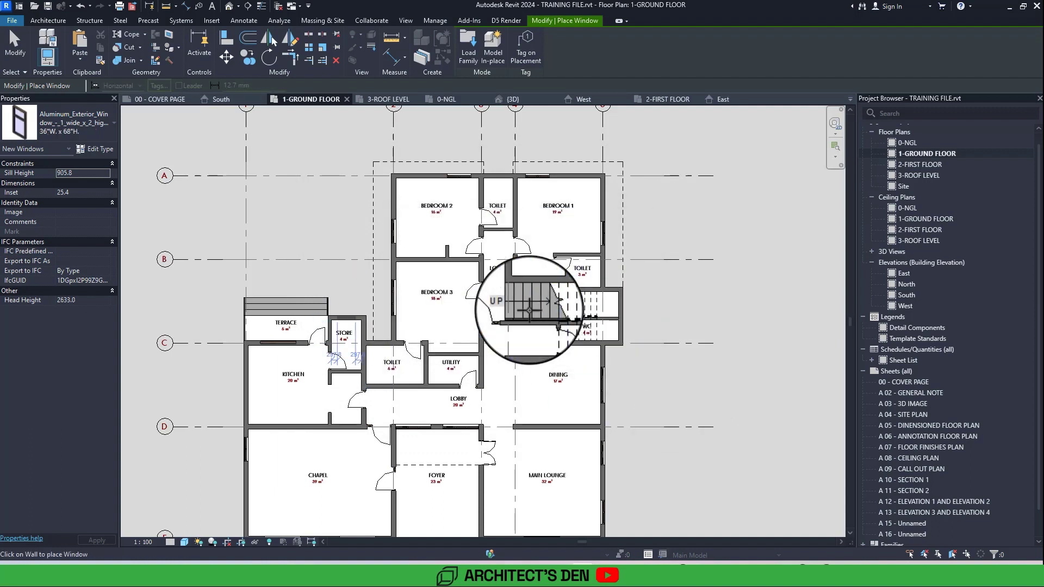
# - Duplicate the loaded single-wide window's 36"W. x 68"H. type under the name OP_TOILET WINDOW
pyautogui.scroll(2, 340, 272)
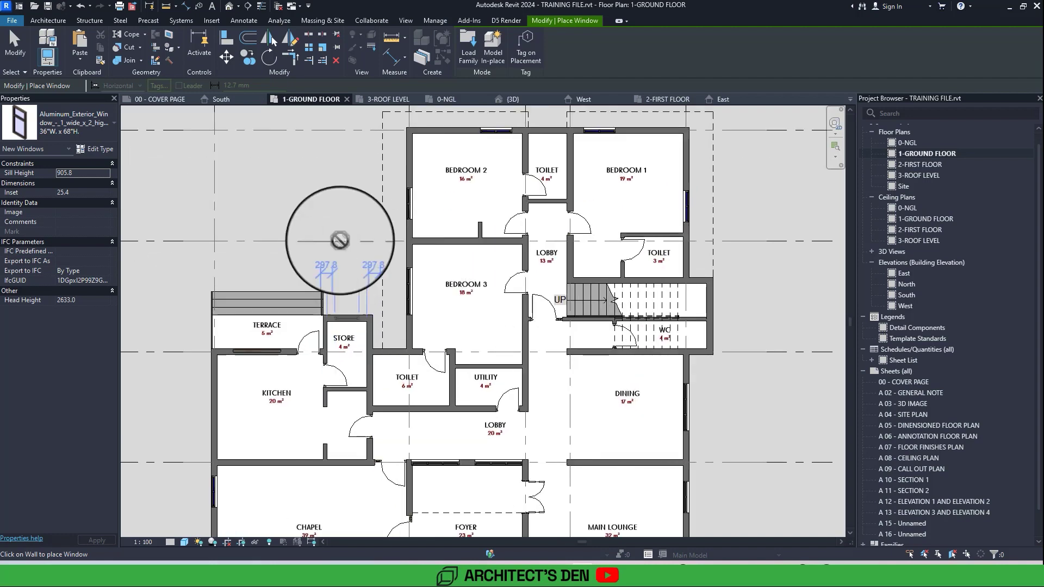
pyautogui.click(96, 150)
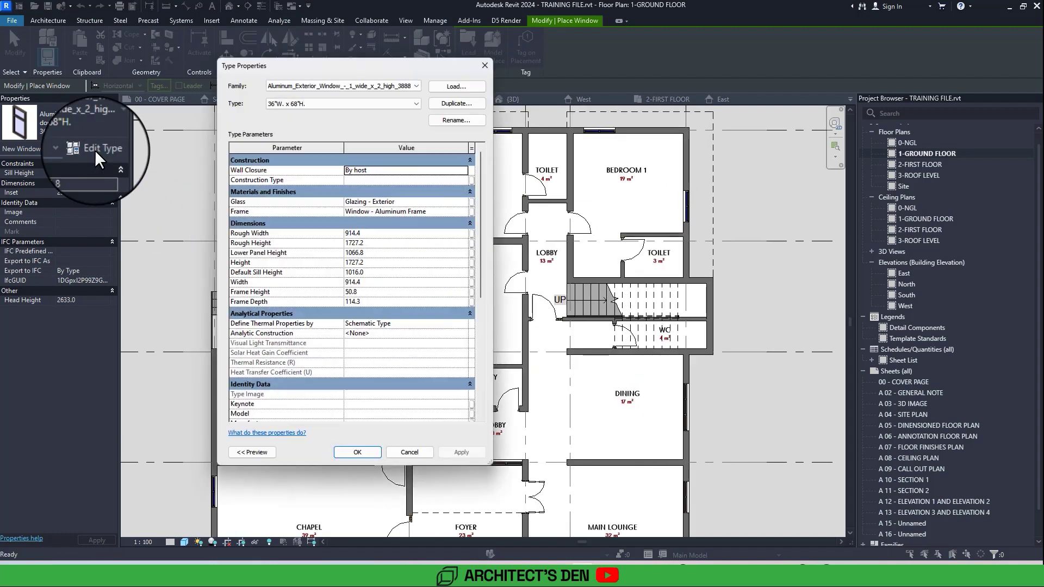
pyautogui.click(456, 105)
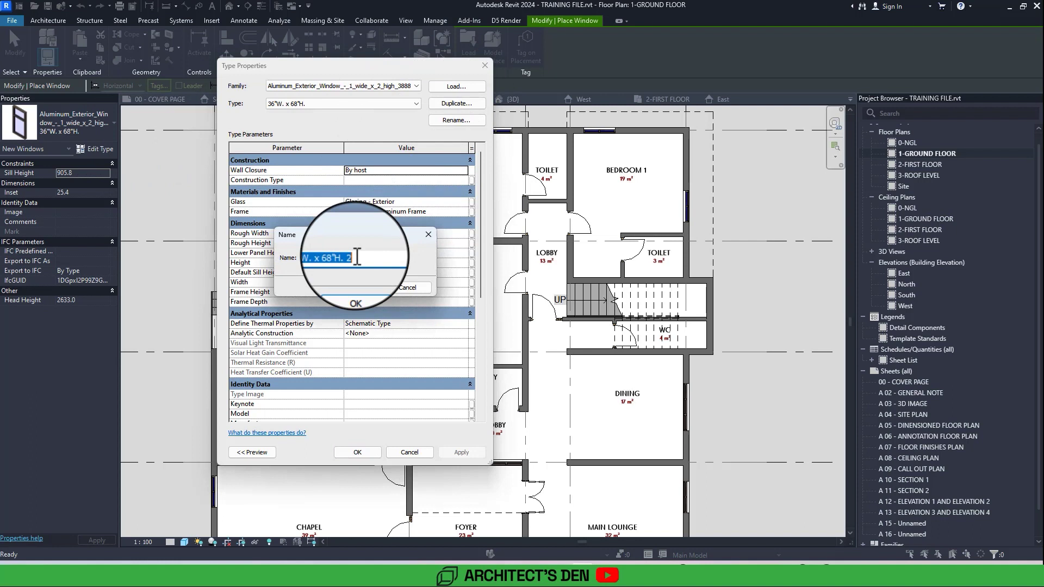
pyautogui.press('BackSpace')
pyautogui.click(310, 257)
pyautogui.write('OP')
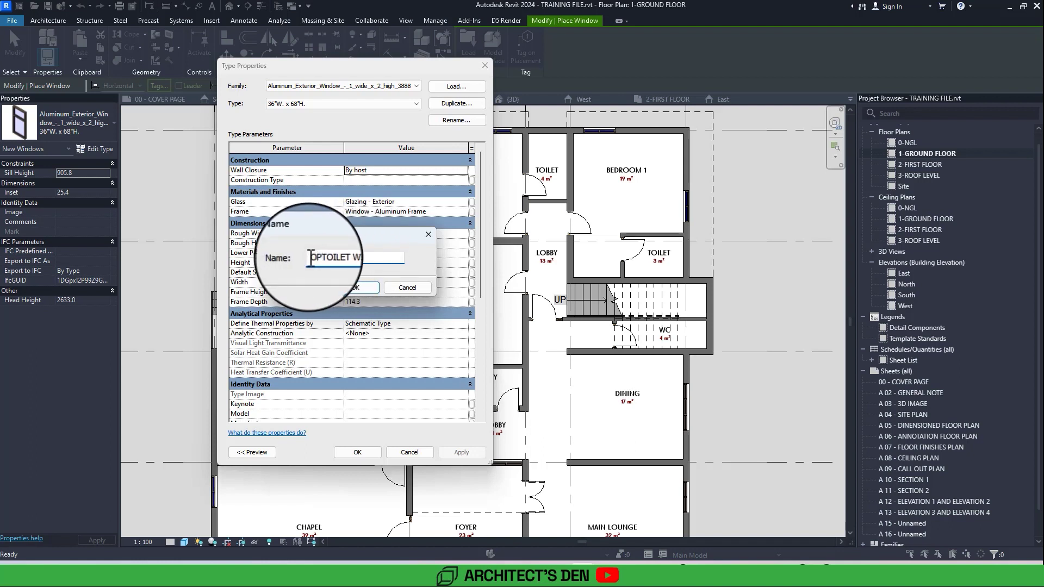
pyautogui.click(353, 287)
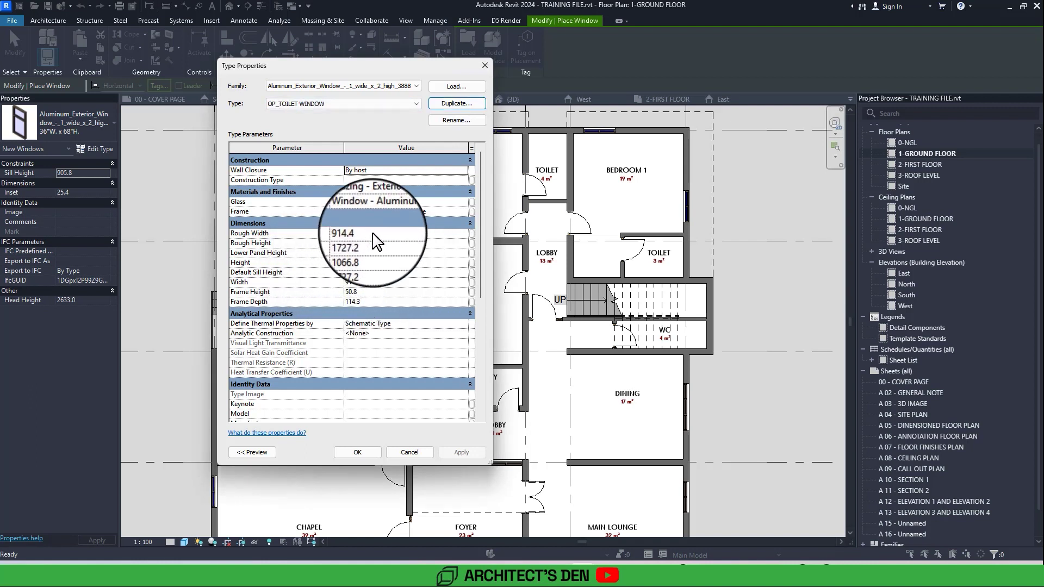
# - Set the OP_TOILET WINDOW type's rough width to 900, rough height to 1000 and lower panel height to 650
pyautogui.click(374, 233)
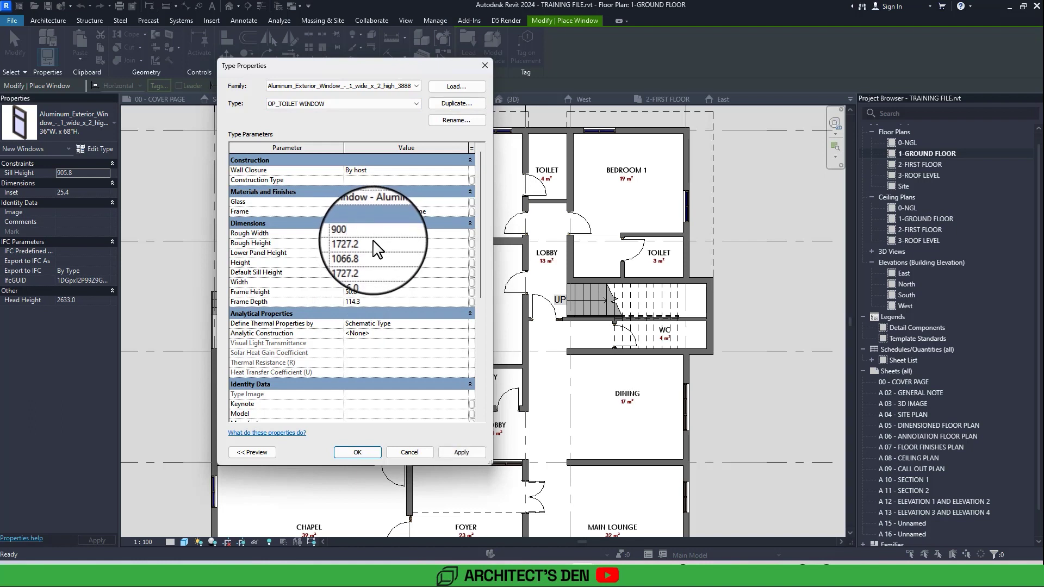
pyautogui.click(375, 243)
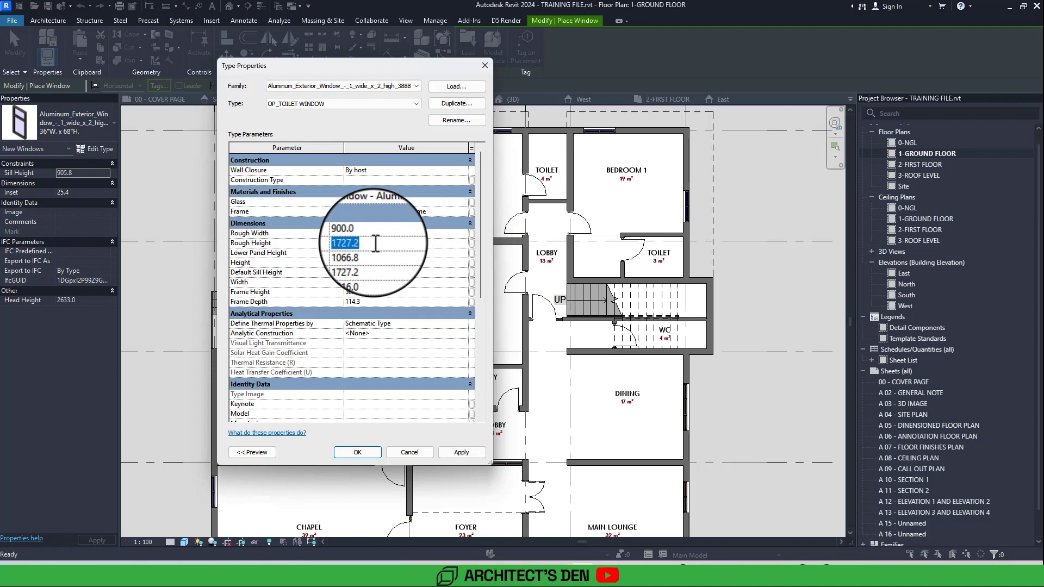
pyautogui.write('1000.0')
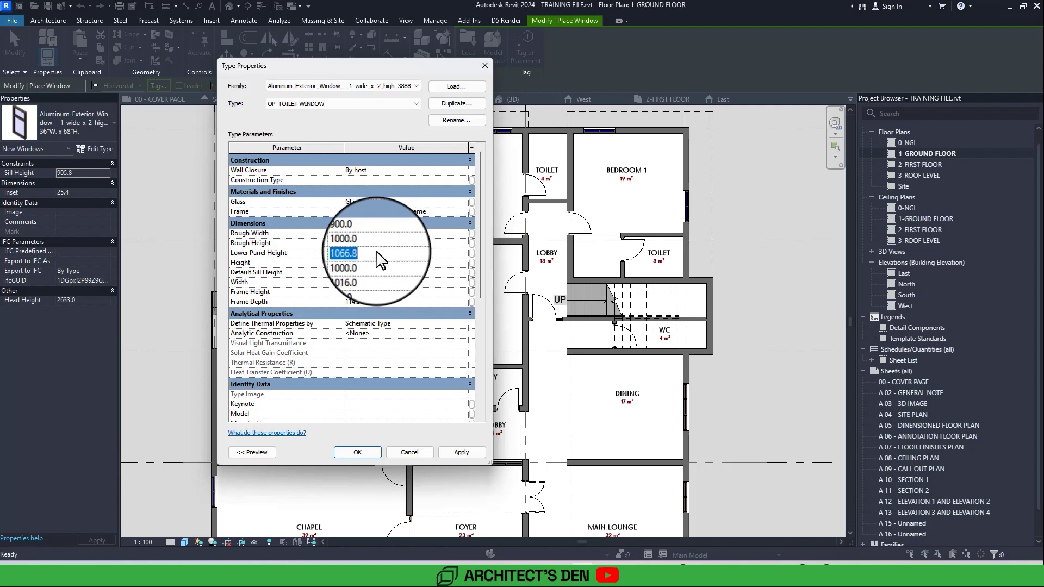
pyautogui.write('500')
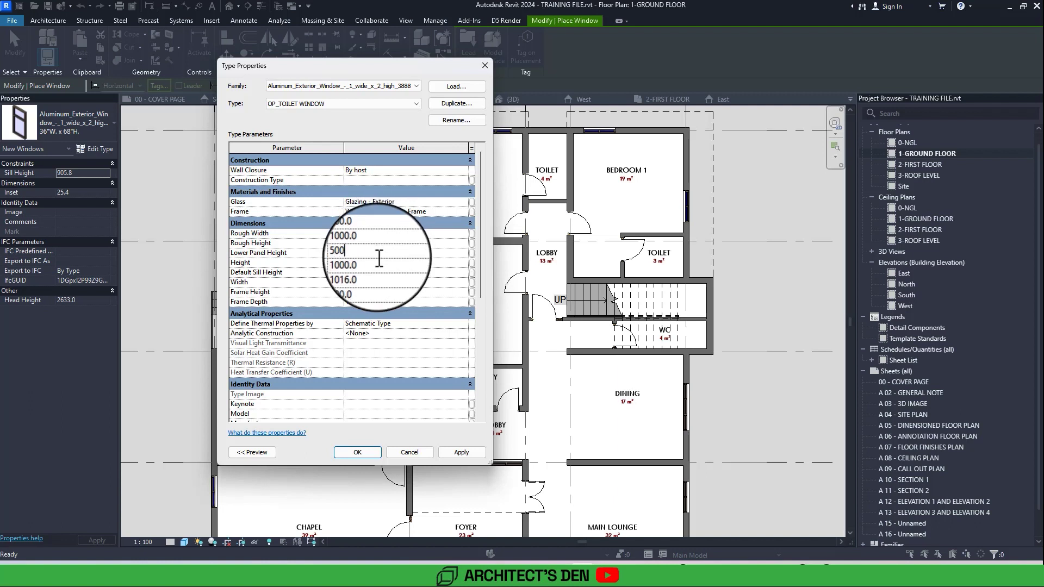
pyautogui.click(378, 262)
pyautogui.click(371, 254)
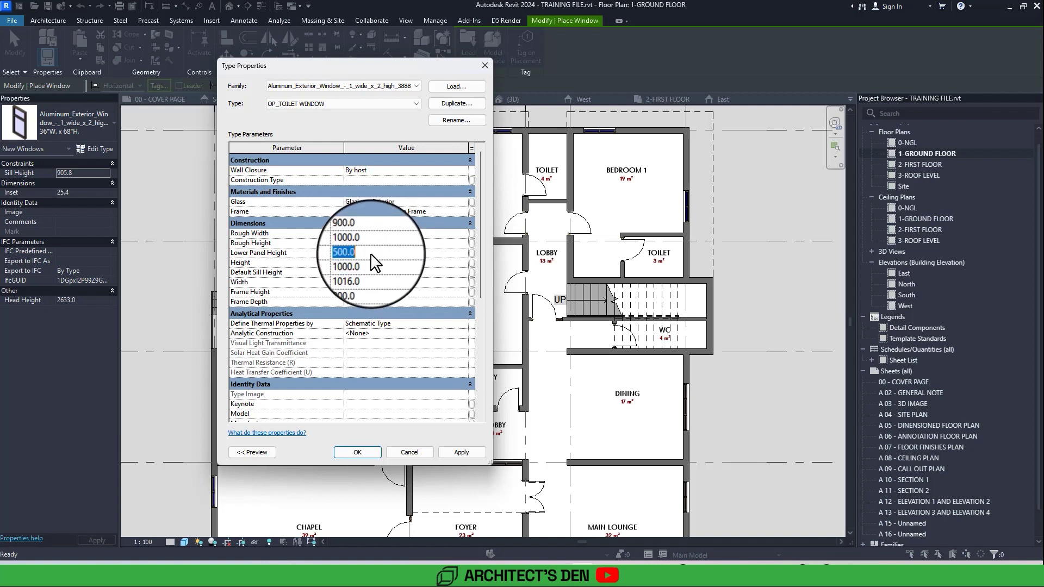
pyautogui.write('650')
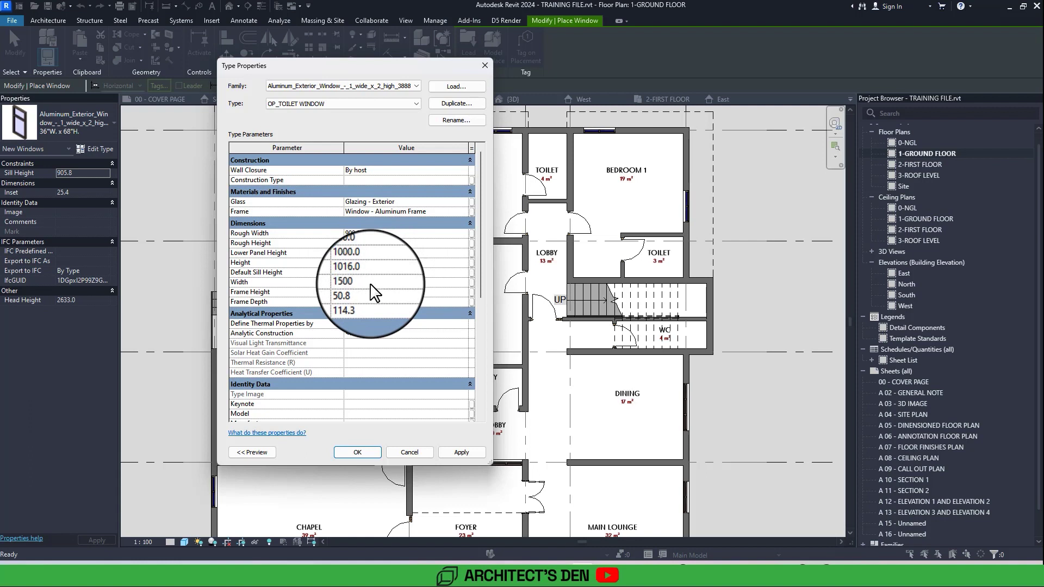
# - Set the OP_TOILET WINDOW type's width to 900, enter a new default sill height, and accept the type changes
pyautogui.click(357, 452)
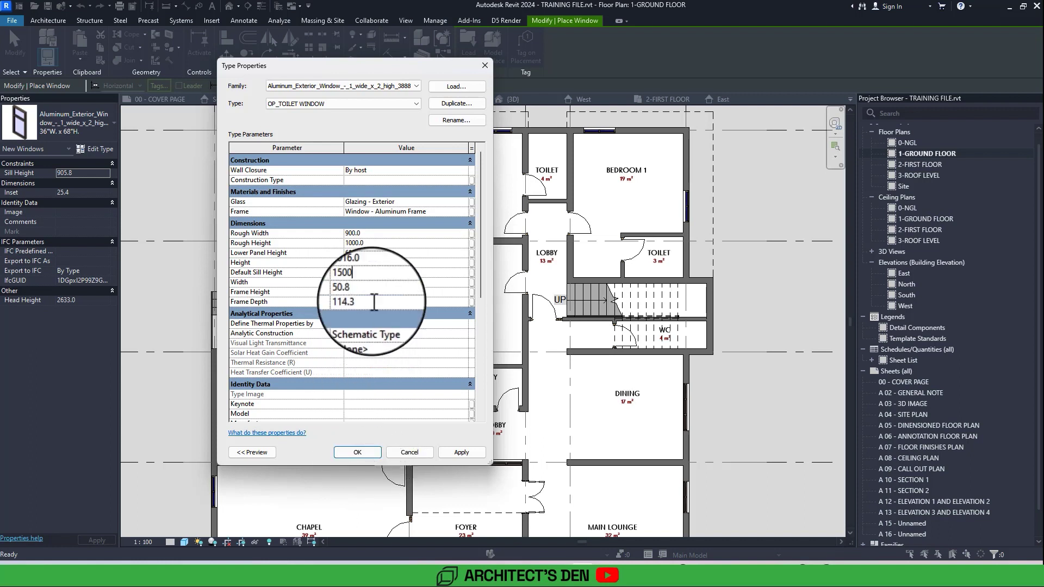
pyautogui.click(387, 274)
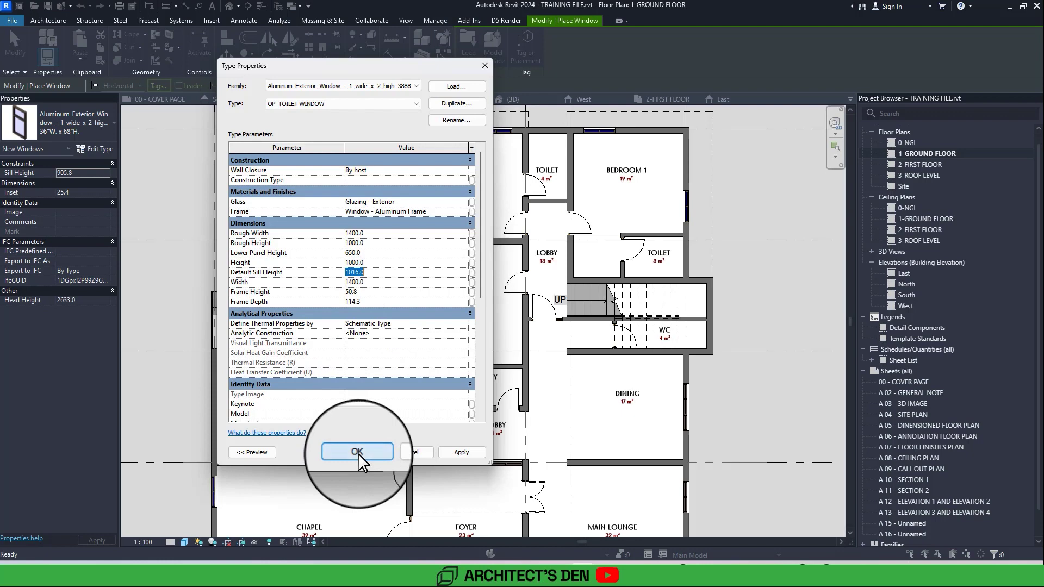
pyautogui.click(358, 452)
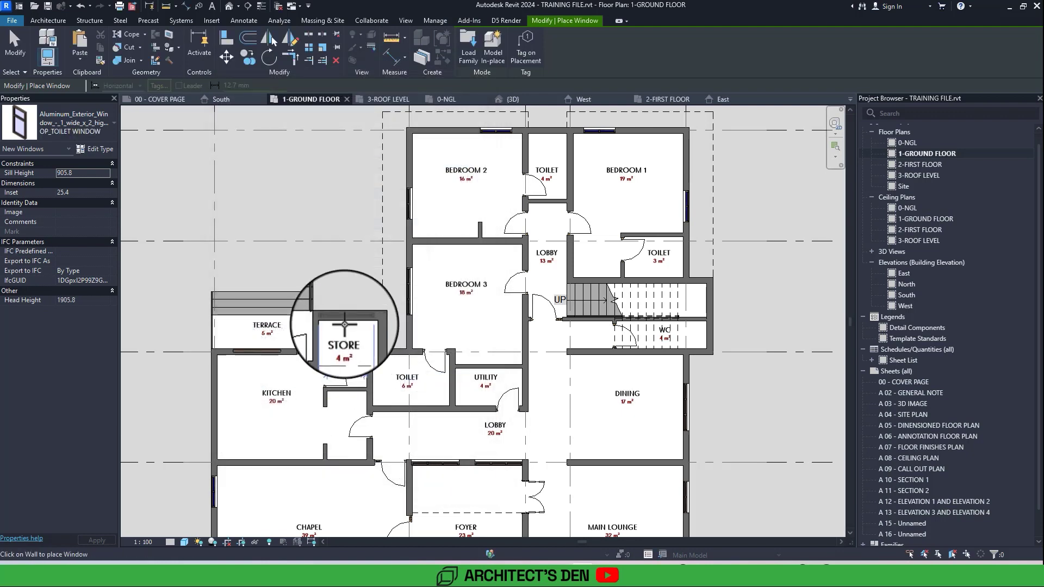
pyautogui.click(96, 148)
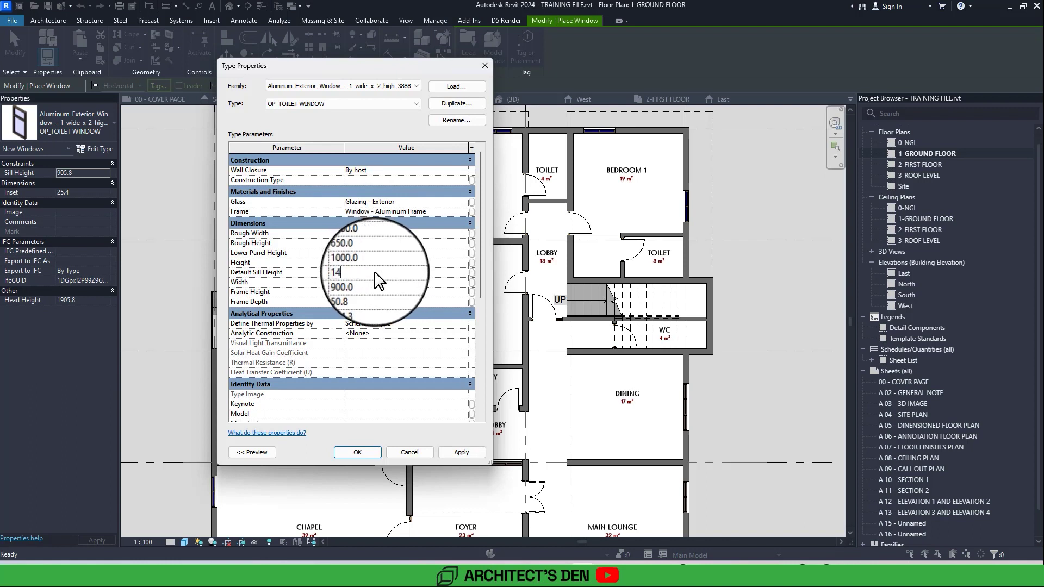
pyautogui.click(363, 451)
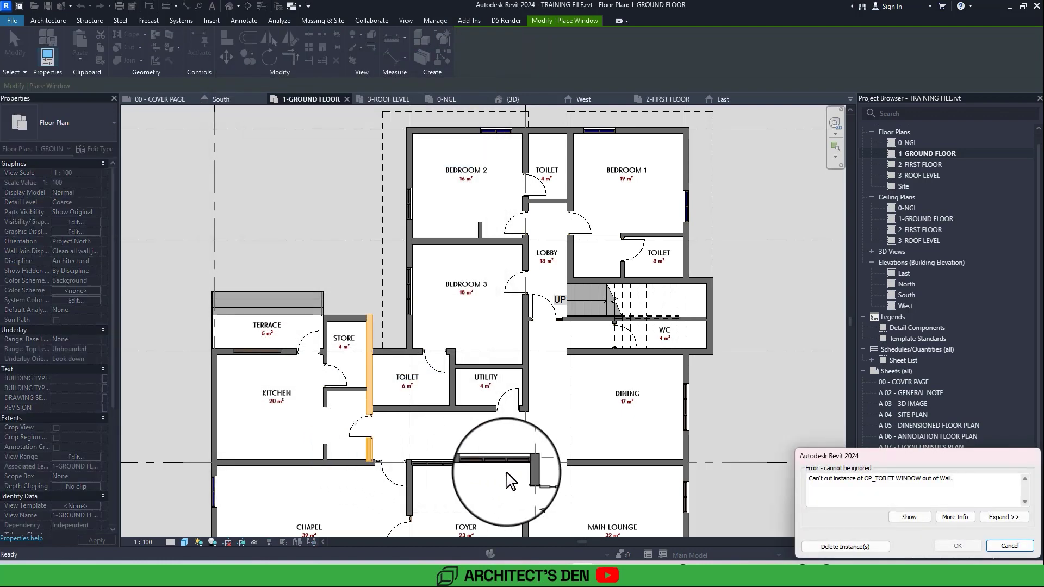
# - Dismiss the failed window placement, then place OP_TOILET WINDOW in the outer walls of the toilet beside the utility and the store
pyautogui.click(1007, 545)
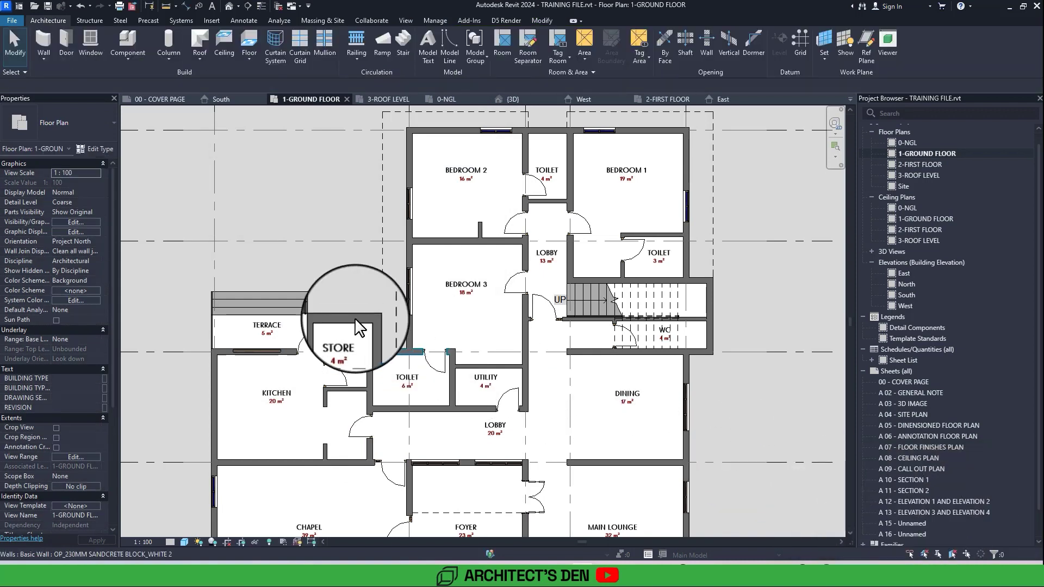
pyautogui.press('w')
pyautogui.press('n')
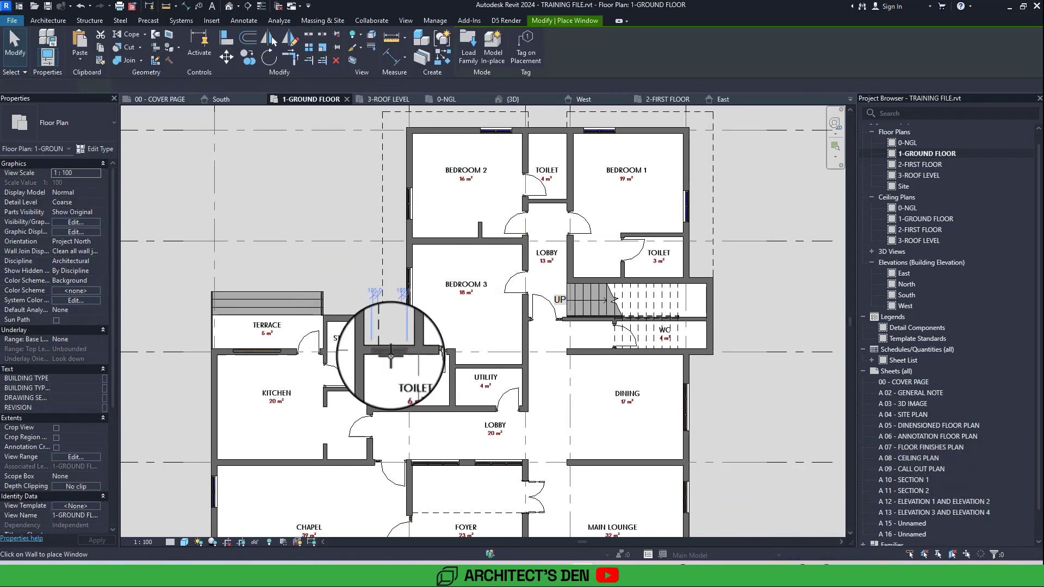
pyautogui.scroll(2, 392, 350)
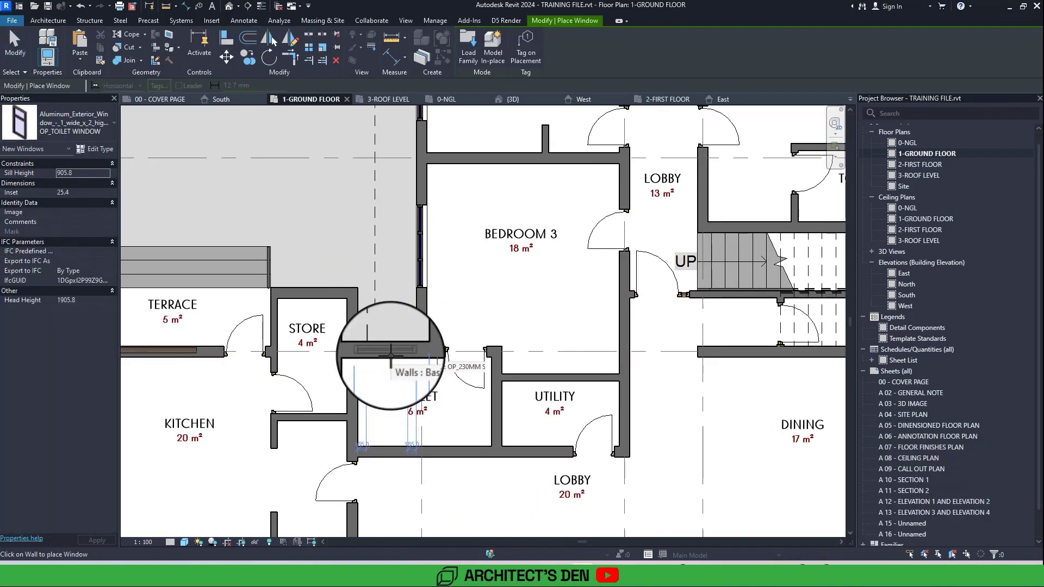
pyautogui.click(387, 351)
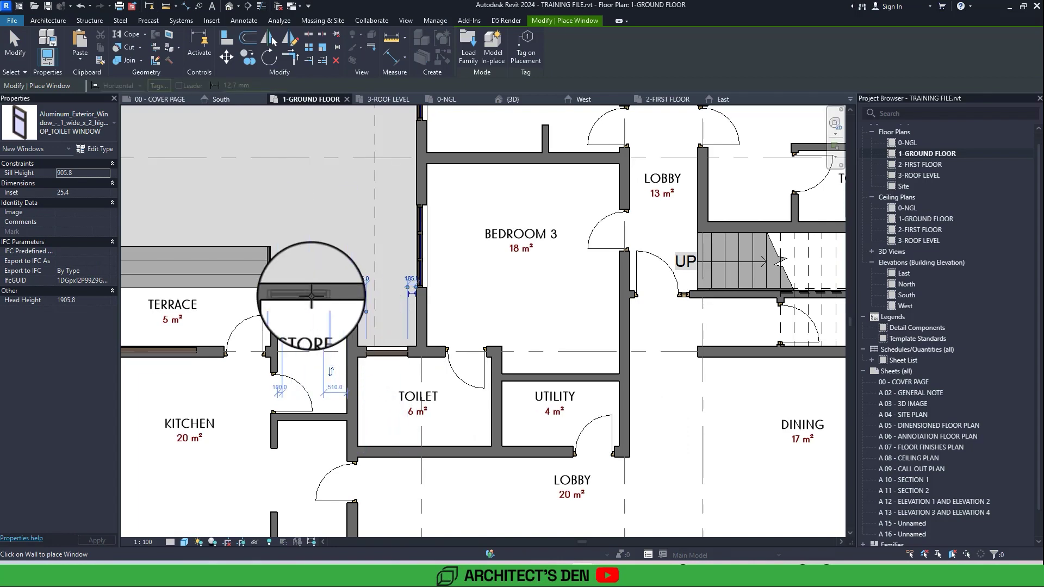
pyautogui.click(311, 296)
# - Place toilet windows in the outer walls of the toilet between Bedrooms 1 and 2 and of Bedroom 1's toilet
pyautogui.scroll(-3, 263, 305)
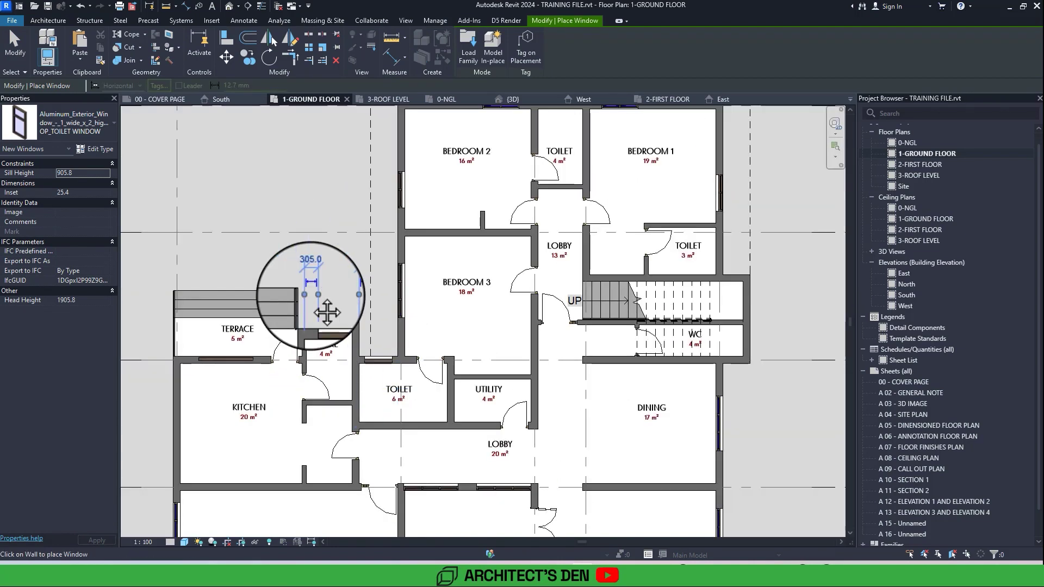
pyautogui.click(526, 215)
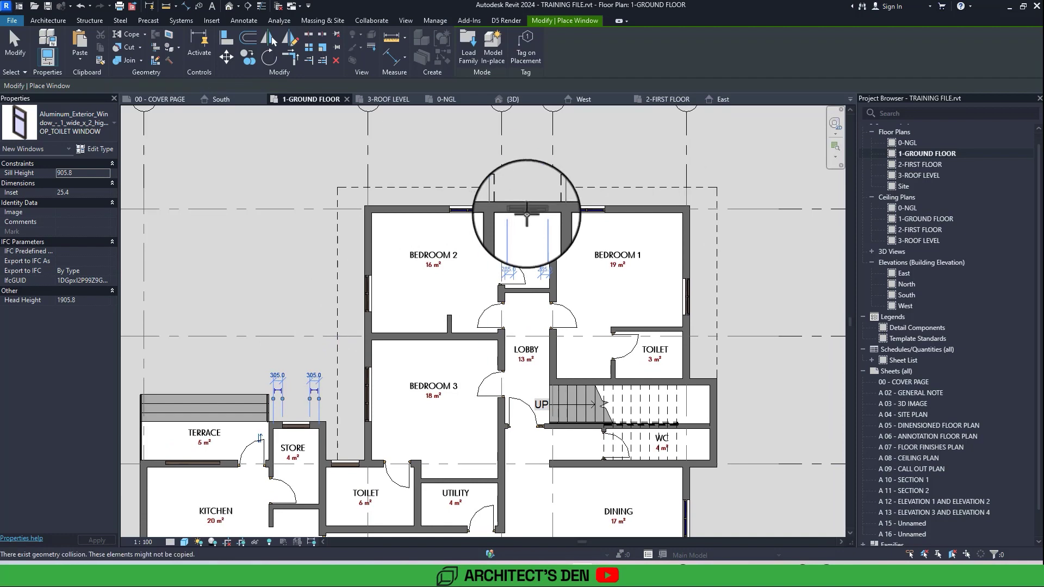
pyautogui.scroll(3, 592, 337)
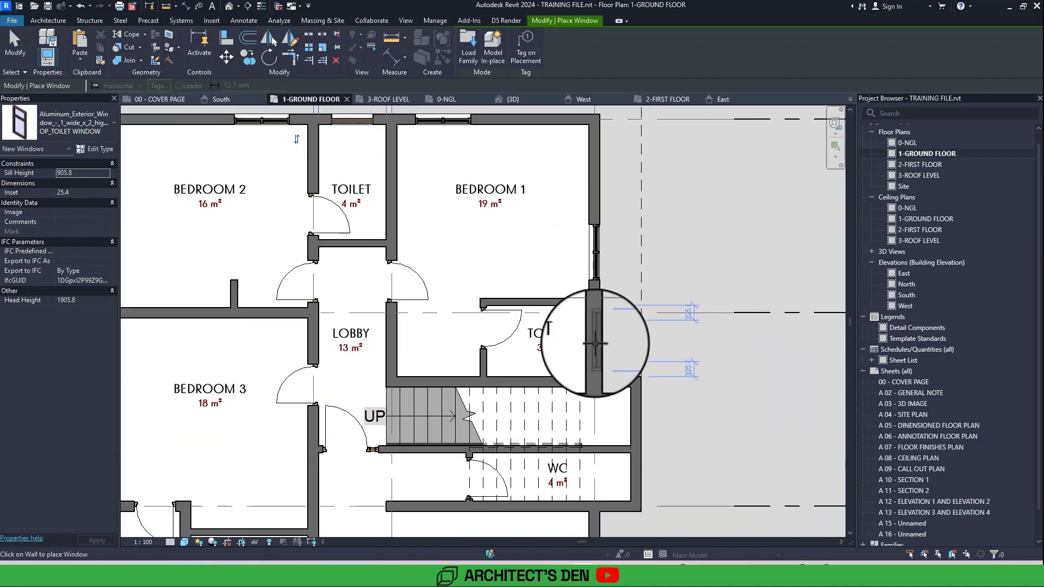
pyautogui.click(596, 344)
# - Place a toilet window in the outer wall of the WC beside the staircase and end window placement
pyautogui.scroll(-3, 595, 343)
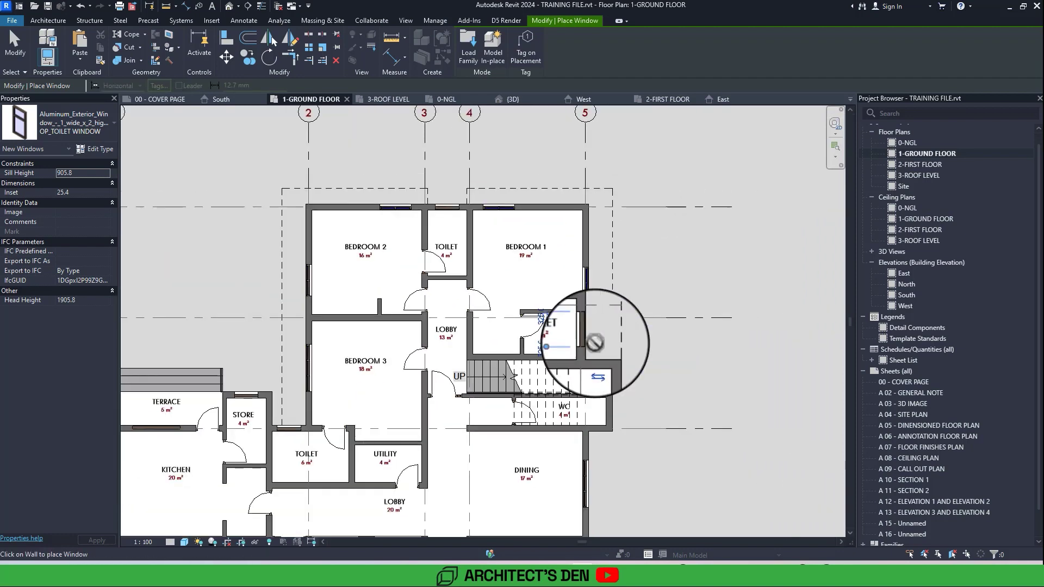
pyautogui.scroll(5, 595, 343)
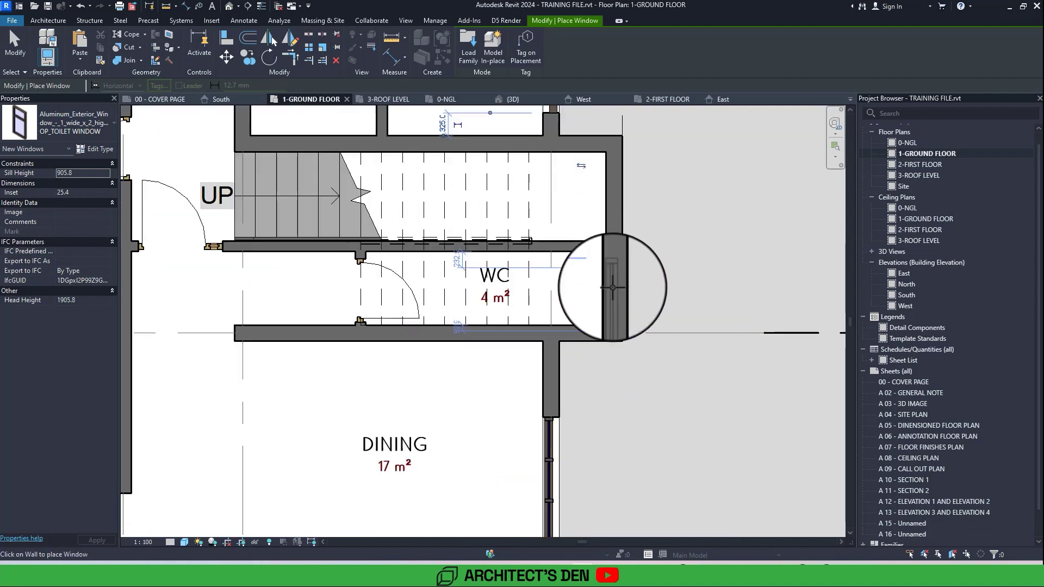
pyautogui.scroll(-4, 609, 285)
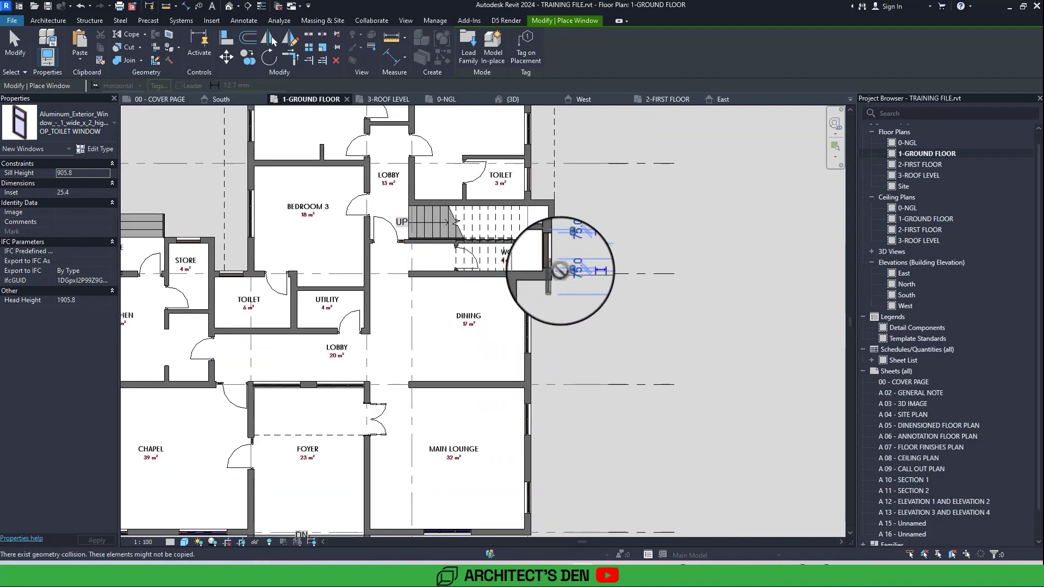
pyautogui.scroll(2, 569, 272)
pyautogui.click(553, 256)
pyautogui.press('Escape')
pyautogui.press('Escape')
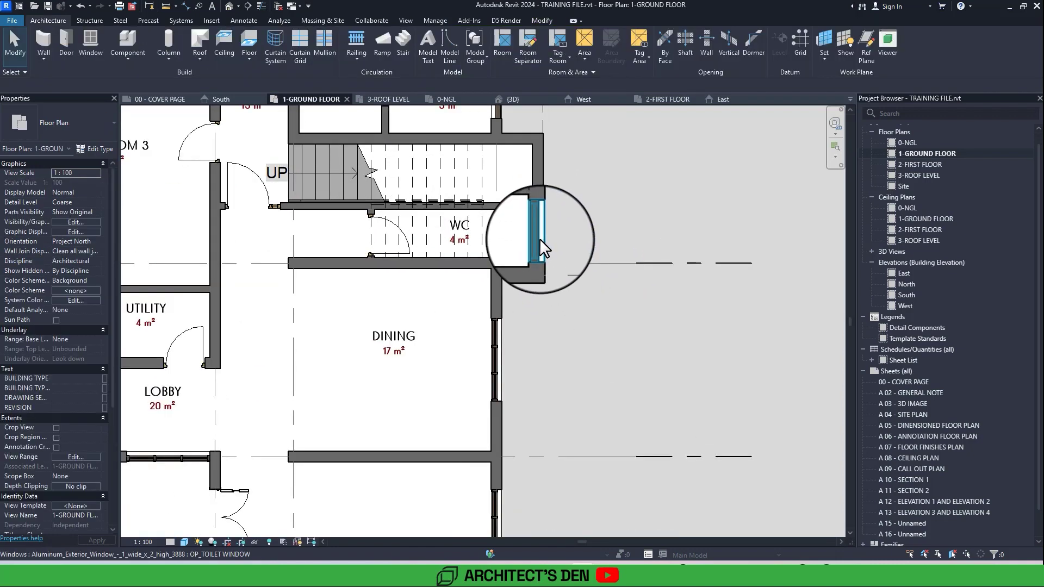
# - Select the WC window and try head heights of 1500, 100 and 900 for it
pyautogui.click(542, 241)
pyautogui.click(81, 339)
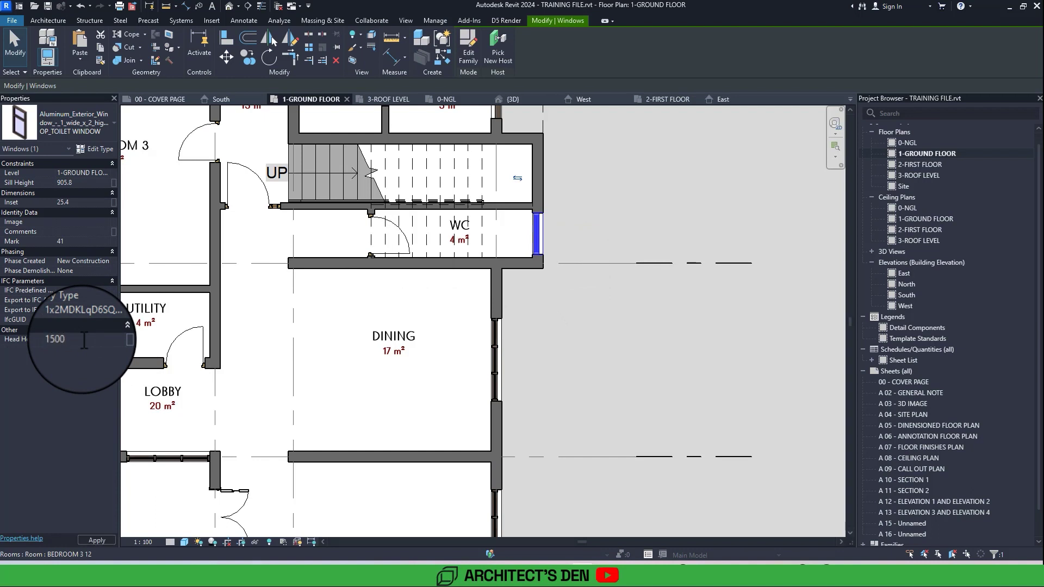
pyautogui.write('1500.0')
pyautogui.press('Return')
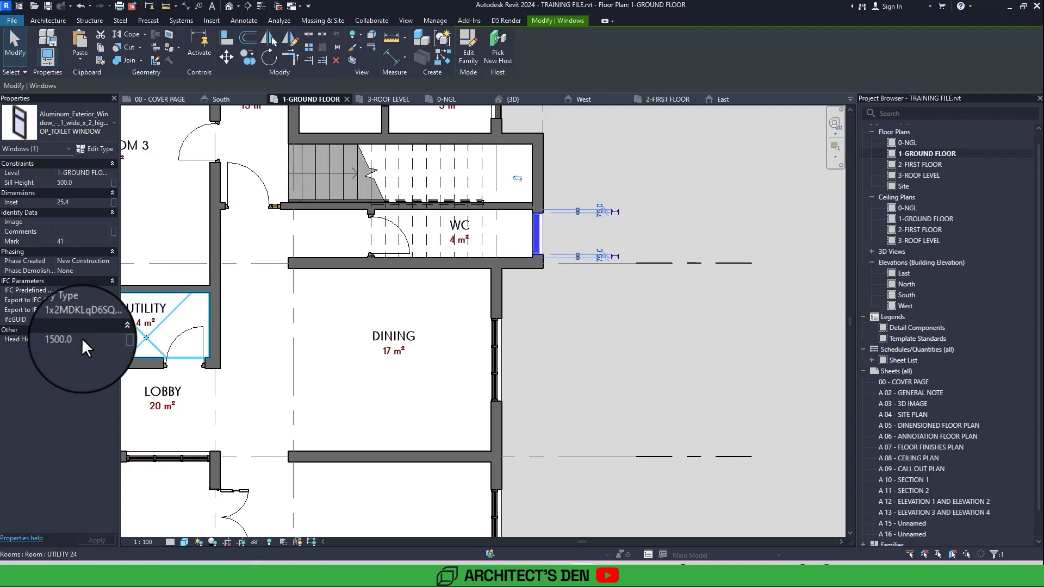
pyautogui.click(82, 339)
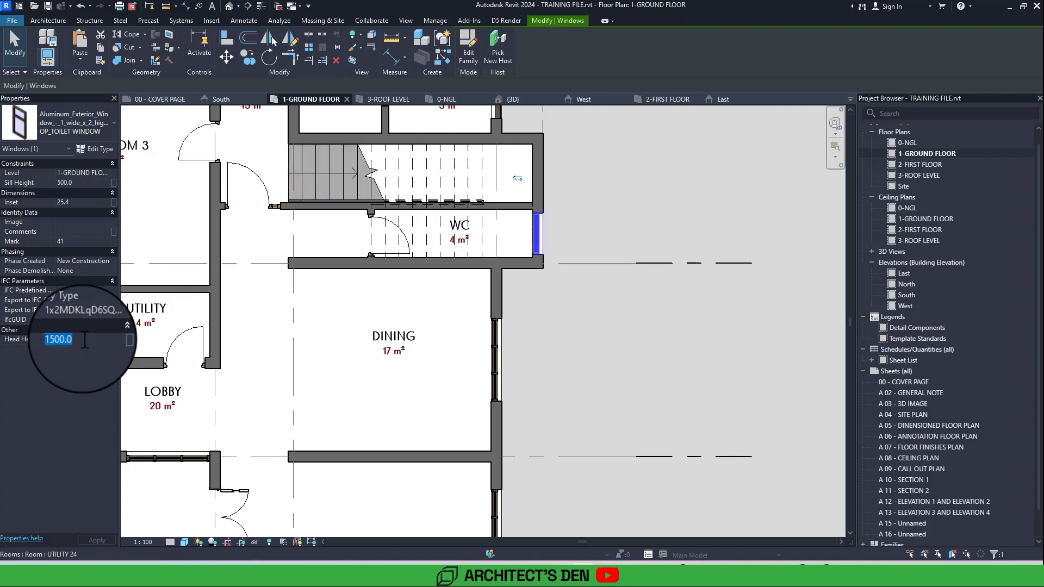
pyautogui.write('100')
pyautogui.click(85, 331)
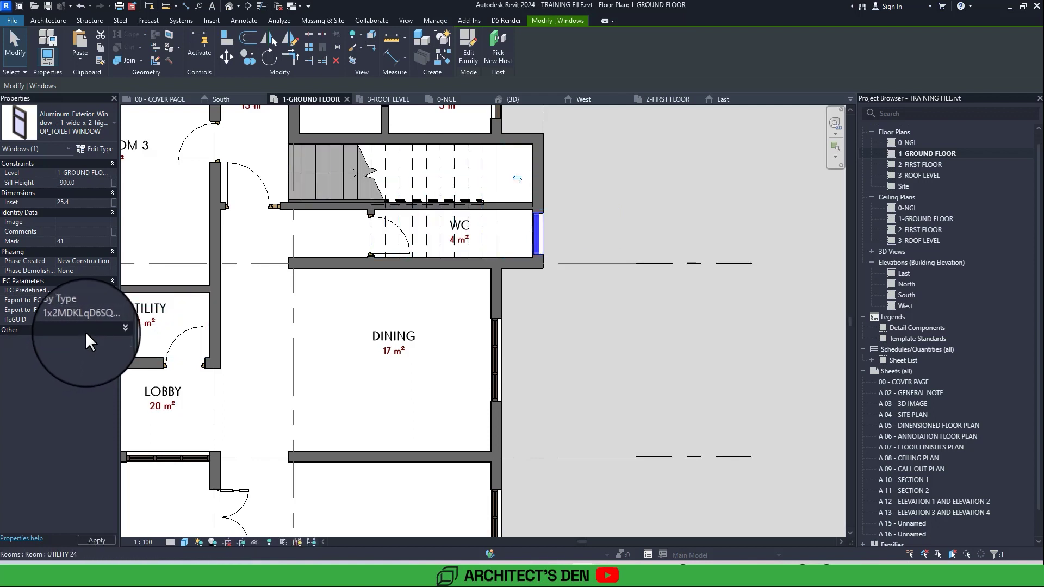
pyautogui.click(86, 328)
pyautogui.click(84, 338)
pyautogui.write('900.0')
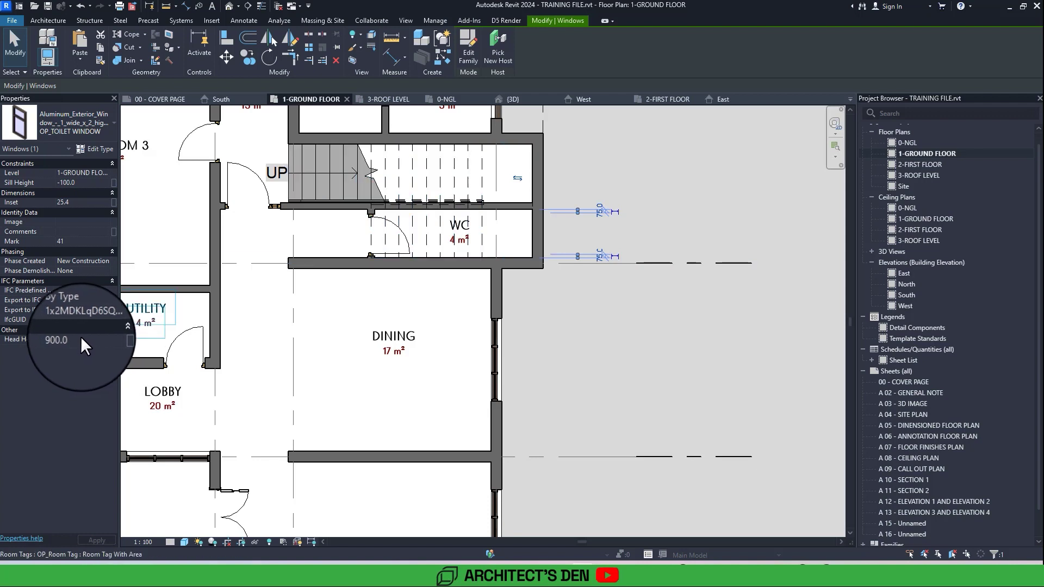
# - Set the WC window's head height to 2100 and deselect the window
pyautogui.click(80, 336)
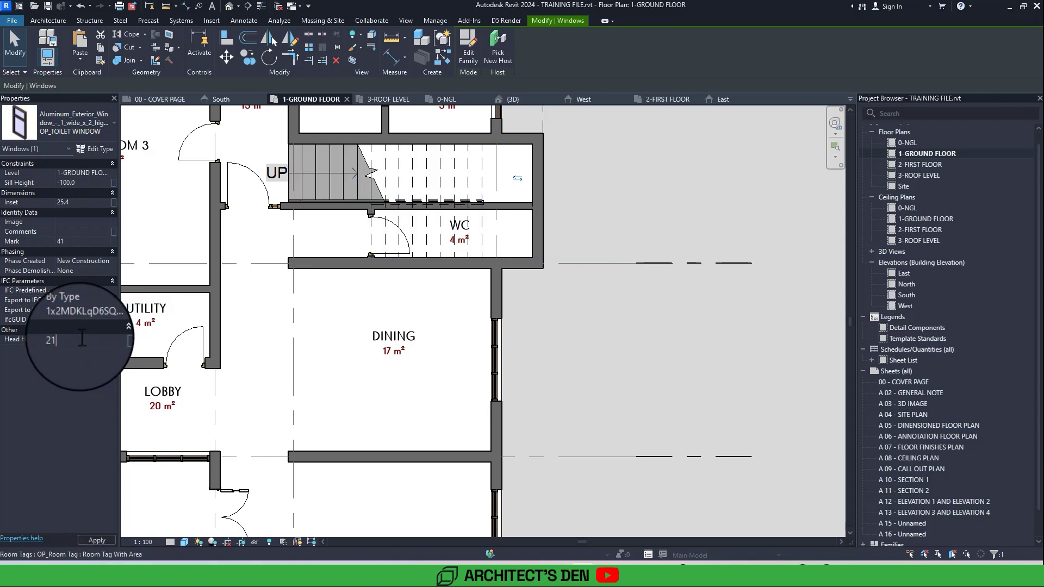
pyautogui.press('Return')
pyautogui.click(584, 322)
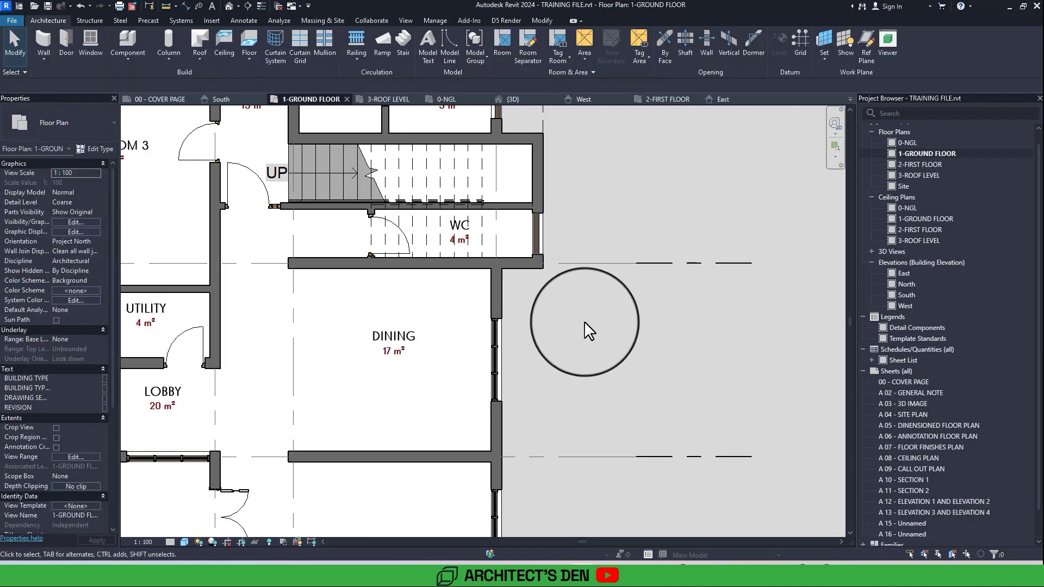
pyautogui.scroll(-1, 573, 297)
pyautogui.click(548, 258)
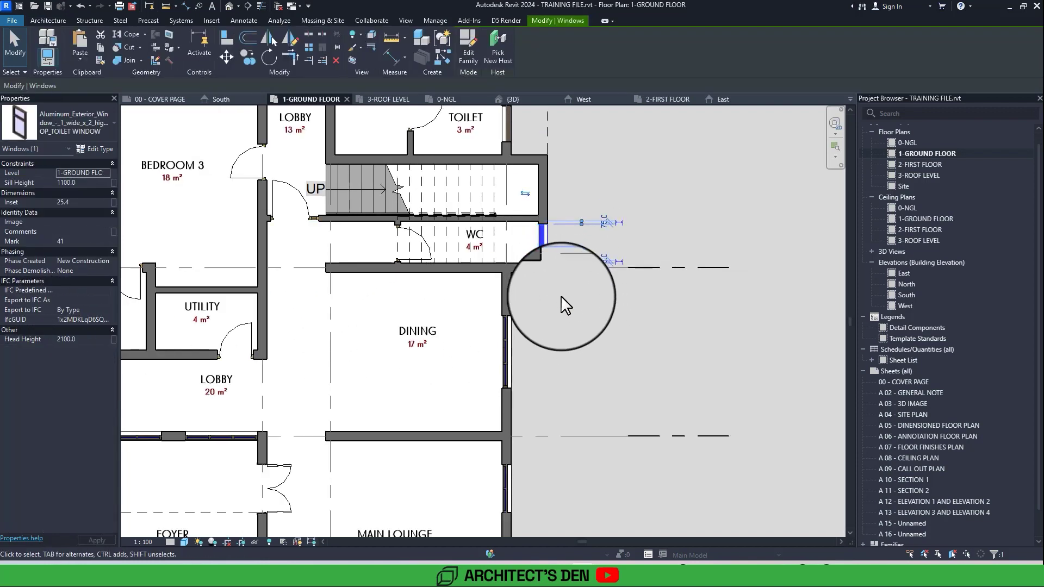
pyautogui.press('c')
pyautogui.press('s')
pyautogui.scroll(-2, 561, 297)
pyautogui.moveTo(561, 296); pyautogui.dragTo(562, 361, button='middle')
pyautogui.moveTo(561, 296); pyautogui.dragTo(555, 245, button='middle')
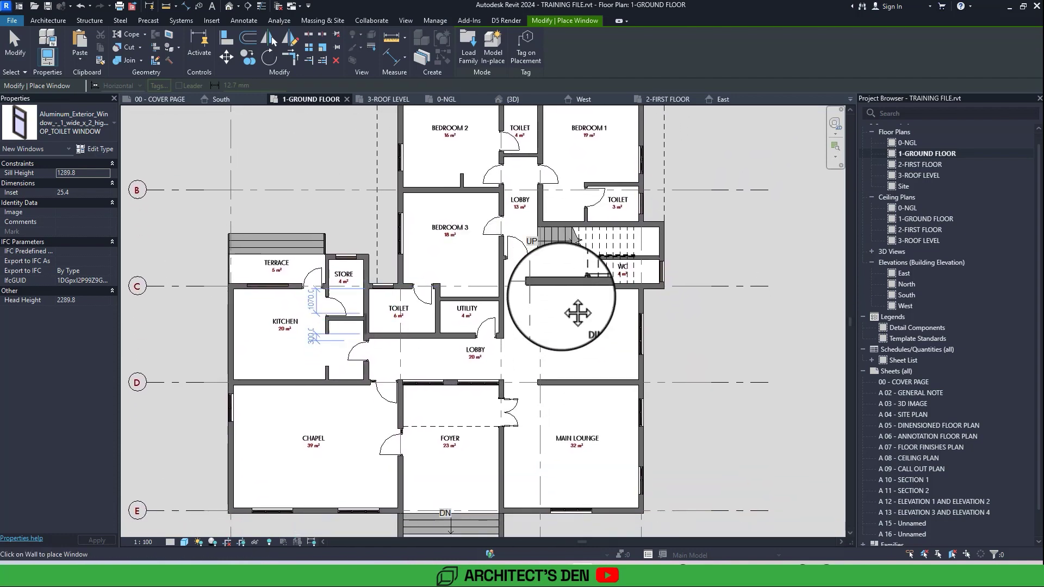
pyautogui.moveTo(562, 296); pyautogui.dragTo(502, 322, button='middle')
pyautogui.press('Escape')
# - Examine the WC window and the neighbouring staircase walls on the ground floor plan
pyautogui.scroll(5, 561, 296)
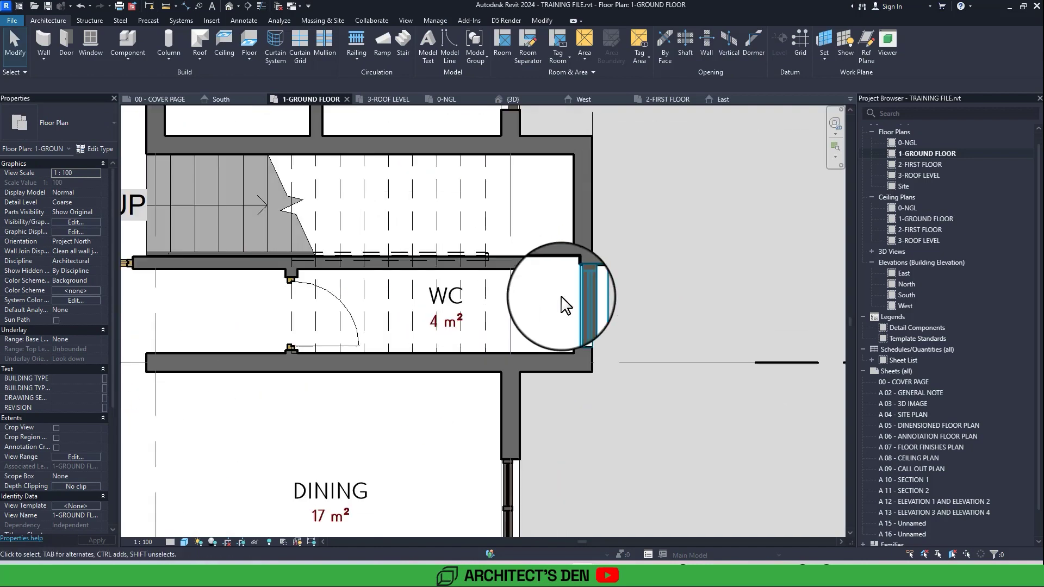
pyautogui.scroll(2, 562, 297)
pyautogui.moveTo(561, 297); pyautogui.dragTo(474, 309, button='middle')
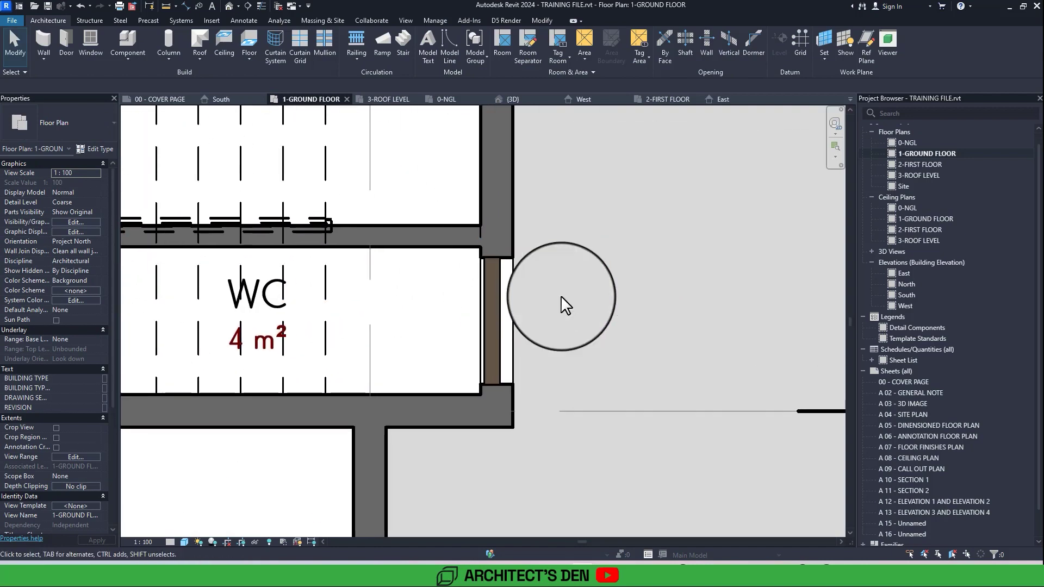
pyautogui.scroll(-2, 561, 296)
pyautogui.moveTo(561, 296); pyautogui.dragTo(512, 288, button='middle')
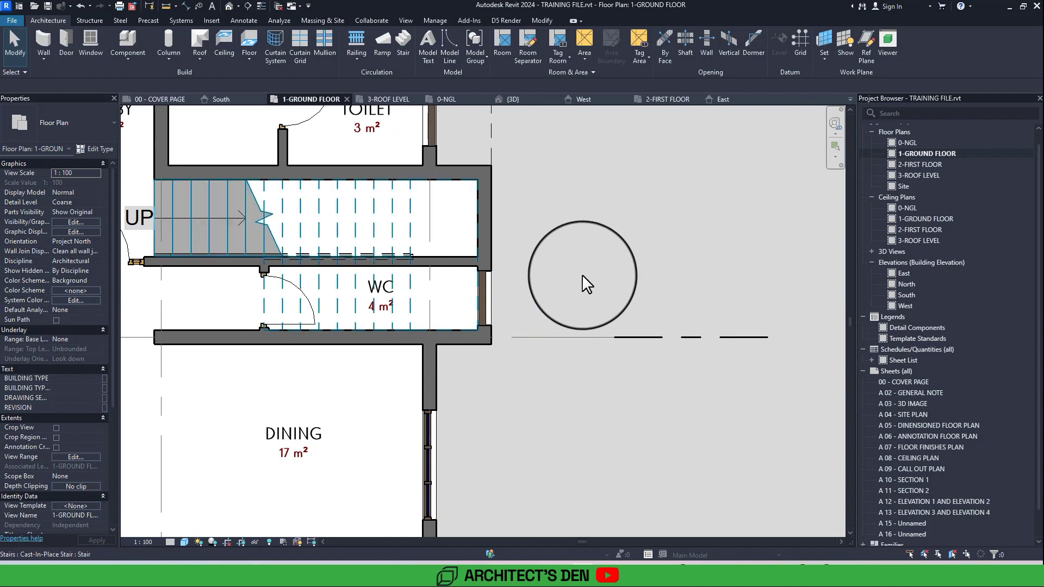
pyautogui.scroll(-2, 583, 273)
pyautogui.scroll(1, 583, 272)
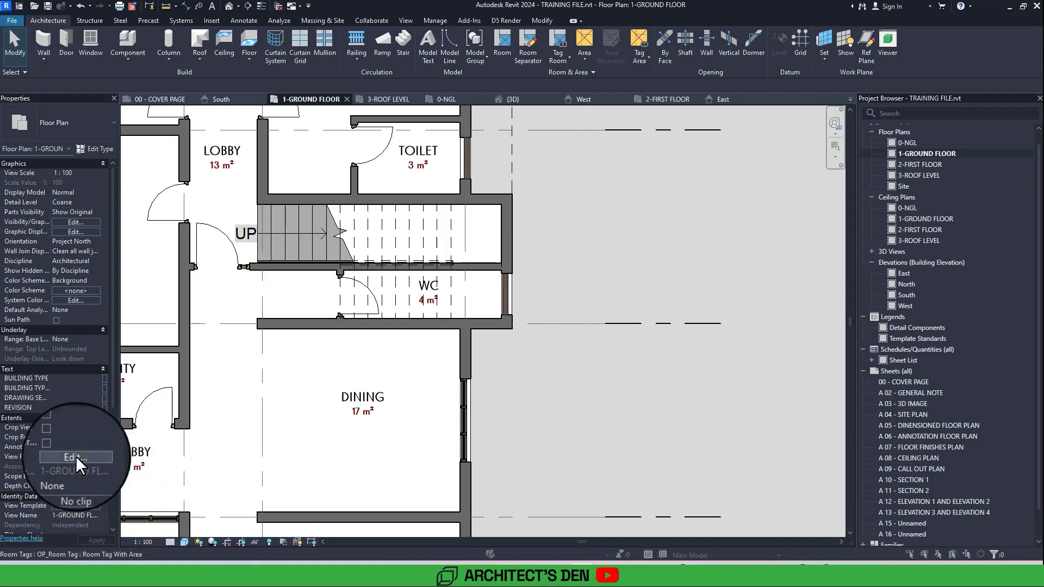
# - Set the cut plane offset in the ground floor plan's view range to 1700 and apply it
pyautogui.click(76, 456)
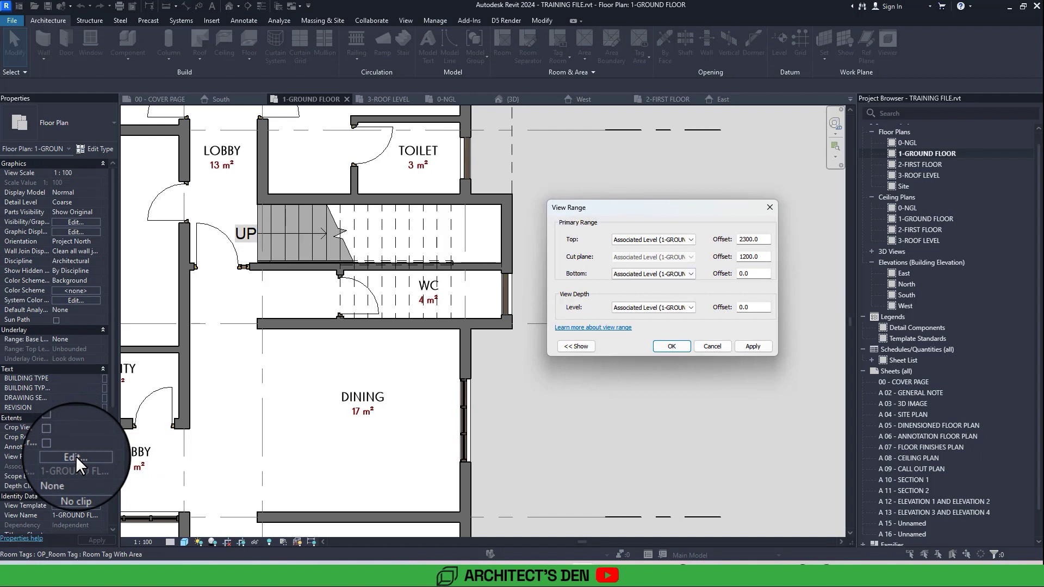
pyautogui.click(744, 259)
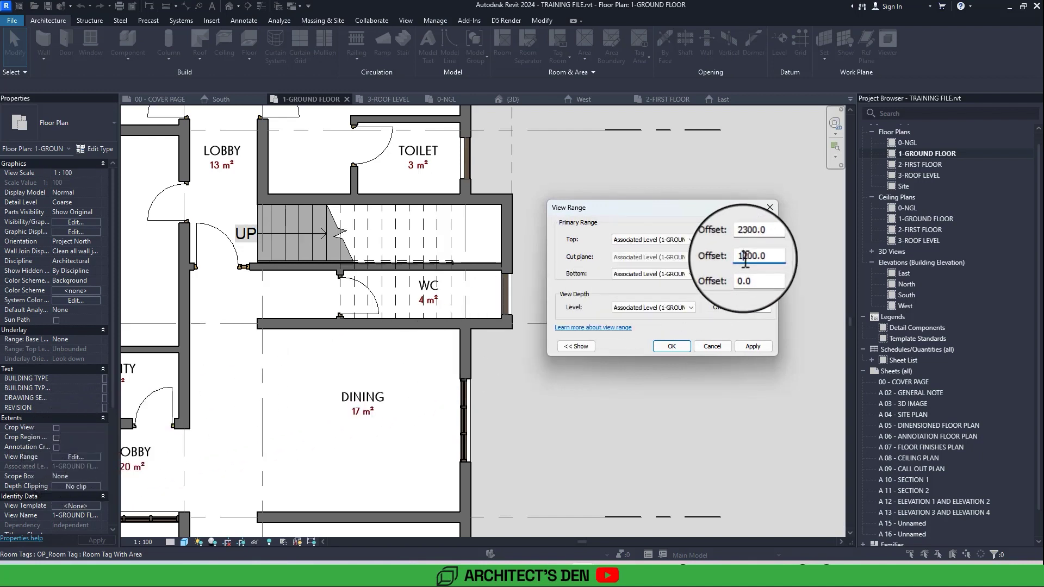
pyautogui.doubleClick(748, 259)
pyautogui.click(746, 259)
pyautogui.doubleClick(745, 260)
pyautogui.click(745, 259)
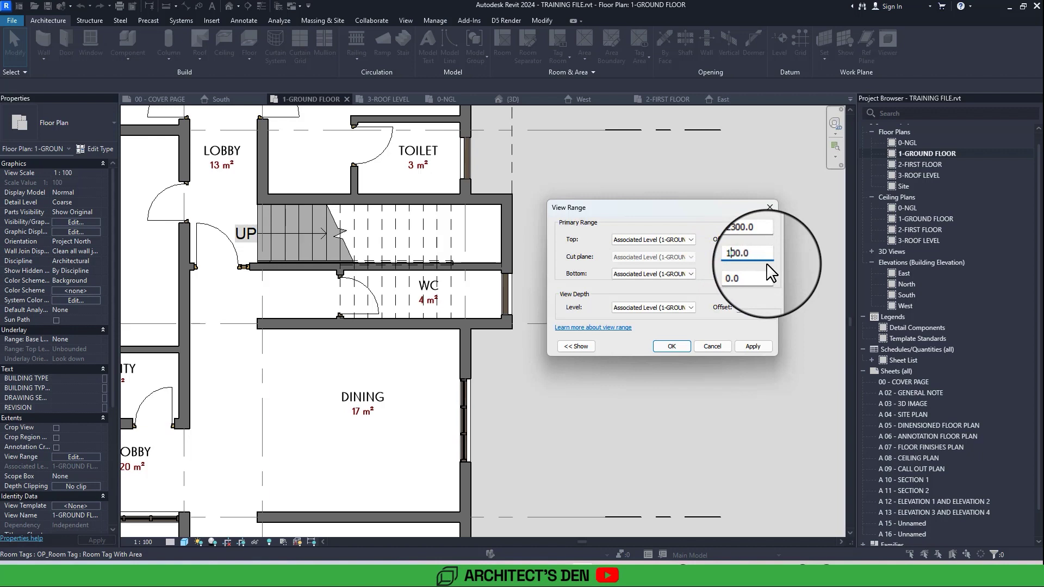
pyautogui.click(753, 347)
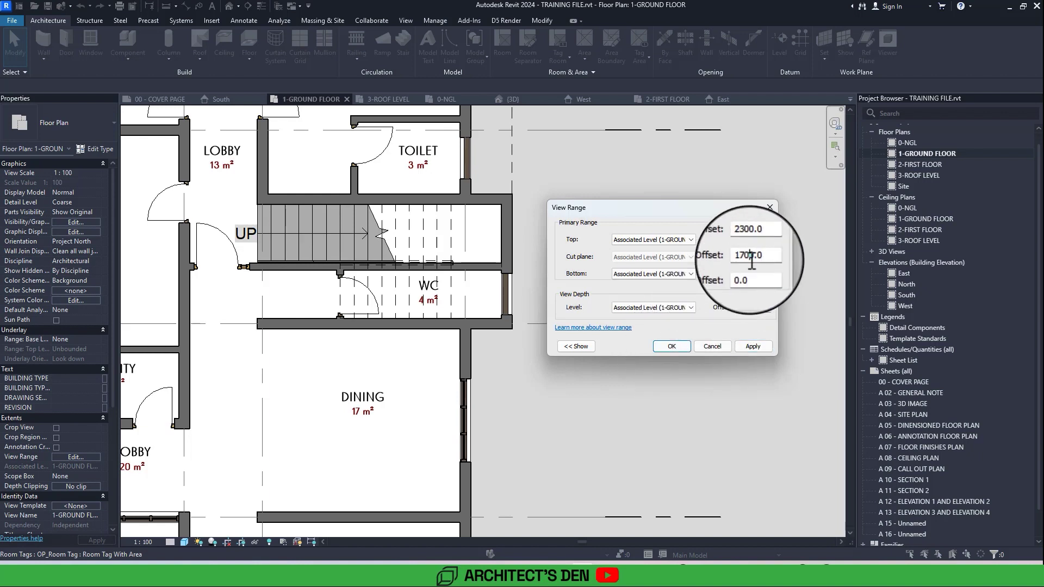
# - Set the ground floor view range's cut plane offset to 1800 and accept the settings
pyautogui.moveTo(749, 259); pyautogui.dragTo(745, 258)
pyautogui.write('8')
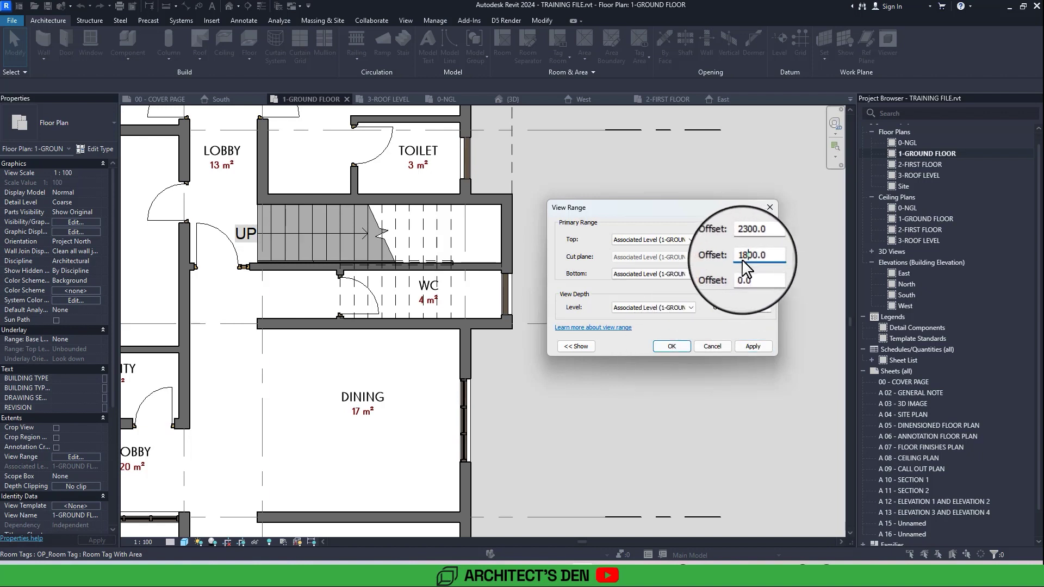
pyautogui.click(759, 348)
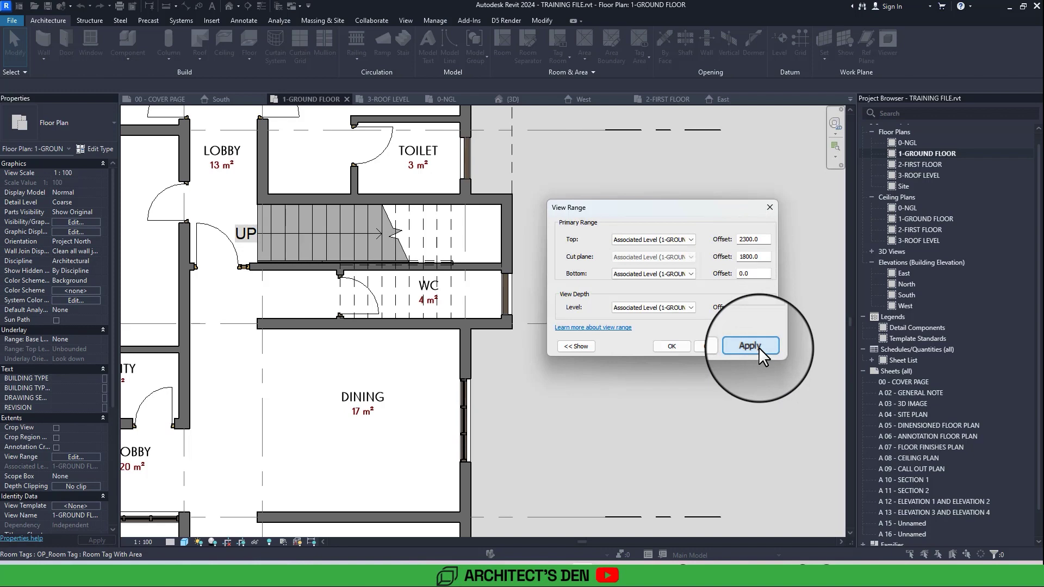
pyautogui.click(667, 348)
# - Select the window in the upper wall of the 6 m² toilet to inspect its properties and plan appearance
pyautogui.scroll(-3, 674, 380)
pyautogui.scroll(5, 419, 345)
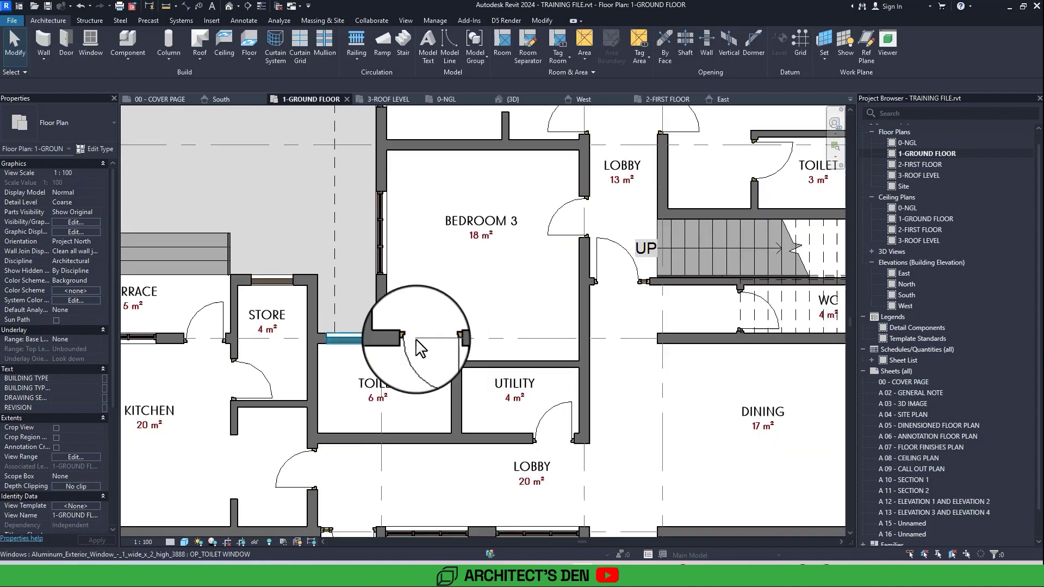
pyautogui.click(374, 338)
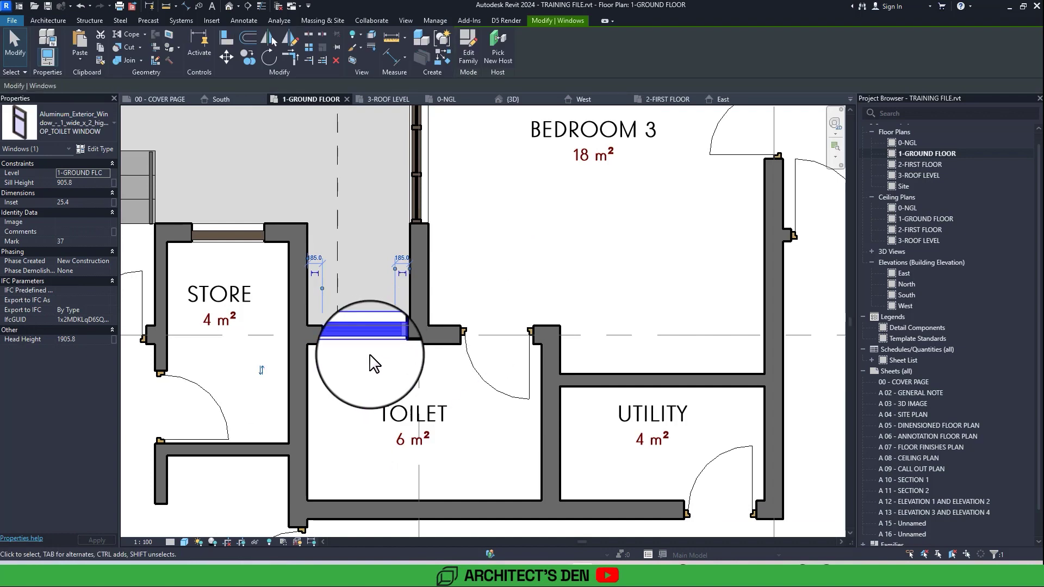
pyautogui.click(369, 365)
pyautogui.scroll(4, 372, 375)
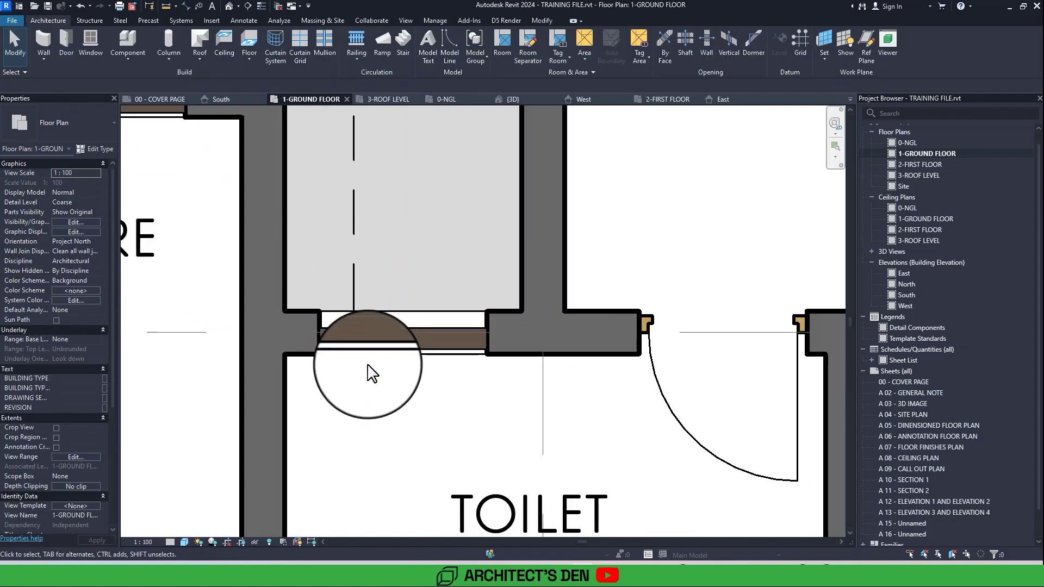
# - Reopen the ground floor plan's view range and apply a cut plane offset of 110, followed by 1100
pyautogui.click(76, 457)
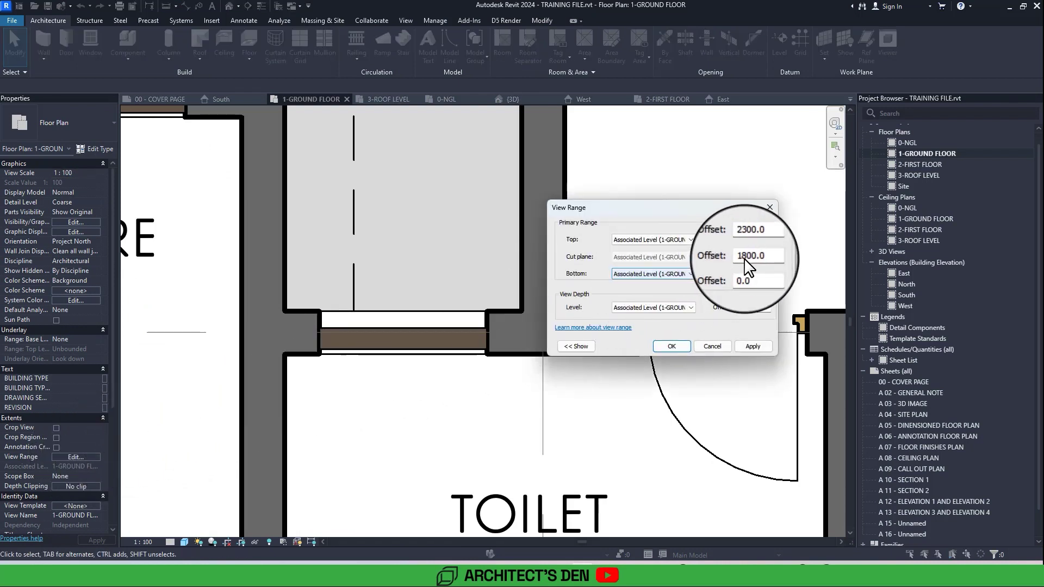
pyautogui.moveTo(743, 261); pyautogui.dragTo(751, 260)
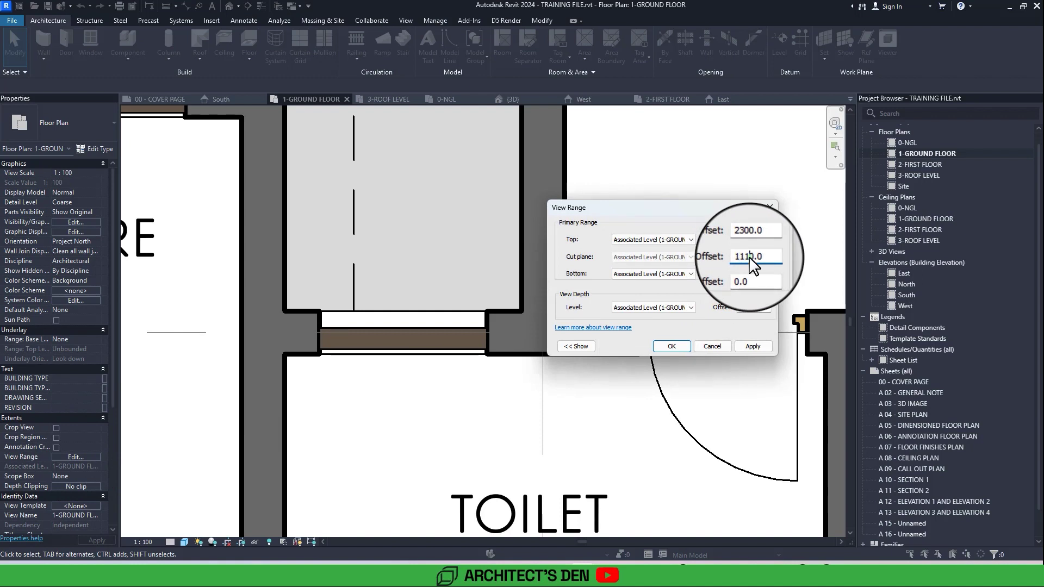
pyautogui.write('11')
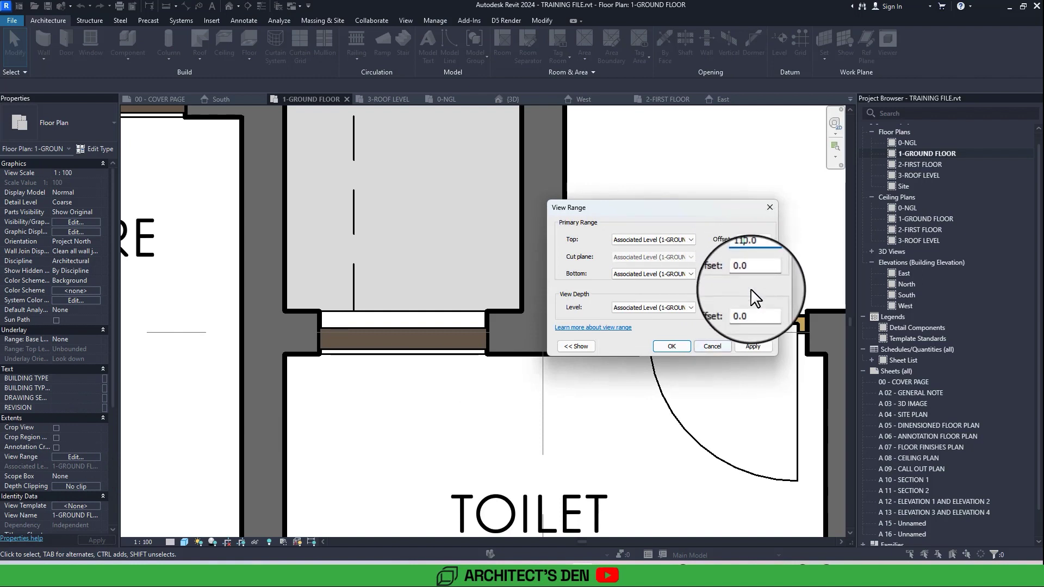
pyautogui.click(753, 346)
pyautogui.click(750, 257)
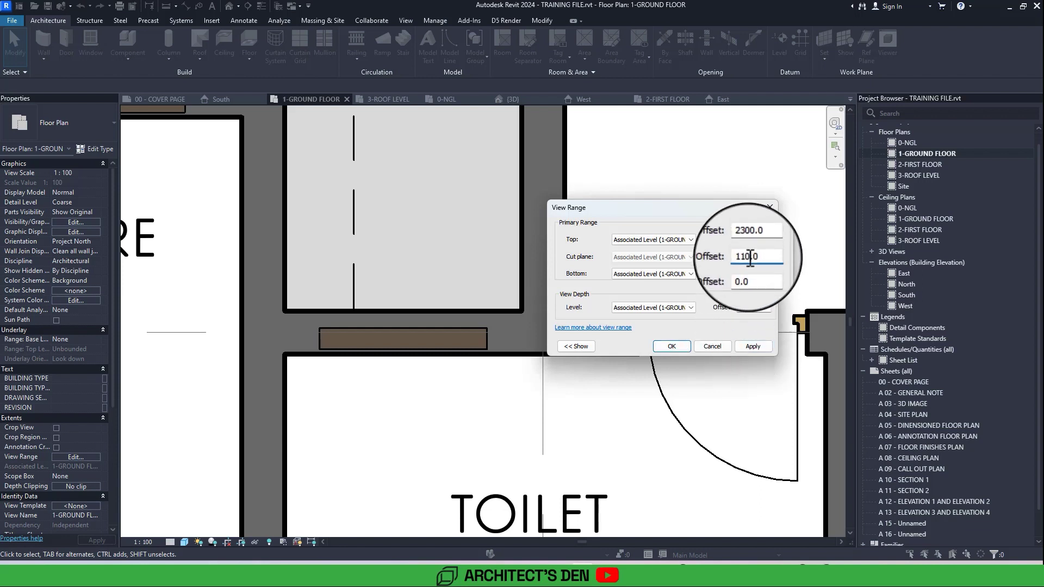
pyautogui.write('0')
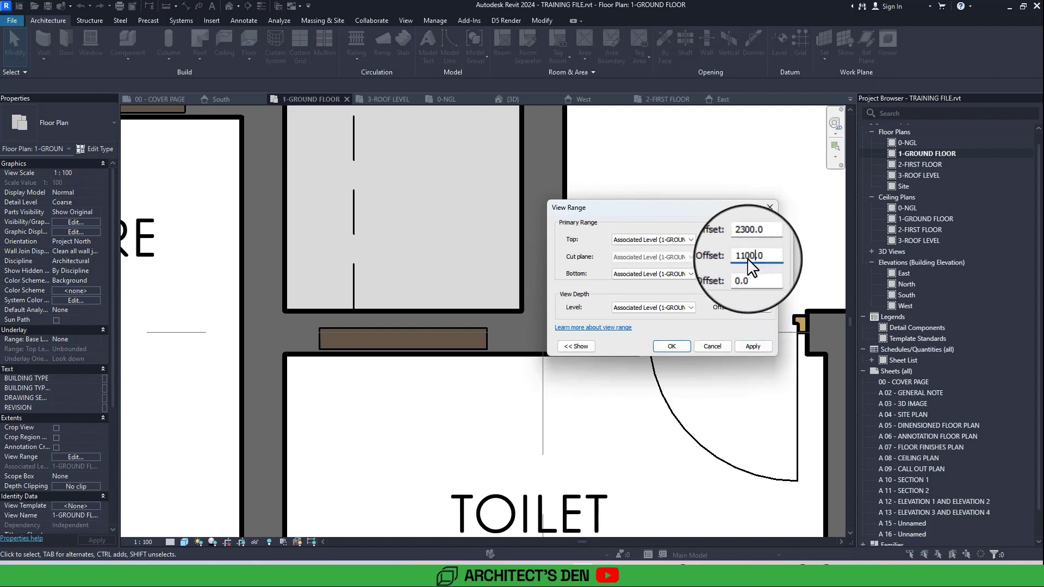
pyautogui.click(751, 346)
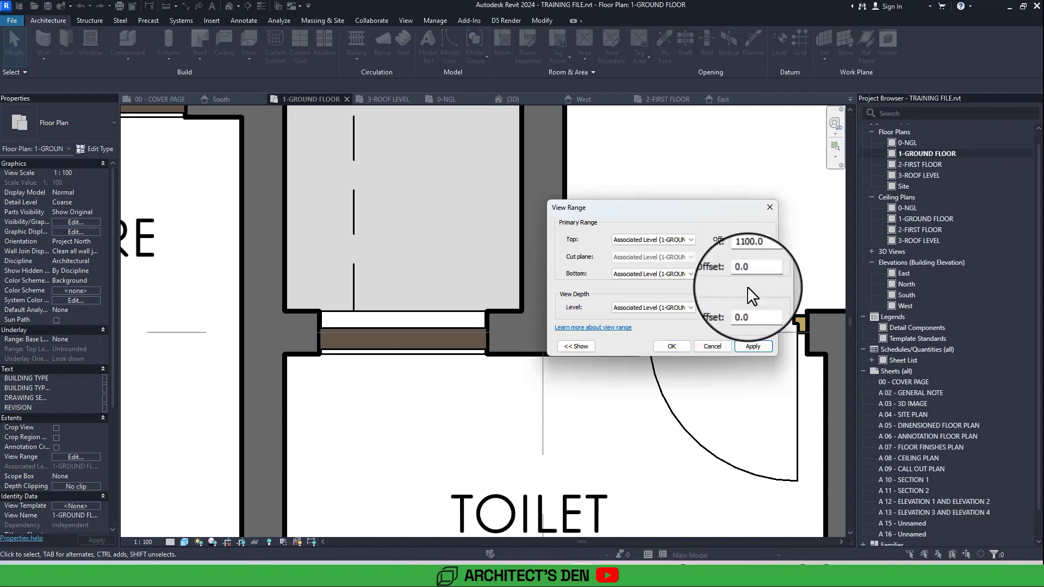
# - Set the cut plane offset to 1500 and apply it to the plan
pyautogui.click(747, 257)
pyautogui.write('5')
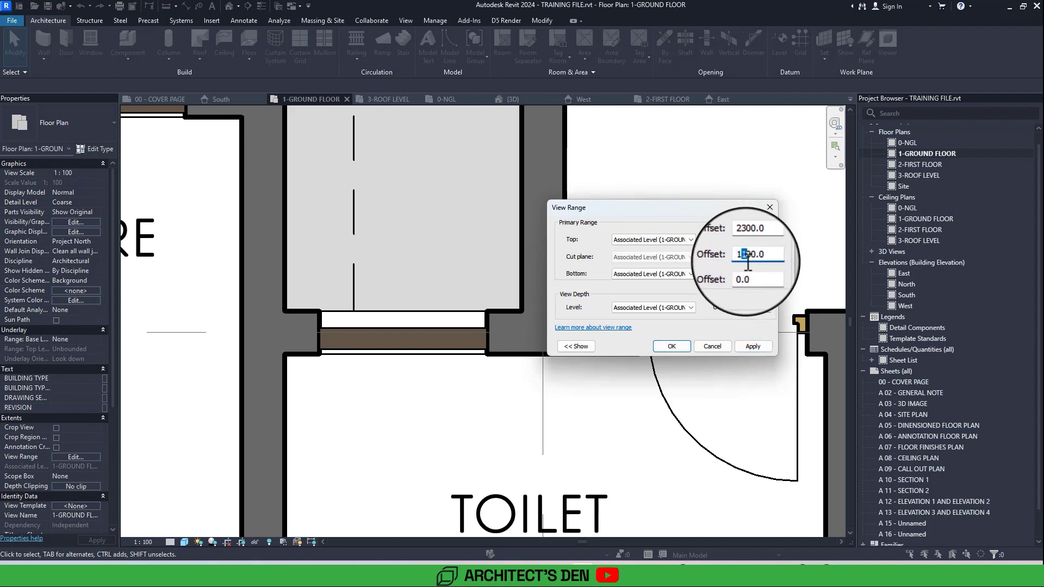
pyautogui.click(759, 349)
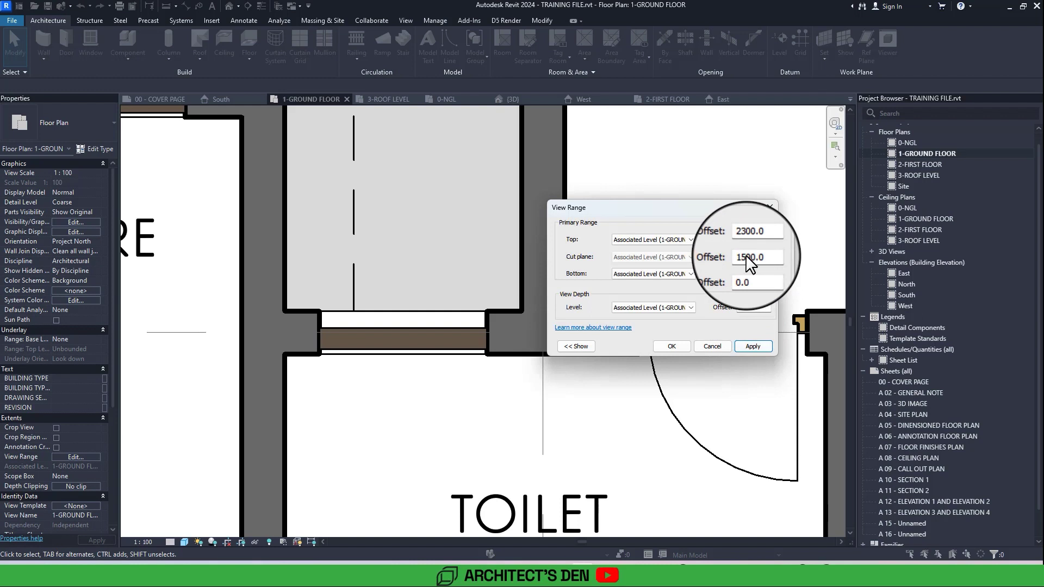
# - Set the cut plane offset back to 1800, apply it and close the view range settings
pyautogui.moveTo(750, 257); pyautogui.dragTo(743, 259)
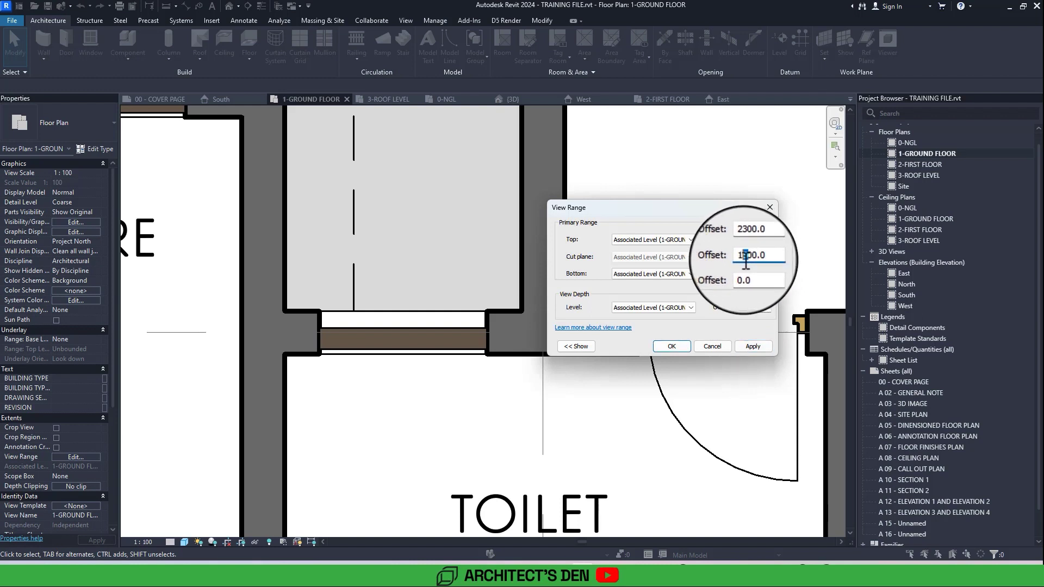
pyautogui.write('8')
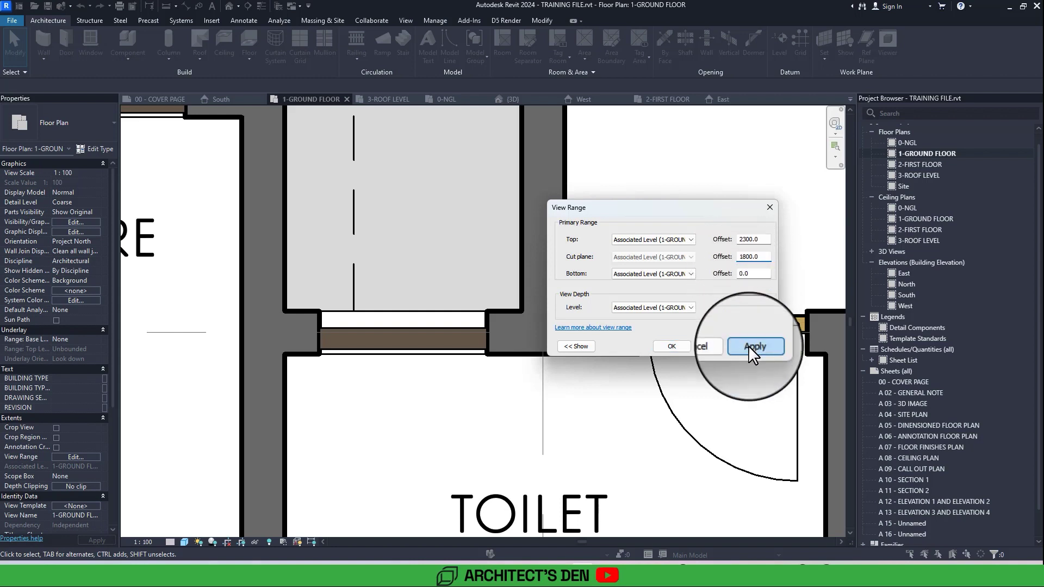
pyautogui.click(752, 348)
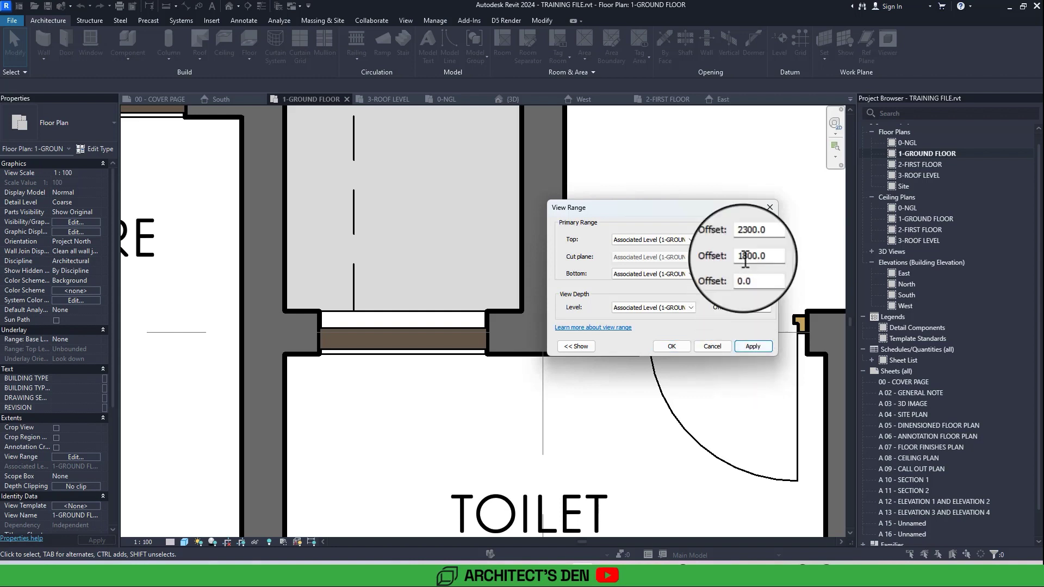
pyautogui.moveTo(738, 260); pyautogui.dragTo(747, 261)
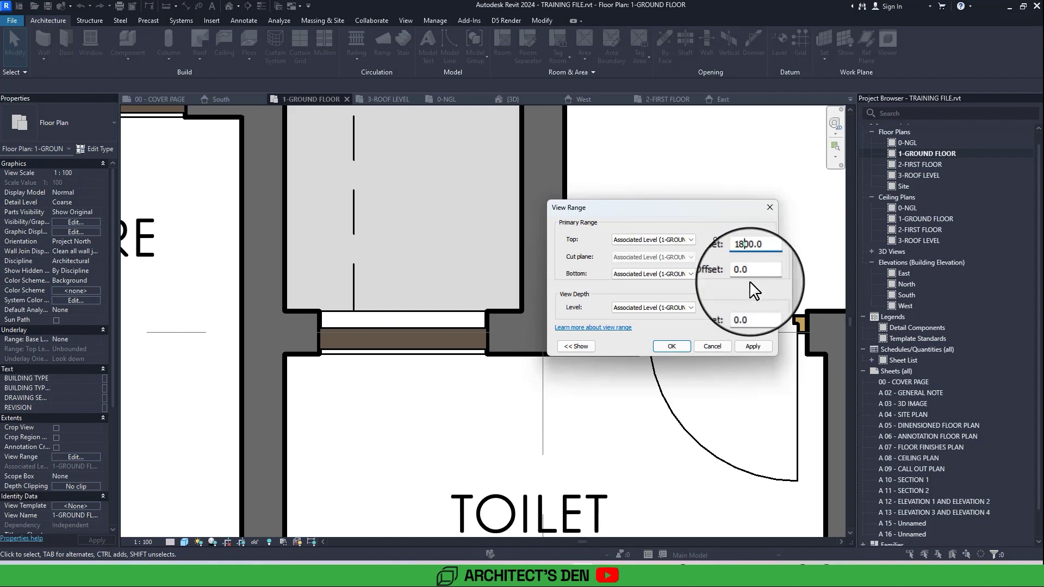
pyautogui.click(759, 347)
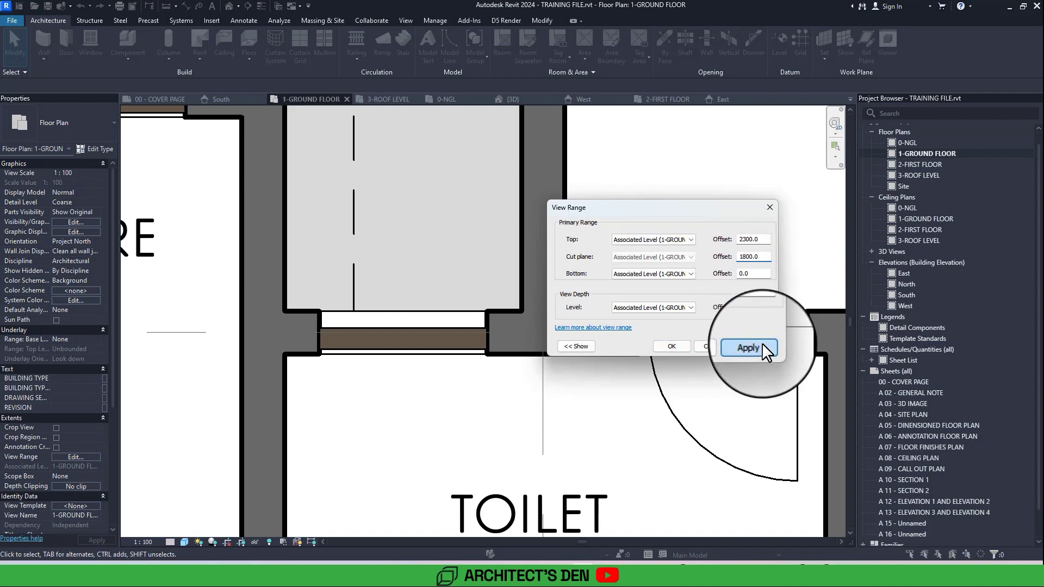
pyautogui.click(671, 347)
# - Examine the toilet windows beside the store and between Bedrooms 1 and 2, and the staircase on the ground floor plan
pyautogui.scroll(-3, 489, 342)
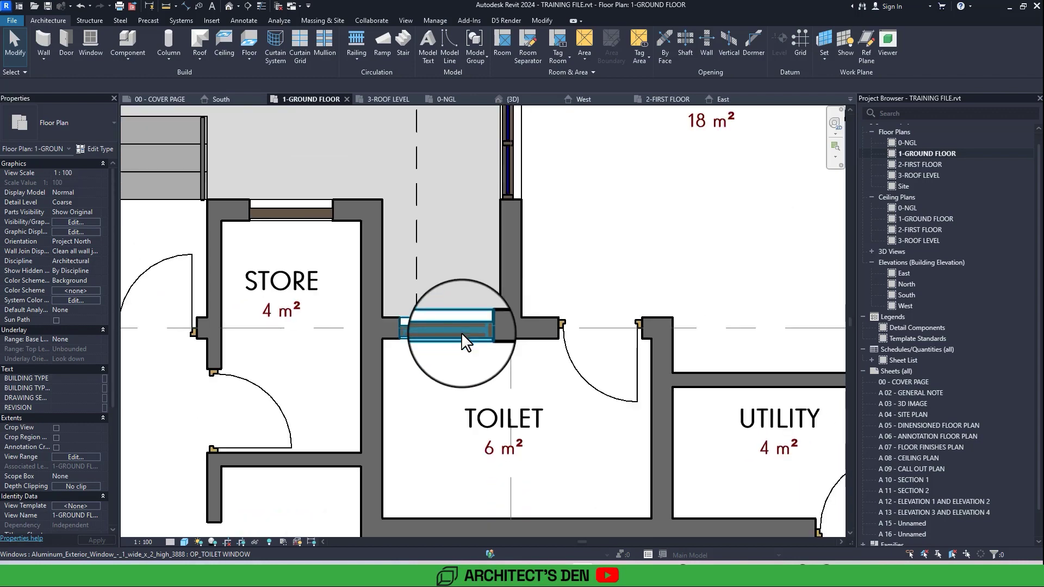
pyautogui.click(463, 340)
pyautogui.scroll(-4, 465, 343)
pyautogui.click(460, 342)
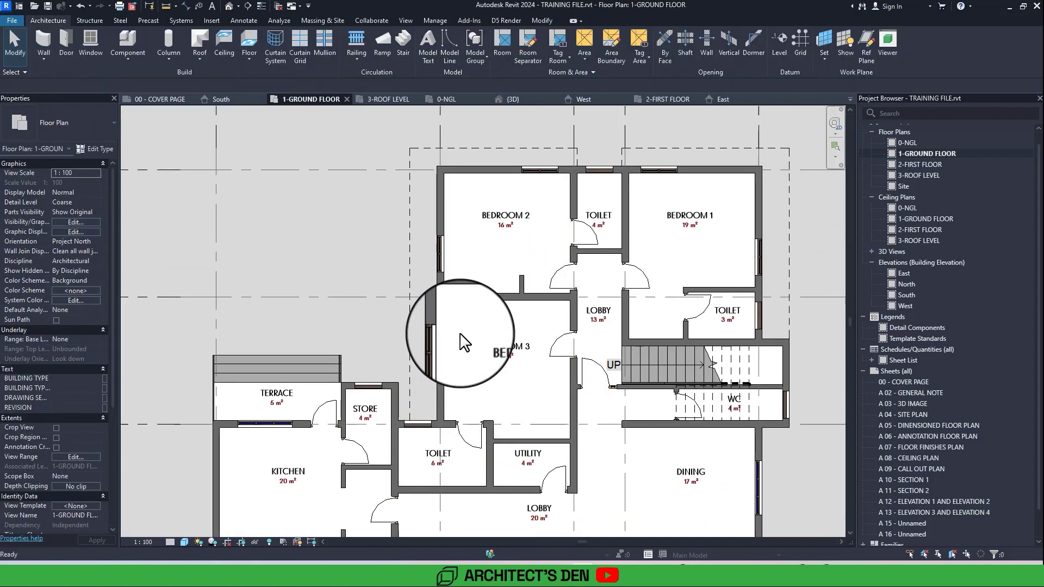
pyautogui.moveTo(467, 259); pyautogui.dragTo(473, 349, button='middle')
pyautogui.scroll(3, 584, 275)
pyautogui.scroll(1, 580, 267)
pyautogui.click(581, 264)
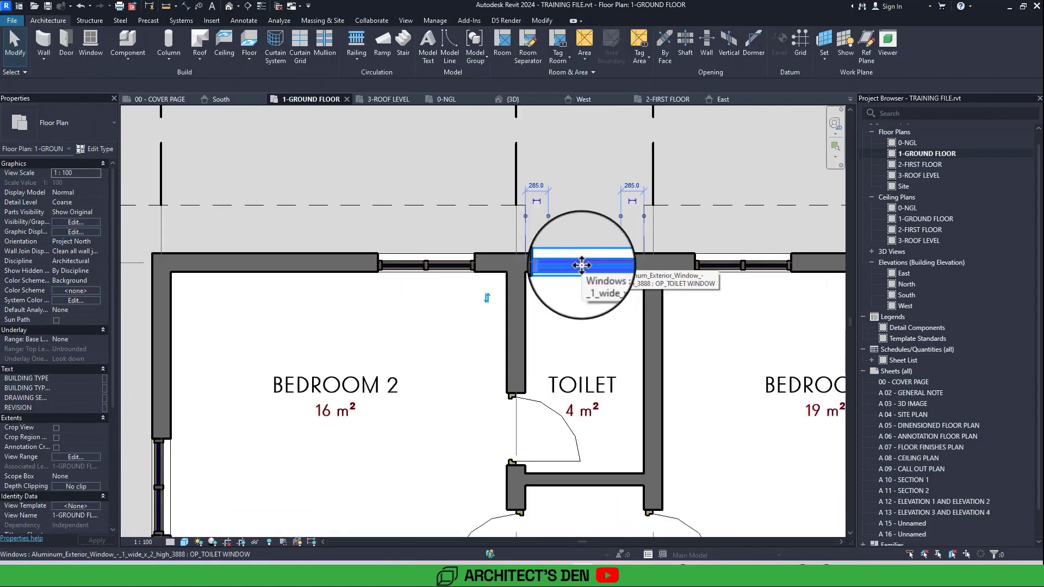
pyautogui.click(584, 207)
pyautogui.scroll(-2, 584, 207)
pyautogui.scroll(-5, 584, 207)
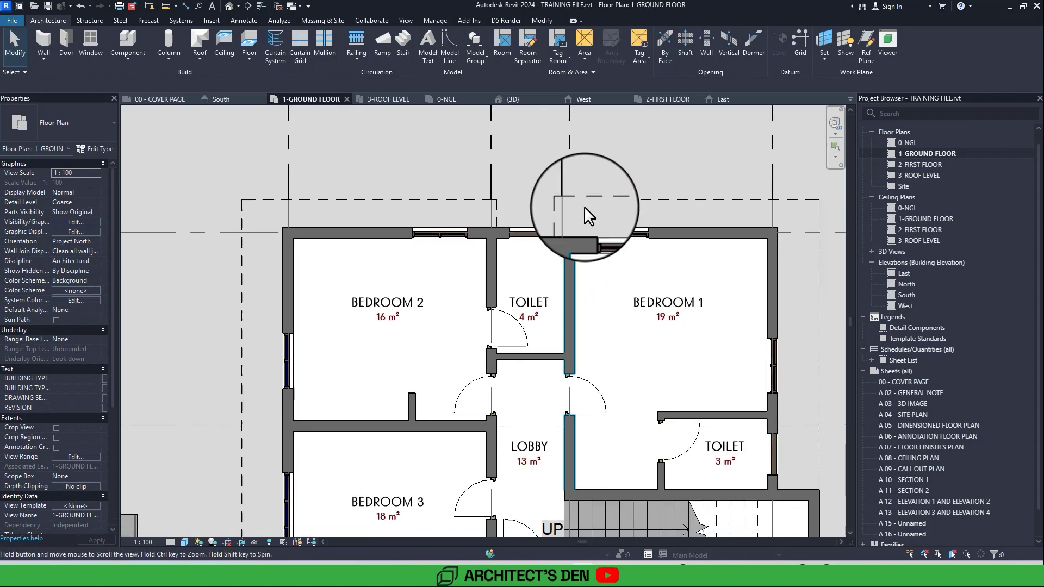
pyautogui.moveTo(700, 274); pyautogui.dragTo(660, 203, button='middle')
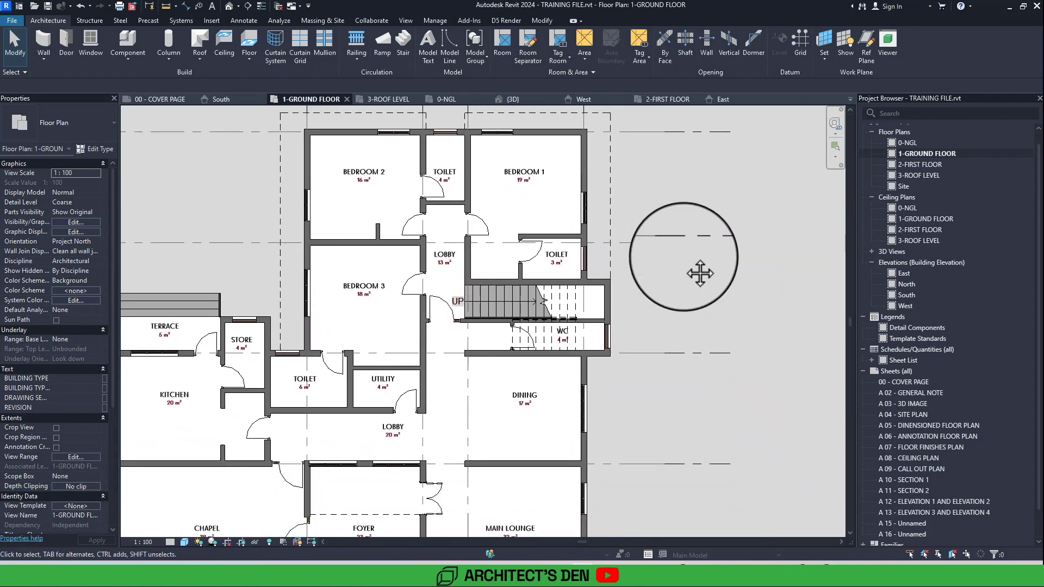
pyautogui.scroll(-3, 686, 265)
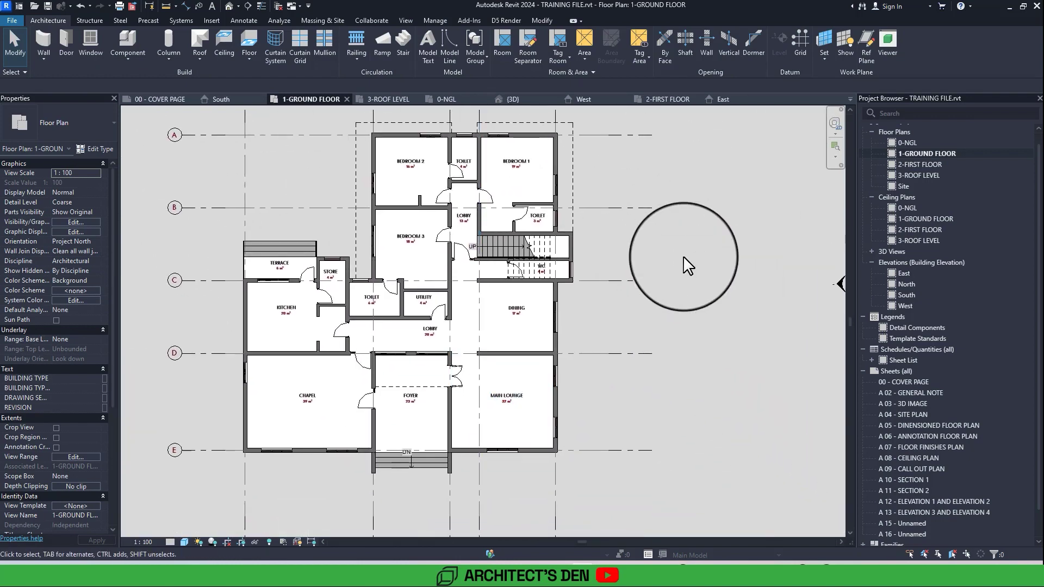
pyautogui.scroll(3, 550, 272)
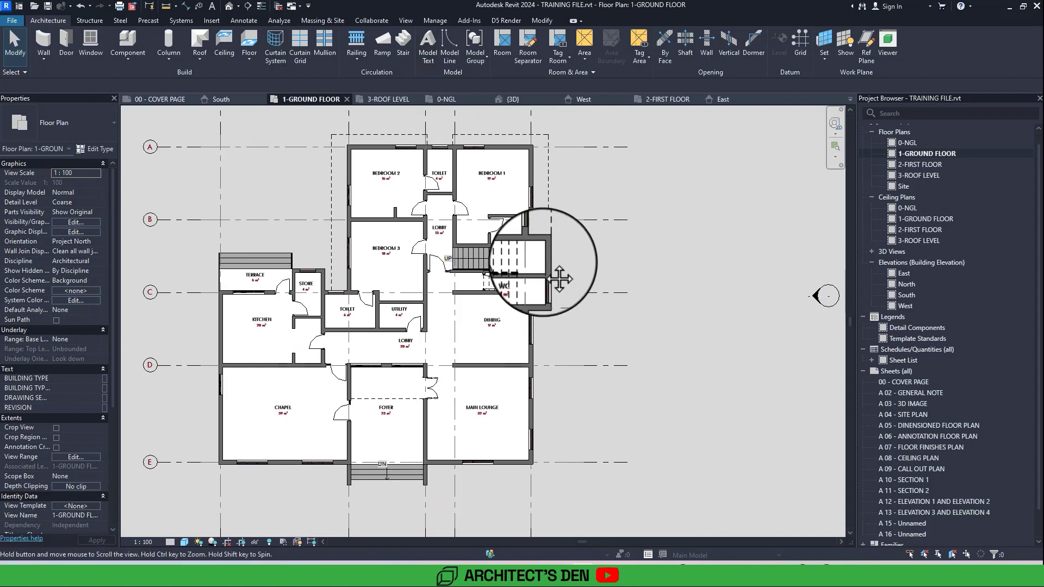
pyautogui.scroll(3, 518, 262)
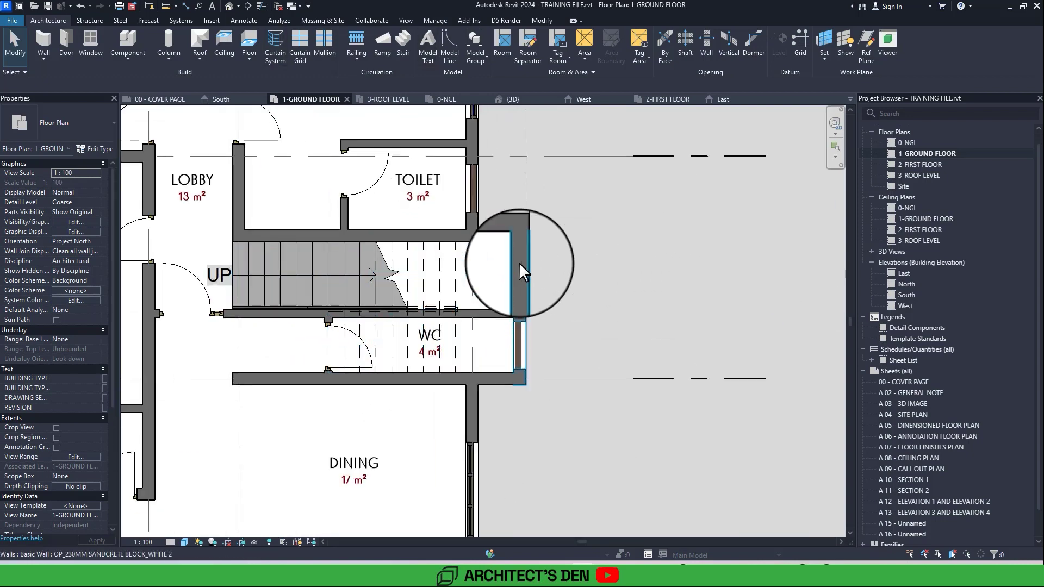
# - Open the default 3D view and orient it to examine the staircase and its landing inside the building
pyautogui.click(228, 6)
pyautogui.keyDown('shift'); pyautogui.moveTo(227, 5); pyautogui.dragTo(244, 23, button='middle'); pyautogui.keyUp('shift')
pyautogui.scroll(3, 548, 259)
pyautogui.click(229, 6)
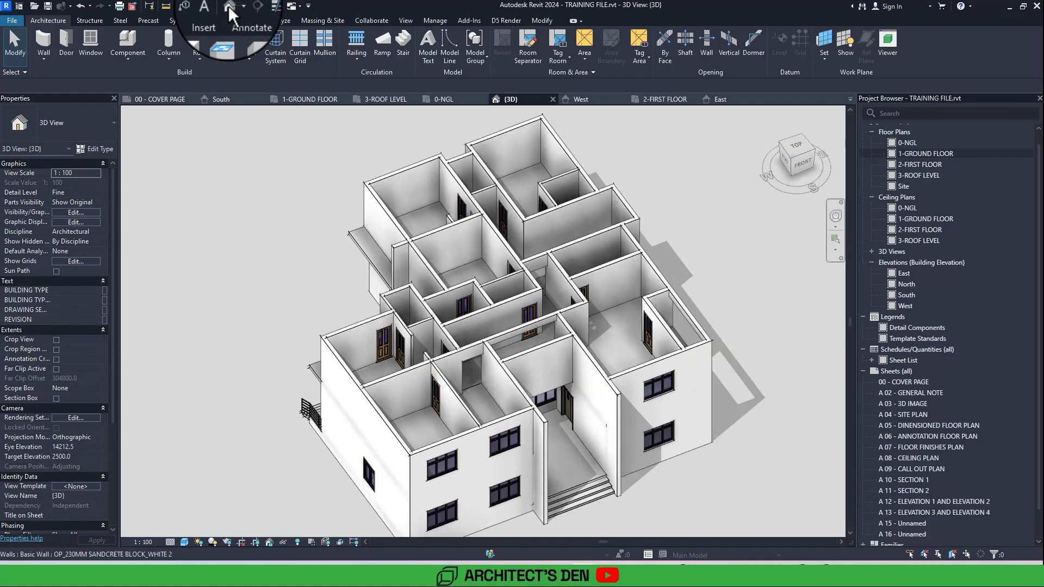
pyautogui.scroll(4, 423, 220)
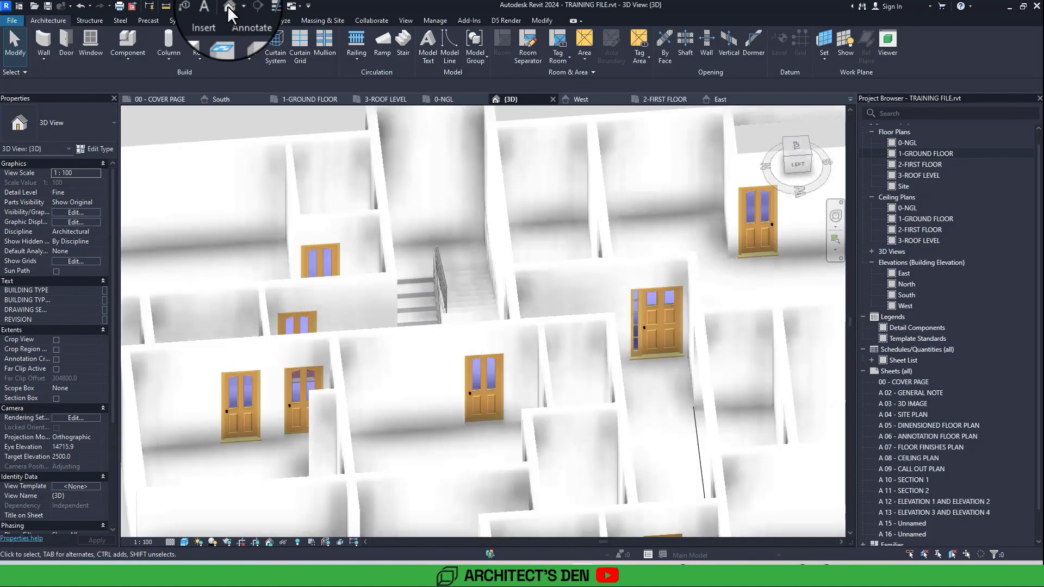
pyautogui.moveTo(422, 220); pyautogui.dragTo(437, 316, button='middle')
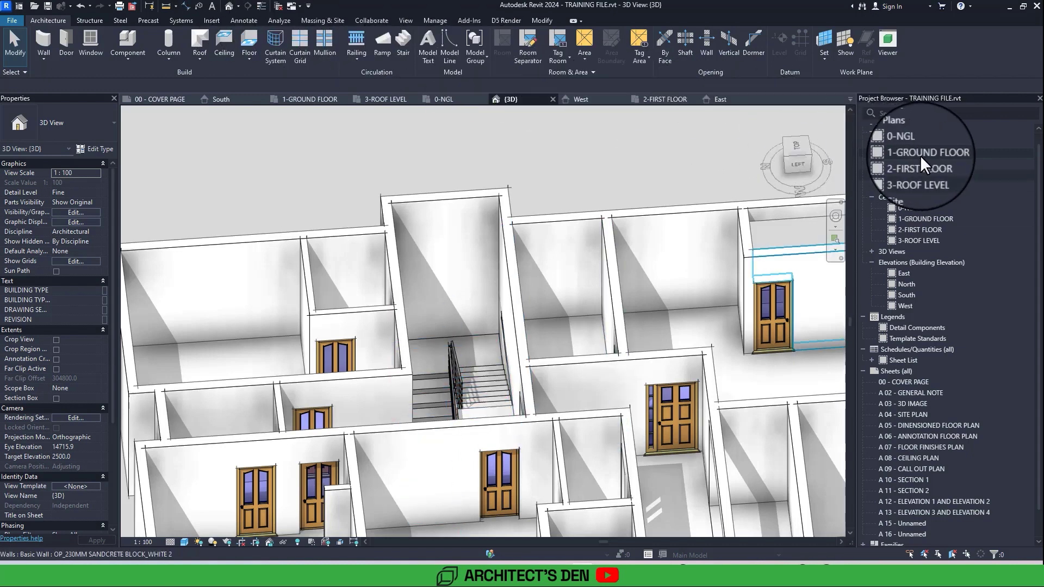
# - Open the monolithic staircase for editing and select its landing to inspect the relative height
pyautogui.click(472, 338)
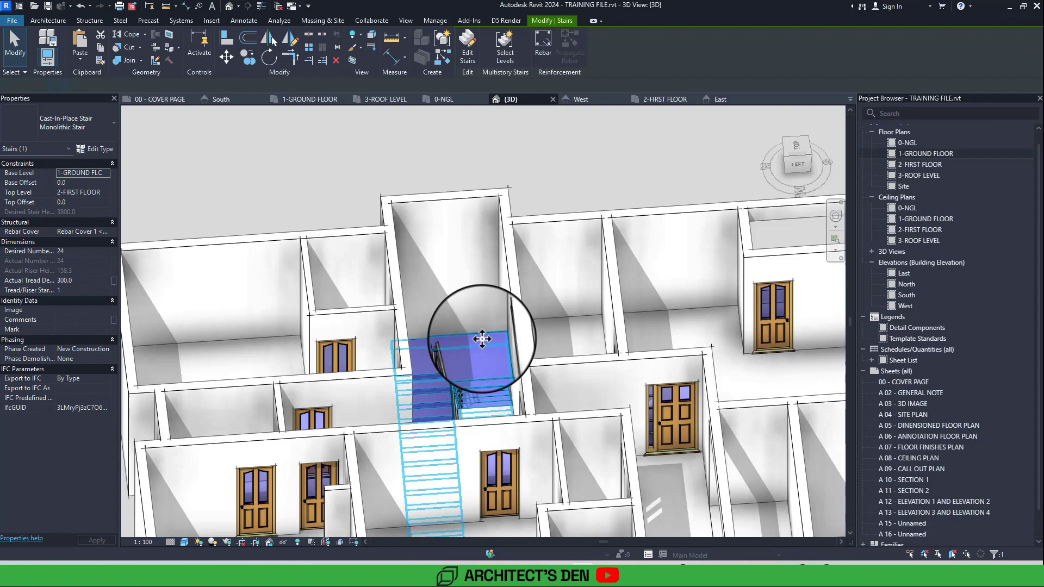
pyautogui.doubleClick(481, 339)
pyautogui.click(482, 338)
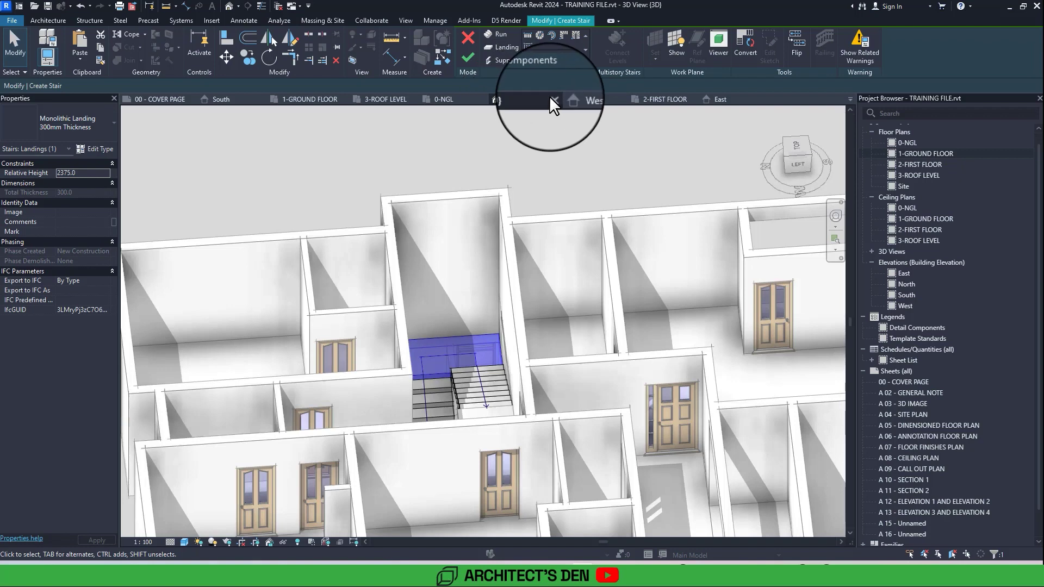
# - Finish editing the monolithic stair and reopen the 1-GROUND FLOOR plan at the staircase
pyautogui.click(473, 313)
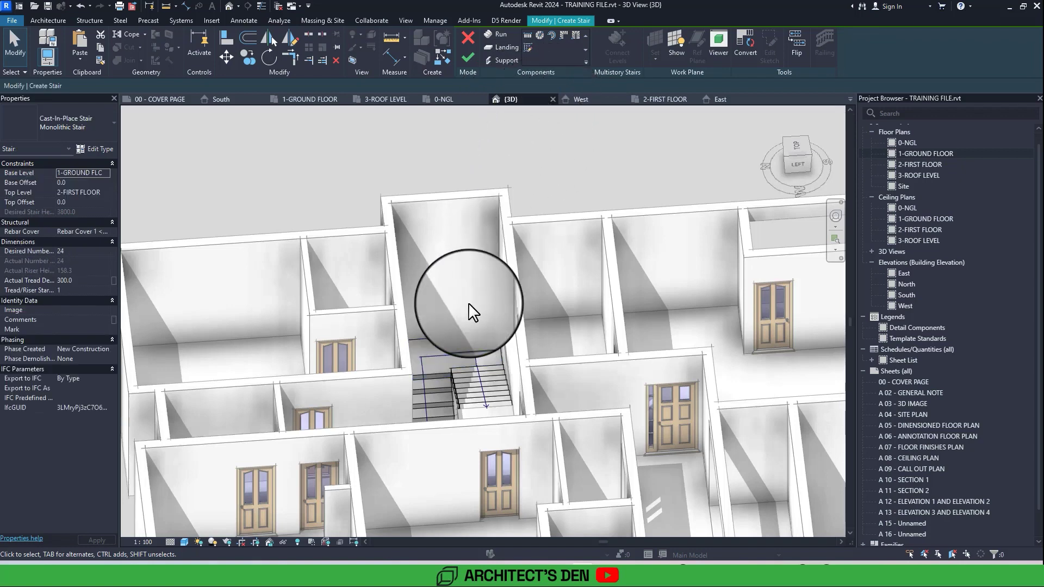
pyautogui.click(468, 57)
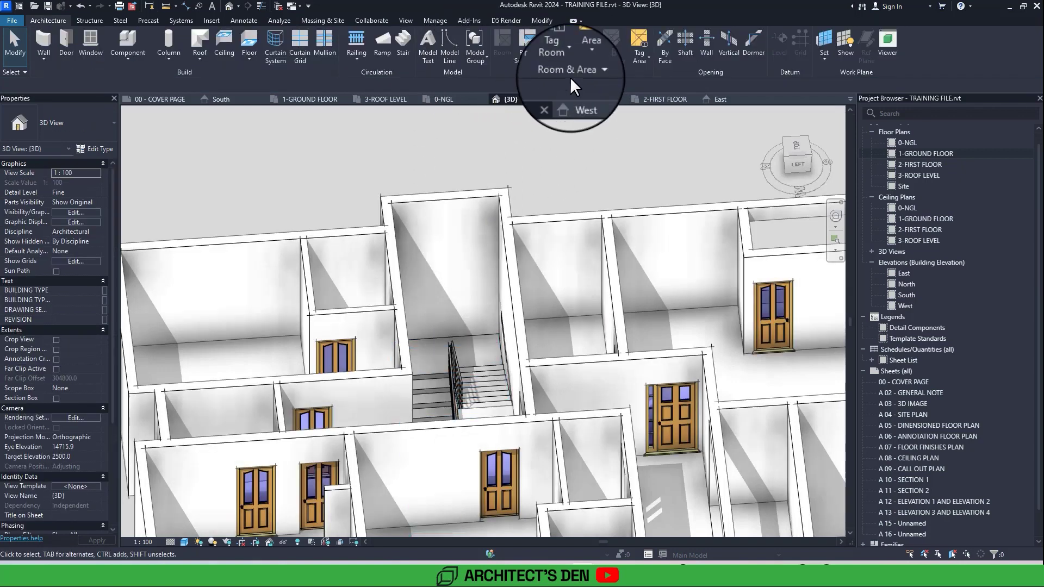
pyautogui.doubleClick(923, 154)
pyautogui.scroll(-2, 354, 359)
pyautogui.scroll(3, 465, 336)
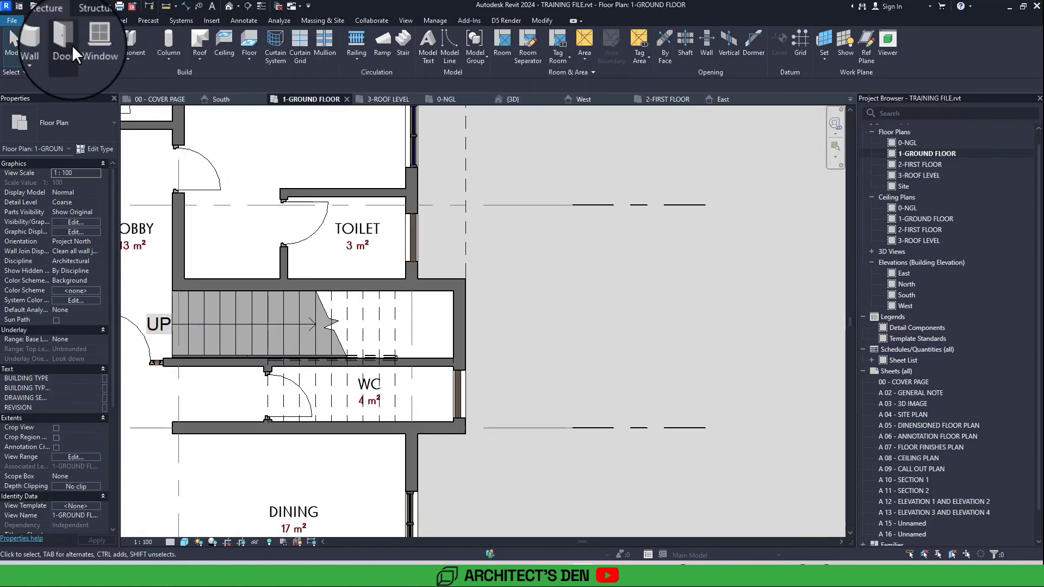
# - Try to draw a Storefront curtain wall in the stairwell's outer wall up to the first floor level
pyautogui.click(45, 57)
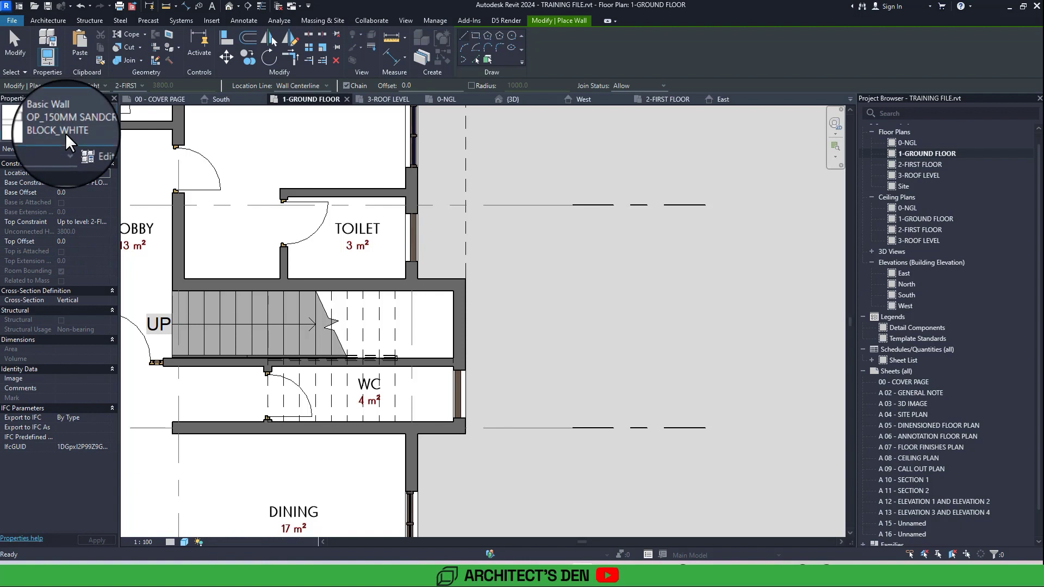
pyautogui.click(66, 133)
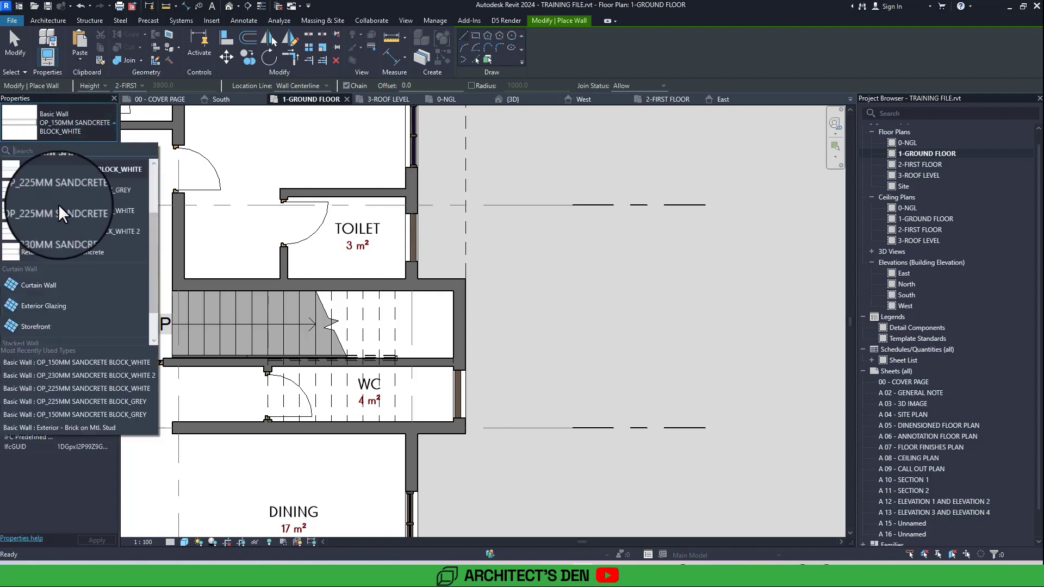
pyautogui.click(45, 327)
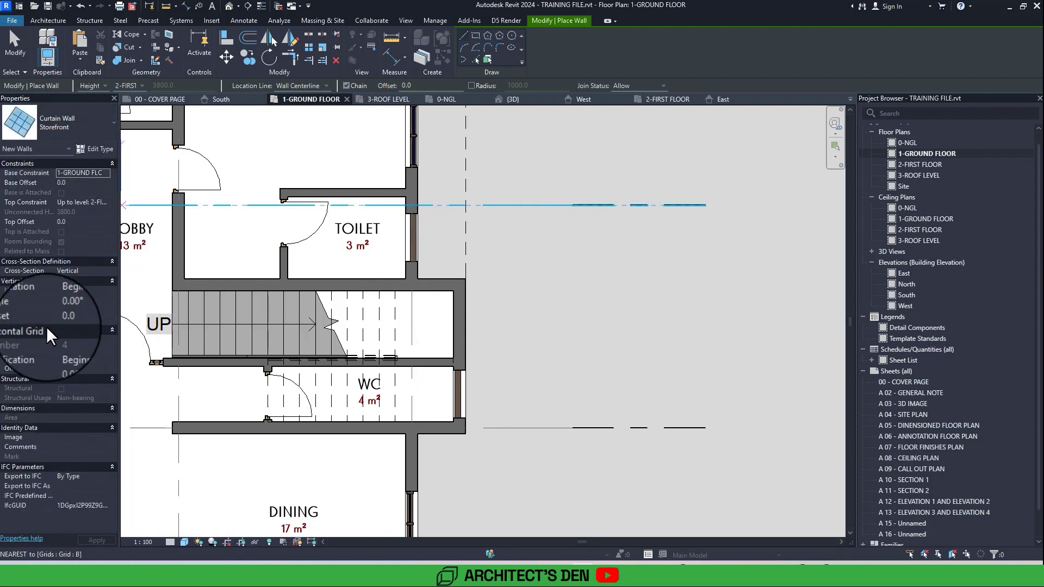
pyautogui.scroll(2, 454, 308)
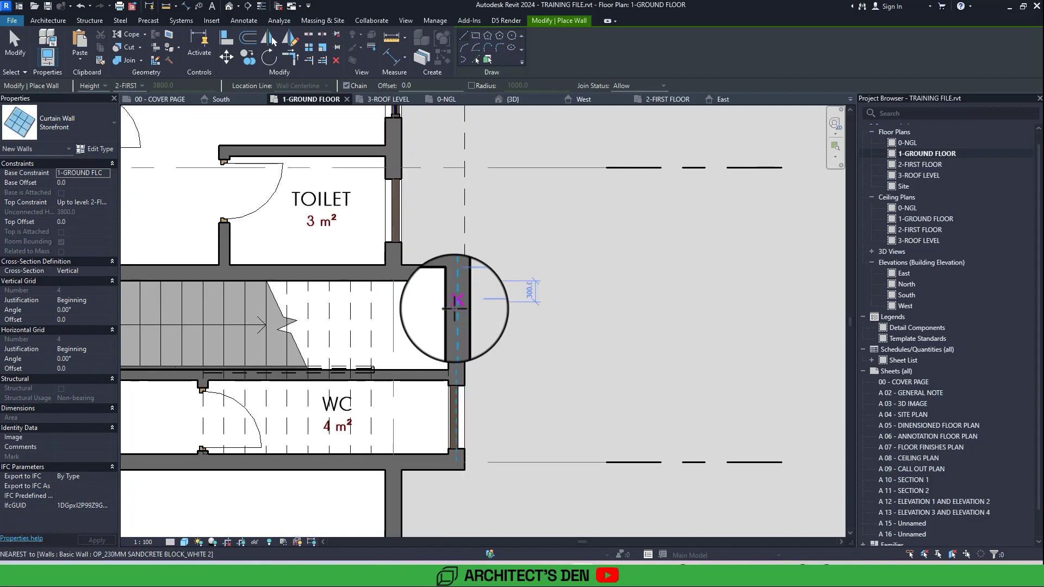
pyautogui.click(456, 308)
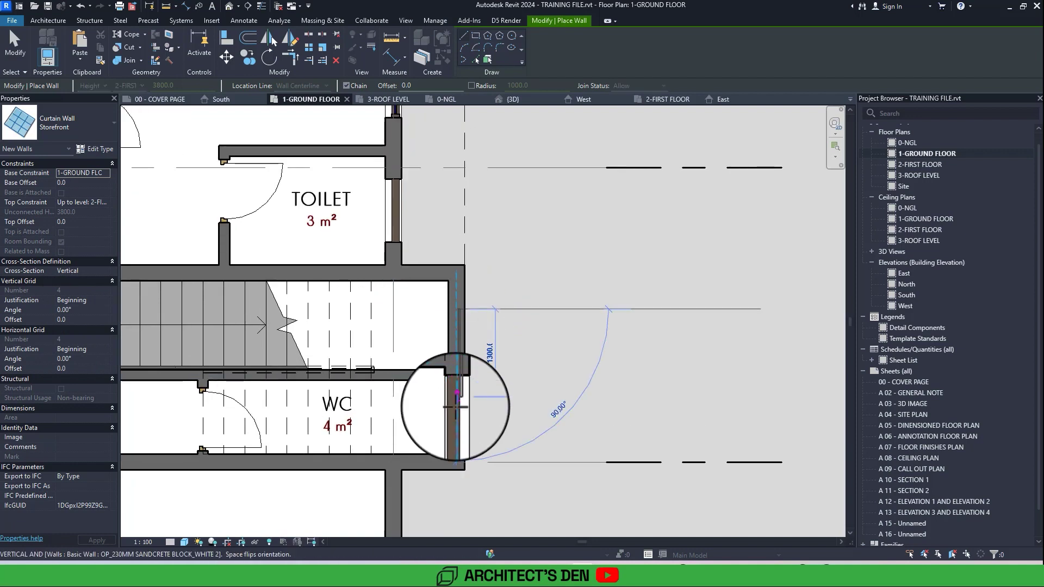
pyautogui.click(458, 408)
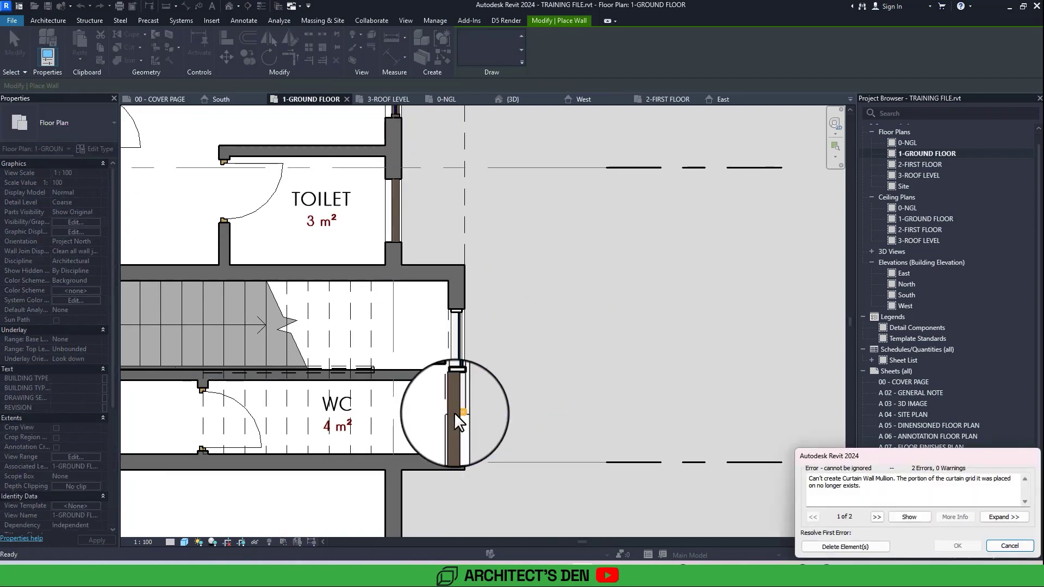
pyautogui.press('Escape')
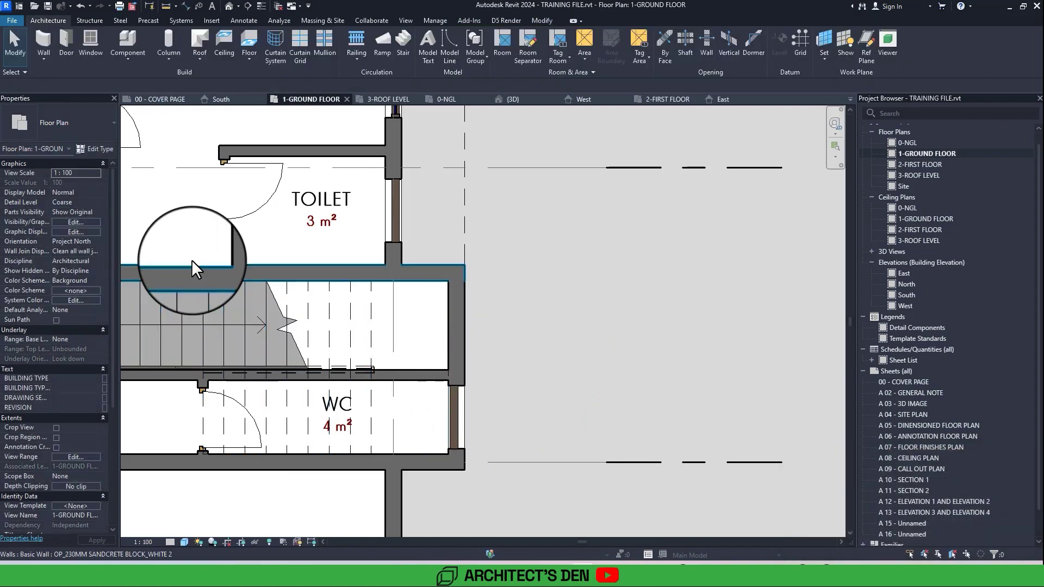
# - Set up a Storefront curtain wall with base offset 2400 and an unconnected height of 2000 mm
pyautogui.press('w')
pyautogui.press('a')
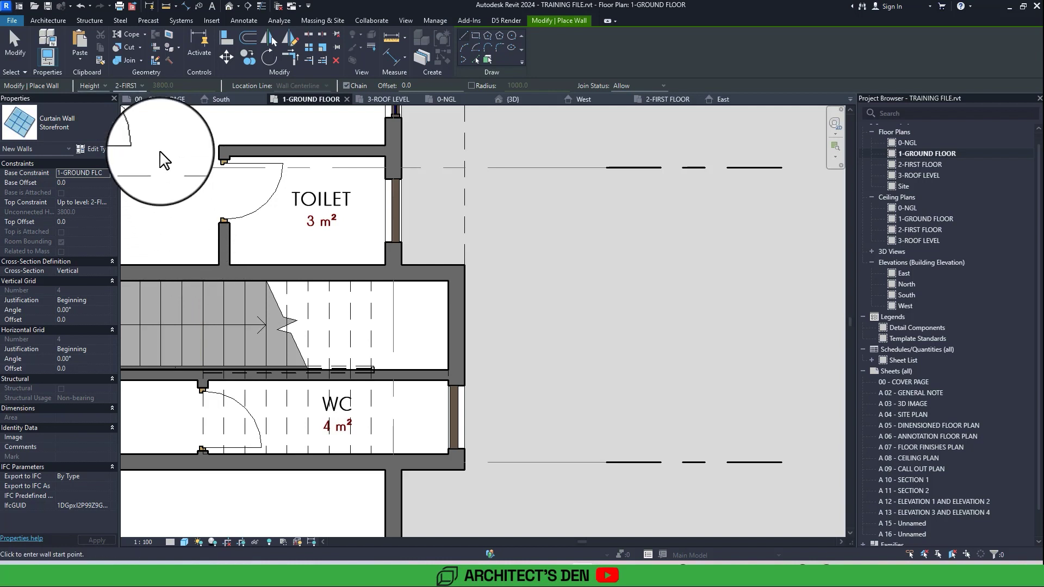
pyautogui.click(142, 86)
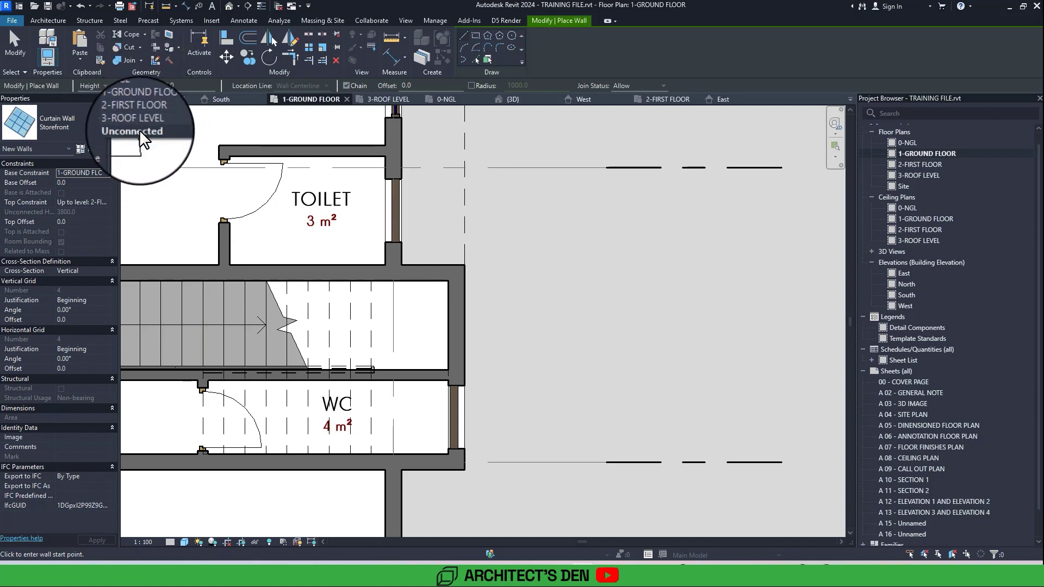
pyautogui.click(128, 117)
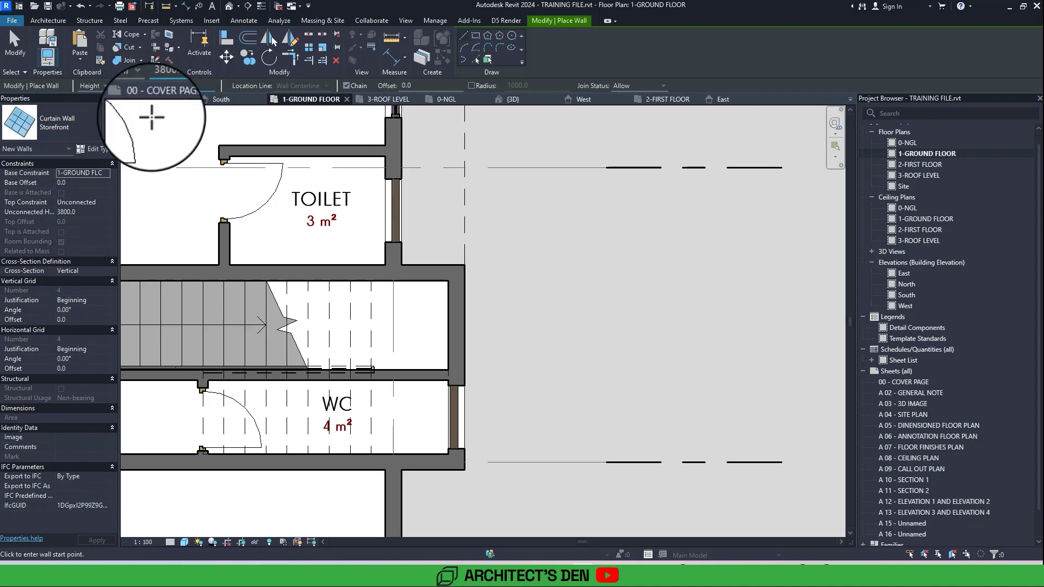
pyautogui.click(78, 185)
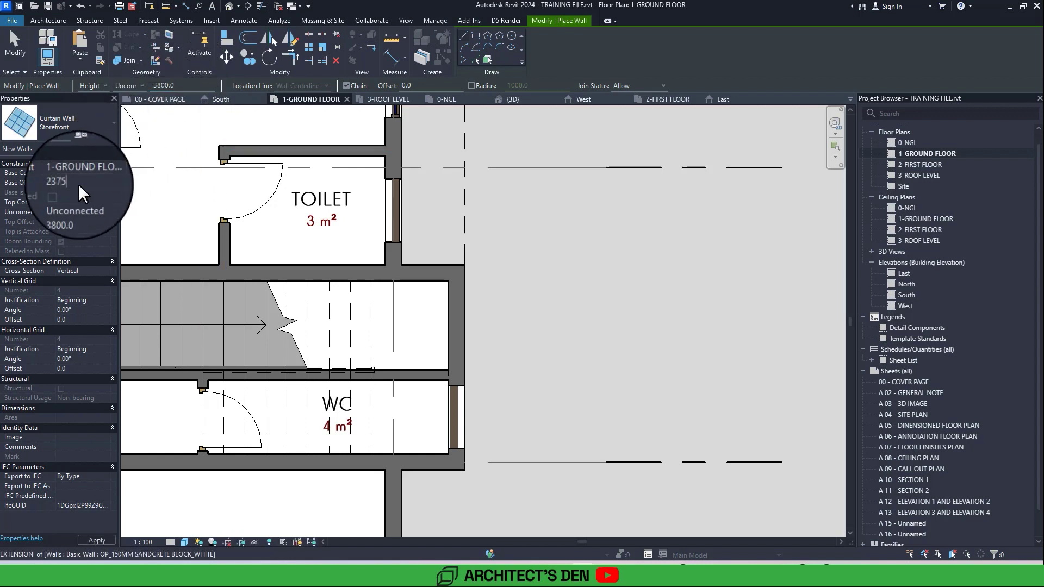
pyautogui.moveTo(61, 184); pyautogui.dragTo(87, 184)
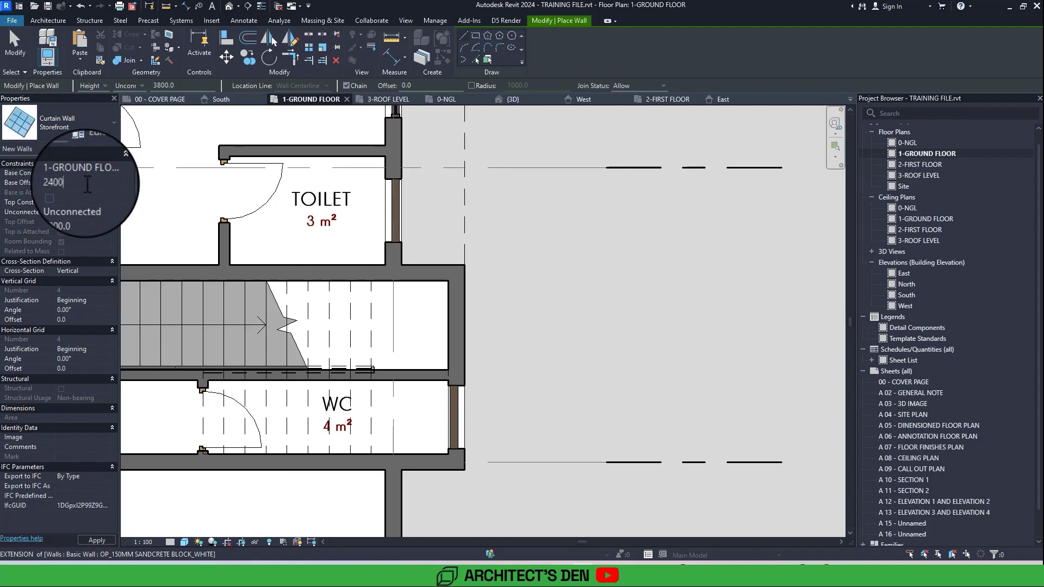
pyautogui.click(83, 212)
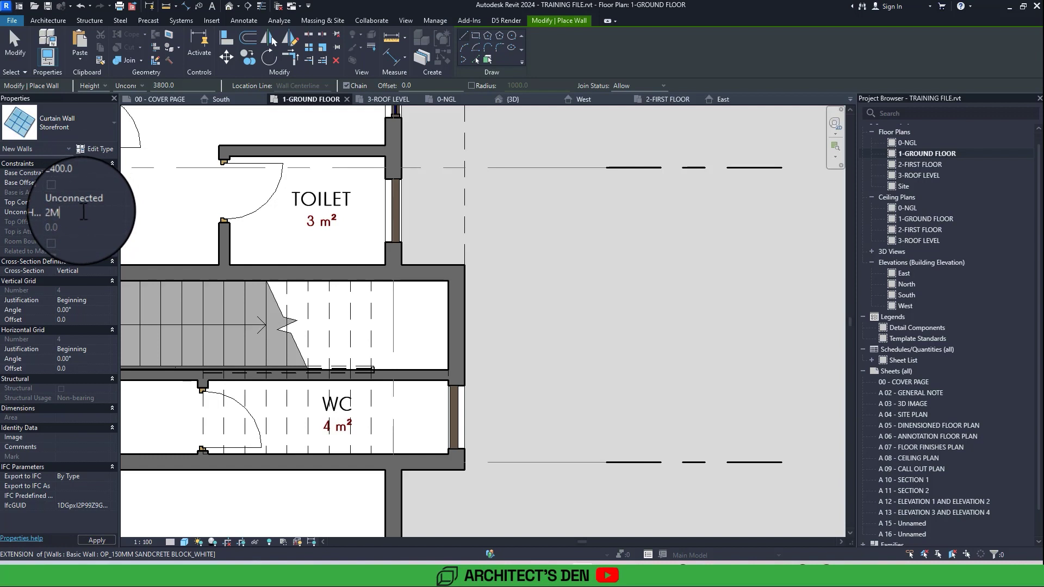
pyautogui.press('Return')
# - Draw the Storefront curtain wall 1200 mm long within the stairwell's outer wall
pyautogui.moveTo(297, 264); pyautogui.dragTo(251, 246, button='middle')
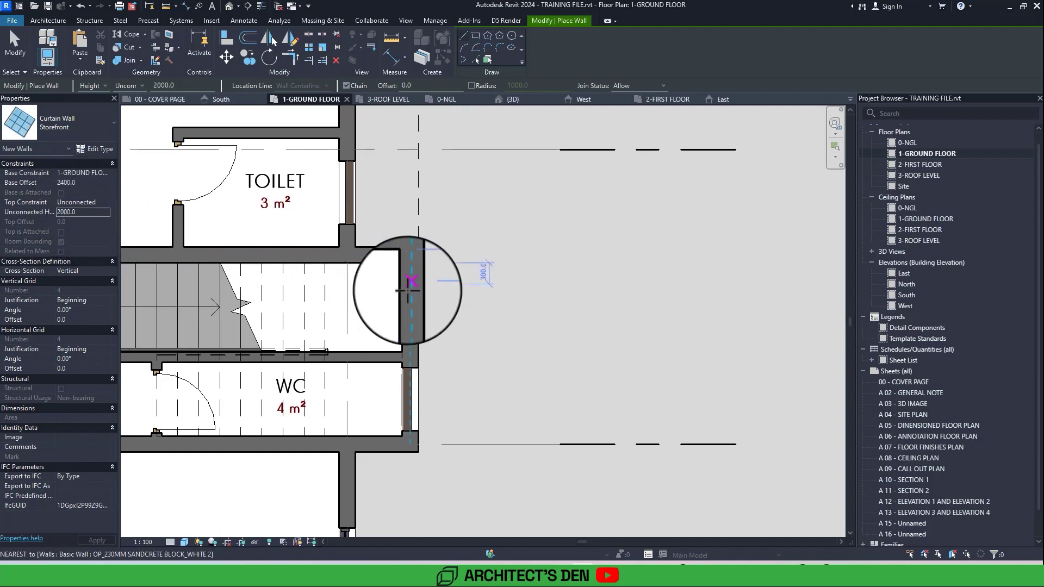
pyautogui.click(410, 291)
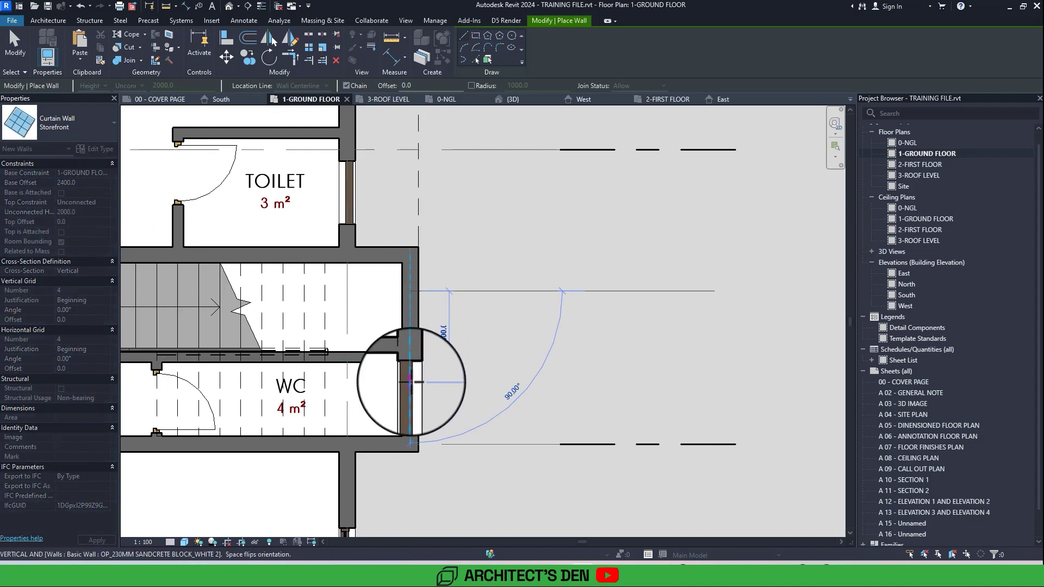
pyautogui.write('200')
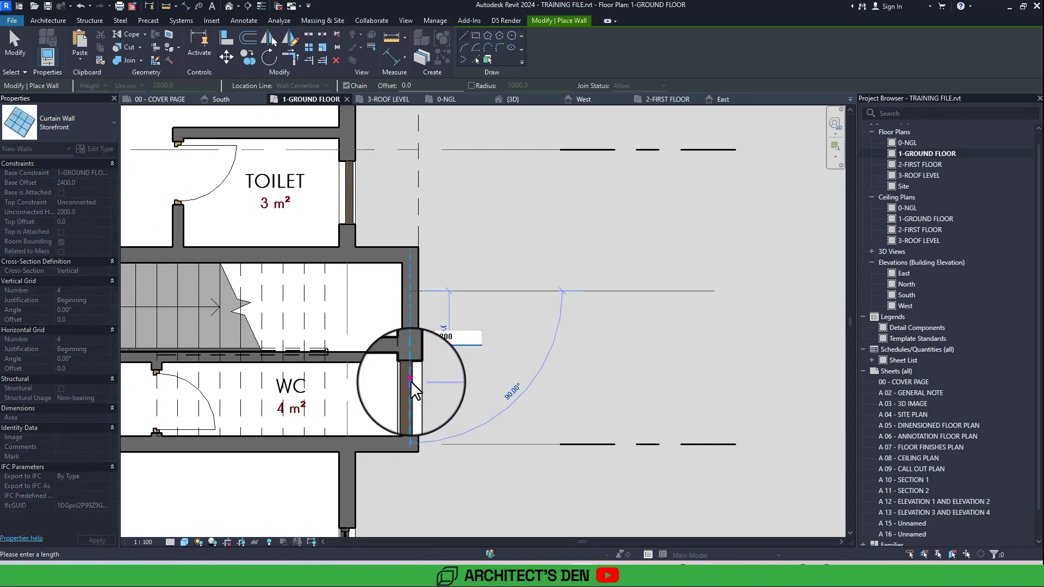
pyautogui.press('Return')
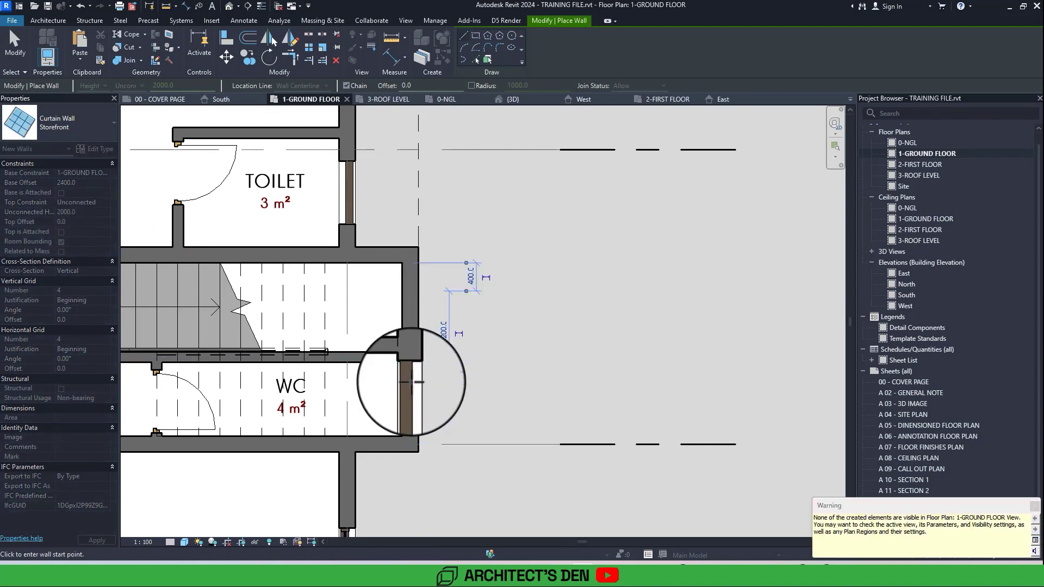
# - Examine the new stairwell curtain wall from outside the building in the default 3D view
pyautogui.click(227, 6)
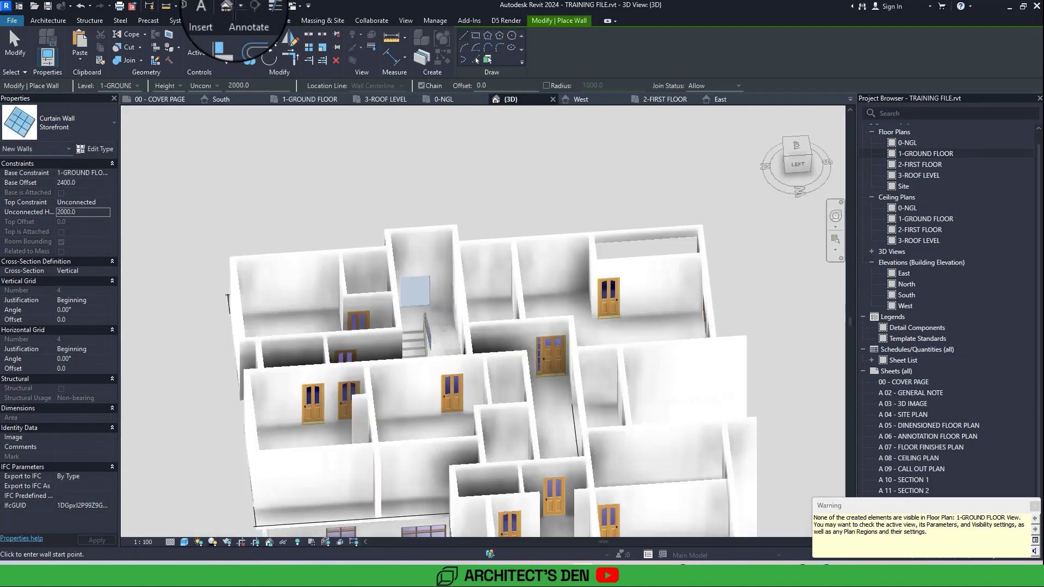
pyautogui.keyDown('shift'); pyautogui.moveTo(729, 392); pyautogui.dragTo(522, 348, button='middle'); pyautogui.keyUp('shift')
pyautogui.moveTo(606, 404); pyautogui.dragTo(375, 338, button='middle')
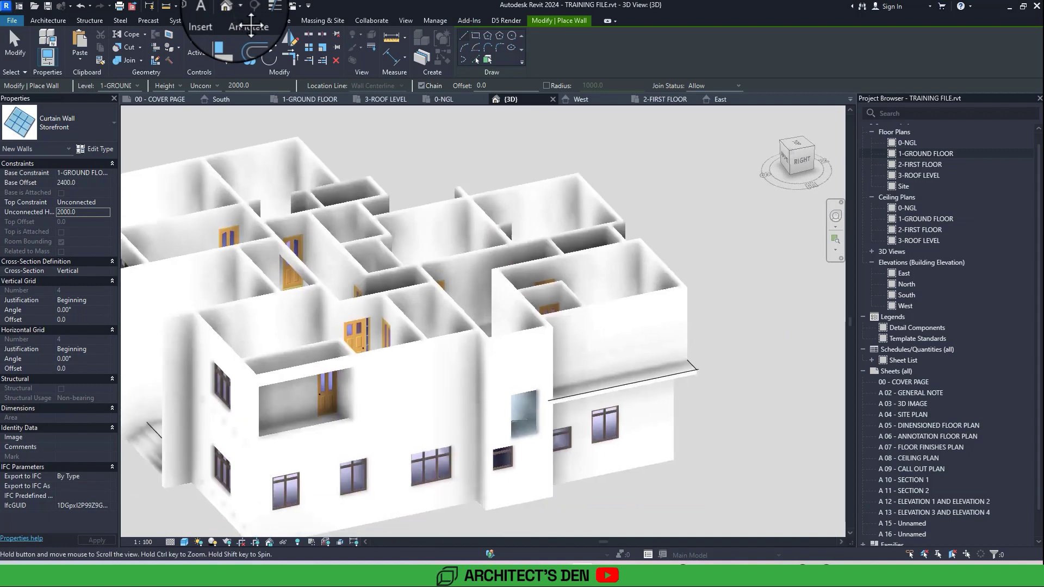
pyautogui.moveTo(487, 457); pyautogui.dragTo(427, 395, button='middle')
pyautogui.scroll(4, 433, 383)
pyautogui.press('Escape')
pyautogui.press('Escape')
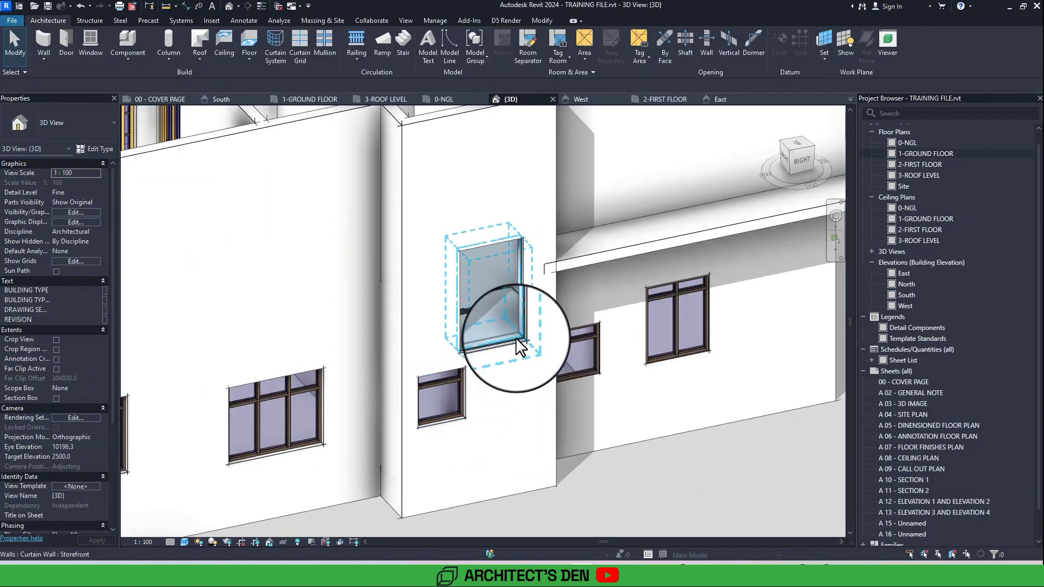
pyautogui.scroll(-5, 516, 342)
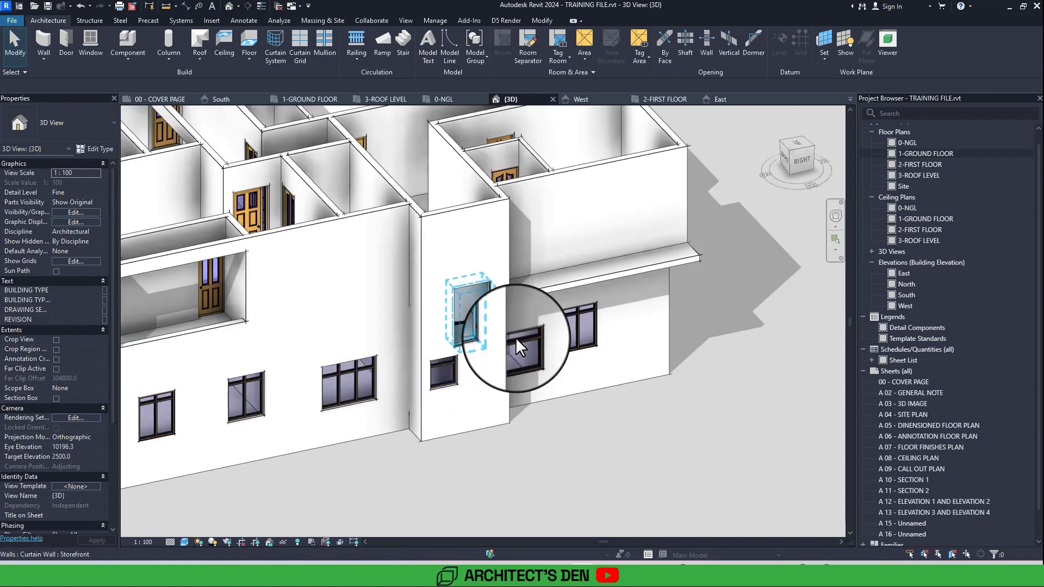
pyautogui.scroll(4, 516, 340)
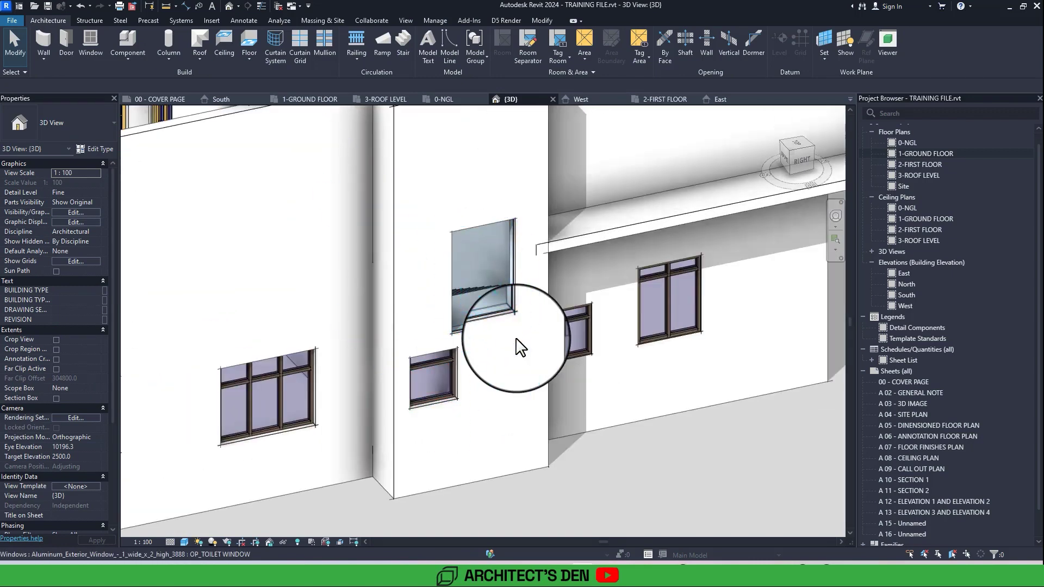
# - Delete the Storefront curtain wall from the stairwell's outer wall
pyautogui.click(479, 313)
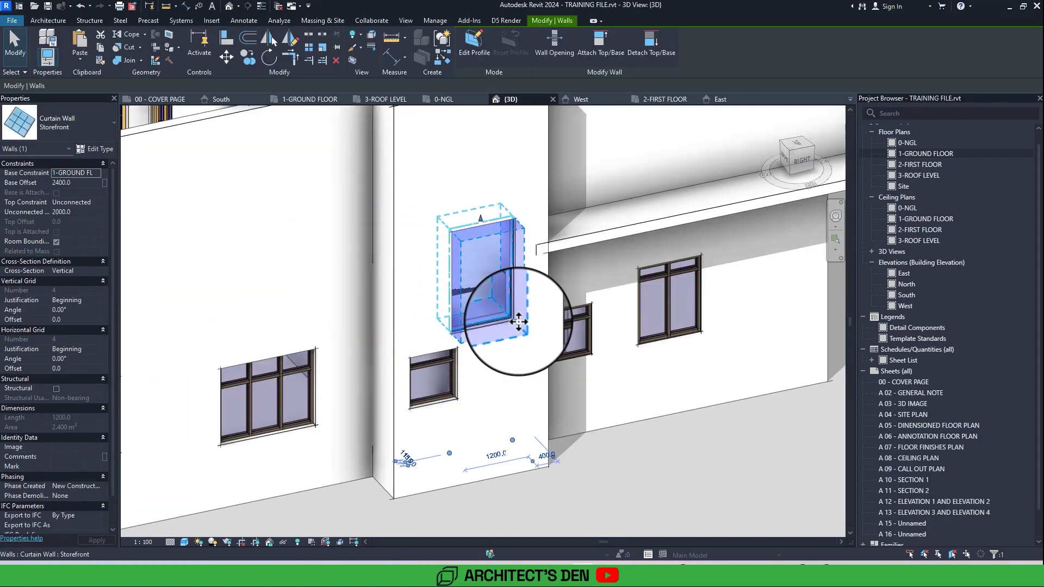
pyautogui.press('Delete')
pyautogui.scroll(-3, 452, 390)
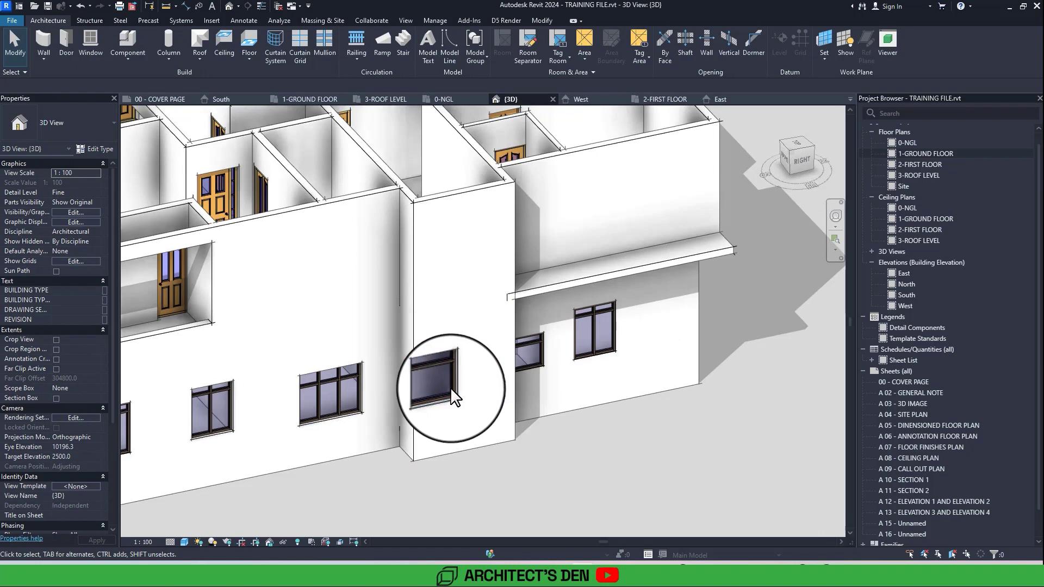
# - Orient the 3D view to the right side and copy the WC window about 3900 mm straight up the stairwell's outer wall
pyautogui.click(435, 371)
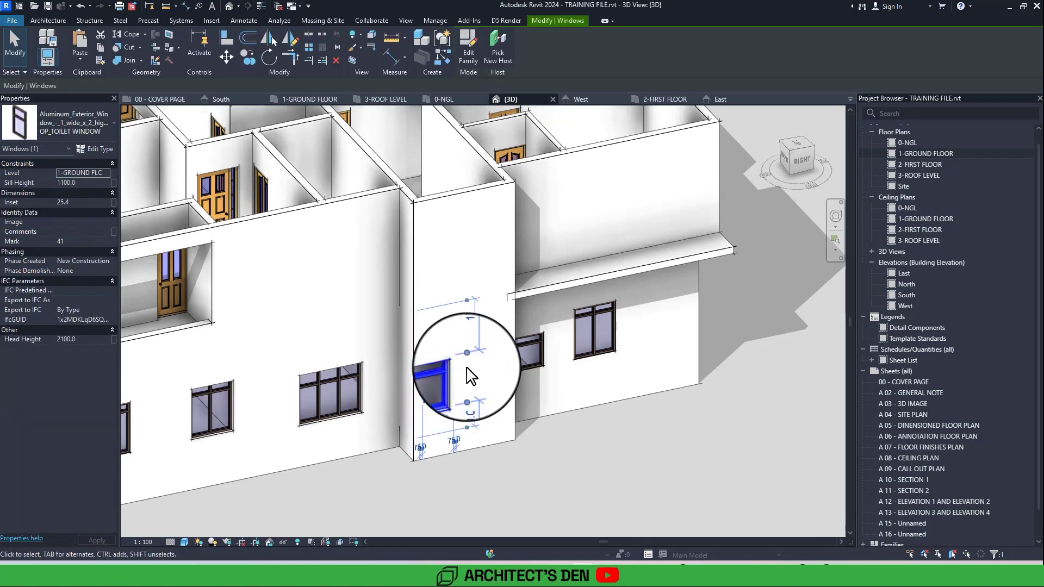
pyautogui.moveTo(794, 164); pyautogui.dragTo(553, 302)
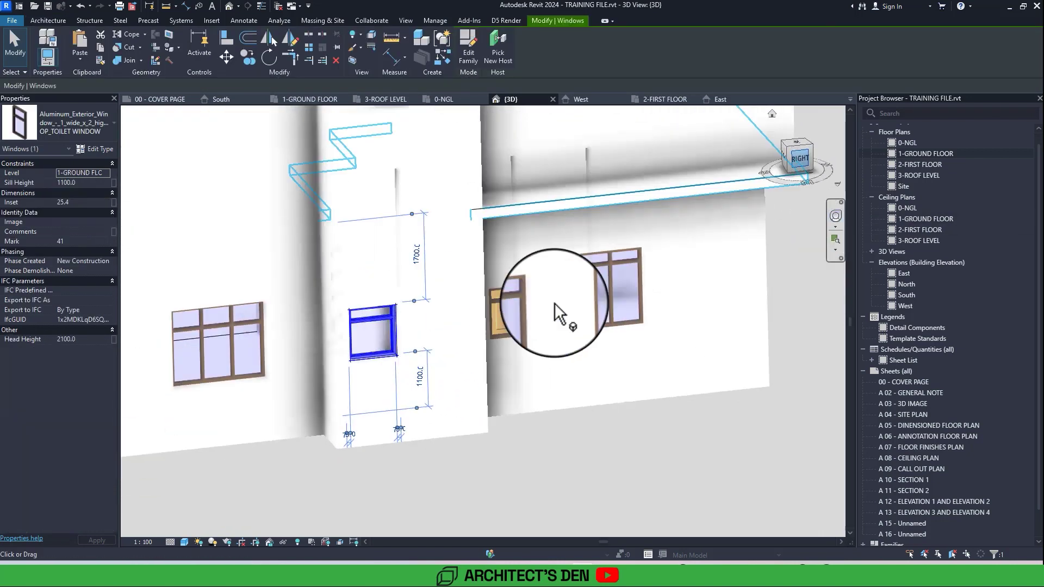
pyautogui.scroll(-8, 440, 369)
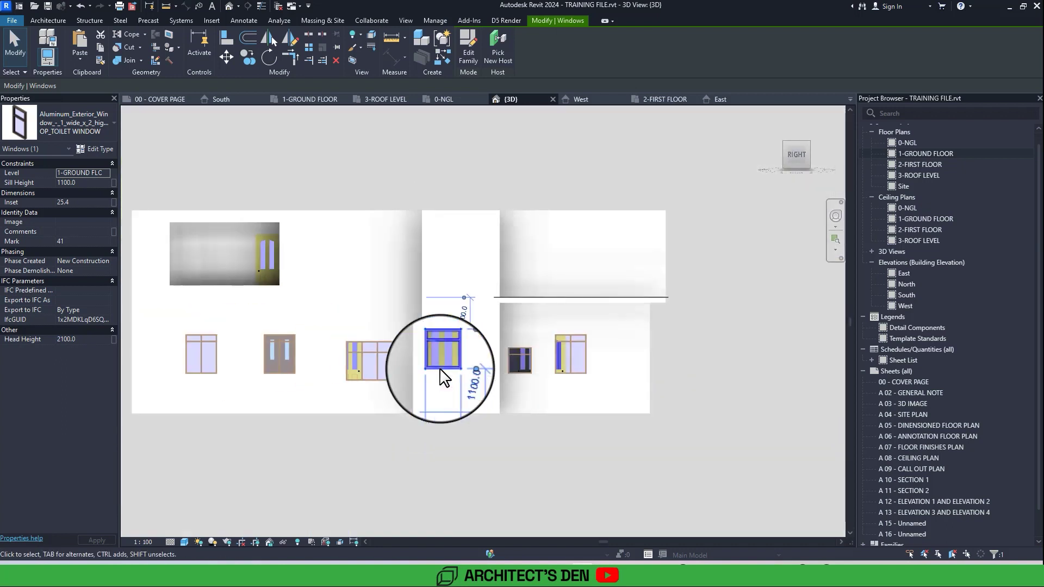
pyautogui.moveTo(439, 370); pyautogui.dragTo(445, 442, button='middle')
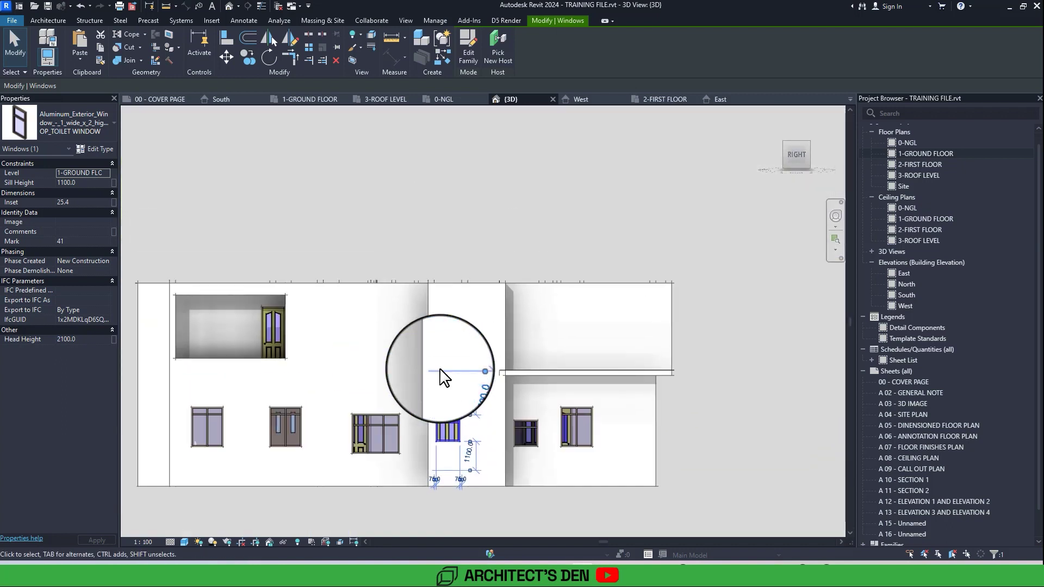
pyautogui.click(248, 58)
pyautogui.click(460, 415)
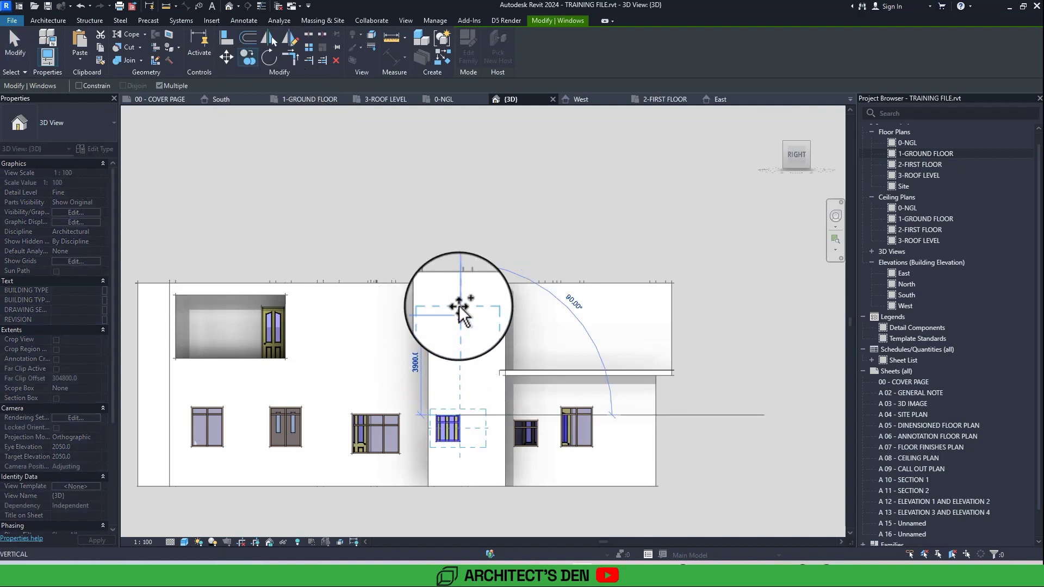
pyautogui.click(458, 306)
pyautogui.press('Escape')
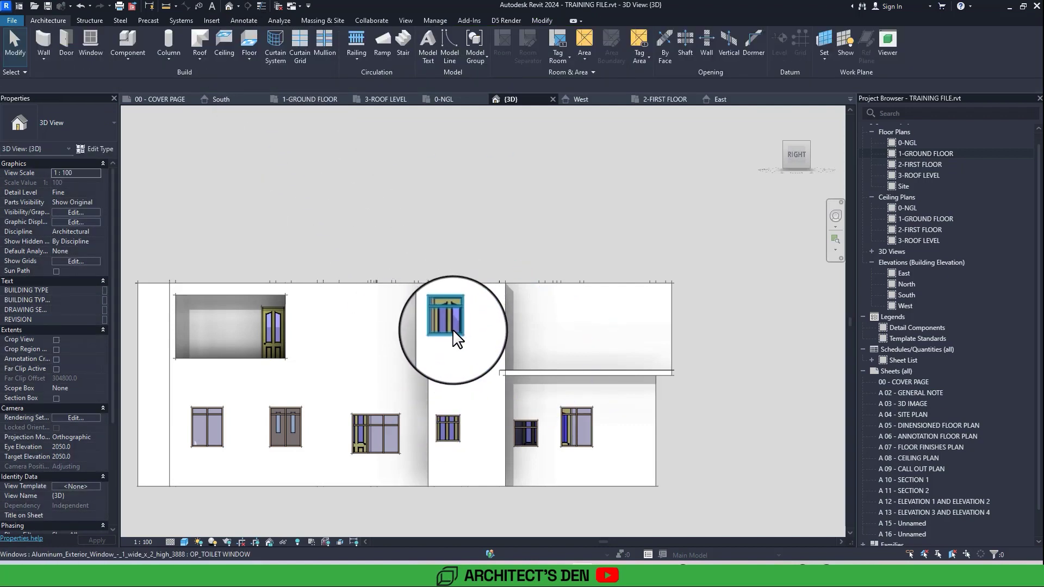
# - Duplicate the type of the copied upper toilet window in the stairwell wall as OP_STAIR WINDOW 2
pyautogui.click(453, 328)
pyautogui.scroll(3, 457, 331)
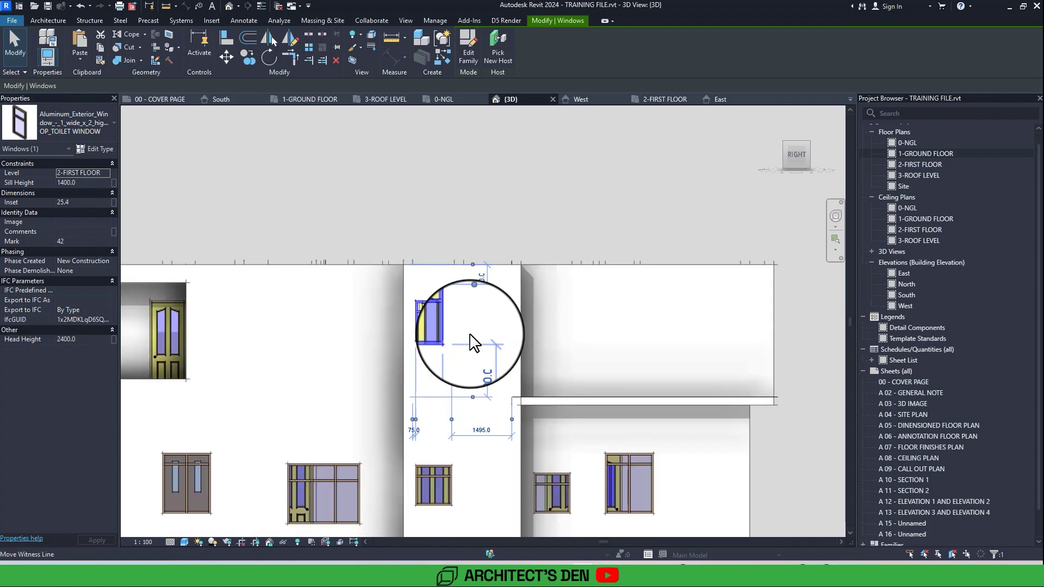
pyautogui.click(97, 149)
pyautogui.click(456, 103)
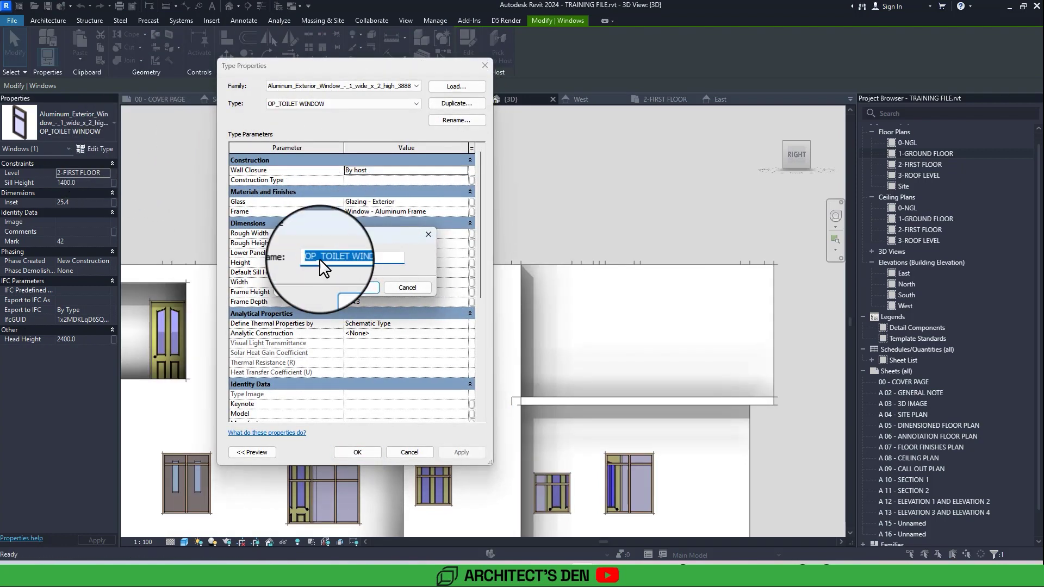
pyautogui.moveTo(321, 263); pyautogui.dragTo(341, 264)
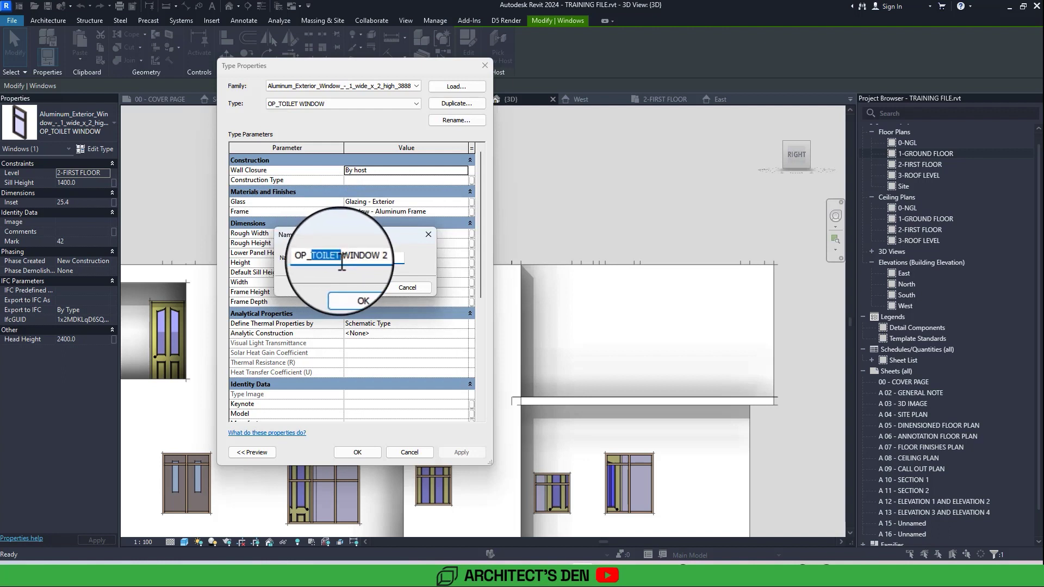
pyautogui.write('STAIR')
pyautogui.click(357, 283)
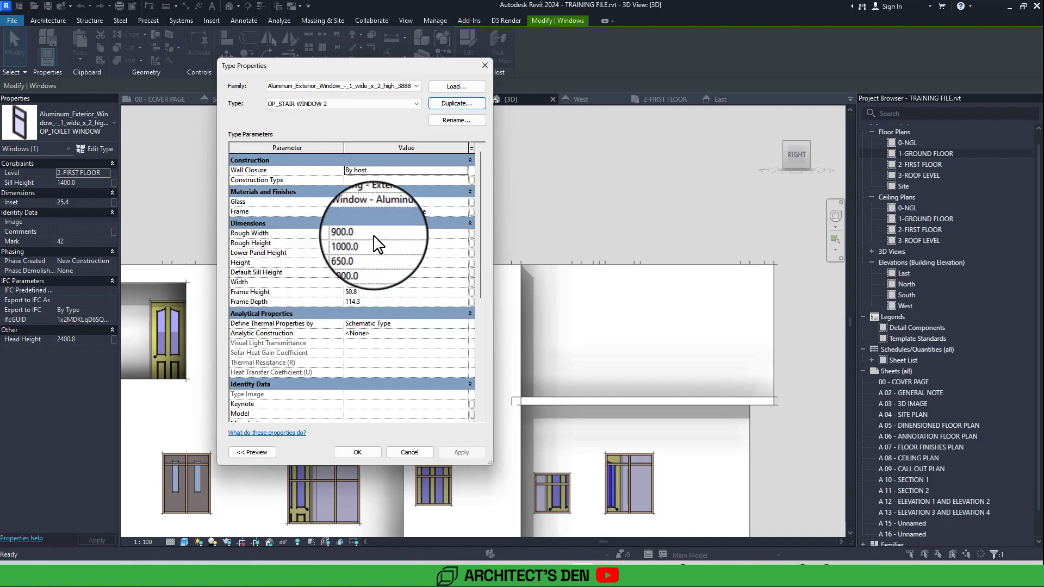
# - Set the stair window type's rough height to 2400 mm and lower panel height to 1200 mm
pyautogui.click(374, 243)
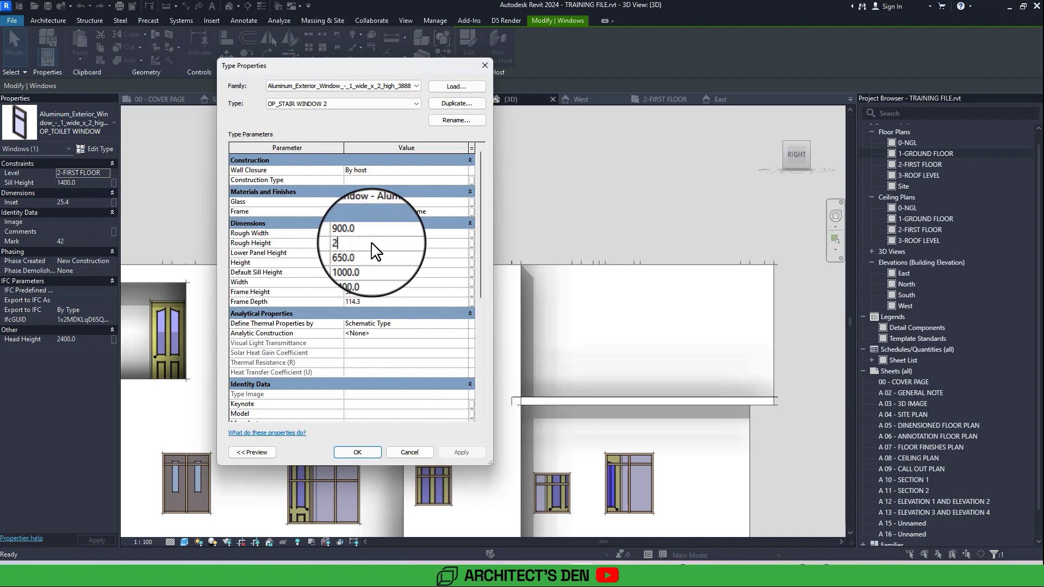
pyautogui.write('2400')
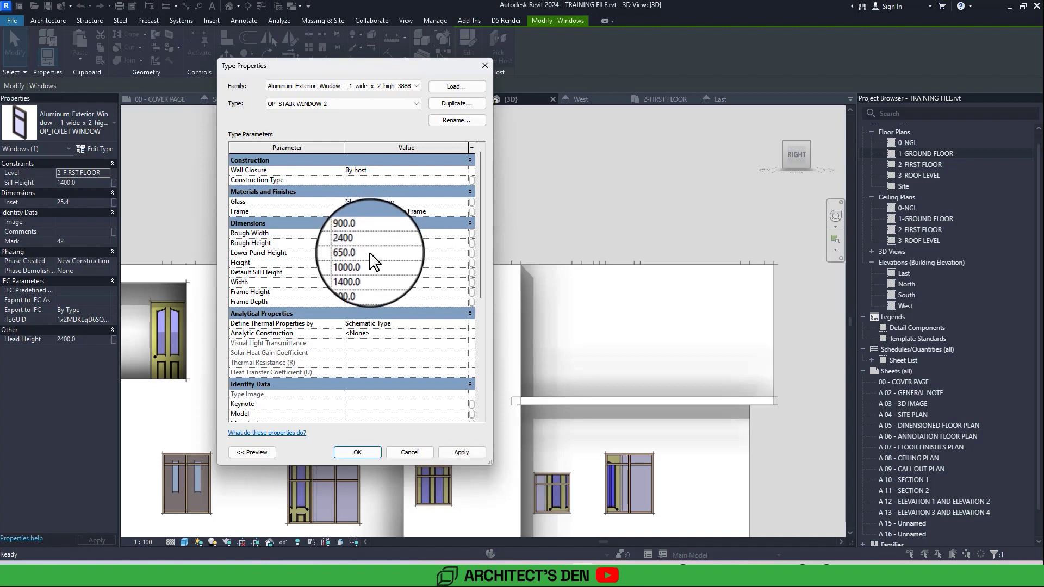
pyautogui.click(372, 254)
pyautogui.write('1200')
pyautogui.click(379, 264)
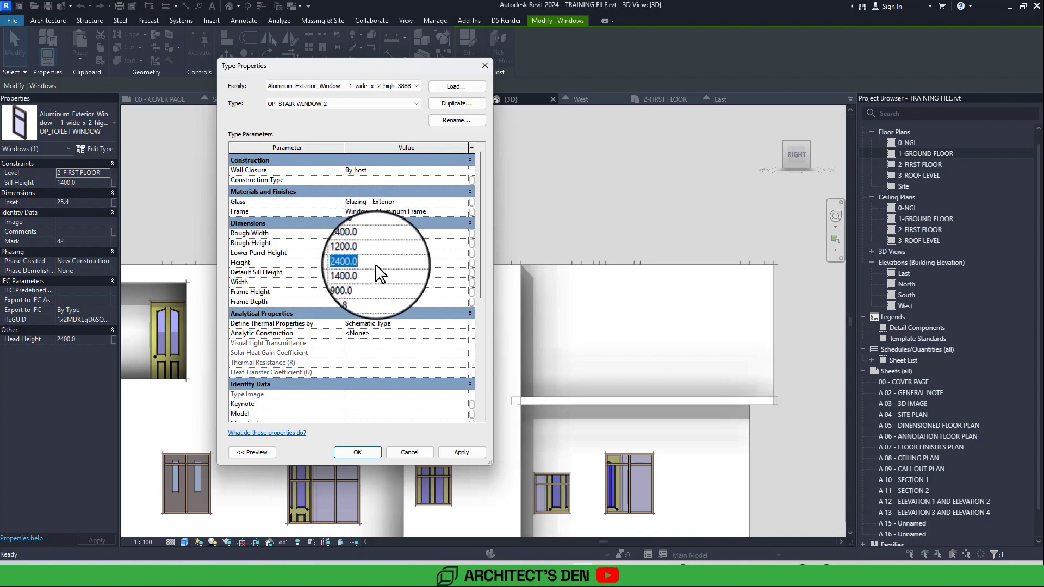
pyautogui.click(375, 272)
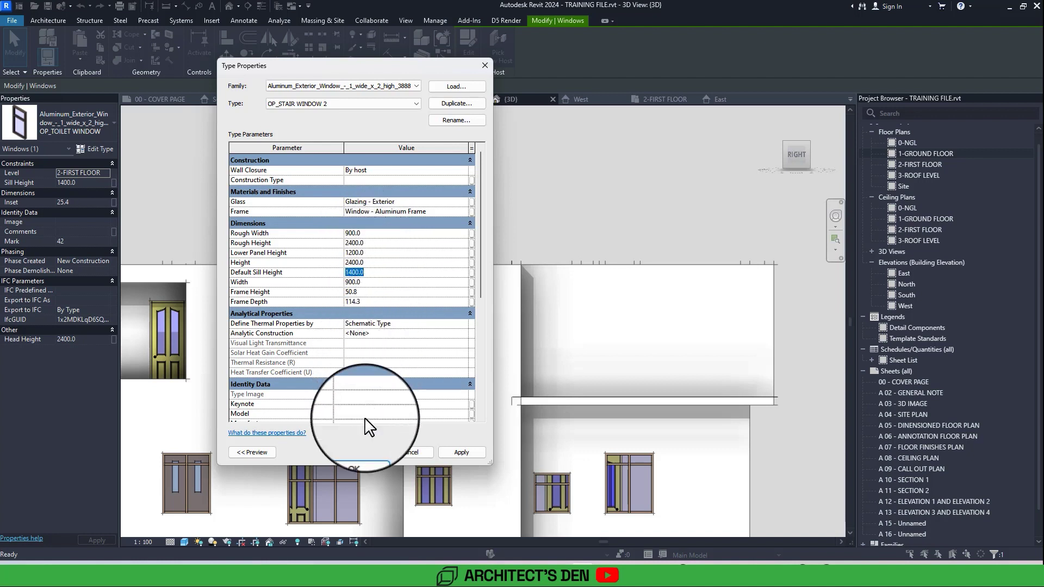
pyautogui.click(363, 453)
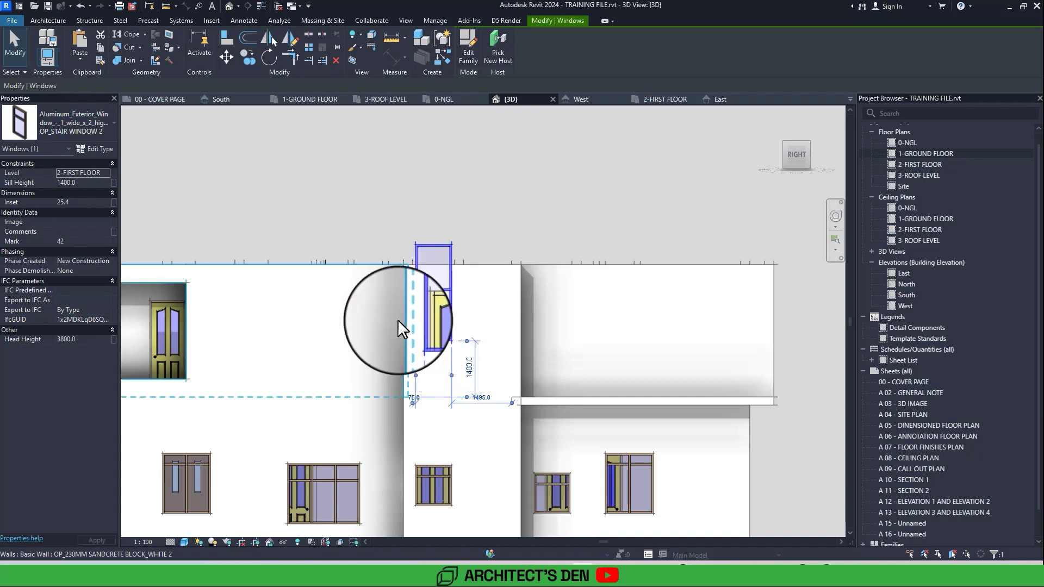
# - Host the stair window on level 1-GROUND FLOOR with a sill height of 2500 mm
pyautogui.click(106, 172)
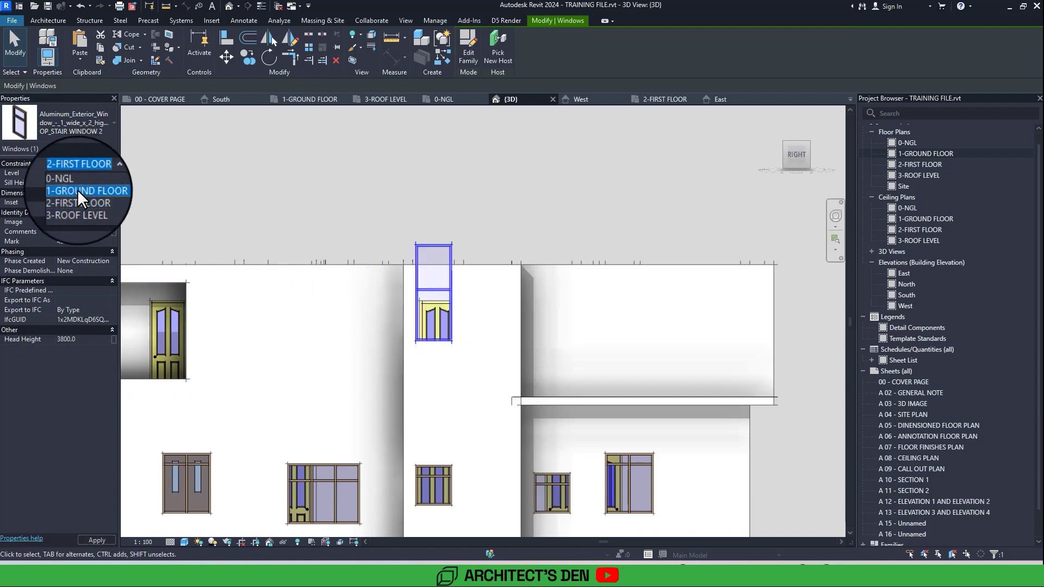
pyautogui.click(77, 191)
pyautogui.click(81, 184)
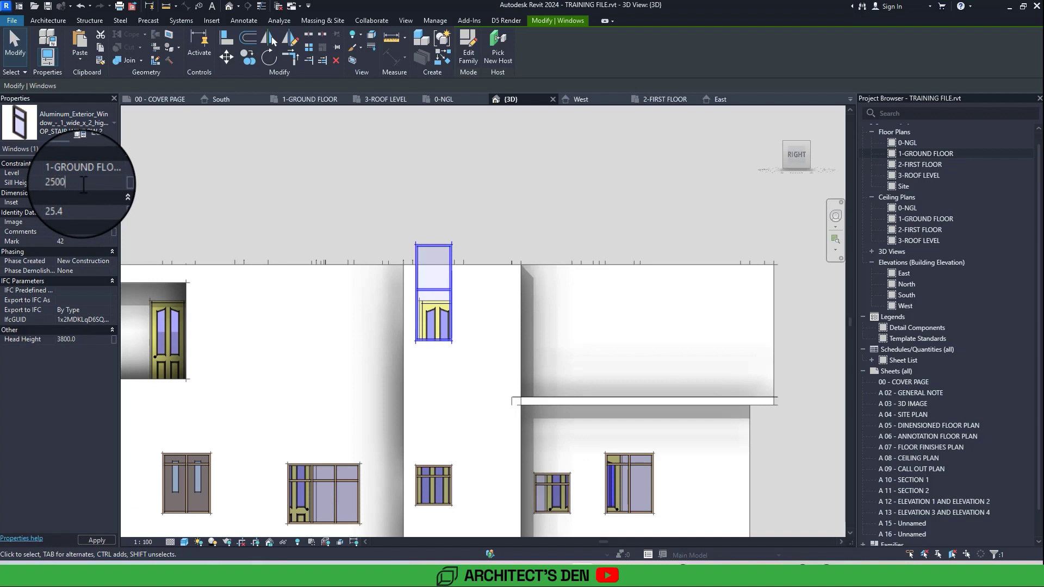
pyautogui.write('2500.0')
pyautogui.press('Return')
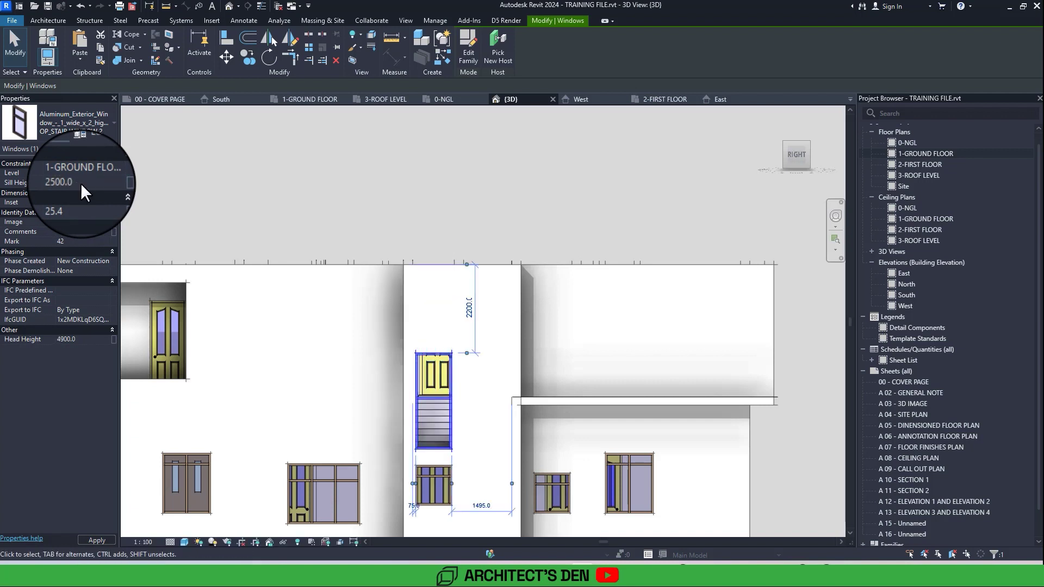
pyautogui.press('Escape')
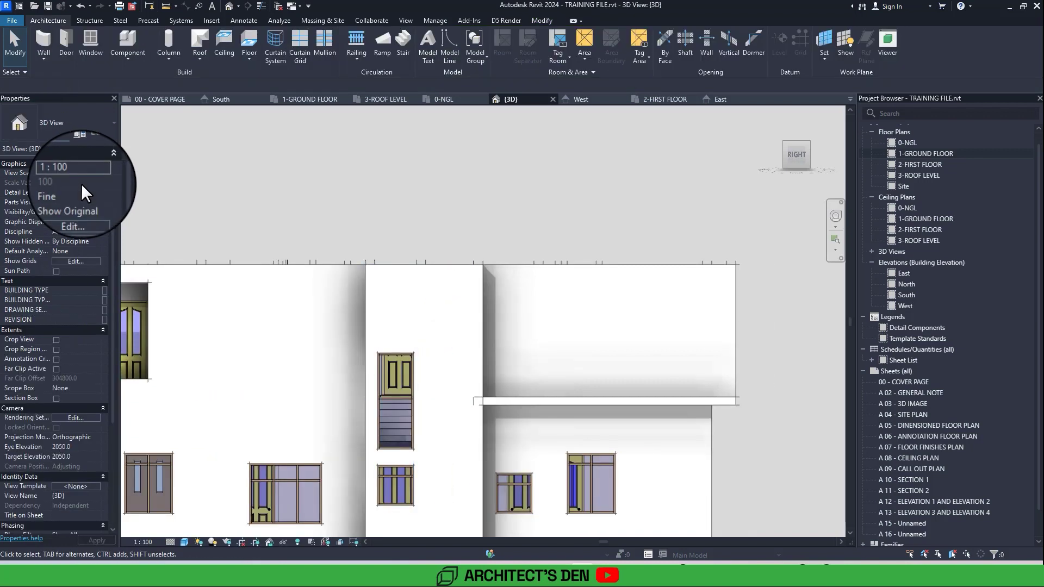
# - Copy the stair window horizontally about 1200 mm to the right within the stairwell's outer wall
pyautogui.click(412, 383)
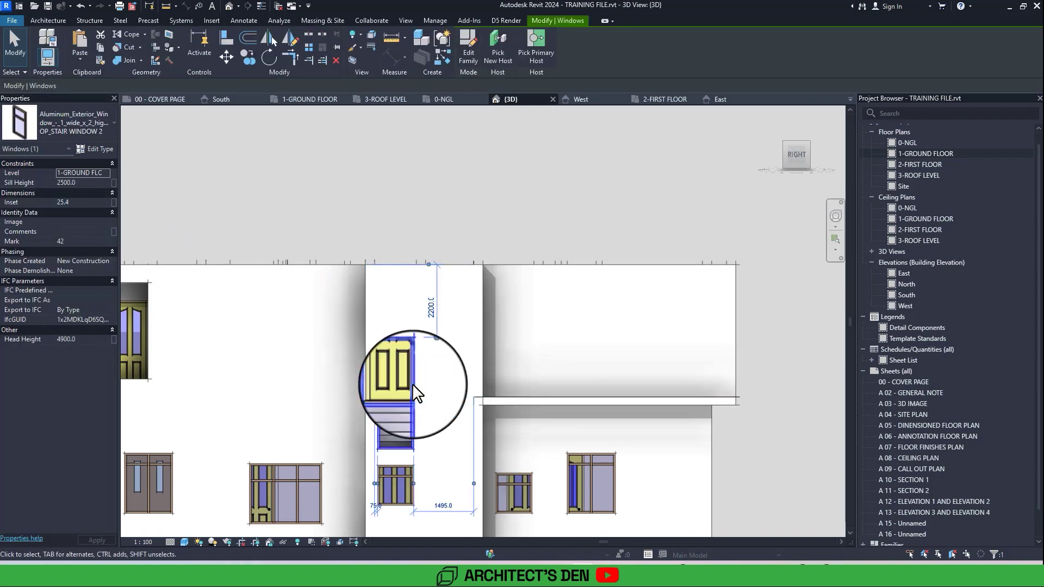
pyautogui.moveTo(430, 401); pyautogui.dragTo(415, 392, button='middle')
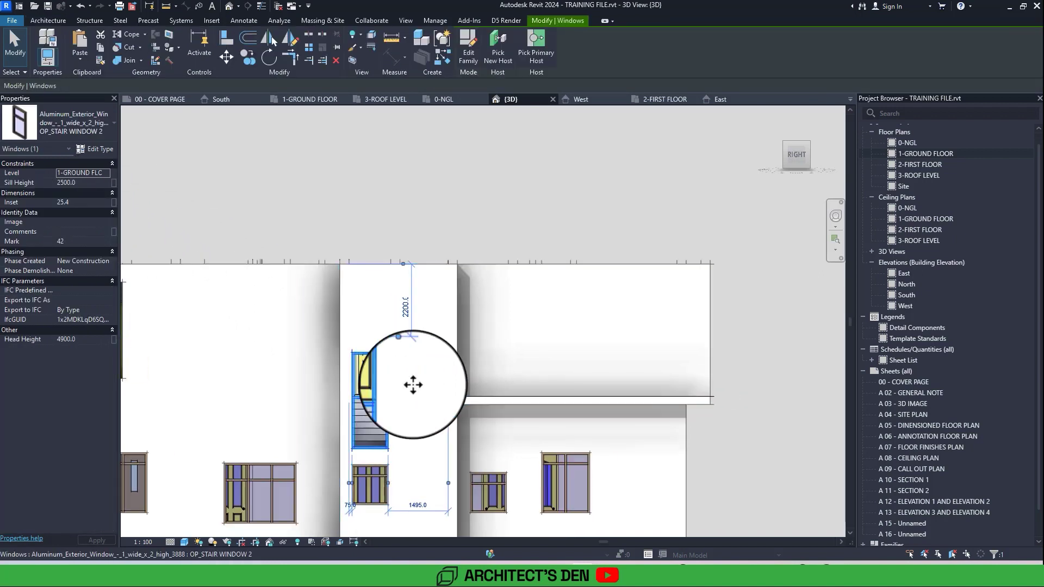
pyautogui.click(245, 57)
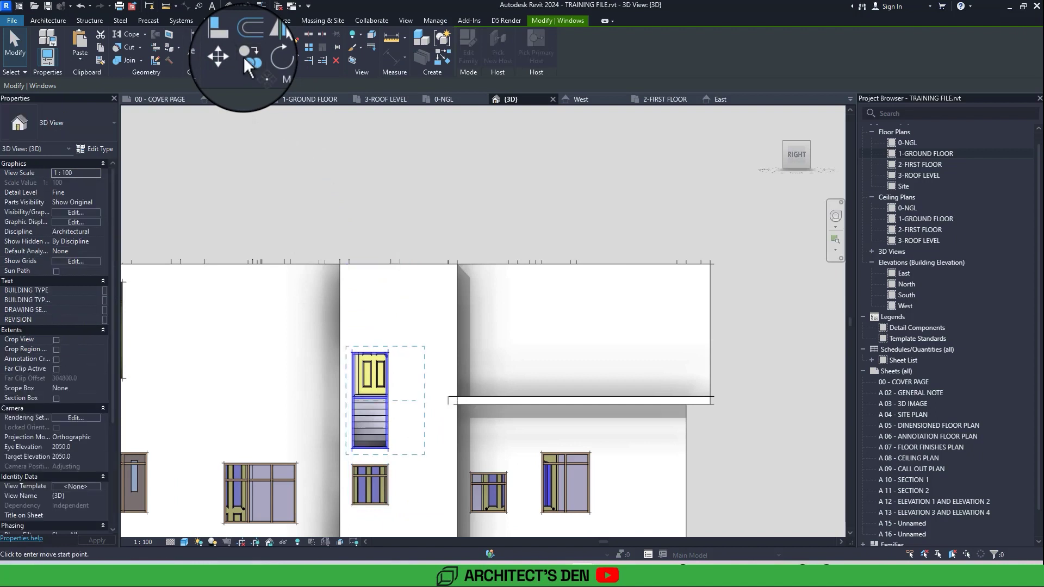
pyautogui.scroll(2, 285, 151)
pyautogui.click(373, 353)
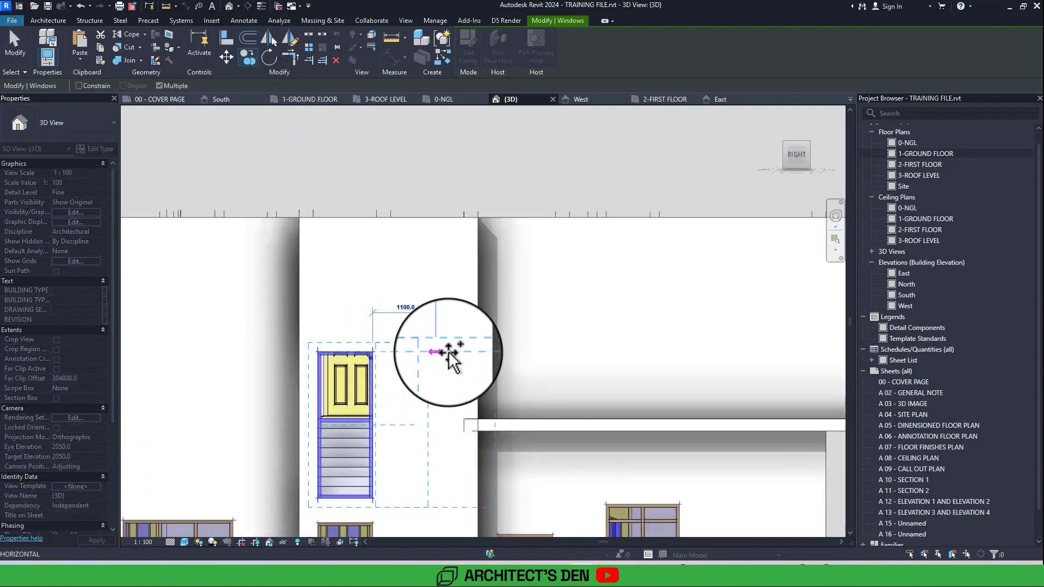
pyautogui.click(491, 350)
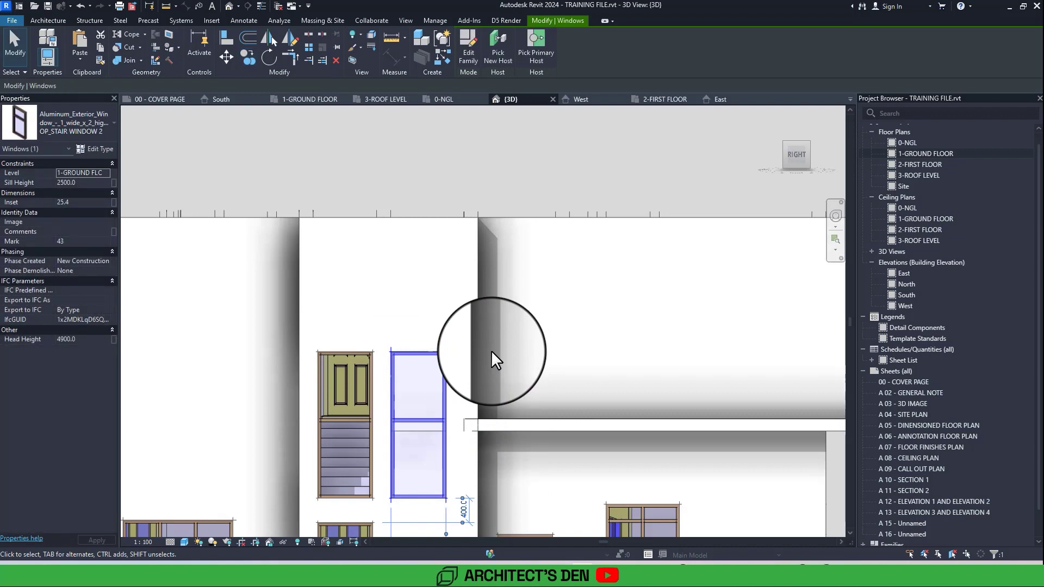
pyautogui.scroll(-3, 491, 351)
pyautogui.press('Escape')
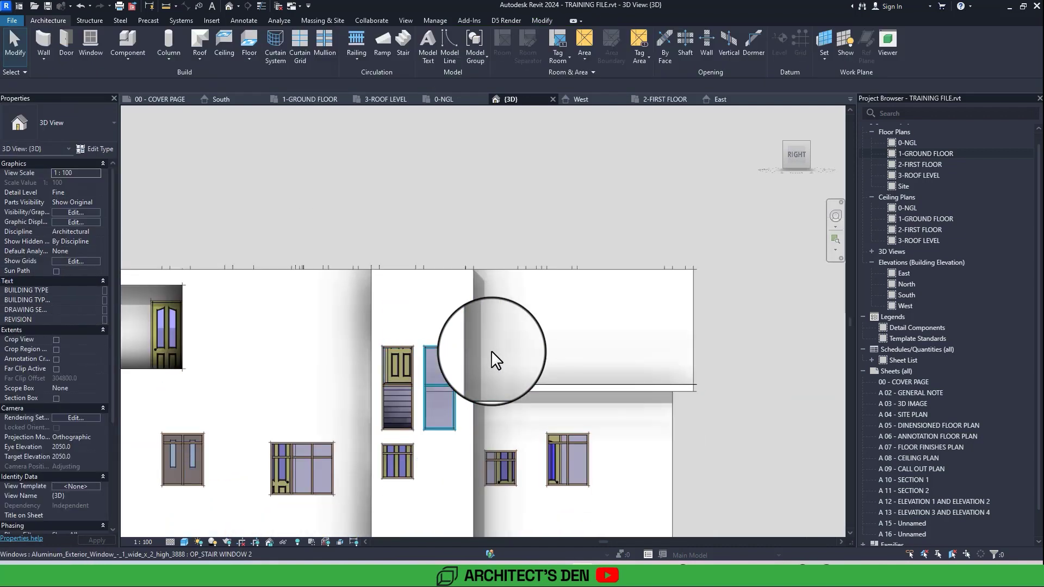
# - Copy both stair windows straight up so the copies sit directly on top of the original pair
pyautogui.moveTo(491, 350); pyautogui.dragTo(488, 366, button='middle')
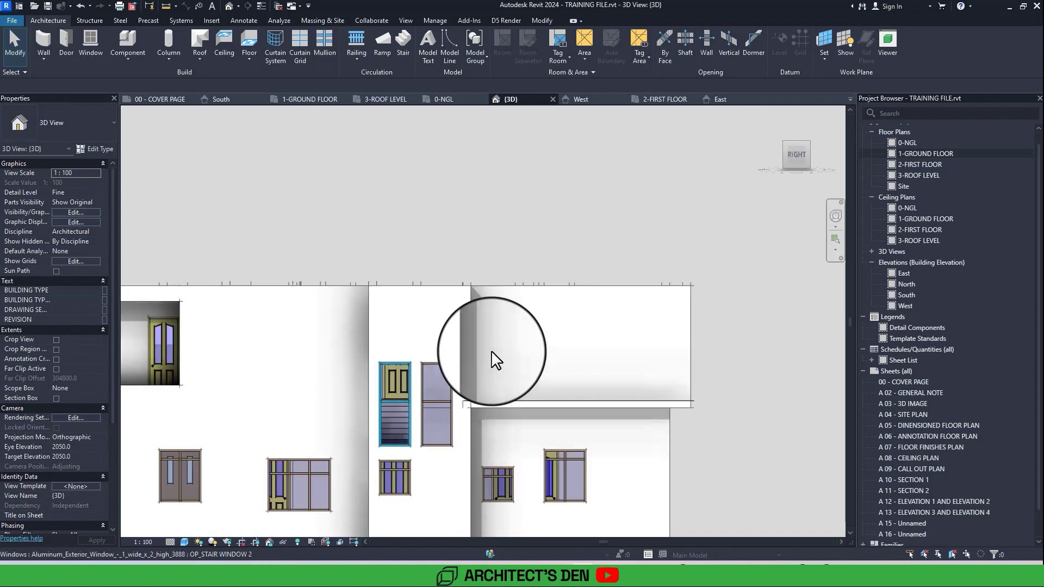
pyautogui.click(442, 364)
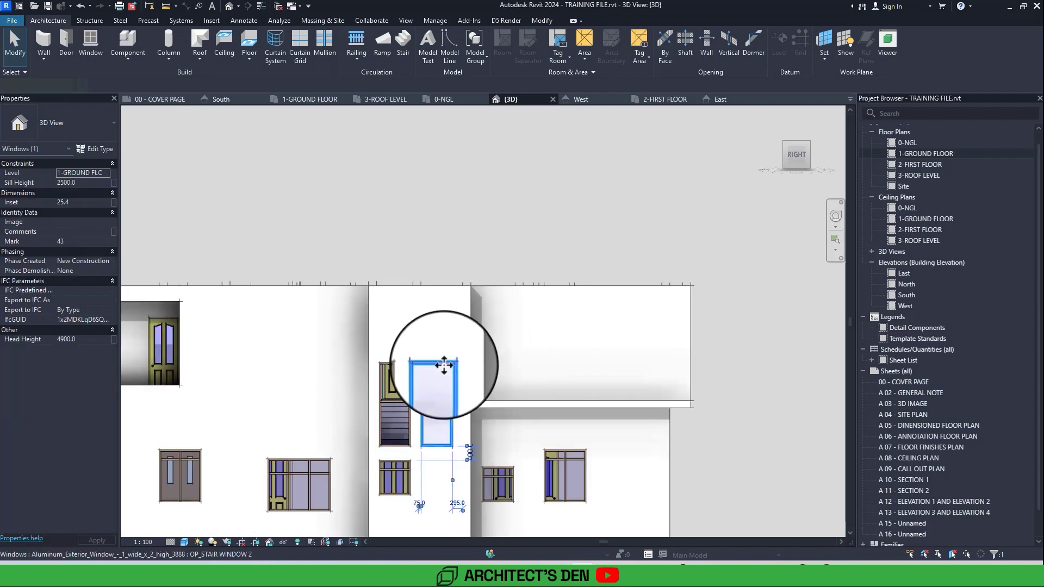
pyautogui.keyDown('ctrl'); pyautogui.click(406, 364); pyautogui.keyUp('ctrl')
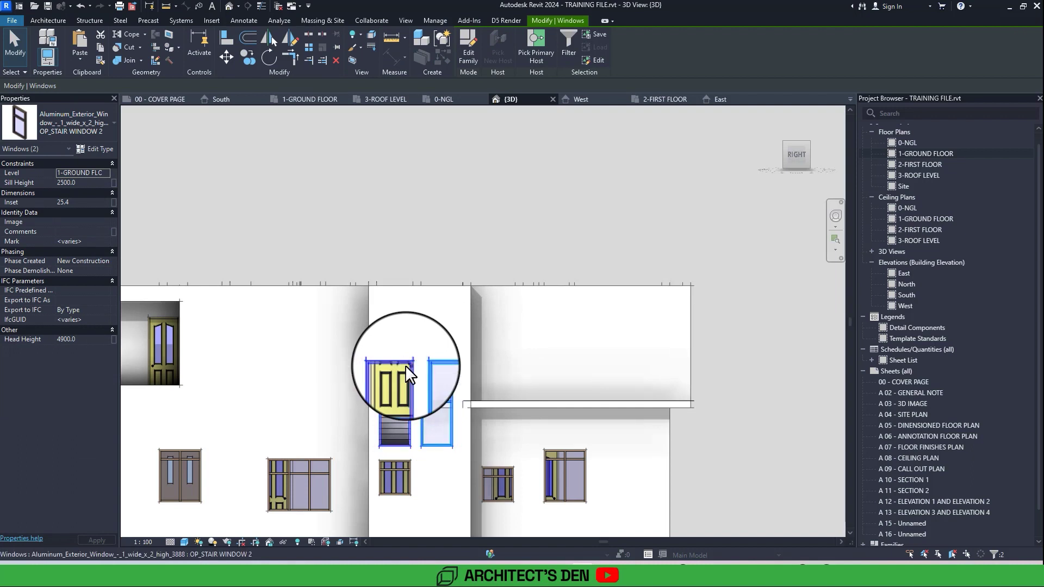
pyautogui.click(228, 56)
pyautogui.click(247, 56)
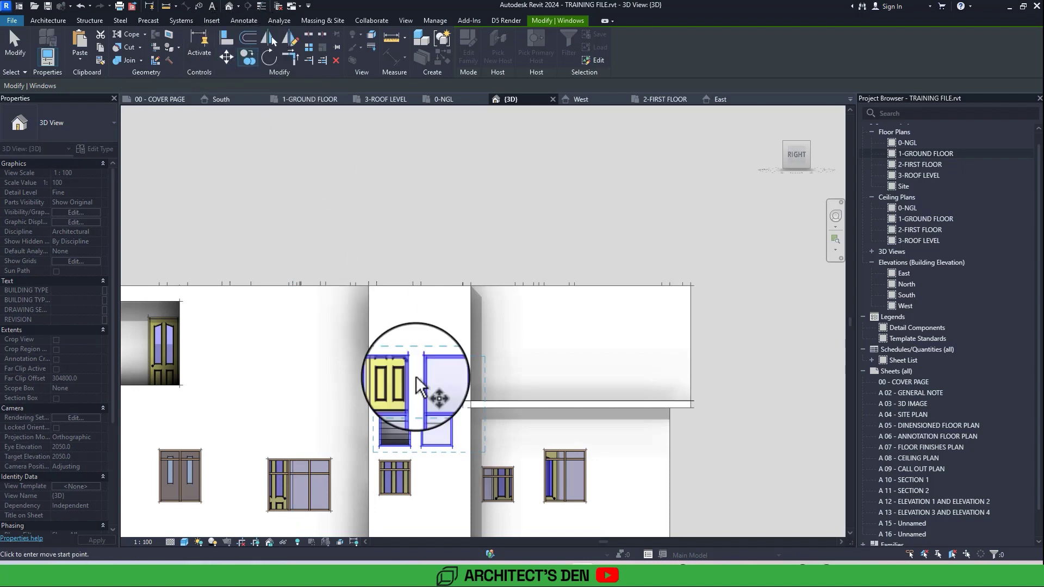
pyautogui.click(453, 447)
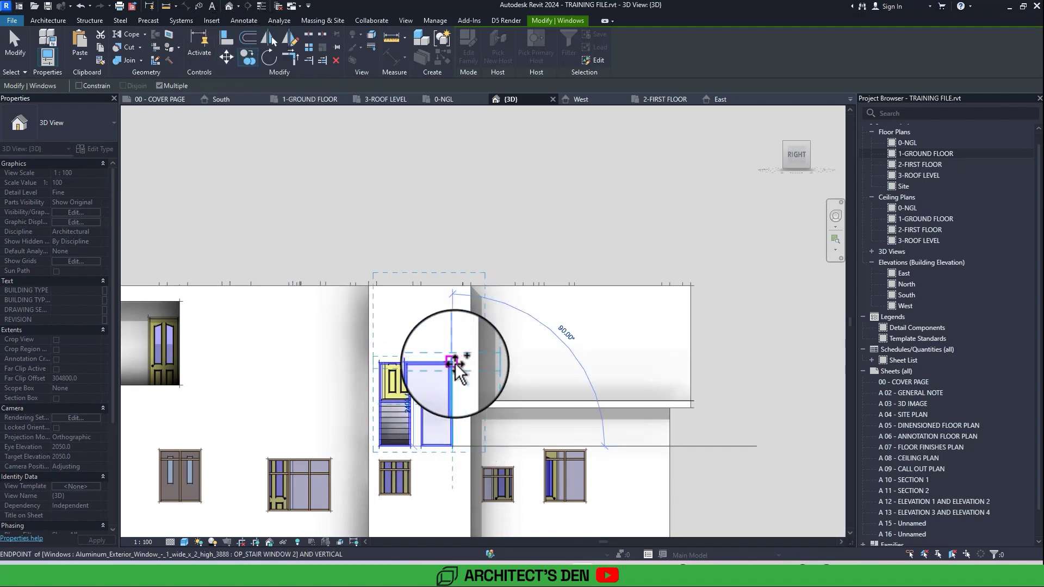
pyautogui.click(455, 363)
pyautogui.press('Escape')
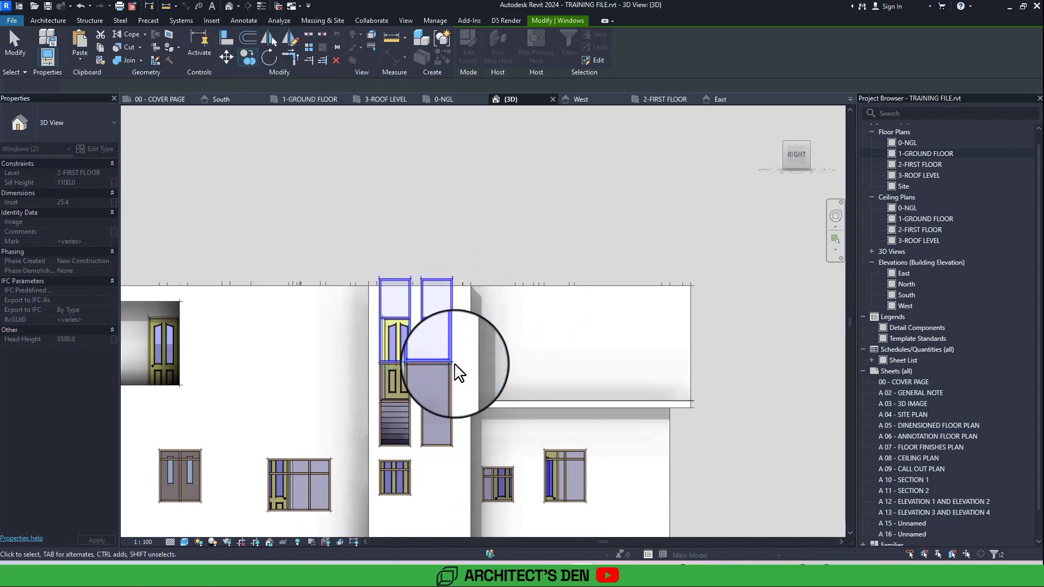
pyautogui.press('Escape')
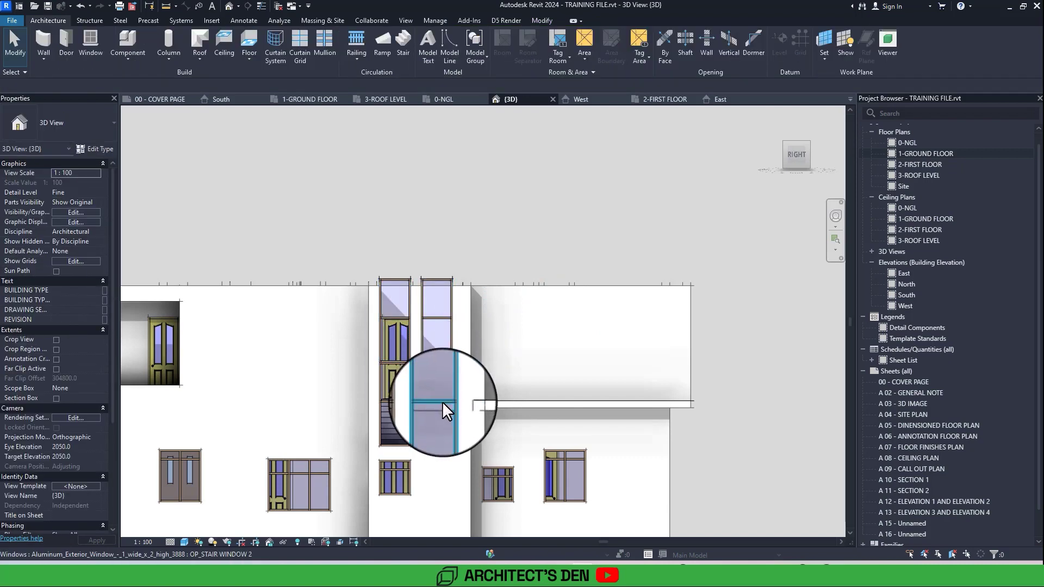
# - Reduce the rough height of the OP_STAIR WINDOW 2 type to 1800 mm
pyautogui.click(442, 401)
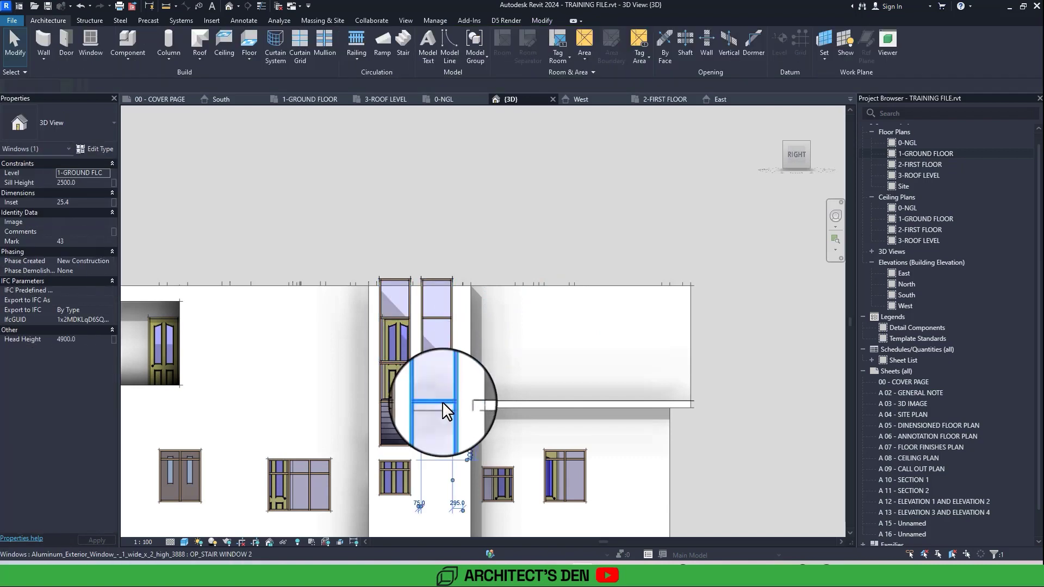
pyautogui.click(97, 149)
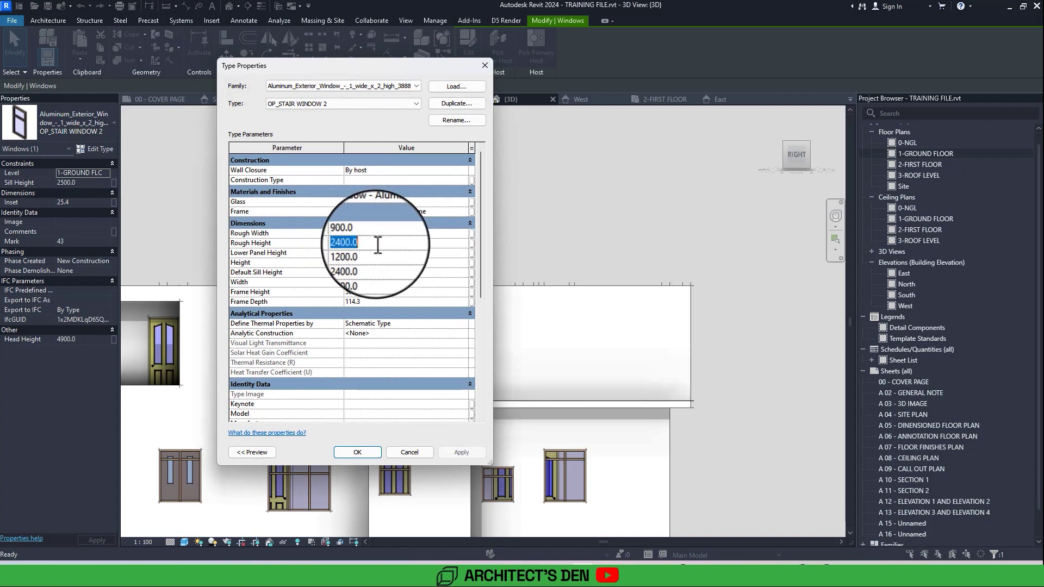
pyautogui.write('00')
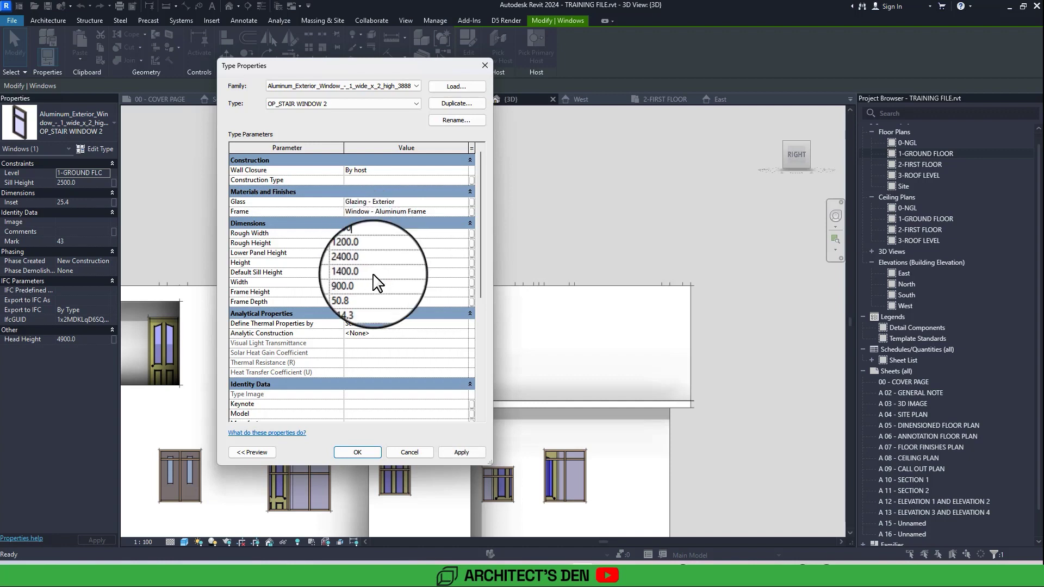
pyautogui.click(358, 453)
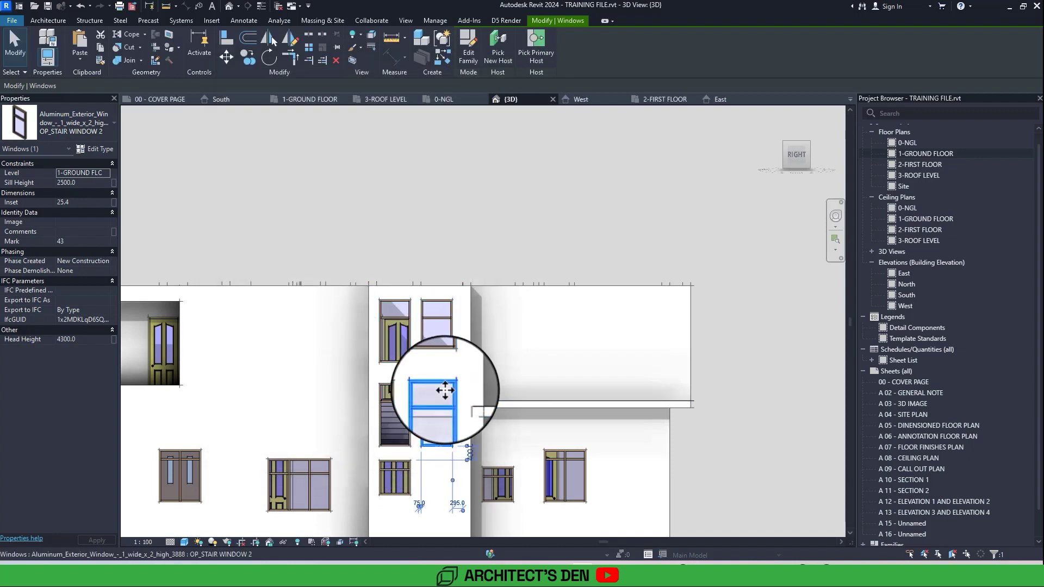
pyautogui.press('Escape')
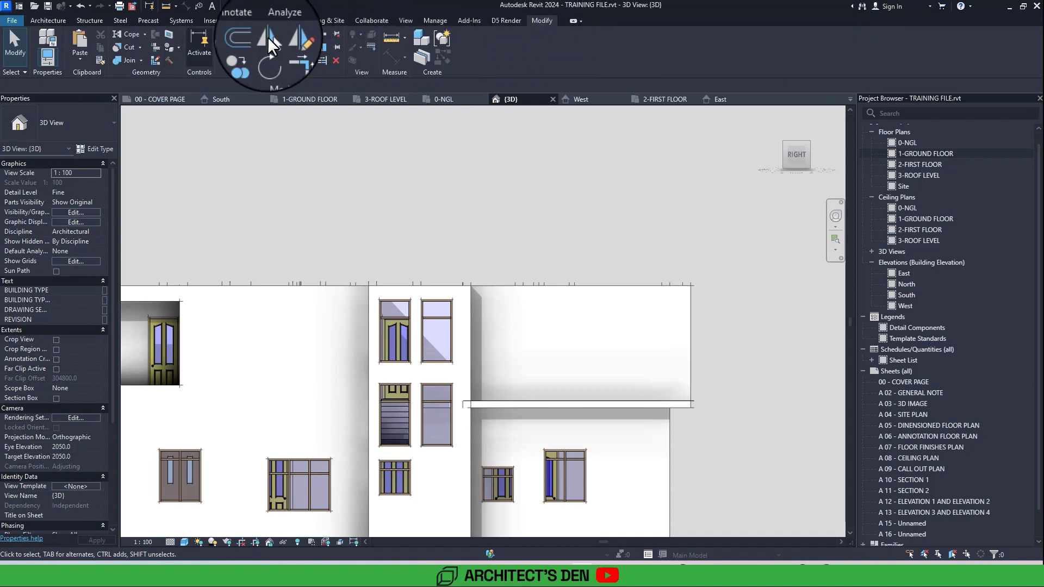
# - Align the bottom edges of both upper stair windows with the top edges of the windows below
pyautogui.click(223, 39)
pyautogui.scroll(4, 396, 360)
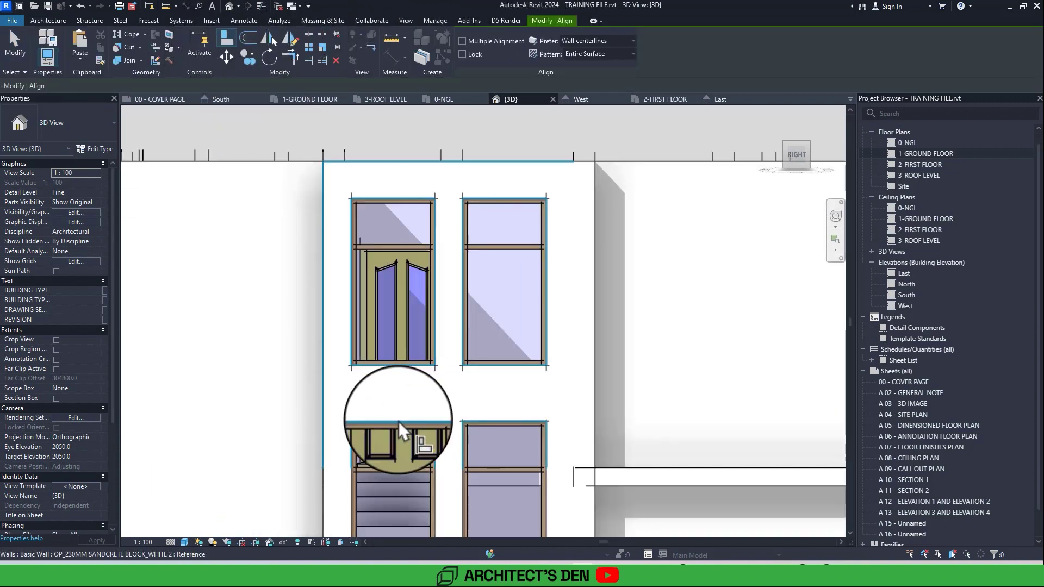
pyautogui.click(400, 429)
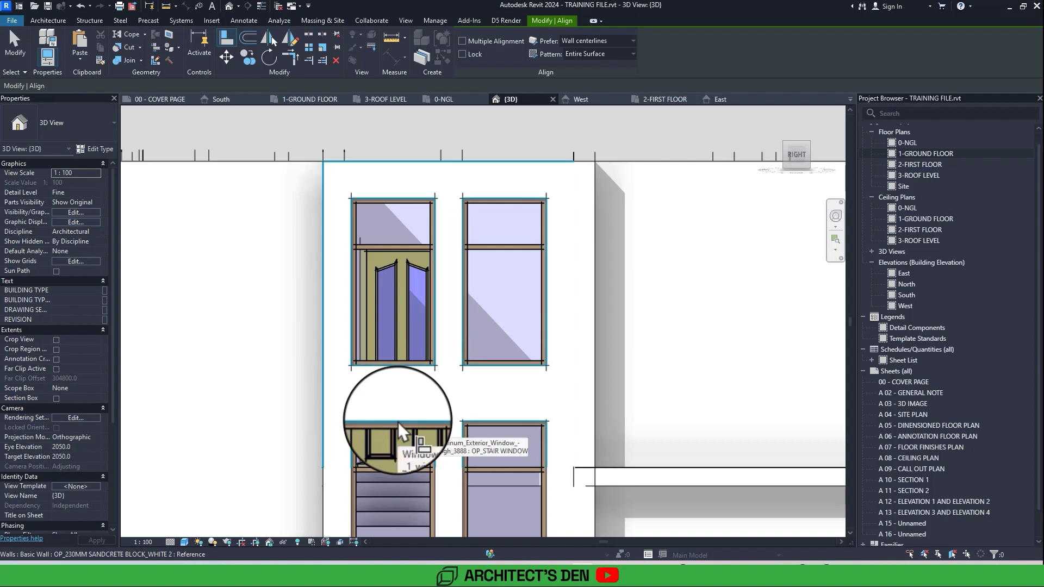
pyautogui.click(393, 368)
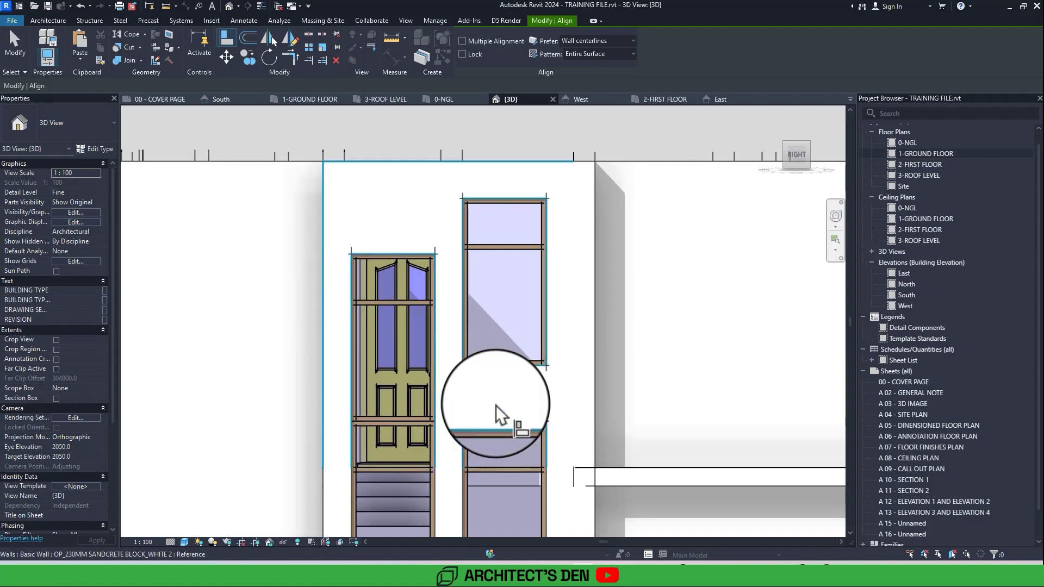
pyautogui.click(493, 419)
pyautogui.click(488, 368)
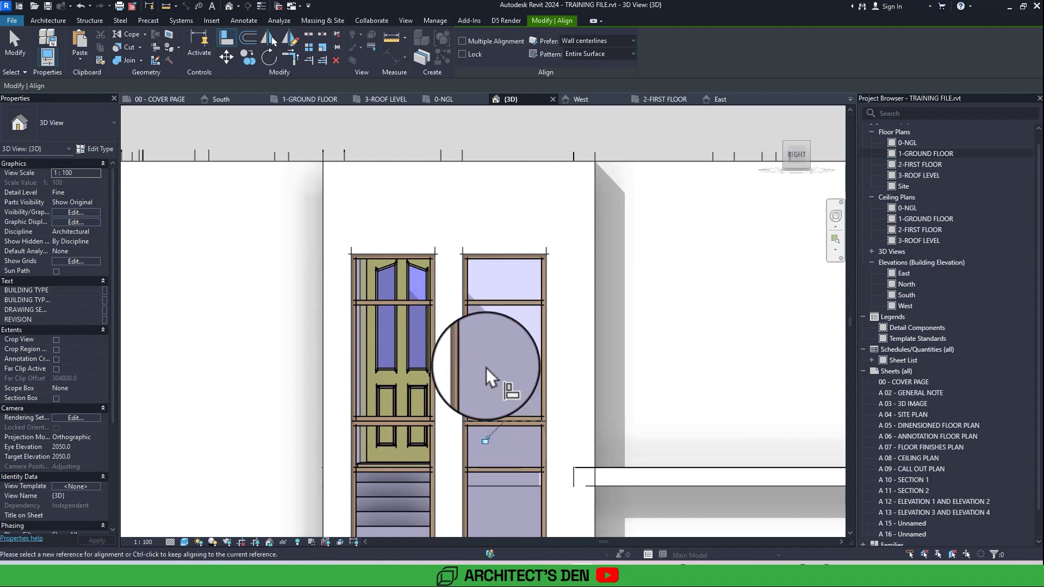
# - Finish aligning and examine the stacked stair windows on the stairwell wall within the whole 3D model
pyautogui.scroll(-3, 486, 368)
pyautogui.scroll(-5, 486, 367)
pyautogui.press('Escape')
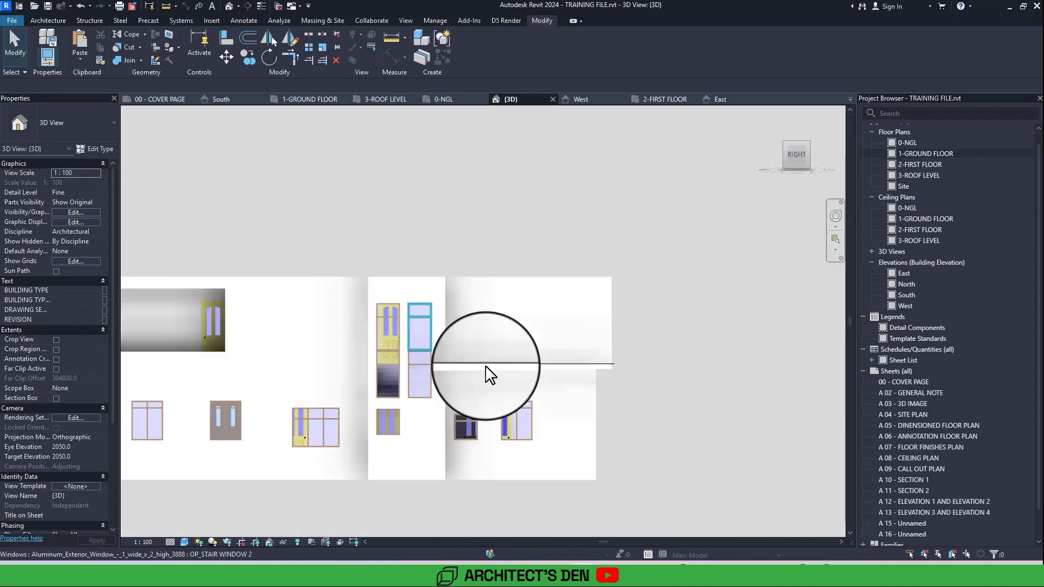
pyautogui.scroll(-3, 485, 366)
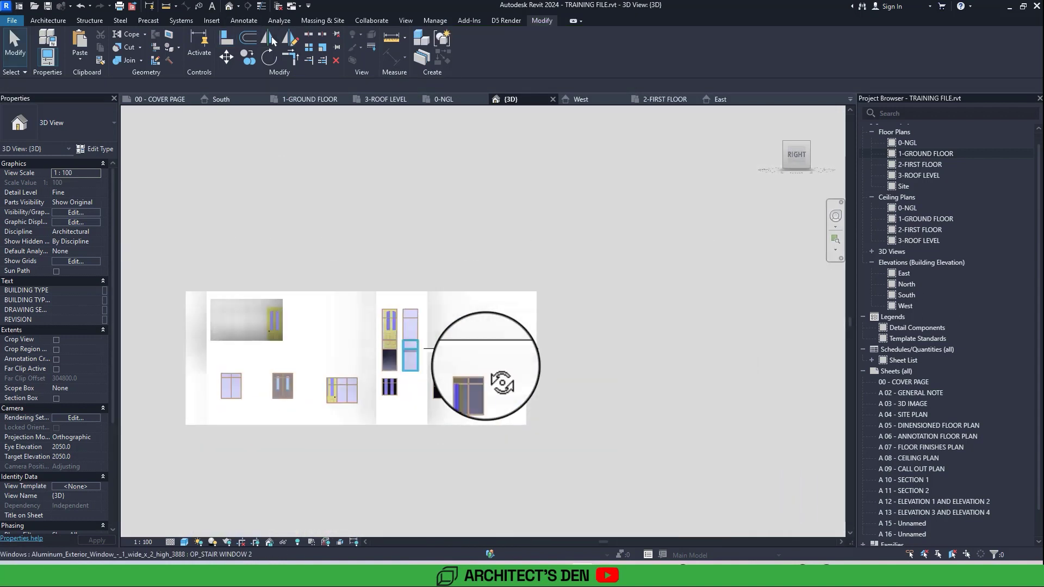
pyautogui.keyDown('shift'); pyautogui.moveTo(496, 374); pyautogui.dragTo(784, 220, button='middle'); pyautogui.keyUp('shift')
pyautogui.scroll(-3, 485, 364)
# - In the 1-GROUND FLOOR plan, select the whole building and exclude the WC window from the selection
pyautogui.doubleClick(925, 153)
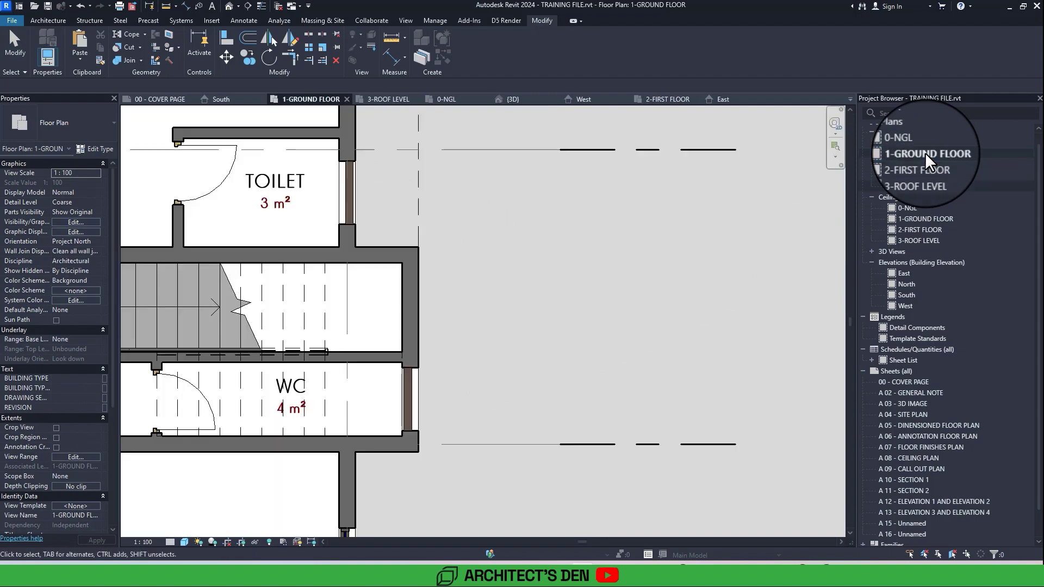
pyautogui.scroll(4, 596, 276)
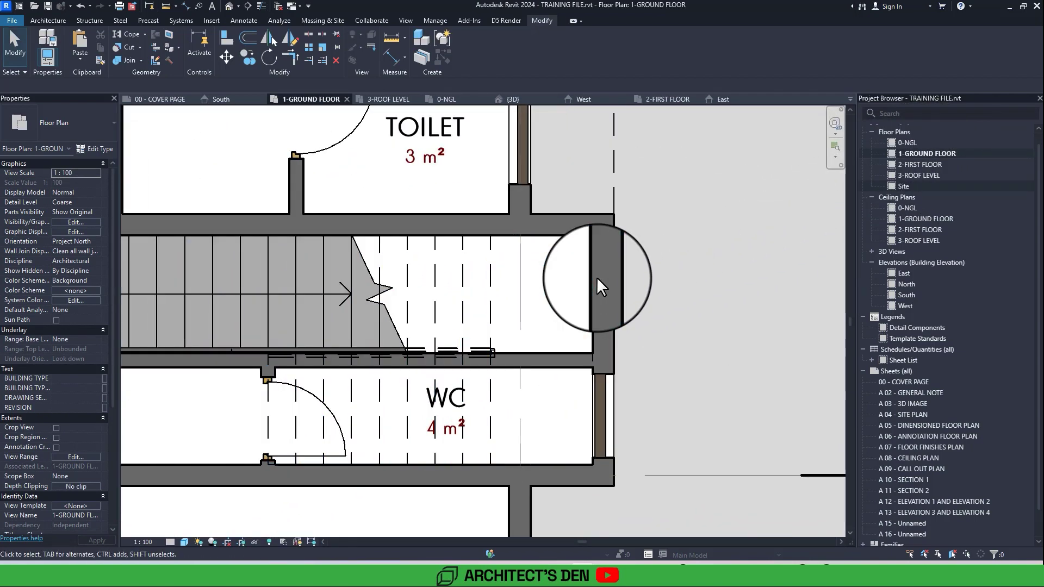
pyautogui.scroll(-5, 596, 277)
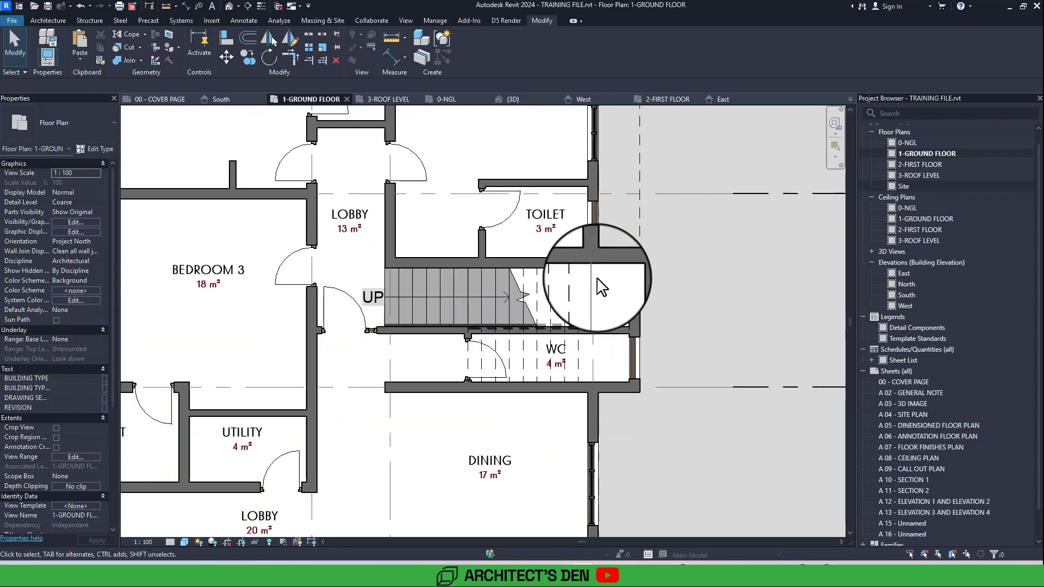
pyautogui.scroll(-4, 596, 276)
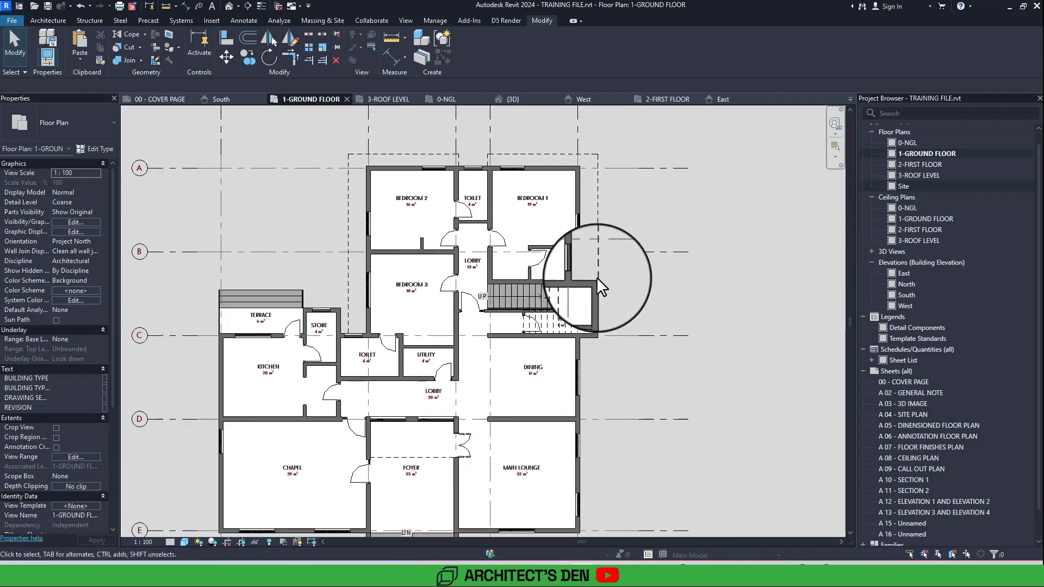
pyautogui.moveTo(596, 276); pyautogui.dragTo(536, 260, button='middle')
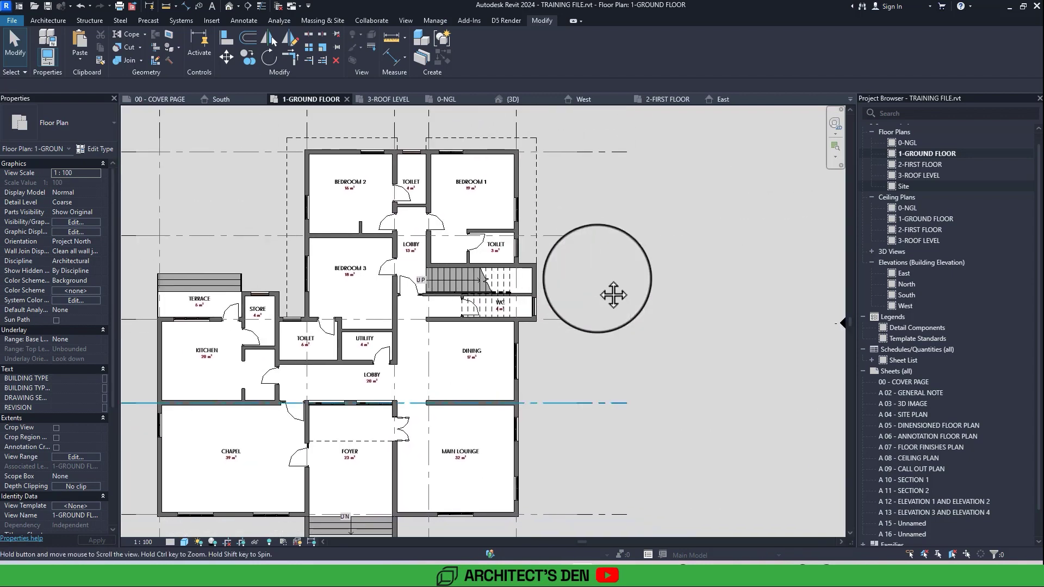
pyautogui.moveTo(578, 383); pyautogui.dragTo(554, 353, button='middle')
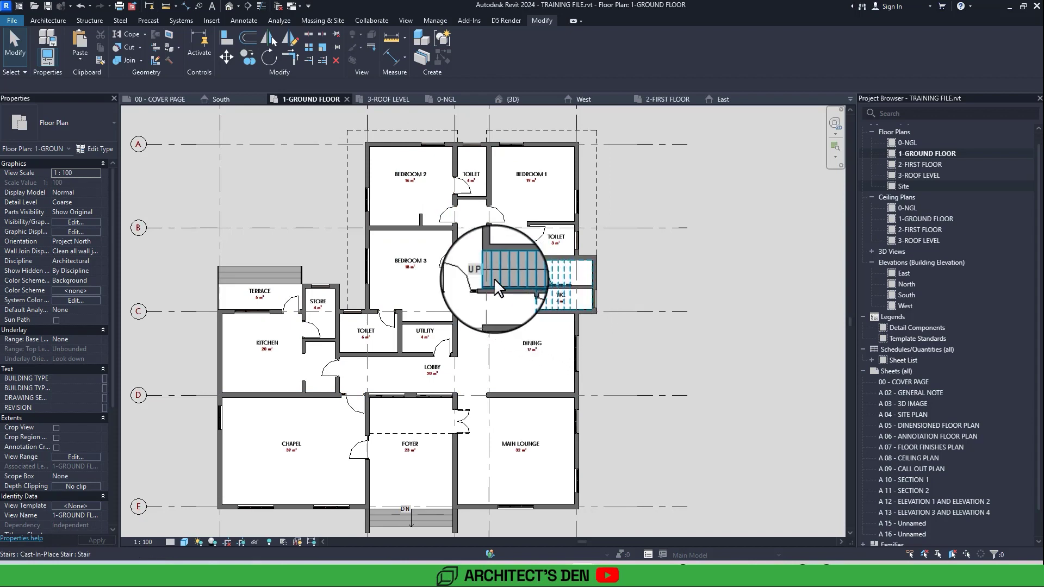
pyautogui.scroll(-2, 522, 291)
pyautogui.moveTo(295, 171); pyautogui.dragTo(625, 451)
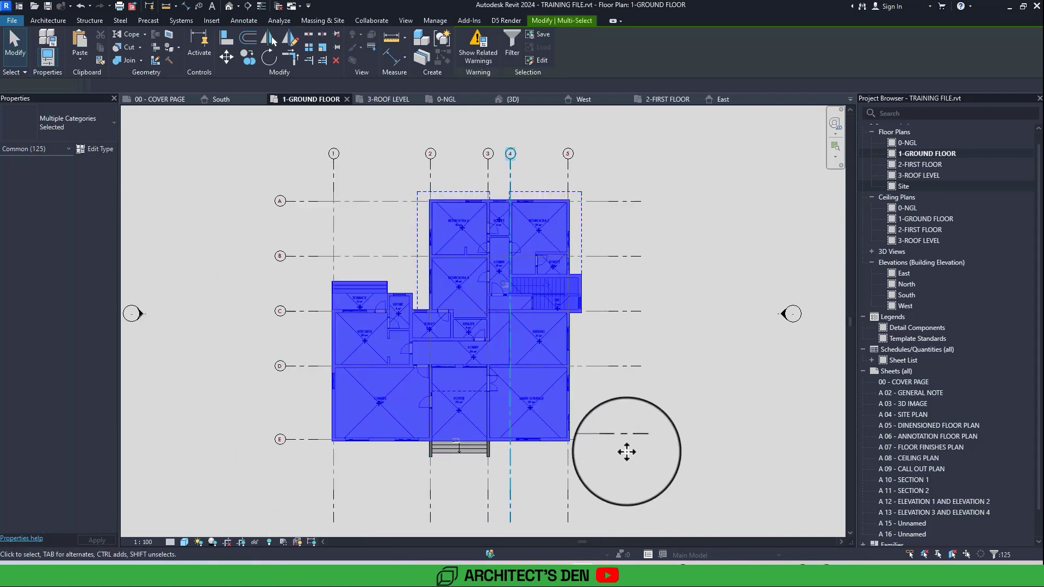
pyautogui.scroll(2, 586, 306)
pyautogui.scroll(3, 586, 307)
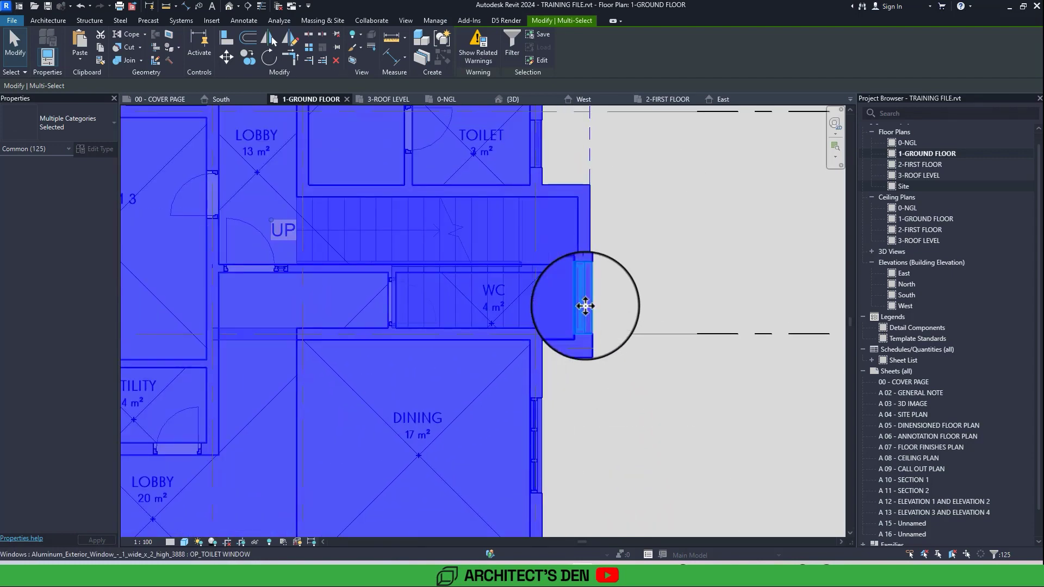
pyautogui.keyDown('shift'); pyautogui.click(585, 304); pyautogui.keyUp('shift')
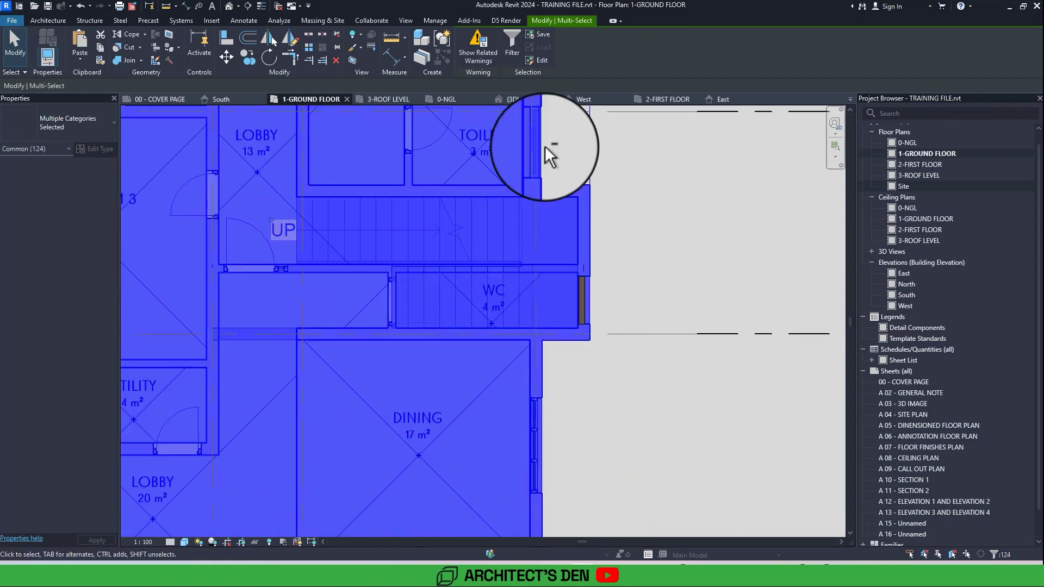
# - Filter the ground floor selection down to the Windows category only
pyautogui.click(510, 48)
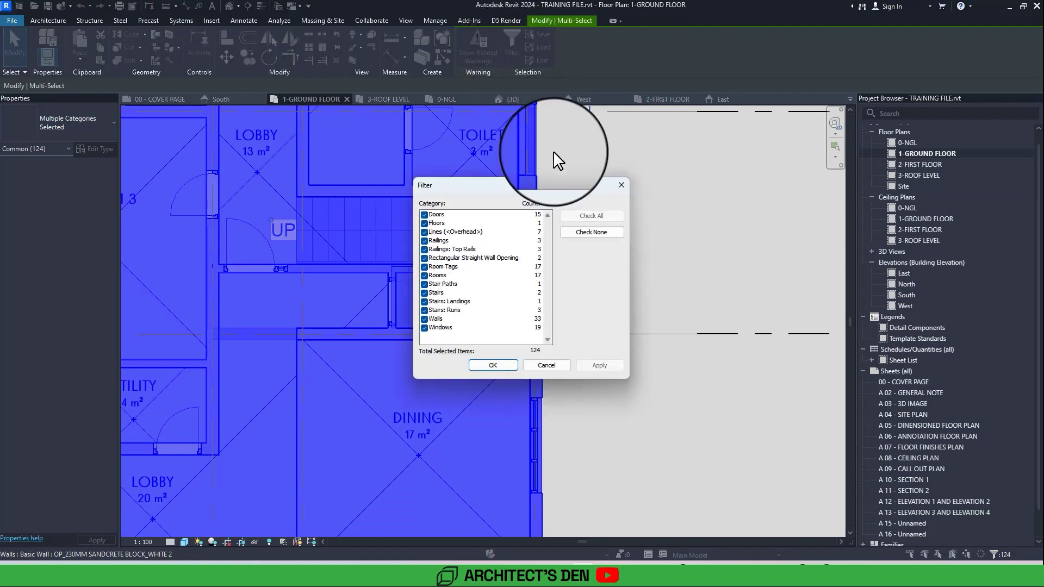
pyautogui.click(591, 232)
pyautogui.click(430, 327)
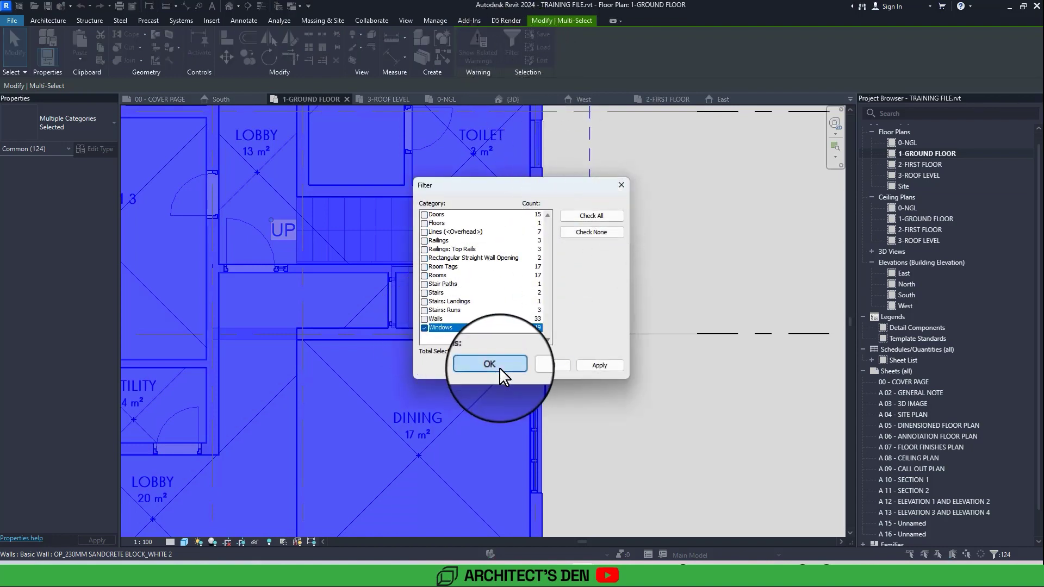
pyautogui.click(492, 365)
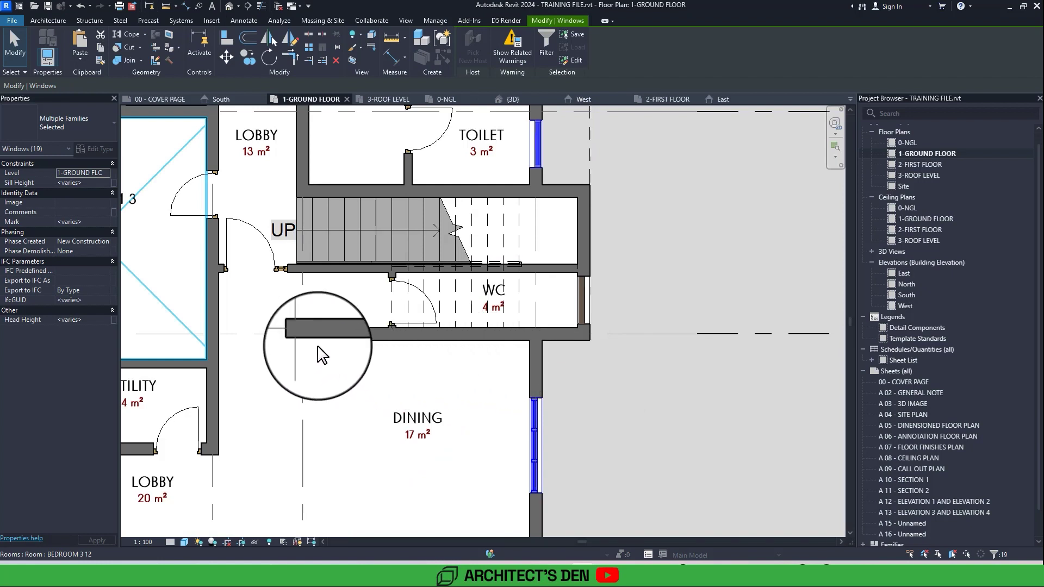
# - Set the head height of the selected ground floor windows to 2400 mm
pyautogui.click(82, 319)
pyautogui.moveTo(86, 319); pyautogui.dragTo(41, 319)
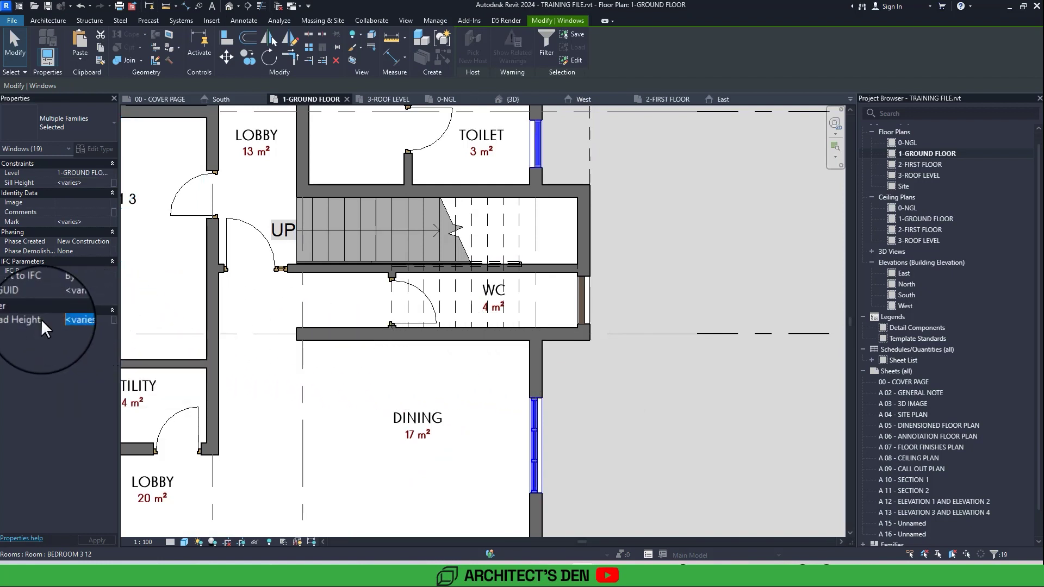
pyautogui.press('BackSpace')
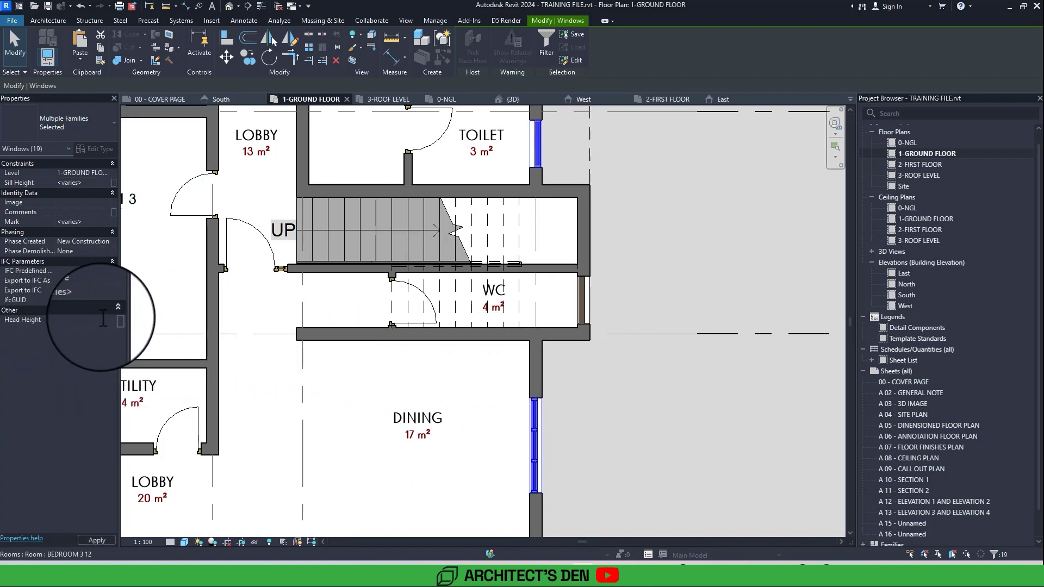
pyautogui.press('Return')
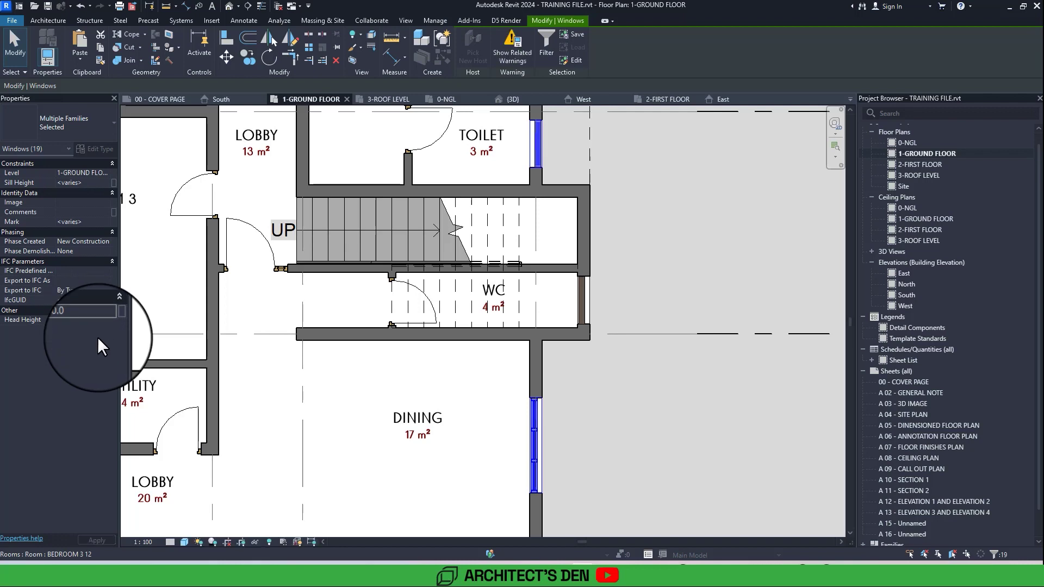
pyautogui.press('Return')
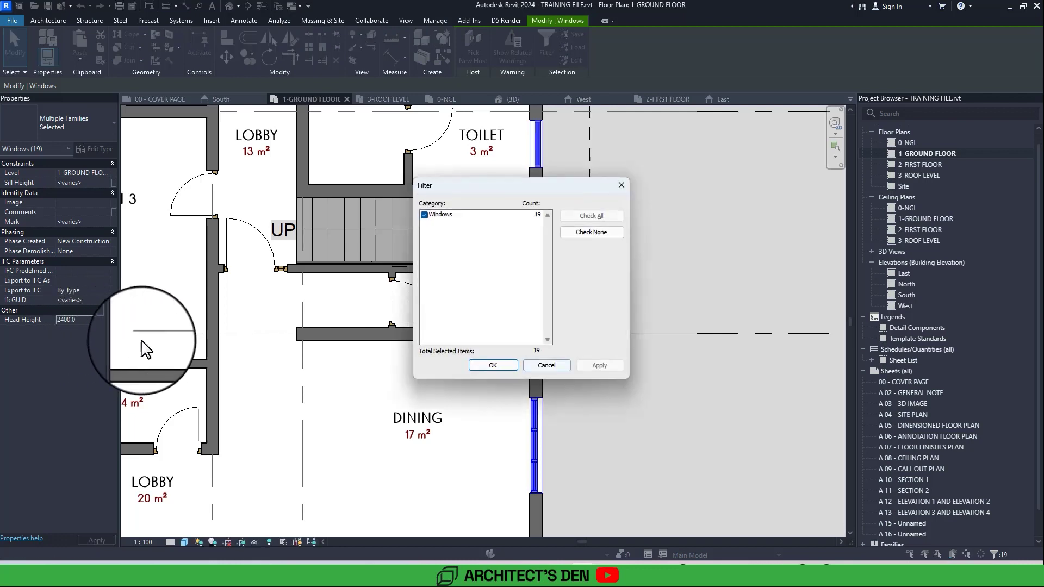
pyautogui.click(493, 365)
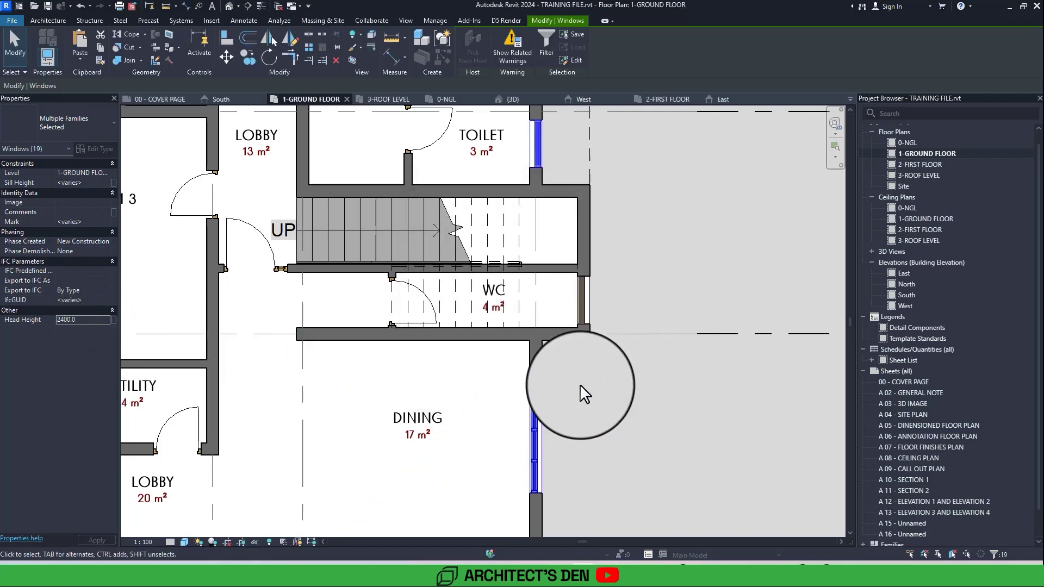
# - Open the South elevation and save the project
pyautogui.scroll(-5, 580, 384)
pyautogui.moveTo(580, 384); pyautogui.dragTo(597, 402, button='middle')
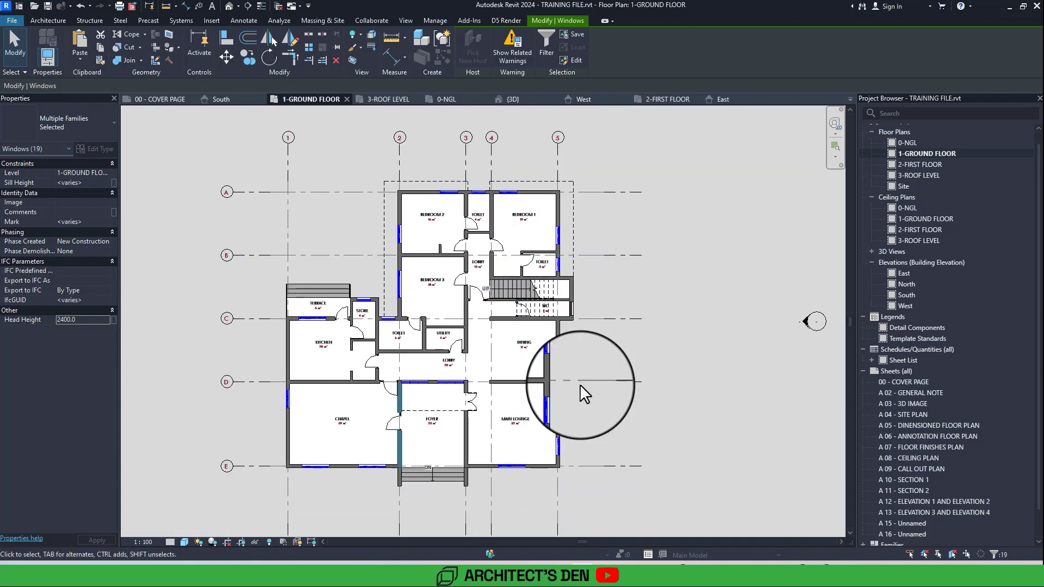
pyautogui.doubleClick(906, 293)
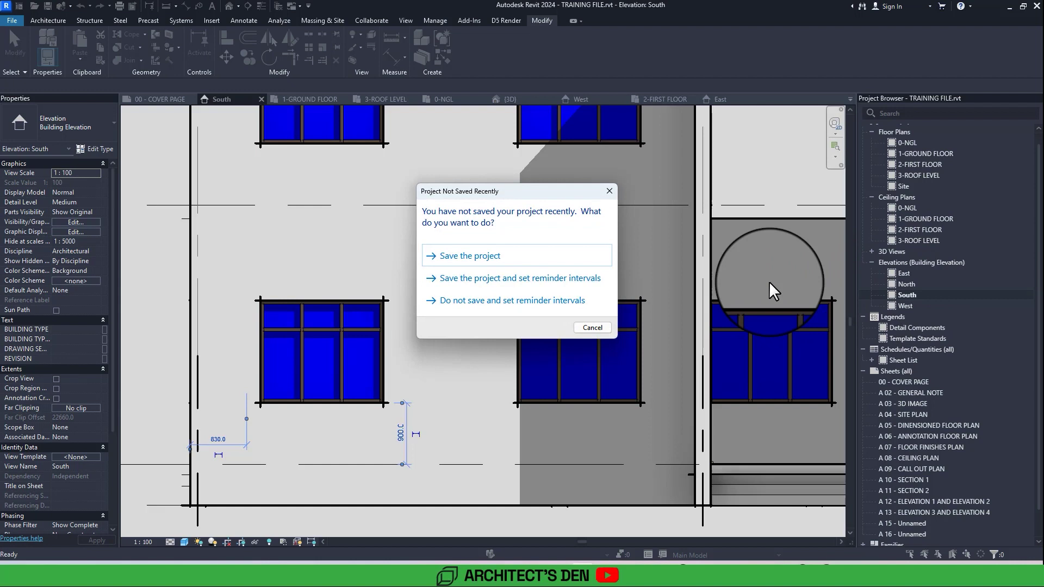
pyautogui.click(479, 263)
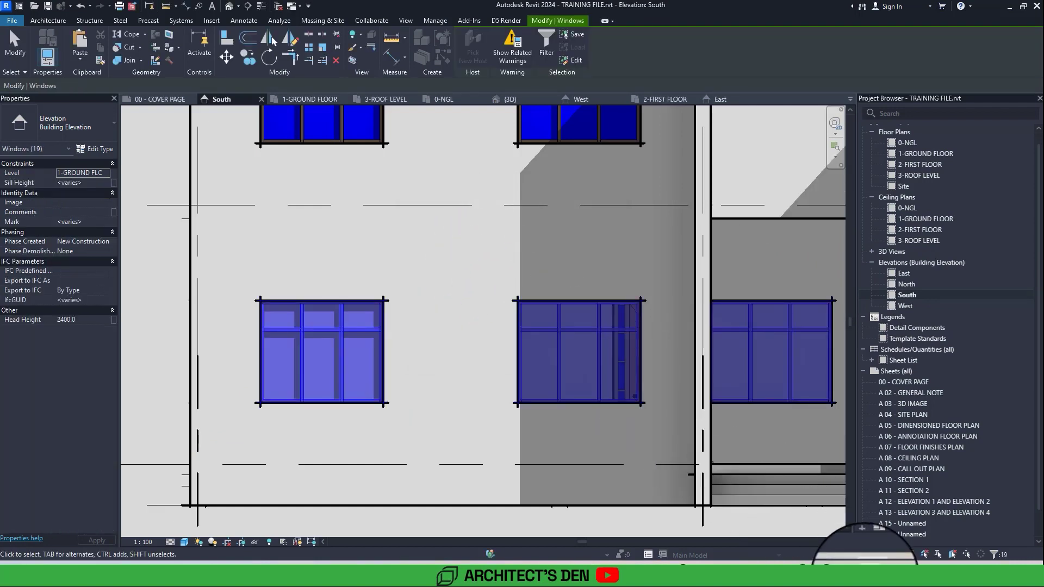
# - Clear the window selection and set the South elevation's visual style to Shaded
pyautogui.scroll(-6, 571, 475)
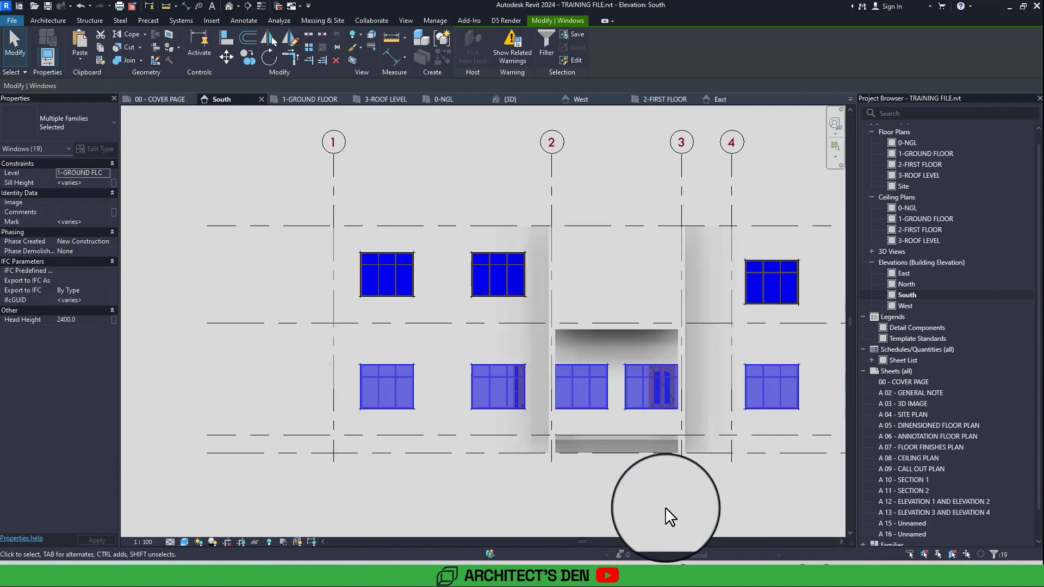
pyautogui.click(571, 475)
pyautogui.moveTo(571, 475); pyautogui.dragTo(513, 453, button='middle')
pyautogui.moveTo(588, 492); pyautogui.dragTo(571, 476, button='middle')
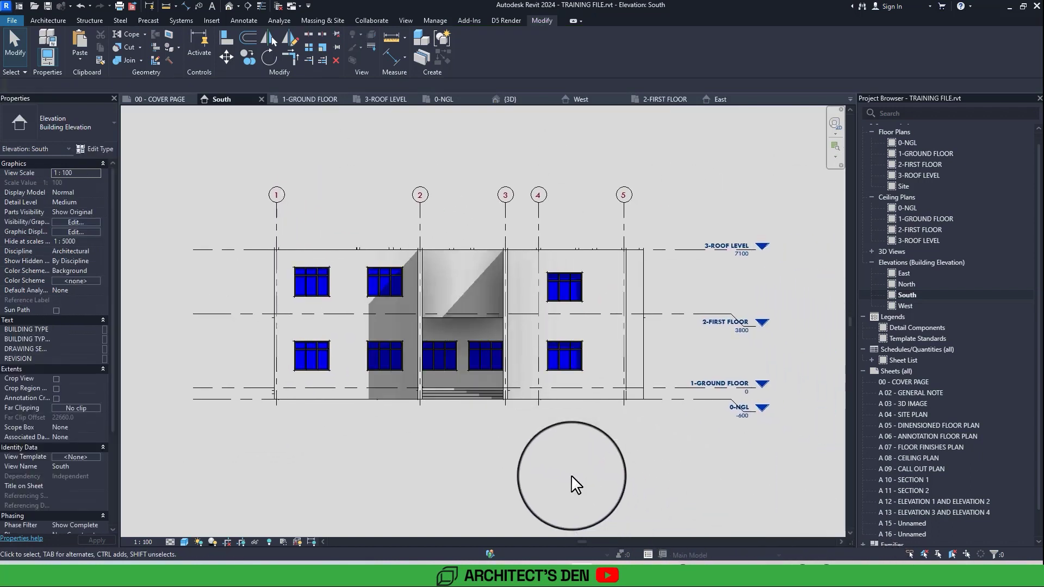
pyautogui.click(184, 542)
pyautogui.click(204, 512)
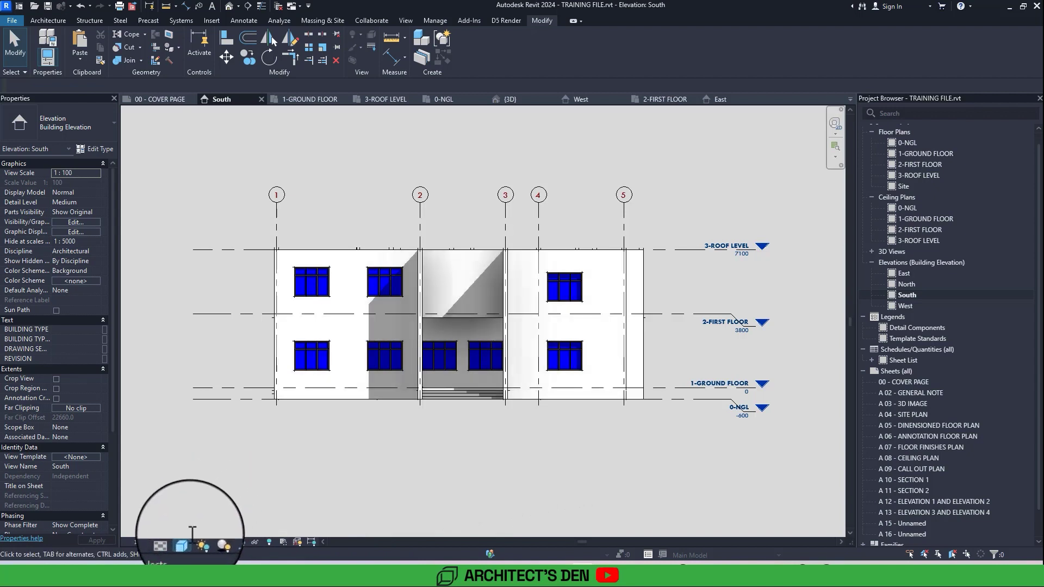
pyautogui.click(185, 539)
pyautogui.click(206, 497)
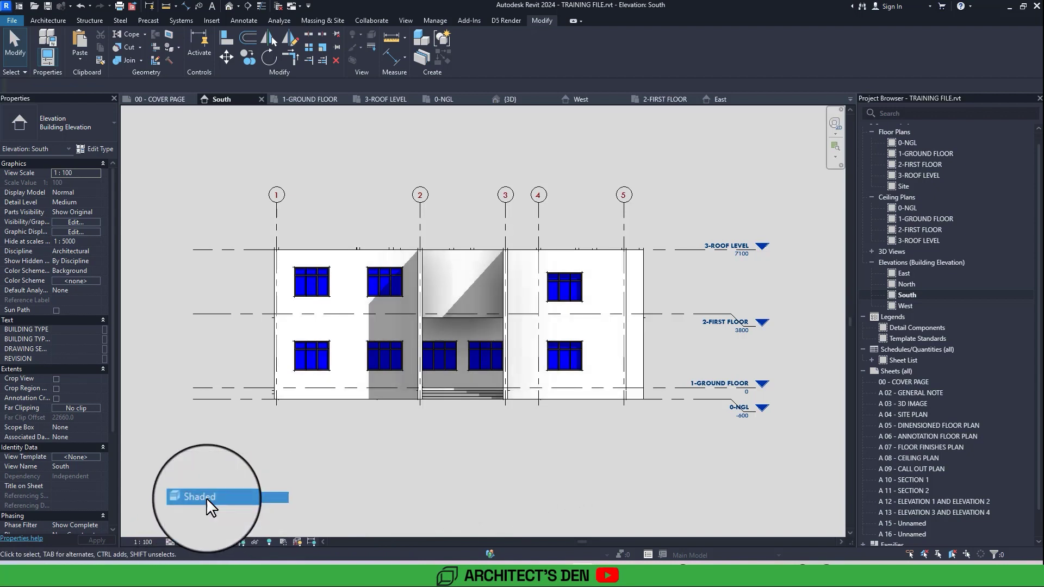
# - Examine the windows on the building's facades from several sides in the default 3D view
pyautogui.click(227, 7)
pyautogui.keyDown('shift'); pyautogui.moveTo(308, 125); pyautogui.dragTo(457, 448, button='middle'); pyautogui.keyUp('shift')
pyautogui.scroll(5, 405, 388)
pyautogui.scroll(-3, 466, 384)
pyautogui.scroll(3, 585, 374)
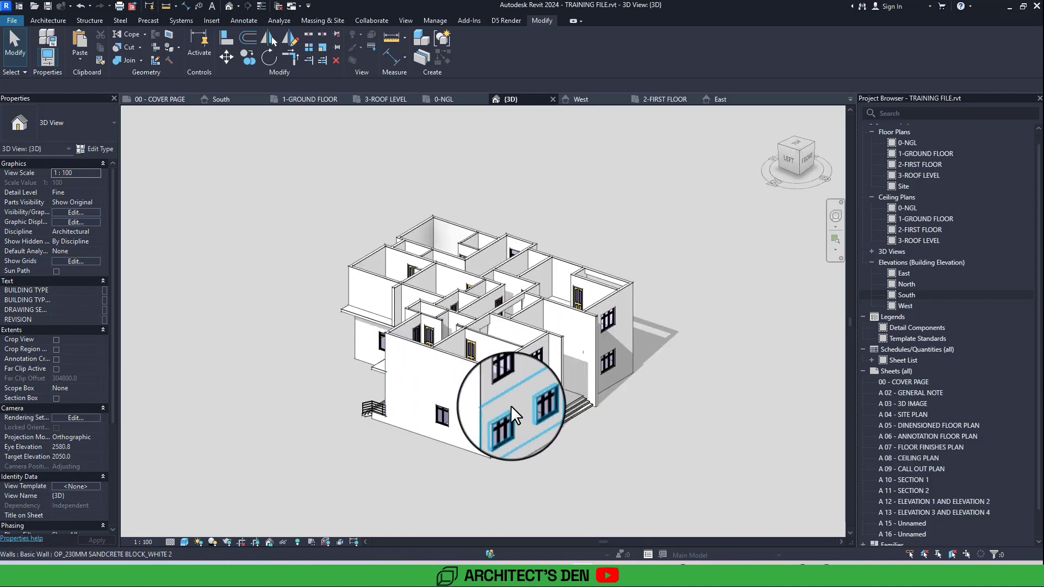
pyautogui.moveTo(578, 476); pyautogui.dragTo(497, 449, button='middle')
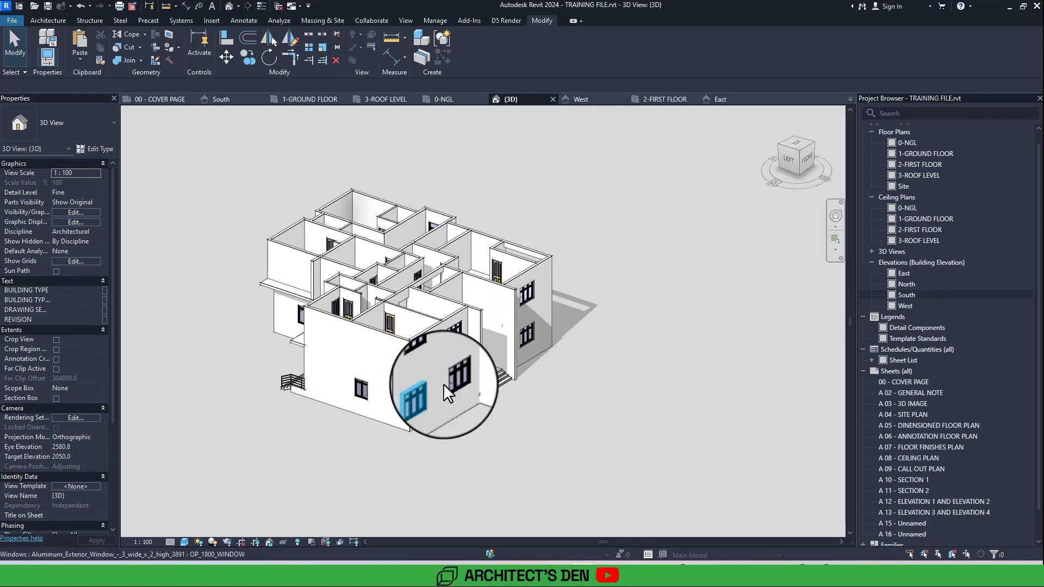
pyautogui.keyDown('shift'); pyautogui.moveTo(306, 444); pyautogui.dragTo(485, 431, button='middle'); pyautogui.keyUp('shift')
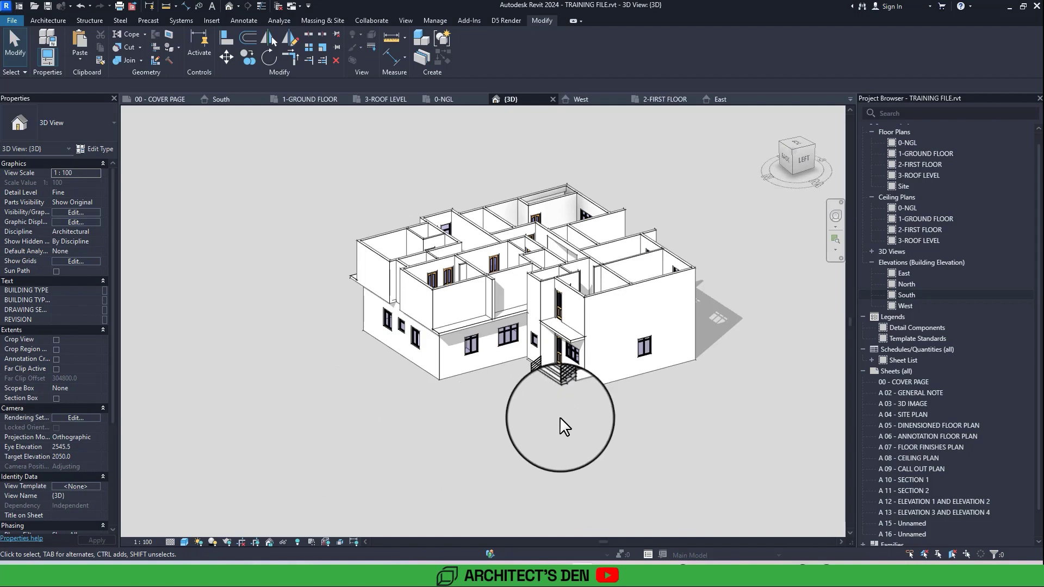
pyautogui.moveTo(550, 423); pyautogui.dragTo(490, 426, button='middle')
# - Set the underlay base level of the 2-FIRST FLOOR plan to 1-GROUND FLOOR
pyautogui.doubleClick(913, 165)
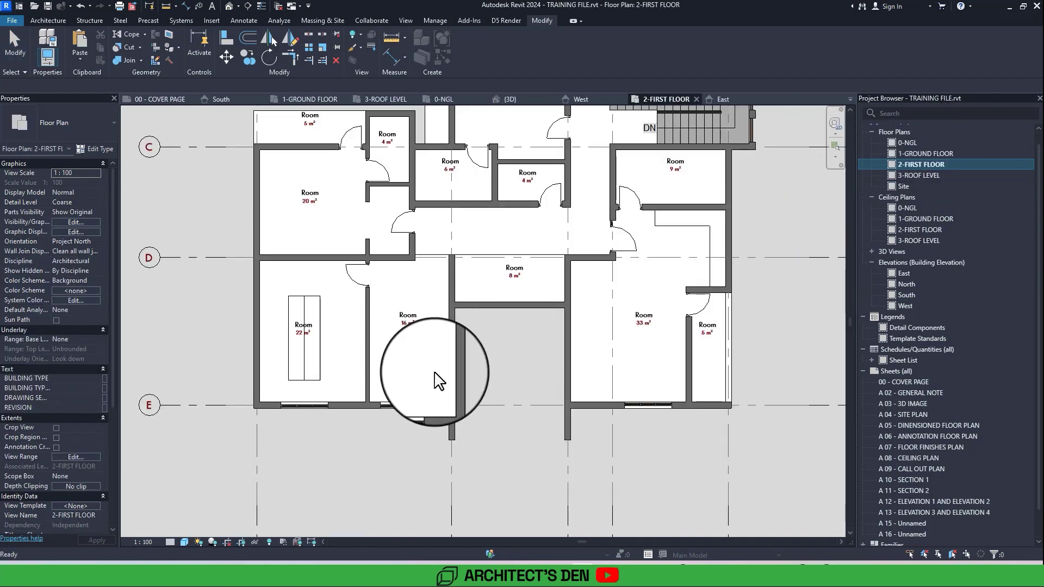
pyautogui.scroll(-3, 435, 373)
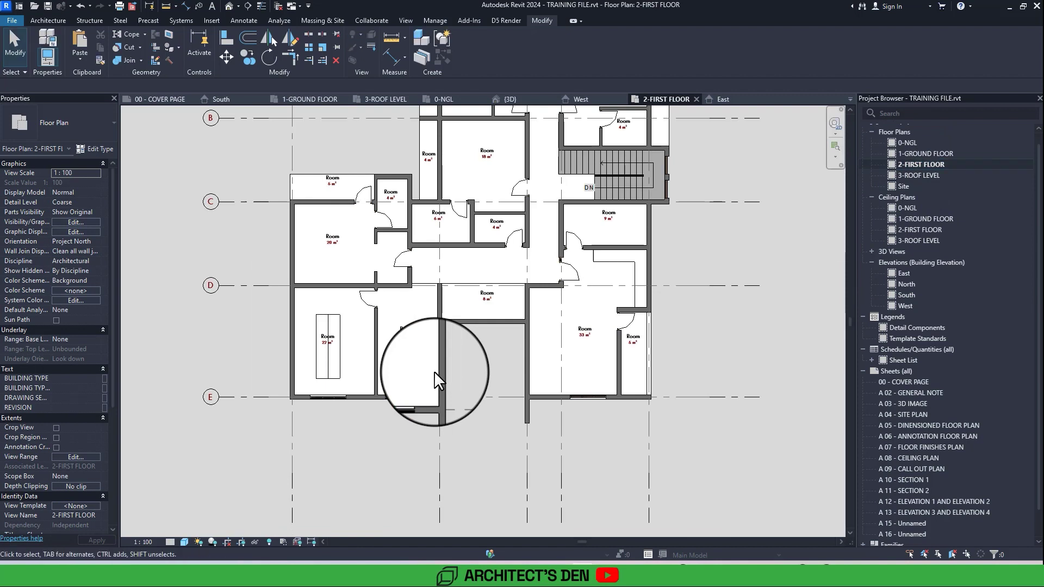
pyautogui.moveTo(435, 373); pyautogui.dragTo(388, 344, button='middle')
pyautogui.scroll(1, 435, 373)
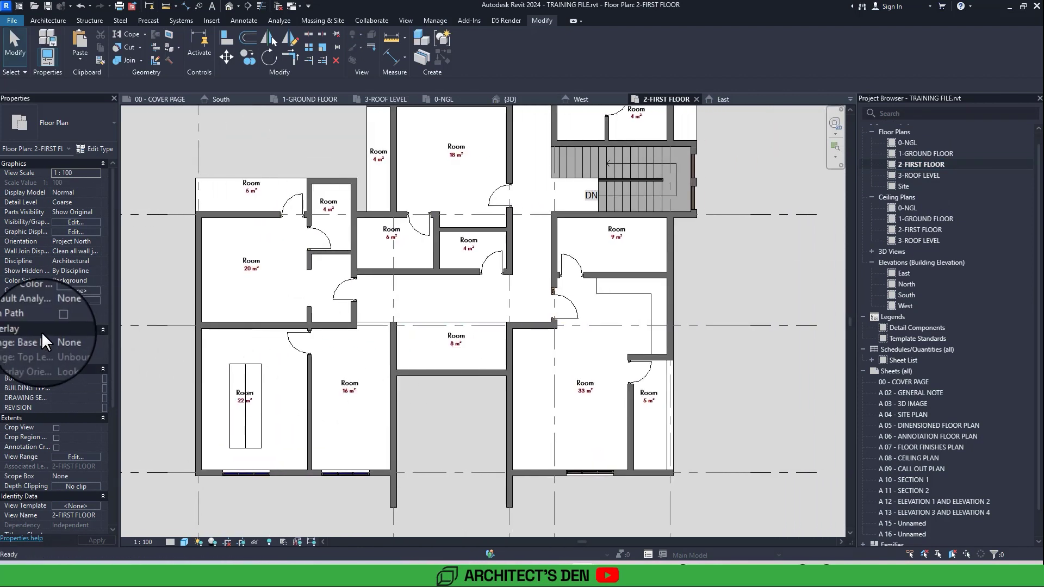
pyautogui.click(93, 338)
pyautogui.click(96, 337)
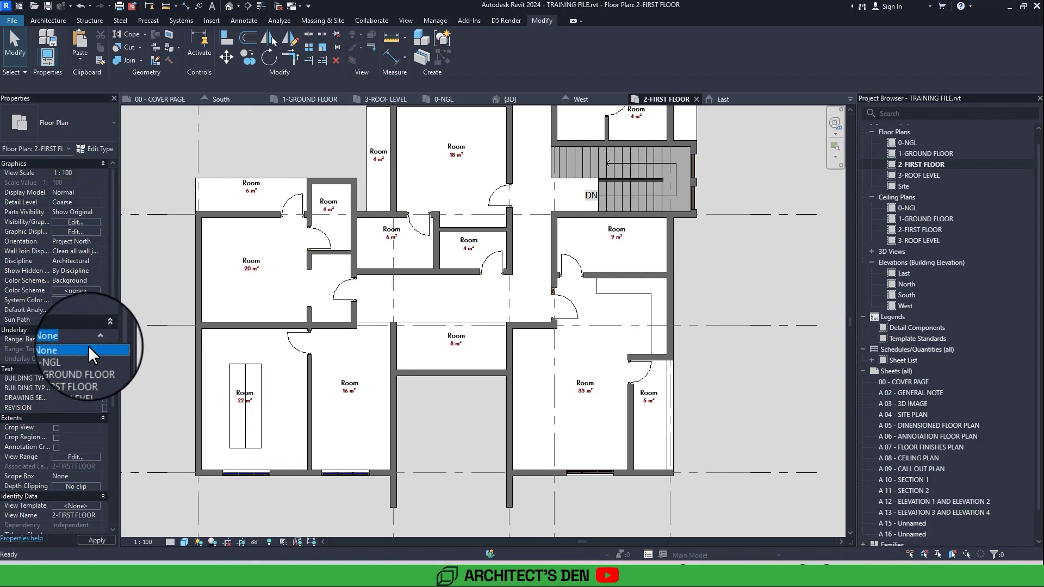
pyautogui.click(74, 362)
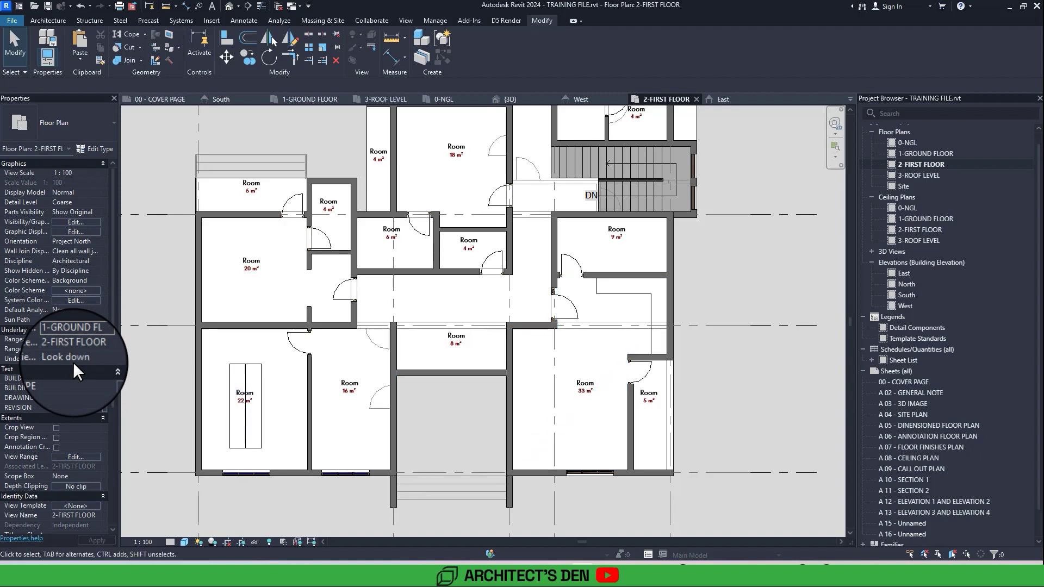
pyautogui.moveTo(199, 359); pyautogui.dragTo(282, 347, button='middle')
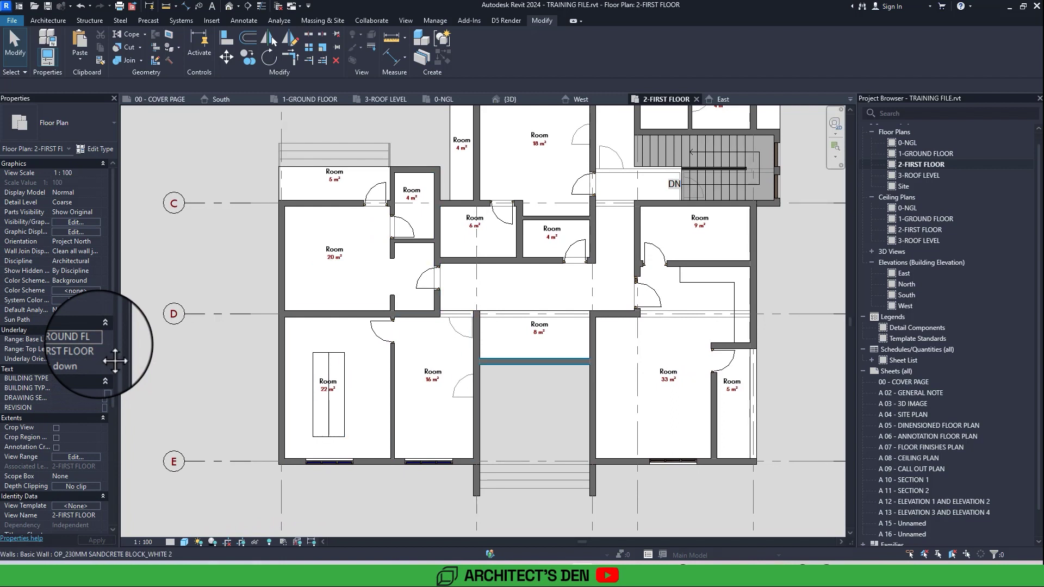
# - Set the visual style of the 2-FIRST FLOOR plan to Wireframe
pyautogui.moveTo(536, 361); pyautogui.dragTo(476, 375, button='middle')
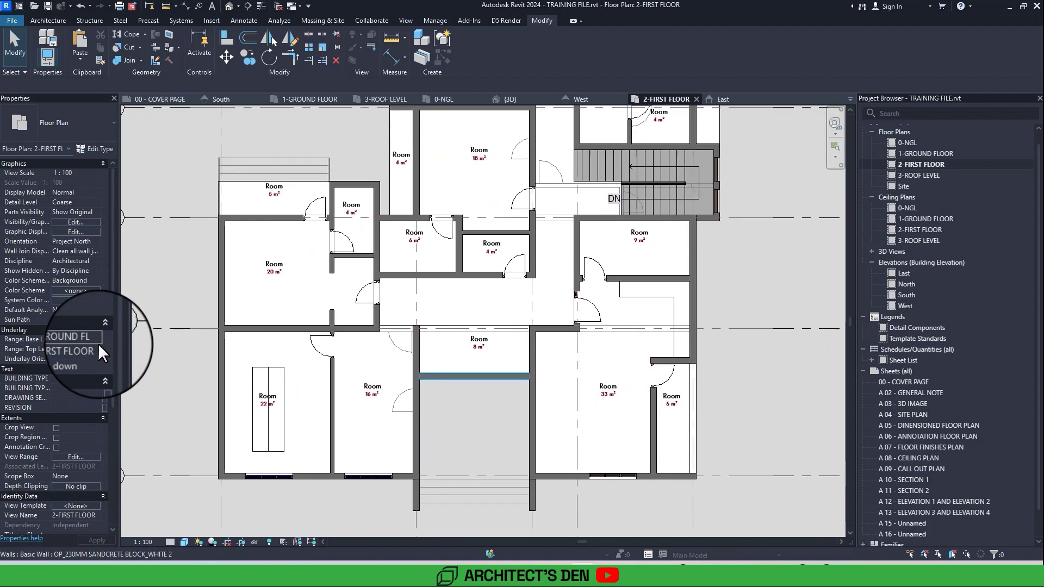
pyautogui.click(184, 543)
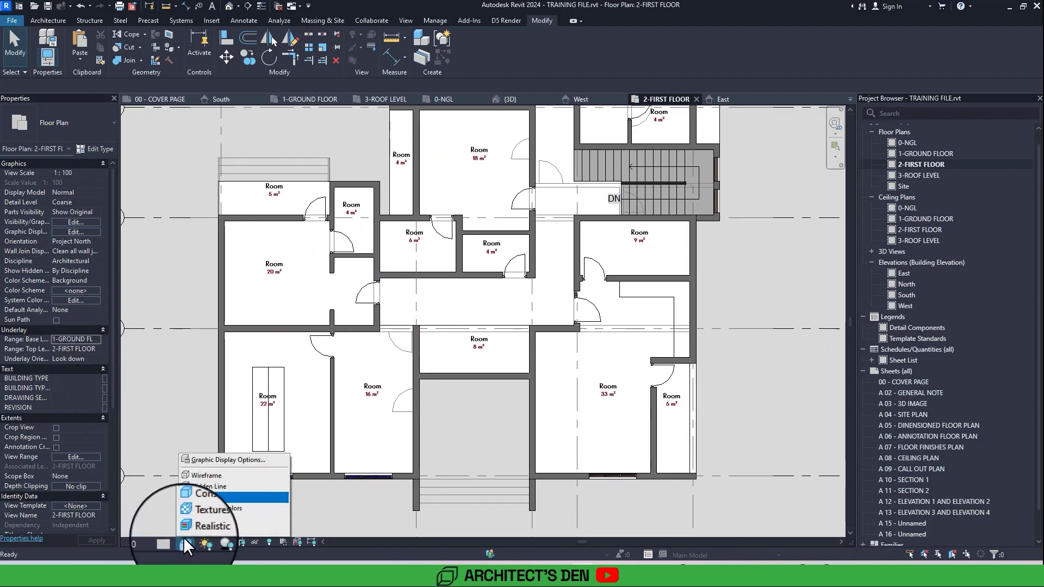
pyautogui.click(201, 476)
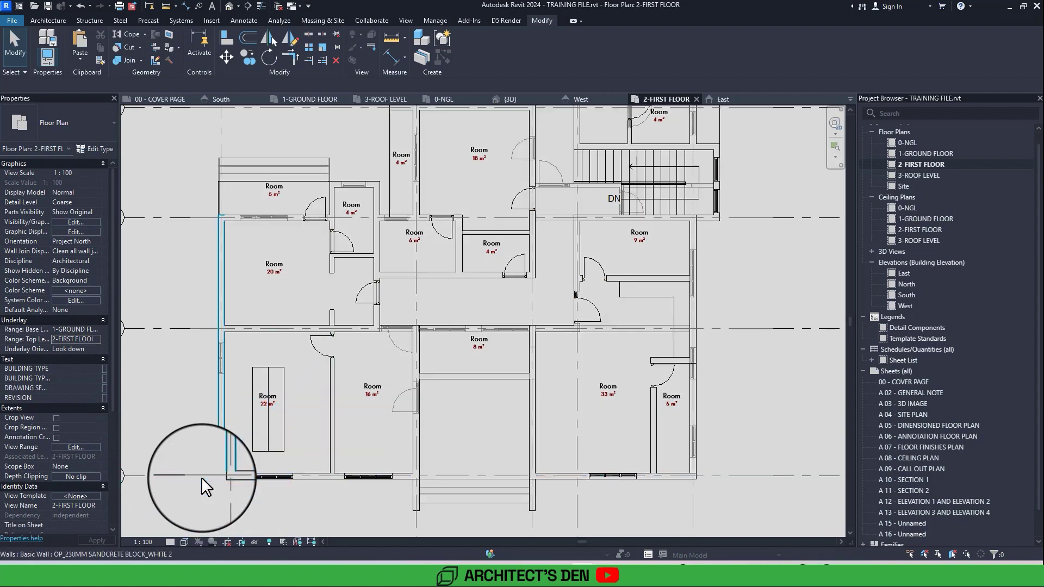
# - Examine the underlaid ground floor windows in the first floor plan, including the one in the exterior wall beside the 22 m² room
pyautogui.scroll(-4, 569, 413)
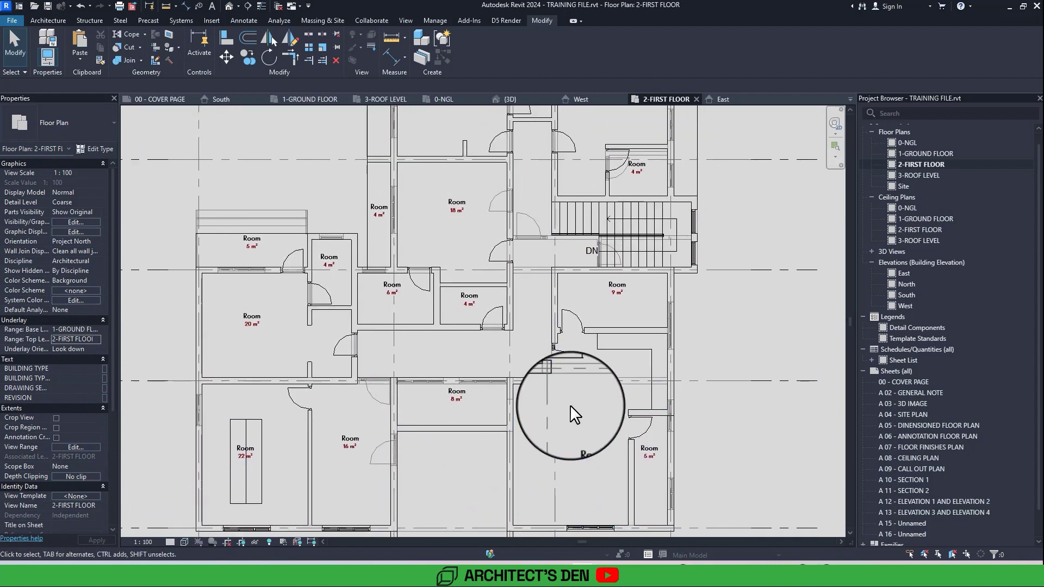
pyautogui.moveTo(570, 404); pyautogui.dragTo(579, 367, button='middle')
pyautogui.scroll(3, 495, 385)
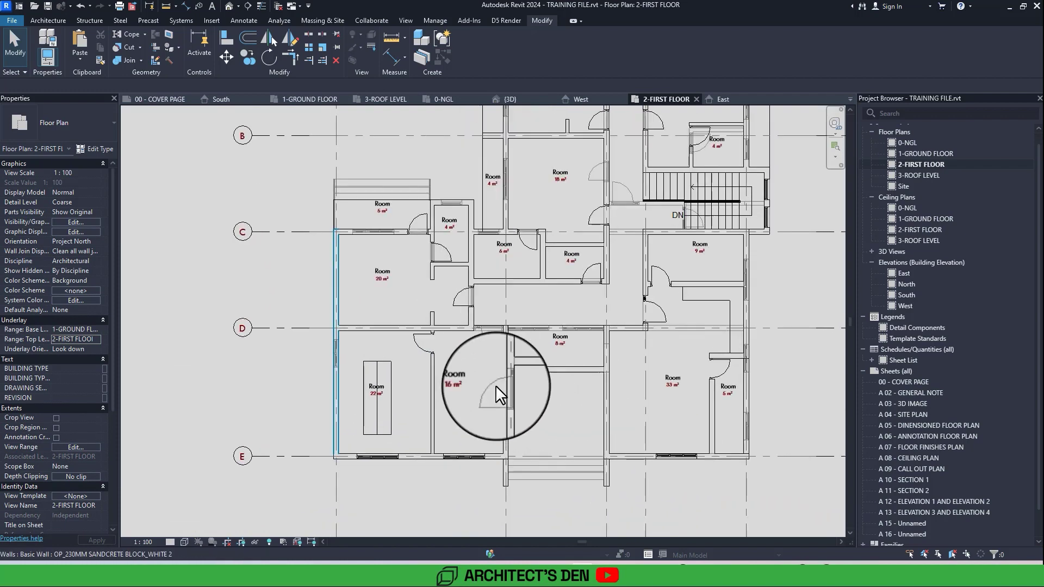
pyautogui.scroll(2, 337, 344)
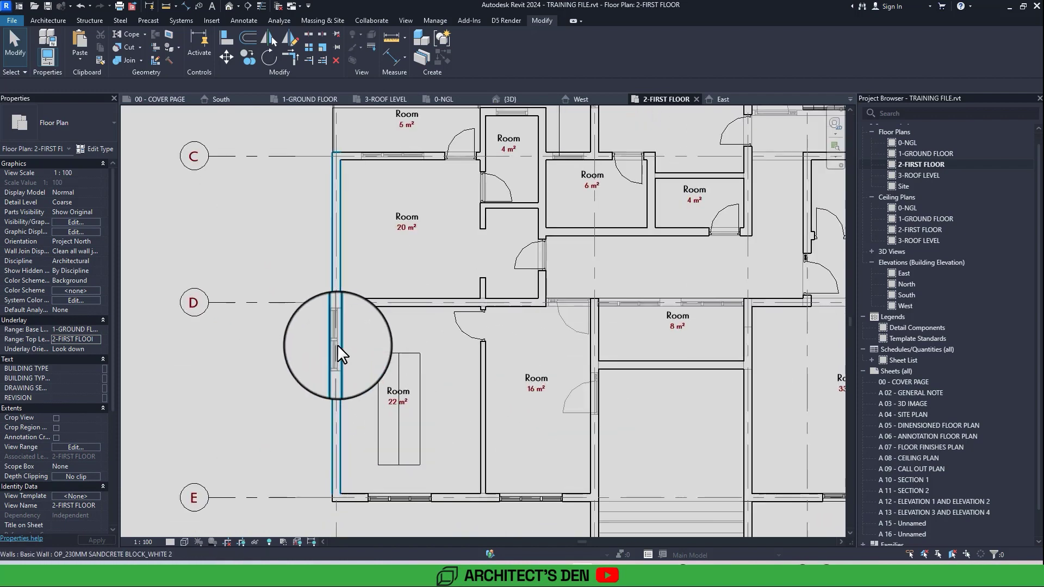
pyautogui.press('Tab')
pyautogui.press('Tab')
pyautogui.press('Tab')
pyautogui.press('Tab')
pyautogui.press('Tab')
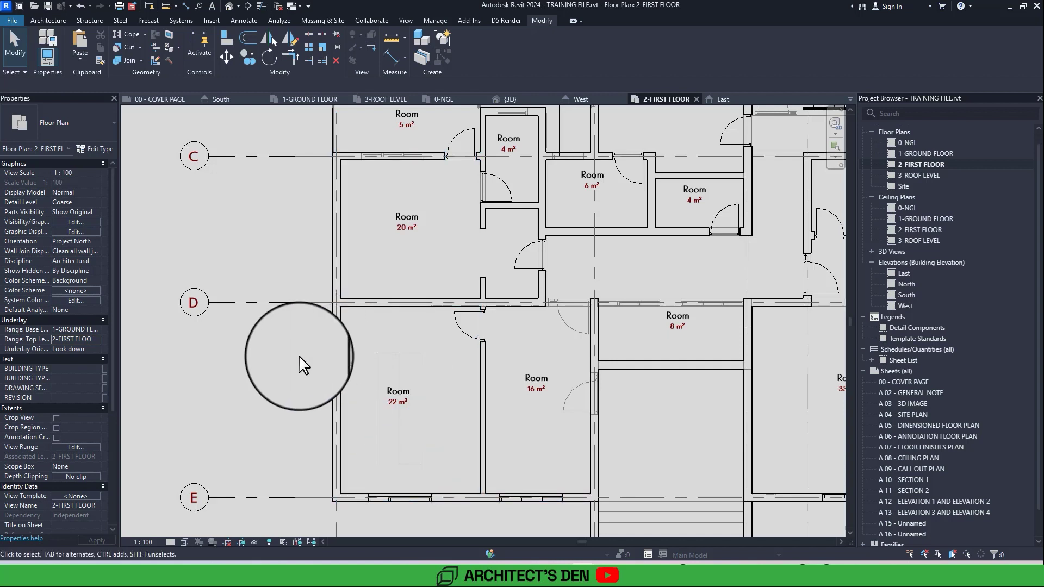
# - Place a 1500 X 1200 aluminium window in the 22 m² room's exterior wall, 400 mm from the wall on grid D
pyautogui.scroll(-3, 298, 355)
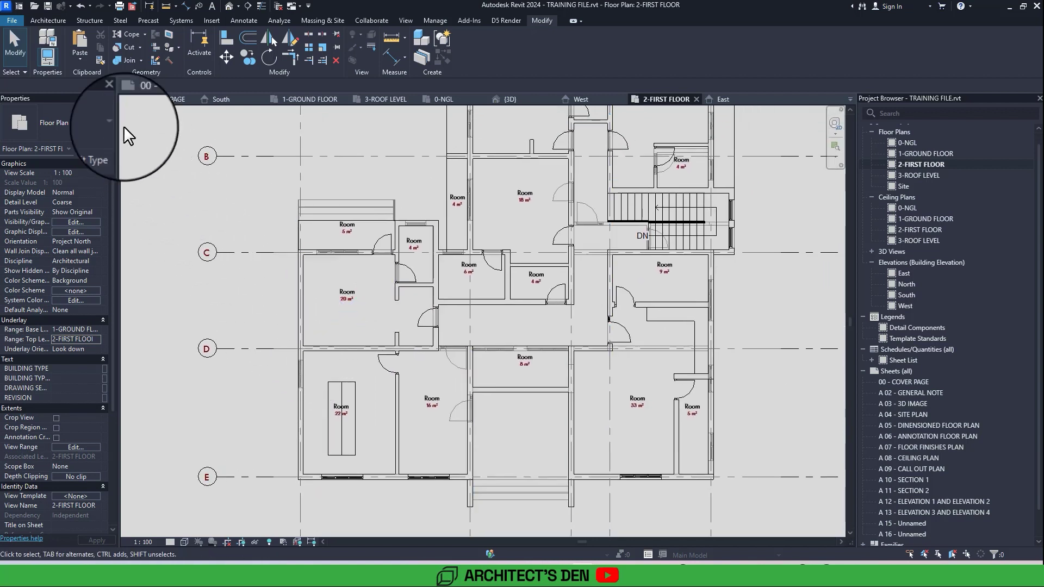
pyautogui.click(42, 19)
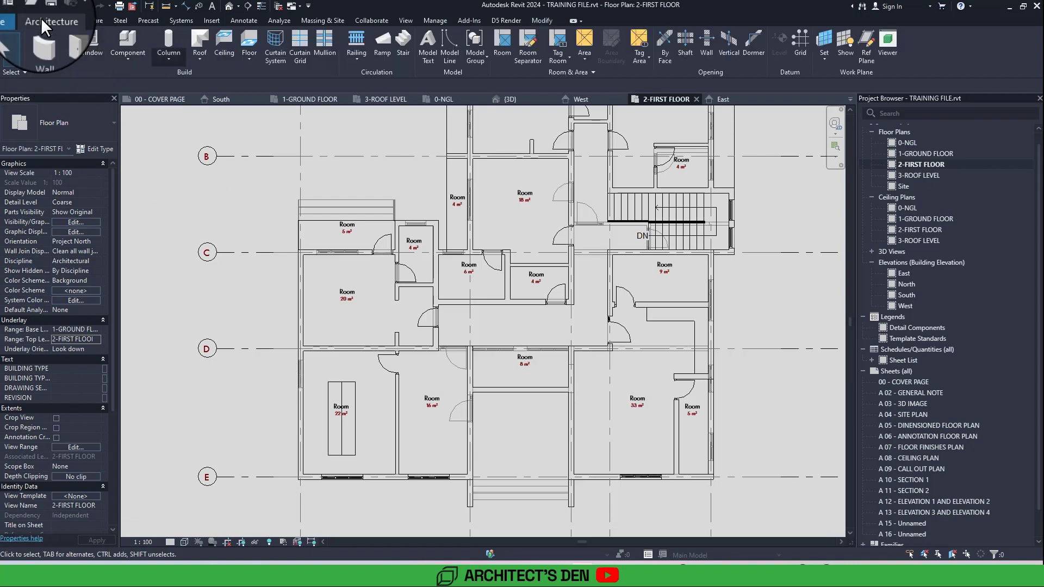
pyautogui.click(90, 40)
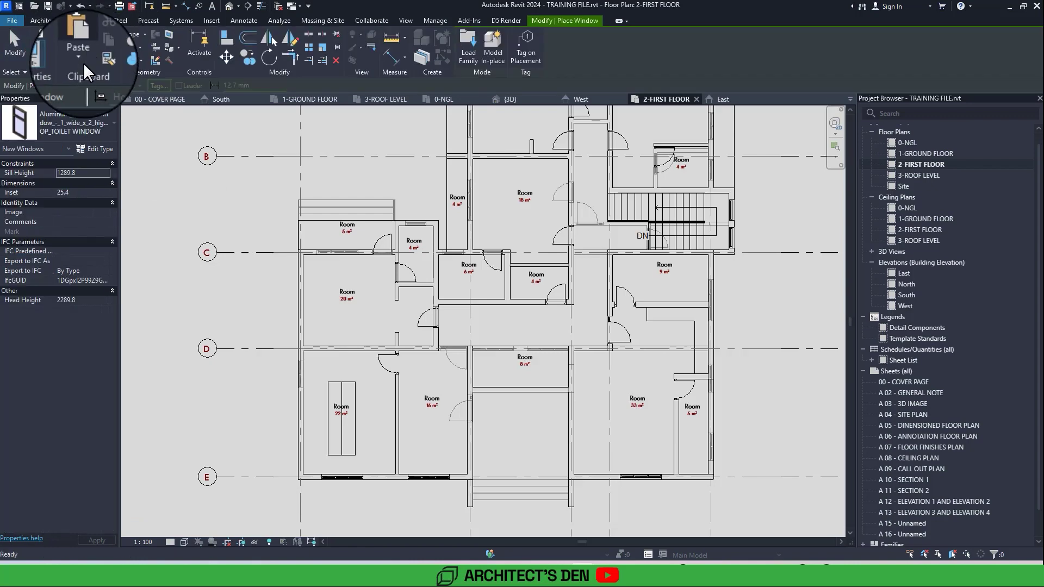
pyautogui.click(64, 123)
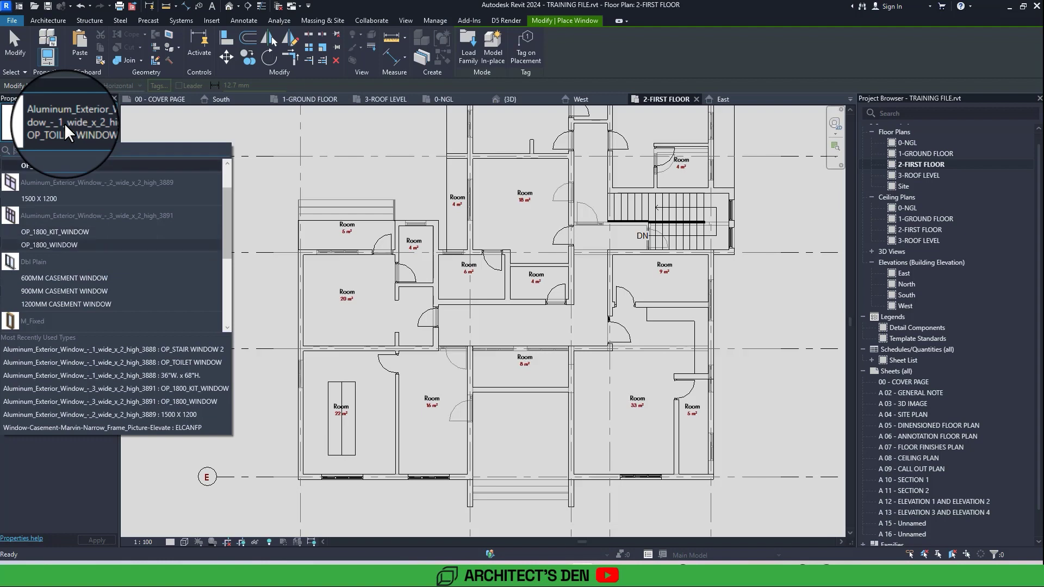
pyautogui.scroll(2, 60, 162)
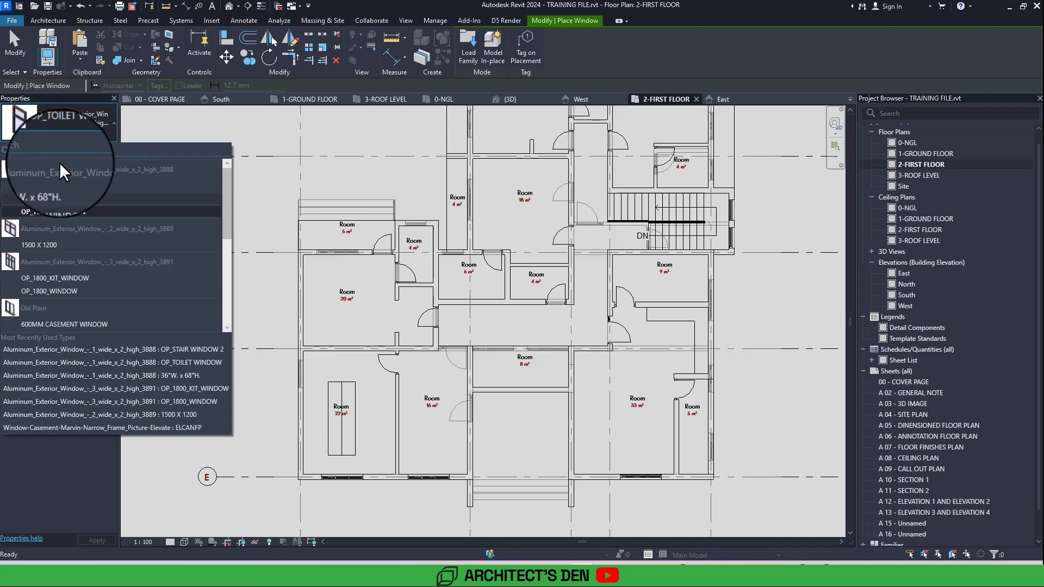
pyautogui.click(50, 247)
pyautogui.scroll(5, 294, 359)
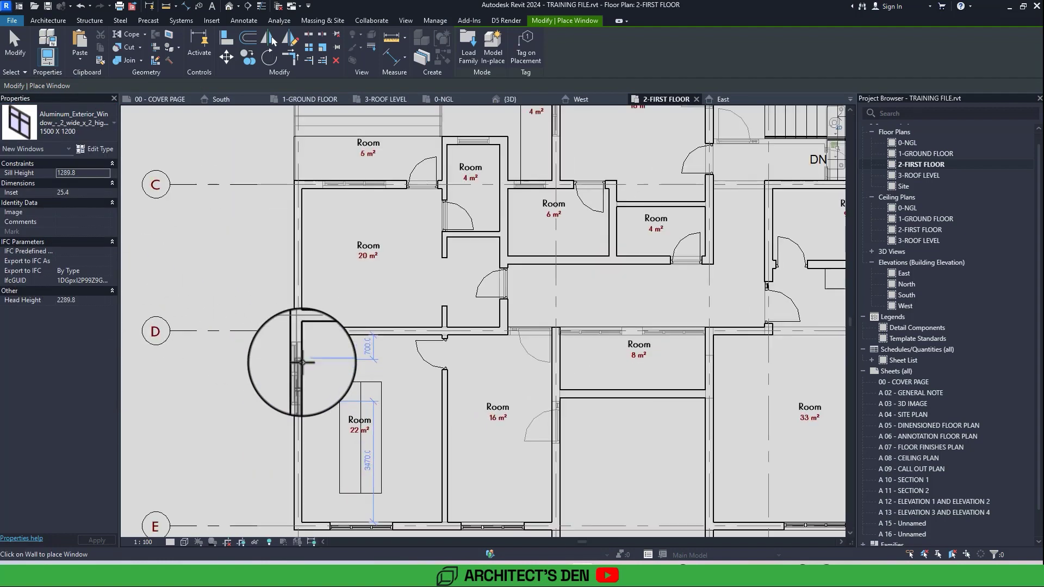
pyautogui.scroll(1, 303, 362)
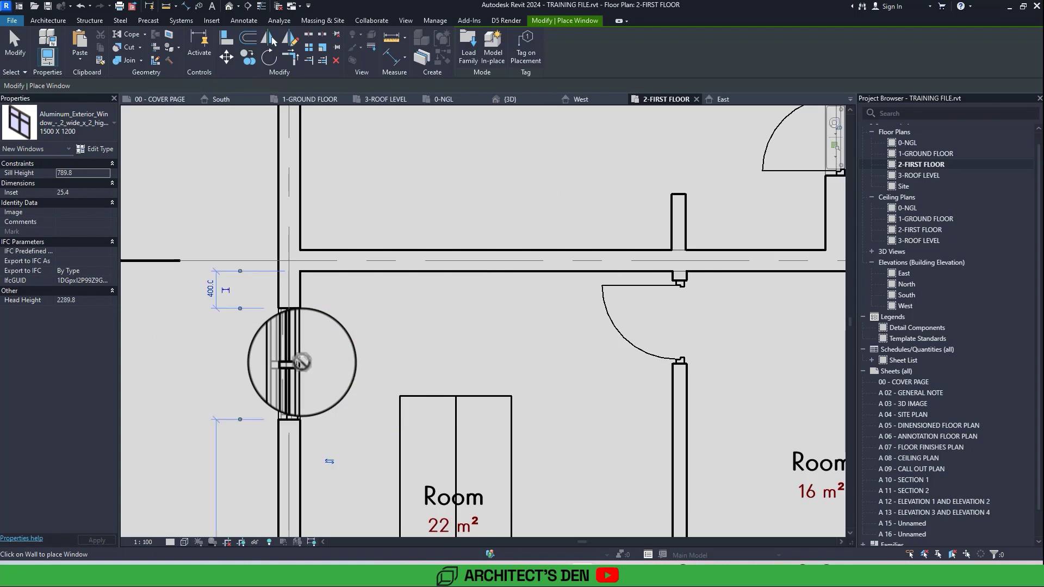
# - Place a 1500 X 1200 window in the wall between the 33 m² and 5 m² rooms
pyautogui.scroll(-5, 303, 362)
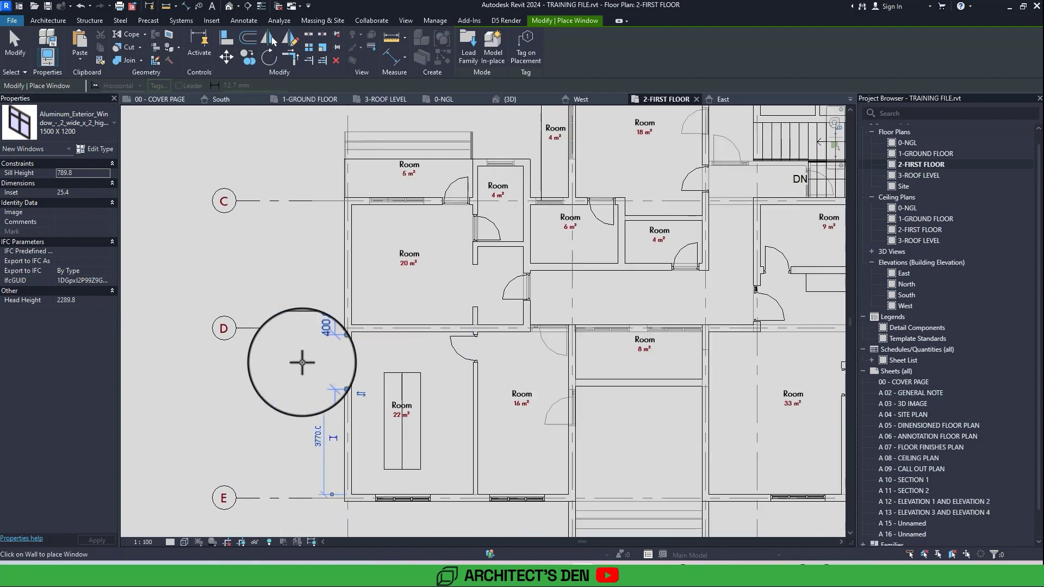
pyautogui.moveTo(302, 363); pyautogui.dragTo(118, 338, button='middle')
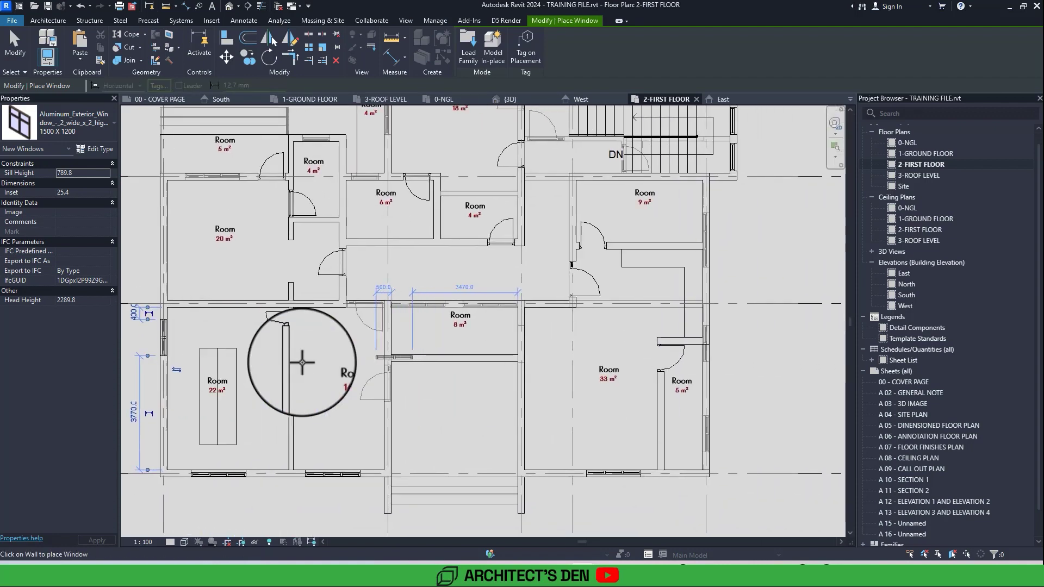
pyautogui.moveTo(302, 362); pyautogui.dragTo(166, 337, button='middle')
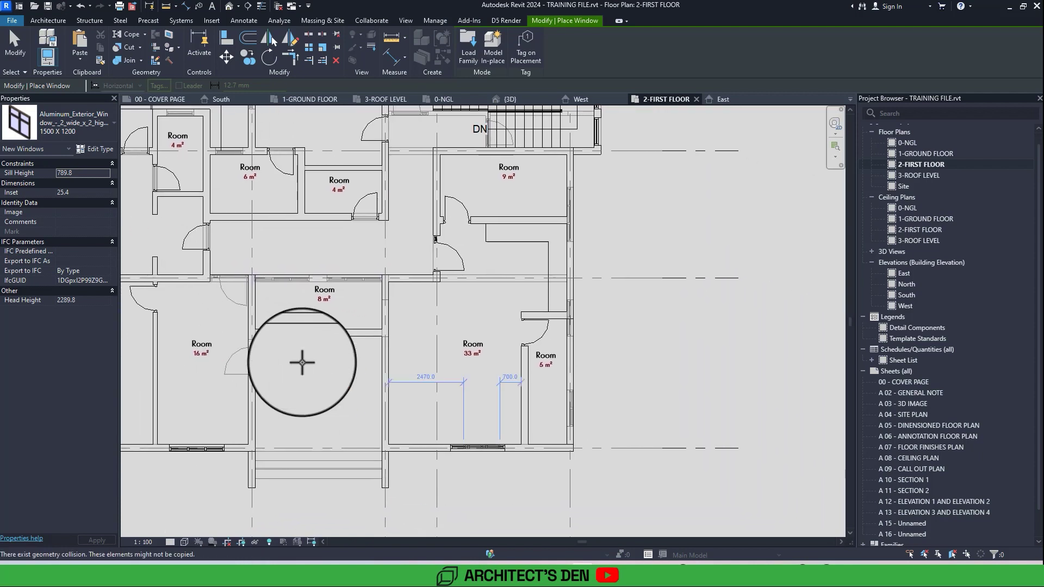
pyautogui.moveTo(528, 389); pyautogui.dragTo(510, 414, button='middle')
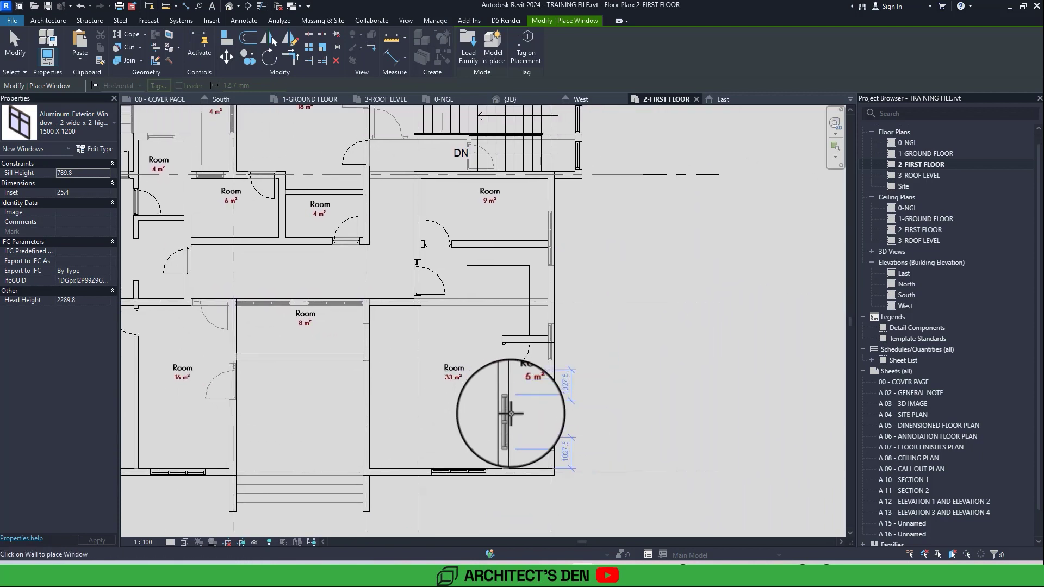
pyautogui.scroll(2, 511, 415)
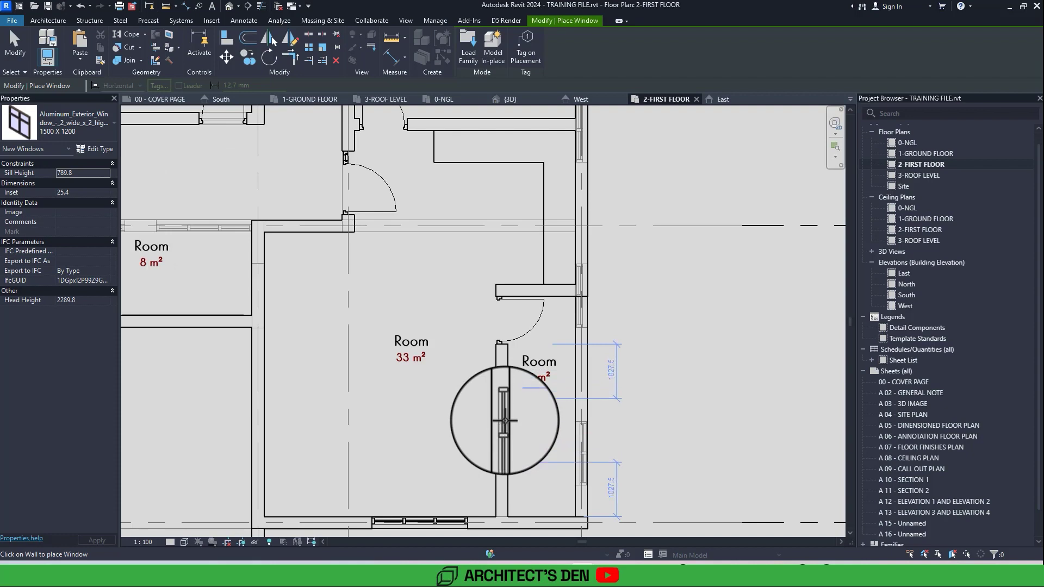
# - Place a 1500 X 1200 window in the wall between the 19 m² room and the adjoining 4 m² balcony space, over the underlaid window
pyautogui.scroll(-3, 504, 418)
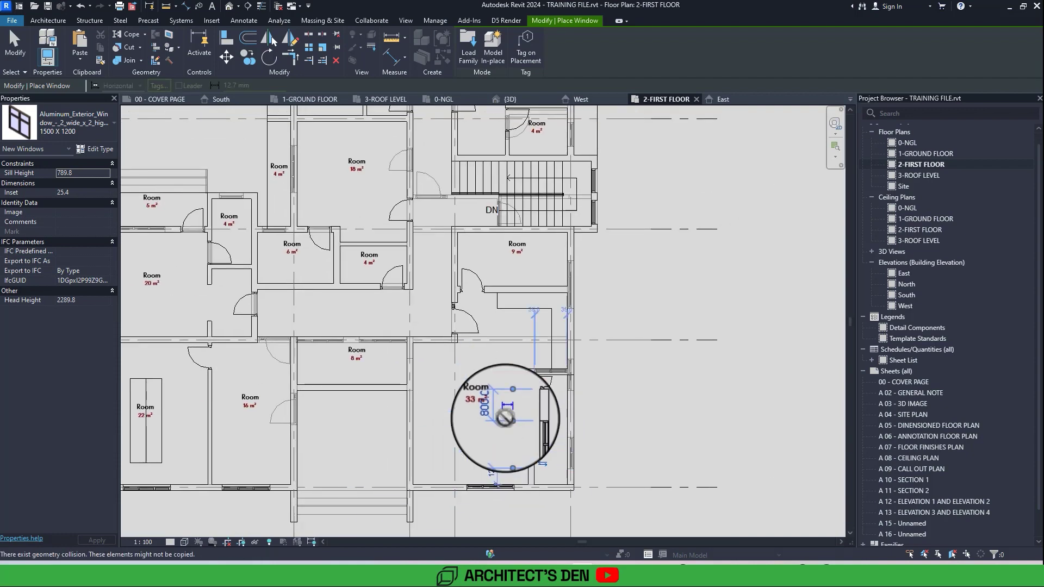
pyautogui.scroll(3, 505, 418)
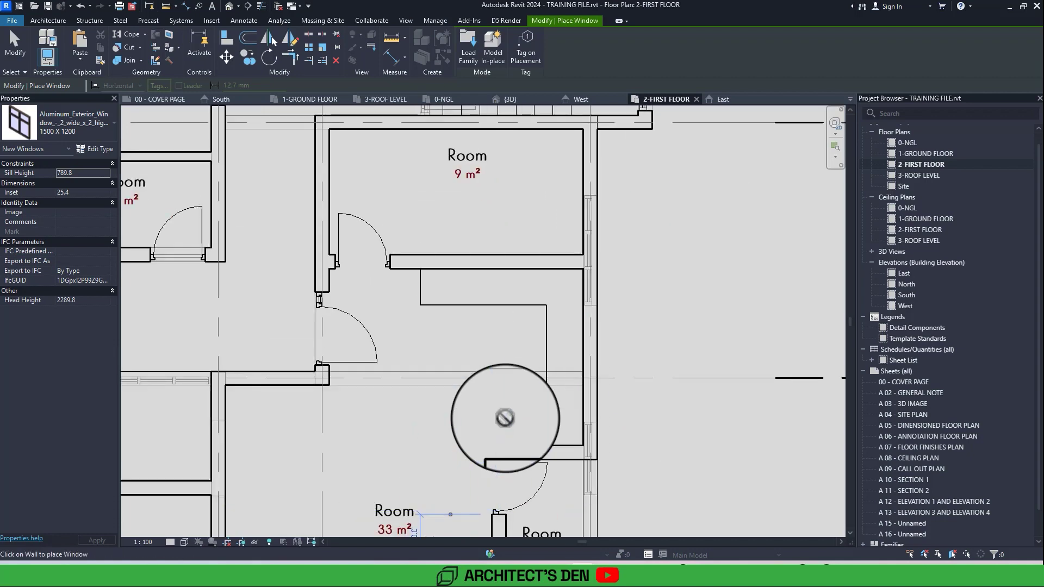
pyautogui.scroll(-1, 506, 418)
pyautogui.scroll(-2, 521, 435)
pyautogui.scroll(3, 532, 373)
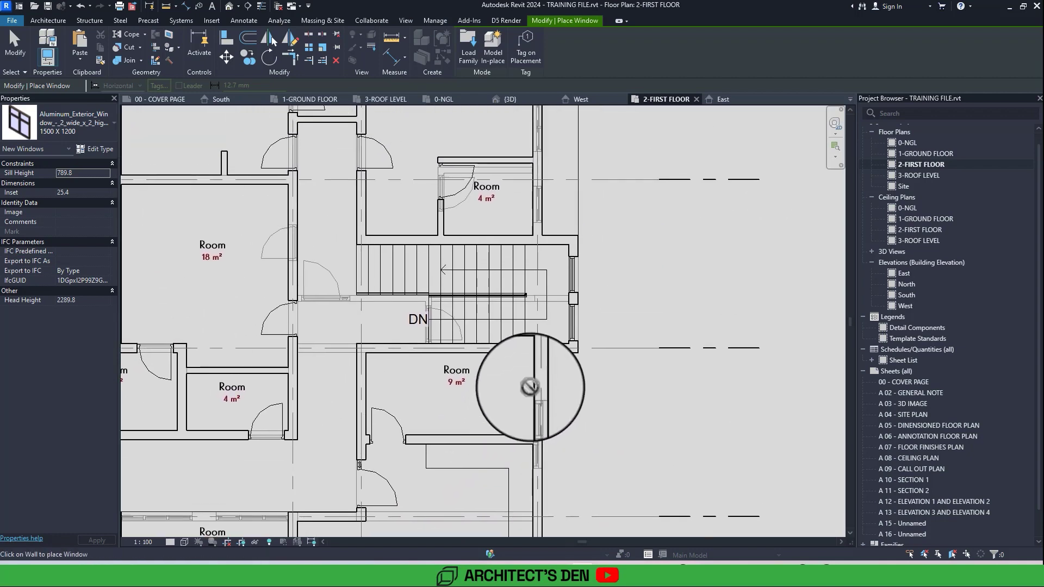
pyautogui.scroll(-5, 530, 388)
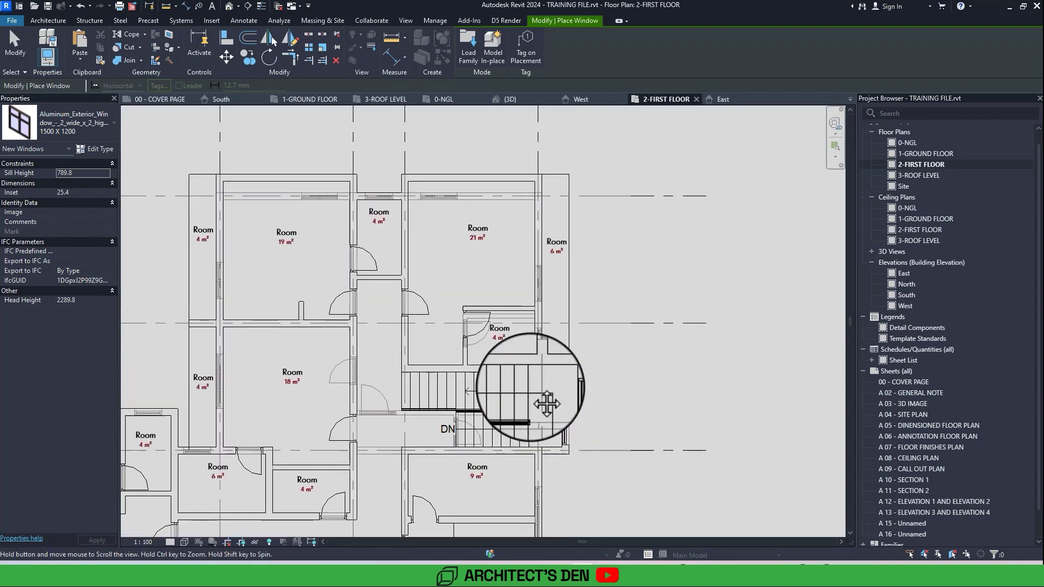
pyautogui.moveTo(530, 388); pyautogui.dragTo(447, 357, button='middle')
pyautogui.scroll(2, 362, 350)
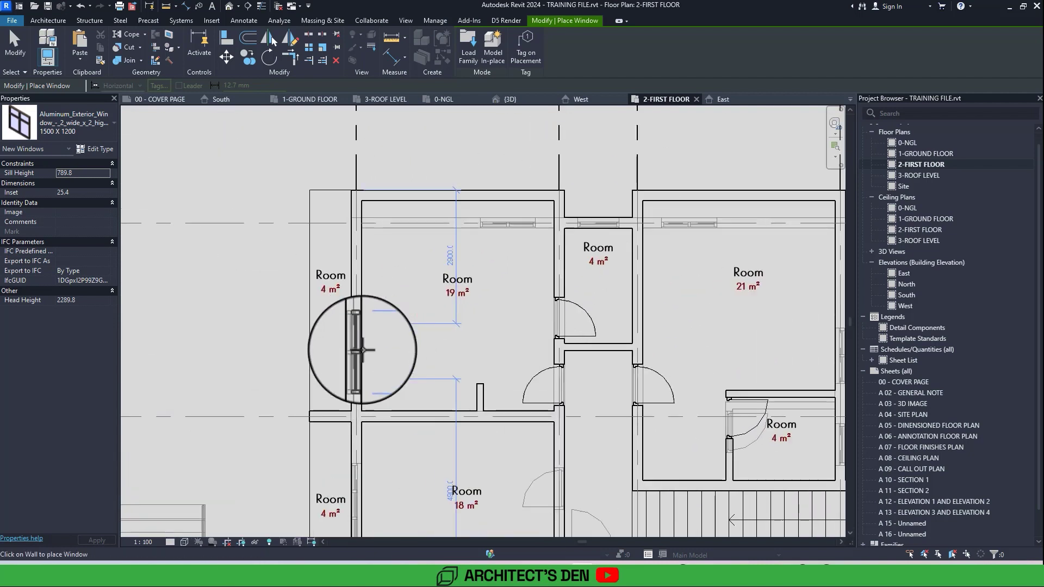
pyautogui.click(359, 349)
# - Place a 1500 X 1200 window in the wall between the 21 m² and 6 m² rooms, 600 mm from the partition wall
pyautogui.moveTo(416, 350); pyautogui.dragTo(219, 348, button='middle')
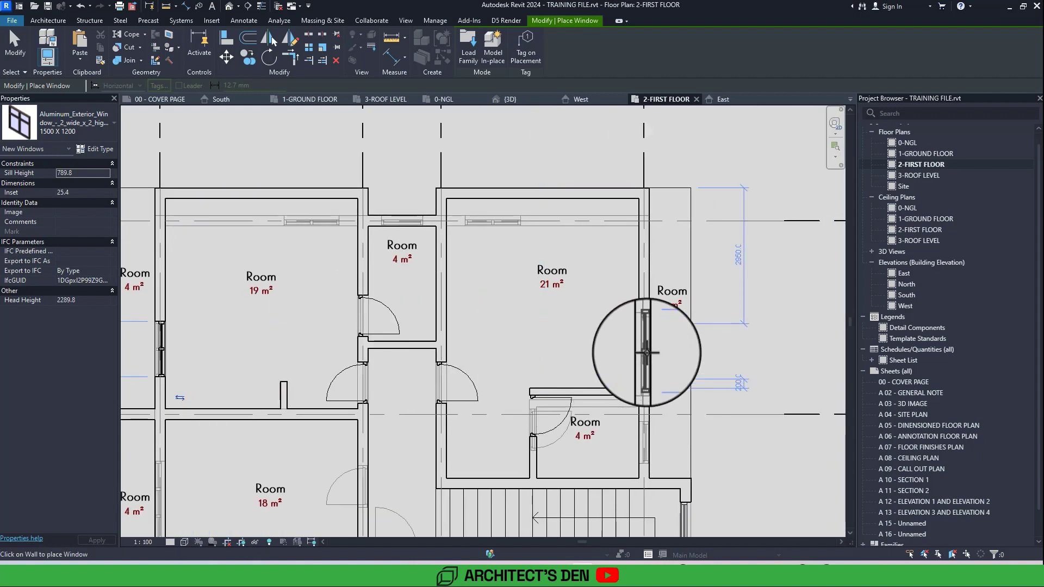
pyautogui.scroll(3, 646, 353)
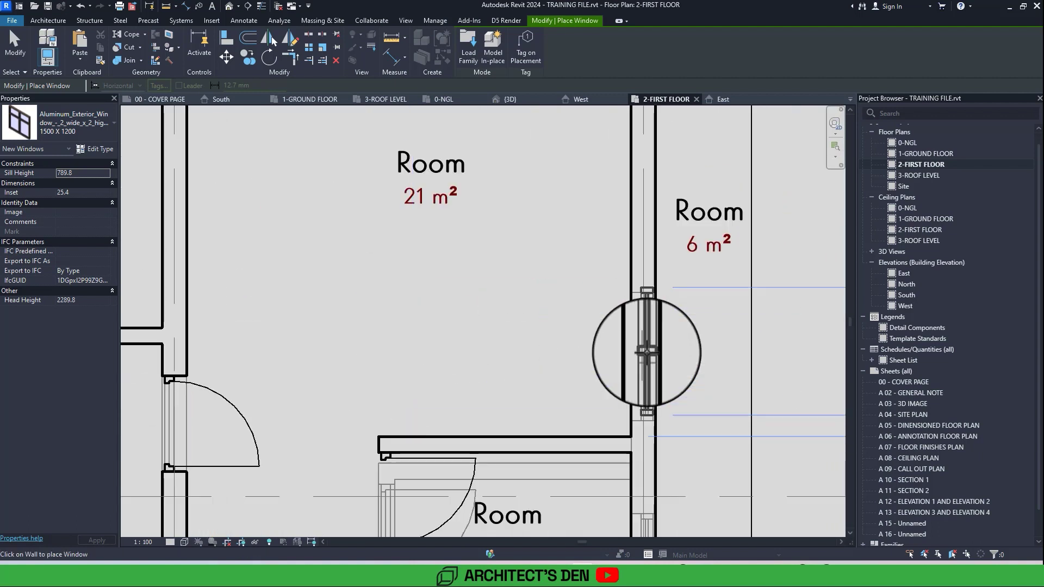
pyautogui.scroll(-3, 646, 353)
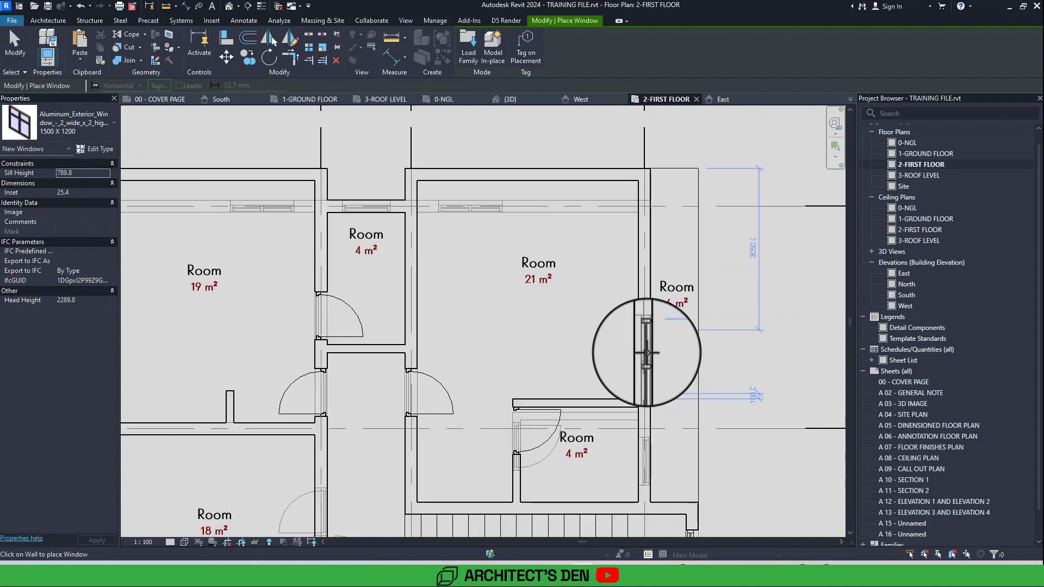
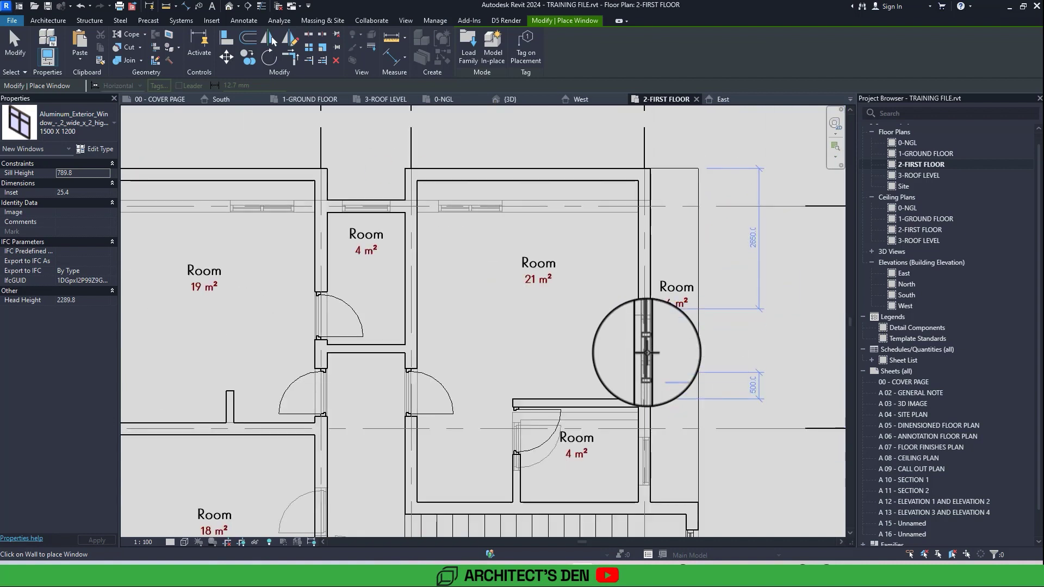
pyautogui.click(648, 336)
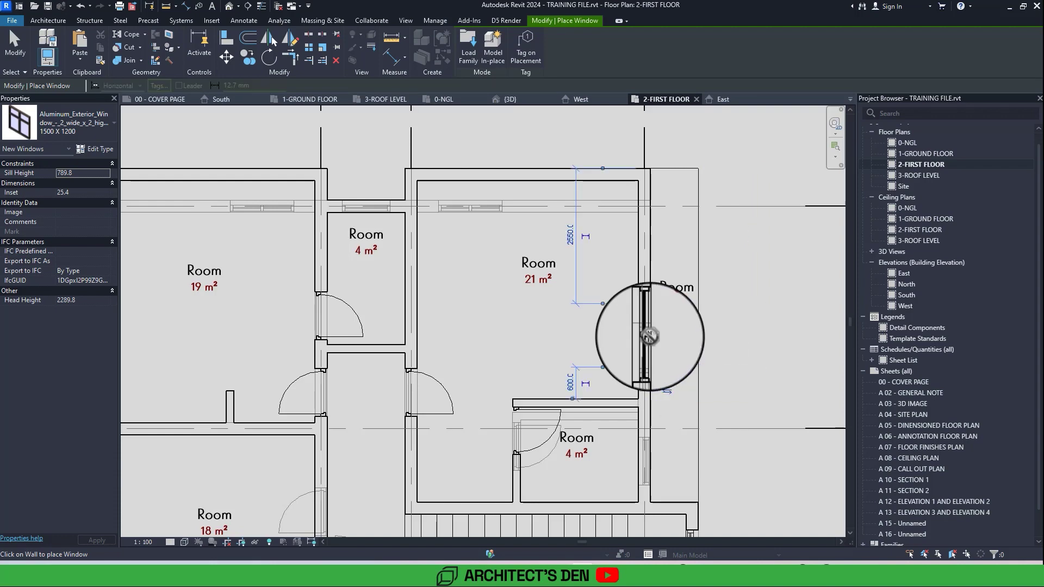
# - Place an OP_1800_WINDOW in the wall between the 18 m² room and the adjoining 4 m² space, over the underlaid window
pyautogui.scroll(-3, 655, 327)
pyautogui.scroll(2, 650, 337)
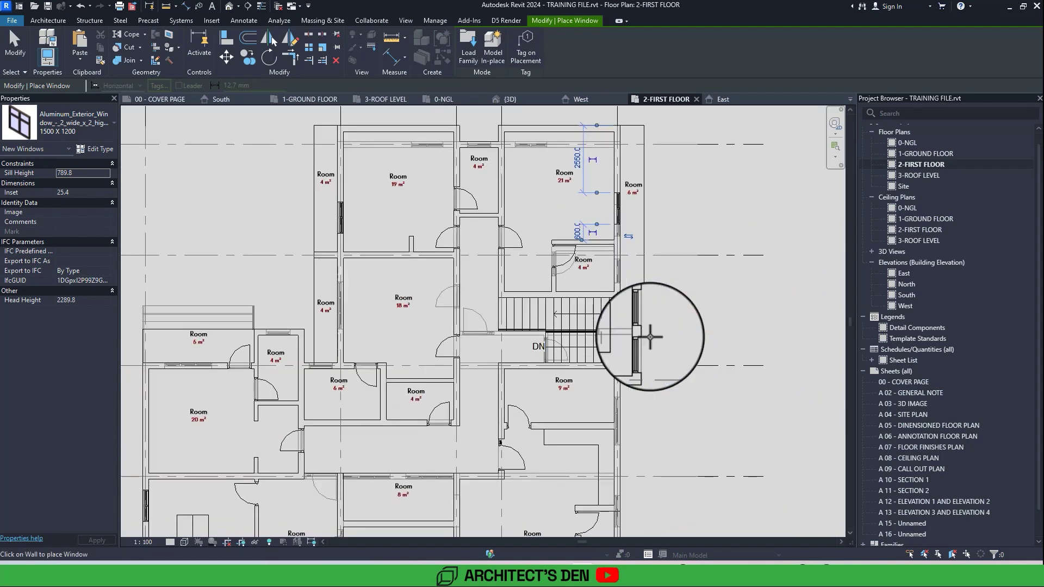
pyautogui.click(56, 132)
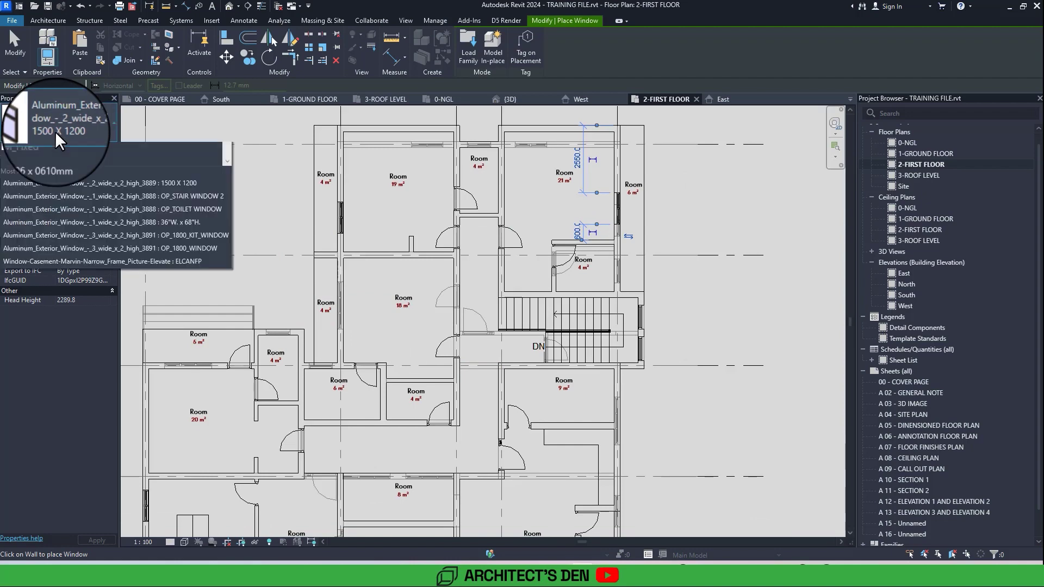
pyautogui.click(58, 233)
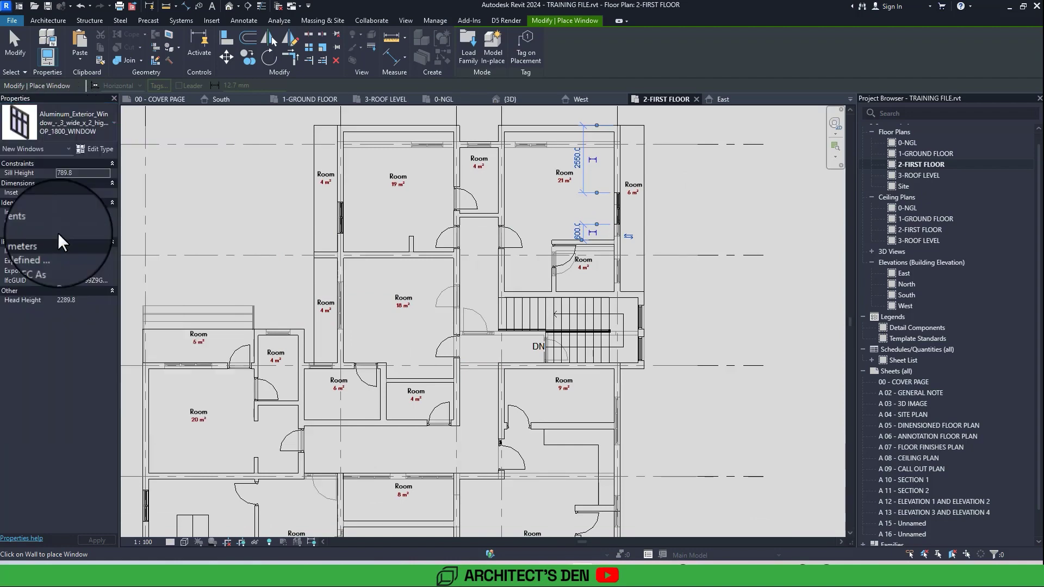
pyautogui.scroll(3, 341, 307)
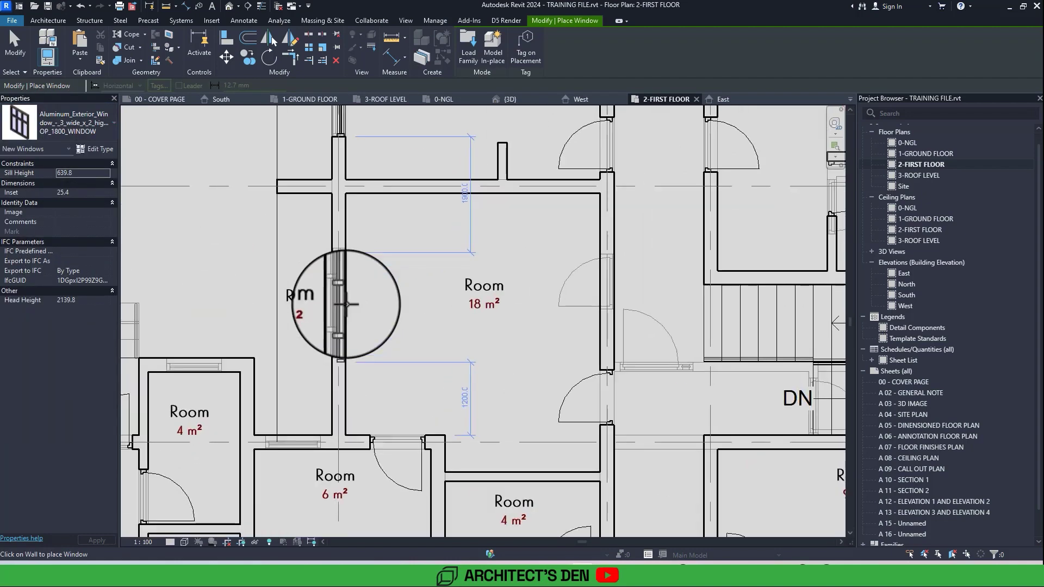
pyautogui.scroll(2, 348, 304)
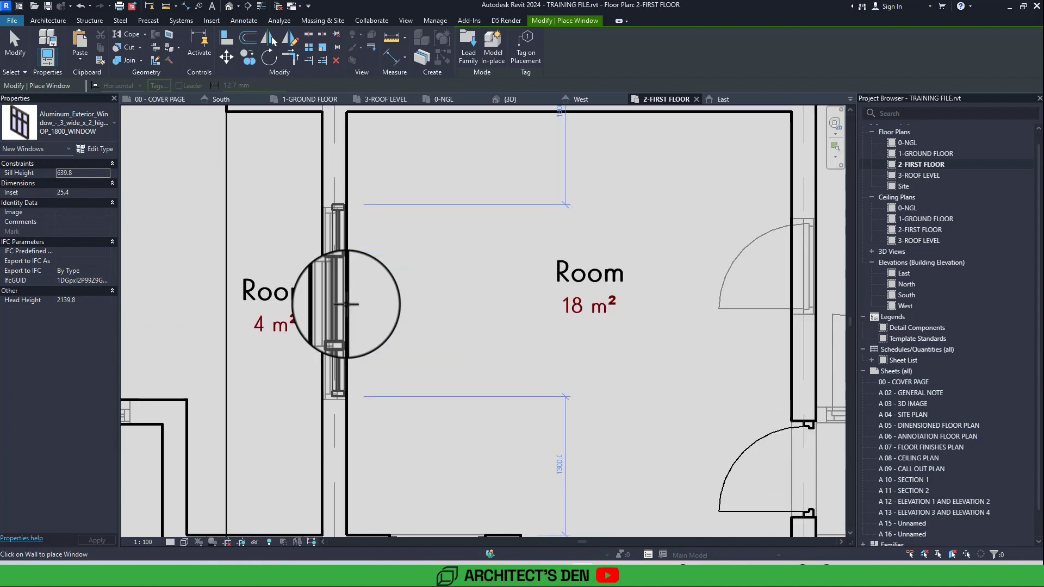
pyautogui.scroll(2, 348, 304)
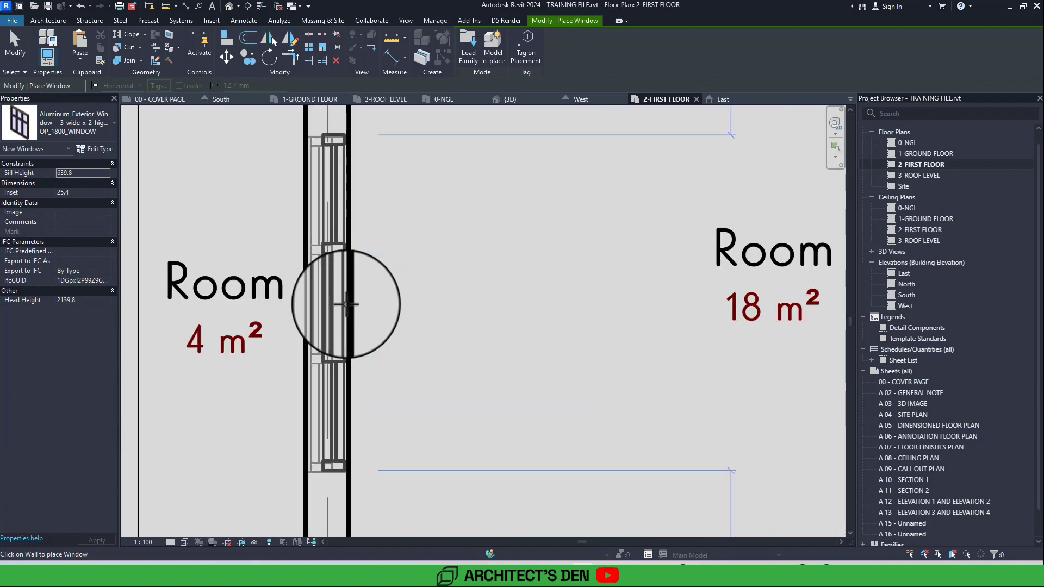
pyautogui.scroll(-4, 423, 327)
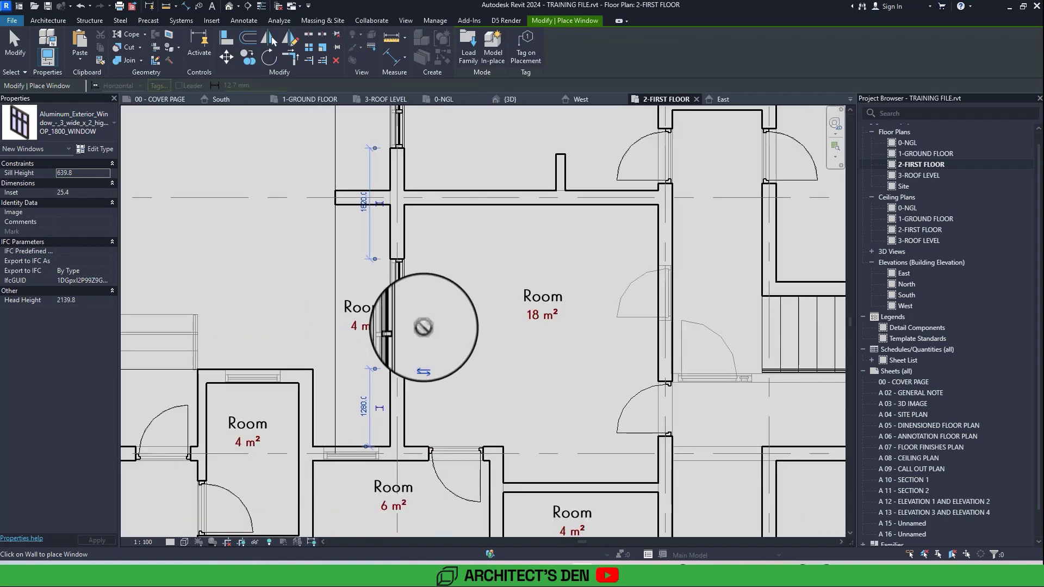
pyautogui.scroll(-2, 423, 327)
# - Place 1500 X 1200 windows in the 20 m² room's exterior side wall and its grid C wall, each 700 mm from the adjacent wall or door
pyautogui.moveTo(423, 327); pyautogui.dragTo(483, 240, button='middle')
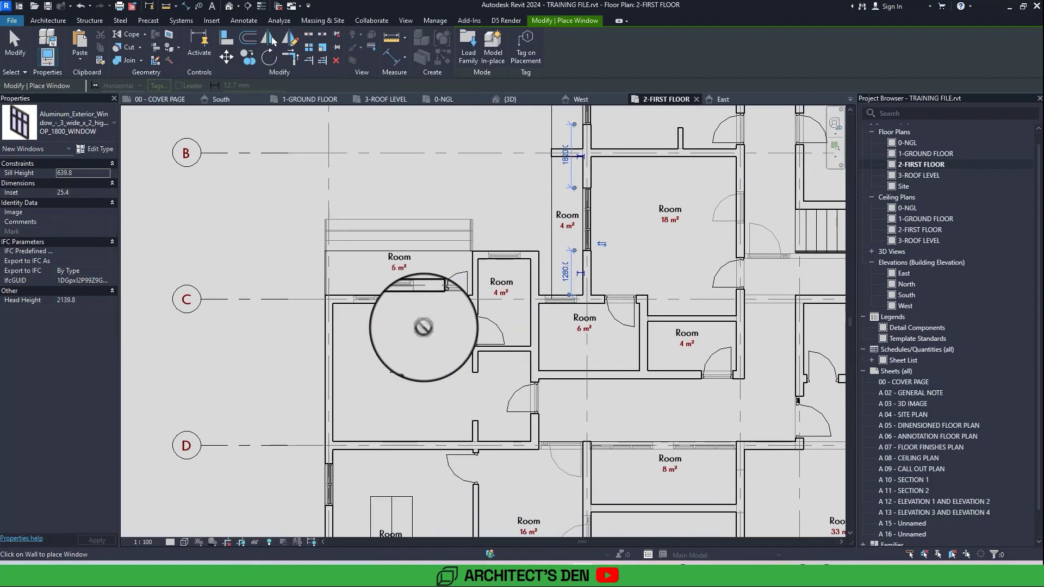
pyautogui.click(61, 133)
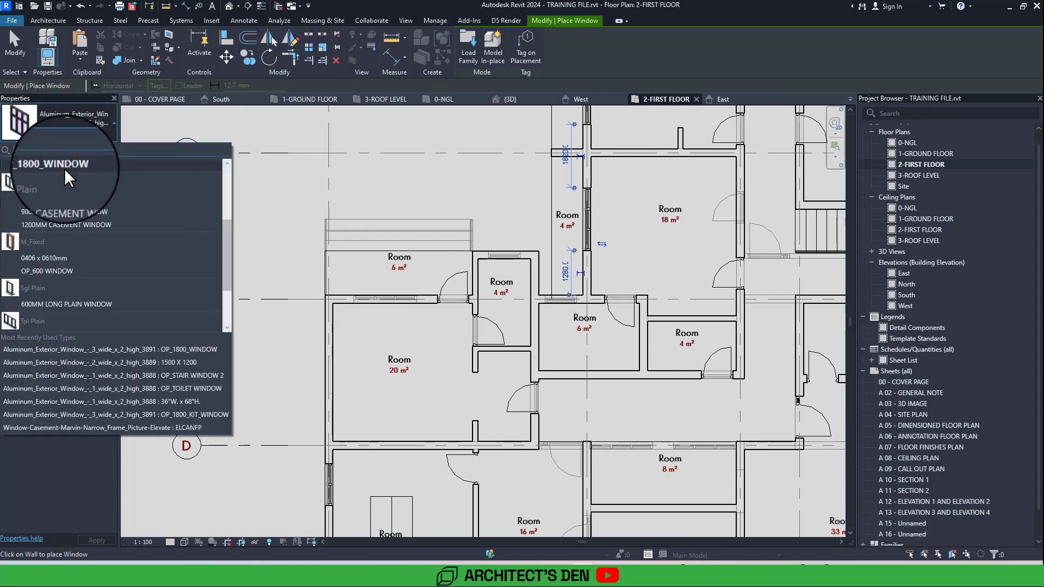
pyautogui.scroll(5, 71, 228)
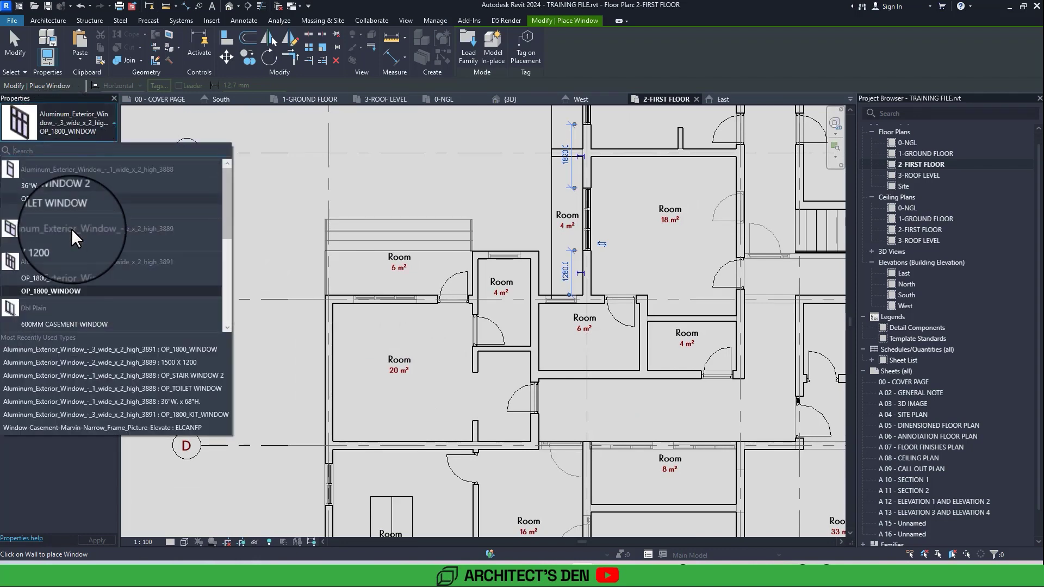
pyautogui.click(55, 243)
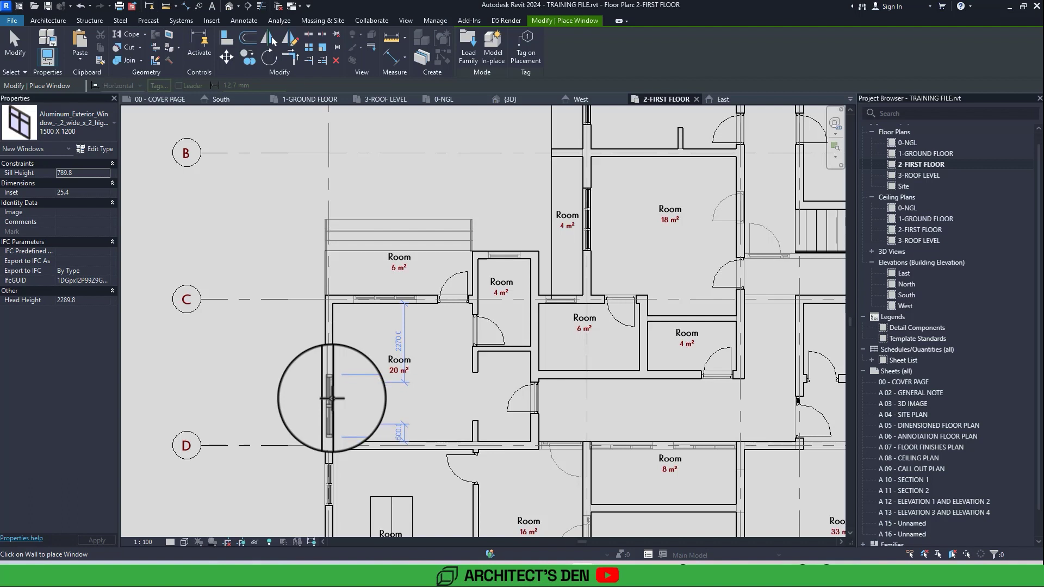
pyautogui.click(330, 397)
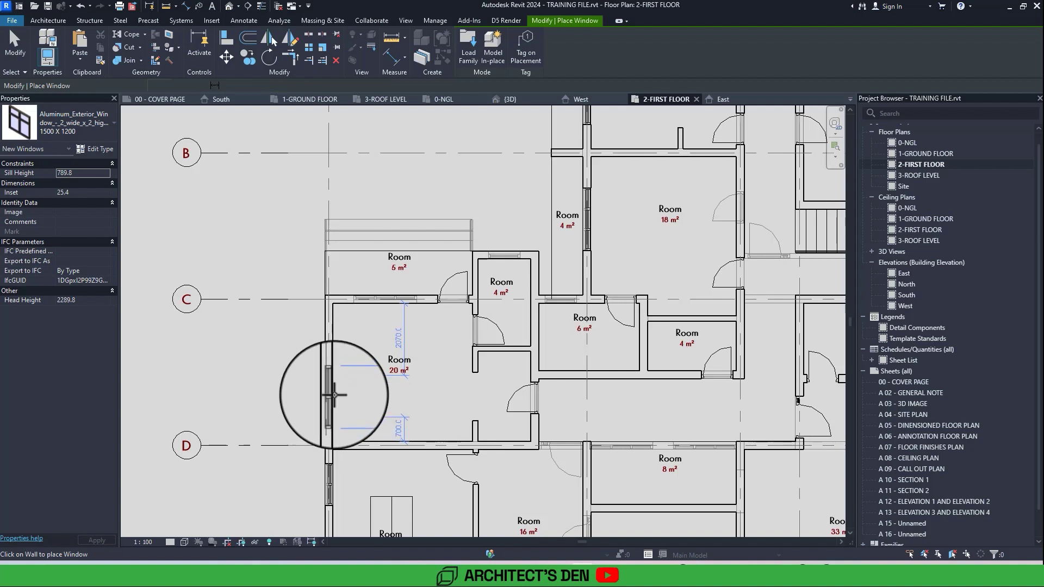
pyautogui.click(393, 300)
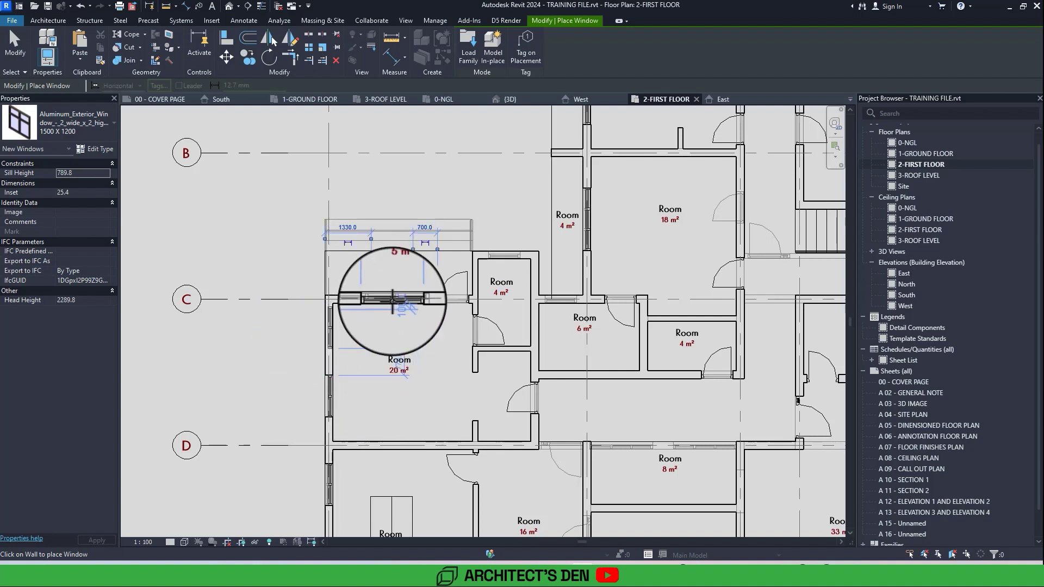
pyautogui.press('Escape')
pyautogui.press('Escape')
# - Place an OP_TOILET WINDOW in the exterior wall of the 4 m² room beside the 20 m² room, 305 mm from each side wall
pyautogui.scroll(-5, 393, 301)
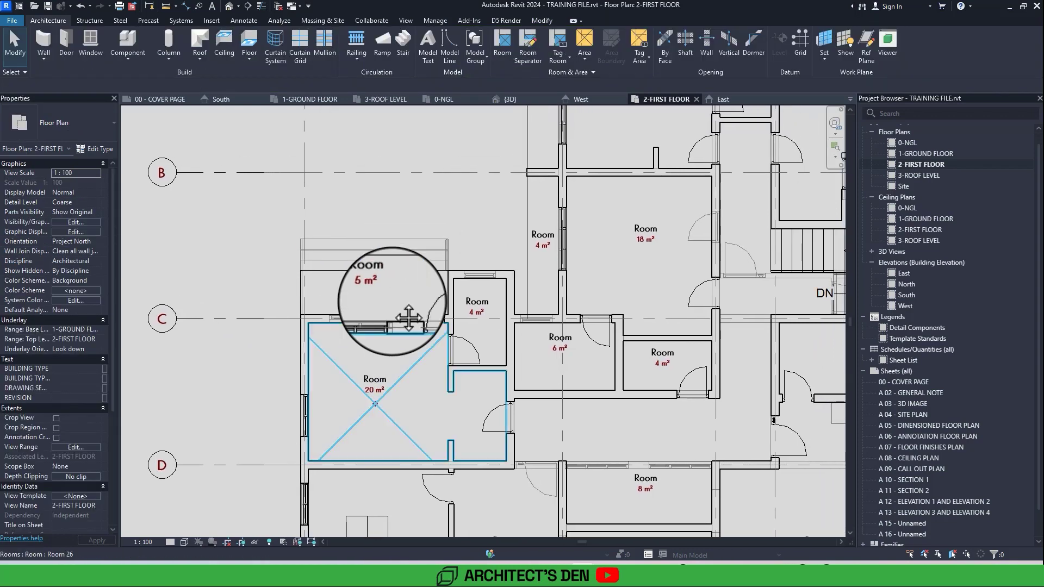
pyautogui.moveTo(392, 302); pyautogui.dragTo(346, 307, button='middle')
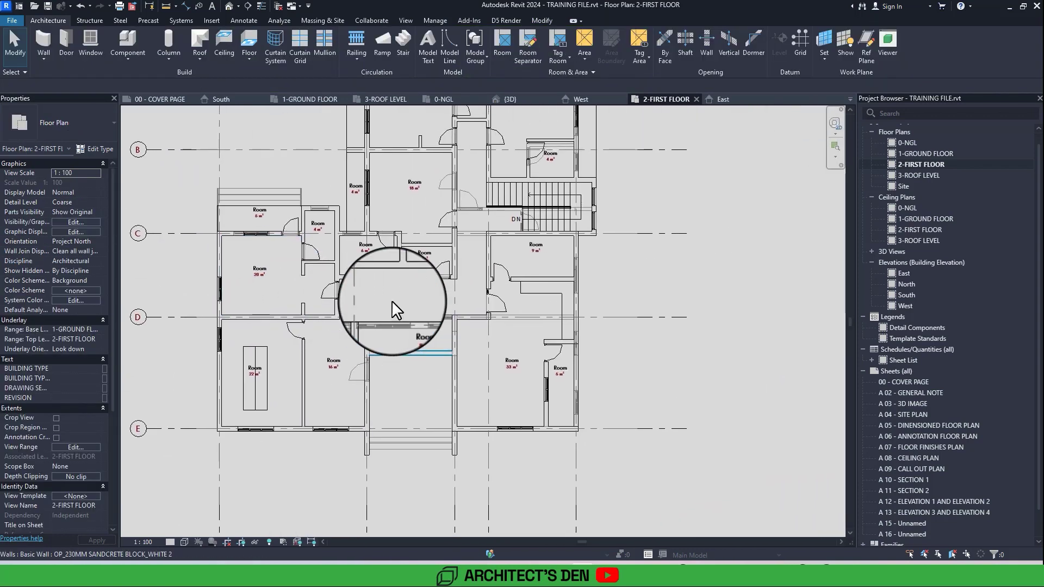
pyautogui.moveTo(395, 270); pyautogui.dragTo(385, 328, button='middle')
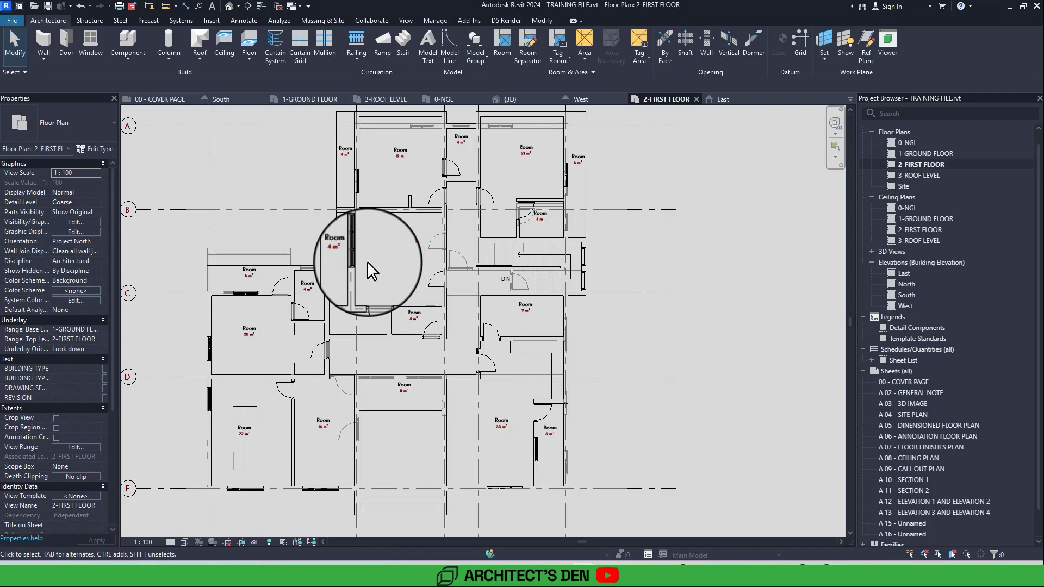
pyautogui.press('w')
pyautogui.press('n')
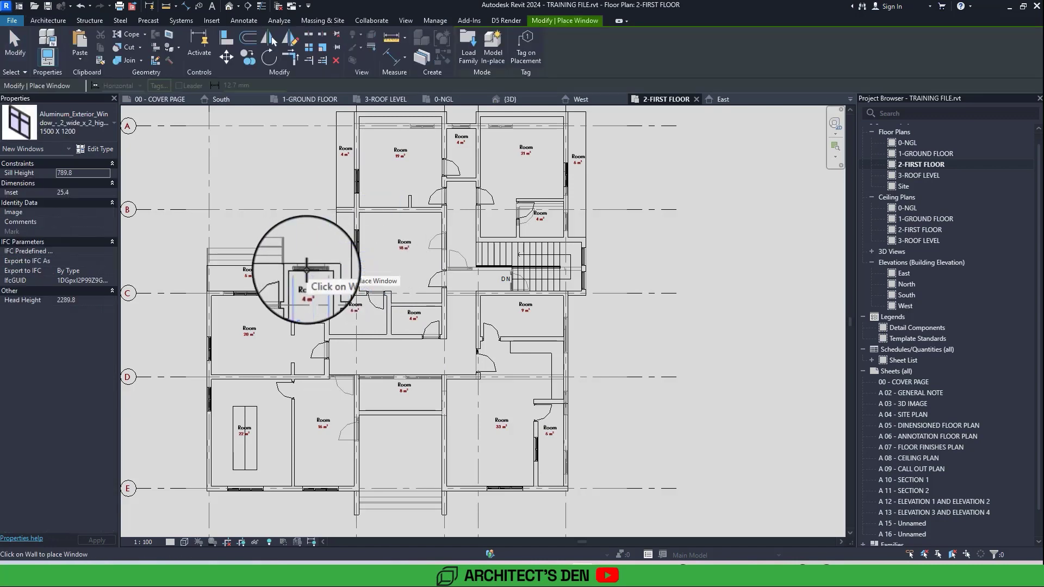
pyautogui.click(71, 122)
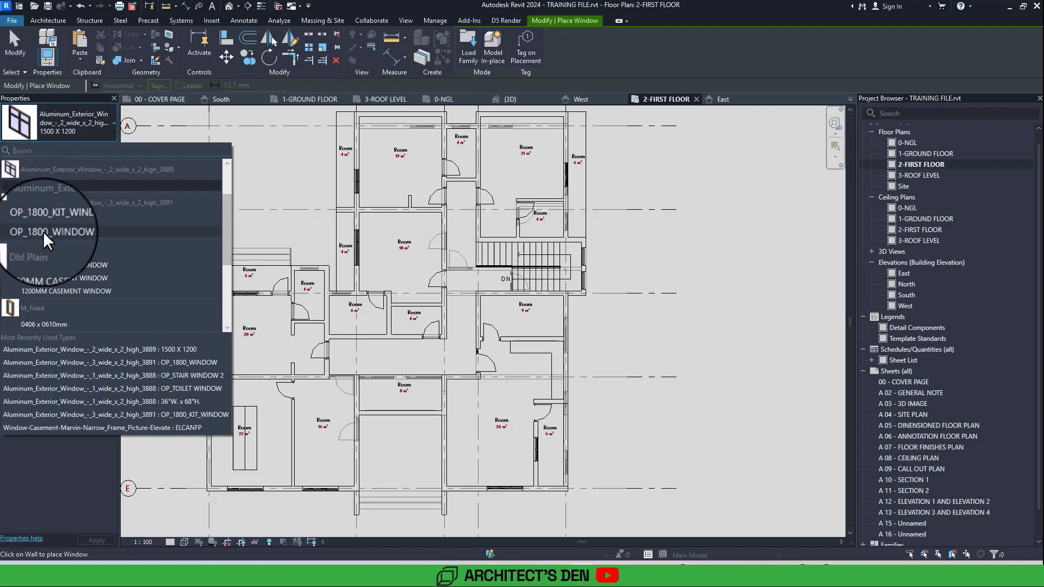
pyautogui.scroll(3, 43, 231)
pyautogui.click(63, 217)
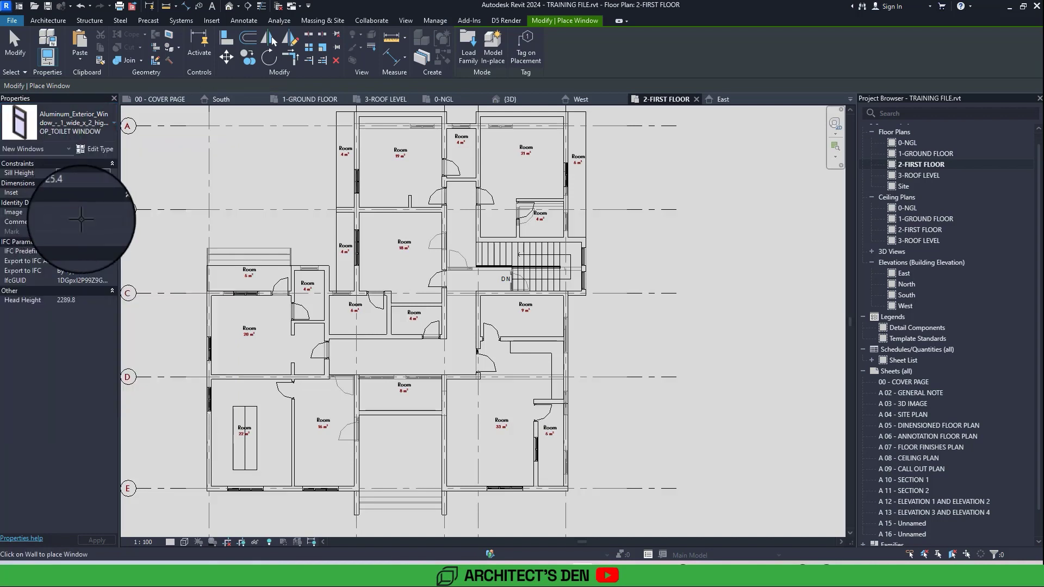
pyautogui.scroll(3, 308, 288)
pyautogui.scroll(4, 309, 289)
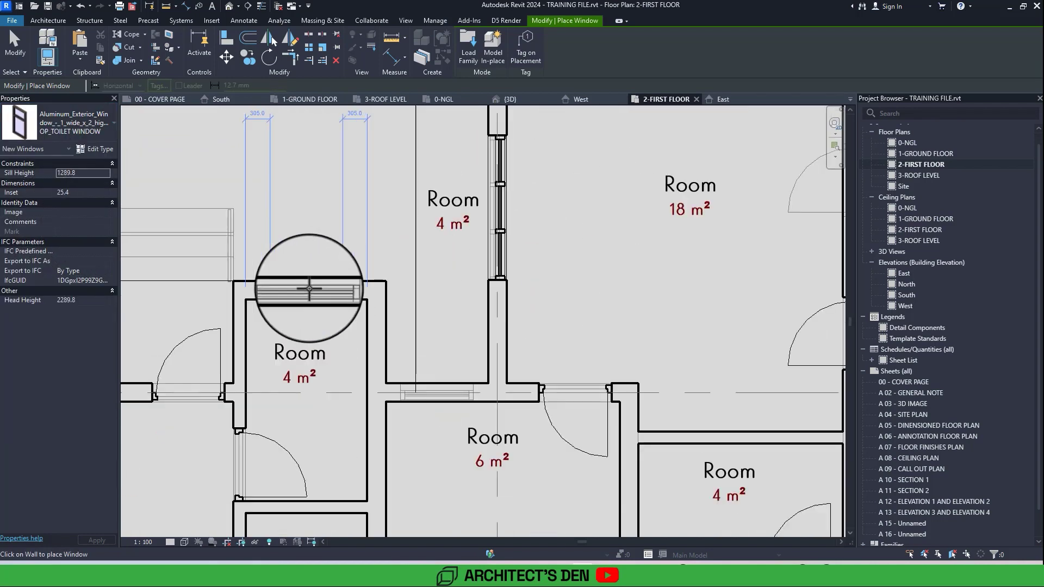
# - Place OP_TOILET WINDOW units in the 6 m² room's grid C wall and the grid A wall of the 4 m² room between the 19 and 21 m² rooms
pyautogui.scroll(-4, 408, 366)
pyautogui.scroll(5, 413, 366)
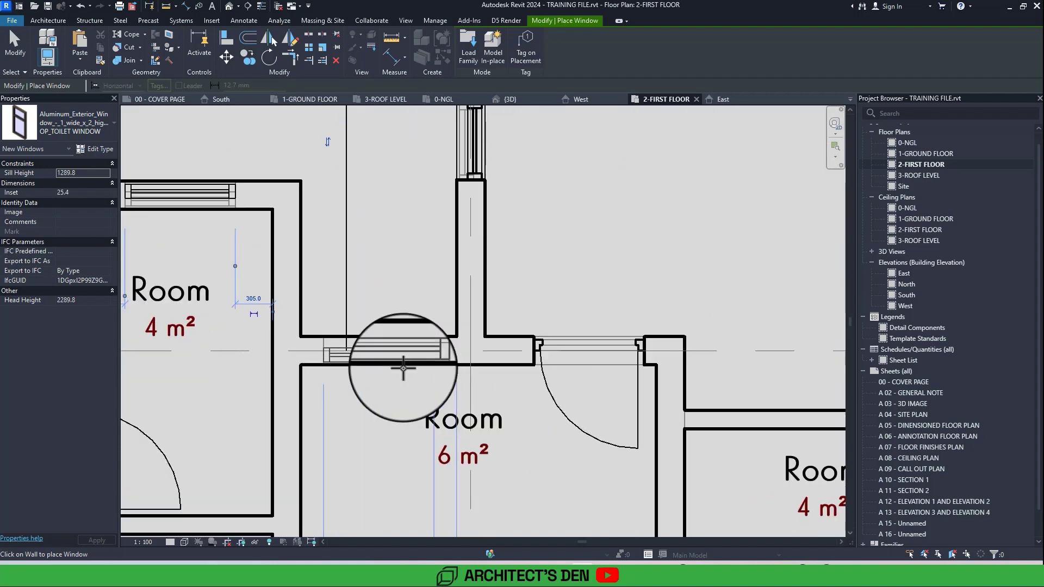
pyautogui.scroll(-6, 373, 361)
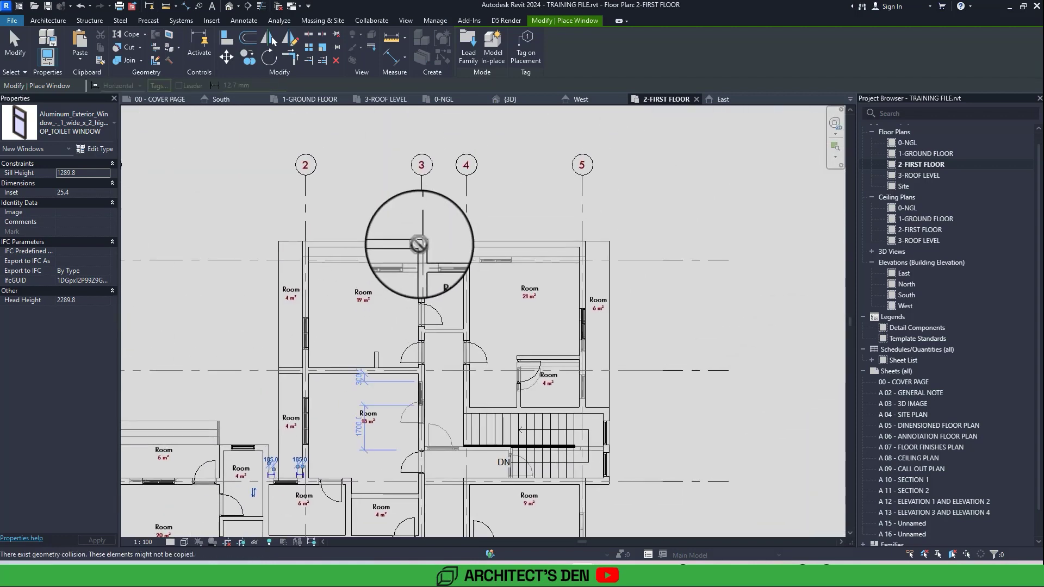
pyautogui.scroll(5, 418, 243)
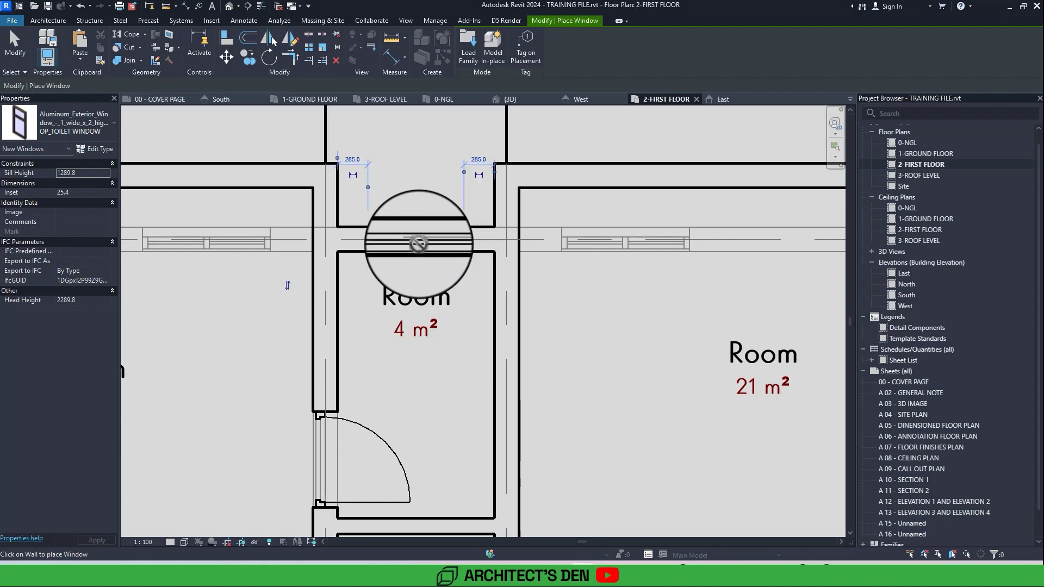
# - Place an OP_TOILET WINDOW in the exterior wall of the 4 m² room beside the staircase, 320 mm from the stair wall
pyautogui.scroll(-5, 418, 244)
pyautogui.scroll(6, 487, 304)
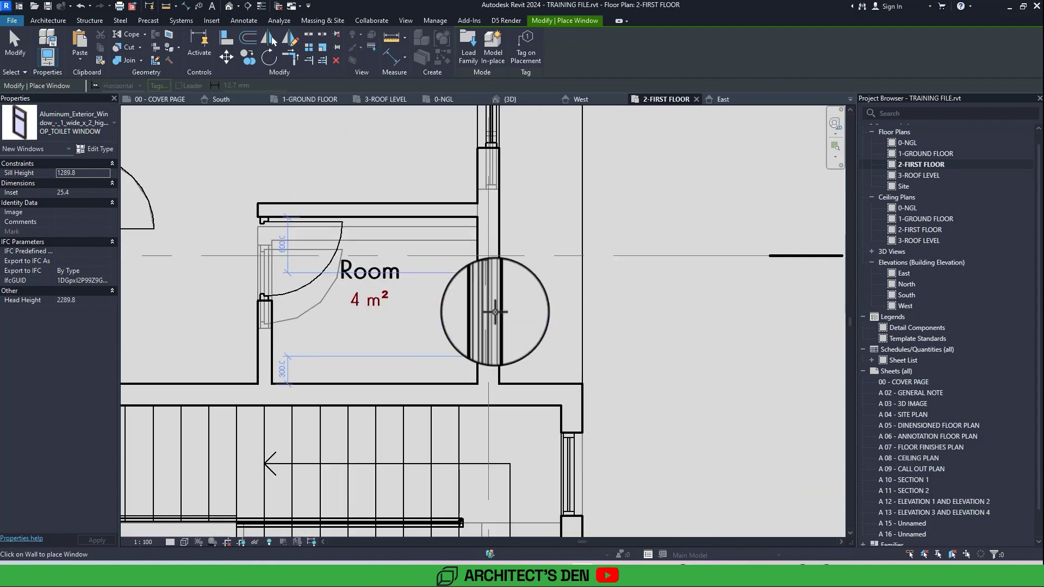
pyautogui.scroll(1, 495, 311)
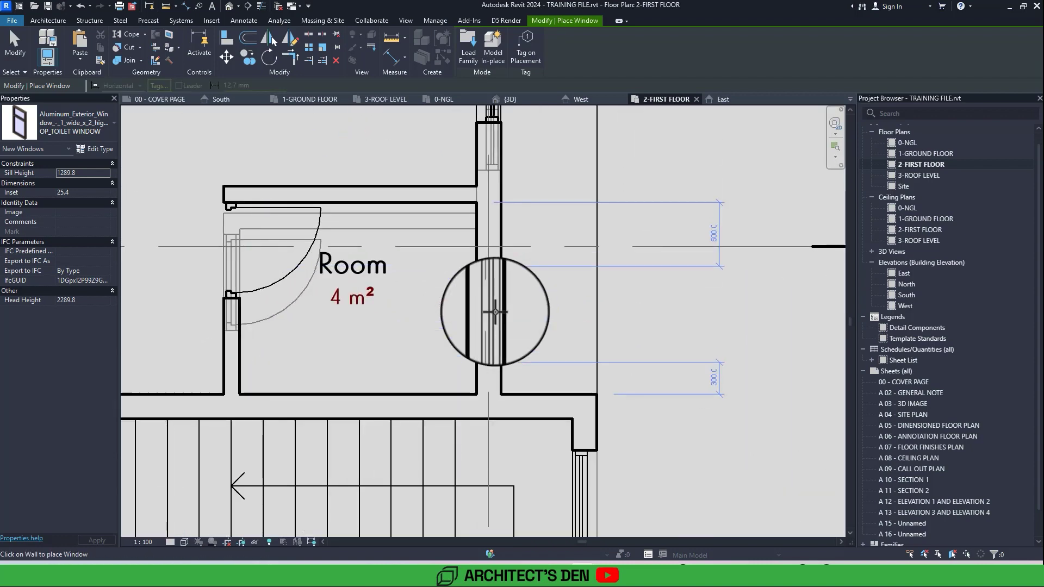
pyautogui.scroll(4, 495, 312)
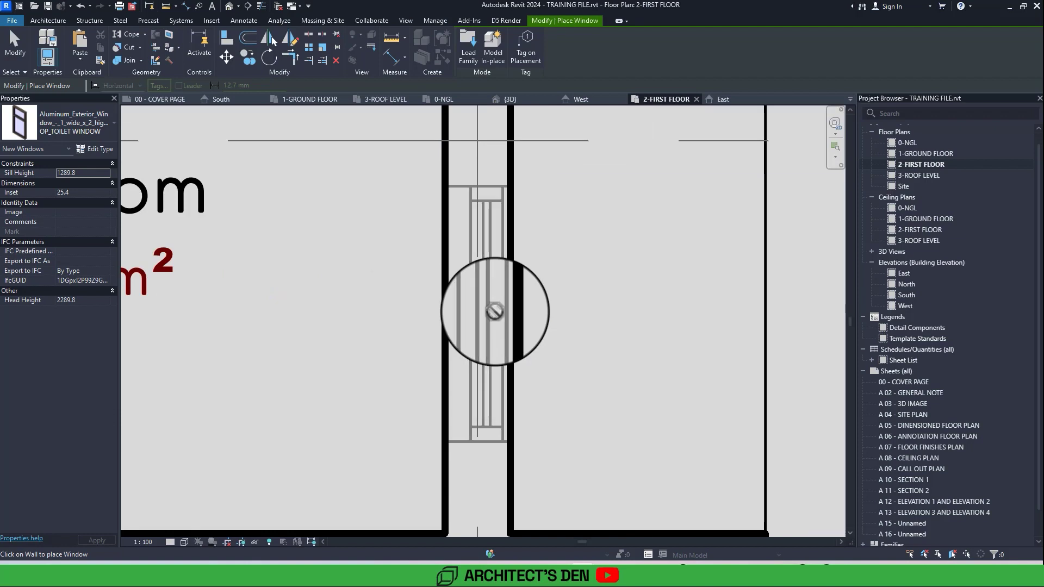
pyautogui.scroll(-6, 507, 316)
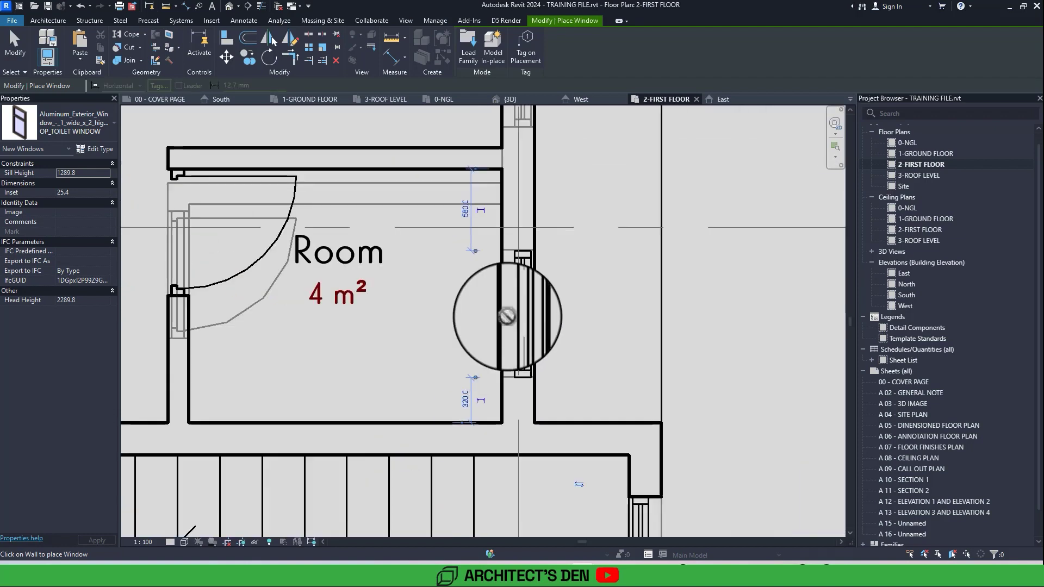
# - Place an OP_TOILET WINDOW in the 9 m² room's exterior wall, 200 mm from the wall on grid C, and end window placement
pyautogui.scroll(3, 501, 317)
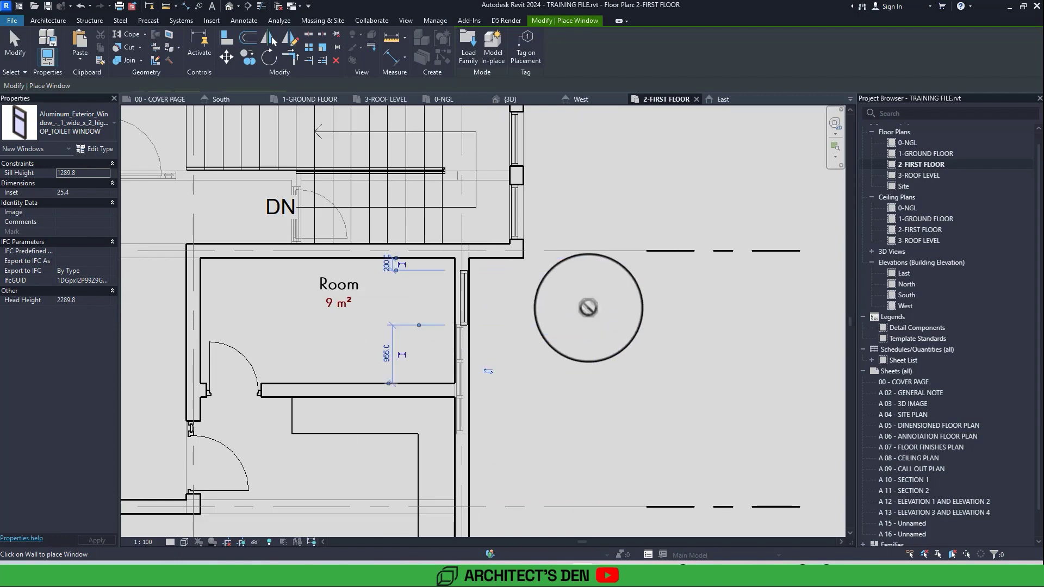
pyautogui.scroll(-1, 588, 308)
pyautogui.scroll(-4, 588, 308)
pyautogui.scroll(2, 588, 308)
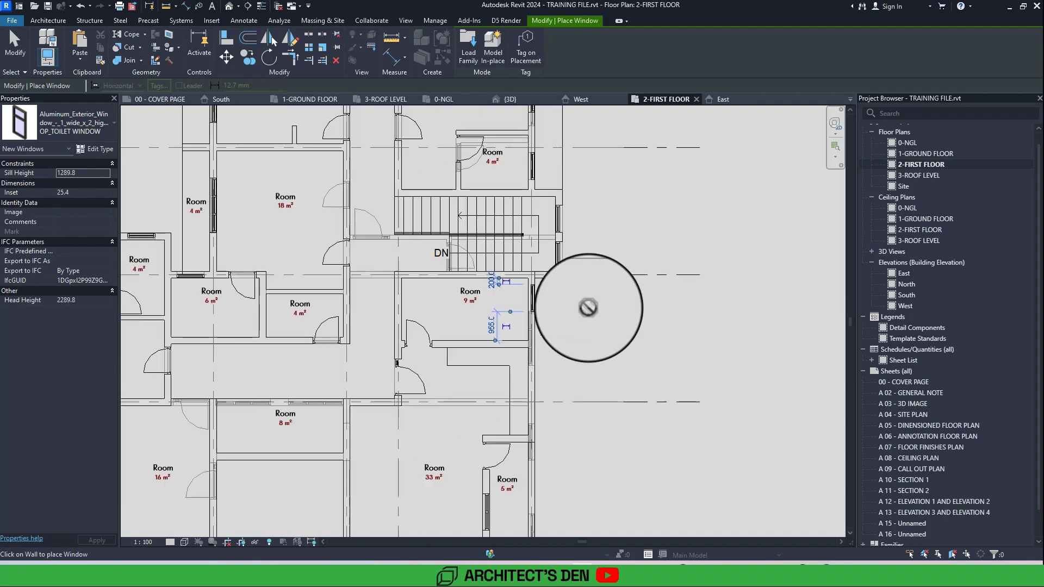
pyautogui.moveTo(587, 307); pyautogui.dragTo(602, 186, button='middle')
pyautogui.moveTo(588, 308); pyautogui.dragTo(504, 377, button='middle')
pyautogui.scroll(-3, 588, 308)
pyautogui.moveTo(654, 350); pyautogui.dragTo(565, 395, button='middle')
pyautogui.moveTo(589, 309); pyautogui.dragTo(566, 326, button='middle')
pyautogui.press('Escape')
# - Place 1500 X 1200 windows matching the 19 m² room's side window in the outer walls beyond grid A of the 19 and 21 m² rooms
pyautogui.scroll(3, 348, 249)
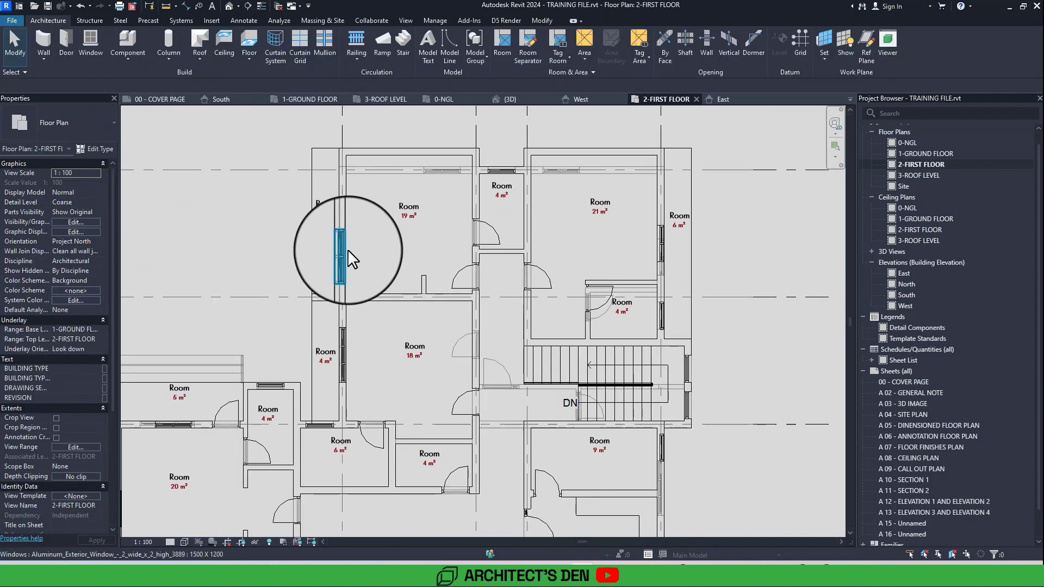
pyautogui.click(347, 249)
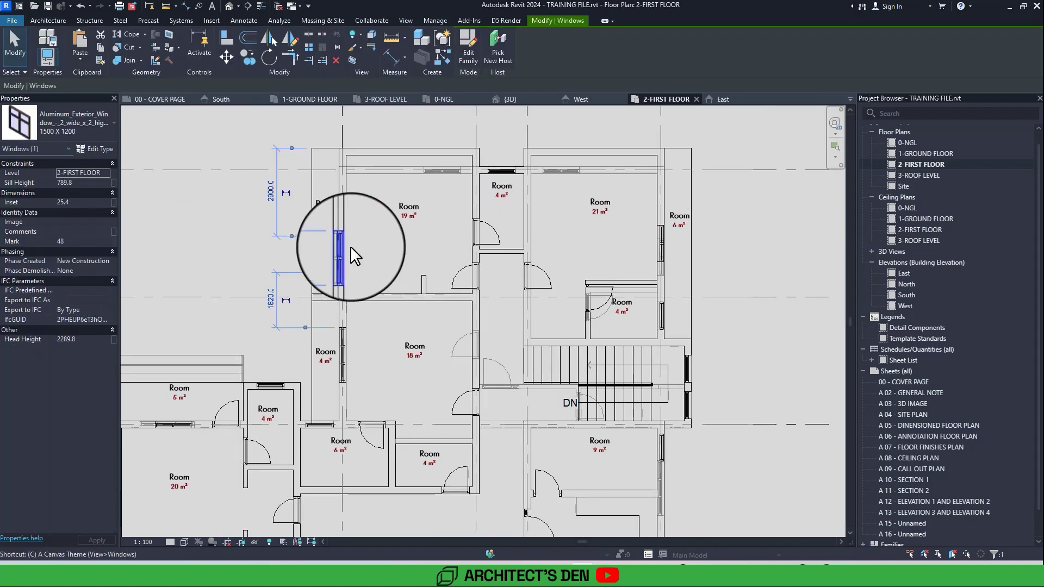
pyautogui.press('c')
pyautogui.press('s')
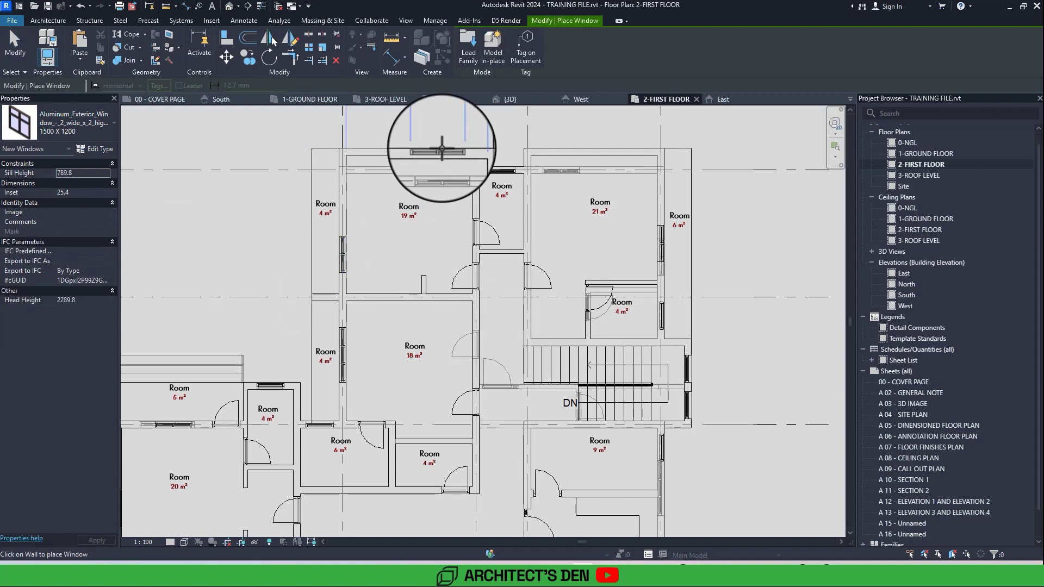
pyautogui.click(441, 150)
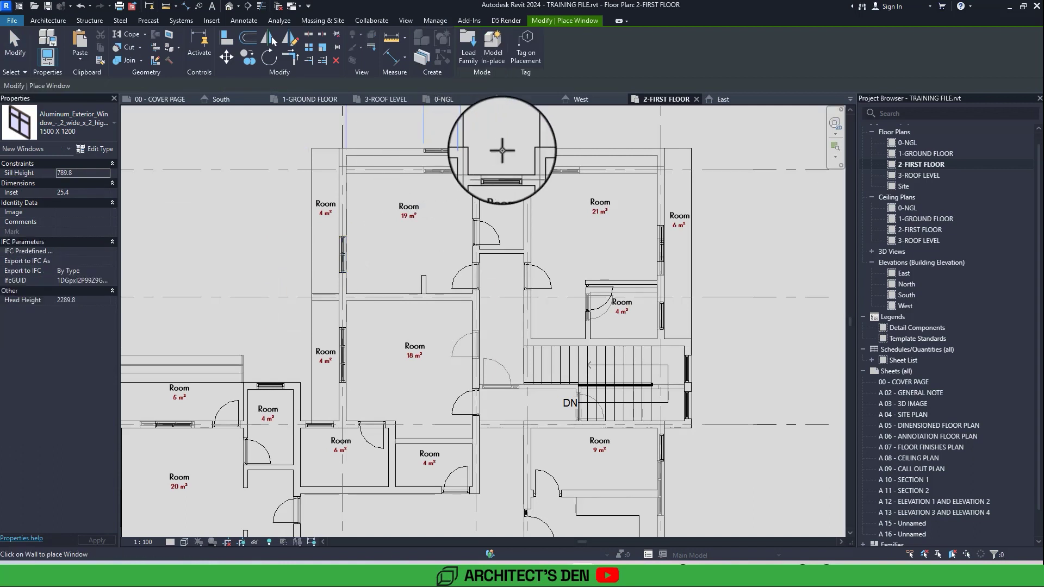
pyautogui.click(561, 155)
pyautogui.moveTo(648, 216); pyautogui.dragTo(585, 287, button='middle')
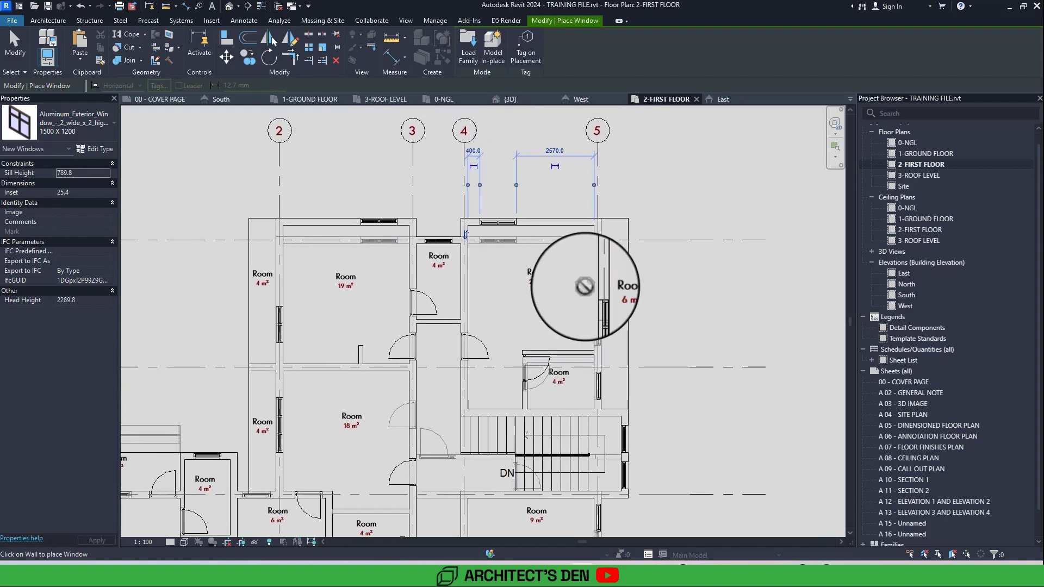
pyautogui.scroll(-3, 585, 286)
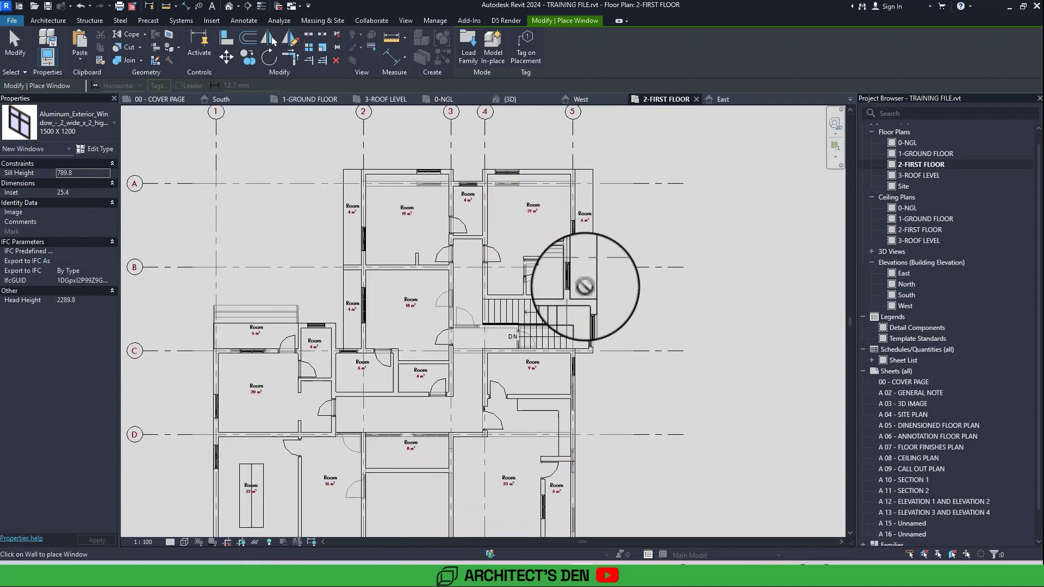
# - End window placement and select the entire first floor plan, excluding the two staircase windows
pyautogui.moveTo(585, 286); pyautogui.dragTo(562, 199, button='middle')
pyautogui.press('Escape')
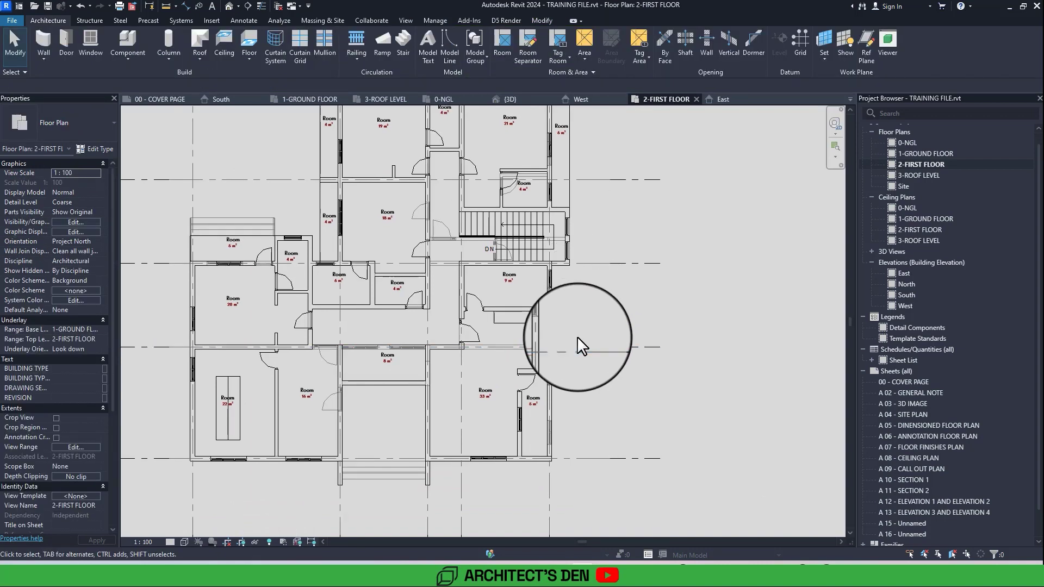
pyautogui.scroll(-2, 576, 336)
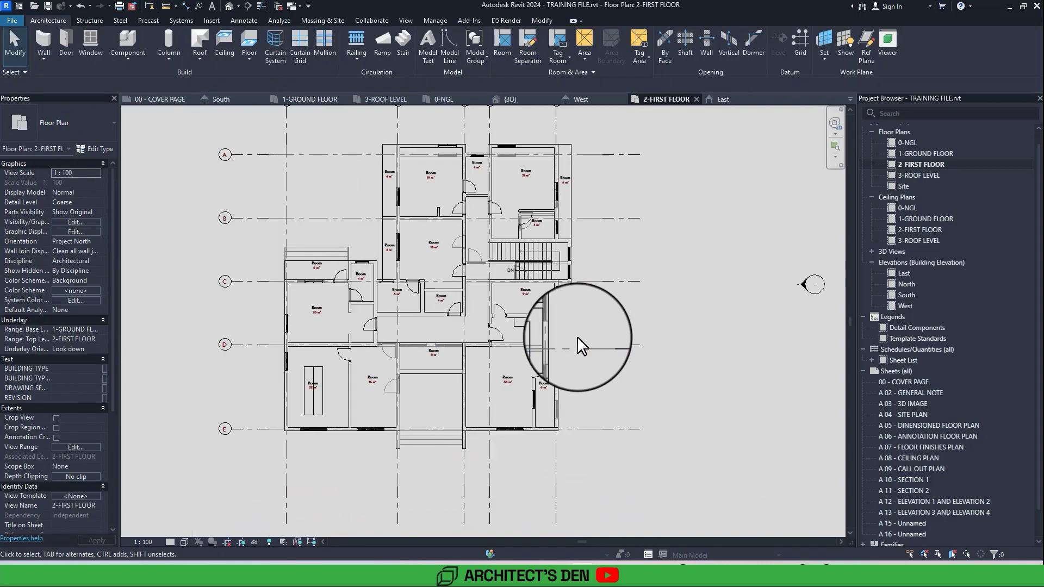
pyautogui.moveTo(264, 125); pyautogui.dragTo(609, 484)
pyautogui.scroll(1, 574, 247)
pyautogui.keyDown('shift'); pyautogui.click(572, 248); pyautogui.keyUp('shift')
pyautogui.scroll(2, 572, 248)
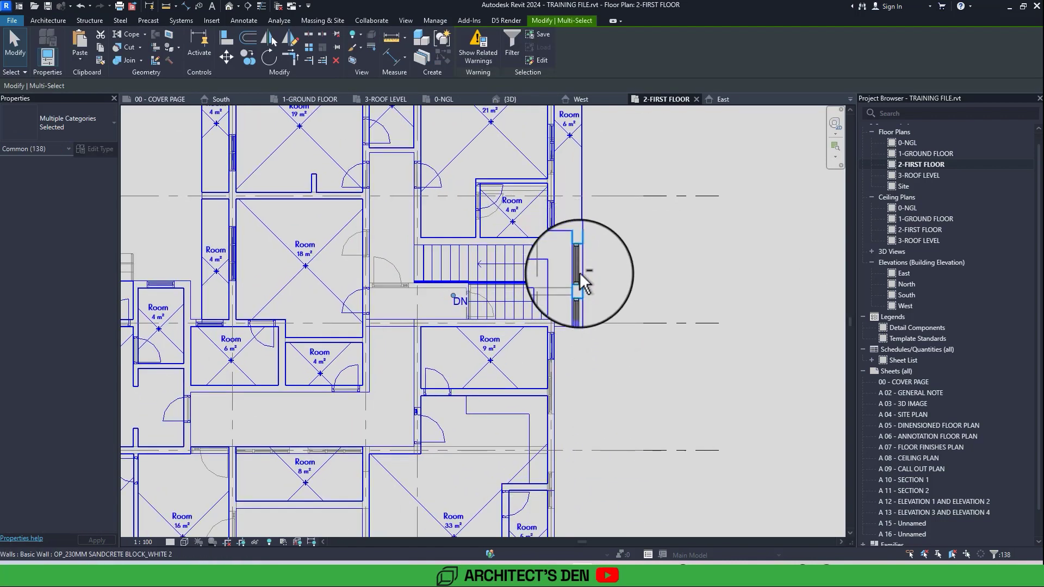
pyautogui.keyDown('shift'); pyautogui.click(580, 307); pyautogui.keyUp('shift')
pyautogui.scroll(4, 579, 305)
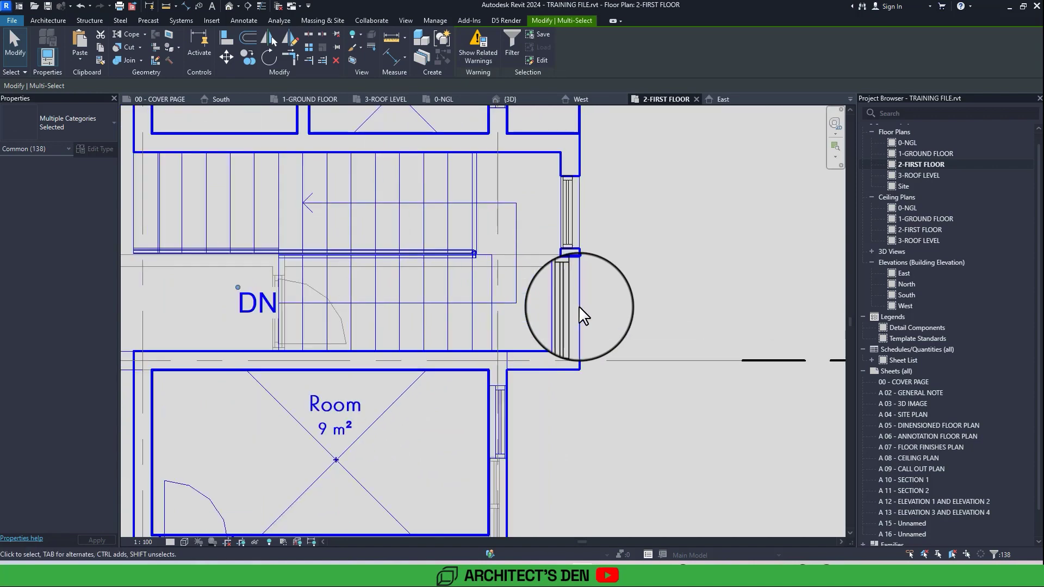
pyautogui.scroll(-4, 579, 305)
pyautogui.scroll(2, 579, 306)
pyautogui.scroll(-4, 579, 306)
pyautogui.scroll(1, 587, 316)
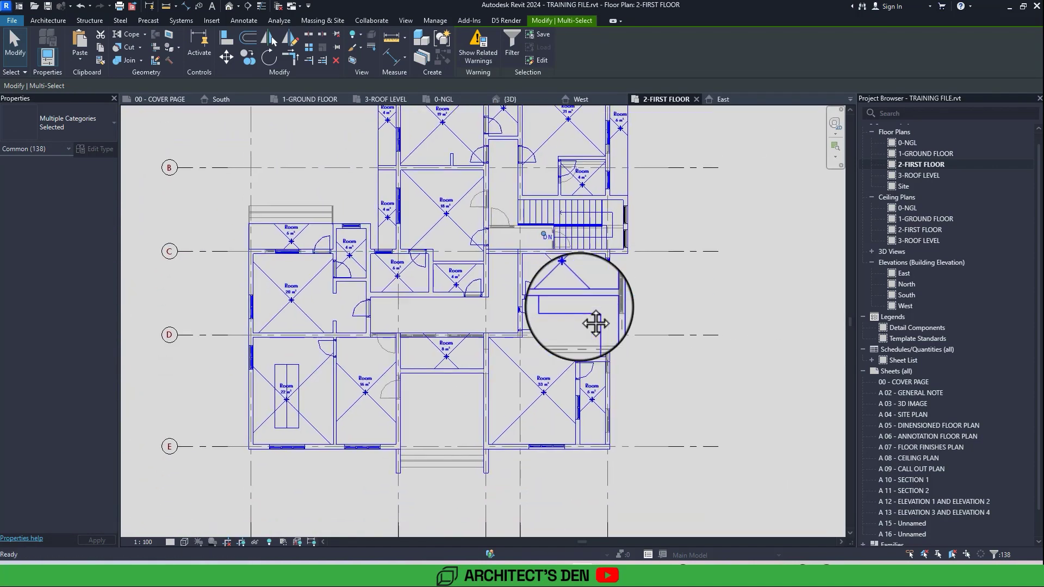
# - Filter the selection down to windows only and set their head height to 2250 mm
pyautogui.click(509, 51)
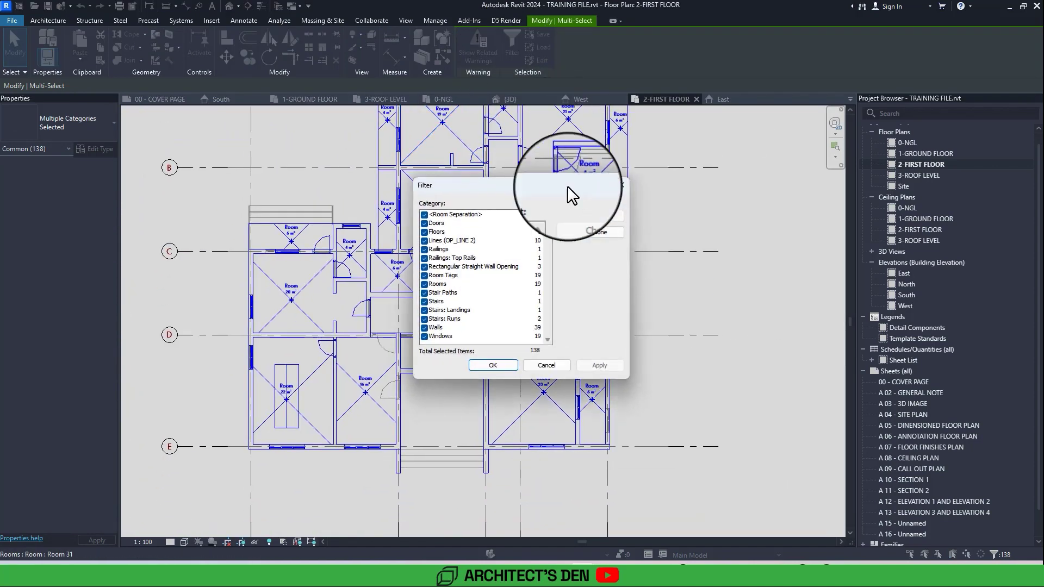
pyautogui.click(587, 232)
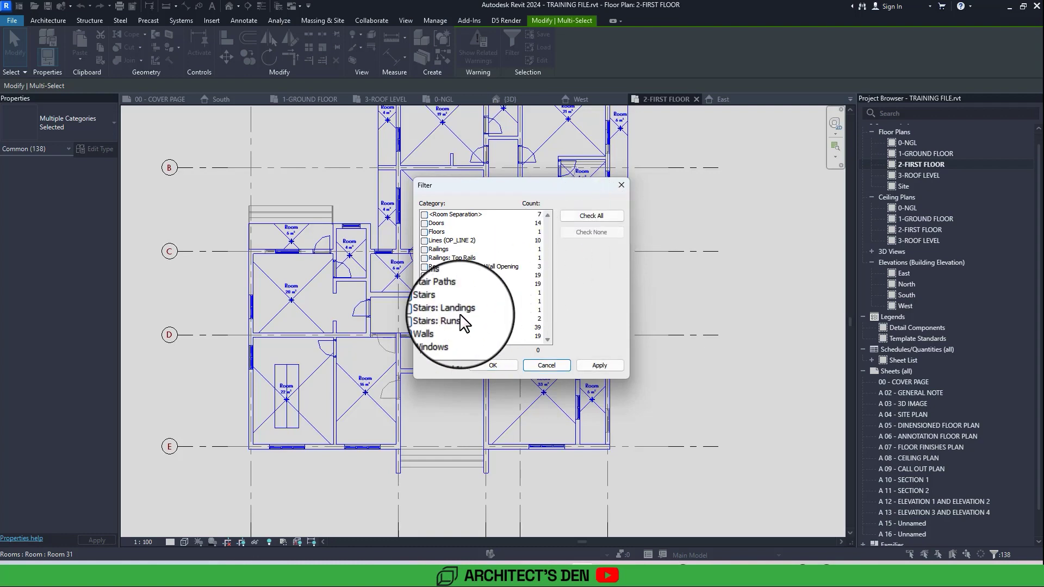
pyautogui.click(425, 337)
pyautogui.click(491, 365)
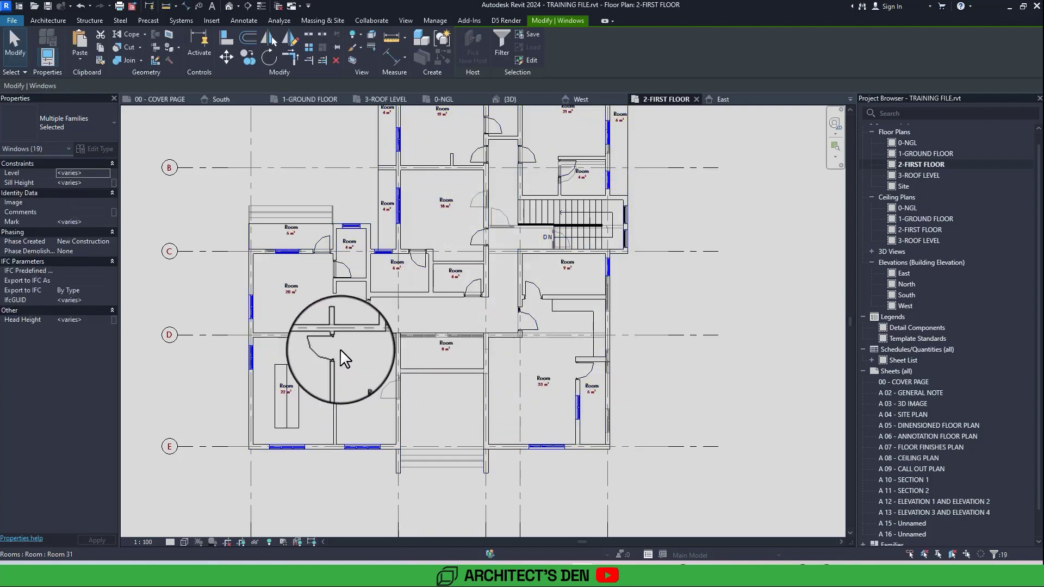
pyautogui.click(85, 320)
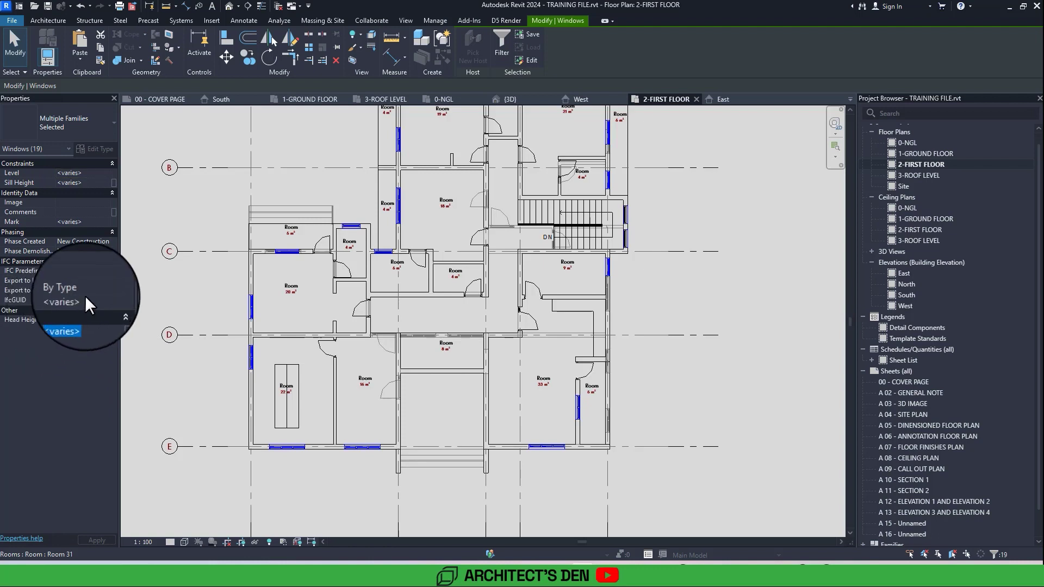
pyautogui.write('2250.0')
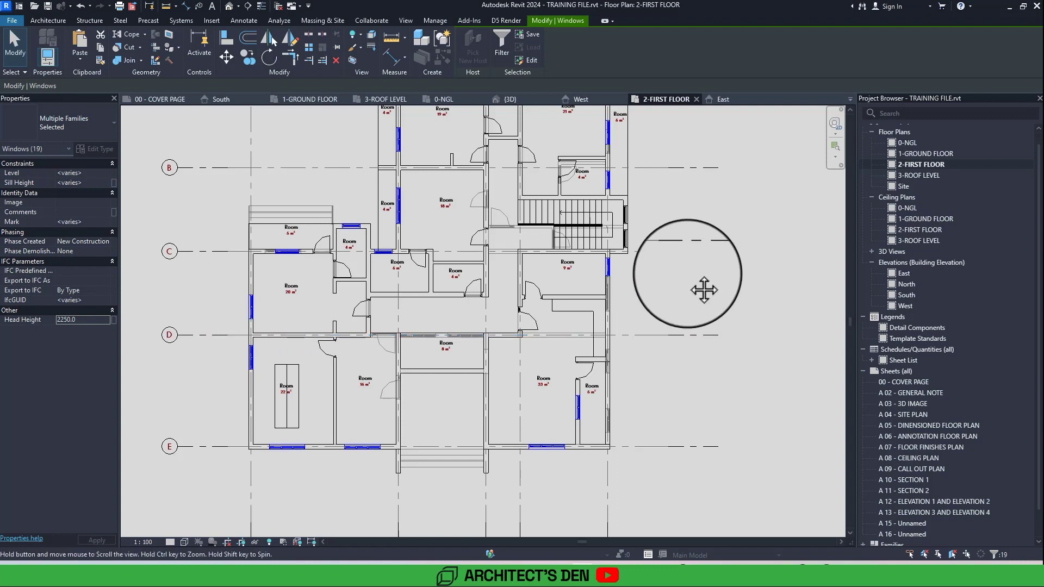
pyautogui.moveTo(690, 273); pyautogui.dragTo(623, 316, button='middle')
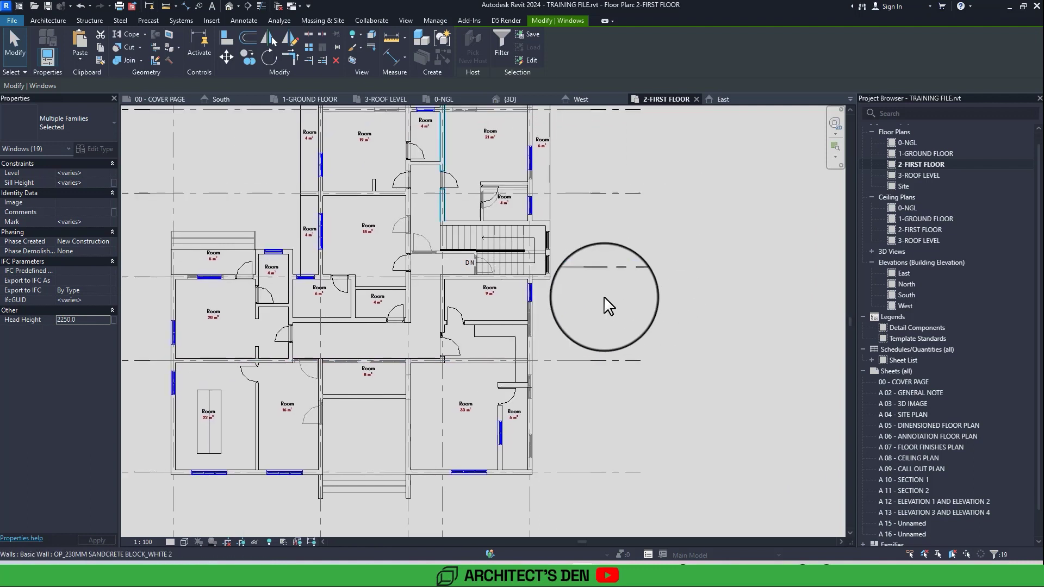
# - Inspect the first floor windows in the 3D view, including the side with the stacked staircase windows
pyautogui.click(229, 6)
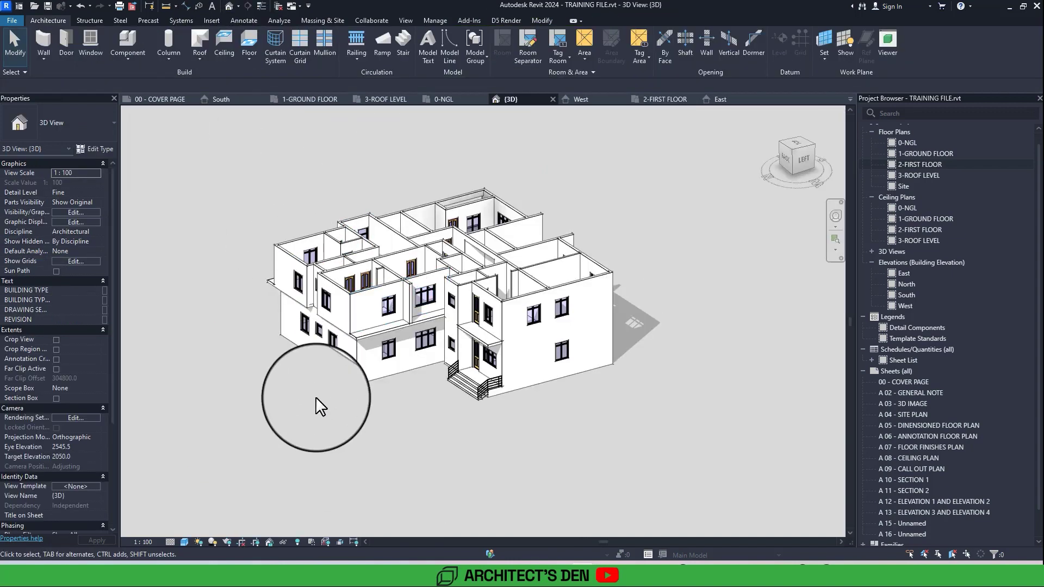
pyautogui.keyDown('shift'); pyautogui.moveTo(315, 403); pyautogui.dragTo(366, 412, button='middle'); pyautogui.keyUp('shift')
pyautogui.scroll(5, 363, 402)
pyautogui.scroll(-4, 380, 419)
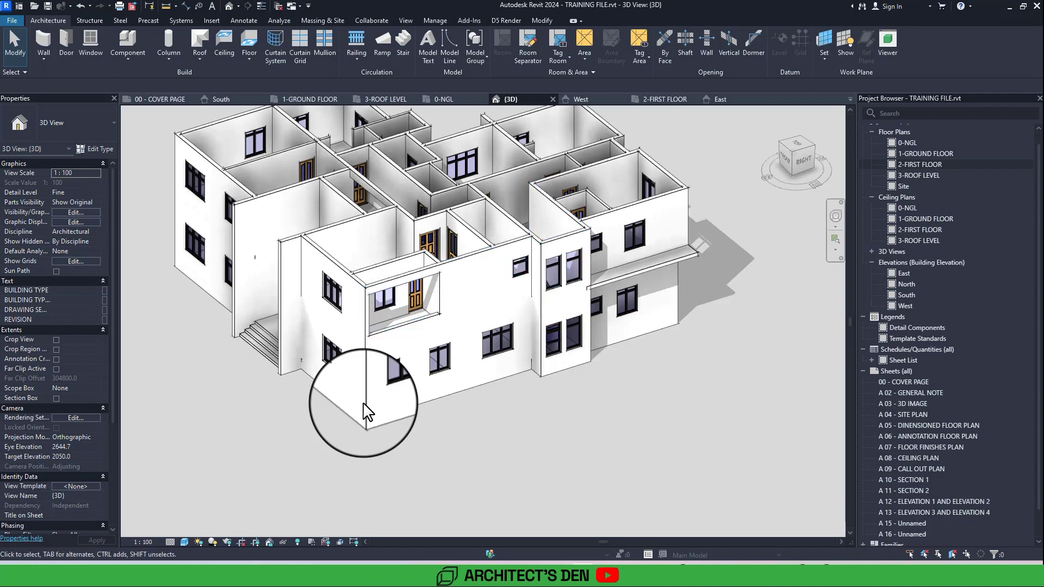
# - On the first floor plan, place a matching OP_TOILET WINDOW in the exterior wall beside the counter, 700 mm from the 9 m² room's partition
pyautogui.click(920, 164)
pyautogui.scroll(5, 504, 390)
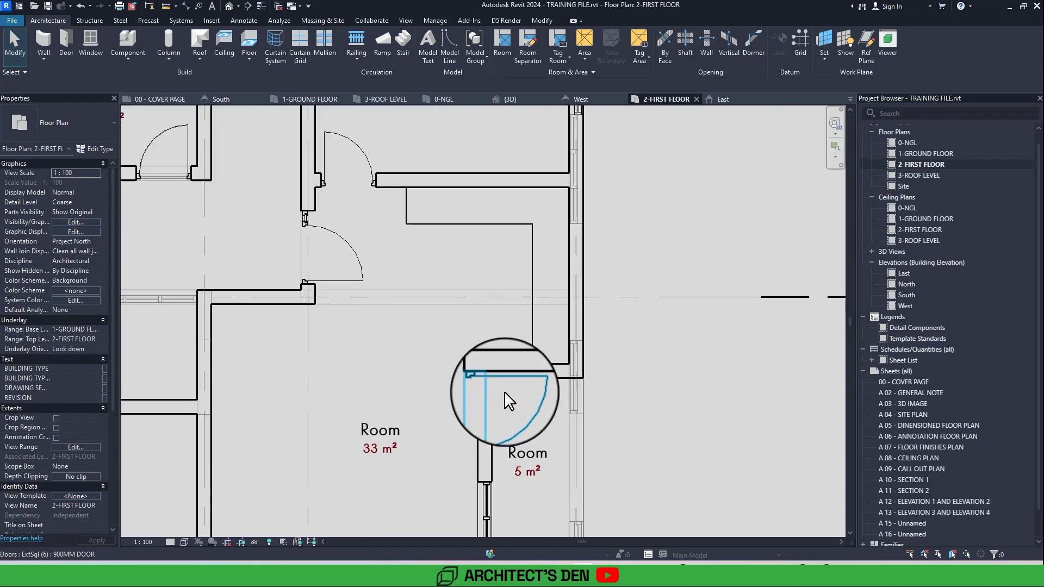
pyautogui.press('Tab')
pyautogui.press('Tab')
pyautogui.press('Tab')
pyautogui.press('Tab')
pyautogui.press('Tab')
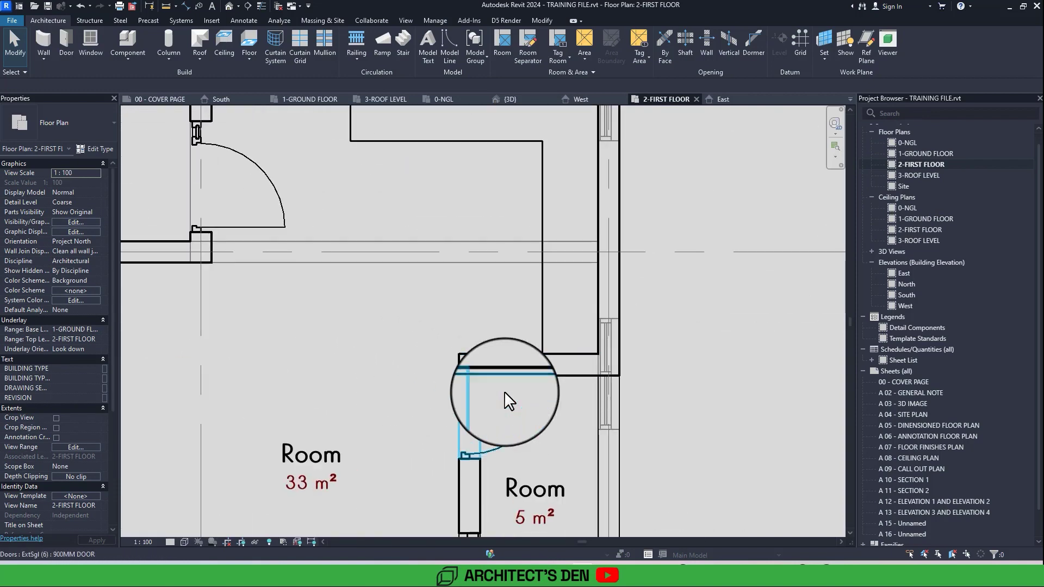
pyautogui.press('Tab')
pyautogui.press('Tab')
pyautogui.press('Tab')
pyautogui.press('Tab')
pyautogui.press('Tab')
pyautogui.moveTo(505, 390); pyautogui.dragTo(498, 470, button='middle')
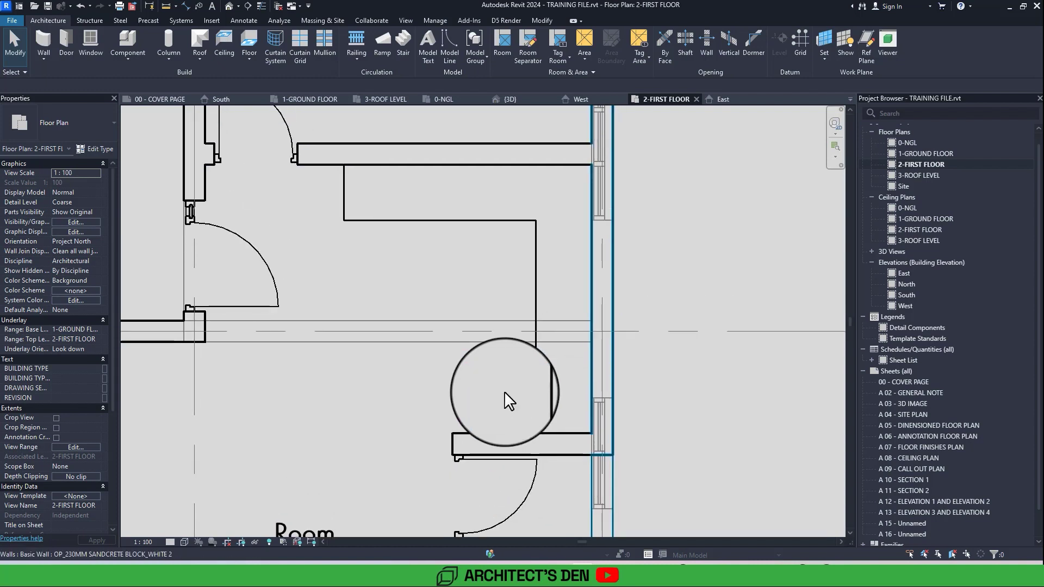
pyautogui.scroll(-2, 504, 390)
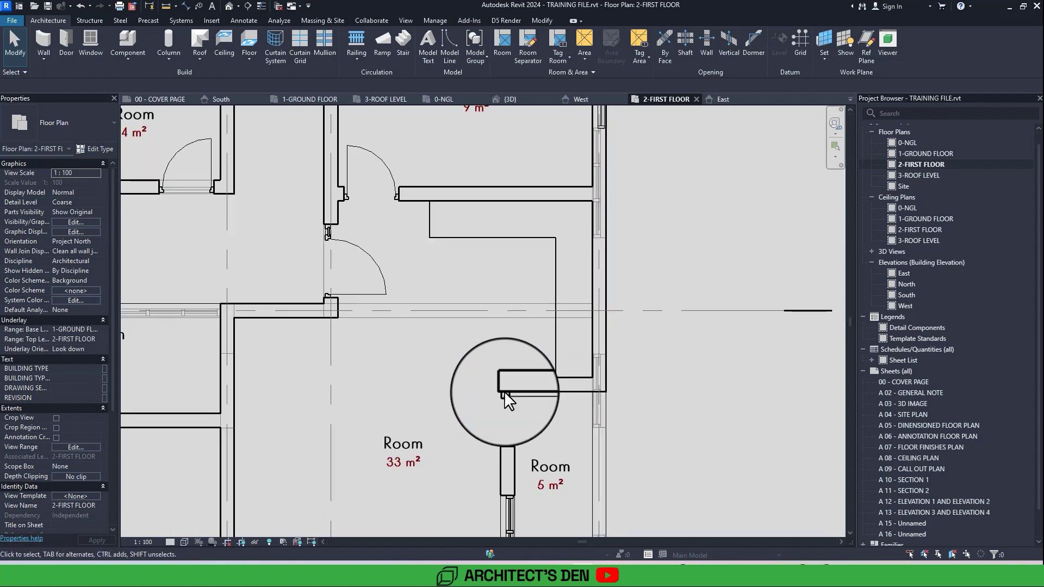
pyautogui.moveTo(504, 390); pyautogui.dragTo(512, 421, button='middle')
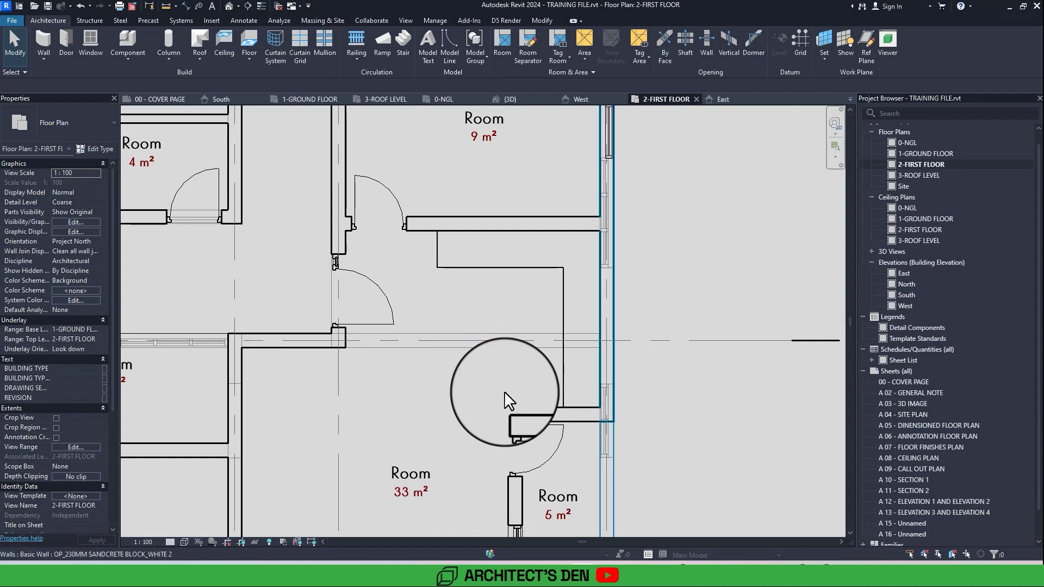
pyautogui.scroll(-2, 504, 390)
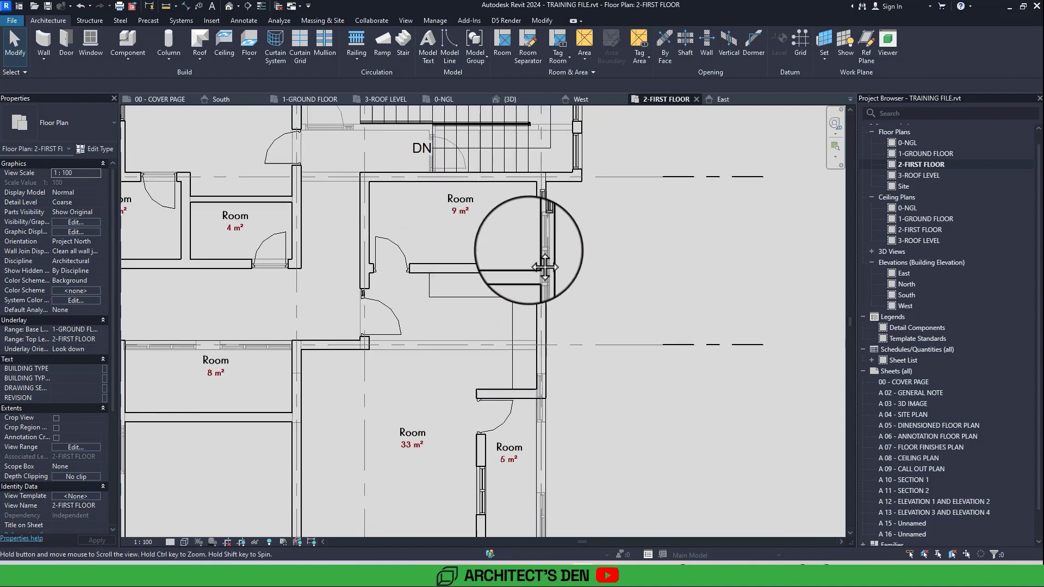
pyautogui.click(534, 209)
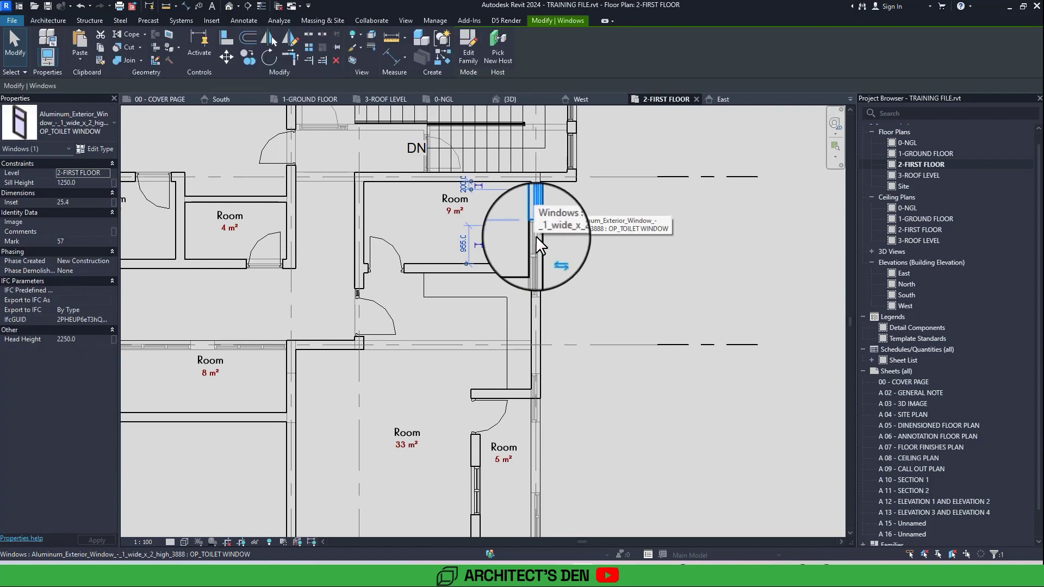
pyautogui.press('c')
pyautogui.press('s')
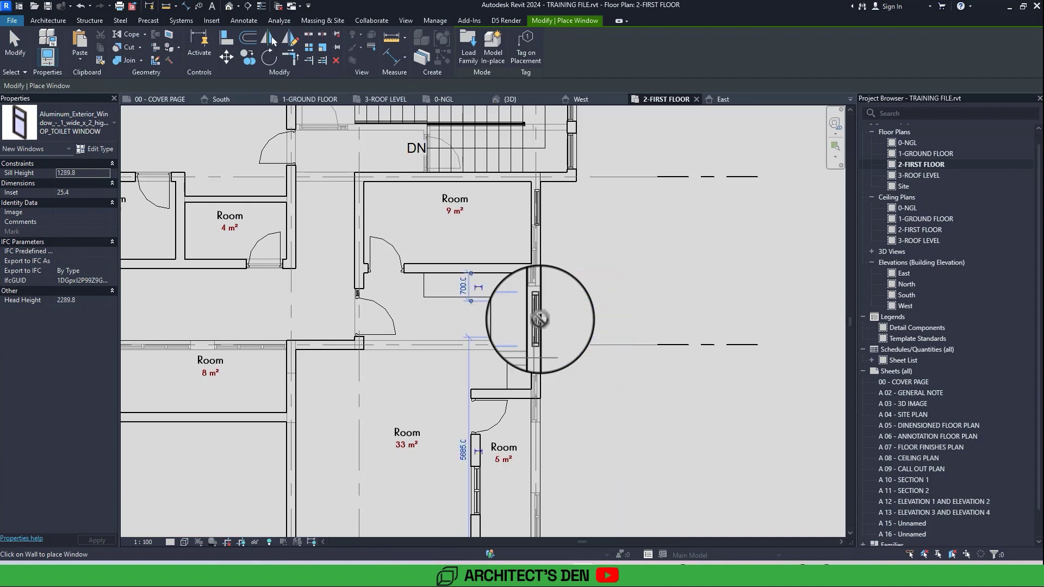
pyautogui.press('Escape')
pyautogui.press('Escape')
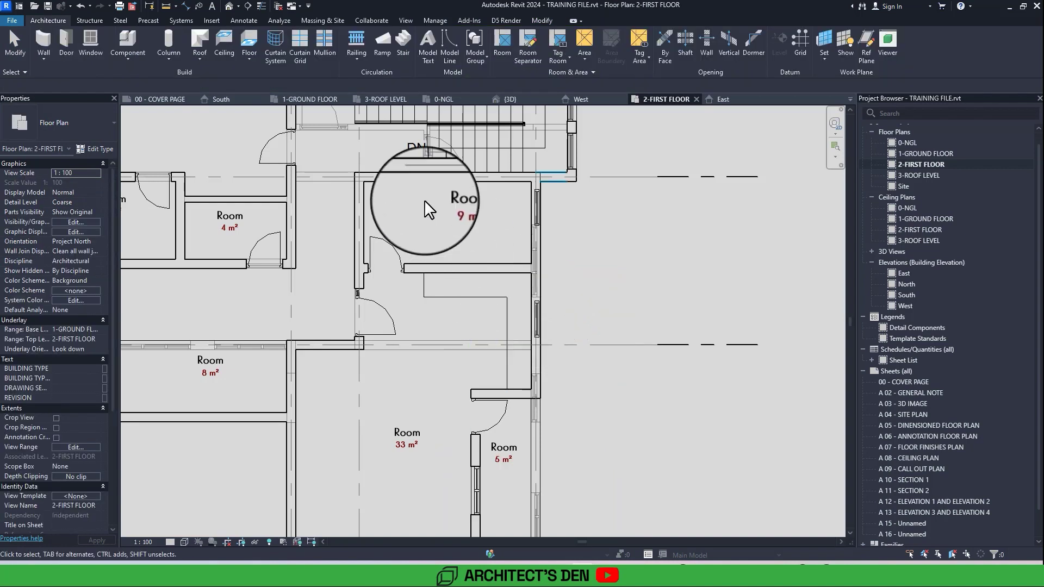
# - Check the added toilet window in the 3D view and reopen the first floor plan
pyautogui.click(235, 8)
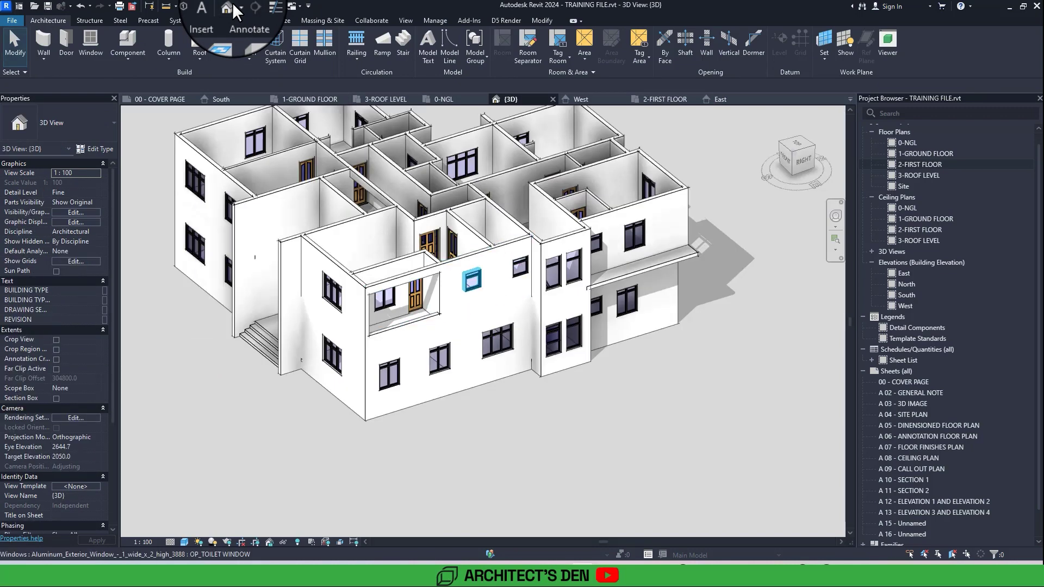
pyautogui.scroll(-3, 480, 300)
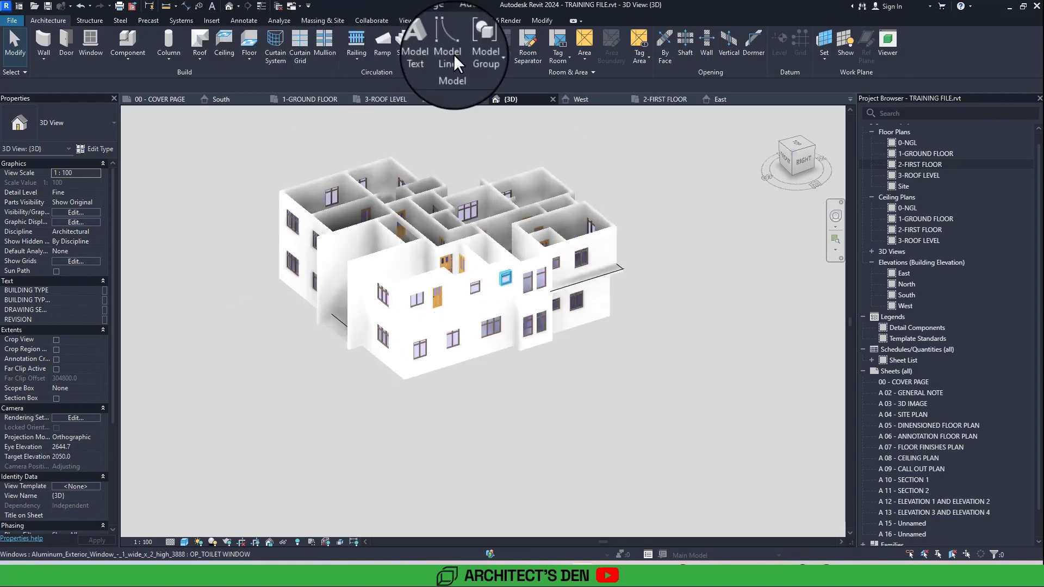
pyautogui.doubleClick(923, 164)
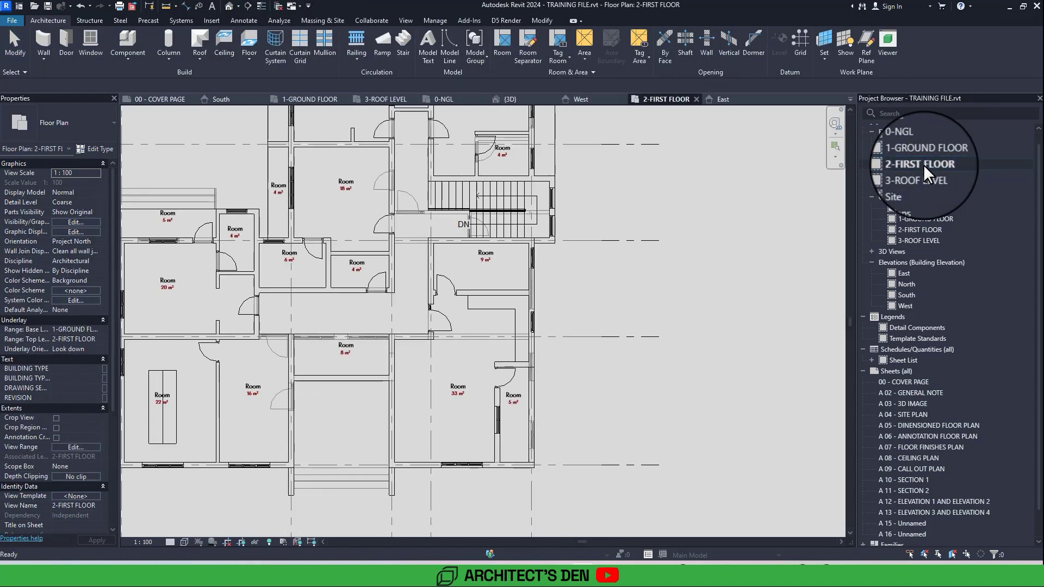
# - Set the first floor plan's visual style to Consistent Colors
pyautogui.moveTo(618, 301); pyautogui.dragTo(666, 295, button='middle')
pyautogui.scroll(-2, 478, 354)
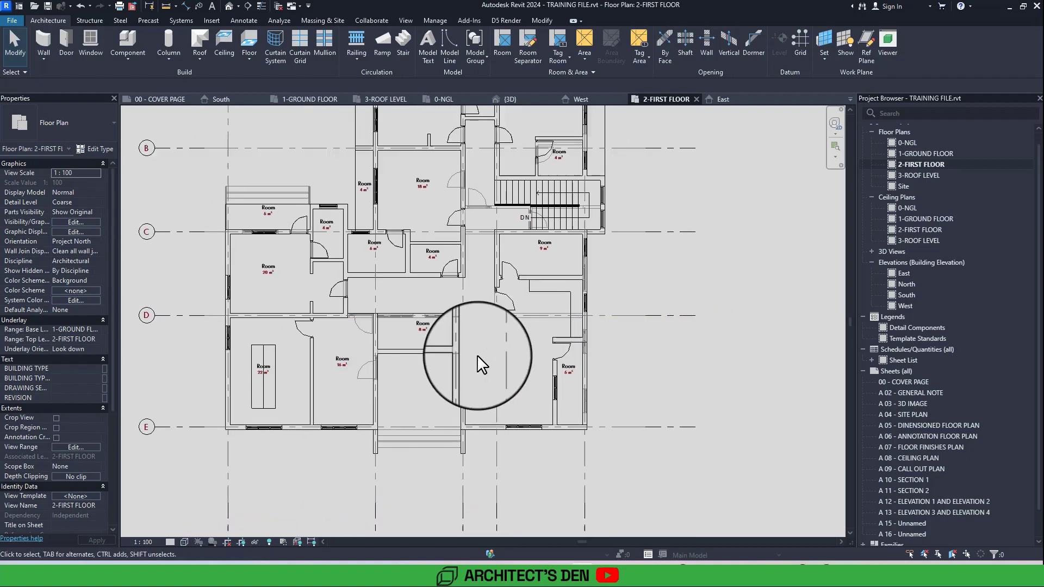
pyautogui.click(186, 541)
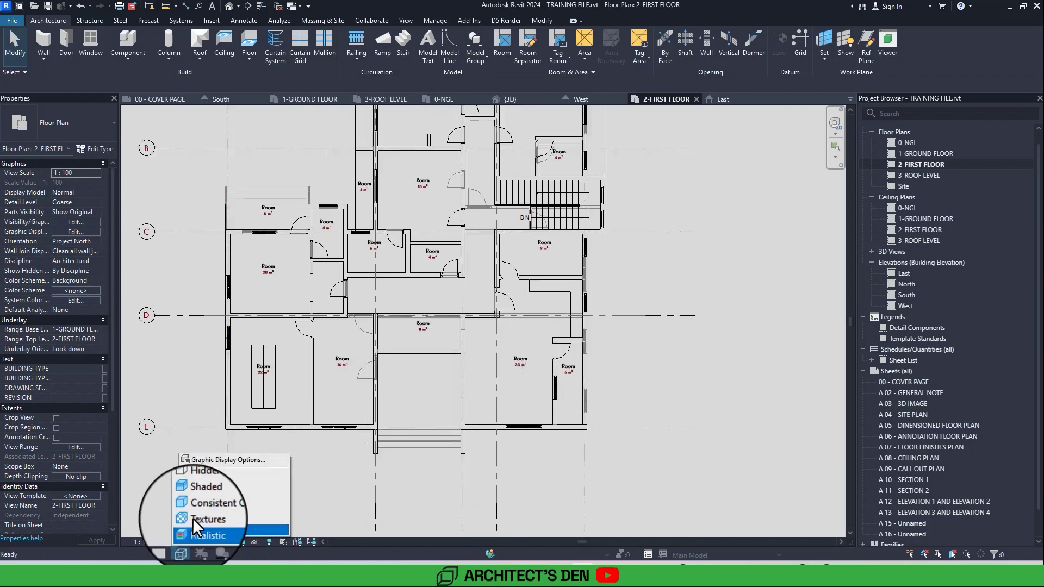
pyautogui.click(195, 509)
pyautogui.moveTo(195, 509); pyautogui.dragTo(197, 551, button='middle')
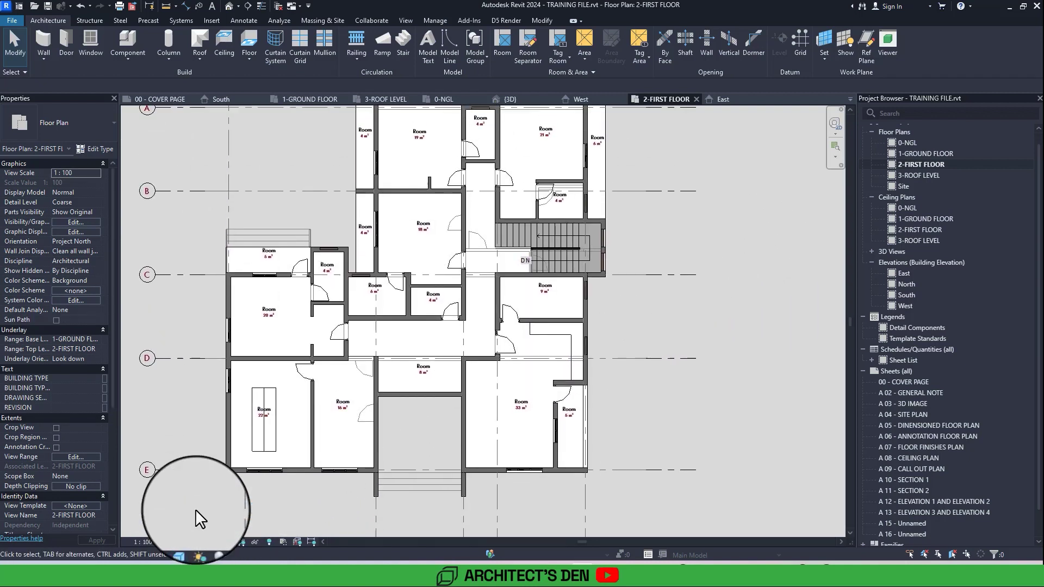
pyautogui.moveTo(195, 509); pyautogui.dragTo(165, 462, button='middle')
pyautogui.moveTo(553, 225); pyautogui.dragTo(522, 182, button='middle')
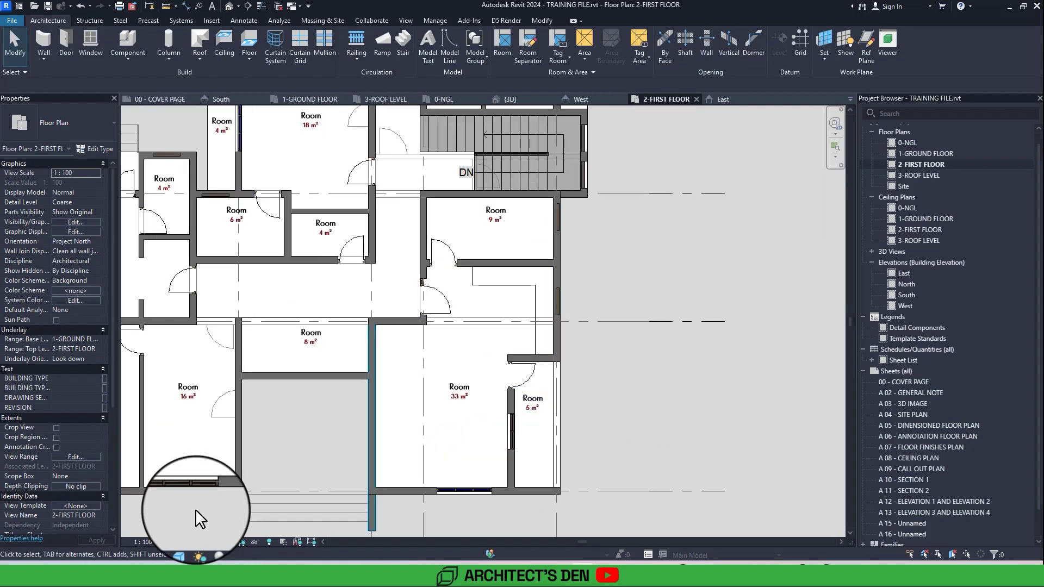
# - Set the first floor plan's view range cut plane offset to 1500 mm so it cuts through the toilet windows
pyautogui.scroll(3, 522, 183)
pyautogui.scroll(2, 549, 221)
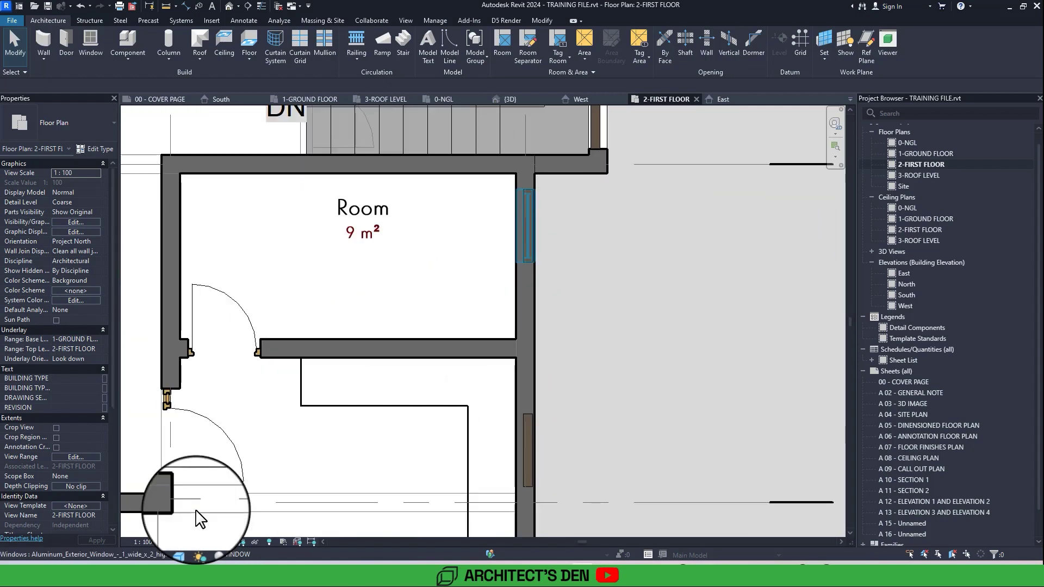
pyautogui.click(73, 456)
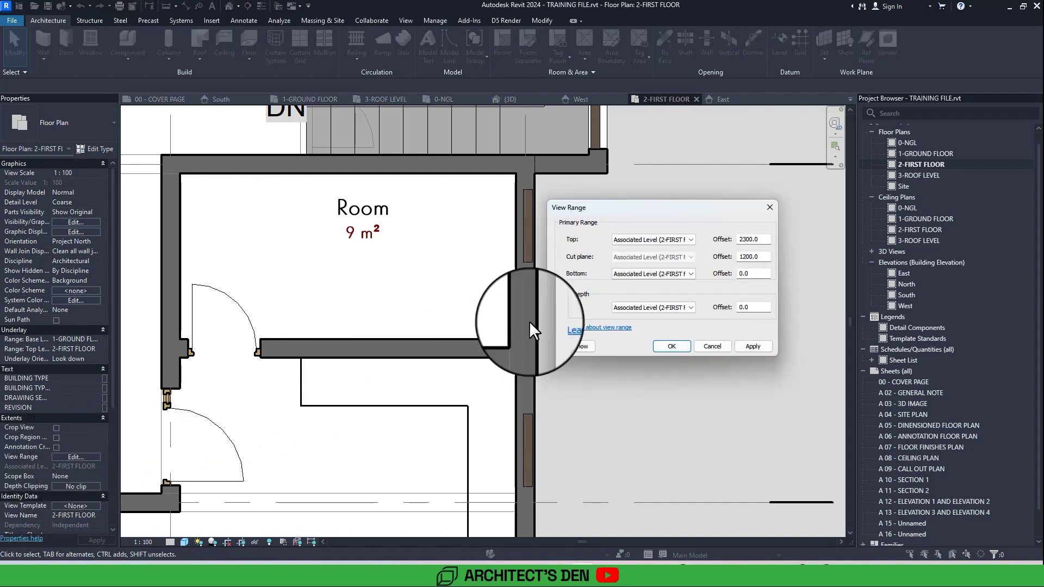
pyautogui.click(743, 258)
pyautogui.write('5')
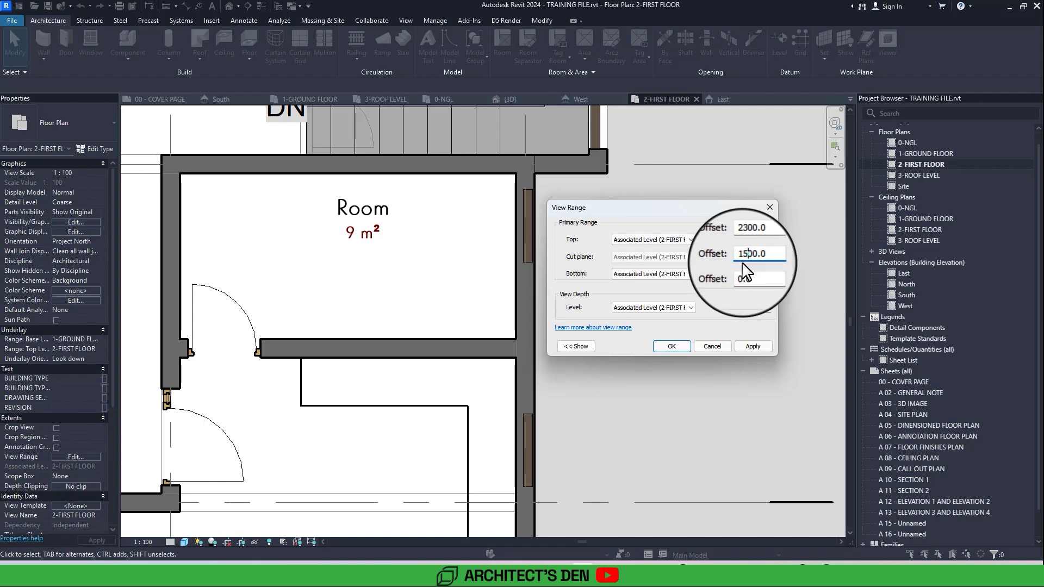
pyautogui.click(753, 345)
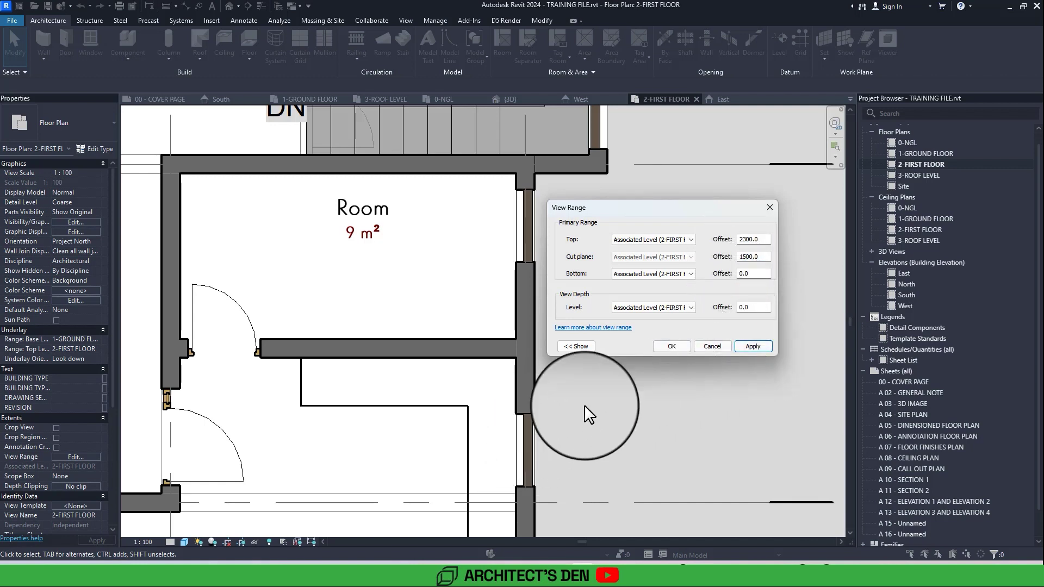
pyautogui.click(672, 346)
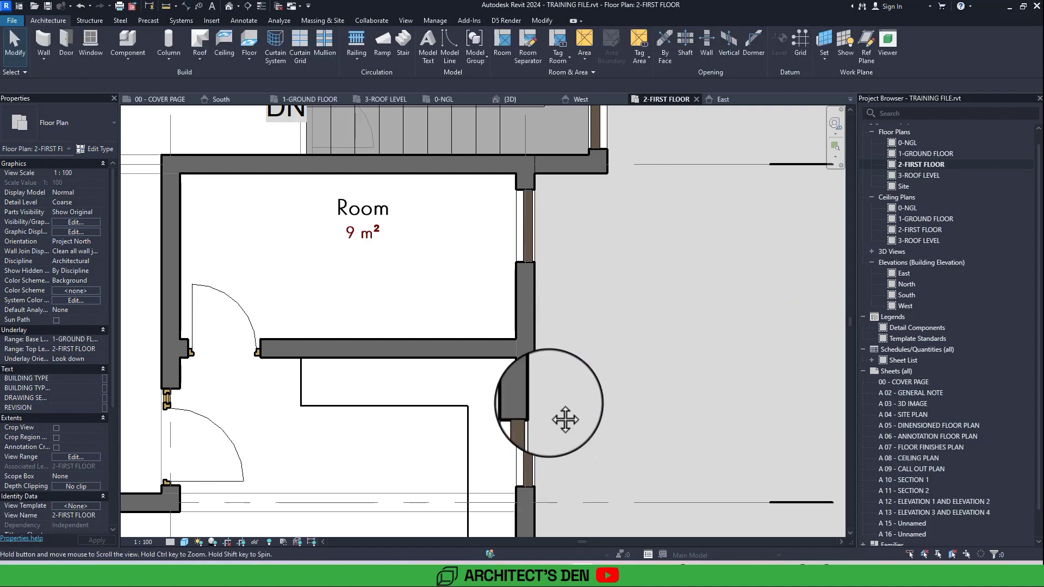
pyautogui.scroll(-5, 549, 402)
pyautogui.scroll(6, 548, 402)
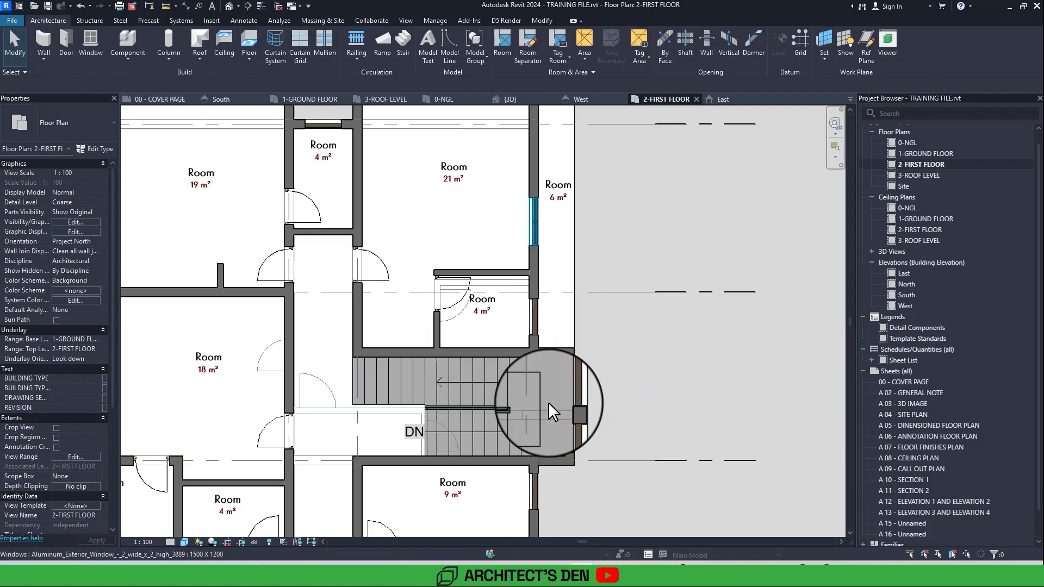
# - Check the window display across the first floor plan and examine the wall in front of the 8 m² room
pyautogui.scroll(-5, 550, 404)
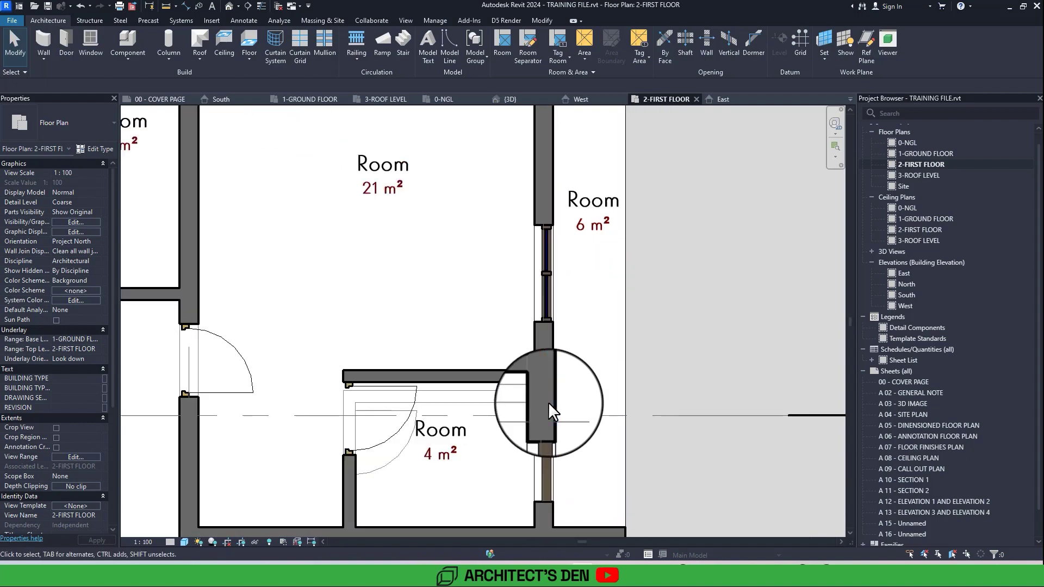
pyautogui.scroll(-5, 548, 404)
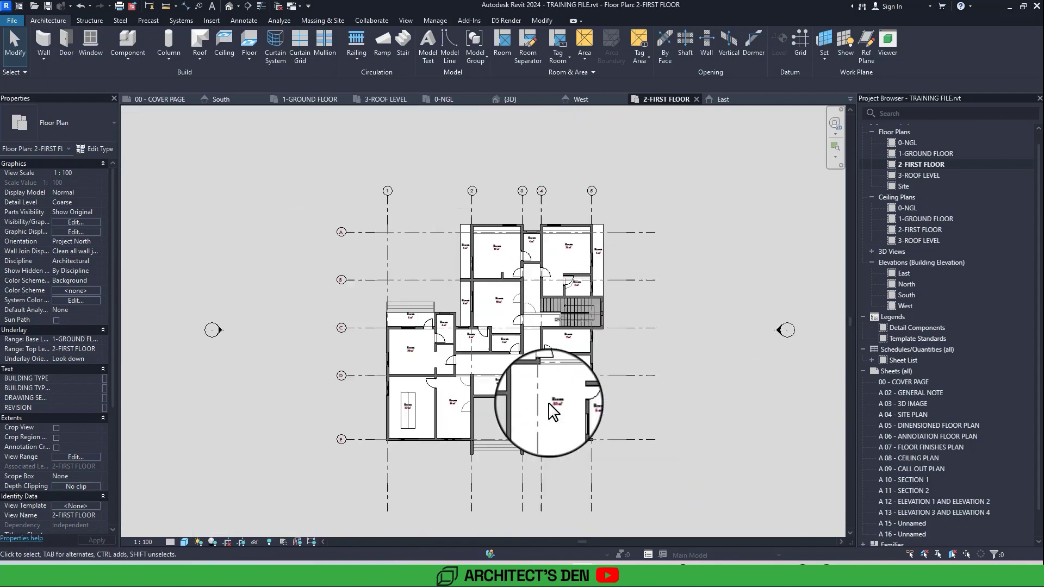
pyautogui.scroll(3, 549, 403)
pyautogui.scroll(1, 548, 402)
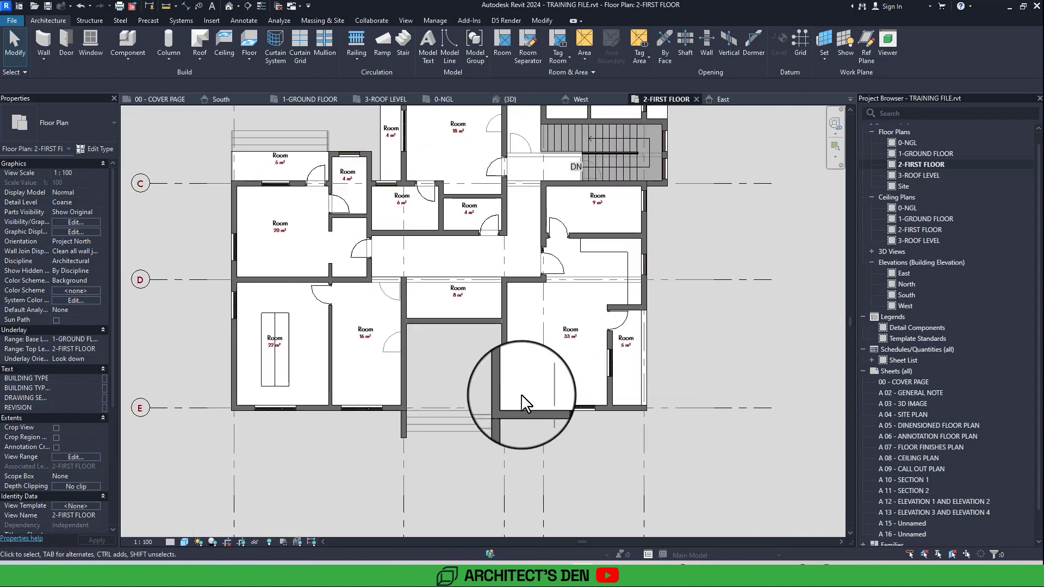
pyautogui.scroll(5, 377, 352)
pyautogui.scroll(1, 358, 348)
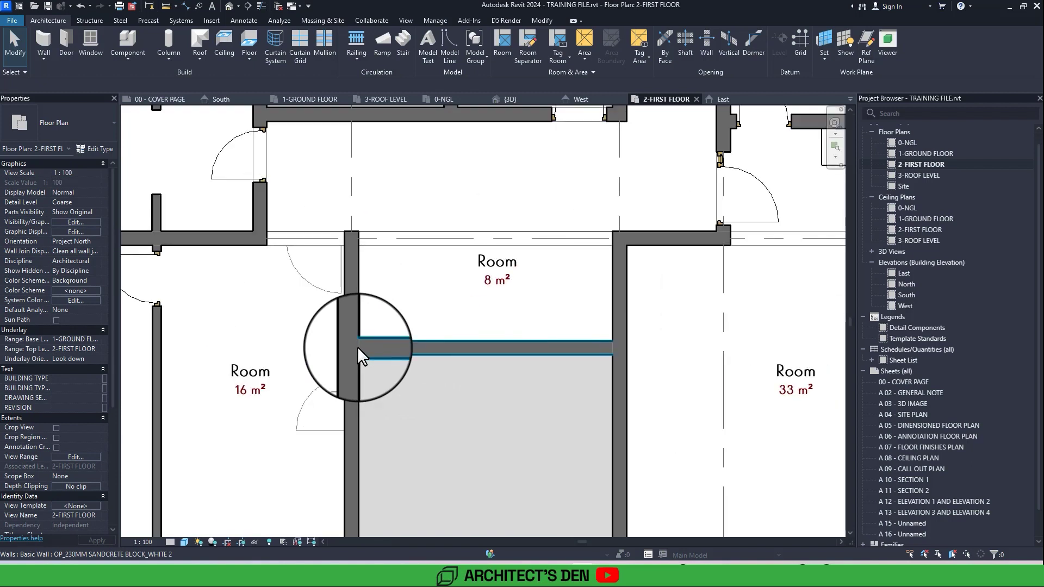
pyautogui.moveTo(358, 347); pyautogui.dragTo(262, 361, button='middle')
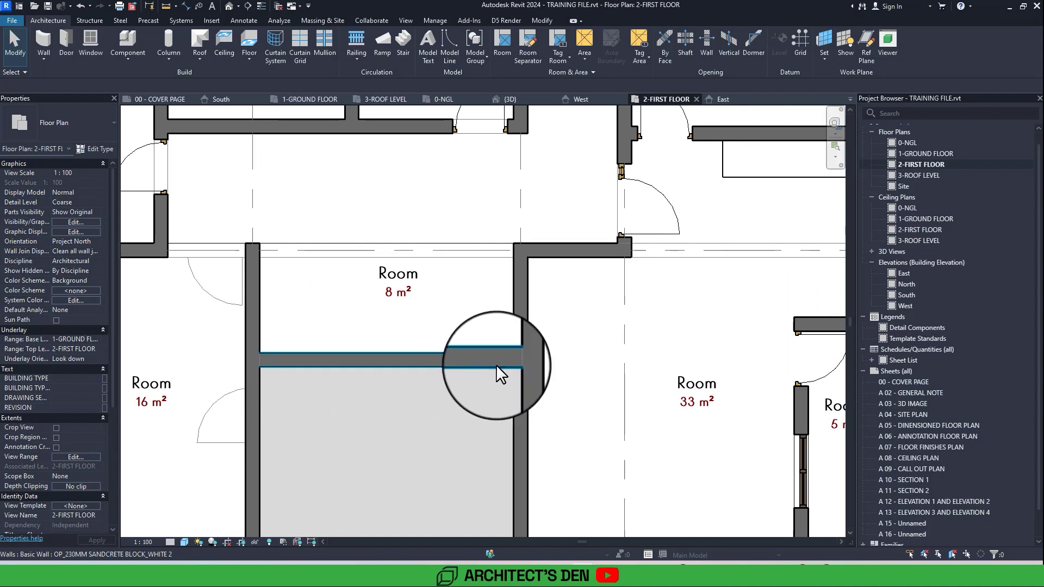
# - Duplicate the Storefront curtain wall type as OP_Curtain Wall and set its vertical grid spacing to 600 mm
pyautogui.click(40, 41)
pyautogui.click(77, 131)
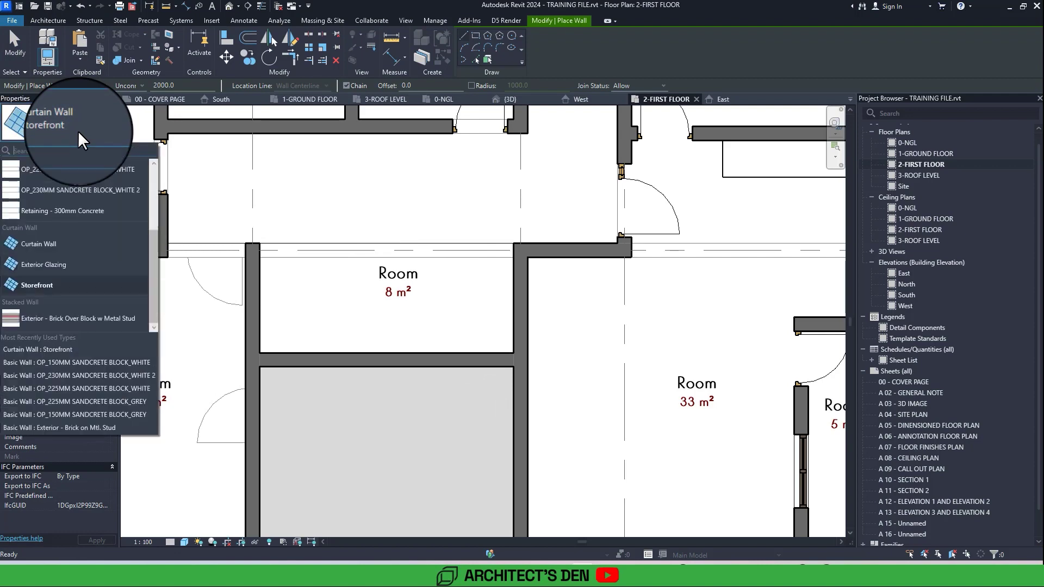
pyautogui.click(37, 285)
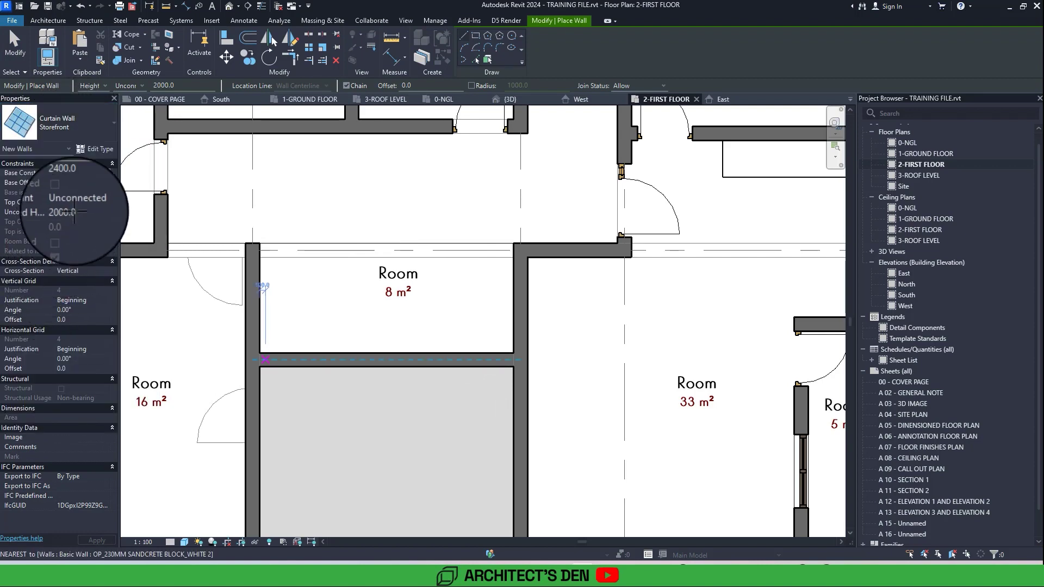
pyautogui.click(97, 149)
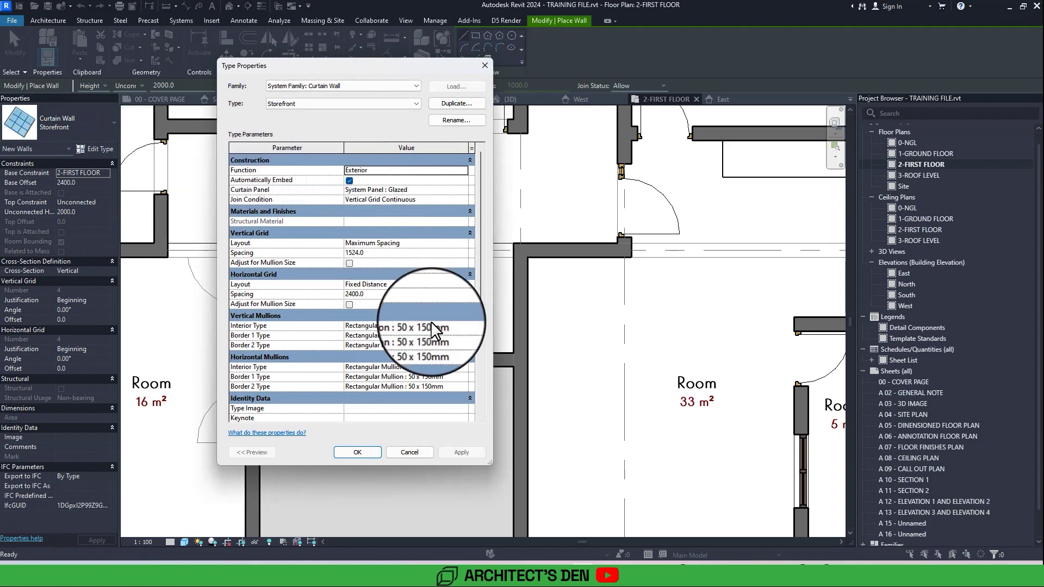
pyautogui.click(452, 102)
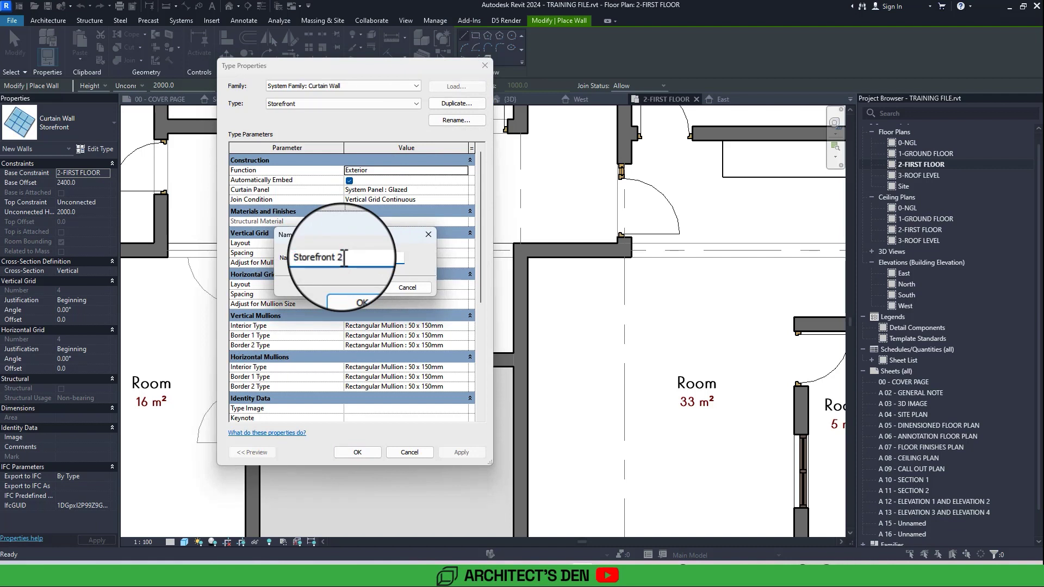
pyautogui.press('BackSpace')
pyautogui.press('BackSpace')
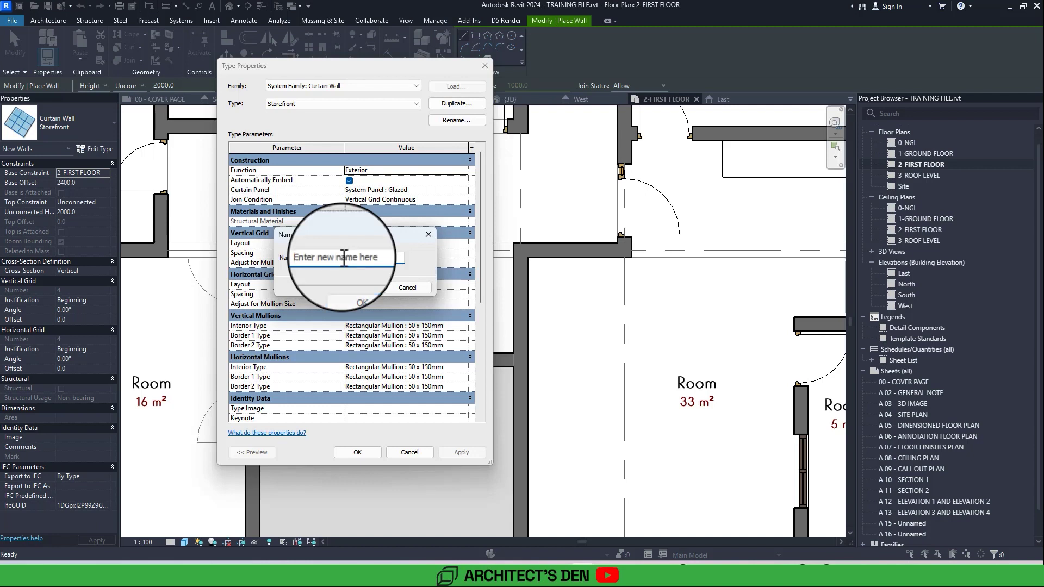
pyautogui.write('OP_Curtain Wall')
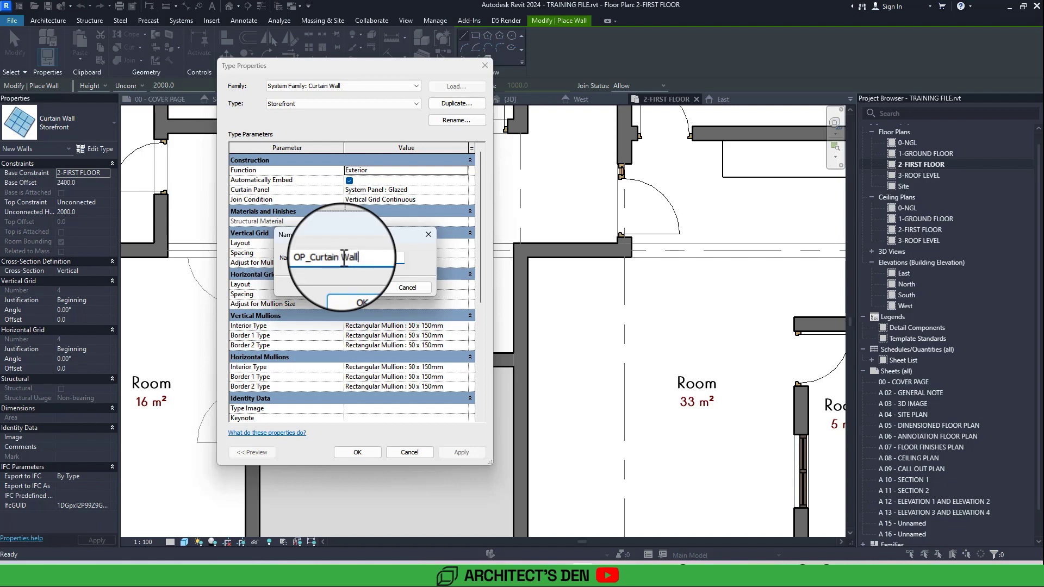
pyautogui.click(354, 289)
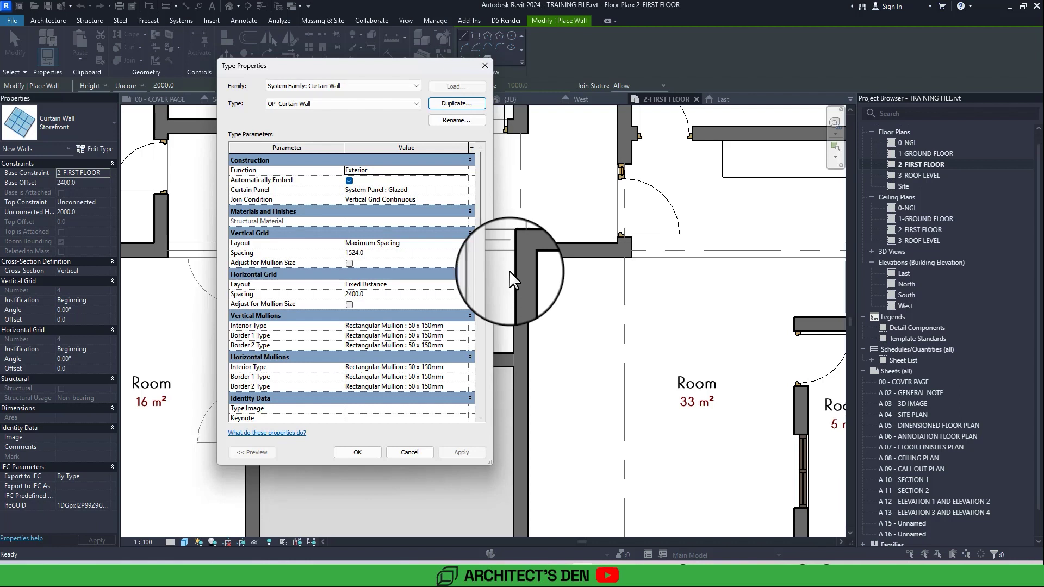
pyautogui.click(380, 254)
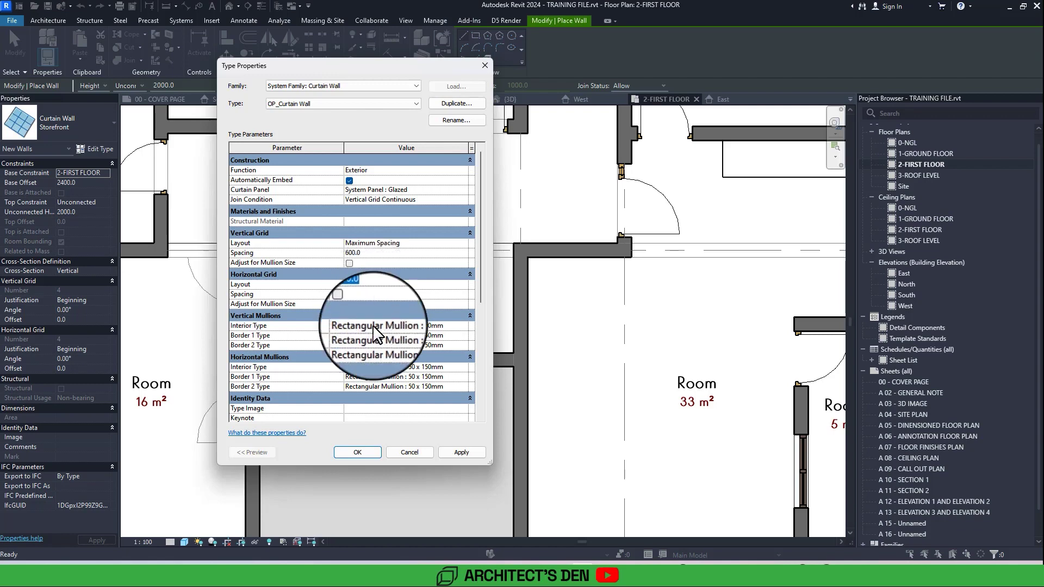
pyautogui.click(357, 453)
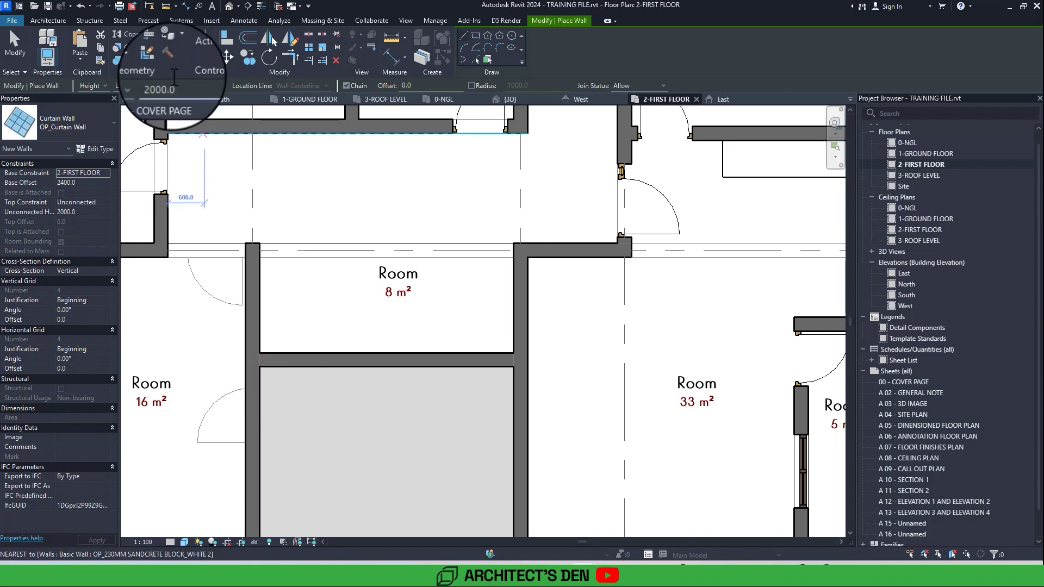
# - Draw an OP_Curtain Wall along the 8 m² room's front wall, up to 3-ROOF LEVEL with a top offset of -600 mm
pyautogui.click(142, 84)
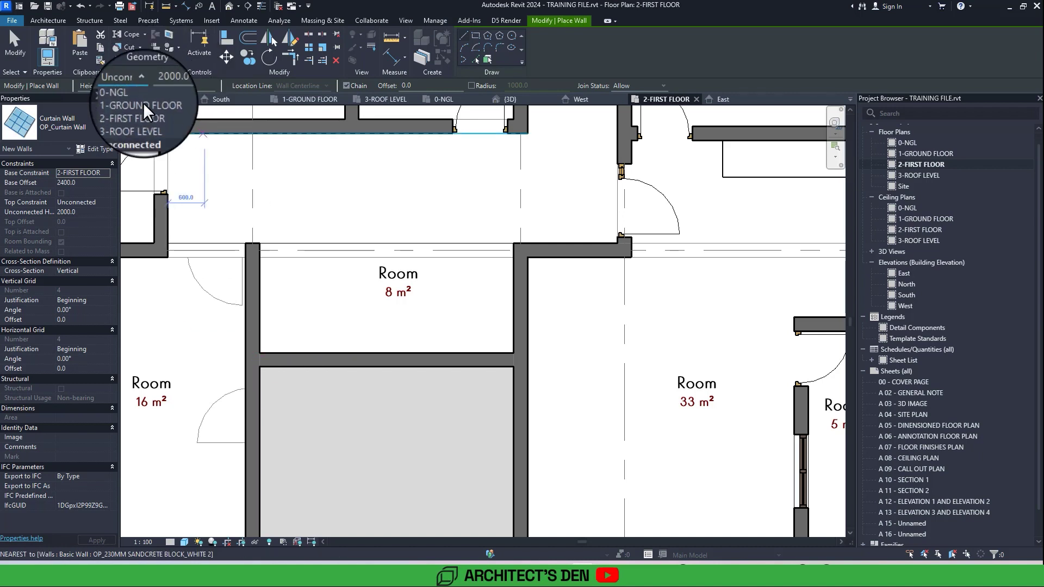
pyautogui.click(143, 122)
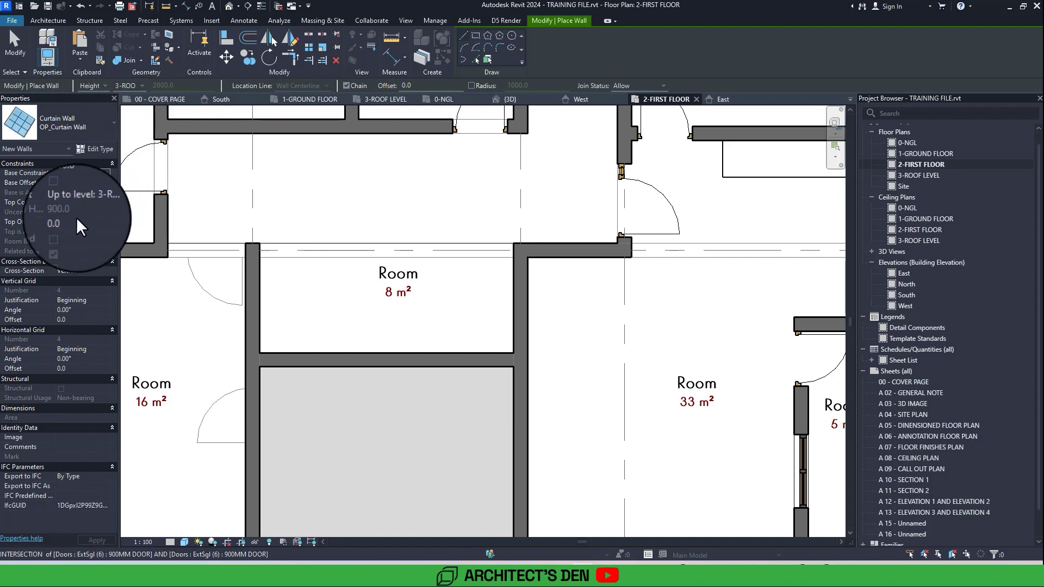
pyautogui.click(76, 221)
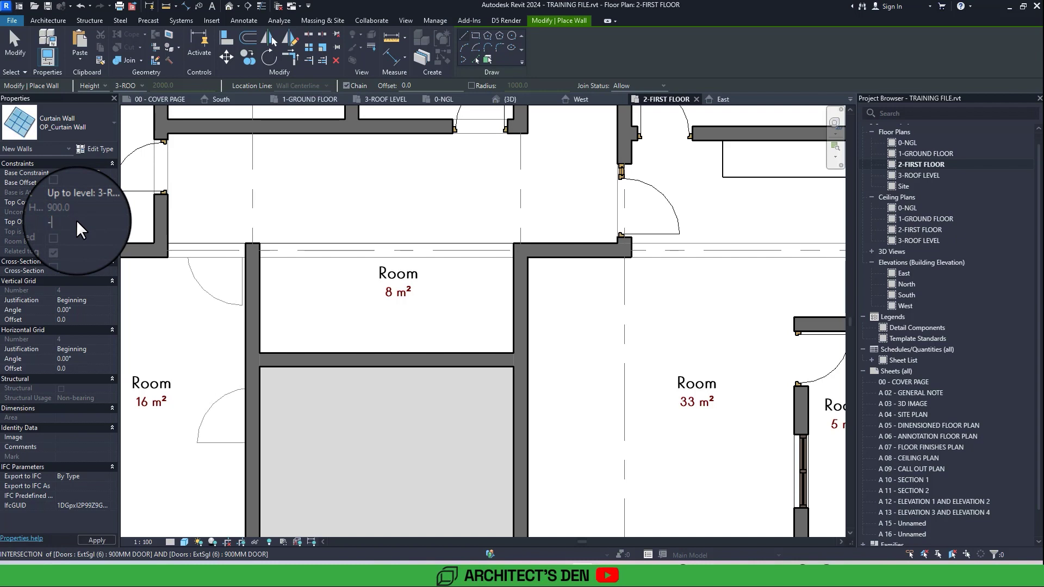
pyautogui.write('-600')
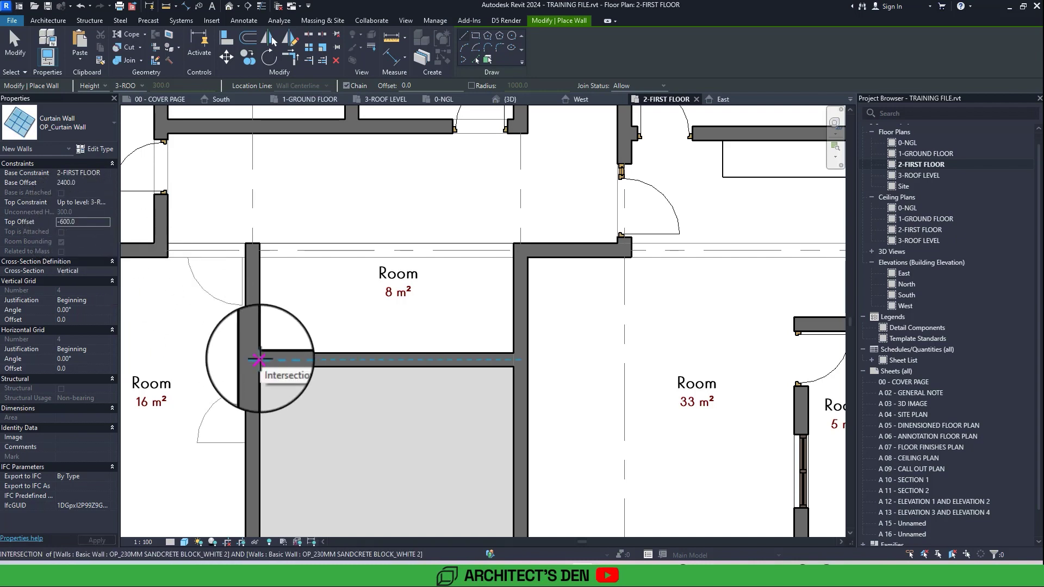
pyautogui.click(258, 360)
pyautogui.click(514, 360)
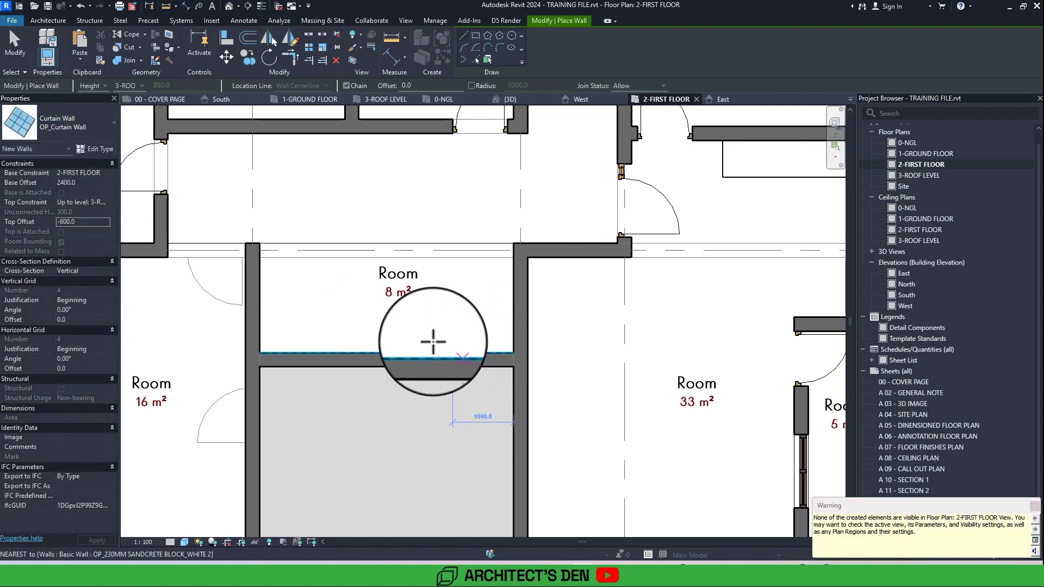
pyautogui.press('Escape')
pyautogui.press('Escape')
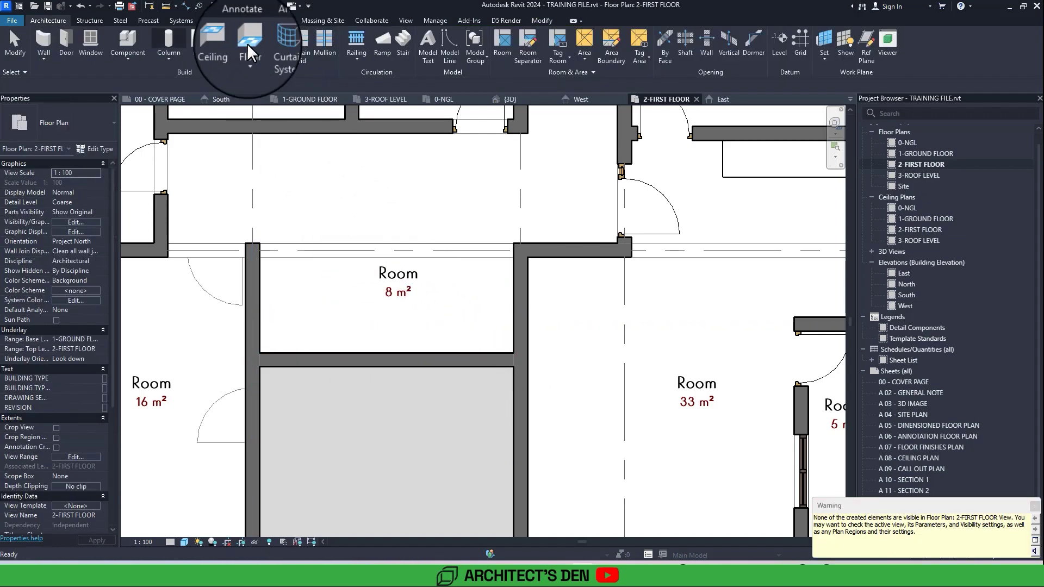
# - In the 3D view, set the new curtain wall's base offset to 150 mm above 2-FIRST FLOOR
pyautogui.click(228, 6)
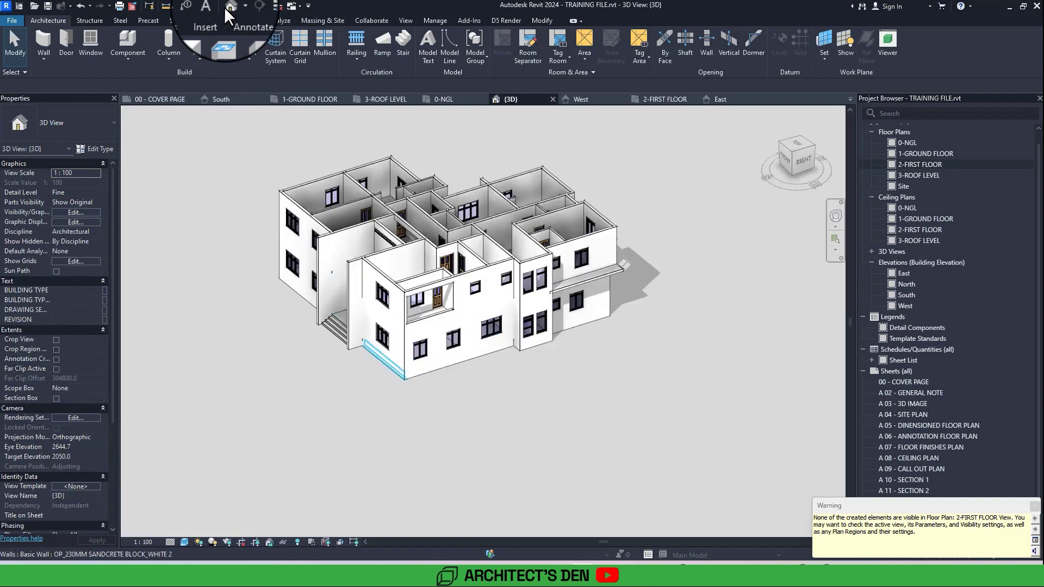
pyautogui.scroll(8, 446, 294)
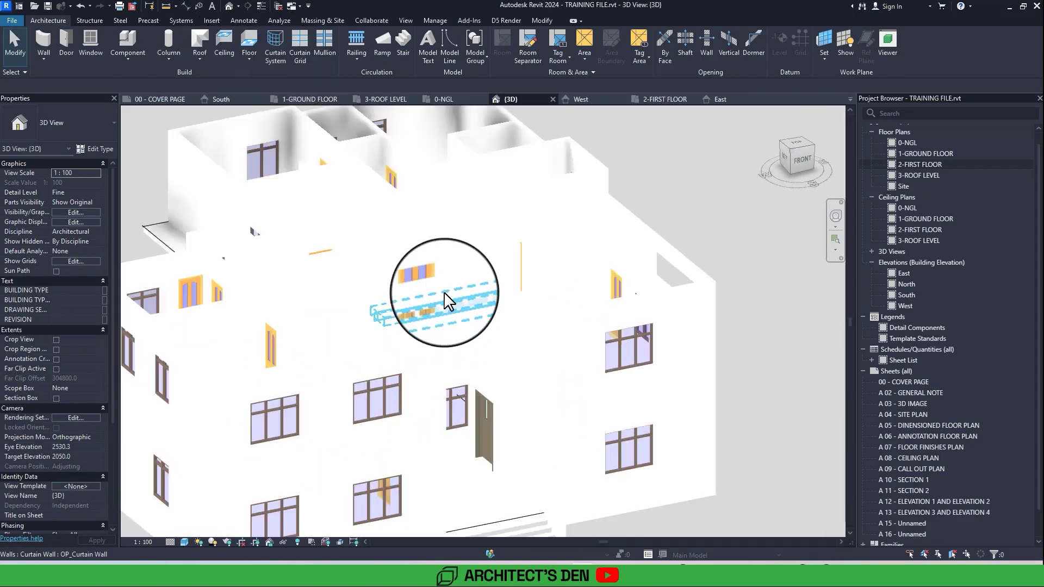
pyautogui.click(448, 298)
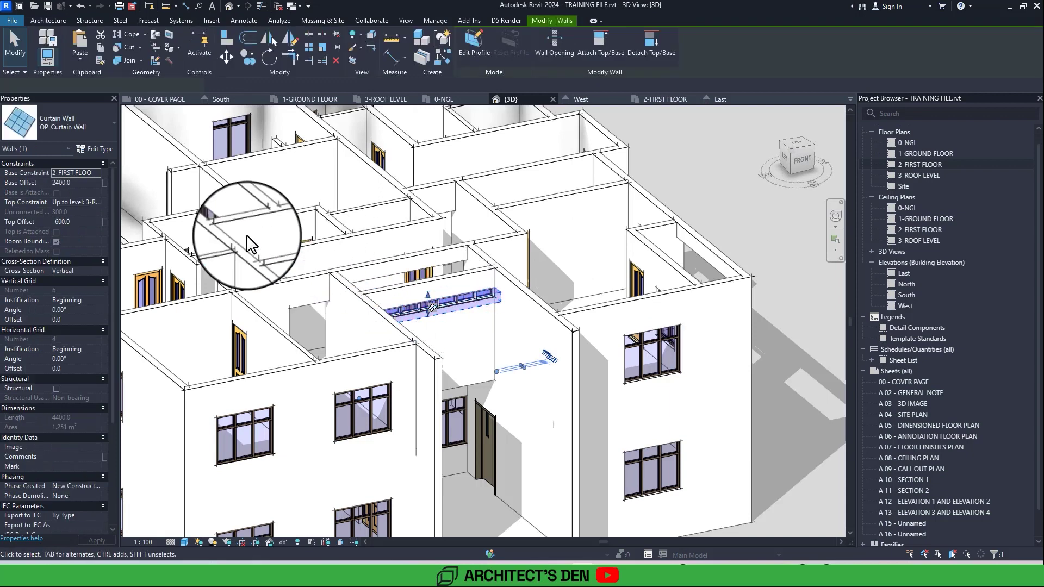
pyautogui.click(76, 181)
pyautogui.write('15')
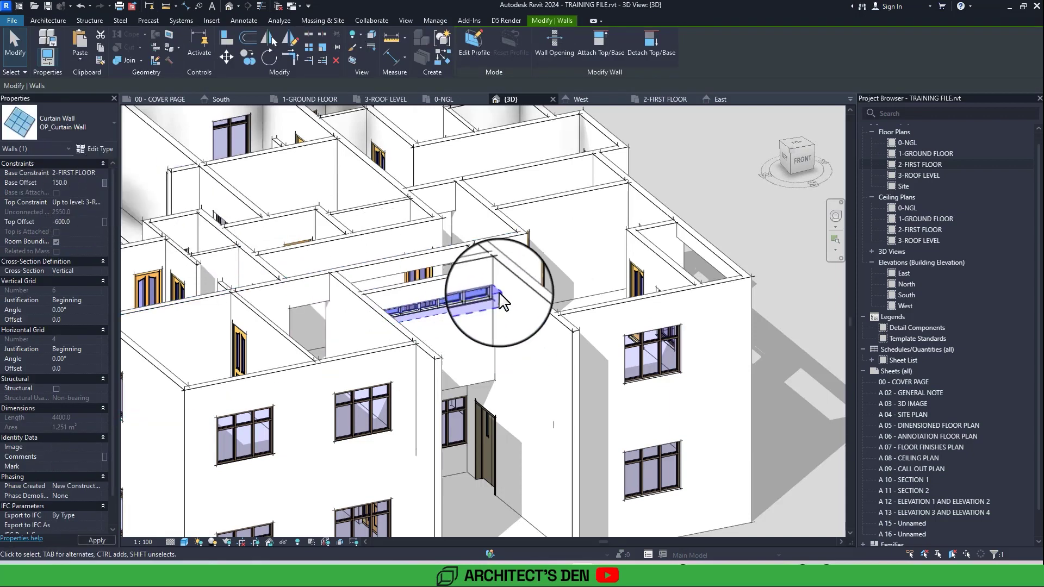
pyautogui.press('Escape')
# - Set the OP_Curtain Wall type's horizontal grid spacing to 2100 mm
pyautogui.scroll(-5, 501, 296)
pyautogui.moveTo(500, 293)
pyautogui.keyDown('shift'); pyautogui.mouseDown(button='middle')
pyautogui.moveTo(478, 286)
pyautogui.moveTo(457, 310)
pyautogui.moveTo(505, 301)
pyautogui.mouseUp(button='middle'); pyautogui.keyUp('shift')
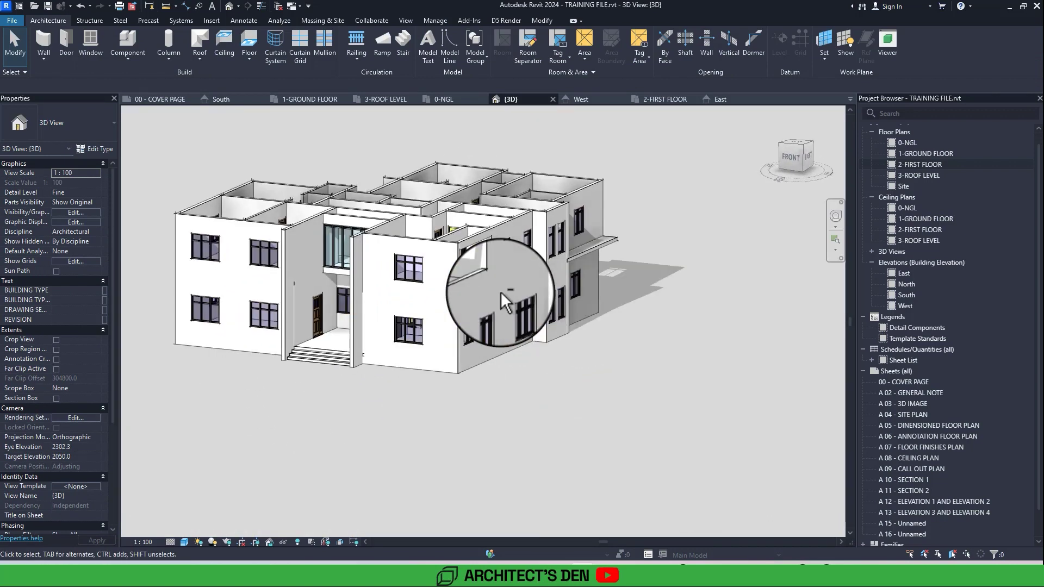
pyautogui.scroll(5, 362, 221)
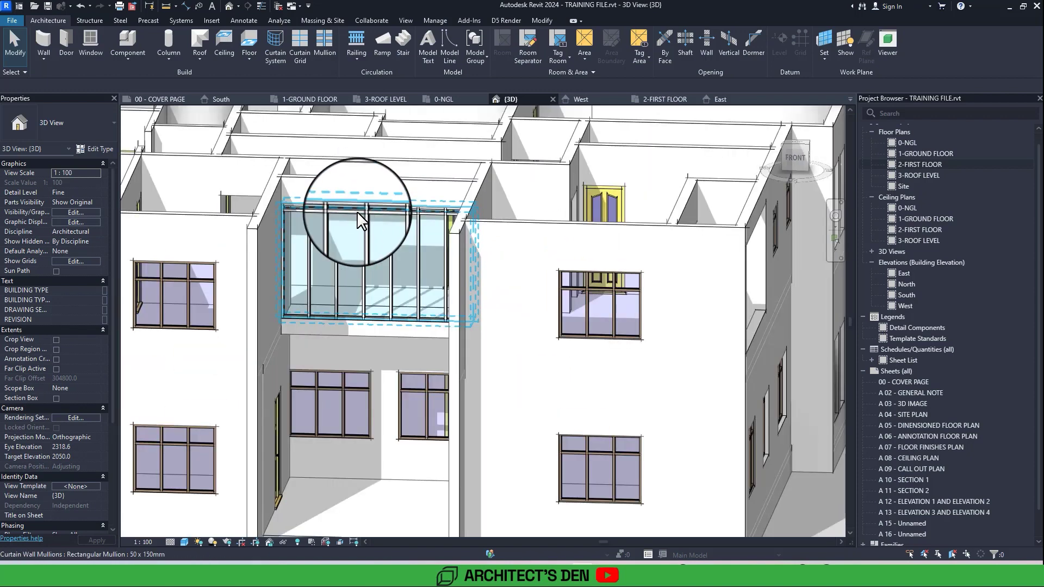
pyautogui.scroll(5, 357, 211)
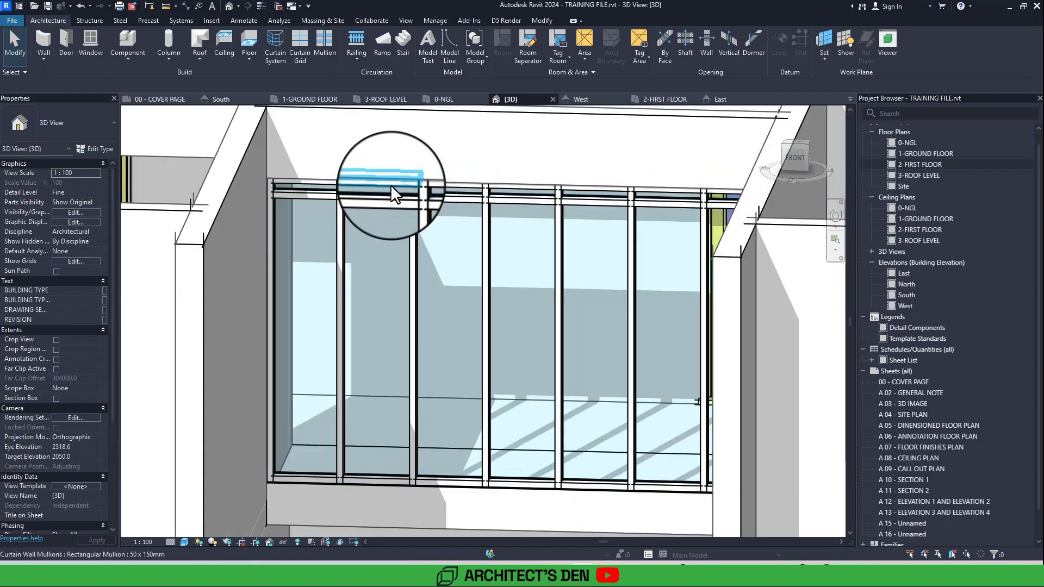
pyautogui.press('Tab')
pyautogui.click(390, 185)
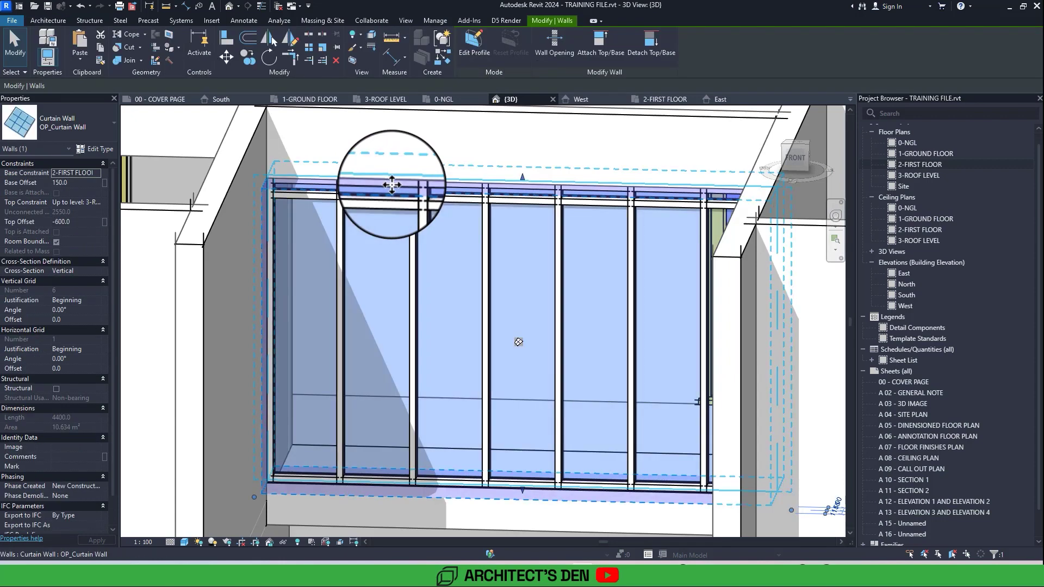
pyautogui.click(96, 148)
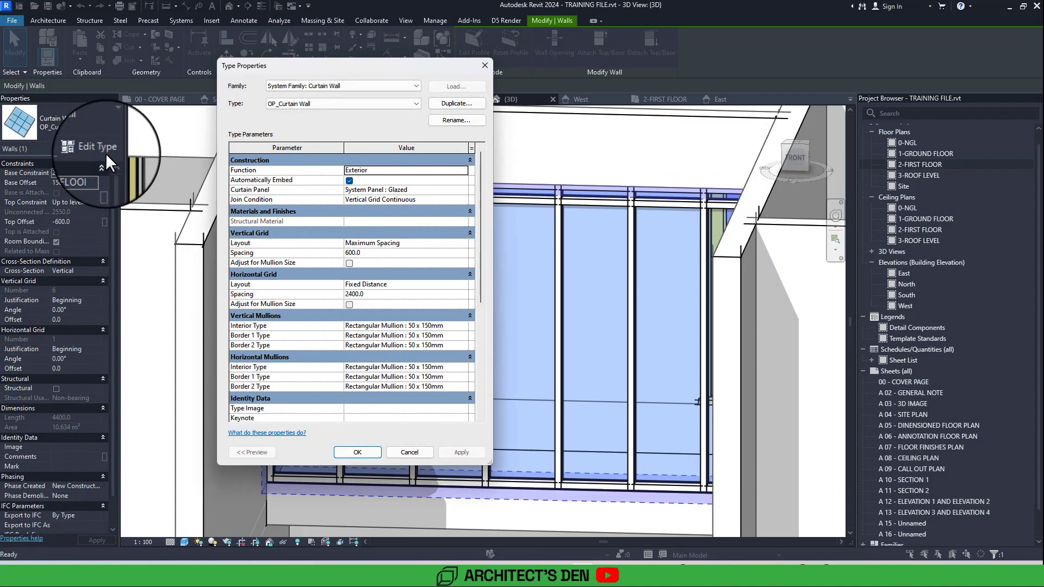
pyautogui.click(373, 294)
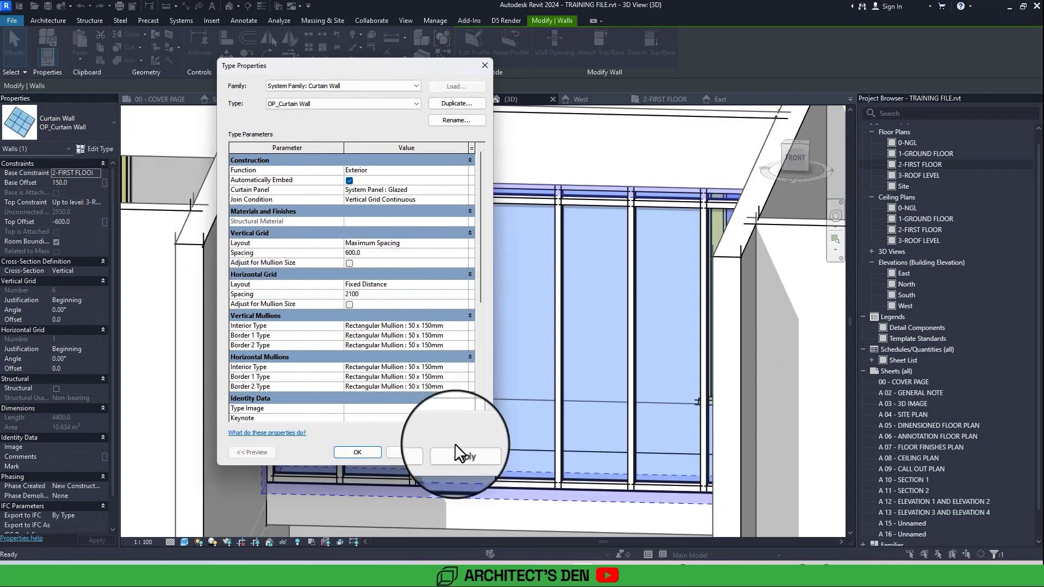
pyautogui.click(460, 452)
pyautogui.click(357, 452)
pyautogui.press('Escape')
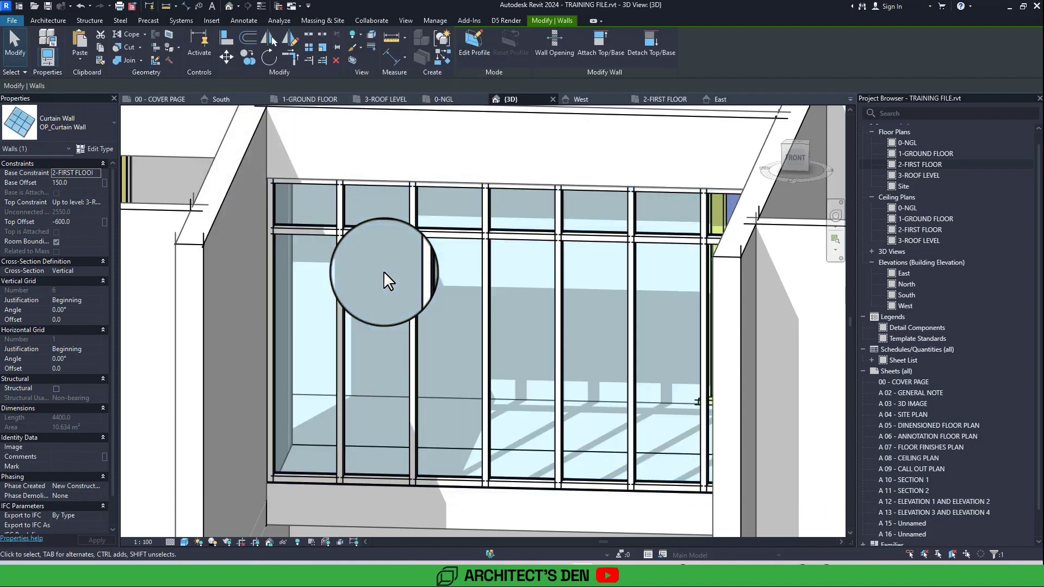
# - Review the curtain wall over the entrance and the whole house from the front and at an angle in 3D
pyautogui.scroll(-5, 383, 271)
pyautogui.scroll(-3, 383, 271)
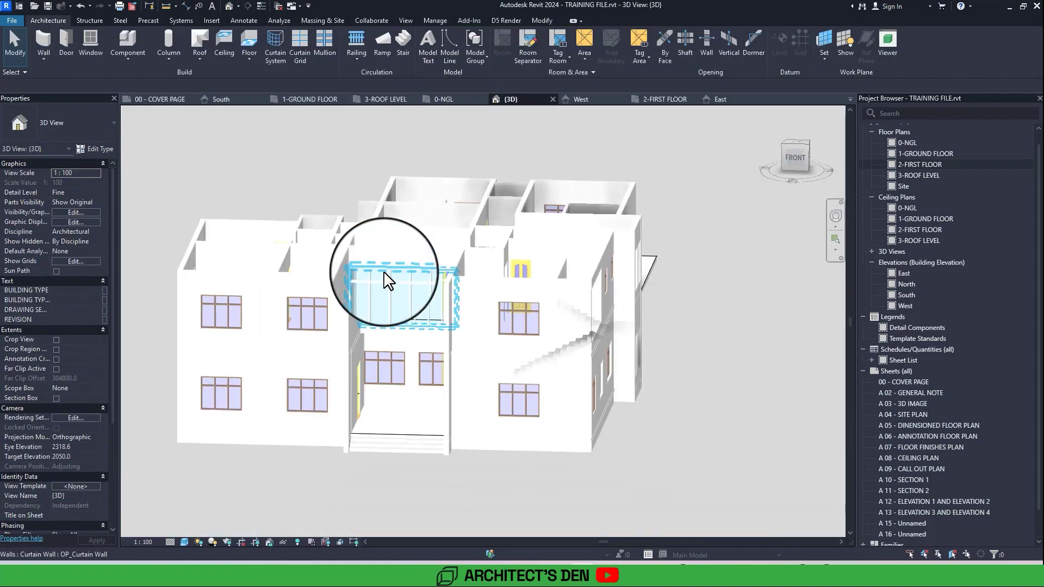
pyautogui.moveTo(384, 270)
pyautogui.keyDown('shift'); pyautogui.mouseDown(button='middle')
pyautogui.moveTo(400, 288)
pyautogui.moveTo(387, 282)
pyautogui.mouseUp(button='middle'); pyautogui.keyUp('shift')
pyautogui.click(798, 163)
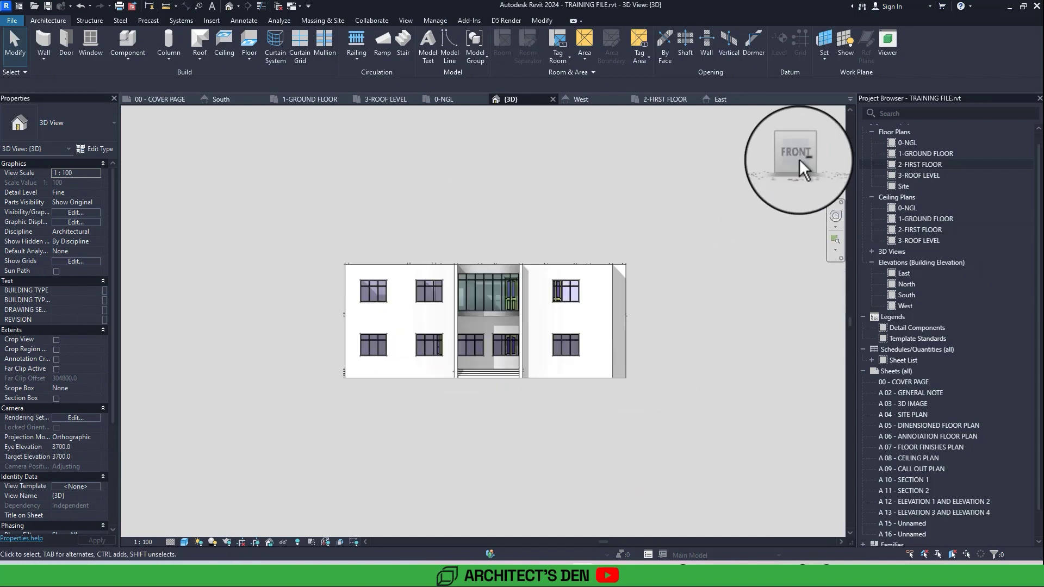
pyautogui.moveTo(799, 161); pyautogui.dragTo(796, 185)
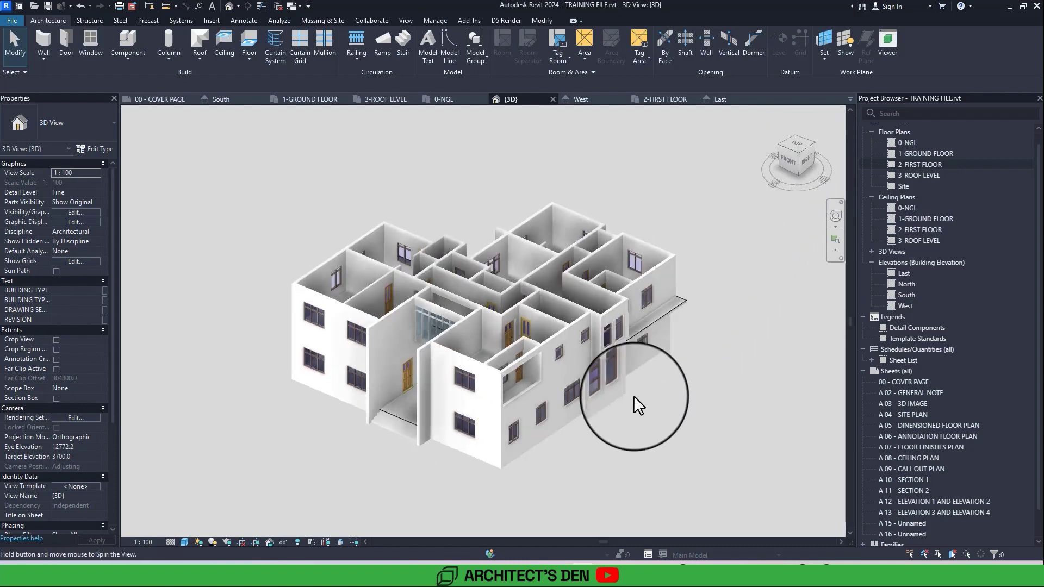
pyautogui.keyDown('shift'); pyautogui.moveTo(639, 405); pyautogui.dragTo(600, 457, button='middle'); pyautogui.keyUp('shift')
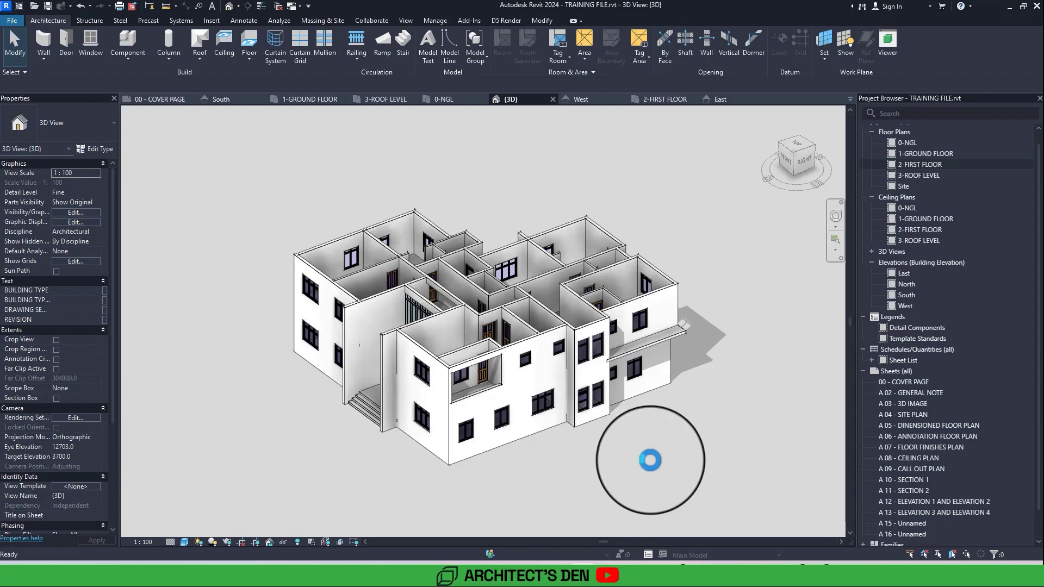
# - Switch to the browser and look over the Library Revit page for the family of doors and windows
pyautogui.click(677, 575)
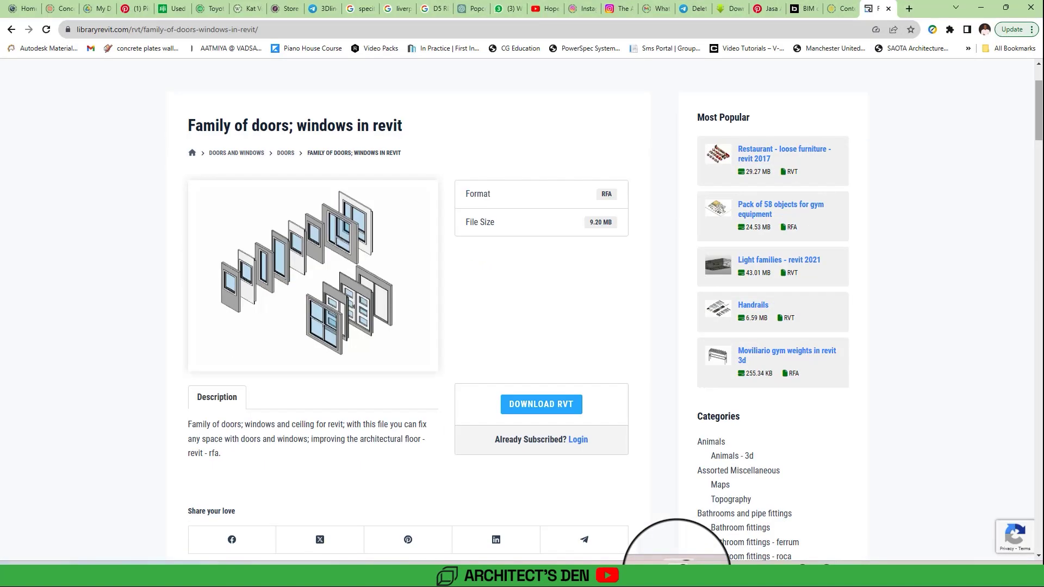
pyautogui.scroll(2, 677, 571)
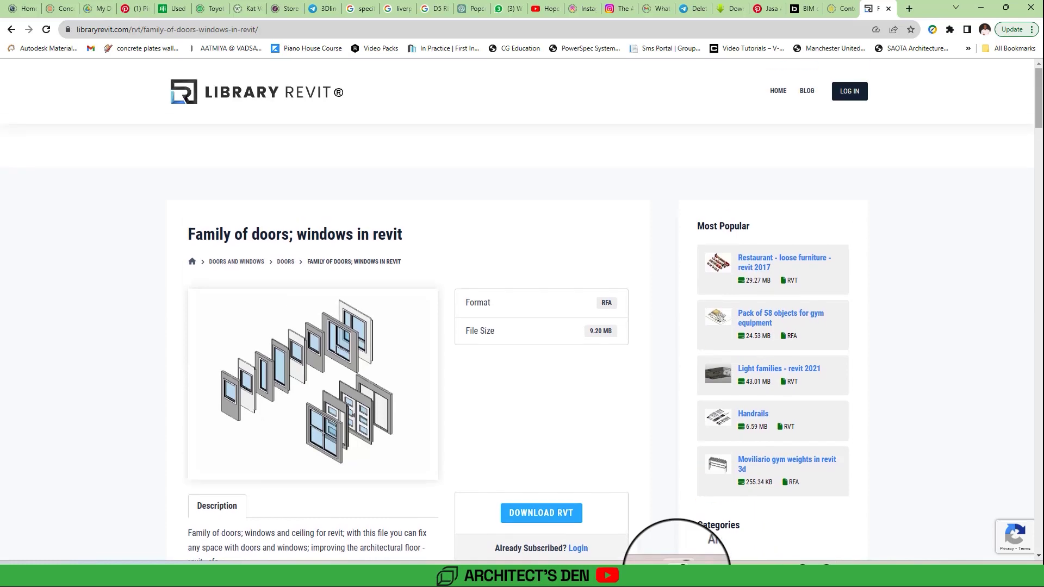
pyautogui.scroll(-2, 406, 333)
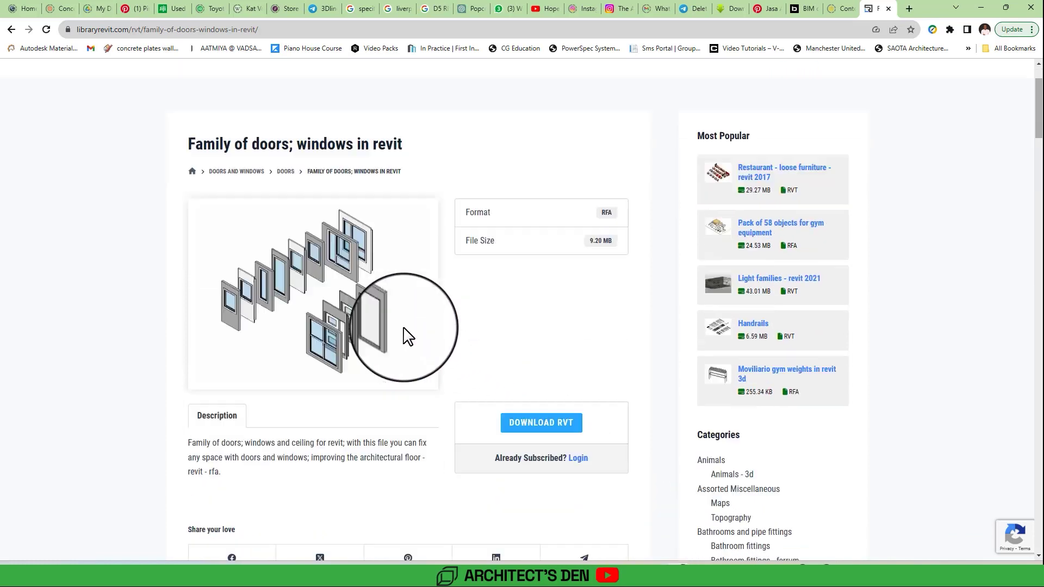
pyautogui.scroll(-3, 407, 329)
pyautogui.scroll(4, 381, 304)
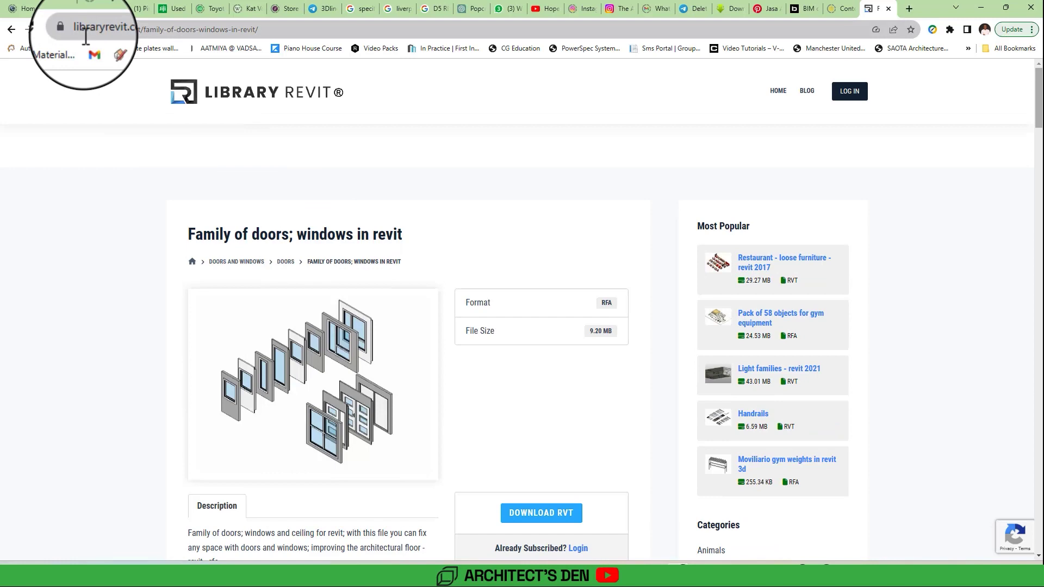
# - Browse the Revit Windows catalogue on BIMobject and check the Marvin Elevate casement narrow frame page
pyautogui.click(803, 8)
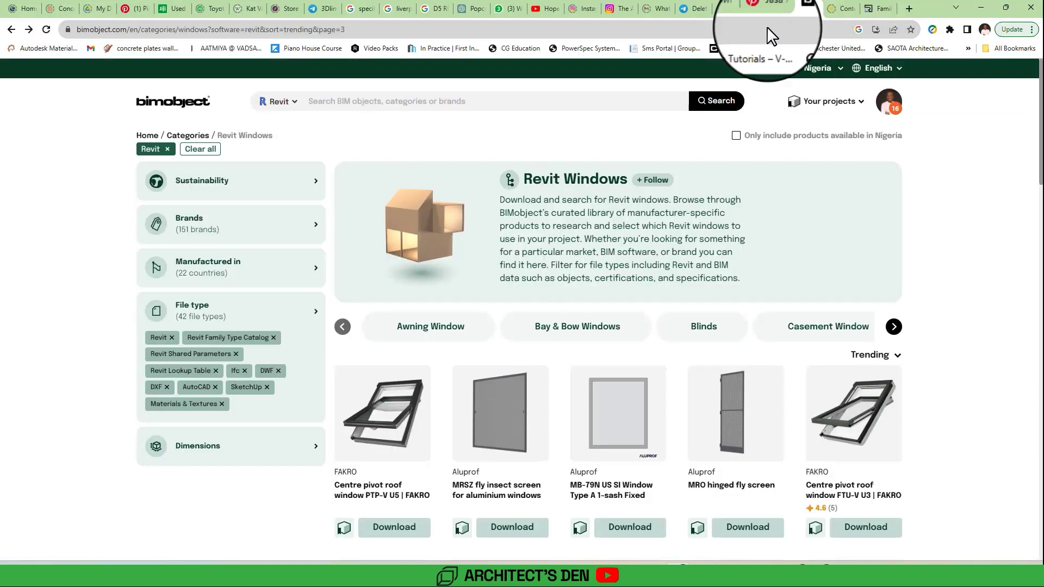
pyautogui.scroll(-10, 426, 191)
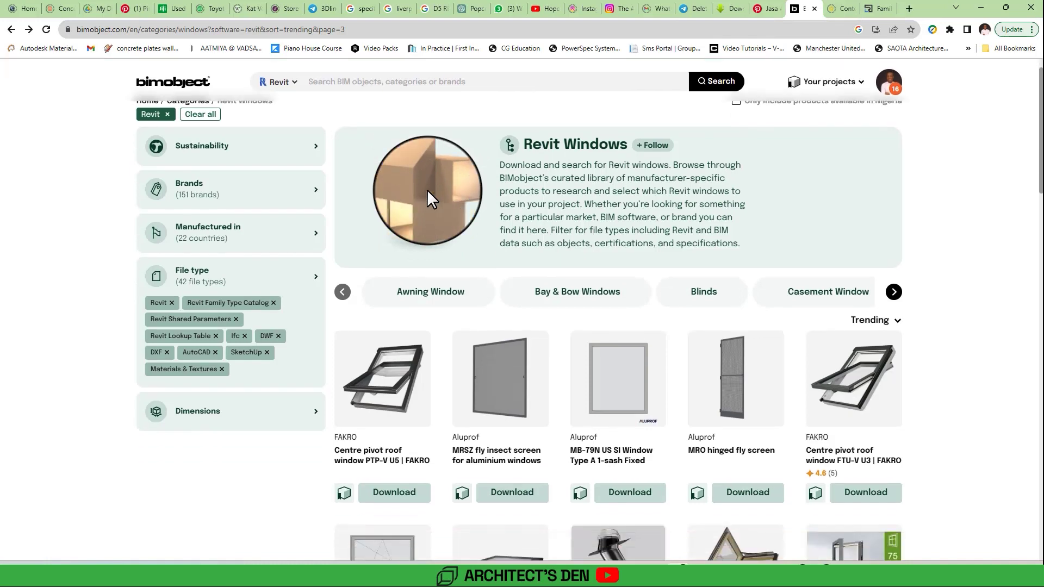
pyautogui.scroll(-5, 430, 198)
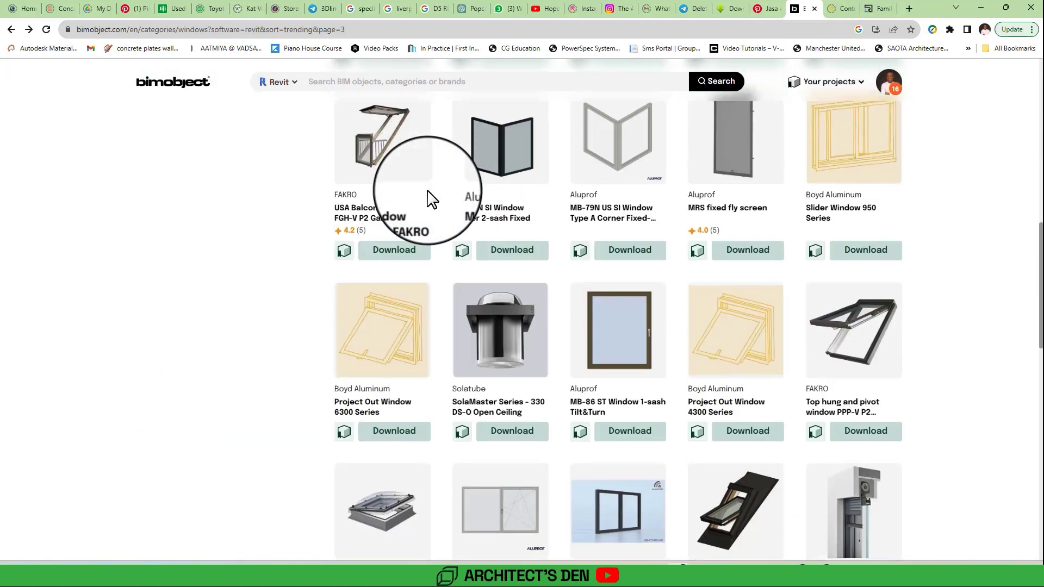
pyautogui.scroll(-3, 582, 327)
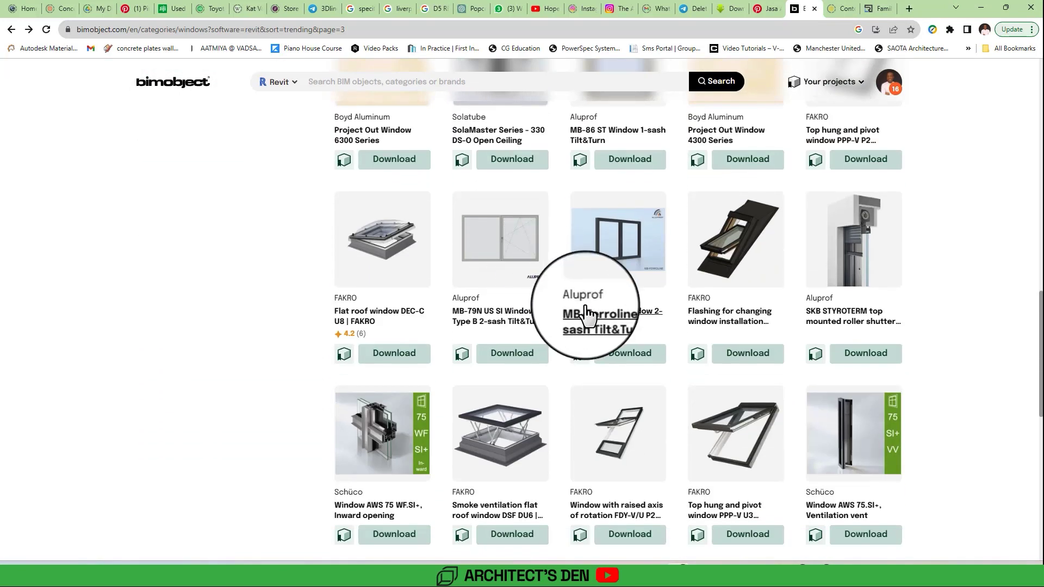
pyautogui.scroll(-4, 592, 320)
pyautogui.scroll(-4, 593, 318)
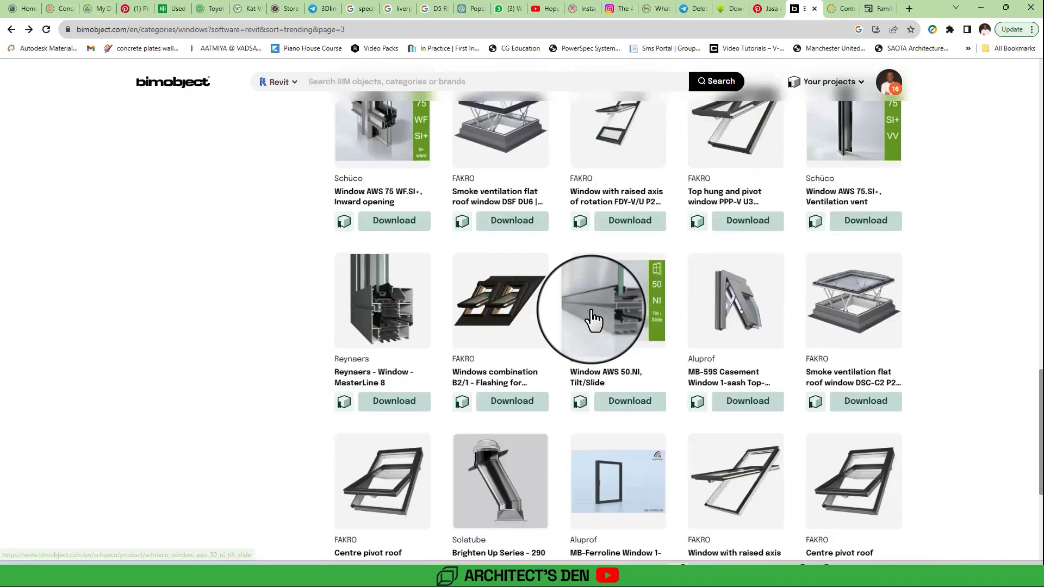
pyautogui.scroll(20, 595, 318)
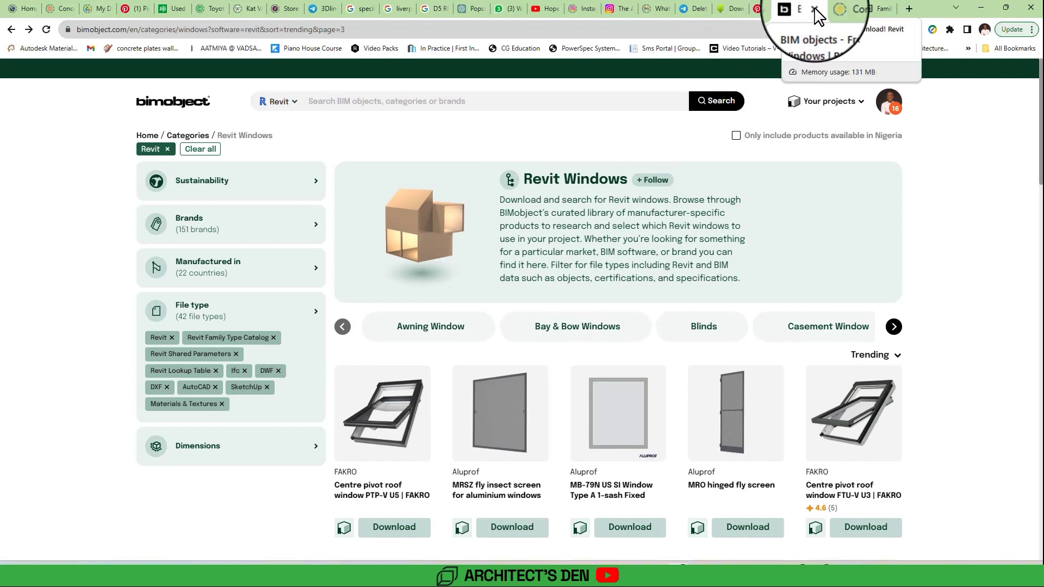
pyautogui.click(842, 11)
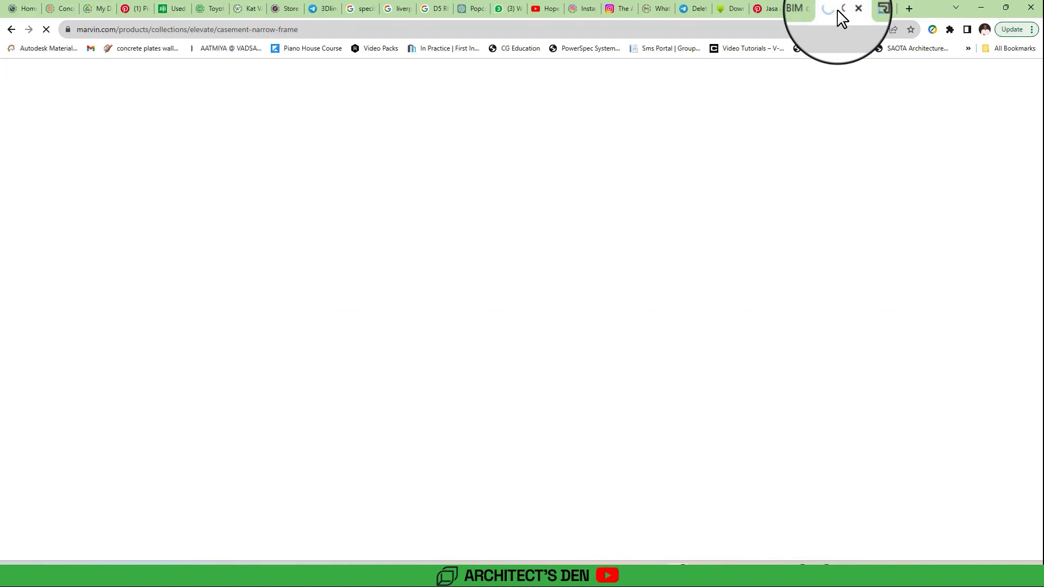
pyautogui.click(804, 8)
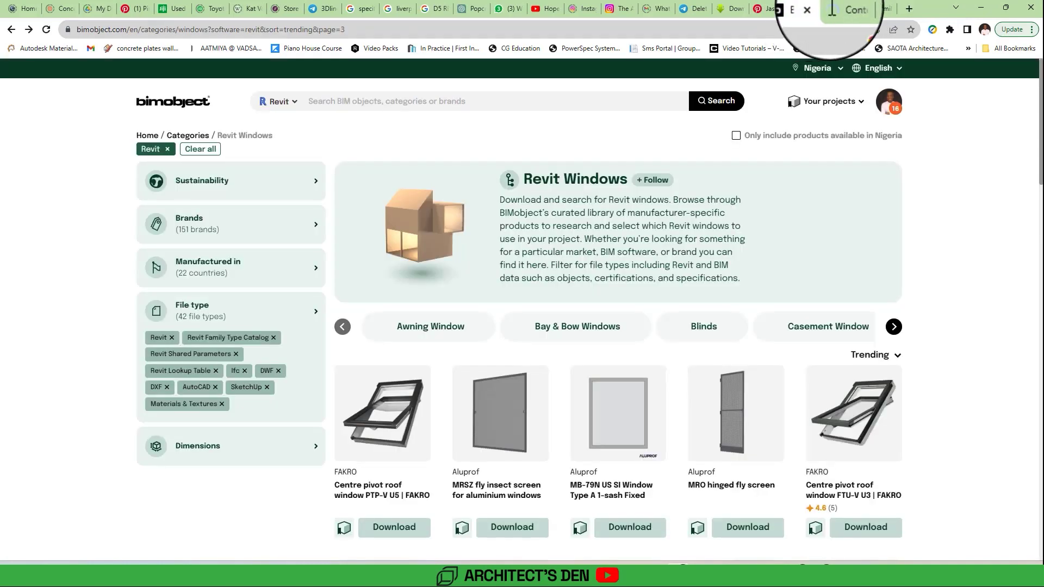
# - Look through the related door and window families on Library Revit, and return to Revit
pyautogui.click(886, 12)
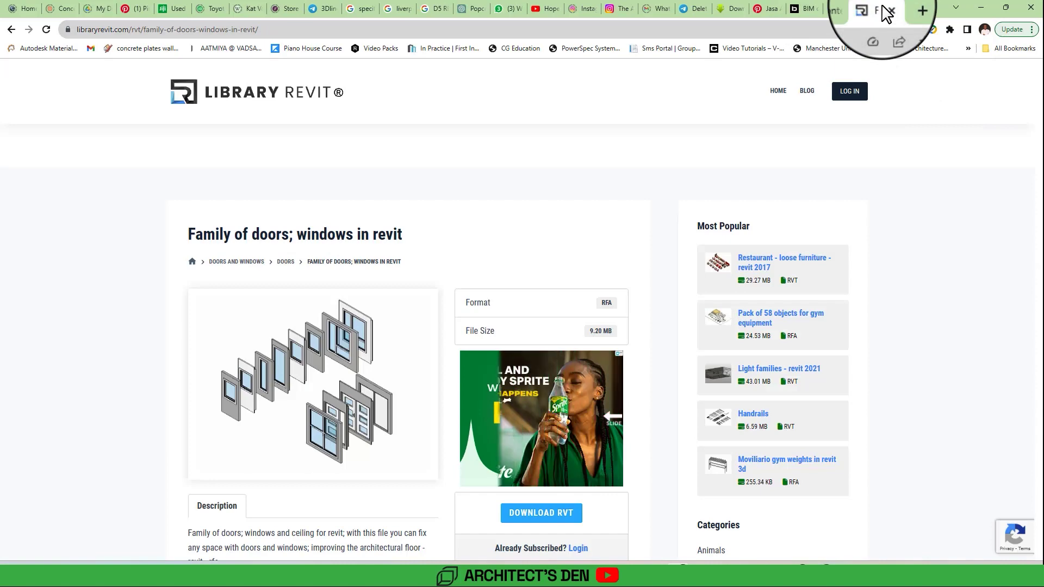
pyautogui.scroll(-2, 714, 280)
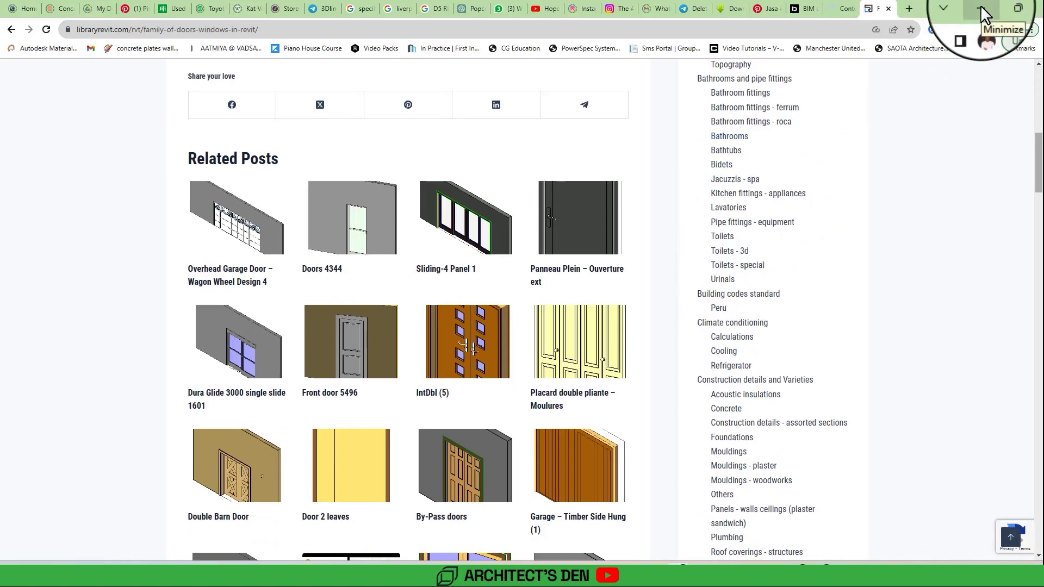
pyautogui.click(982, 7)
# - Review the South elevation's facade against the 1-GROUND FLOOR and 2-FIRST FLOOR plans
pyautogui.moveTo(704, 269); pyautogui.dragTo(684, 269, button='middle')
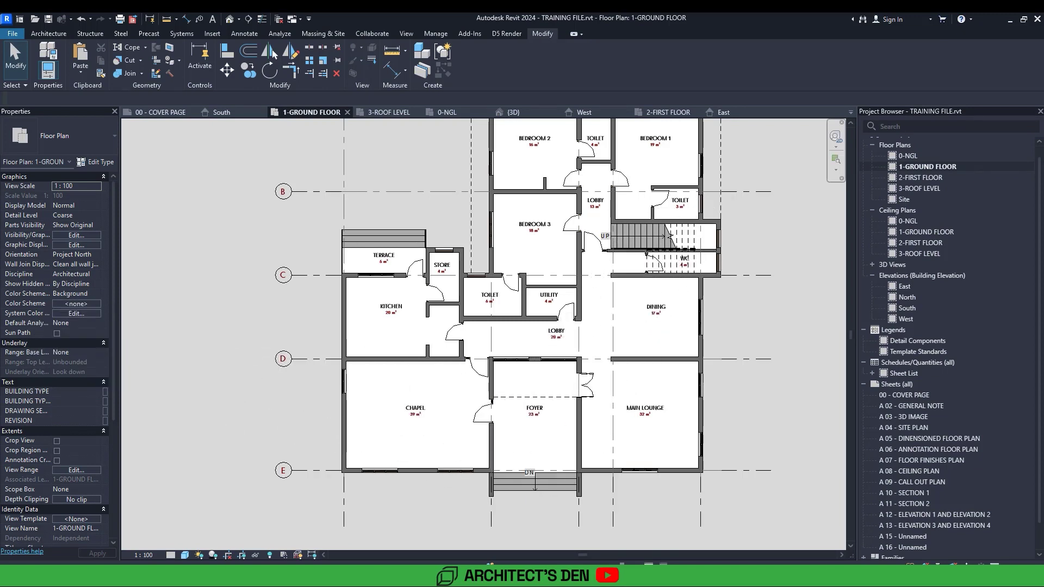
pyautogui.doubleClick(907, 311)
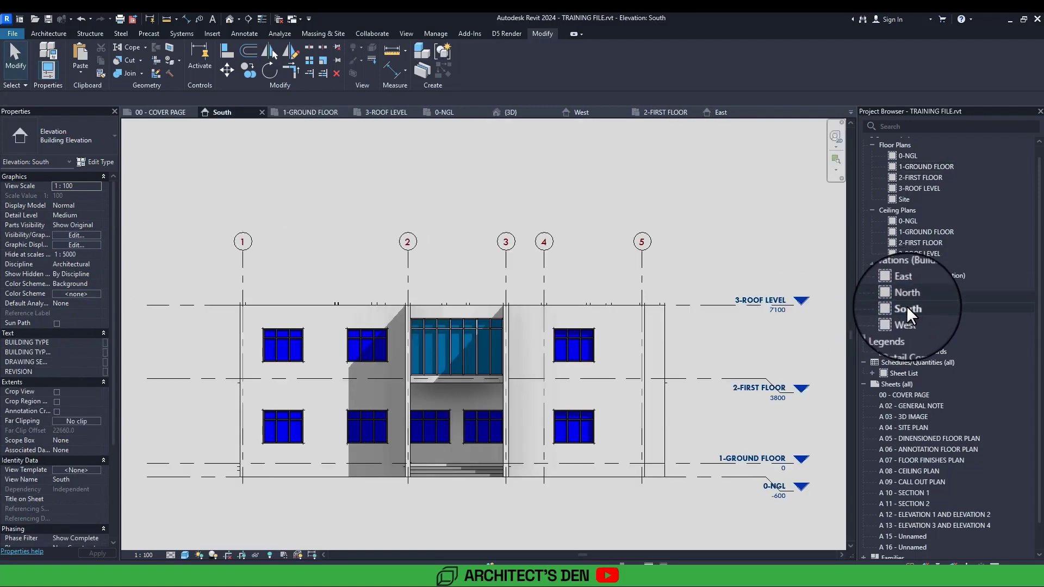
pyautogui.moveTo(620, 254); pyautogui.dragTo(602, 249, button='middle')
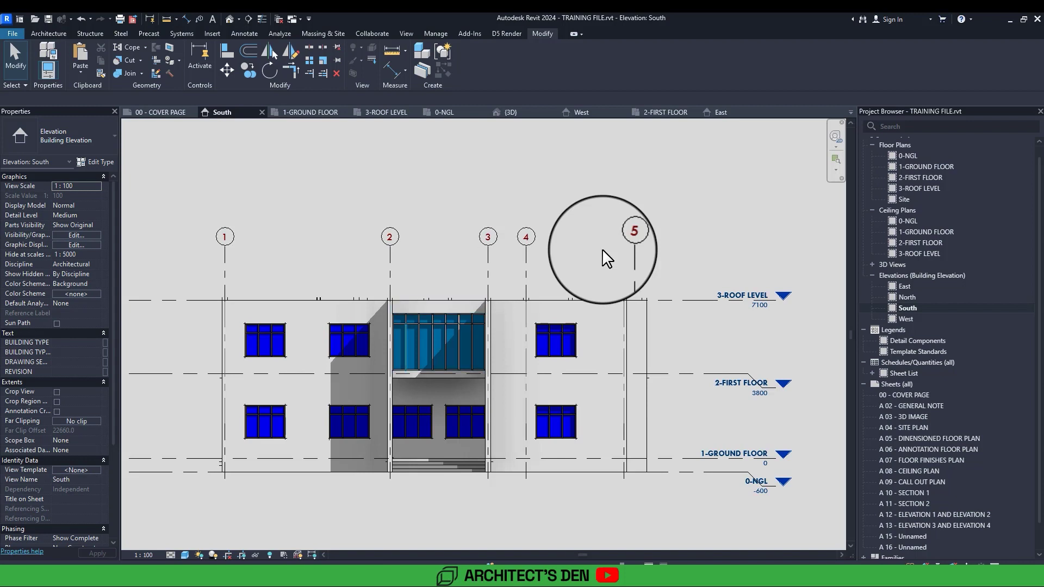
pyautogui.moveTo(297, 287); pyautogui.dragTo(348, 283, button='middle')
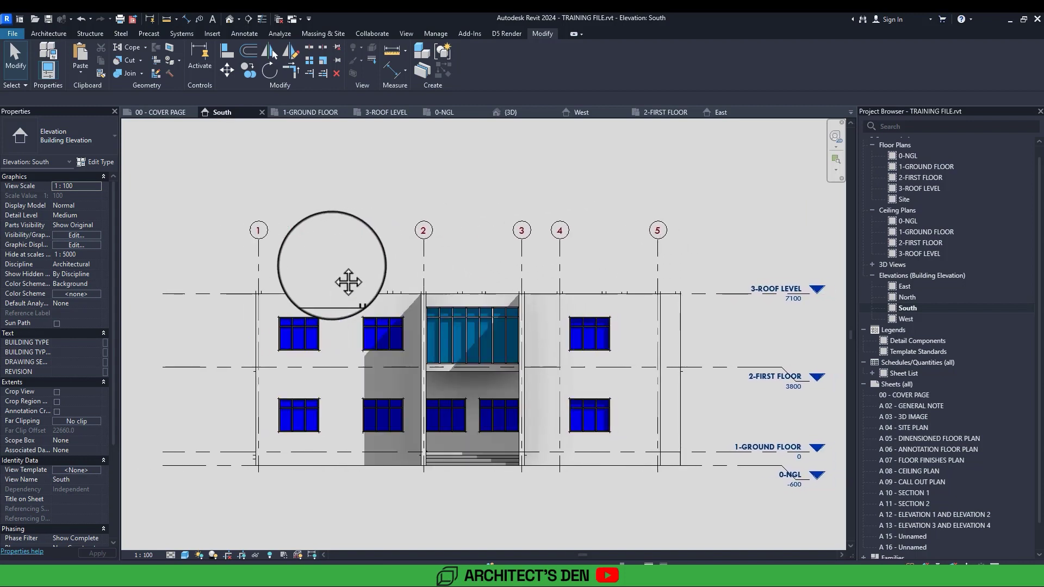
pyautogui.click(919, 168)
pyautogui.doubleClick(919, 169)
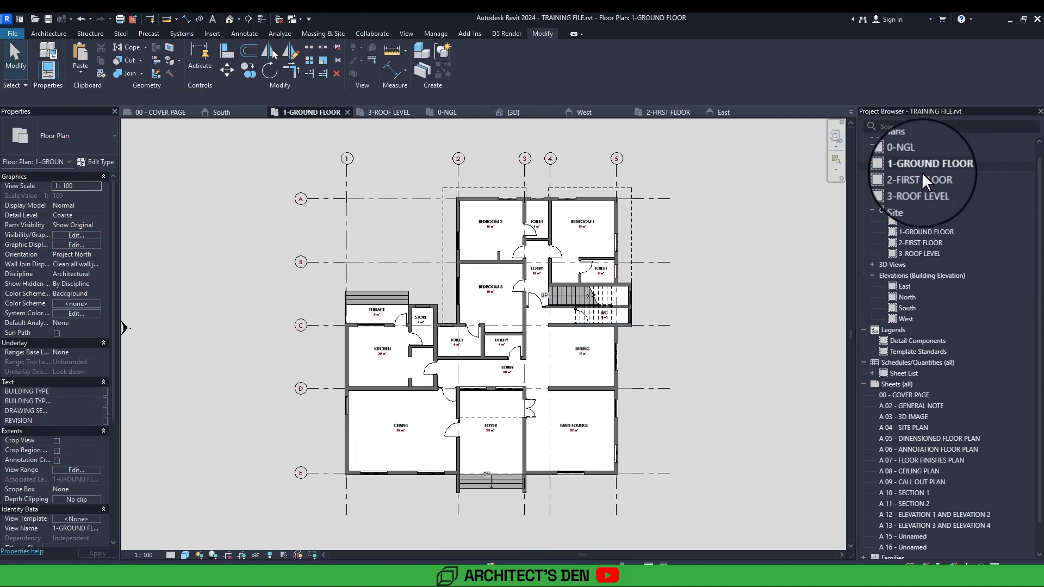
pyautogui.doubleClick(935, 180)
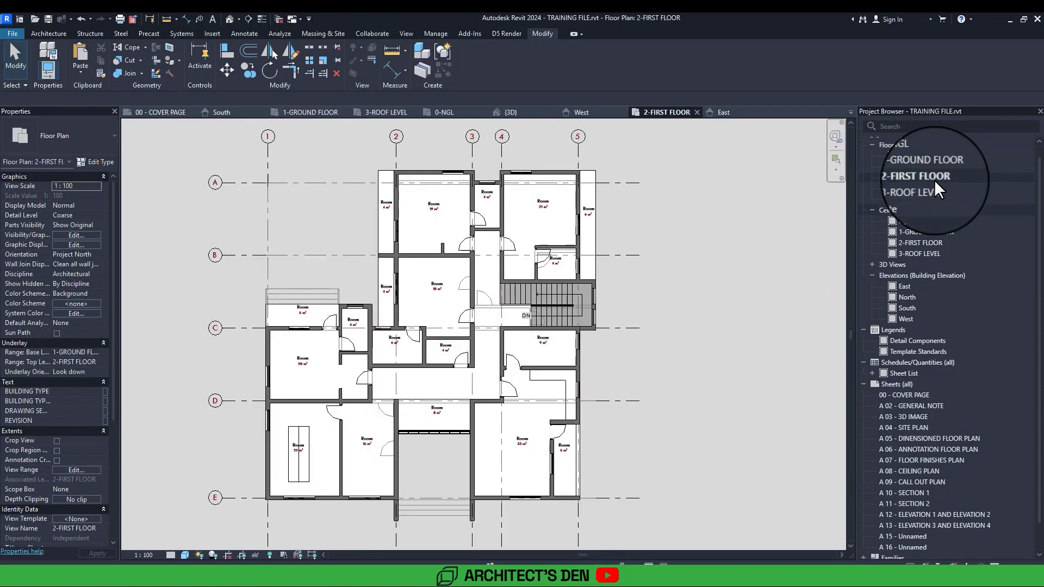
# - In the South elevation, shorten the 3-ROOF LEVEL line and its aligned level lines toward the building on the grid 1 side
pyautogui.doubleClick(905, 309)
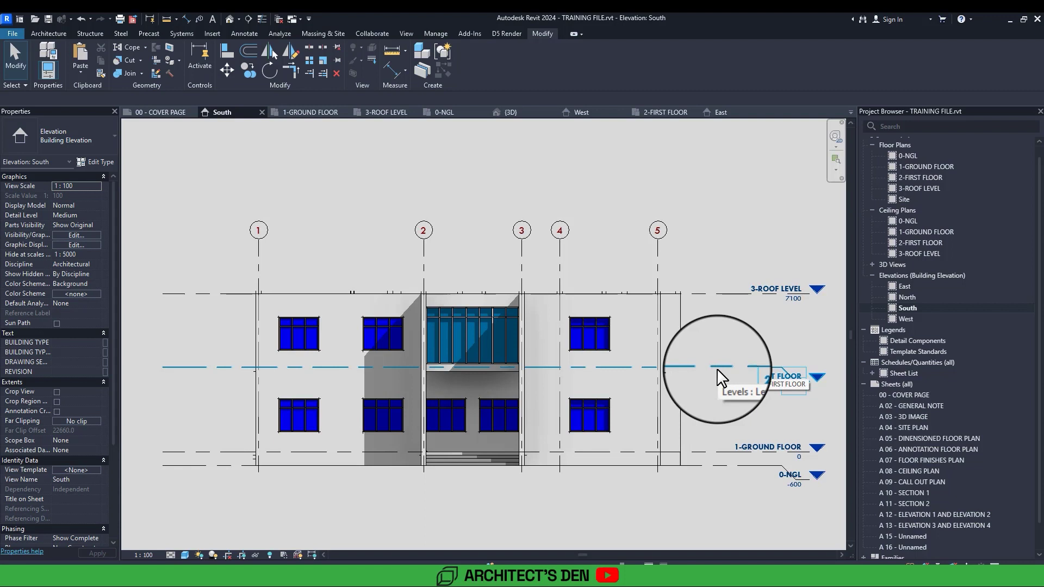
pyautogui.click(179, 296)
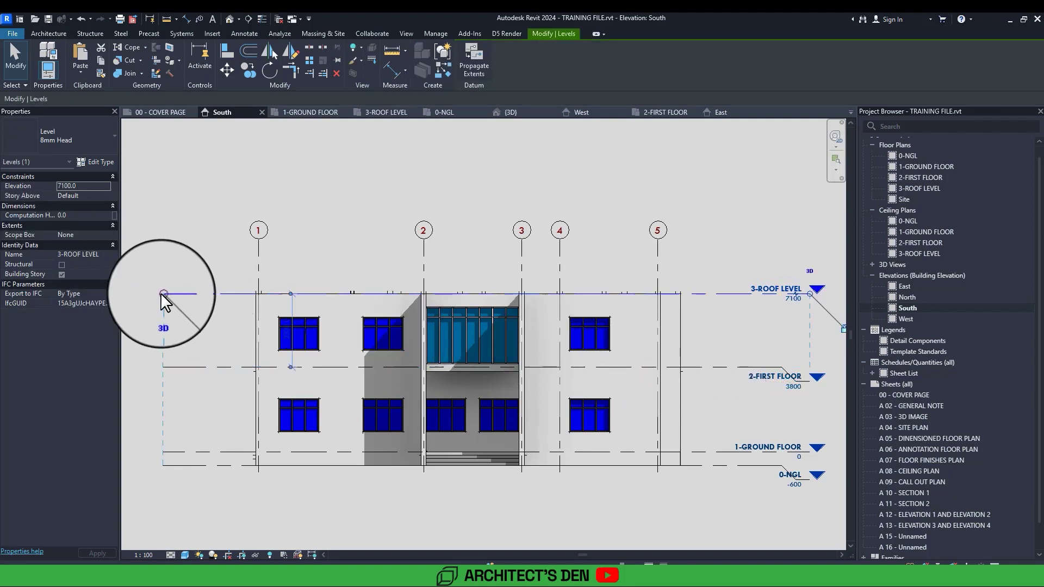
pyautogui.moveTo(193, 293); pyautogui.dragTo(193, 294)
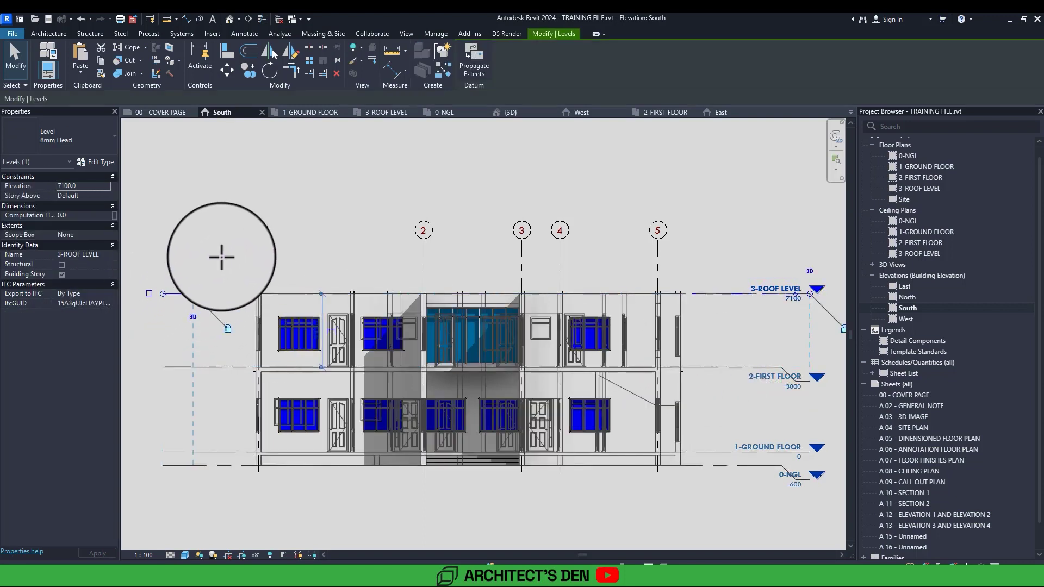
pyautogui.click(224, 233)
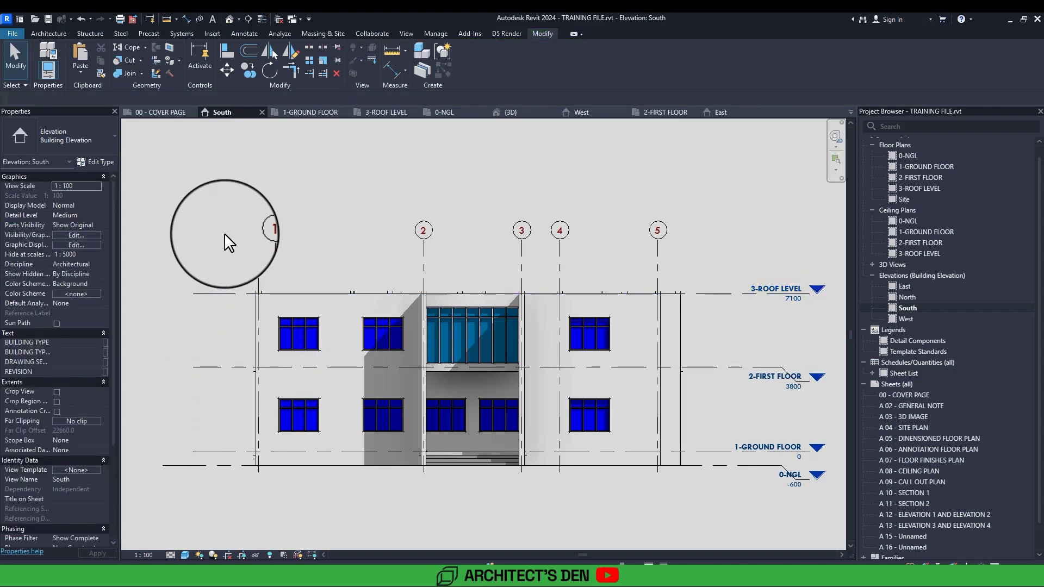
# - Extend the upper ends of grids 1 to 5 farther above 3-ROOF LEVEL in the South elevation
pyautogui.click(259, 250)
pyautogui.moveTo(258, 244); pyautogui.dragTo(259, 204)
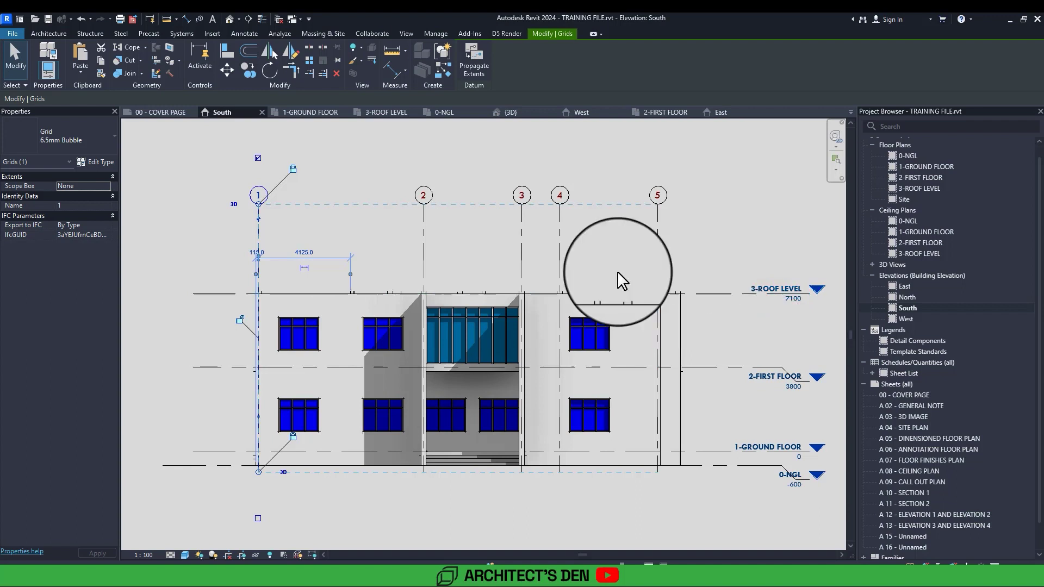
pyautogui.click(485, 246)
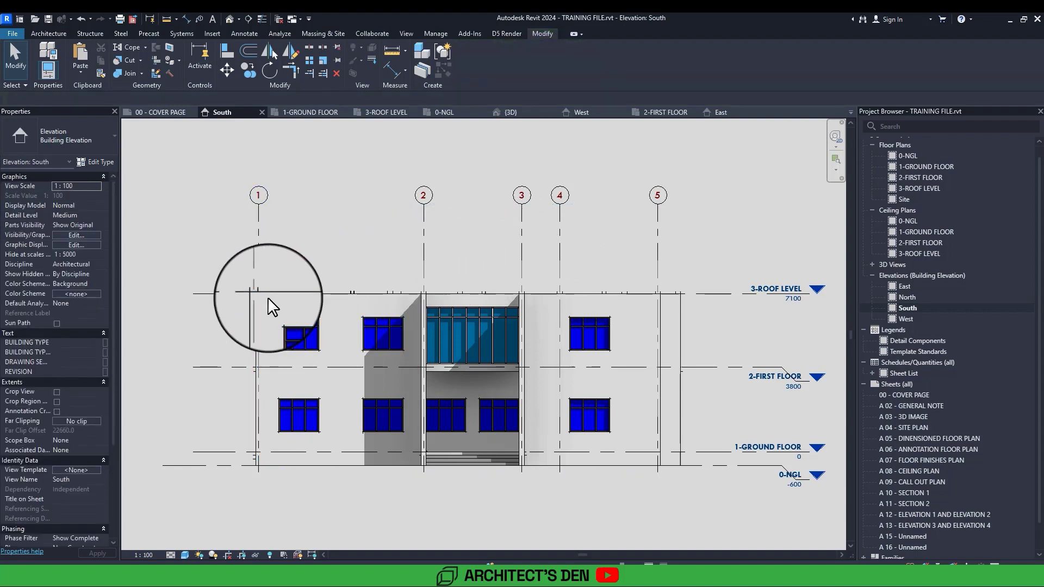
pyautogui.scroll(5, 267, 297)
pyautogui.scroll(-2, 303, 292)
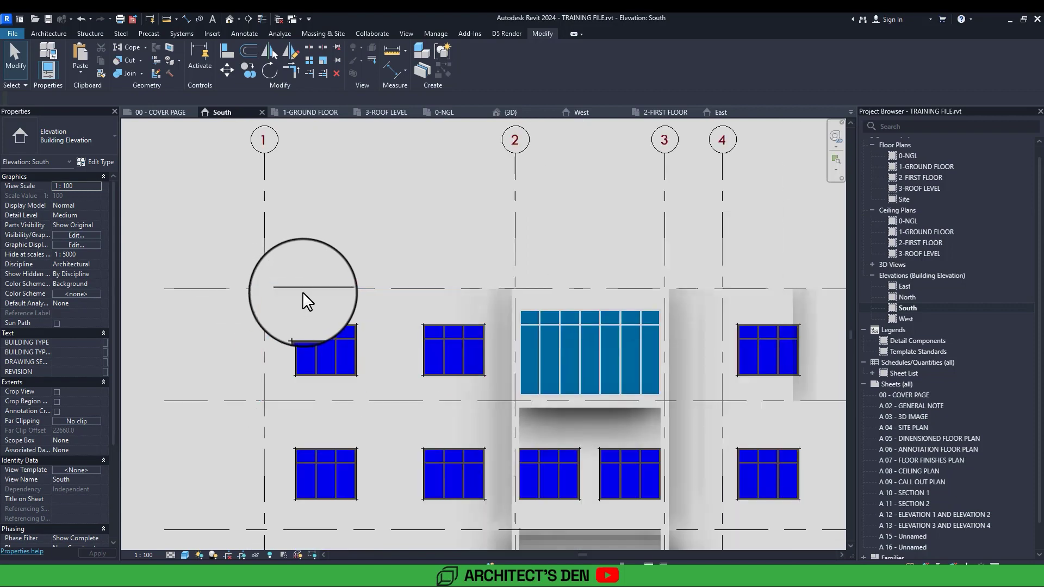
pyautogui.moveTo(353, 258); pyautogui.dragTo(308, 292, button='middle')
pyautogui.scroll(-4, 310, 298)
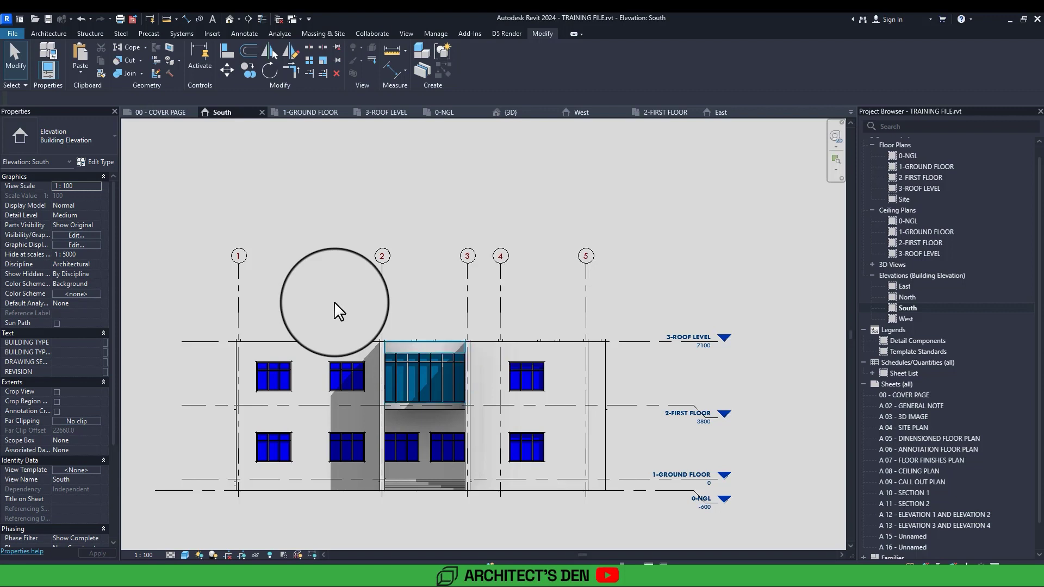
# - Switch to Pinterest and browse classical facade pins for front elevation references, opening the V2 Architects, twin-arch and Hayatsinspirations designs
pyautogui.click(194, 488)
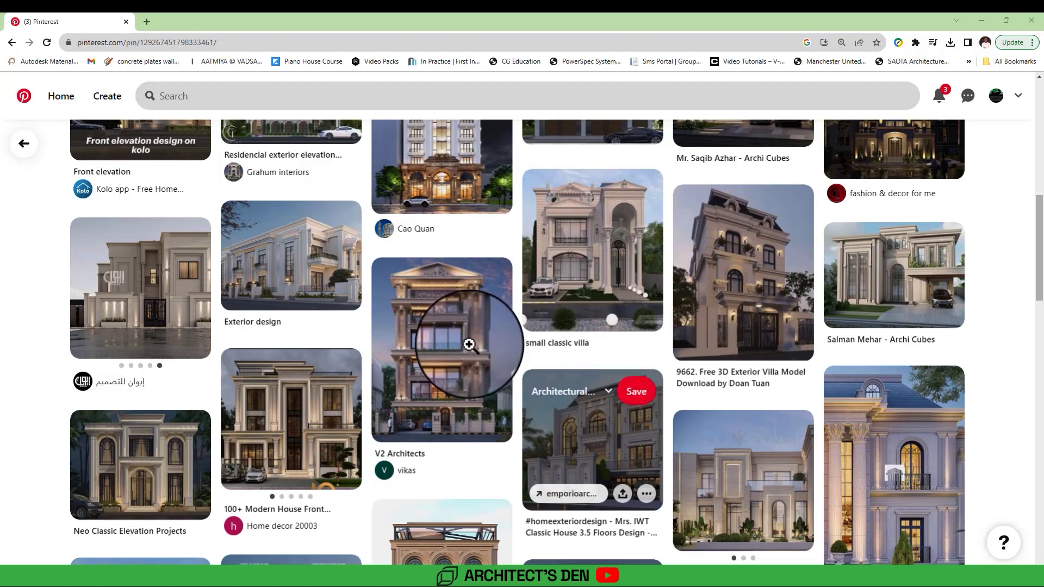
pyautogui.click(436, 337)
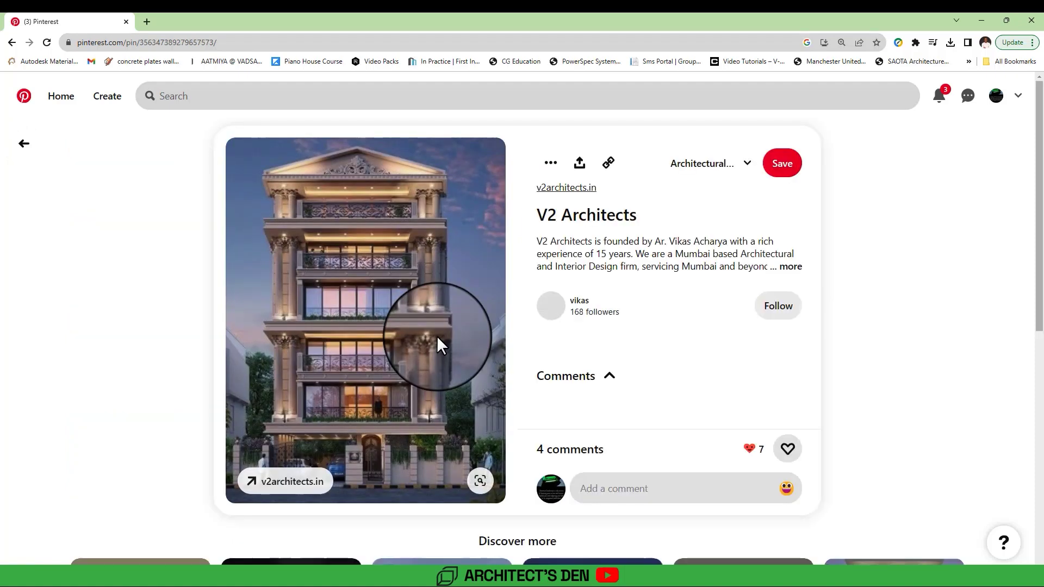
pyautogui.scroll(-5, 518, 386)
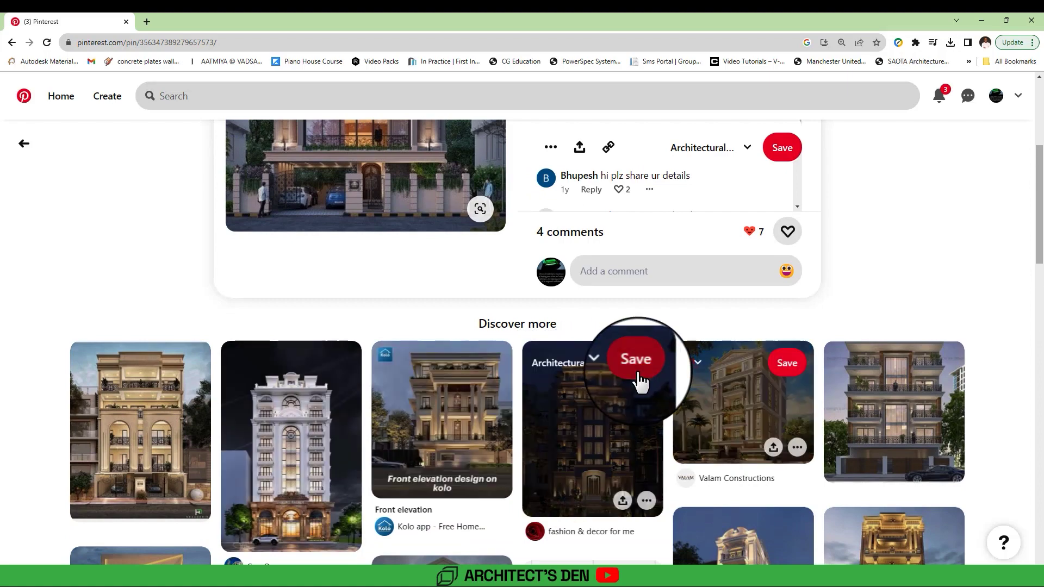
pyautogui.scroll(-3, 639, 381)
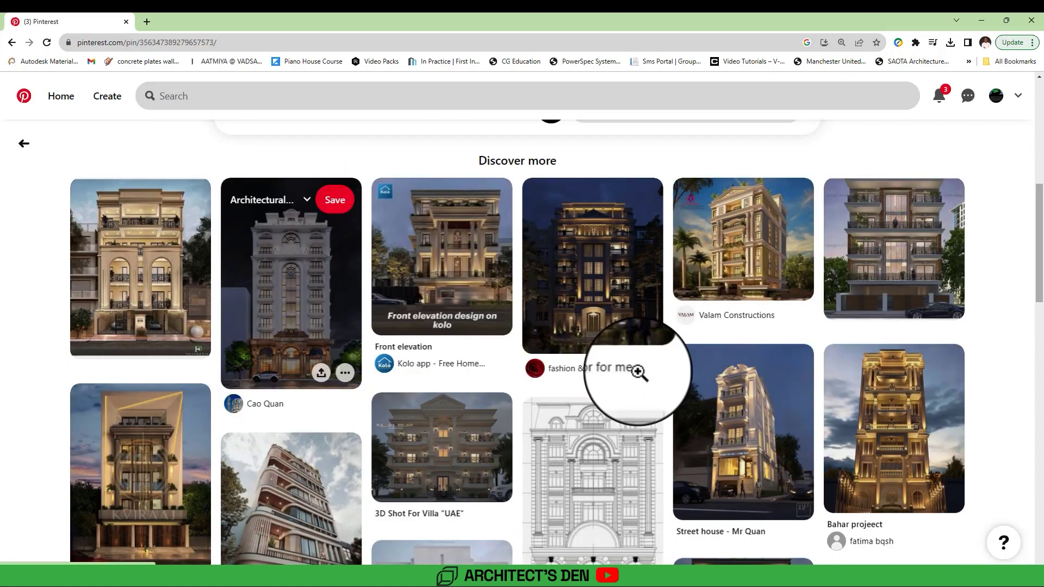
pyautogui.click(122, 270)
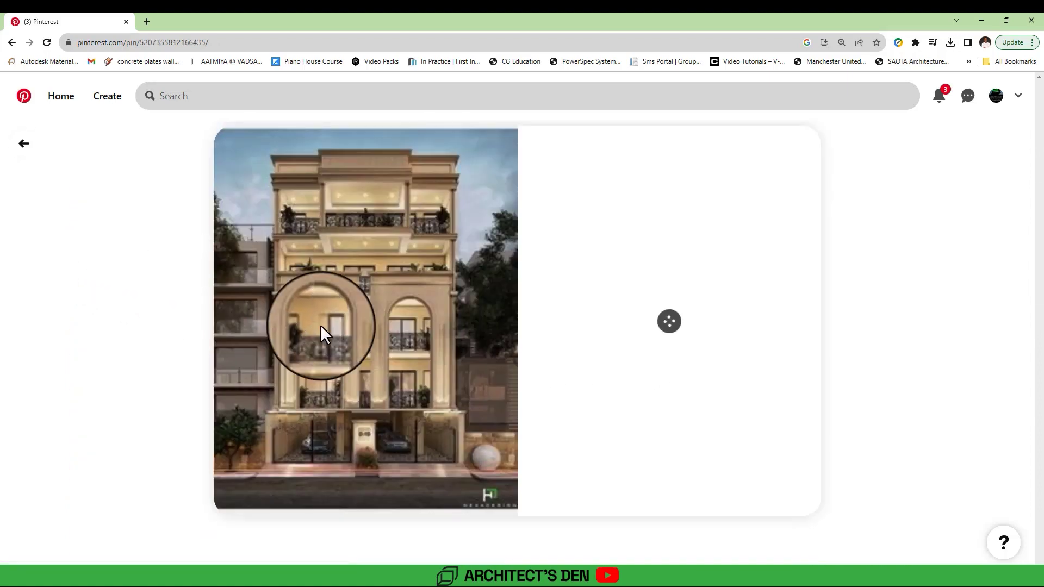
pyautogui.scroll(-1, 371, 346)
pyautogui.scroll(-8, 371, 338)
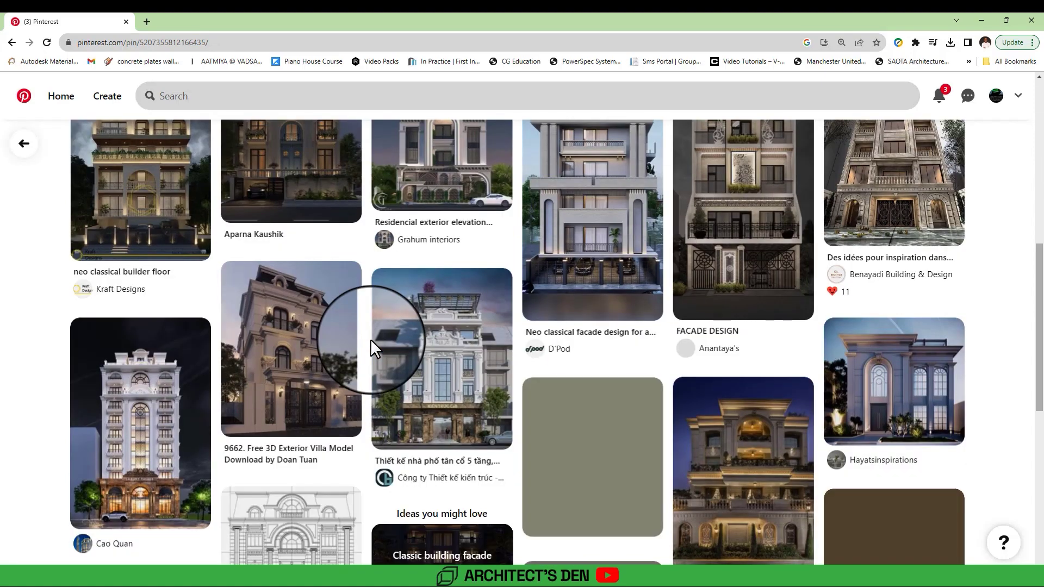
pyautogui.click(922, 402)
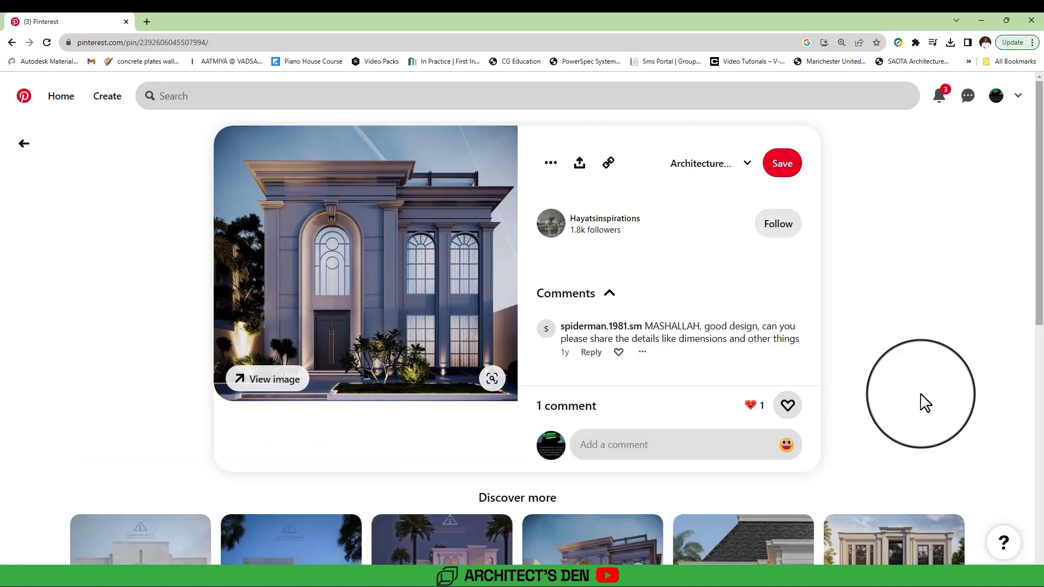
# - Browse more classical villa pins on Pinterest, opening the 2019-Apartments House and Projects-Villa-TMQ designs and looking through their related pins
pyautogui.scroll(-5, 349, 299)
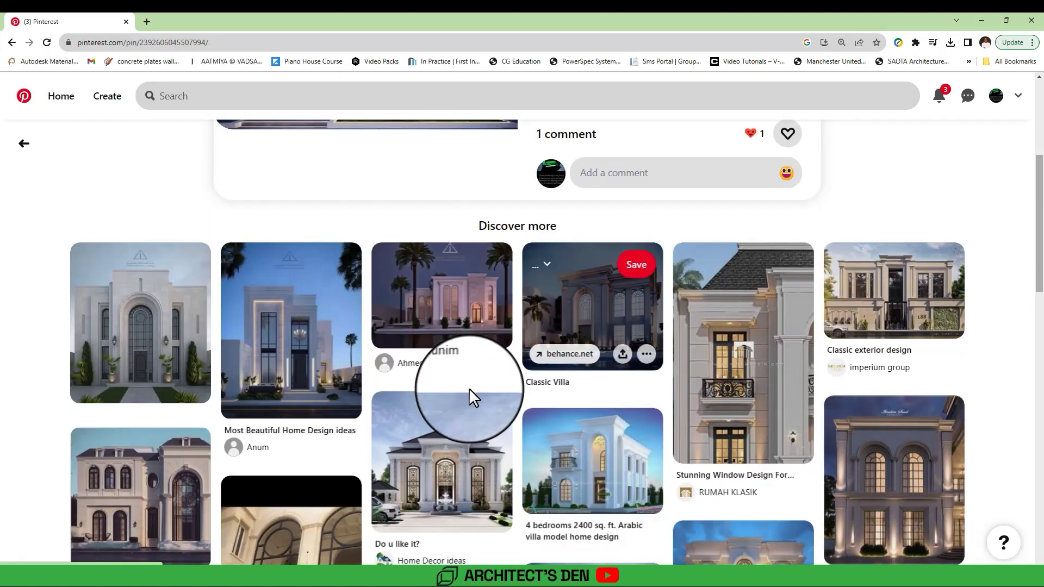
pyautogui.scroll(-1, 470, 389)
pyautogui.scroll(-2, 469, 388)
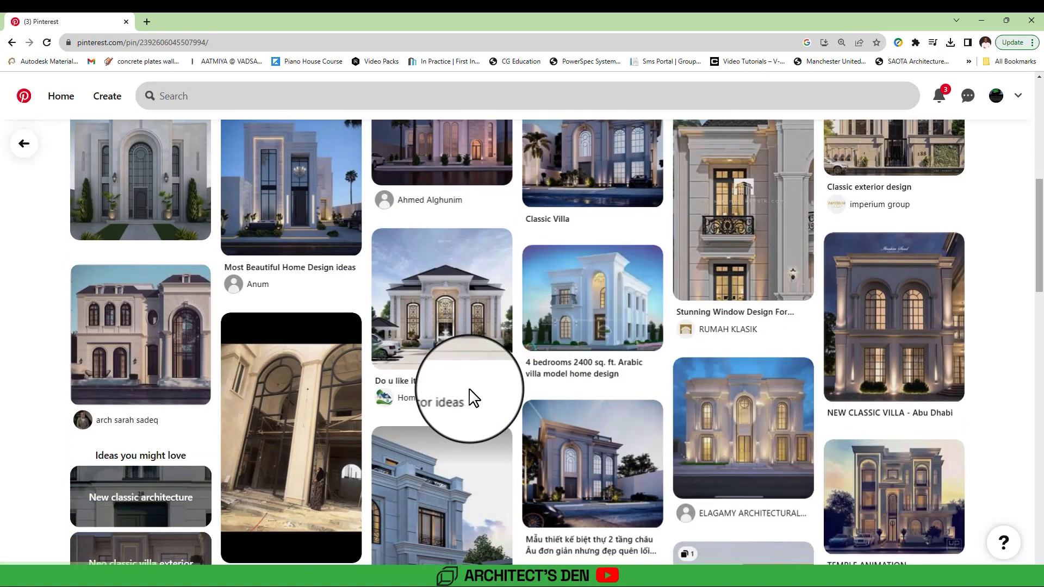
pyautogui.scroll(-4, 469, 390)
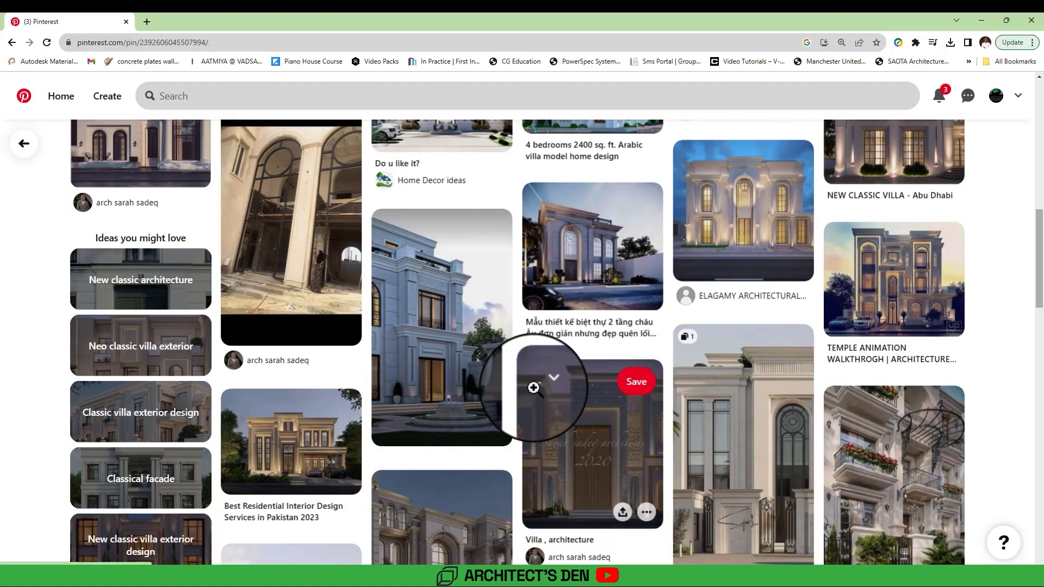
pyautogui.scroll(-4, 565, 397)
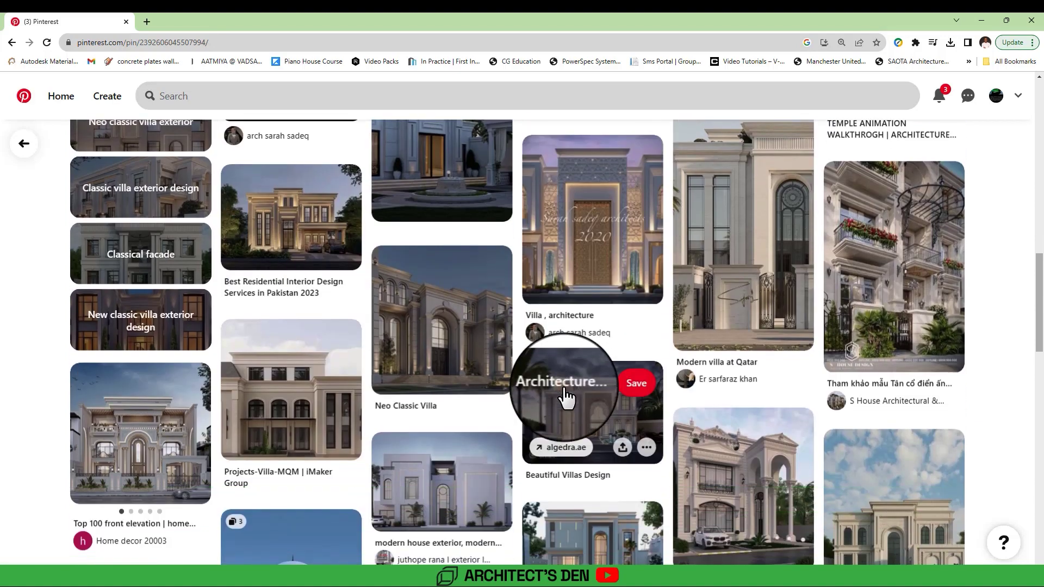
pyautogui.scroll(-3, 565, 397)
pyautogui.scroll(-3, 566, 397)
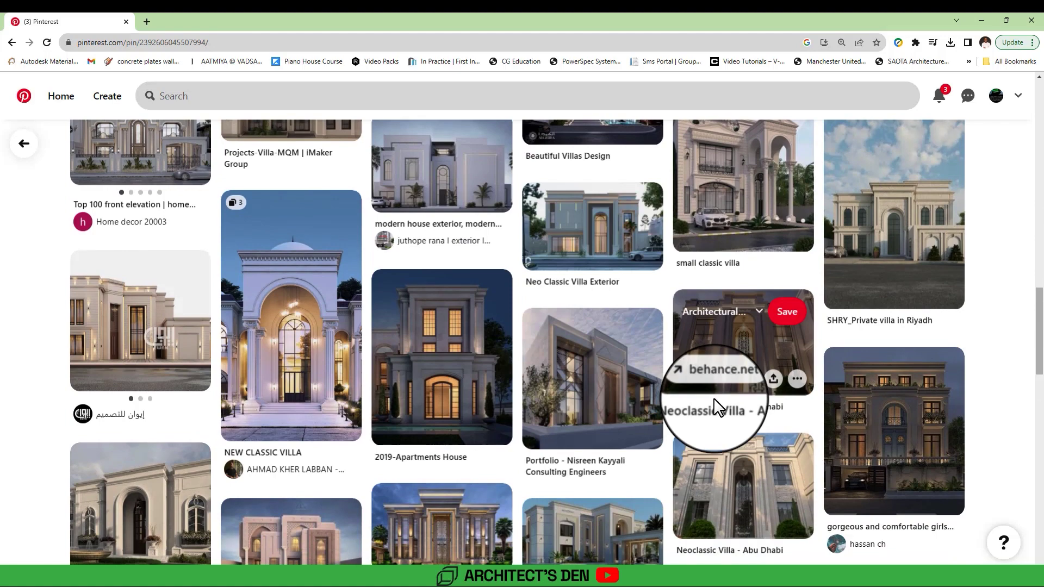
pyautogui.click(458, 360)
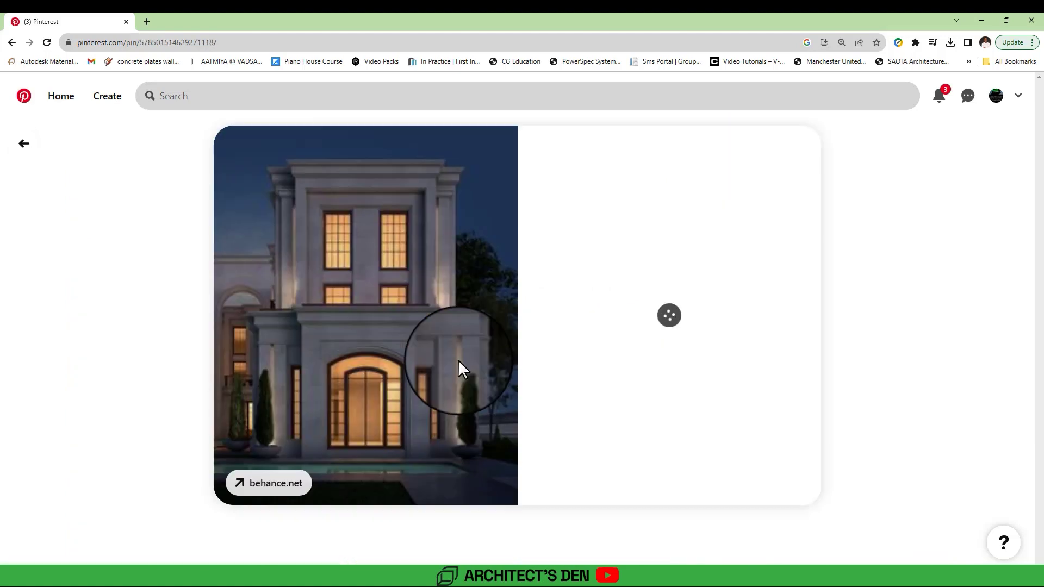
pyautogui.scroll(-10, 458, 360)
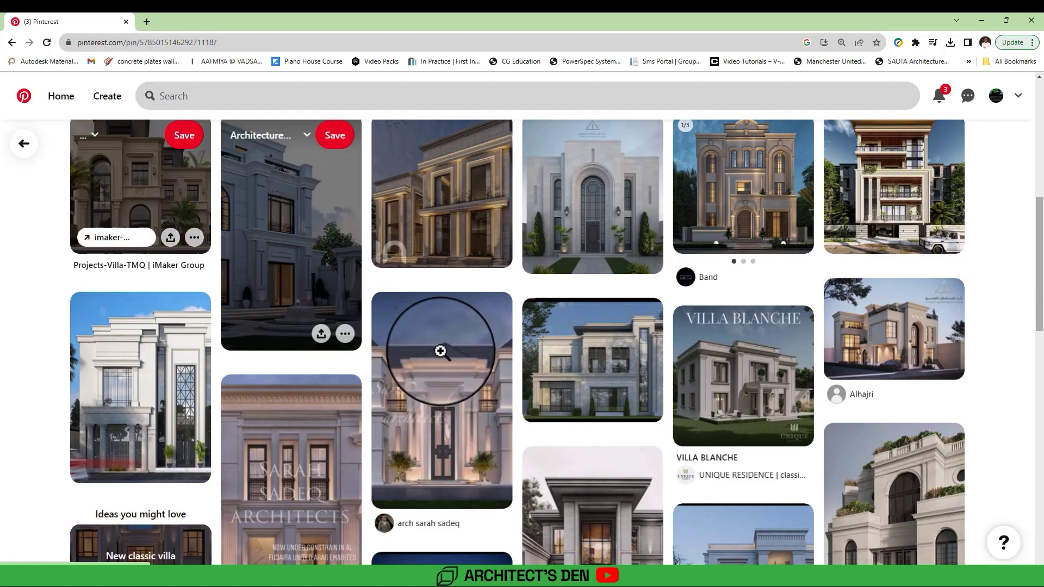
pyautogui.click(136, 189)
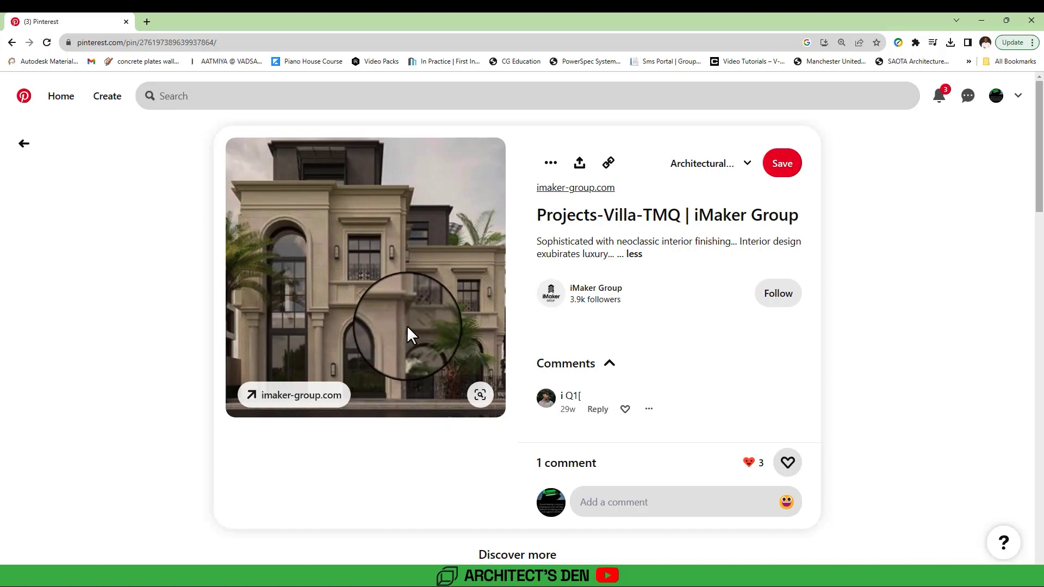
pyautogui.scroll(-1, 408, 326)
pyautogui.scroll(-4, 408, 329)
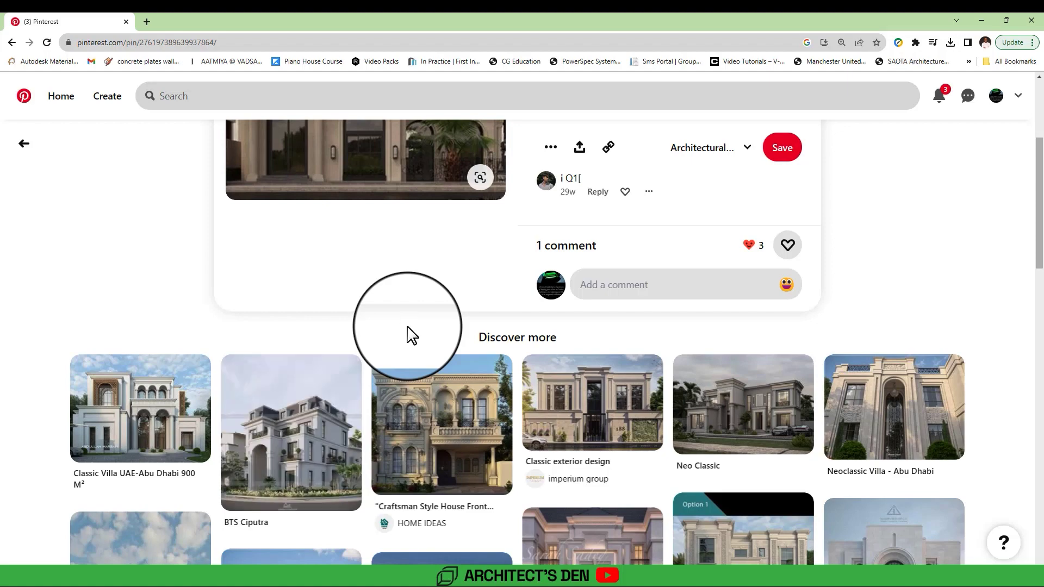
# - Switch to Revit, inspect the chapel's front wall on grid E in 1-GROUND FLOOR, and open the 0-NGL floor plan at that wall
pyautogui.click(982, 21)
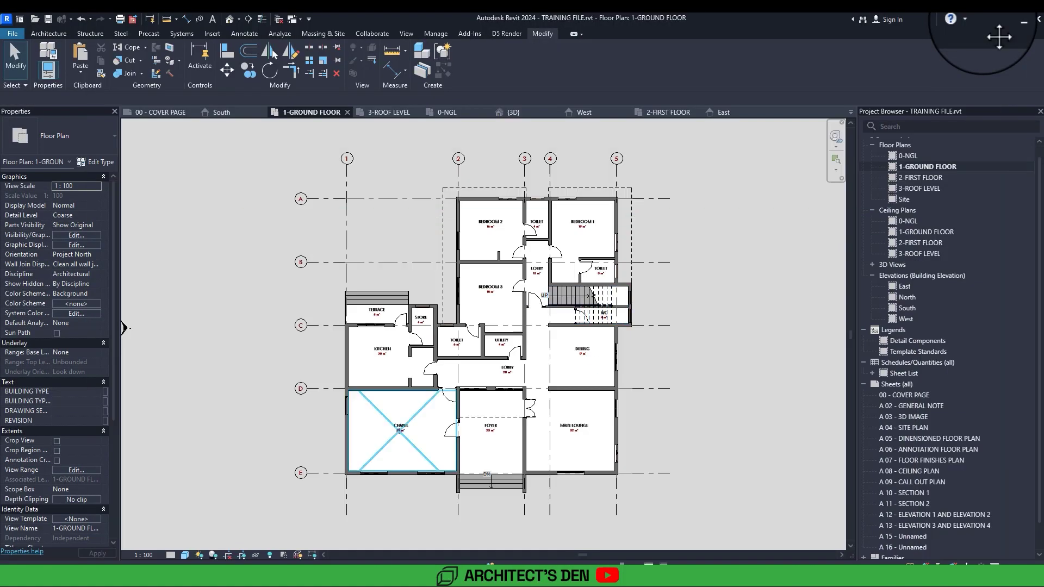
pyautogui.scroll(6, 398, 403)
pyautogui.moveTo(399, 401); pyautogui.dragTo(363, 401, button='middle')
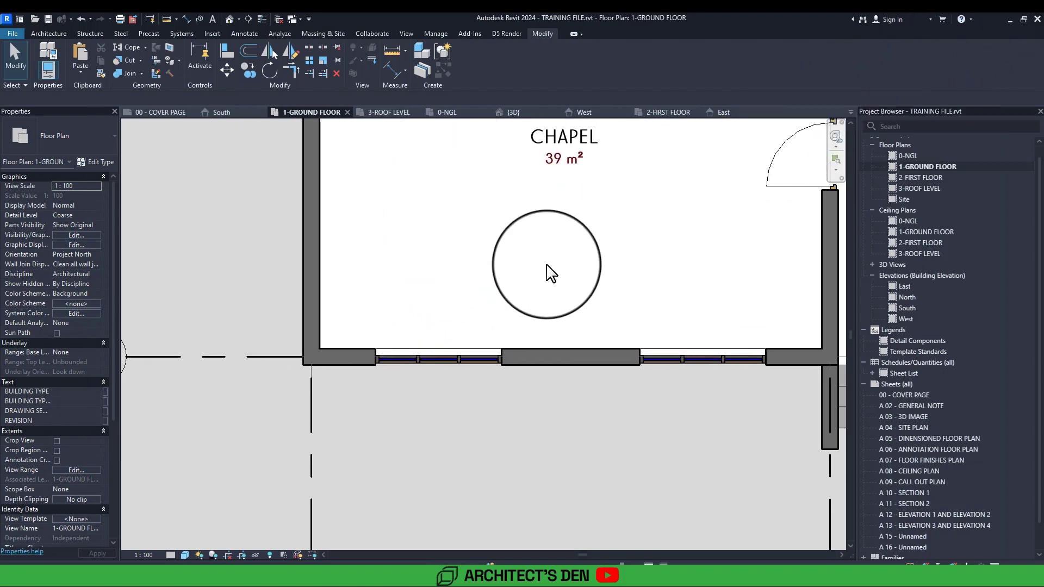
pyautogui.scroll(-3, 339, 401)
pyautogui.click(341, 379)
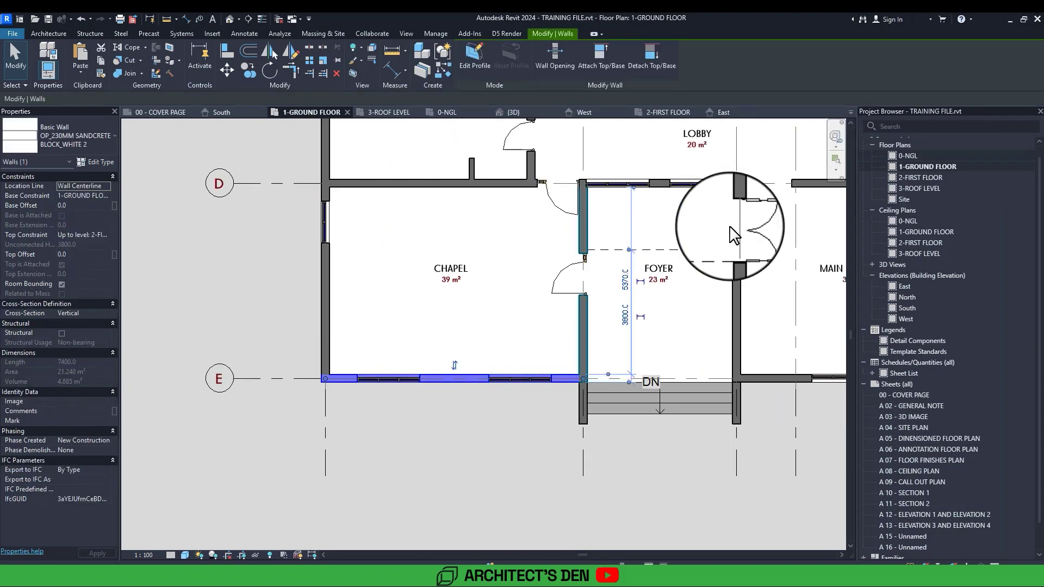
pyautogui.doubleClick(912, 155)
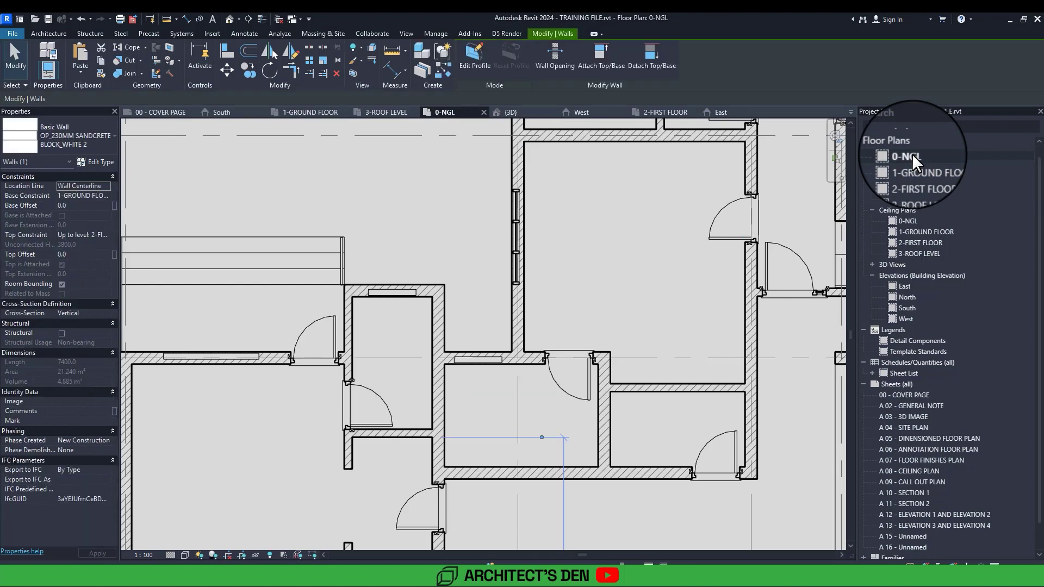
pyautogui.moveTo(565, 520); pyautogui.dragTo(588, 349, button='middle')
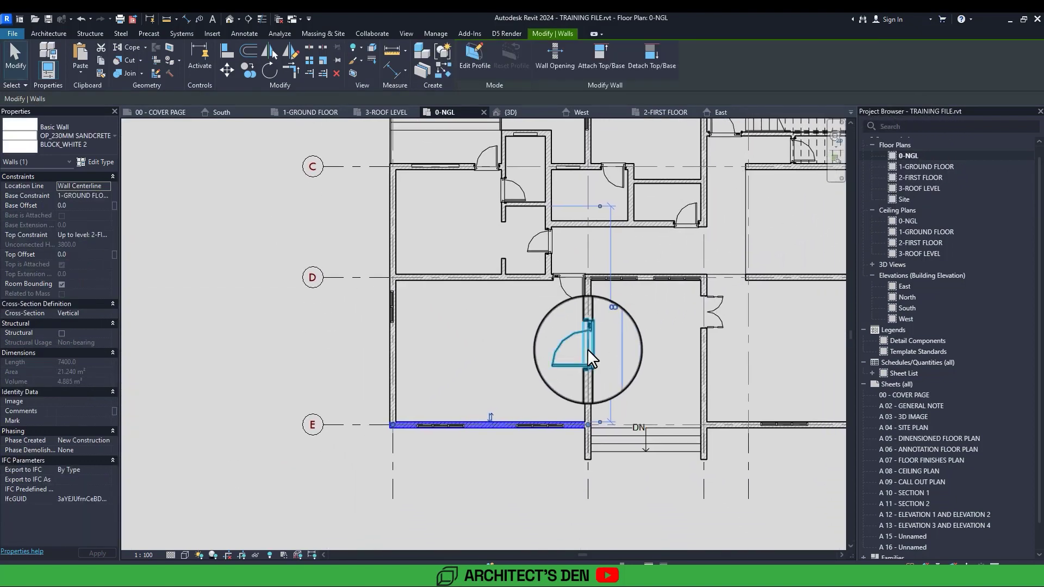
# - Draw a three-sided 230 mm block wall pier outside corner 1/E, about 800 mm wide and 715 mm deep, from 0-NGL up to 3-ROOF LEVEL
pyautogui.press('w')
pyautogui.press('a')
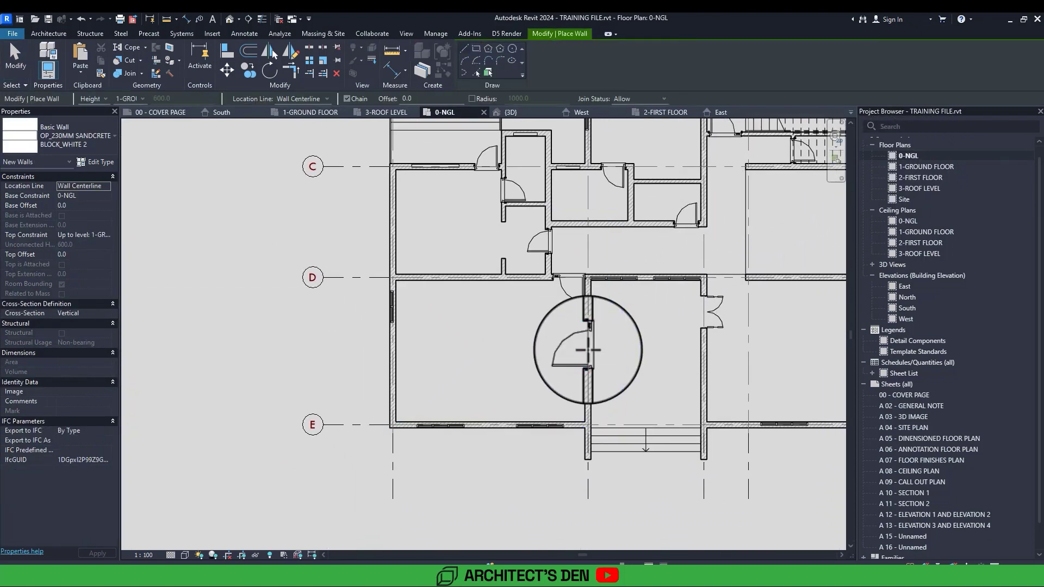
pyautogui.moveTo(569, 373); pyautogui.dragTo(535, 359, button='middle')
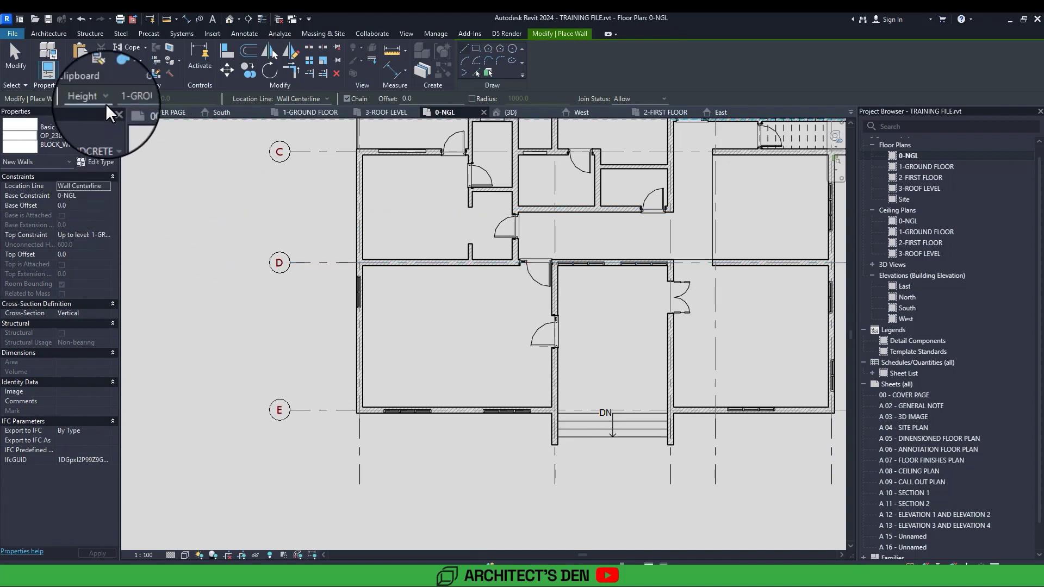
pyautogui.click(137, 98)
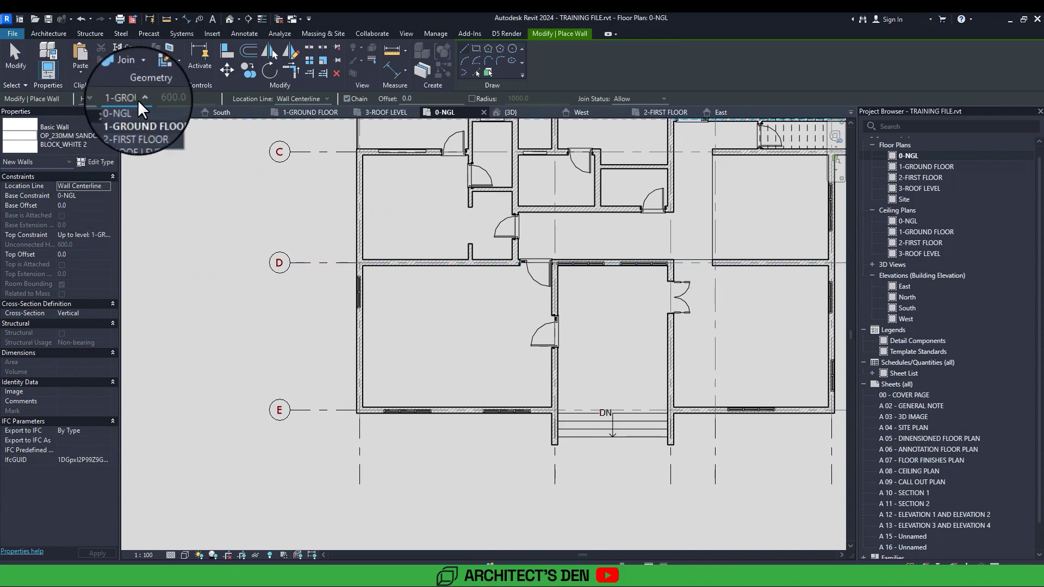
pyautogui.click(138, 130)
pyautogui.scroll(4, 359, 408)
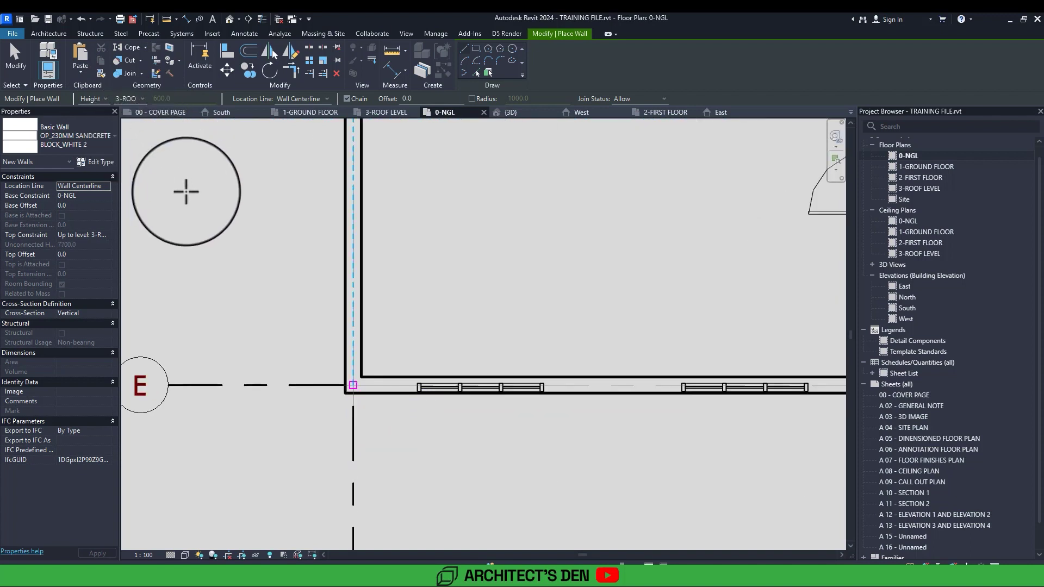
pyautogui.click(353, 385)
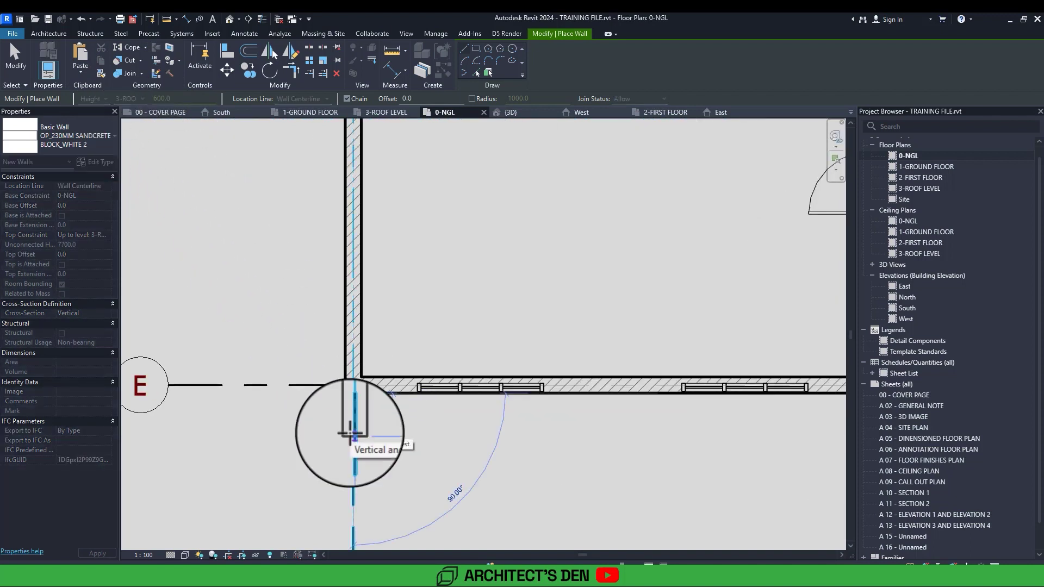
pyautogui.click(351, 434)
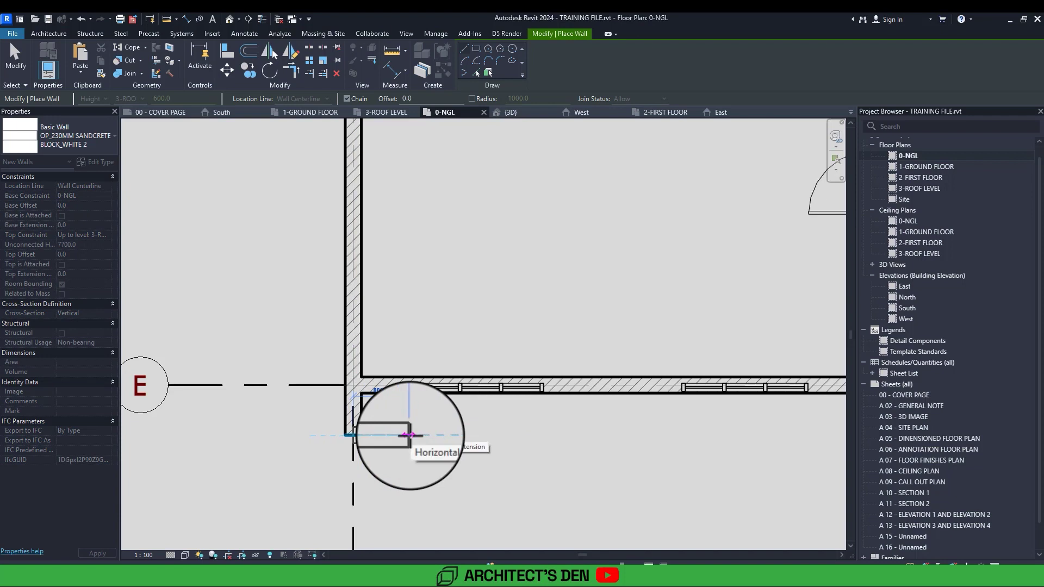
pyautogui.click(410, 435)
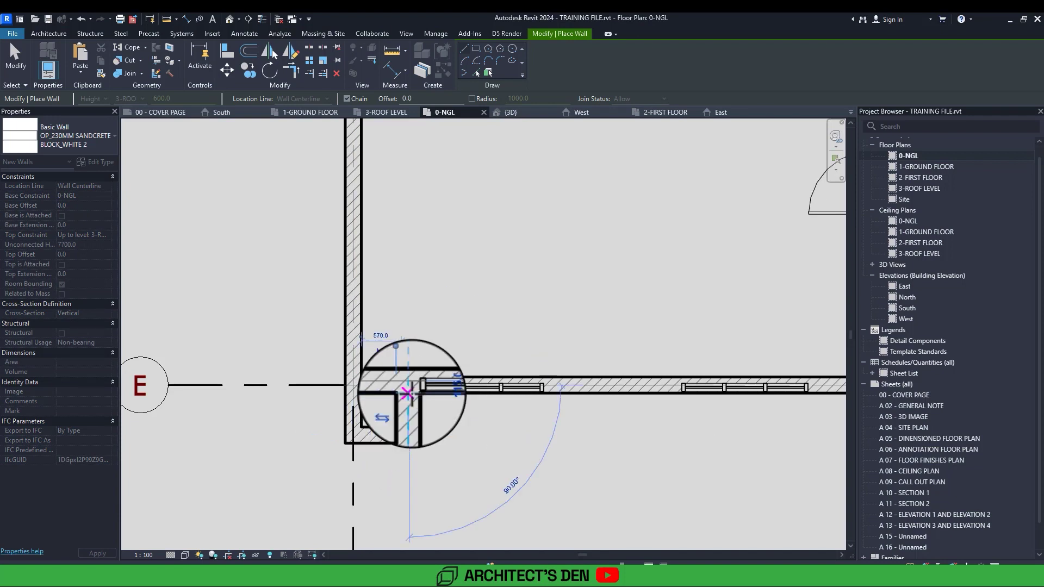
pyautogui.click(410, 391)
pyautogui.press('Escape')
# - Check the temporary dimensions of the front wall of the new pier at corner 1/E
pyautogui.click(379, 431)
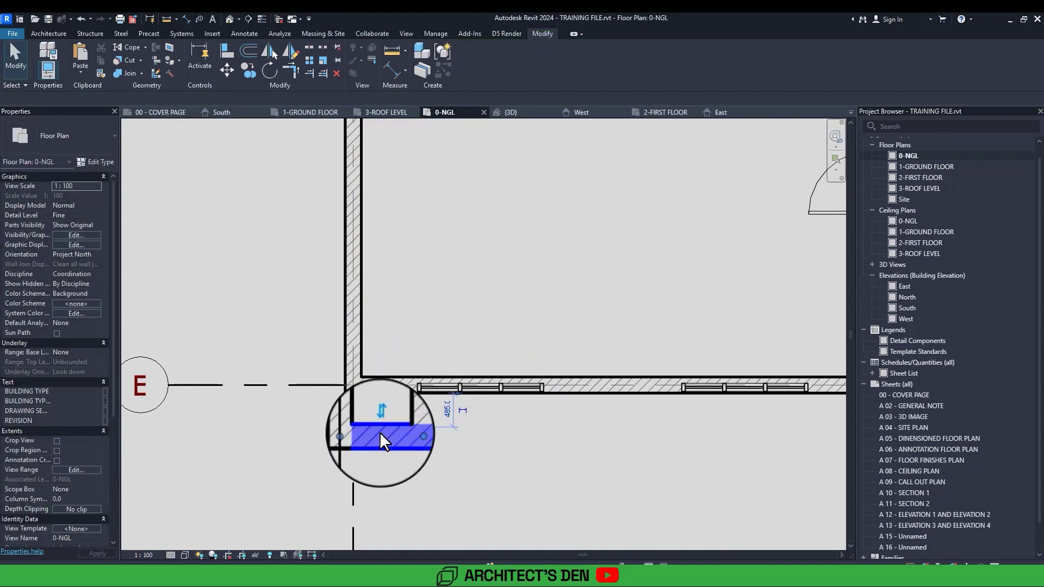
pyautogui.scroll(2, 390, 432)
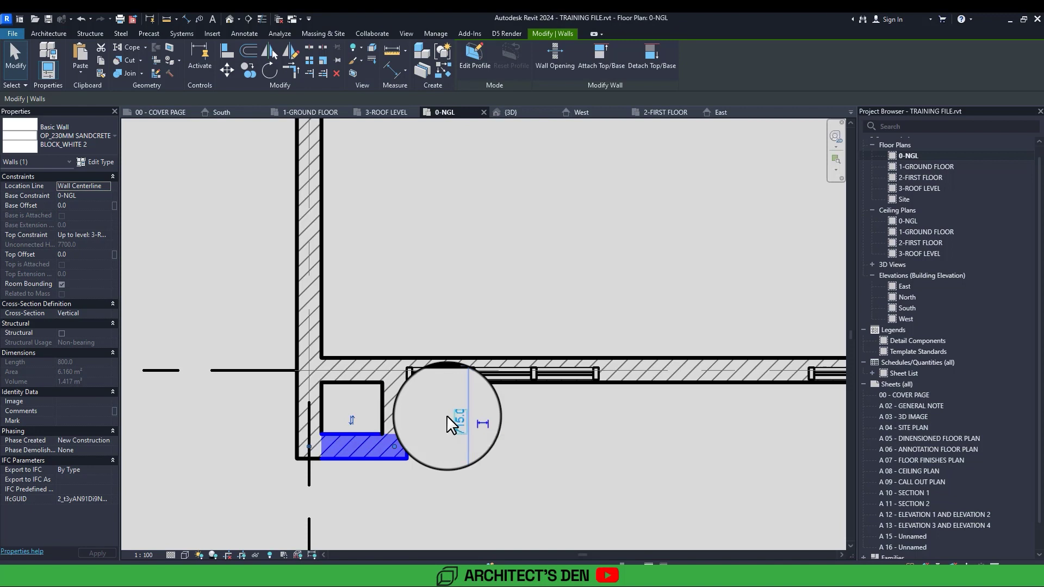
pyautogui.scroll(-3, 478, 443)
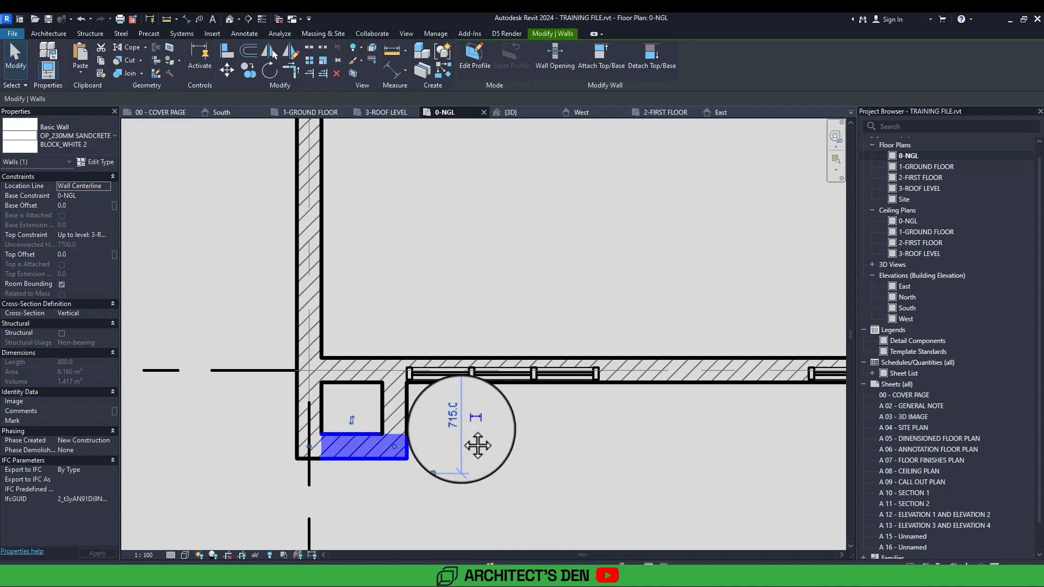
pyautogui.click(491, 455)
pyautogui.scroll(-1, 491, 455)
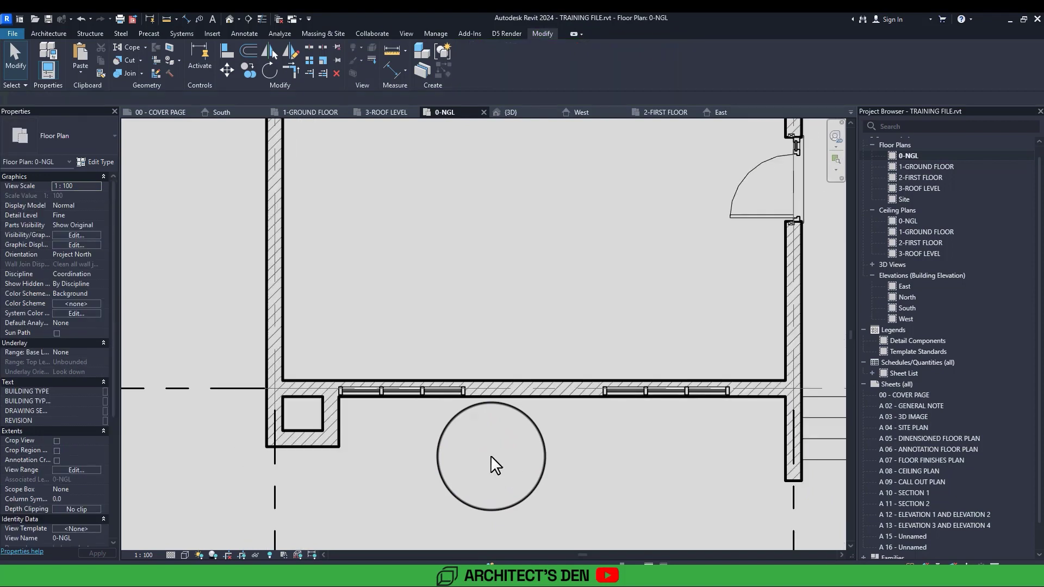
# - Mirror a copy of the three pier walls about a vertical axis through the midpoint of the chapel's front window nearest grid 1
pyautogui.moveTo(235, 378); pyautogui.dragTo(340, 455)
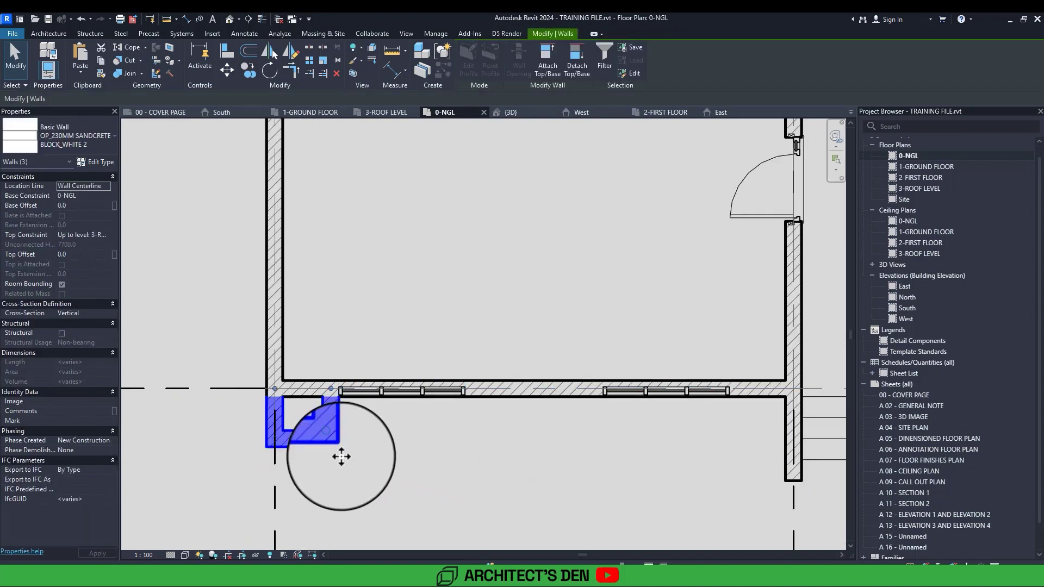
pyautogui.click(224, 364)
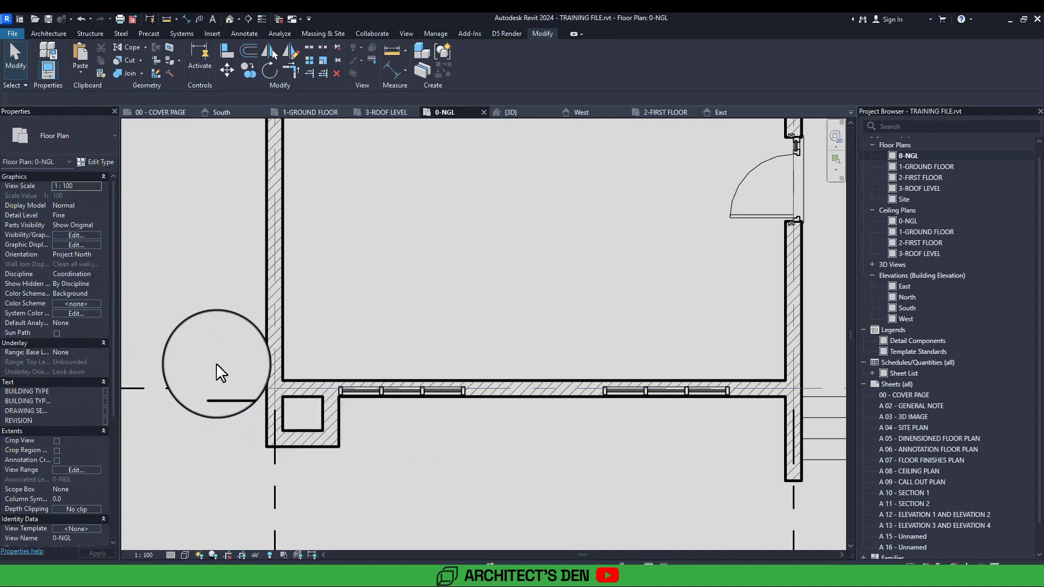
pyautogui.moveTo(216, 363); pyautogui.dragTo(345, 465)
pyautogui.scroll(5, 345, 465)
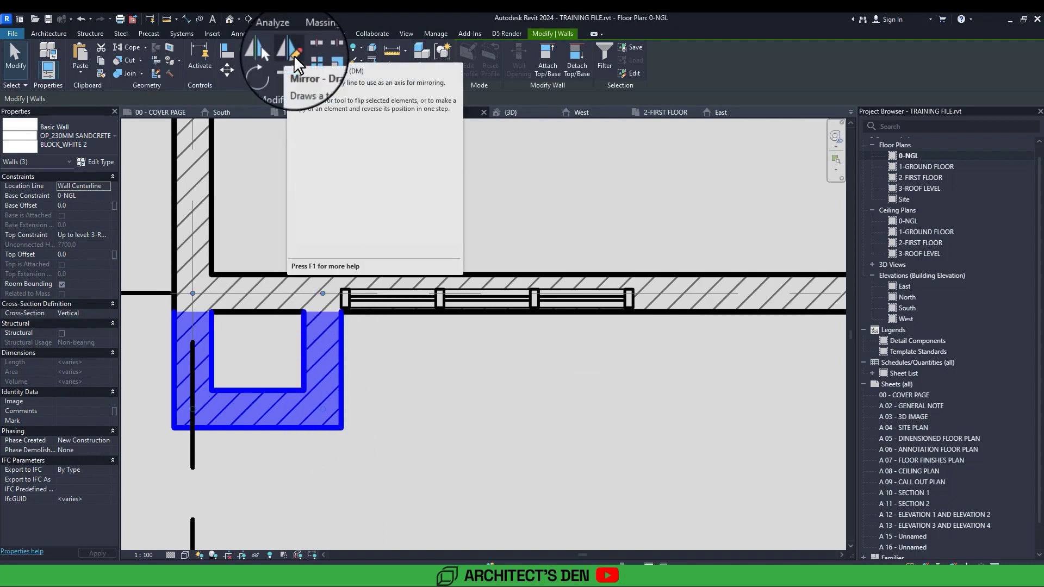
pyautogui.click(293, 54)
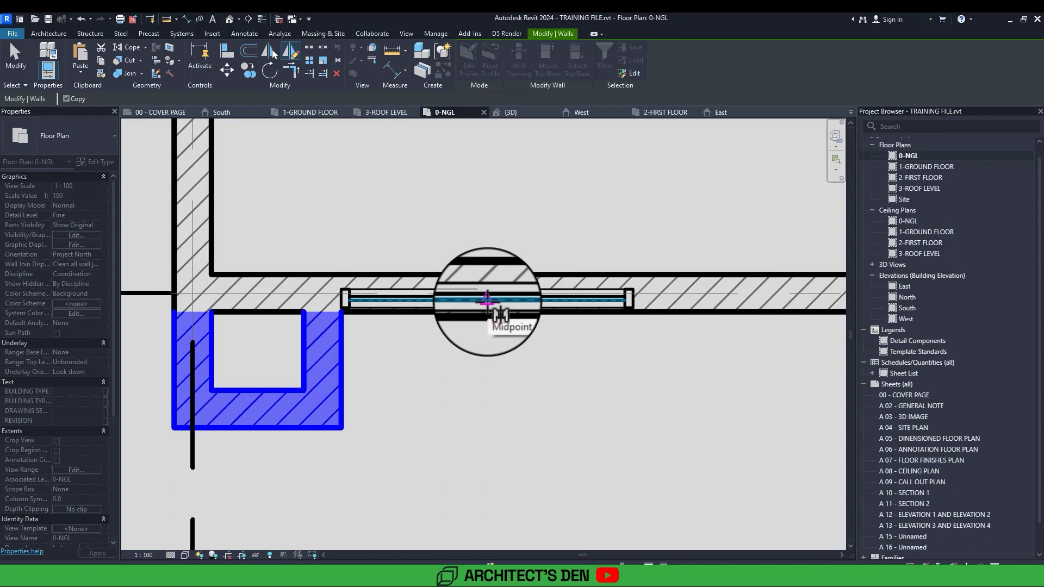
pyautogui.click(487, 298)
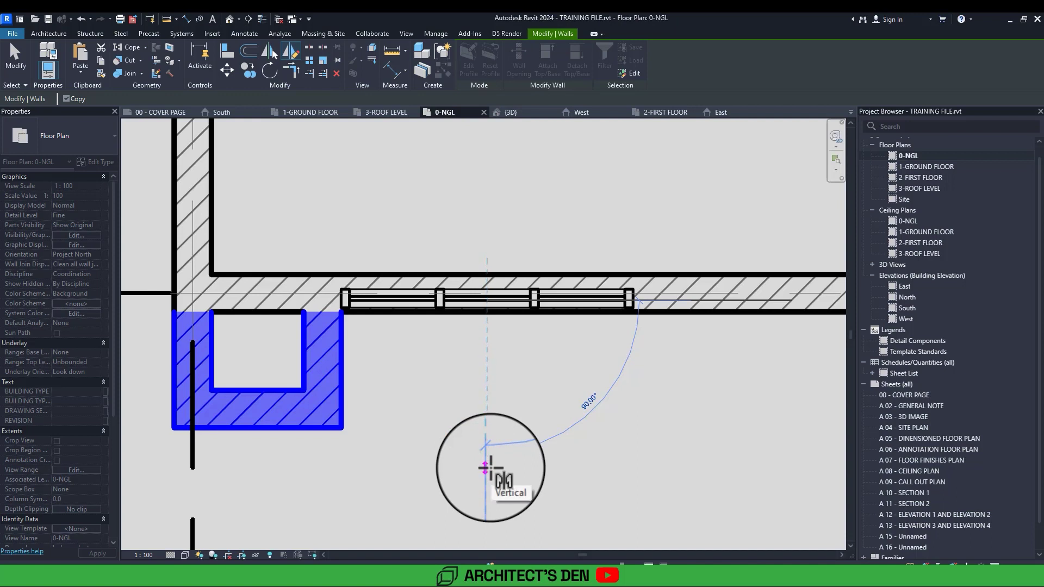
pyautogui.click(486, 469)
pyautogui.scroll(-3, 490, 467)
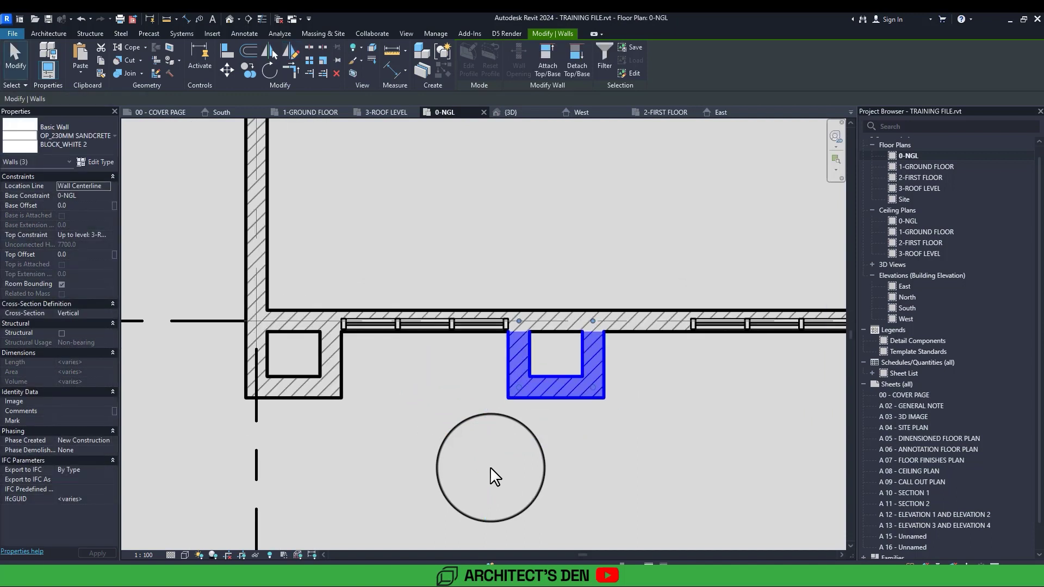
# - Select all six walls of the two piers on the chapel's front wall and start mirroring them about a drawn axis
pyautogui.scroll(-1, 491, 466)
pyautogui.moveTo(490, 466); pyautogui.dragTo(379, 439, button='middle')
pyautogui.scroll(-3, 490, 467)
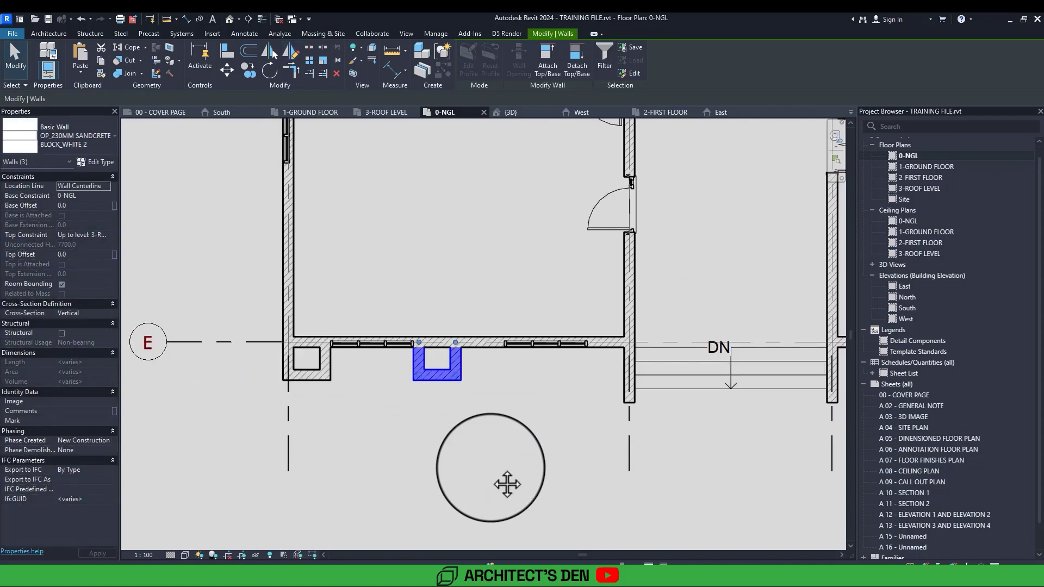
pyautogui.moveTo(504, 462); pyautogui.dragTo(491, 467, button='middle')
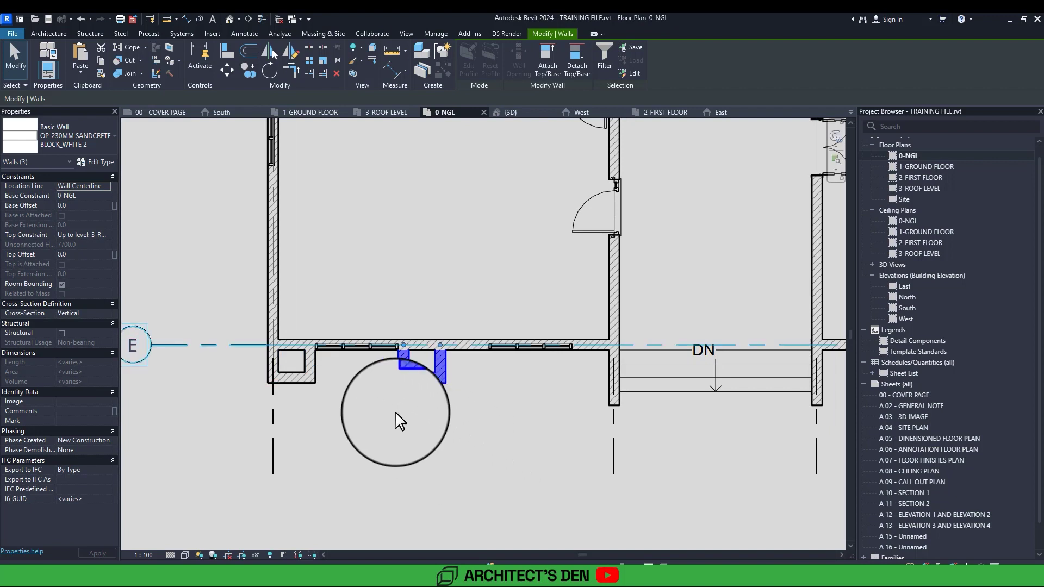
pyautogui.scroll(3, 258, 351)
pyautogui.moveTo(238, 319); pyautogui.dragTo(369, 420)
pyautogui.keyDown('ctrl'); pyautogui.moveTo(210, 314); pyautogui.dragTo(370, 433); pyautogui.keyUp('ctrl')
pyautogui.moveTo(371, 434); pyautogui.dragTo(252, 453, button='middle')
pyautogui.scroll(-1, 334, 266)
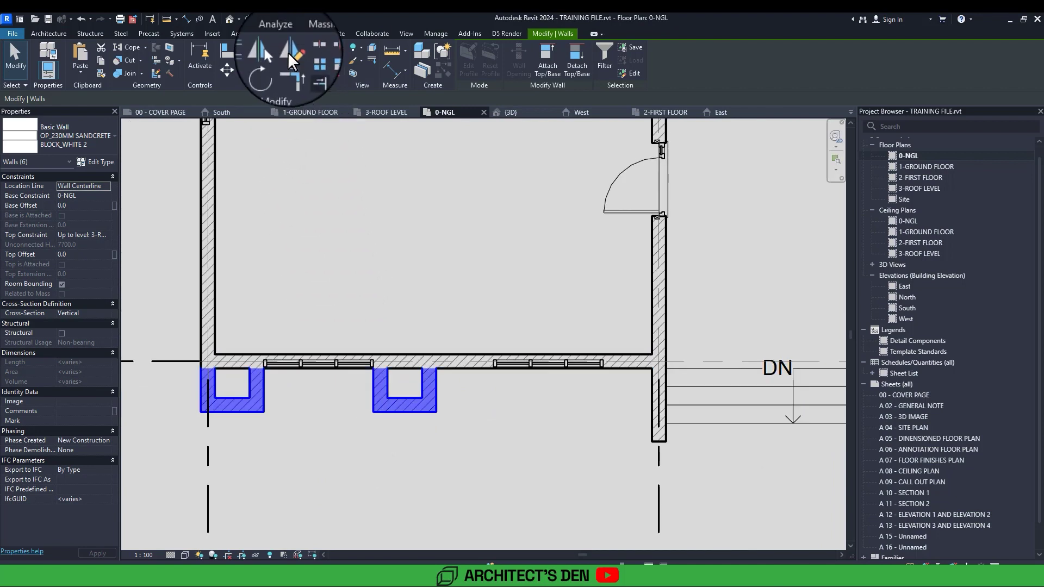
pyautogui.click(288, 51)
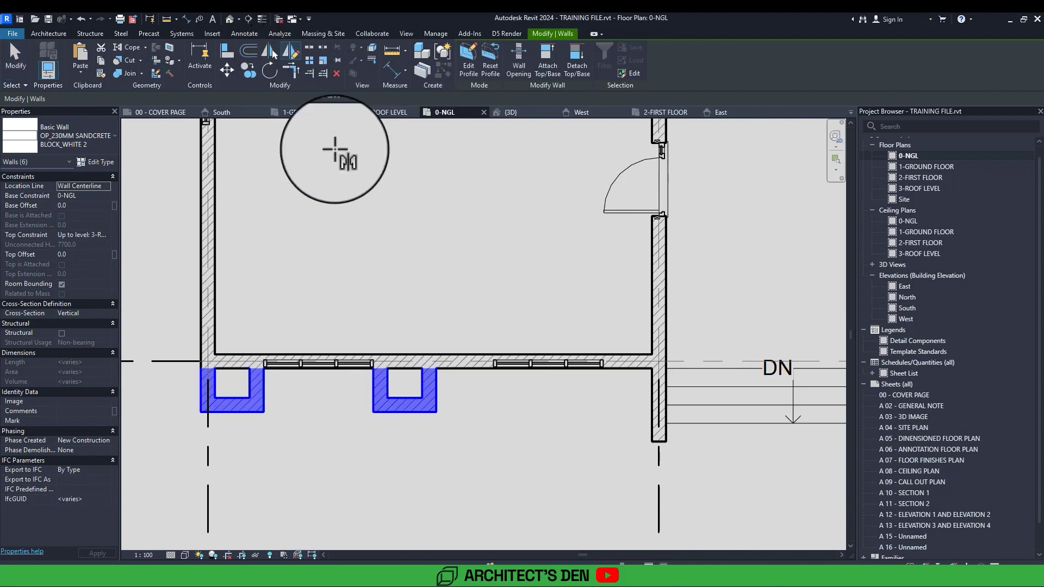
# - Mirror a copy of the six selected pier walls about the midpoint of the room's front wall
pyautogui.click(434, 355)
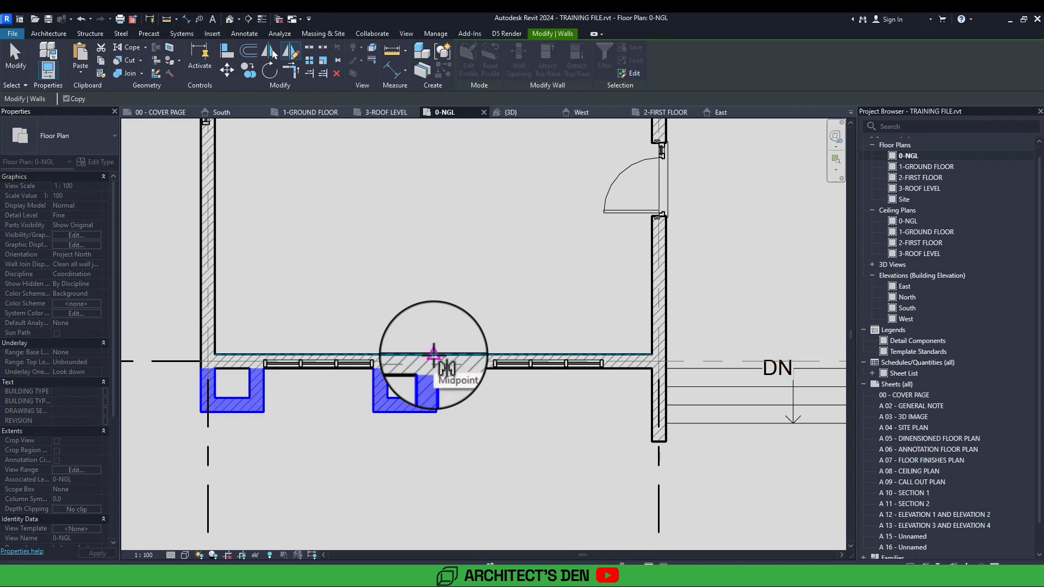
pyautogui.click(432, 324)
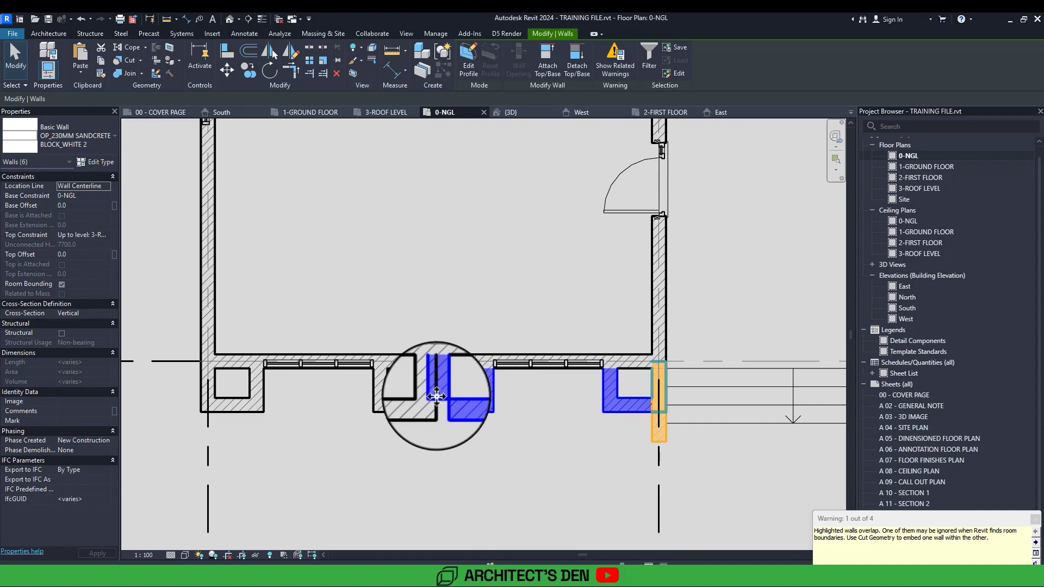
pyautogui.click(632, 480)
# - Delete the mirrored pier wall that overlaps the side wall beside the entrance stairs
pyautogui.scroll(4, 660, 416)
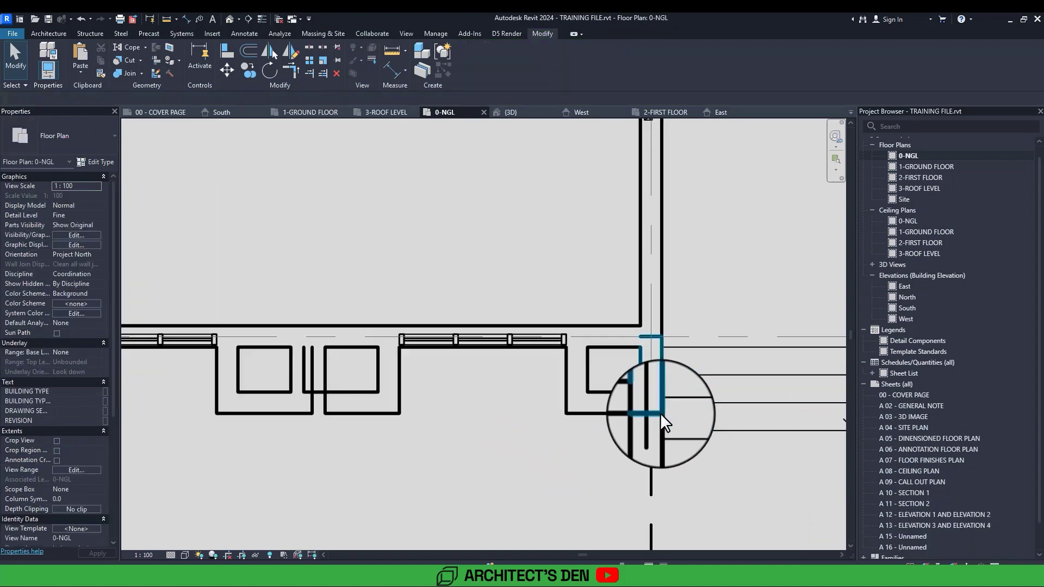
pyautogui.click(660, 414)
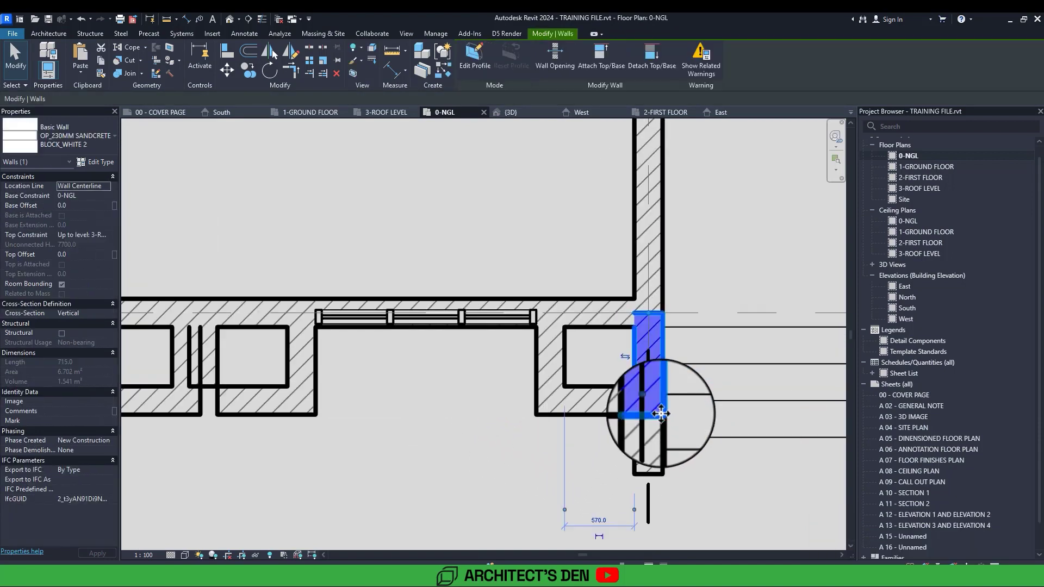
pyautogui.press('Delete')
pyautogui.scroll(-2, 444, 435)
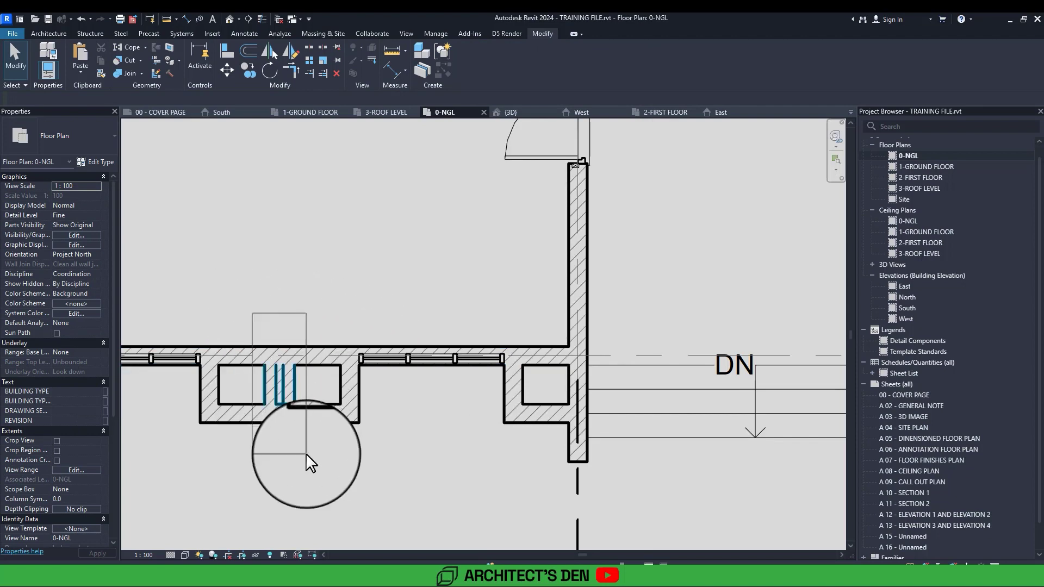
# - Remove the dividing walls between the two middle piers and merge their front walls into one wide pier
pyautogui.click(280, 383)
pyautogui.press('Delete')
pyautogui.click(285, 412)
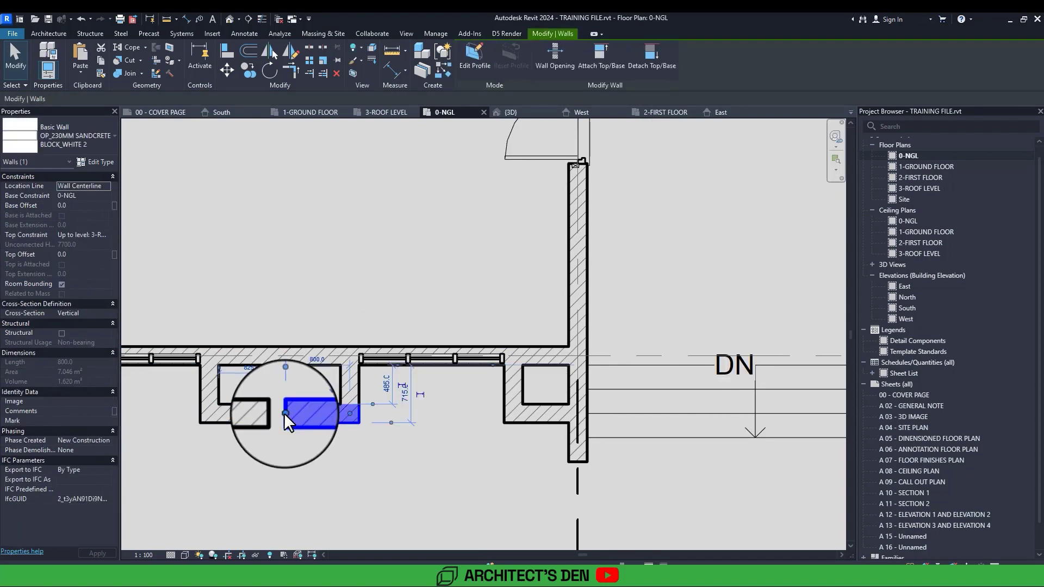
pyautogui.scroll(-3, 391, 452)
pyautogui.press('Delete')
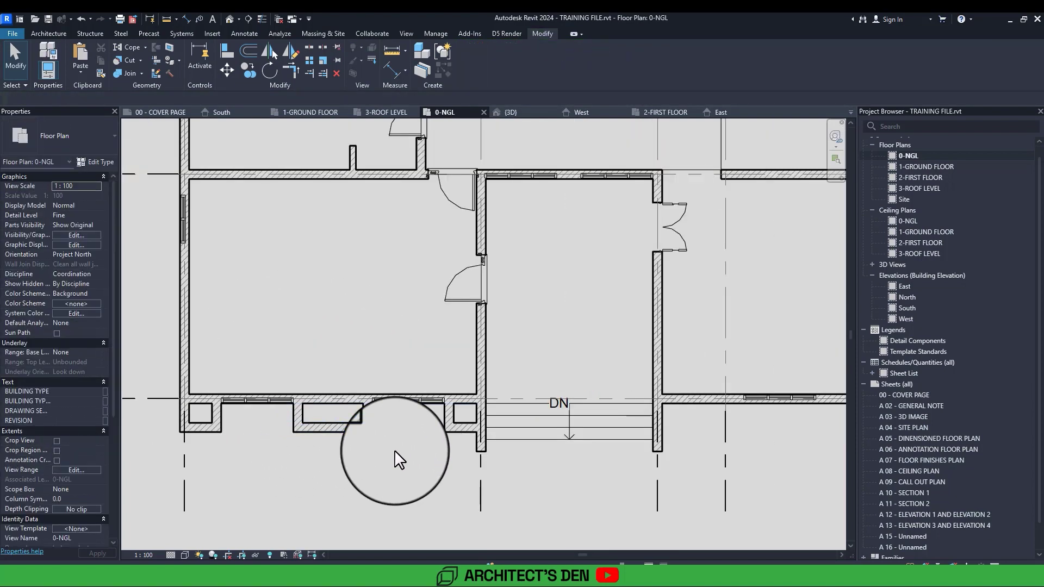
# - Examine the piers on the front facade in the 3D view
pyautogui.click(229, 20)
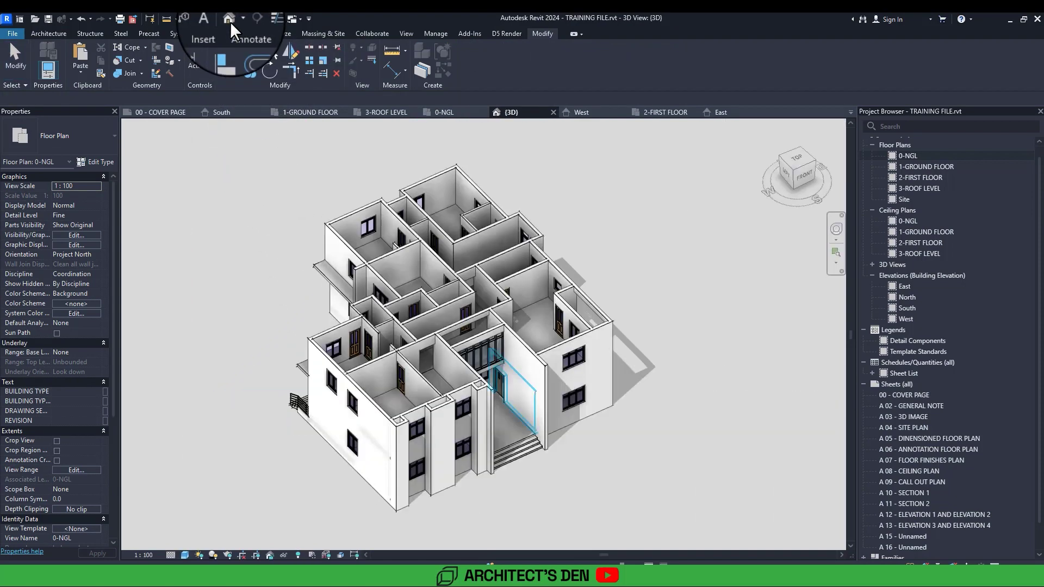
pyautogui.moveTo(415, 411); pyautogui.dragTo(415, 331, button='middle')
pyautogui.keyDown('shift'); pyautogui.moveTo(274, 110); pyautogui.dragTo(416, 412, button='middle'); pyautogui.keyUp('shift')
pyautogui.scroll(3, 416, 411)
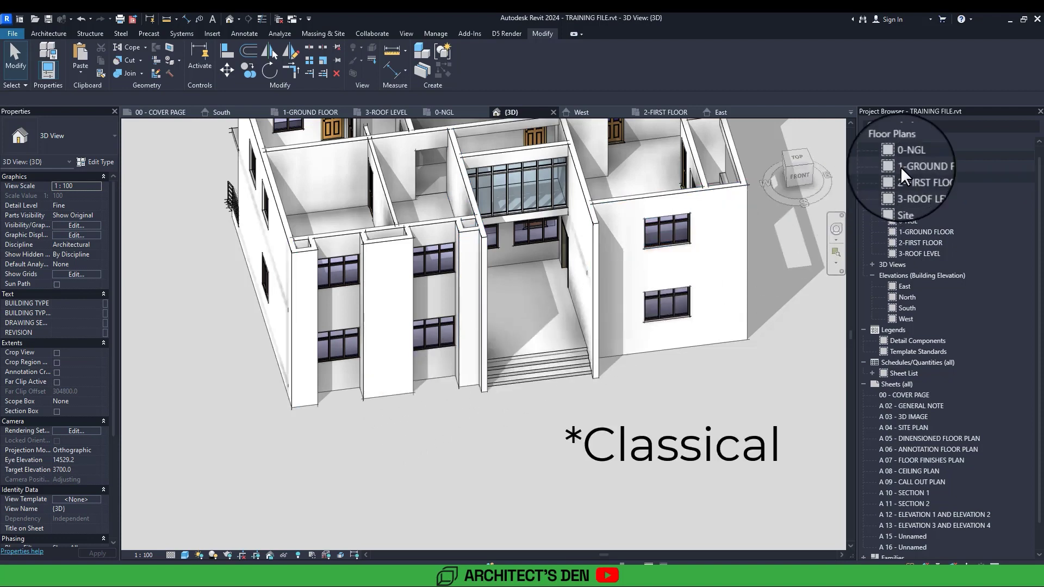
# - Return to the 0-NGL floor plan at the chapel's front wall
pyautogui.doubleClick(918, 157)
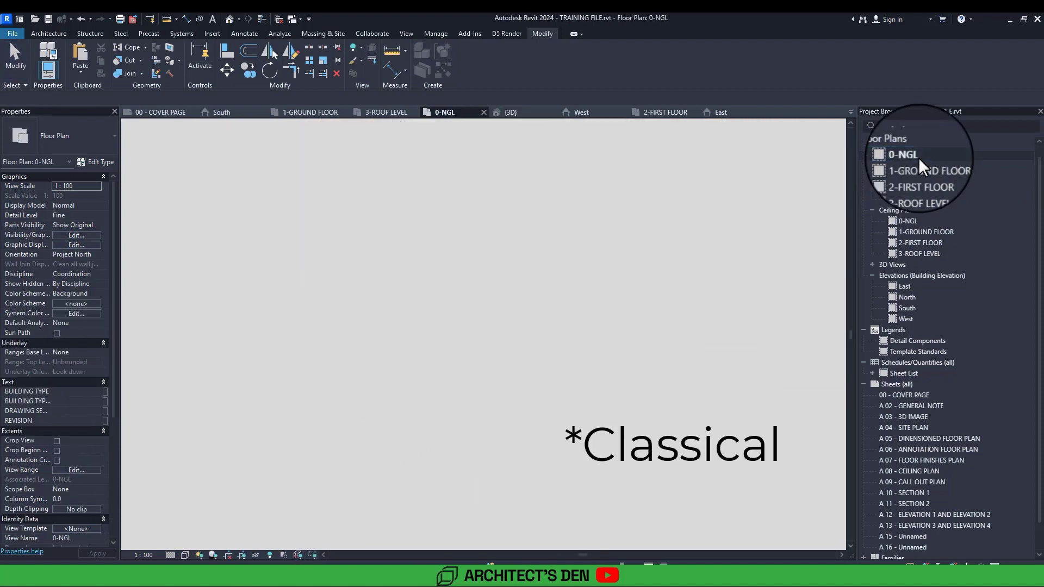
pyautogui.scroll(-2, 679, 380)
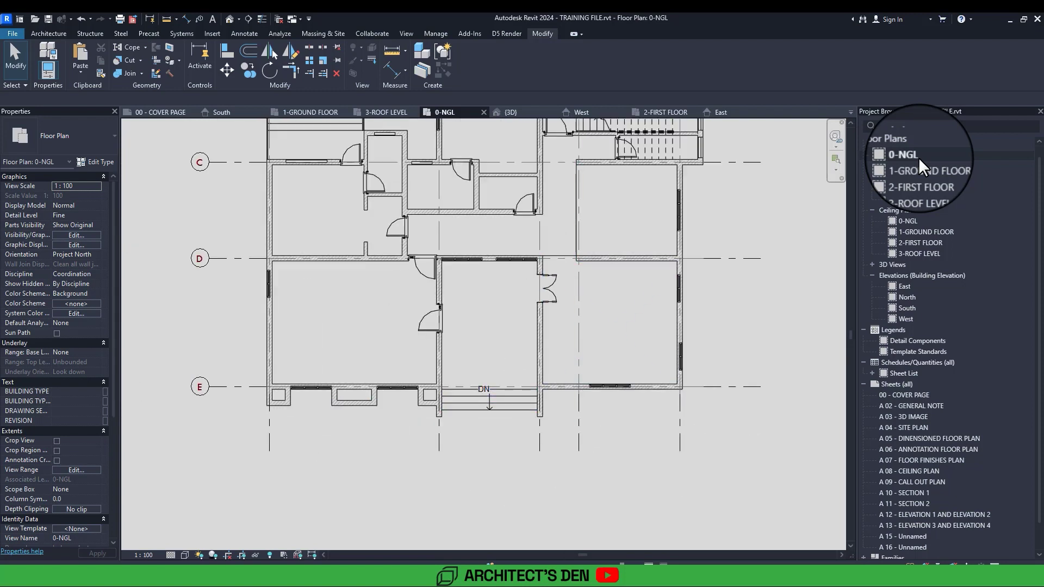
pyautogui.scroll(2, 590, 388)
pyautogui.moveTo(429, 404); pyautogui.dragTo(586, 378, button='middle')
pyautogui.moveTo(435, 326); pyautogui.dragTo(446, 326, button='middle')
pyautogui.moveTo(200, 381); pyautogui.dragTo(266, 375, button='middle')
pyautogui.scroll(2, 267, 375)
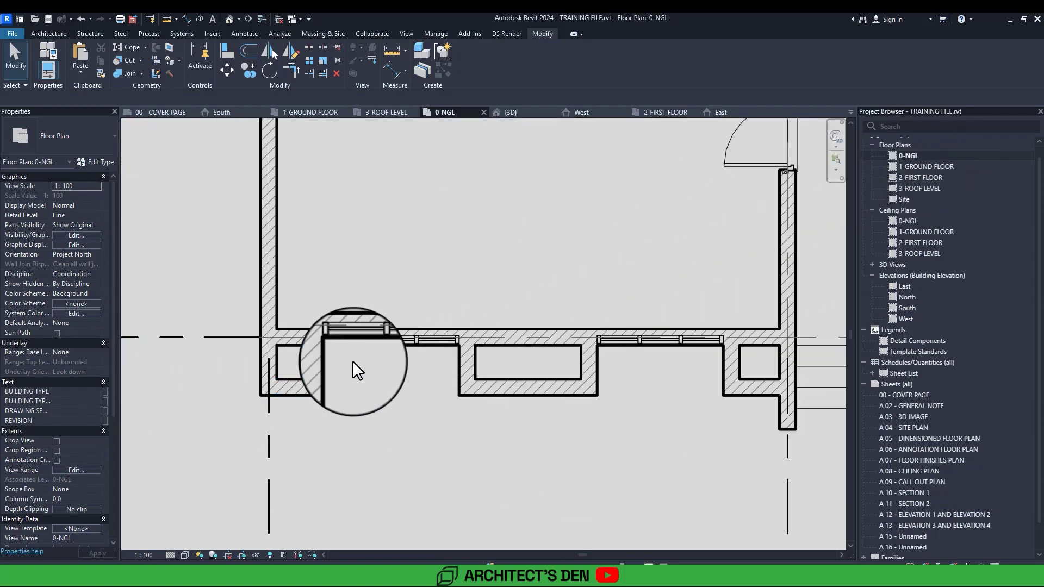
# - Copy the three walls of the chapel's outer corner pier to the stair-side edge of the window across the entrance
pyautogui.click(331, 369)
pyautogui.keyDown('ctrl'); pyautogui.click(309, 390); pyautogui.keyUp('ctrl')
pyautogui.keyDown('ctrl'); pyautogui.click(273, 362); pyautogui.keyUp('ctrl')
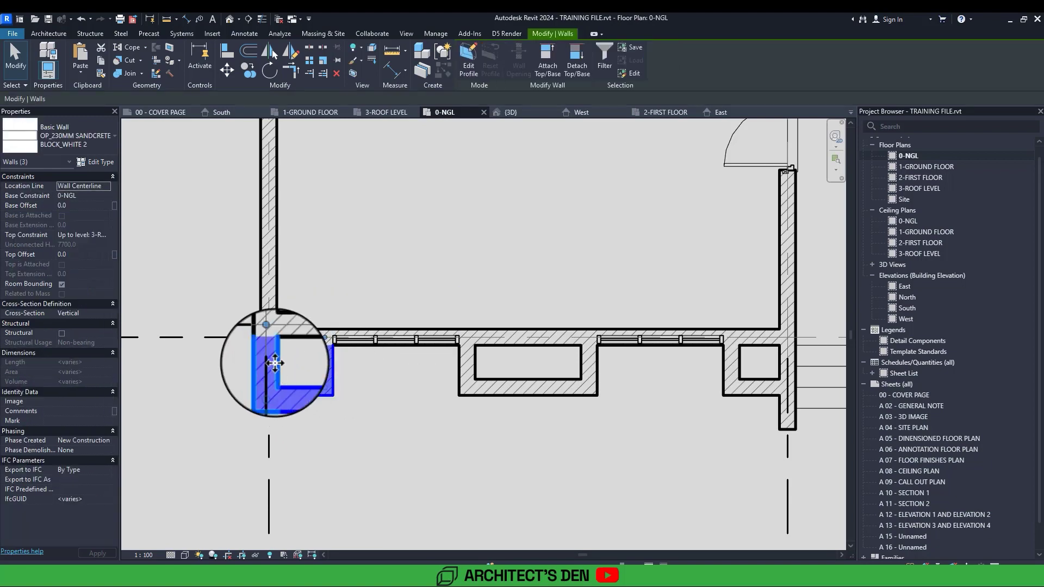
pyautogui.moveTo(275, 308); pyautogui.dragTo(234, 310, button='middle')
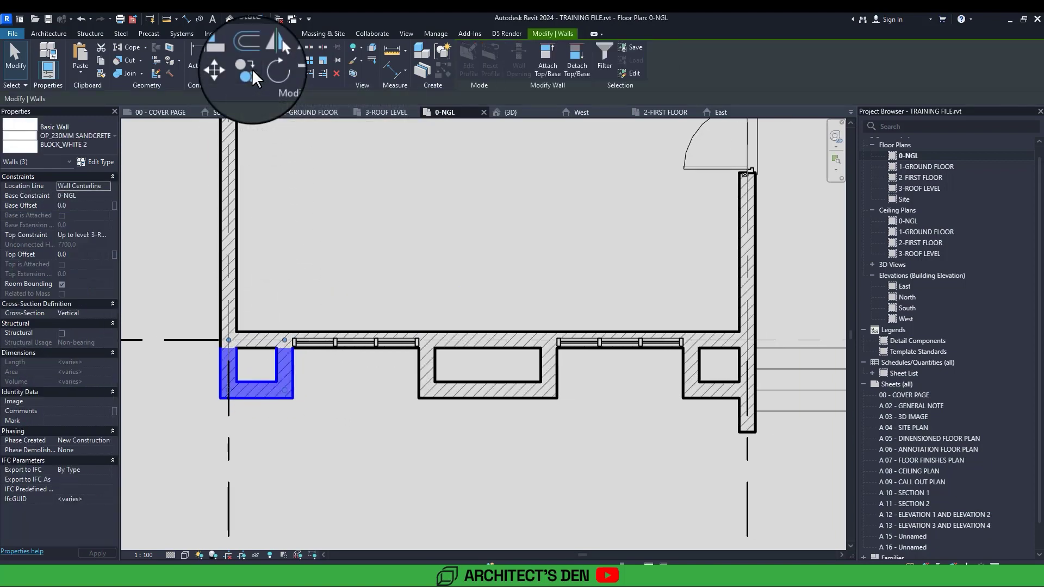
pyautogui.click(252, 68)
pyautogui.click(294, 347)
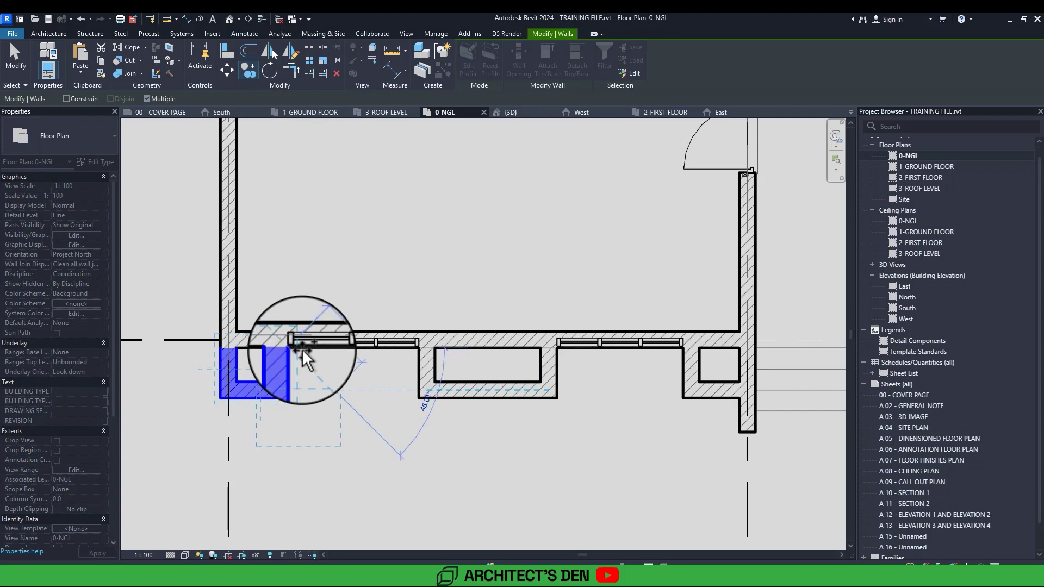
pyautogui.scroll(-2, 346, 390)
pyautogui.moveTo(691, 391); pyautogui.dragTo(468, 369, button='middle')
pyautogui.scroll(8, 303, 349)
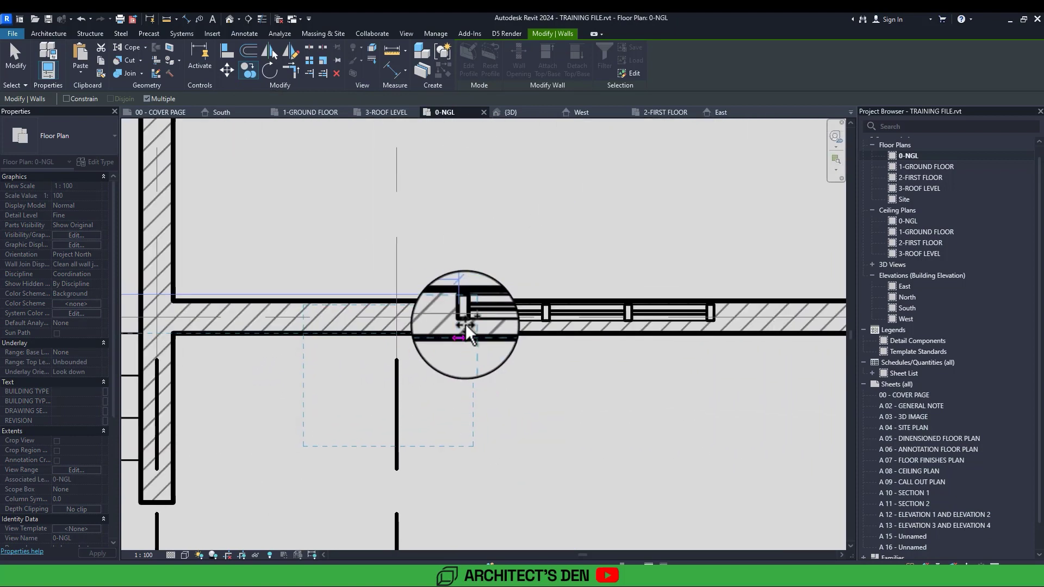
pyautogui.scroll(4, 466, 324)
pyautogui.click(464, 323)
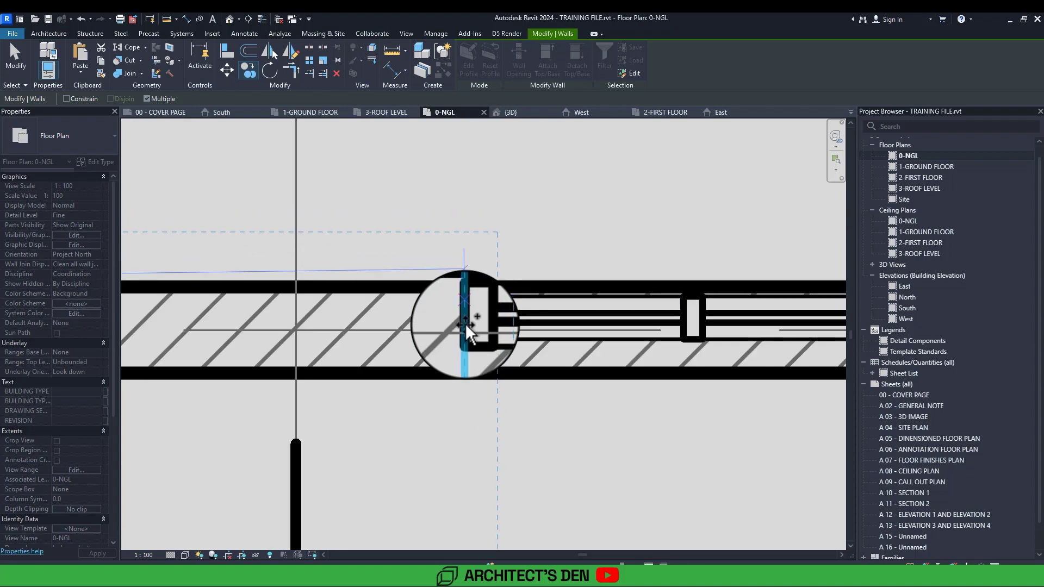
pyautogui.click(465, 372)
pyautogui.scroll(-5, 465, 372)
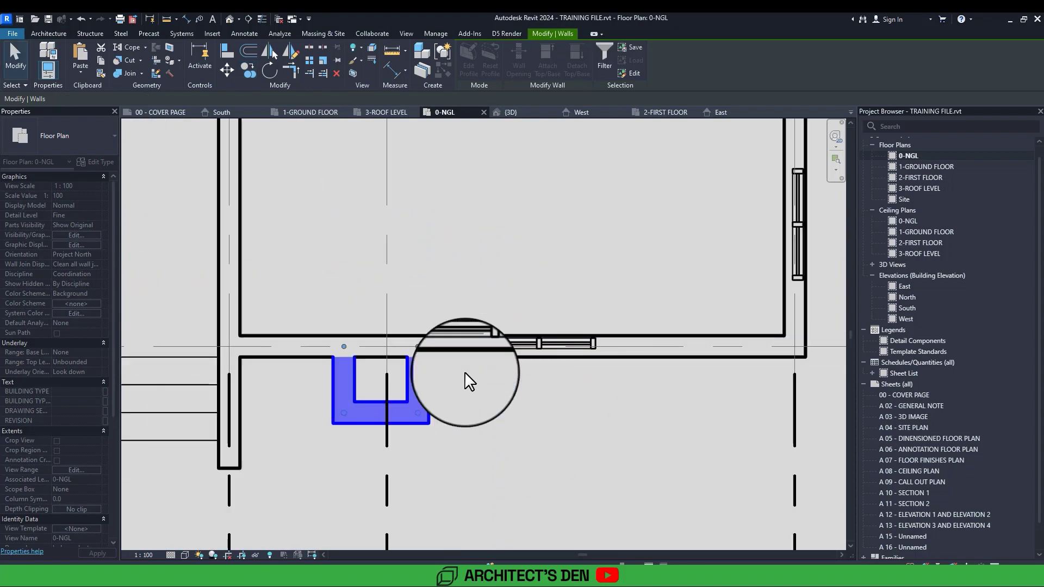
# - Copy the new pier's three walls to the opposite edge of the same window, 2830 mm away
pyautogui.moveTo(519, 387); pyautogui.dragTo(478, 387, button='middle')
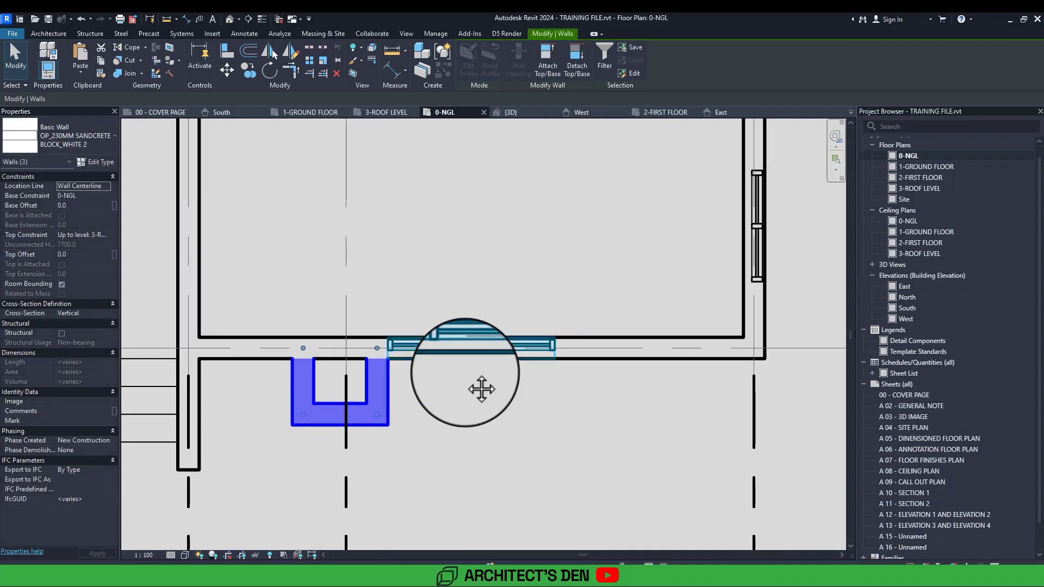
pyautogui.click(249, 71)
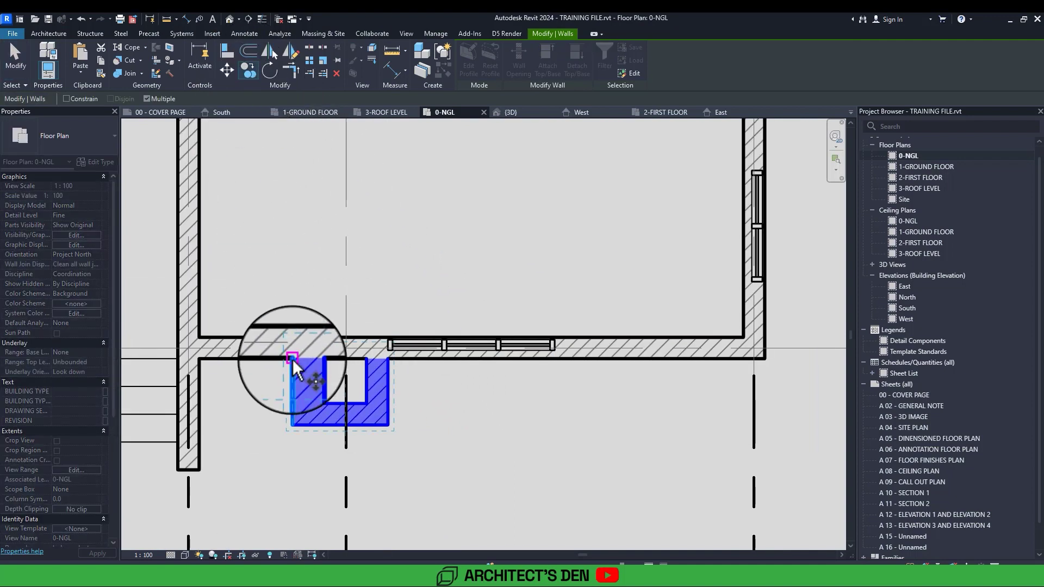
pyautogui.click(292, 359)
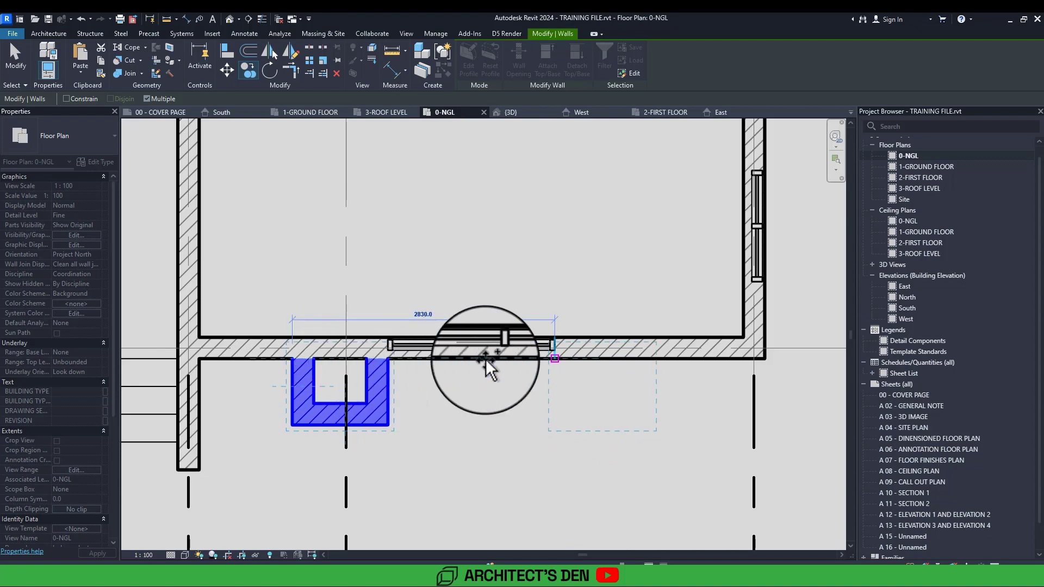
pyautogui.click(555, 359)
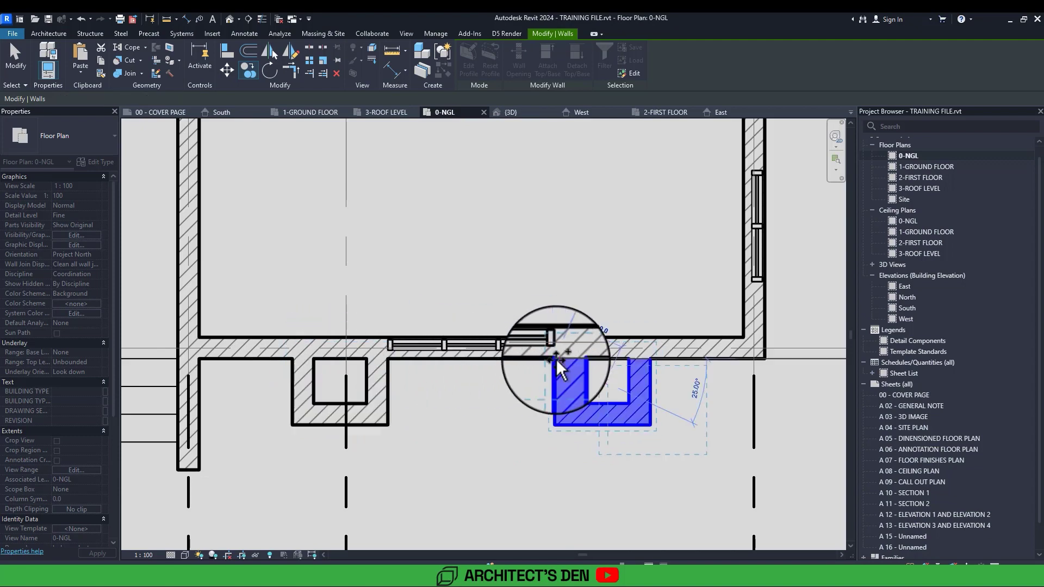
pyautogui.scroll(-5, 508, 311)
# - Check the front piers in the 3D view and on the 0-NGL plan, including the wall behind the wide middle pier
pyautogui.click(226, 18)
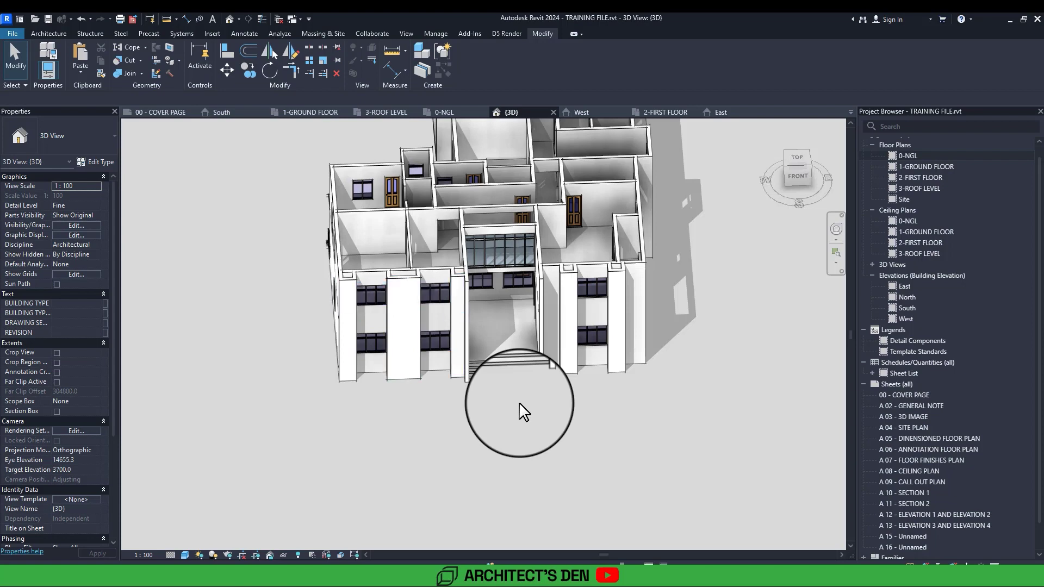
pyautogui.doubleClick(919, 156)
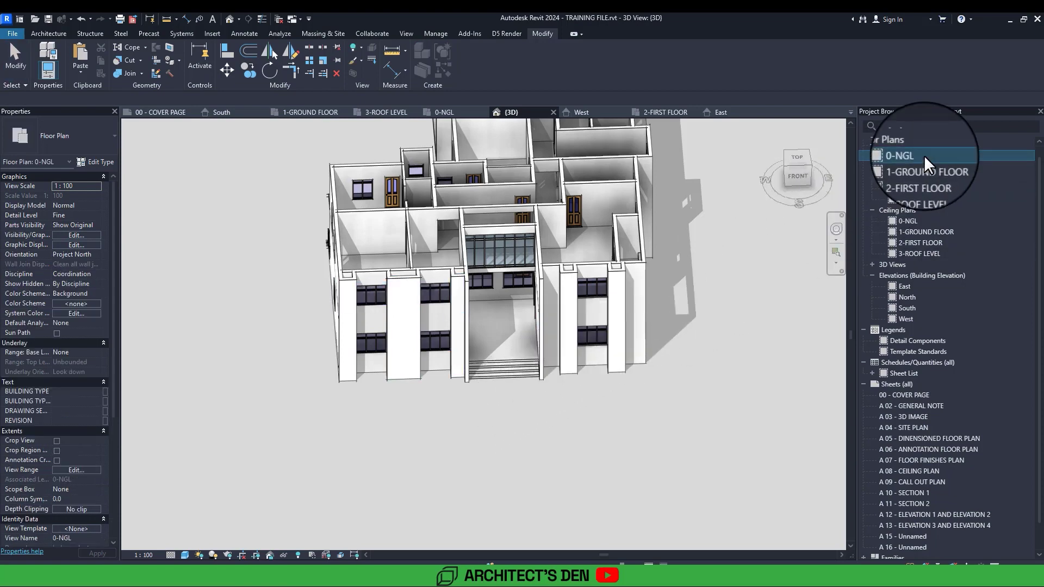
pyautogui.scroll(-4, 692, 333)
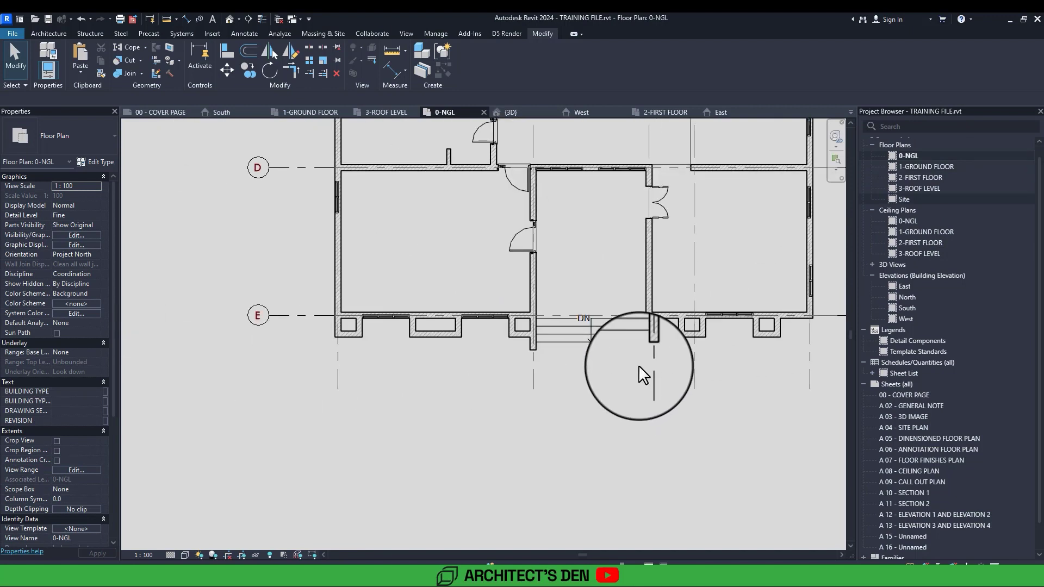
pyautogui.scroll(5, 640, 366)
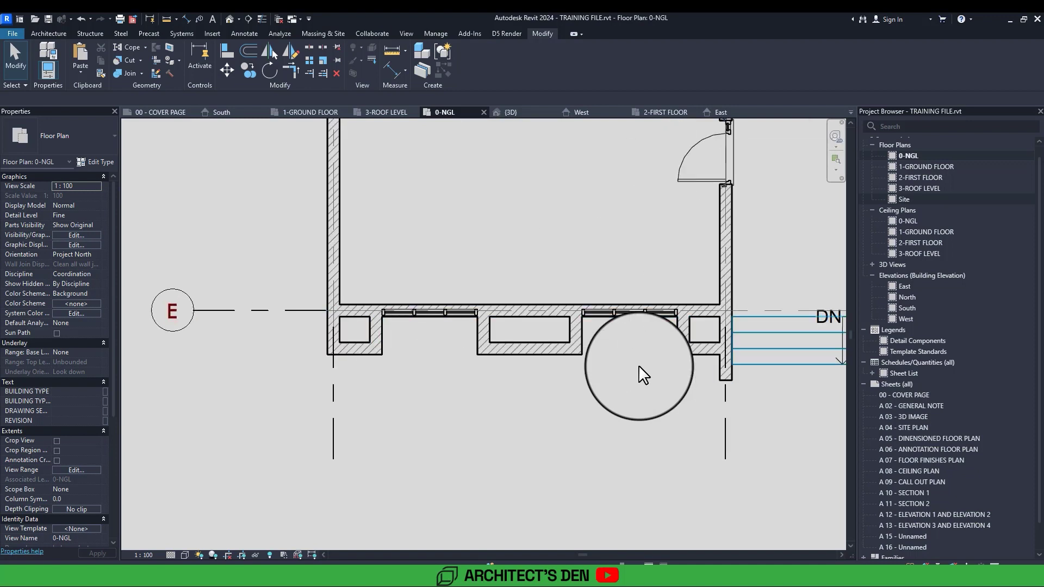
pyautogui.scroll(-2, 639, 365)
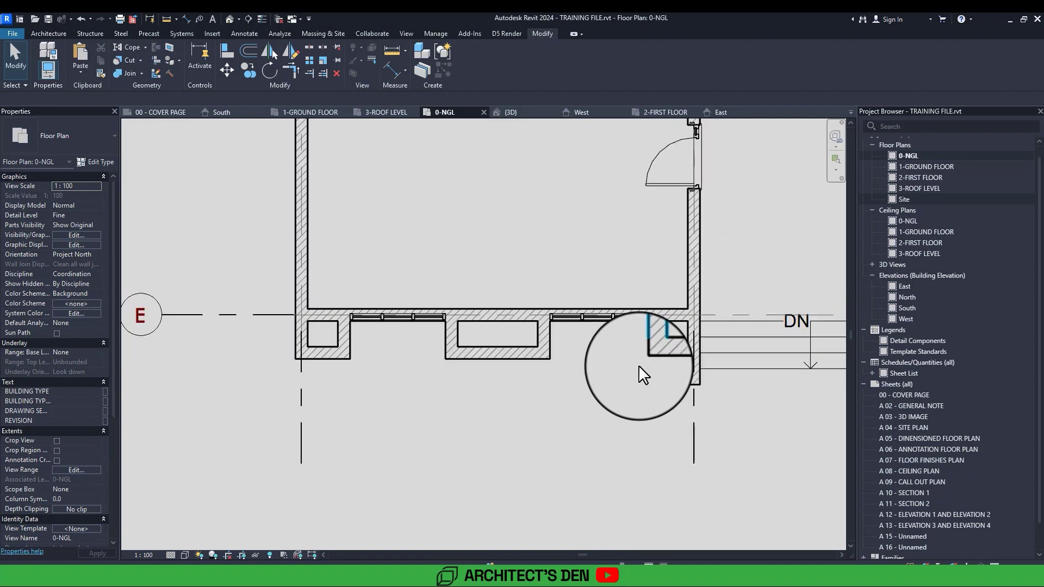
pyautogui.click(494, 314)
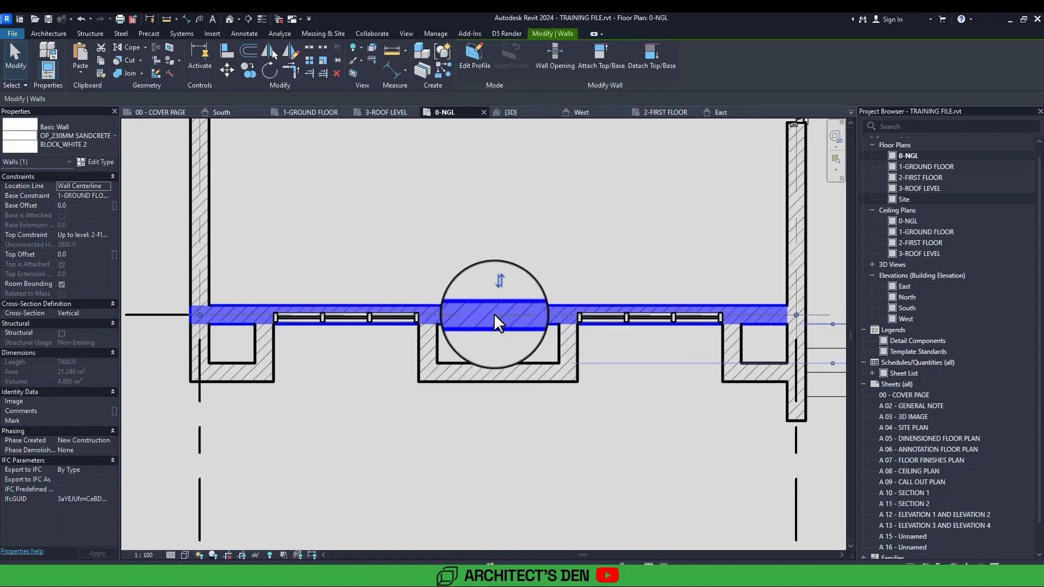
pyautogui.press('Escape')
pyautogui.scroll(2, 494, 314)
pyautogui.scroll(2, 493, 313)
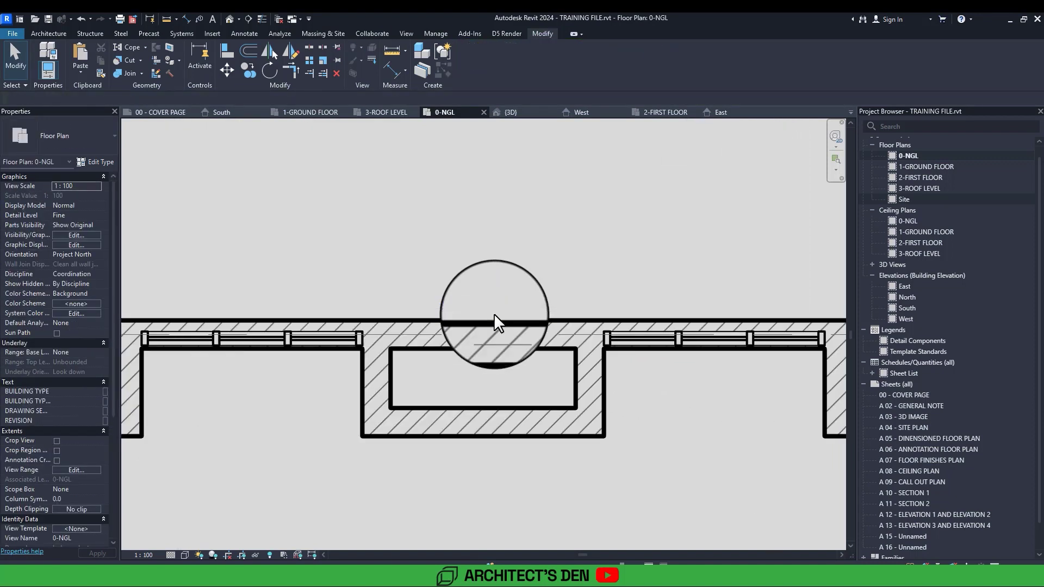
# - On the 1-GROUND FLOOR plan, use Split with Gap on the wall behind the wide middle pier at both inner pier faces
pyautogui.doubleClick(928, 165)
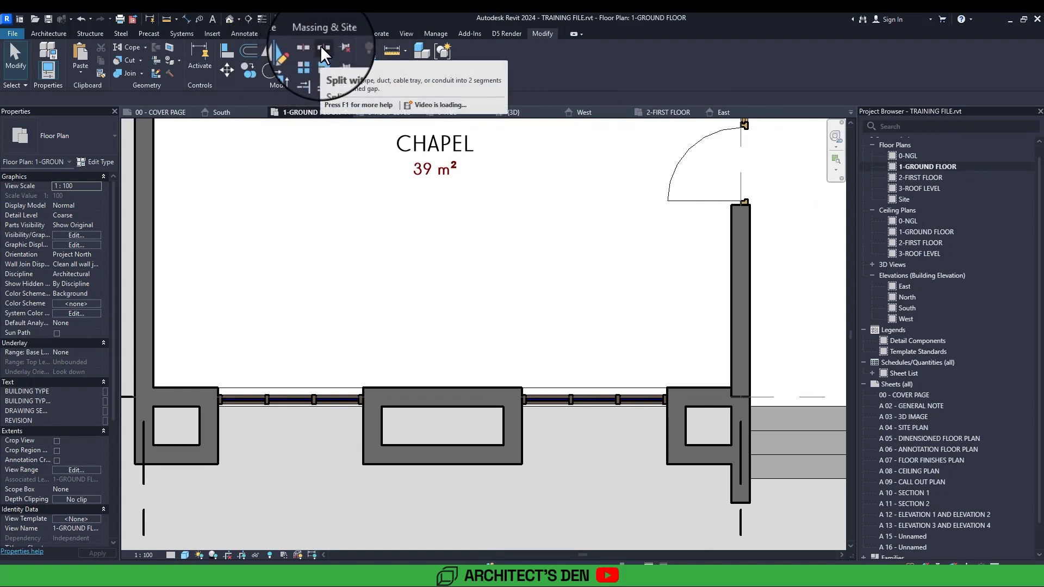
pyautogui.click(322, 47)
pyautogui.scroll(4, 384, 390)
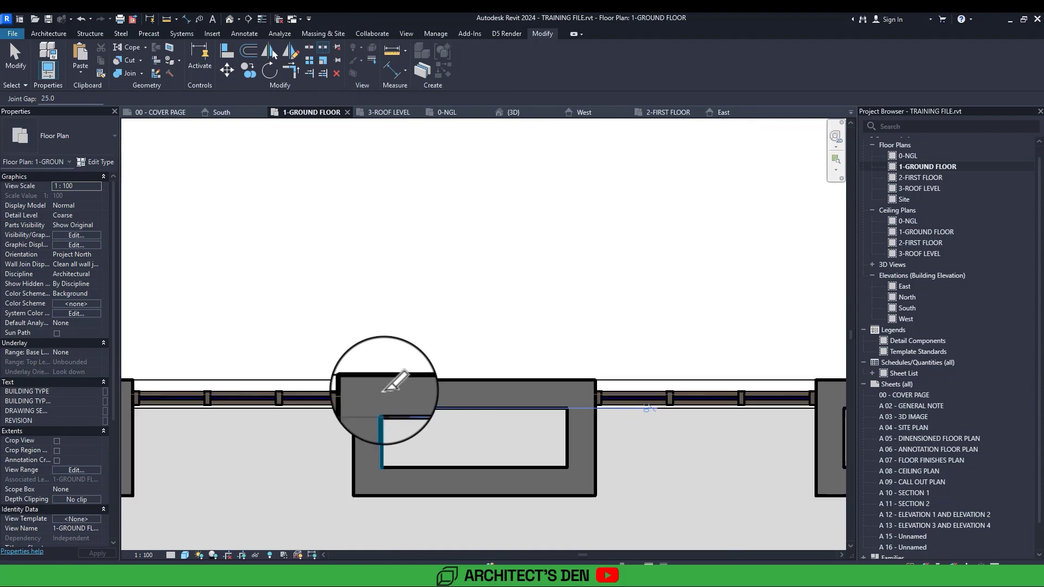
pyautogui.click(383, 387)
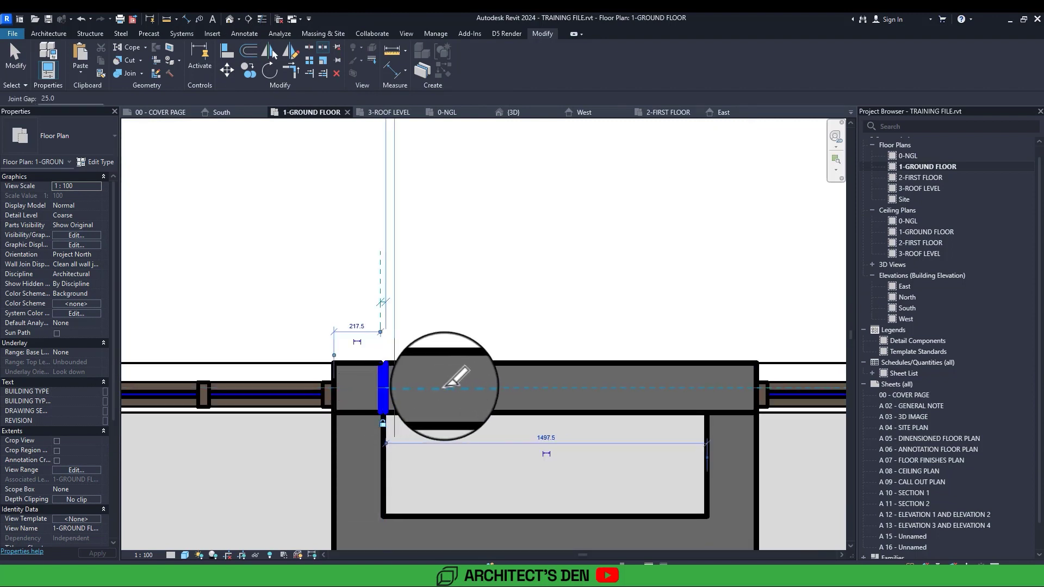
pyautogui.click(708, 387)
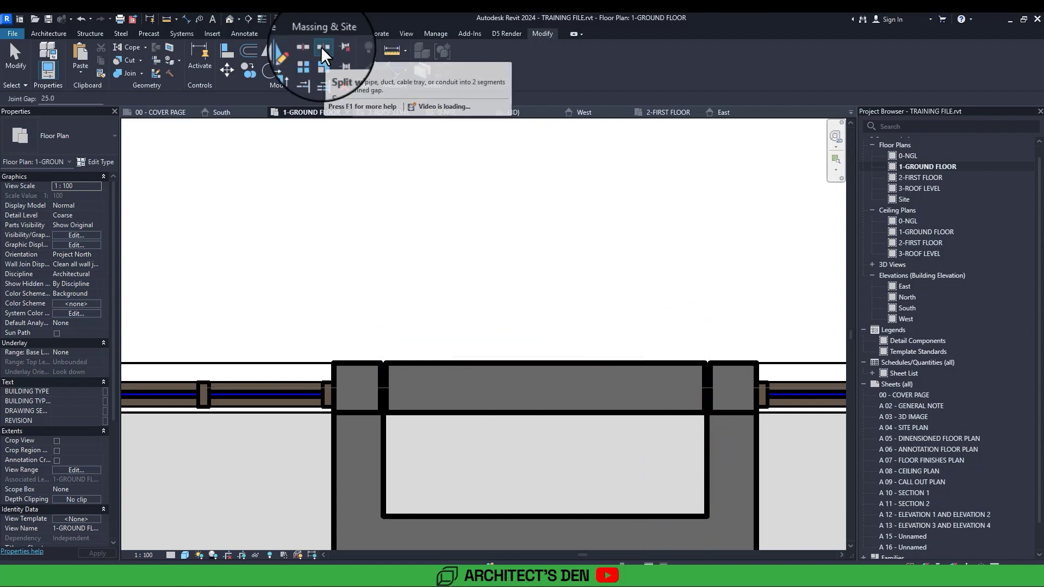
pyautogui.press('Escape')
pyautogui.click(413, 375)
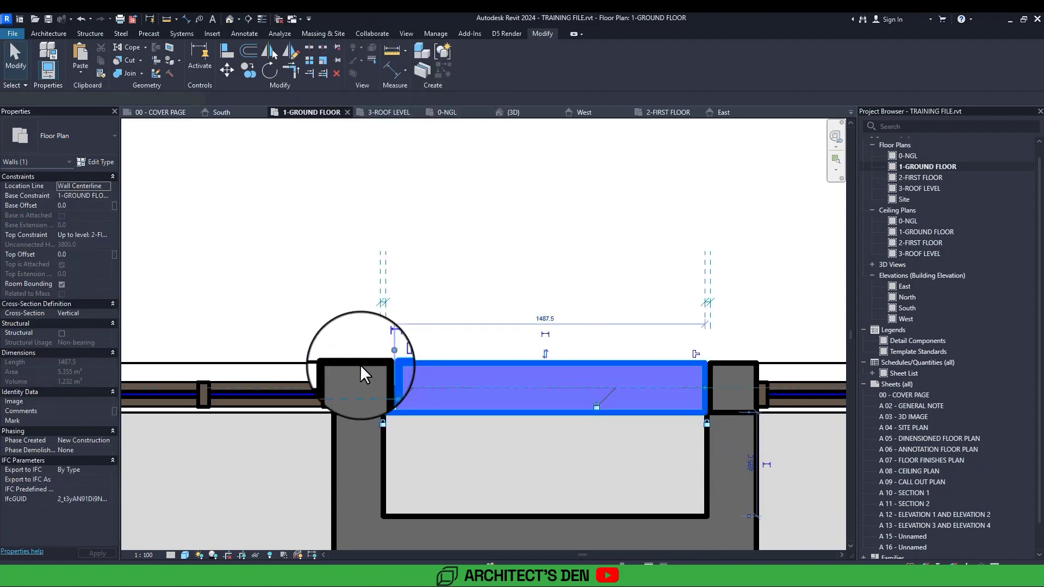
pyautogui.press('Escape')
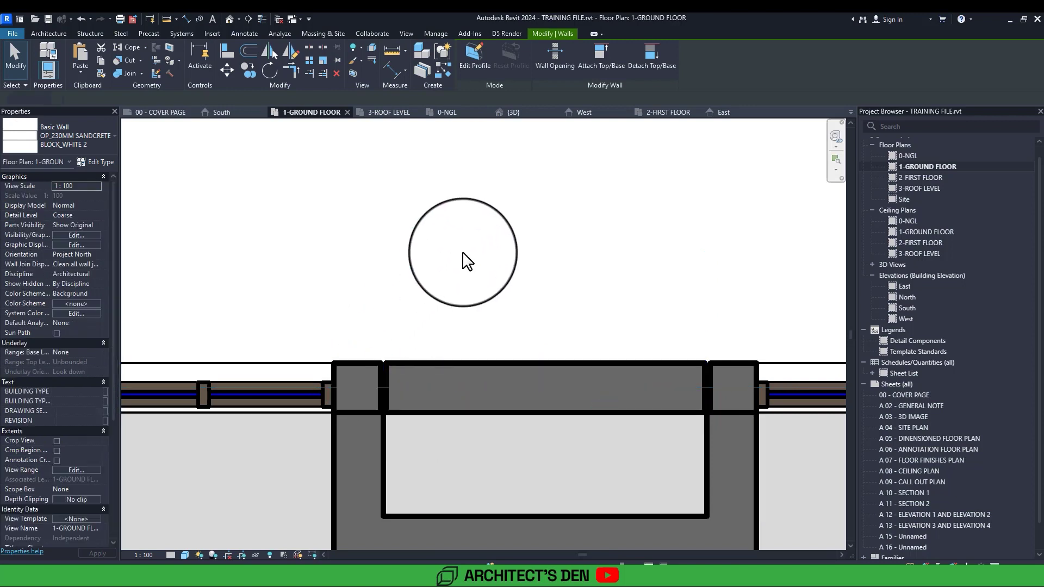
# - Undo the gap split and use Split Element with Delete Inner Segment on to remove the wall between the wide middle pier's inner faces
pyautogui.hotkey('ctrl', 'z')
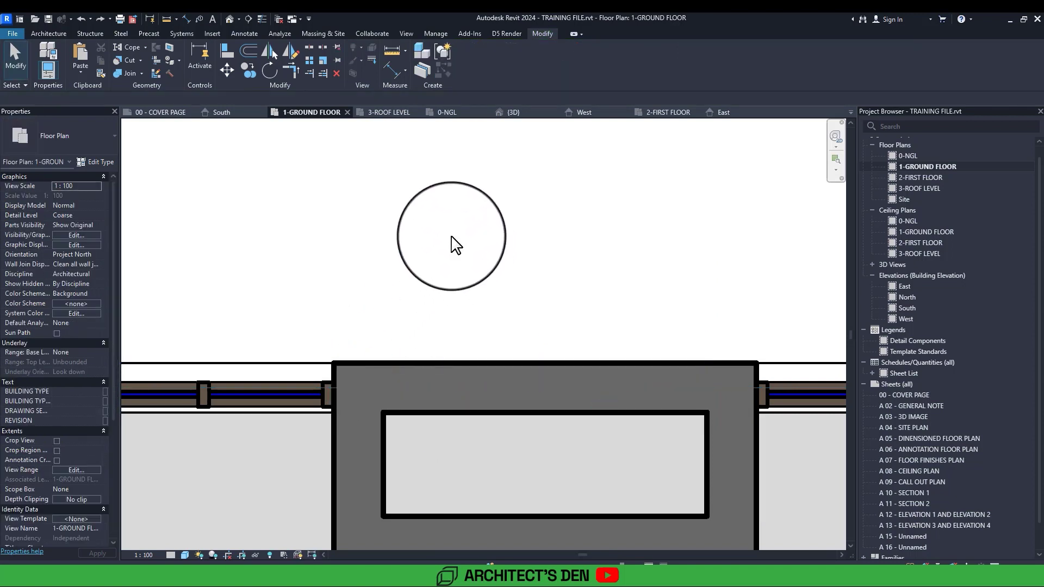
pyautogui.click(321, 47)
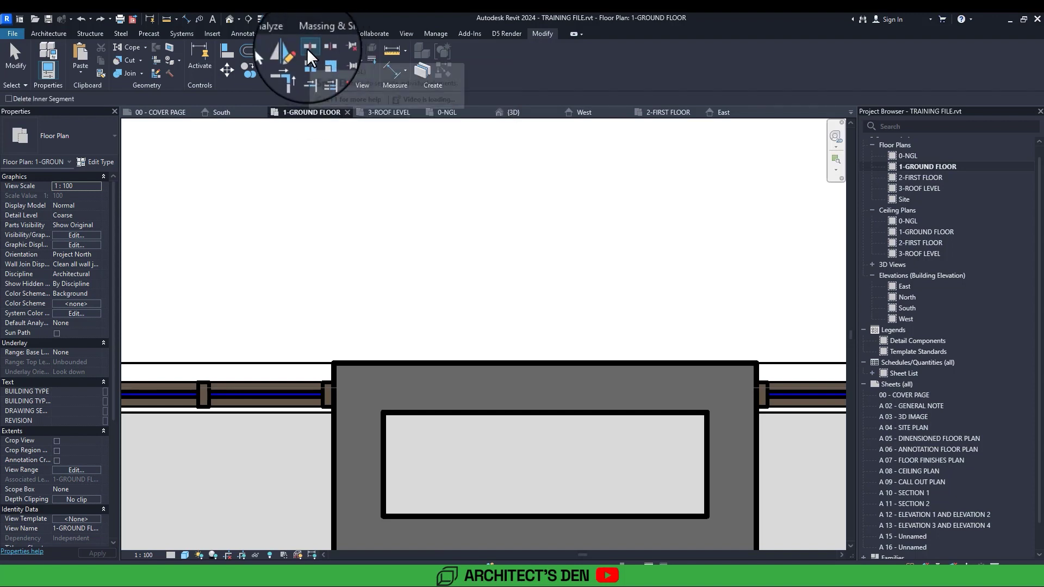
pyautogui.click(9, 99)
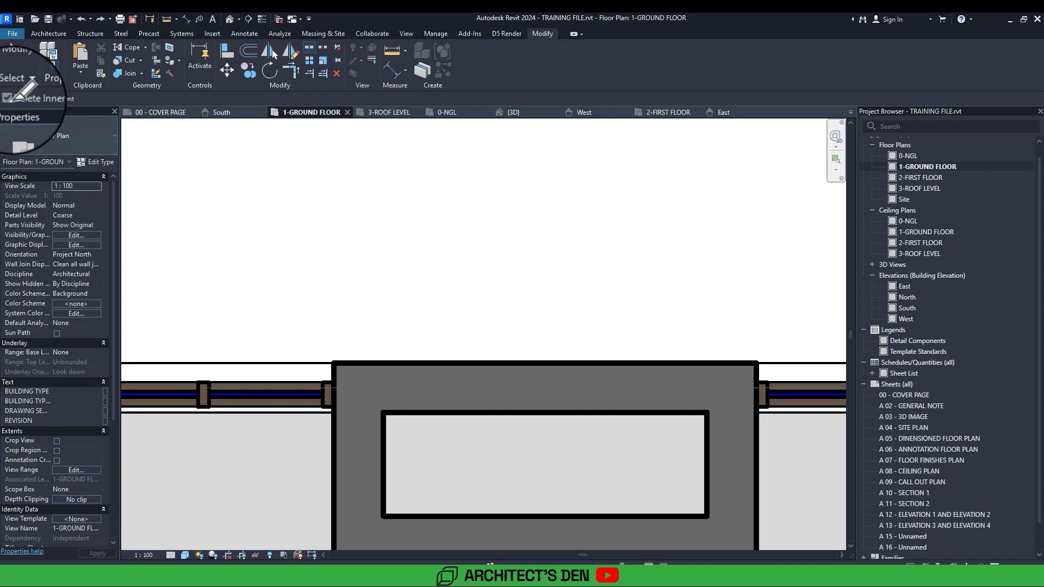
pyautogui.click(384, 365)
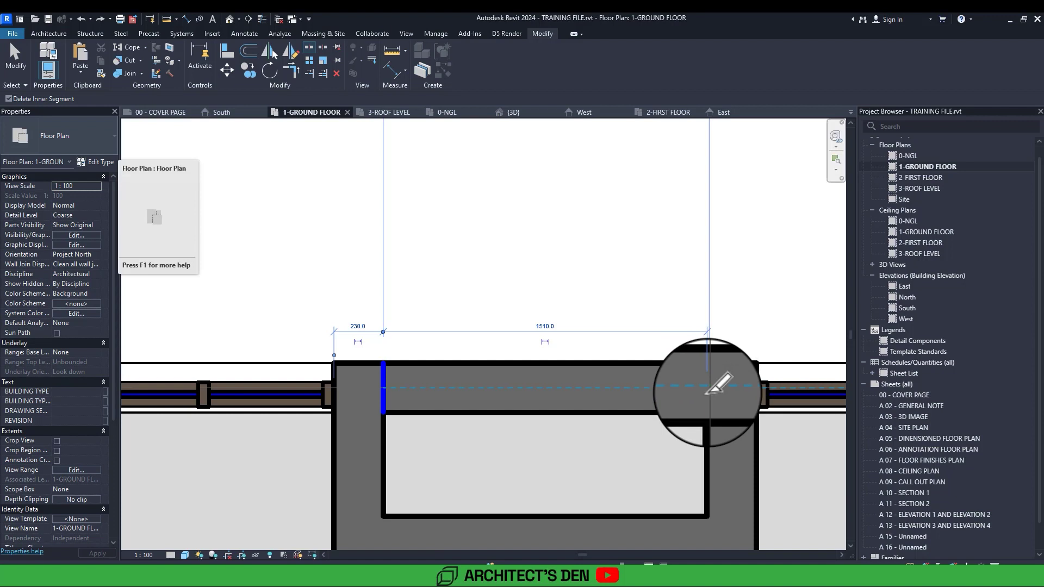
pyautogui.click(718, 384)
pyautogui.scroll(-5, 718, 384)
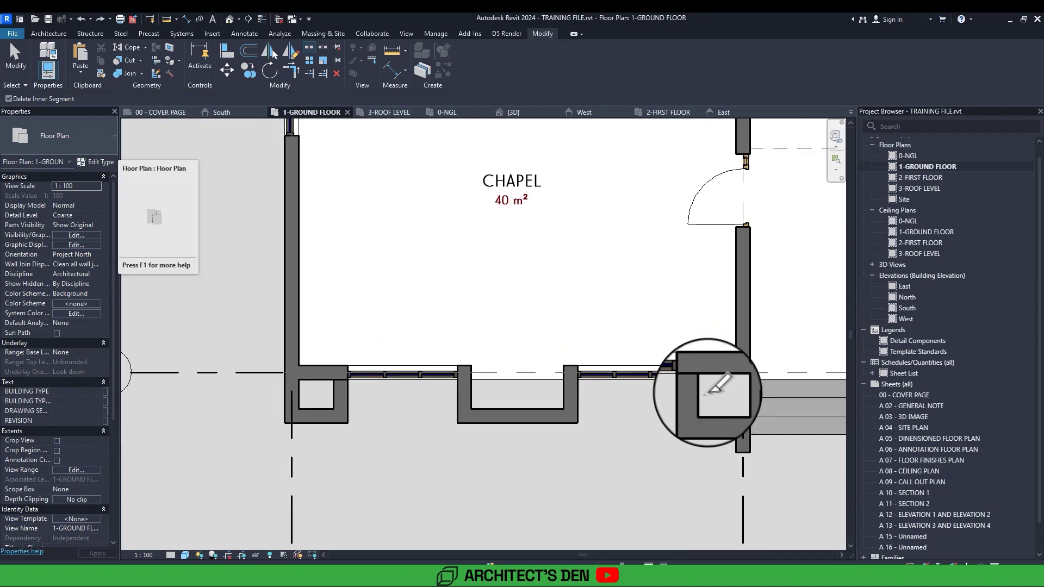
pyautogui.press('Escape')
pyautogui.scroll(-2, 707, 392)
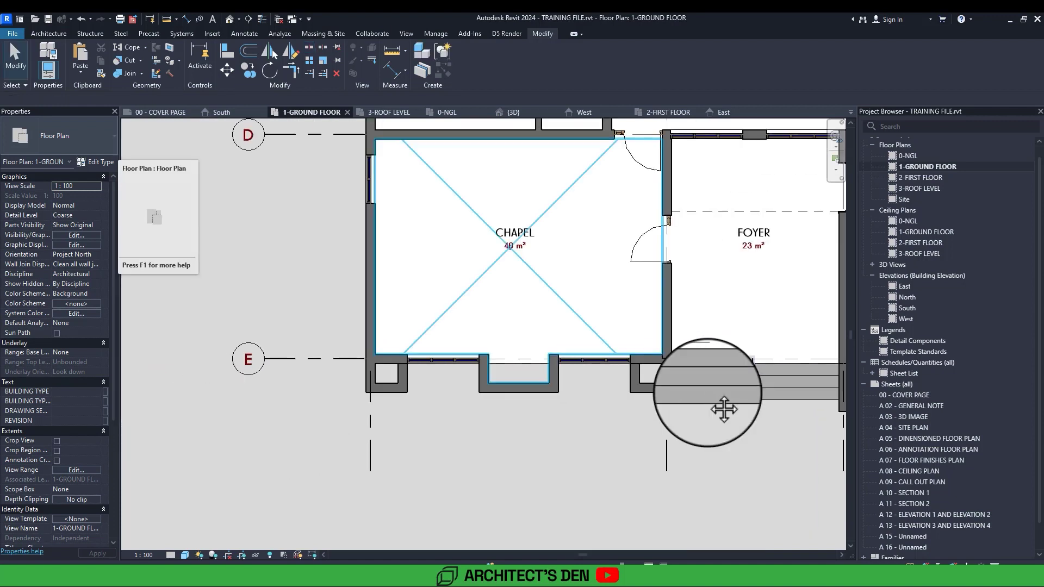
# - Examine the front piers along the chapel, entrance stairs and main lounge on the ground floor plan
pyautogui.moveTo(707, 391); pyautogui.dragTo(650, 395, button='middle')
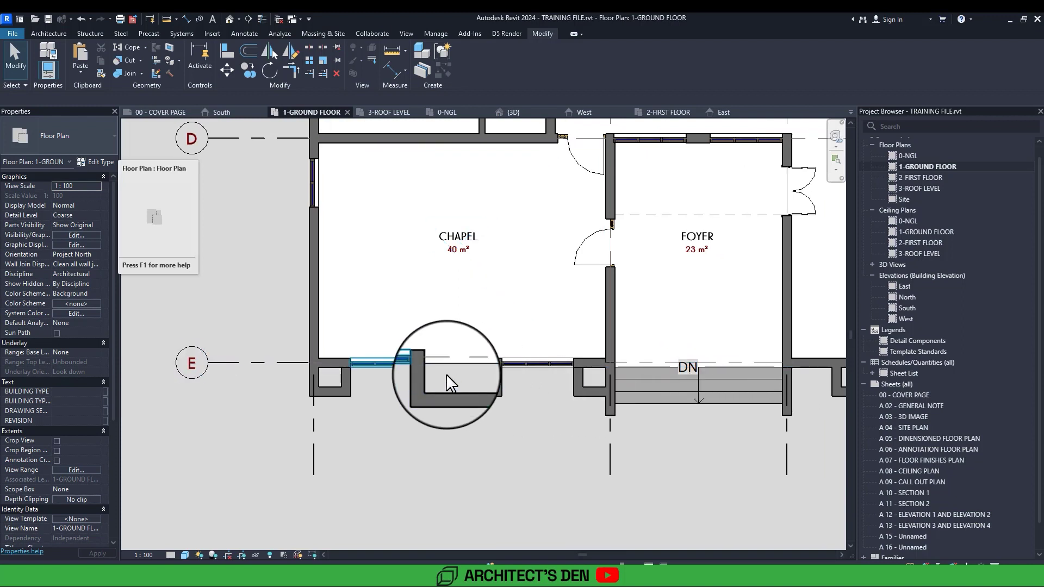
pyautogui.scroll(3, 446, 373)
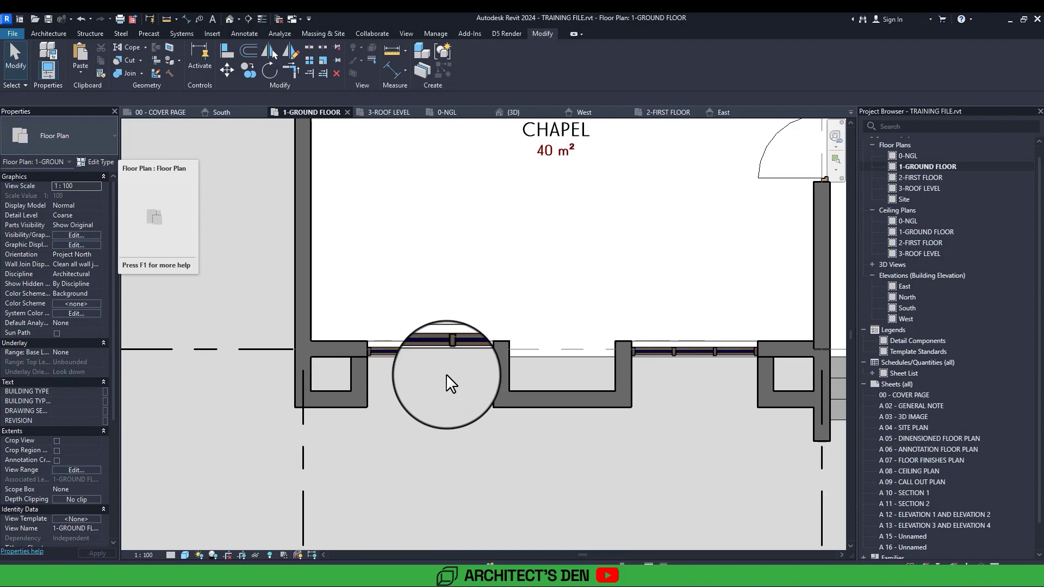
pyautogui.moveTo(450, 390); pyautogui.dragTo(384, 391, button='middle')
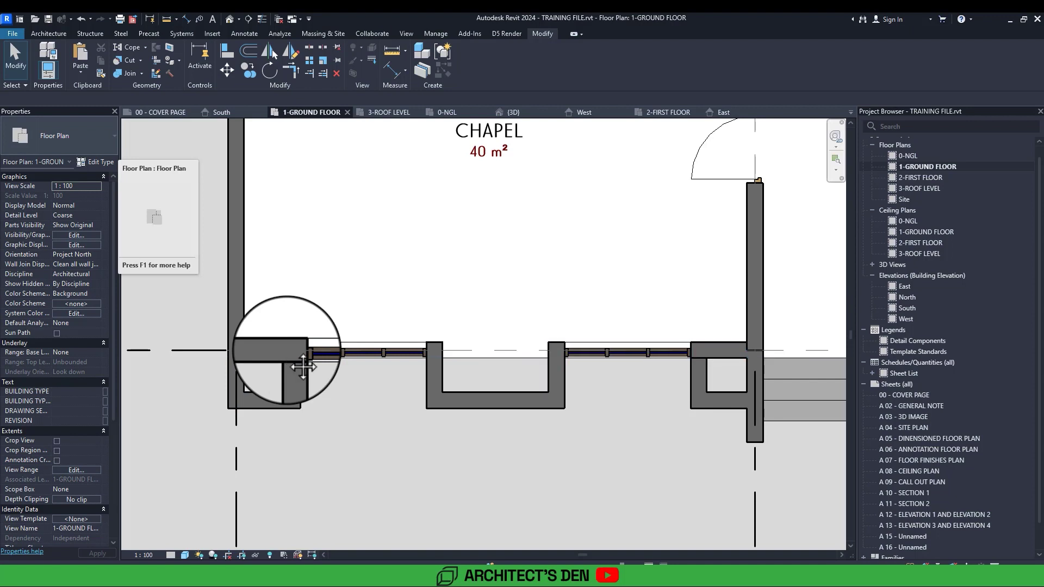
pyautogui.moveTo(639, 348); pyautogui.dragTo(425, 332, button='middle')
pyautogui.scroll(-1, 424, 333)
pyautogui.scroll(-2, 418, 333)
pyautogui.moveTo(632, 323); pyautogui.dragTo(408, 318, button='middle')
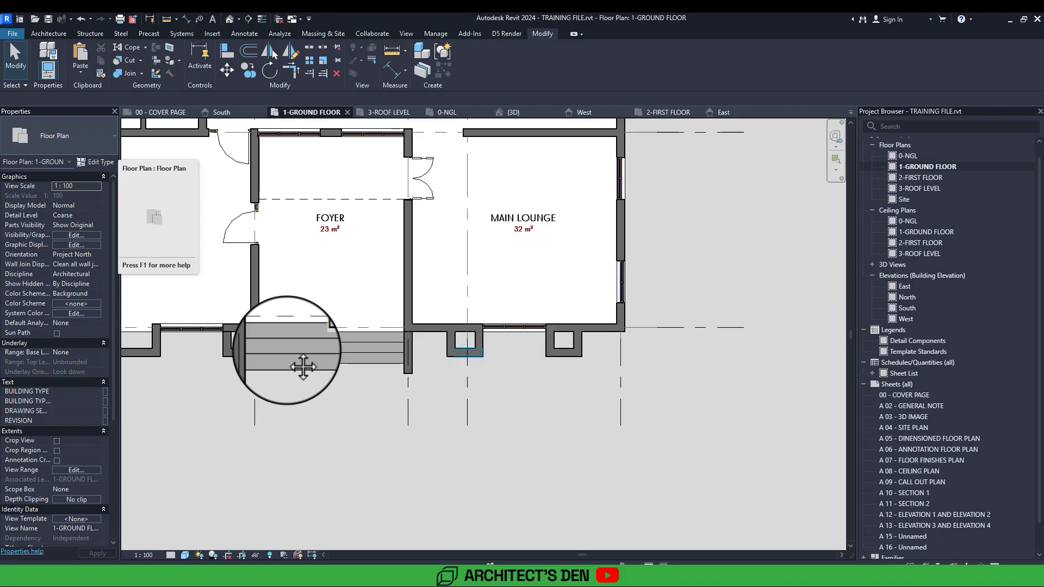
pyautogui.moveTo(468, 352); pyautogui.dragTo(696, 349, button='middle')
pyautogui.scroll(1, 259, 349)
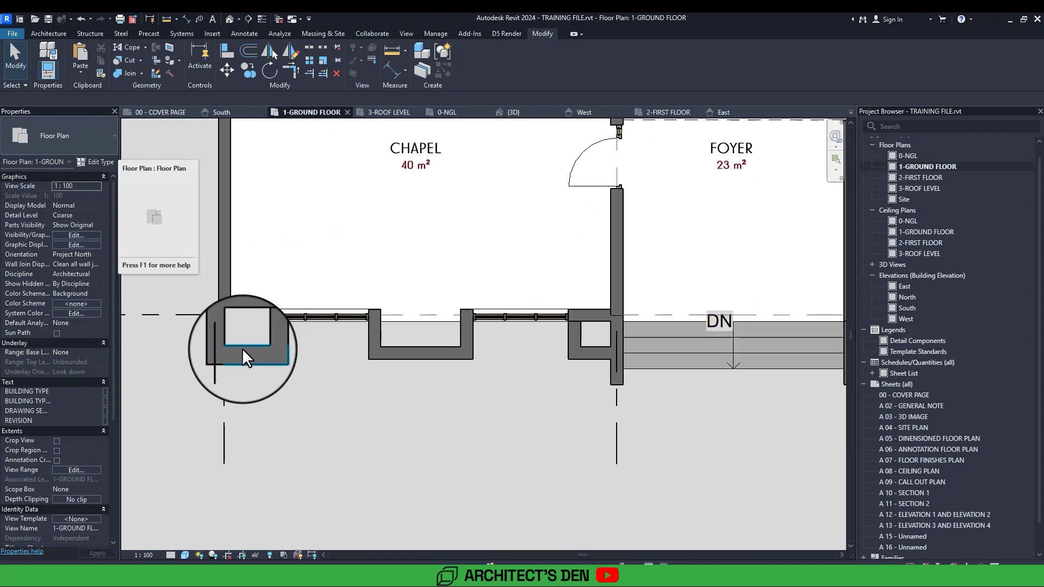
# - Reference the temporary dimension to the outer face of the chapel corner pier's front wall and set the pier's projection to 600 mm
pyautogui.click(243, 349)
pyautogui.scroll(2, 243, 350)
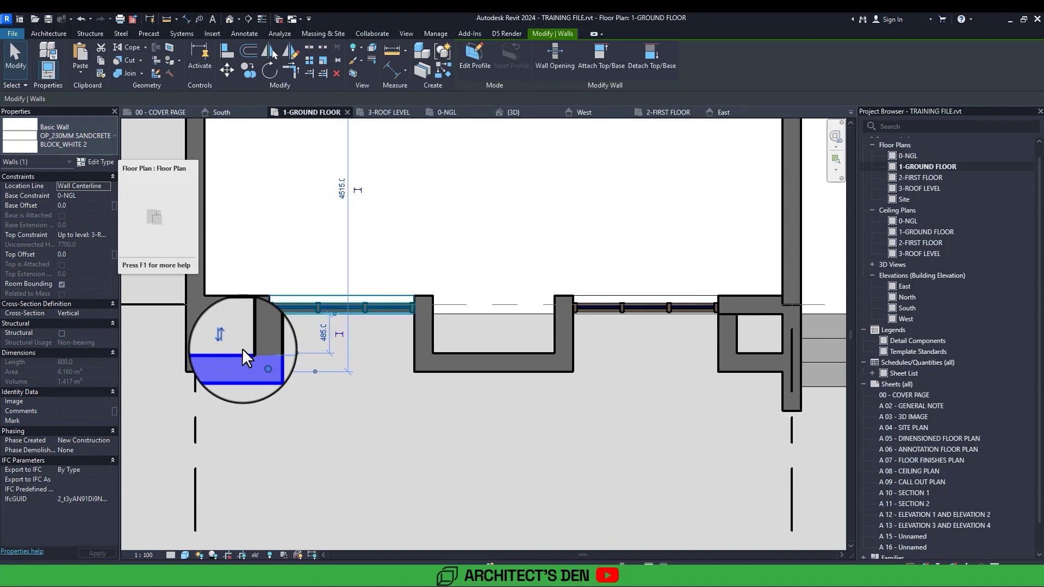
pyautogui.scroll(-2, 242, 348)
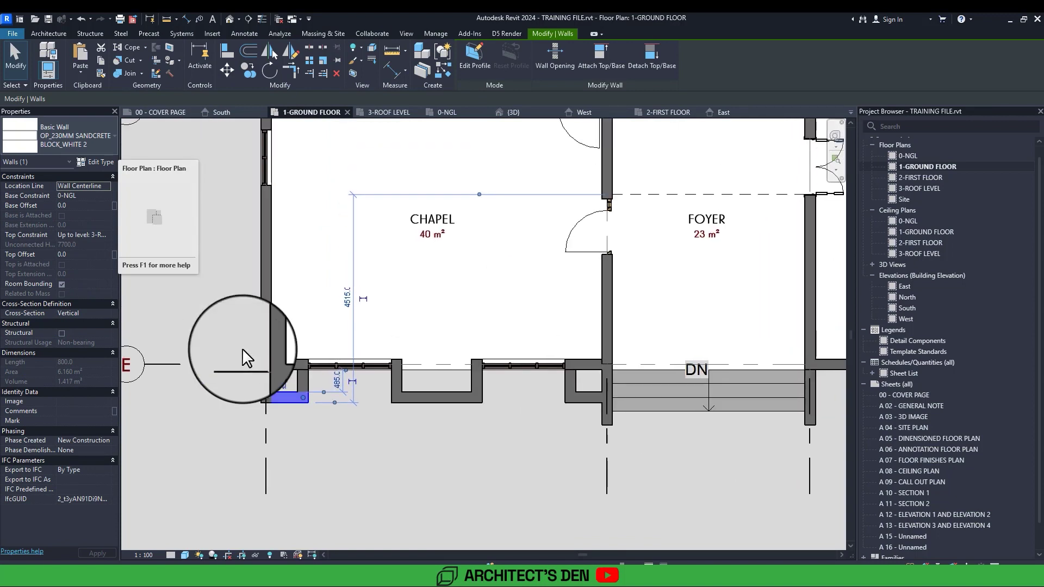
pyautogui.scroll(2, 242, 348)
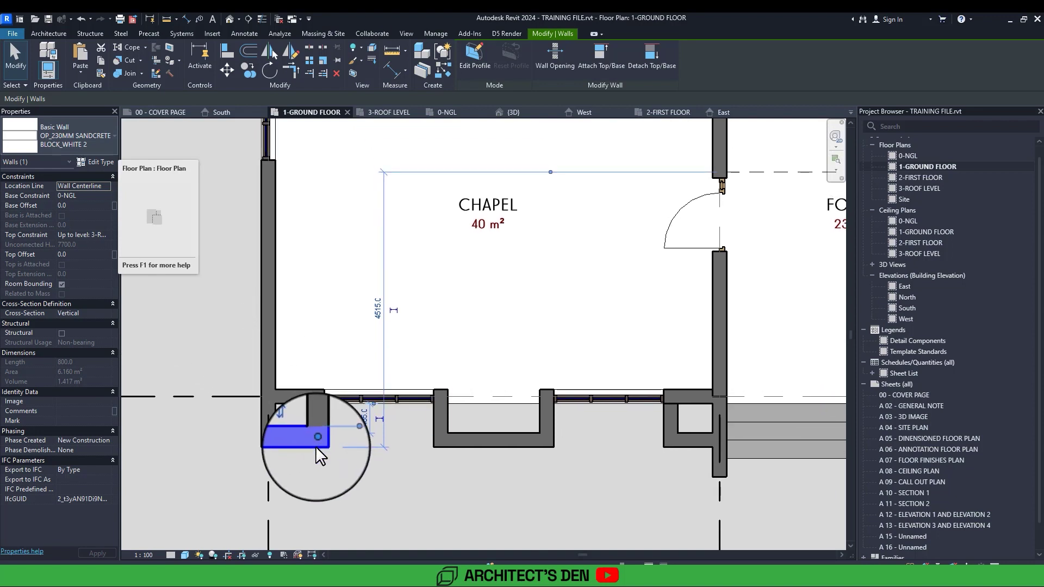
pyautogui.scroll(2, 316, 447)
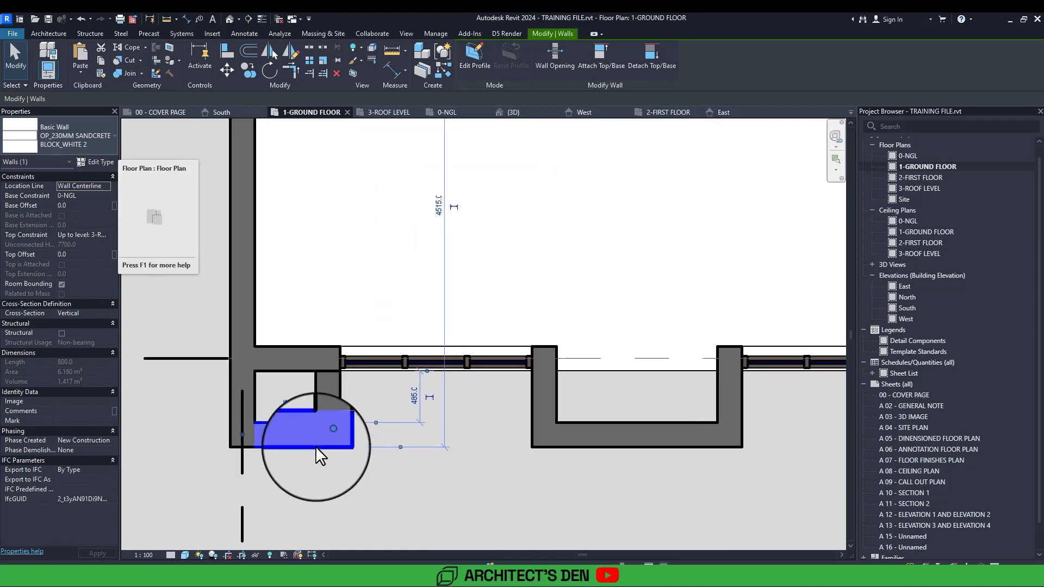
pyautogui.scroll(-2, 315, 445)
pyautogui.scroll(2, 326, 440)
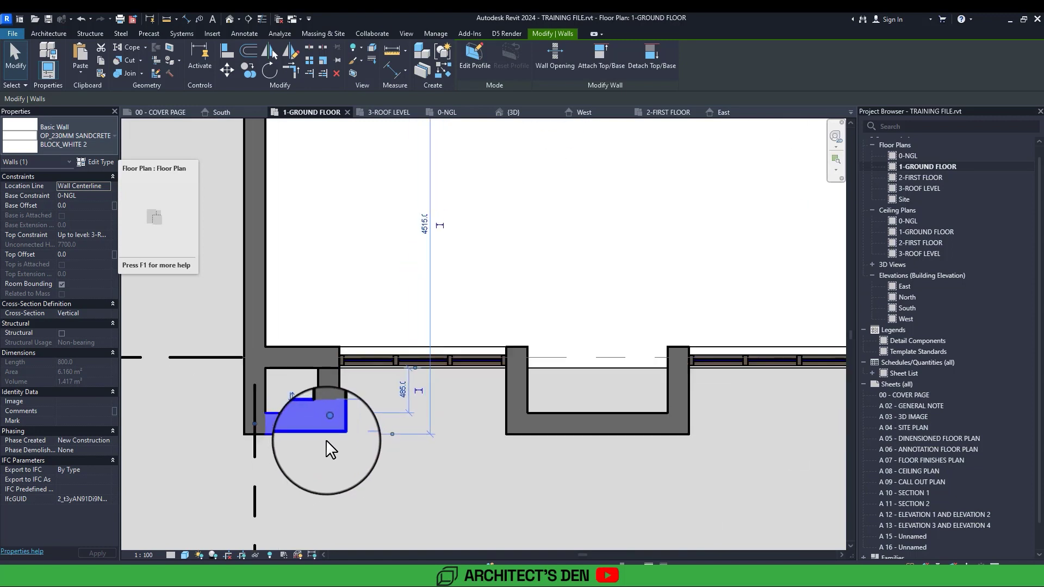
pyautogui.scroll(1, 343, 428)
pyautogui.click(372, 412)
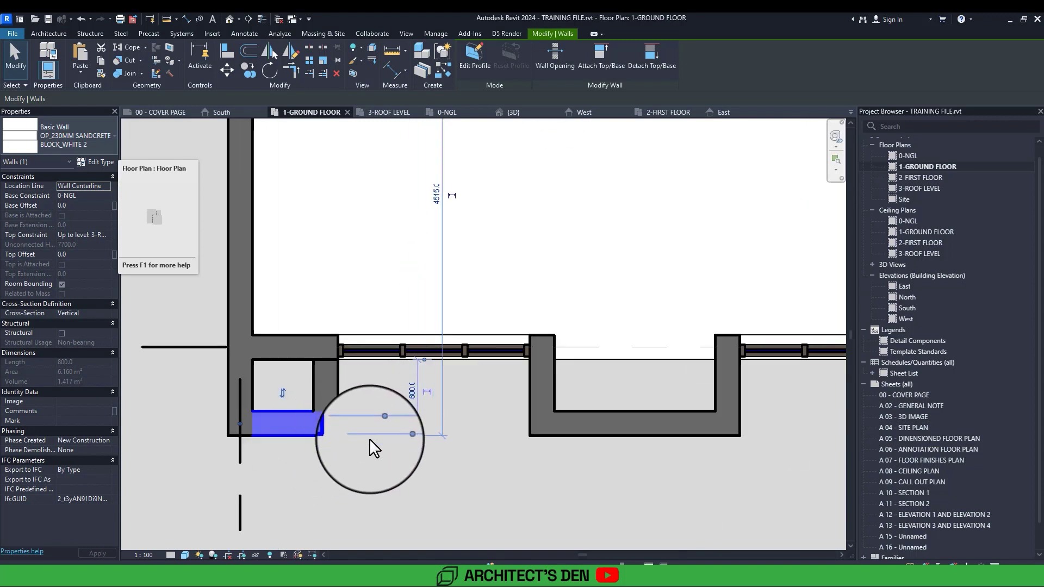
pyautogui.click(369, 439)
pyautogui.click(298, 427)
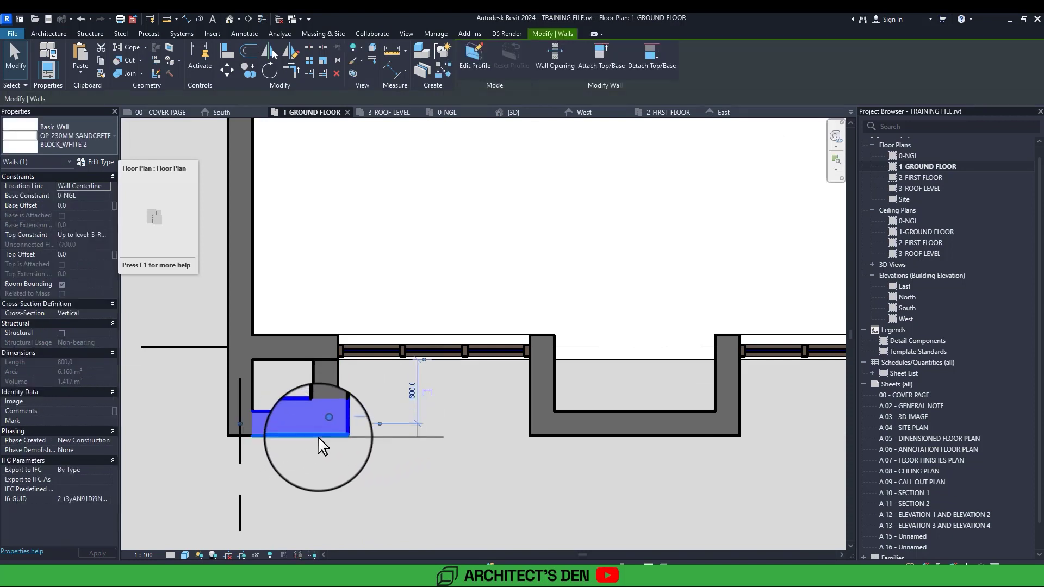
pyautogui.click(412, 390)
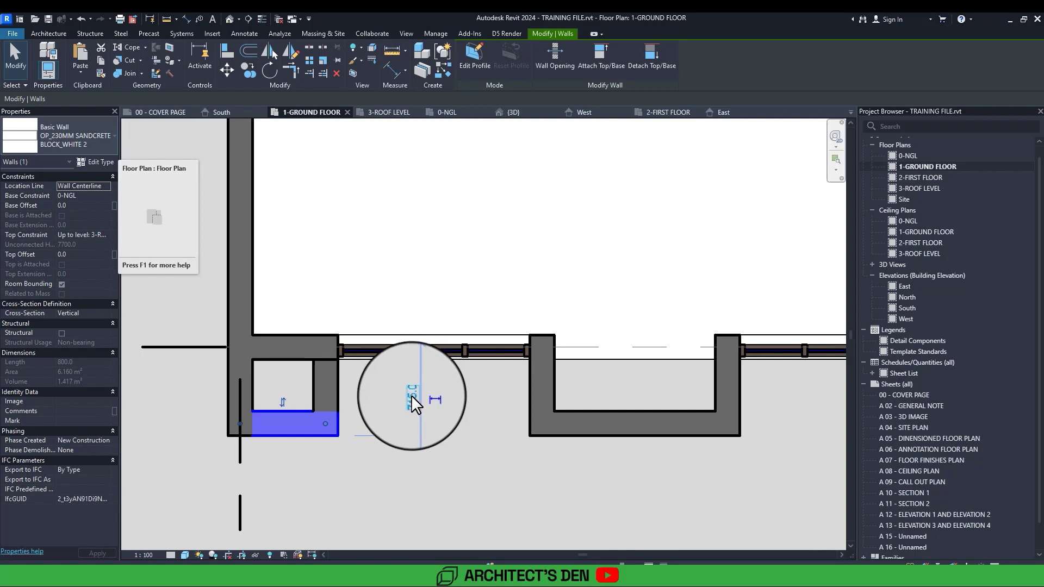
pyautogui.click(411, 395)
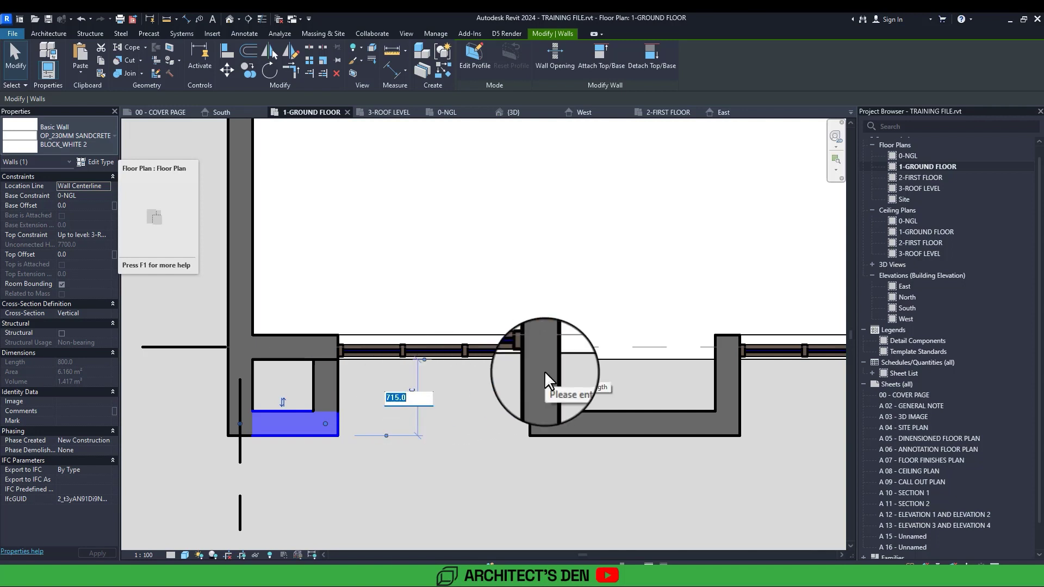
pyautogui.write('600')
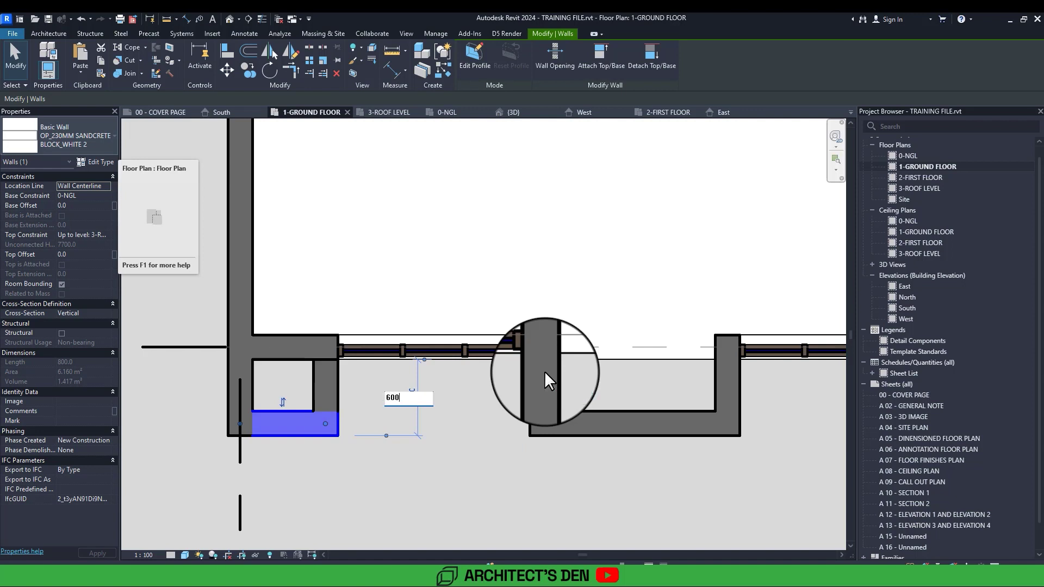
pyautogui.press('Return')
pyautogui.click(473, 448)
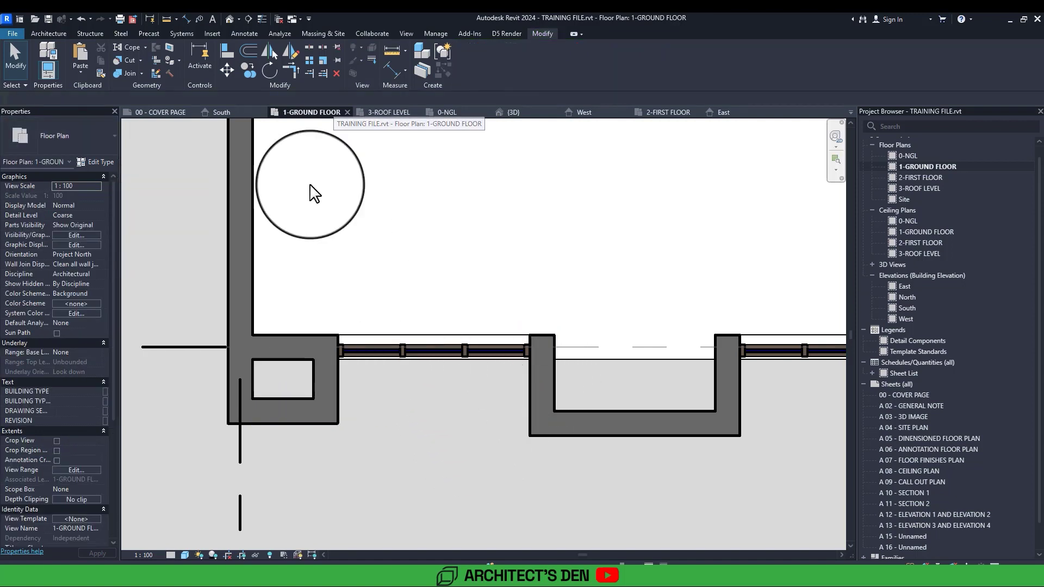
# - Align the front faces of the wide middle pier and the chapel's stair-side pier with the shortened corner pier
pyautogui.click(227, 52)
pyautogui.click(298, 423)
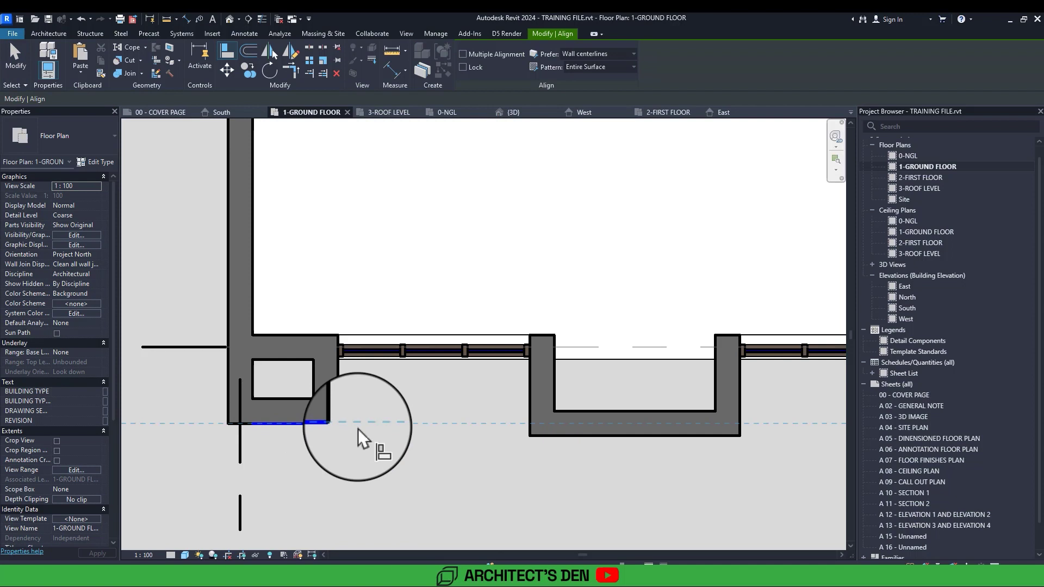
pyautogui.click(572, 437)
pyautogui.scroll(-1, 522, 436)
pyautogui.moveTo(614, 427); pyautogui.dragTo(404, 422, button='middle')
pyautogui.click(400, 423)
pyautogui.click(603, 433)
pyautogui.scroll(-2, 559, 430)
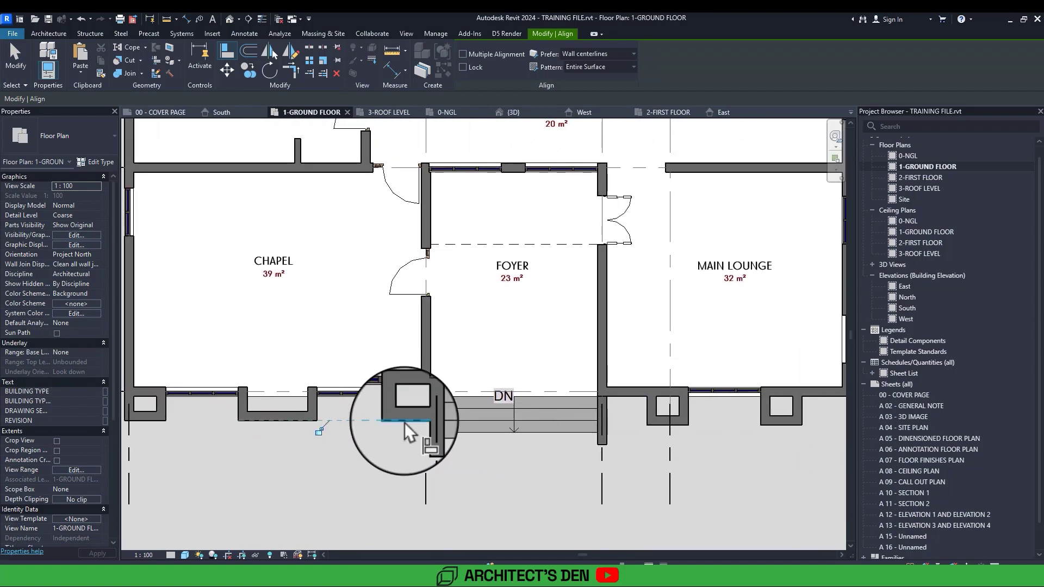
# - With Multiple Alignment on, align the front faces of both main lounge piers to the chapel's stair-side pier
pyautogui.click(405, 423)
pyautogui.scroll(-1, 405, 422)
pyautogui.moveTo(541, 437); pyautogui.dragTo(404, 423, button='middle')
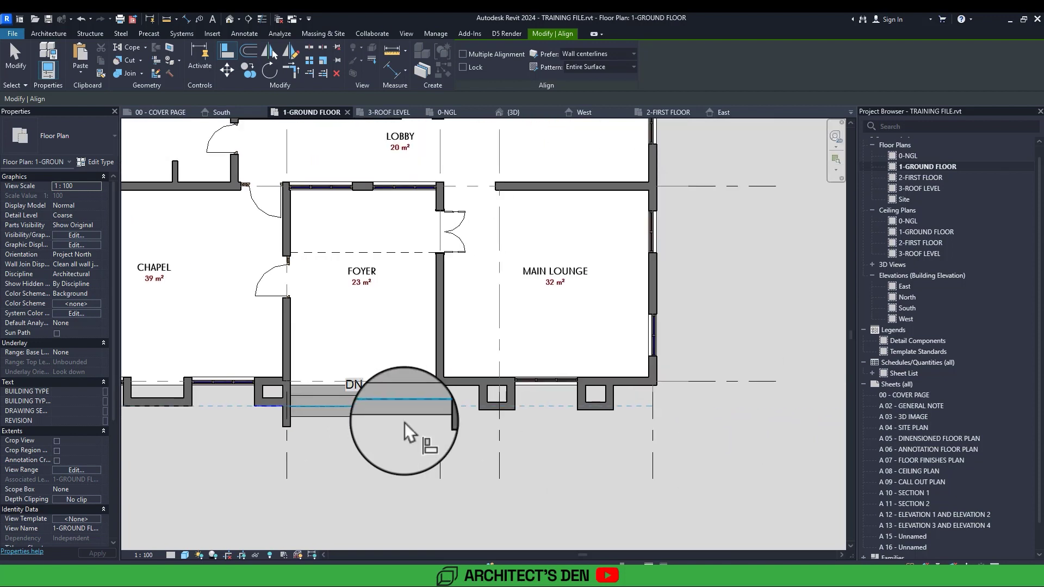
pyautogui.click(482, 55)
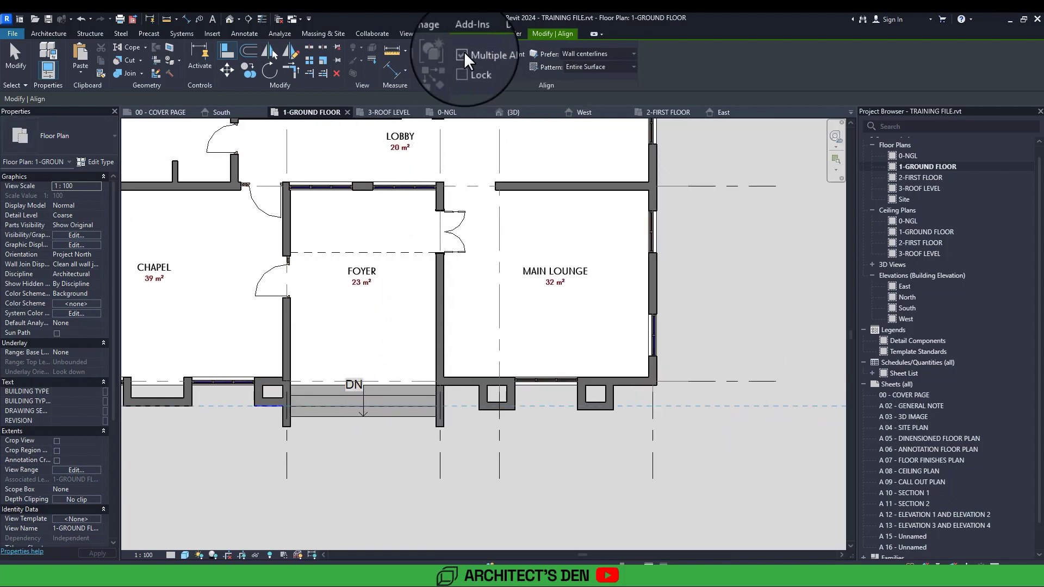
pyautogui.click(497, 405)
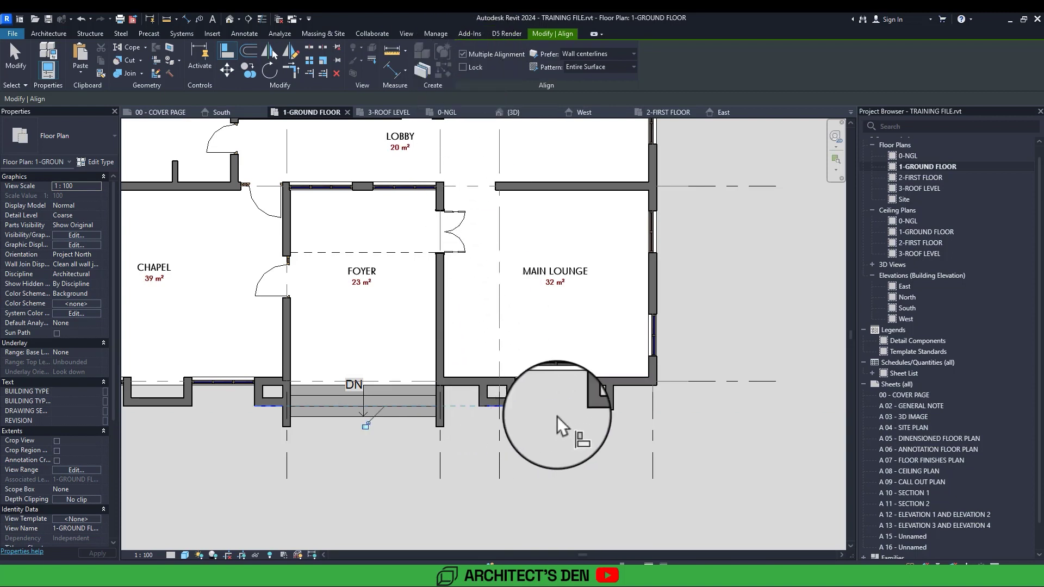
pyautogui.moveTo(592, 416); pyautogui.dragTo(699, 399, button='middle')
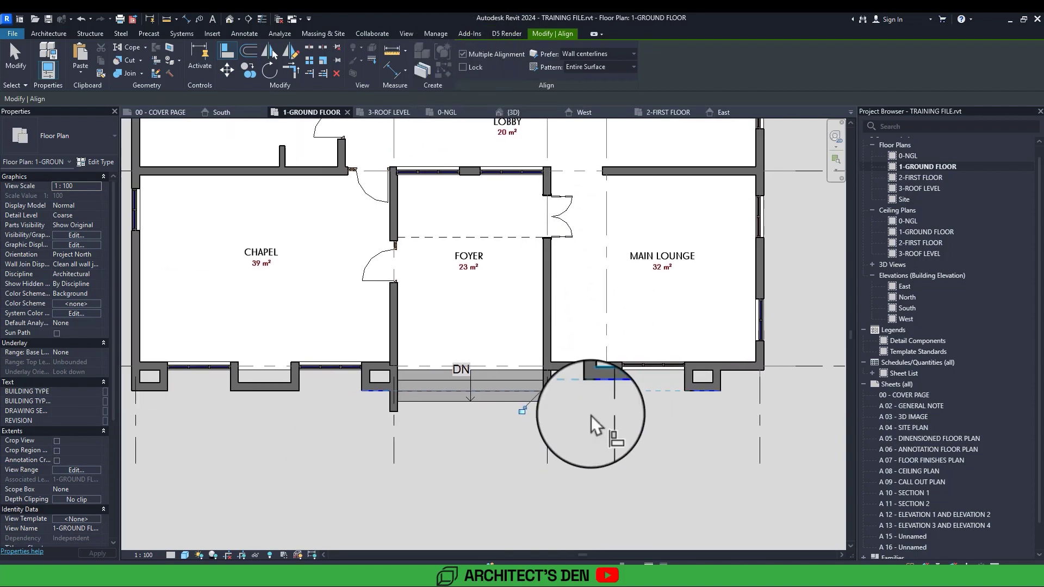
pyautogui.scroll(-2, 591, 416)
pyautogui.moveTo(592, 416); pyautogui.dragTo(554, 424, button='middle')
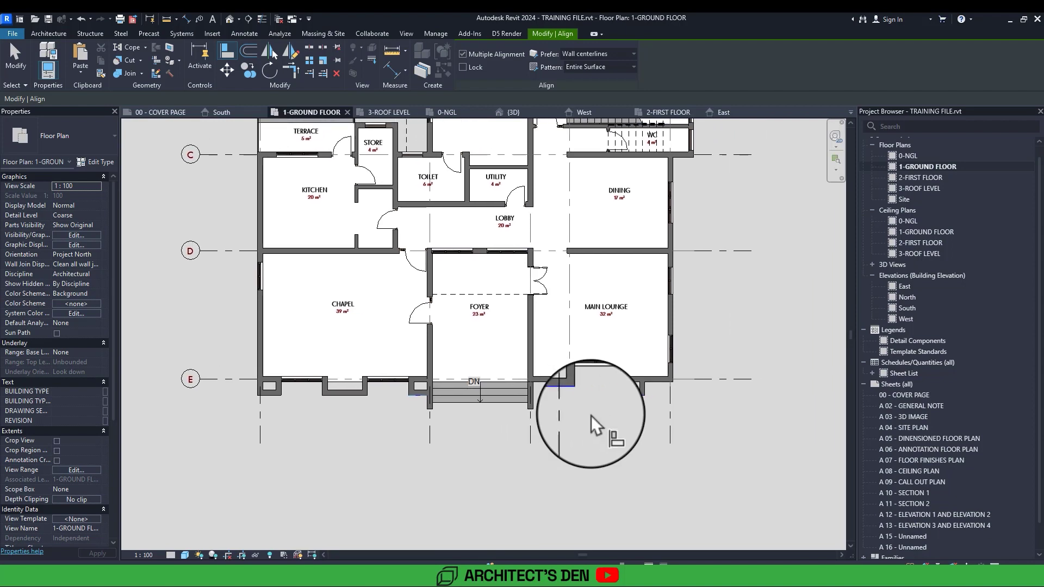
pyautogui.press('Escape')
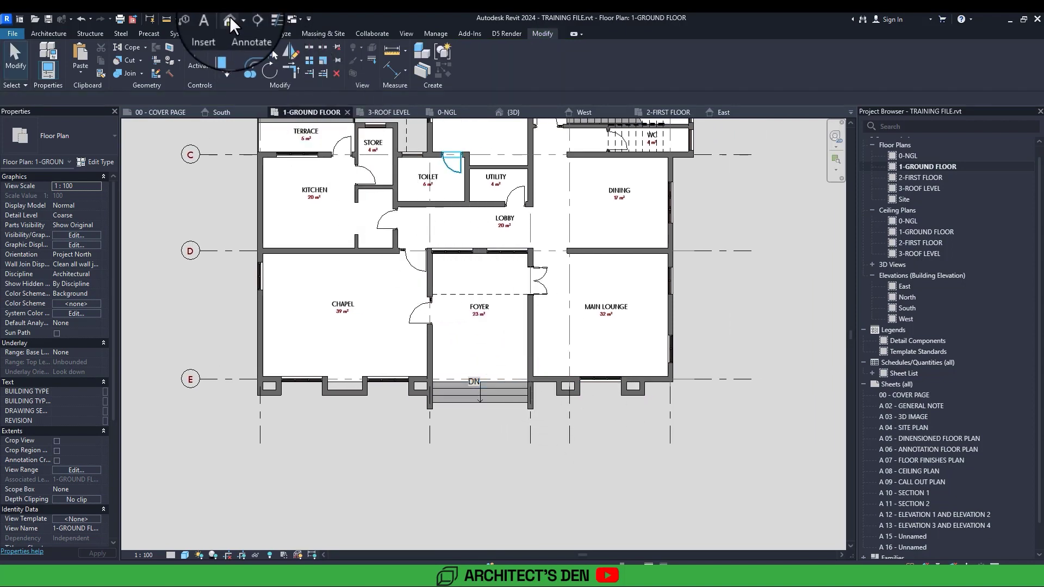
# - Open the 3D view and examine the building's side and rear facades from several angles
pyautogui.click(229, 17)
pyautogui.keyDown('shift'); pyautogui.moveTo(471, 299); pyautogui.dragTo(558, 403, button='middle'); pyautogui.keyUp('shift')
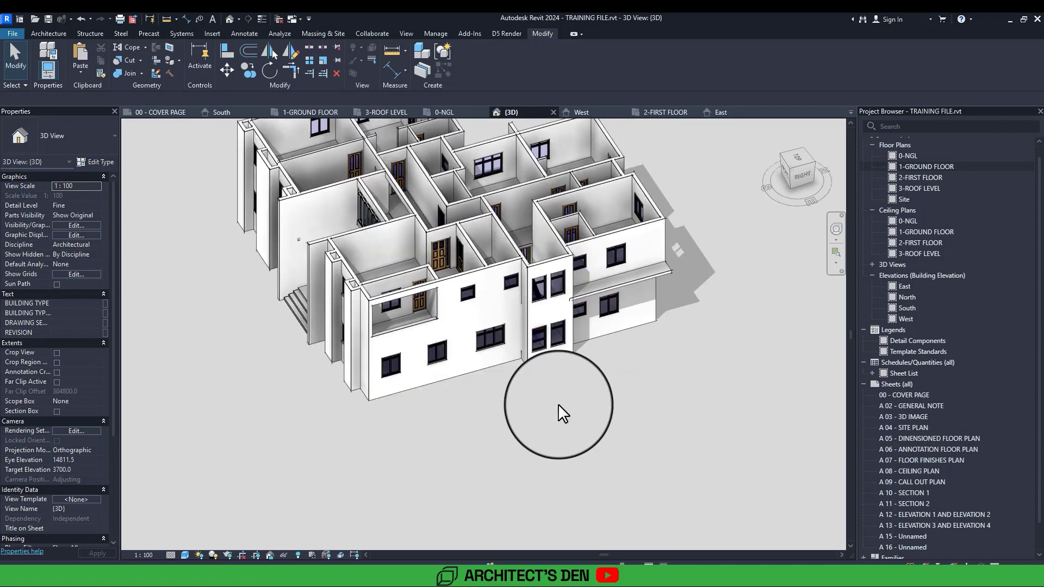
pyautogui.scroll(2, 558, 404)
pyautogui.scroll(1, 558, 404)
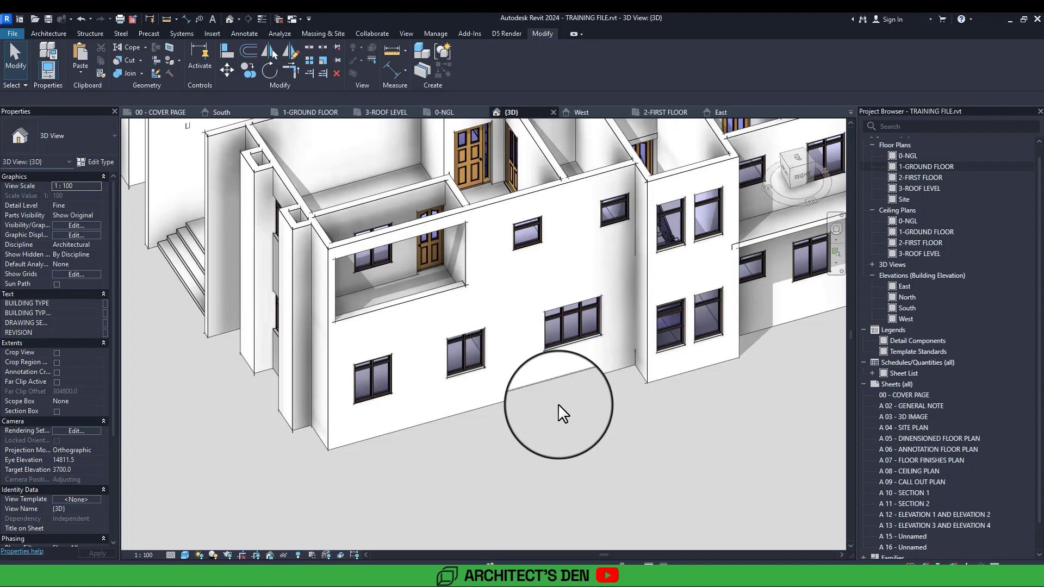
pyautogui.moveTo(558, 404); pyautogui.dragTo(438, 413, button='middle')
pyautogui.scroll(-2, 558, 403)
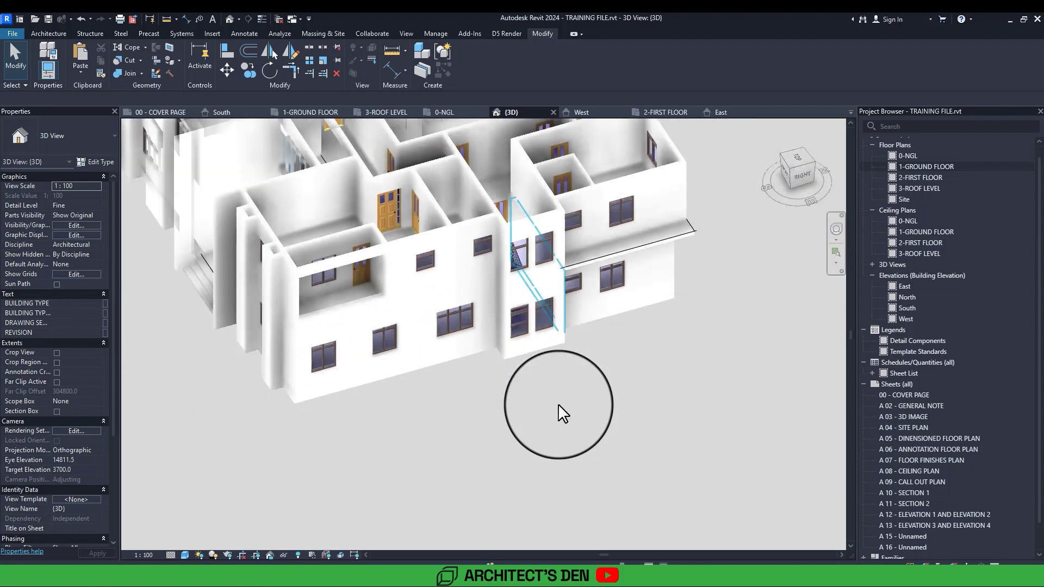
pyautogui.keyDown('shift'); pyautogui.moveTo(558, 403); pyautogui.dragTo(462, 404, button='middle'); pyautogui.keyUp('shift')
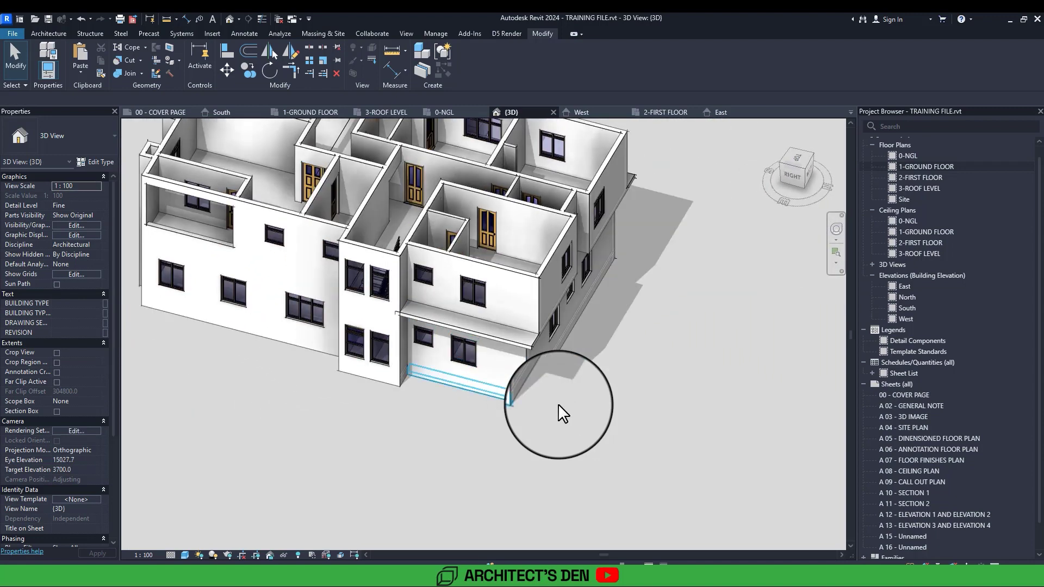
pyautogui.keyDown('shift'); pyautogui.moveTo(557, 404); pyautogui.dragTo(489, 404, button='middle'); pyautogui.keyUp('shift')
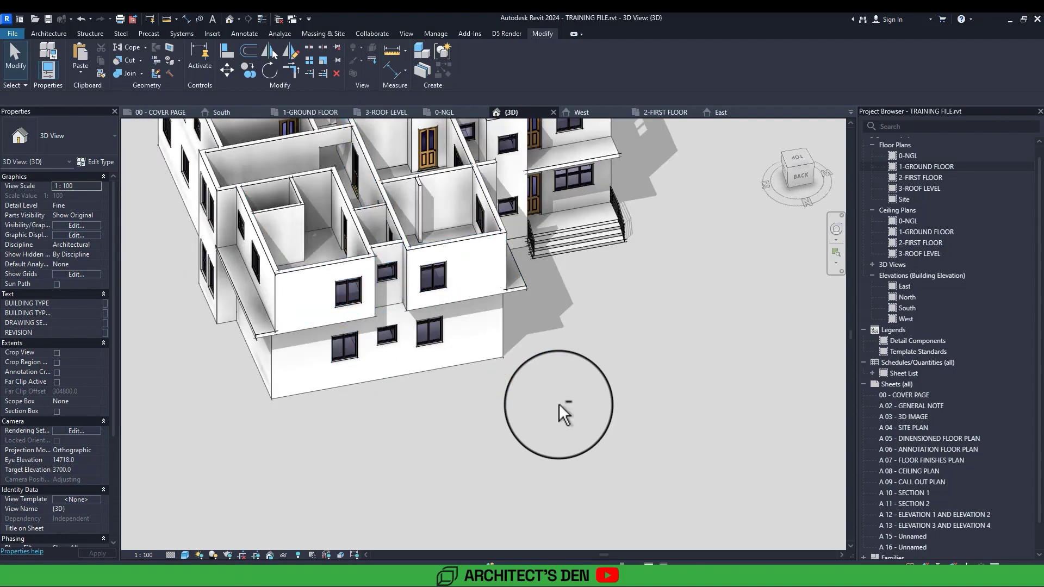
# - Orbit the 3D model around the rear corner, the chapel side and the main lounge side to review their facades
pyautogui.keyDown('shift'); pyautogui.moveTo(558, 403); pyautogui.dragTo(558, 404, button='middle'); pyautogui.keyUp('shift')
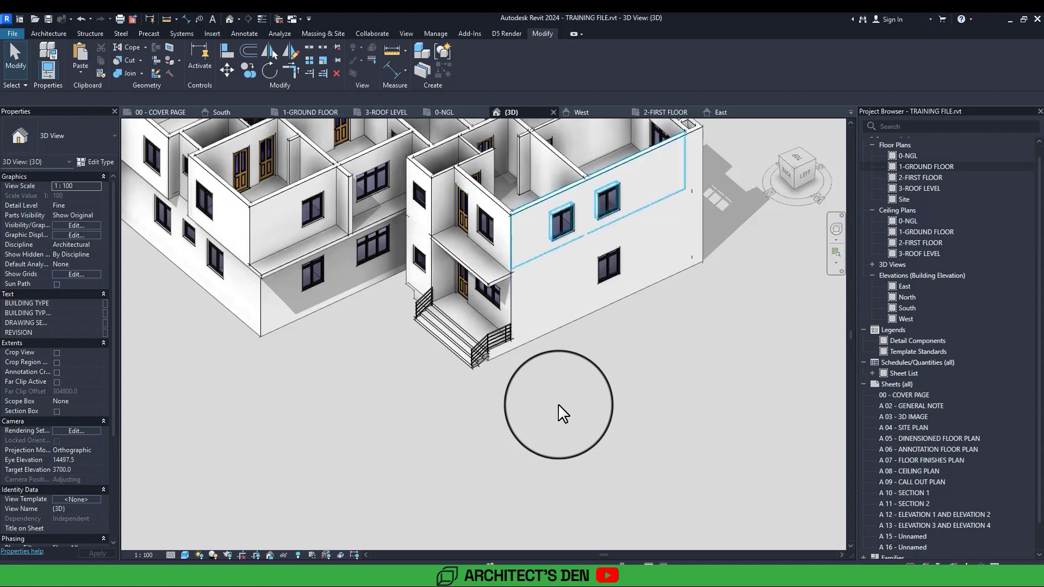
pyautogui.scroll(-4, 558, 404)
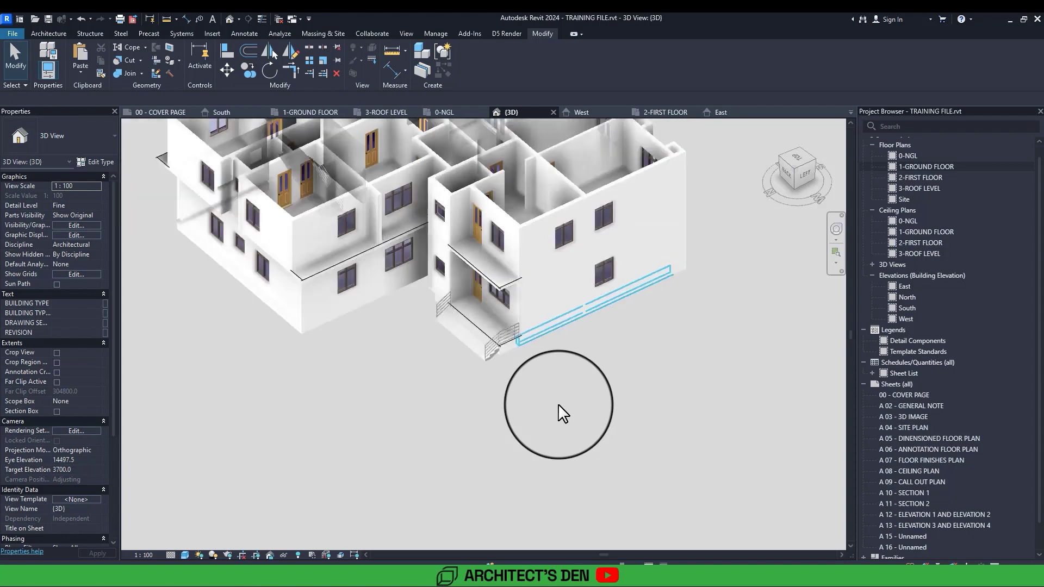
pyautogui.keyDown('shift'); pyautogui.moveTo(559, 403); pyautogui.dragTo(516, 376, button='middle'); pyautogui.keyUp('shift')
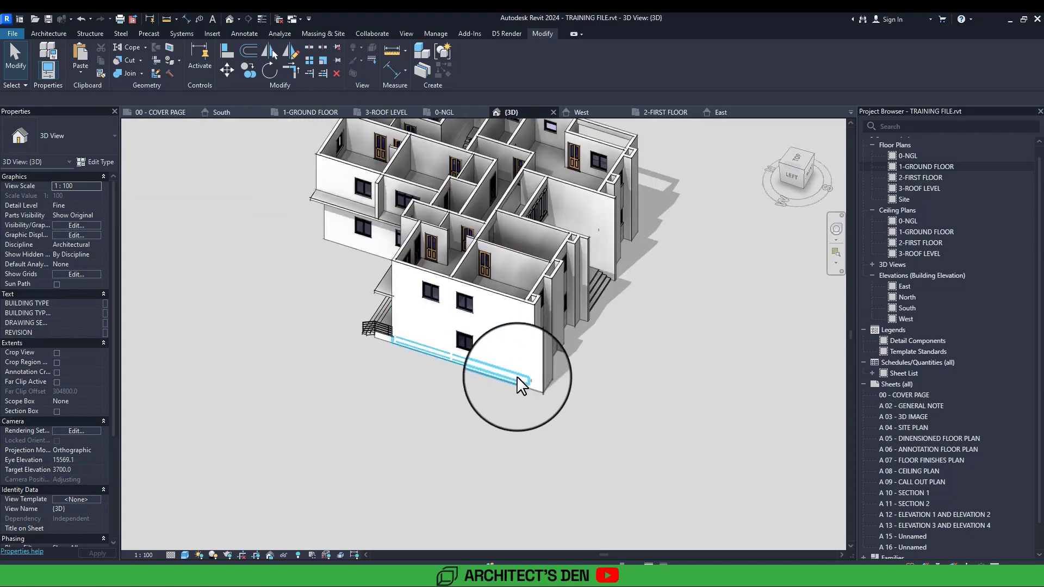
pyautogui.scroll(3, 478, 356)
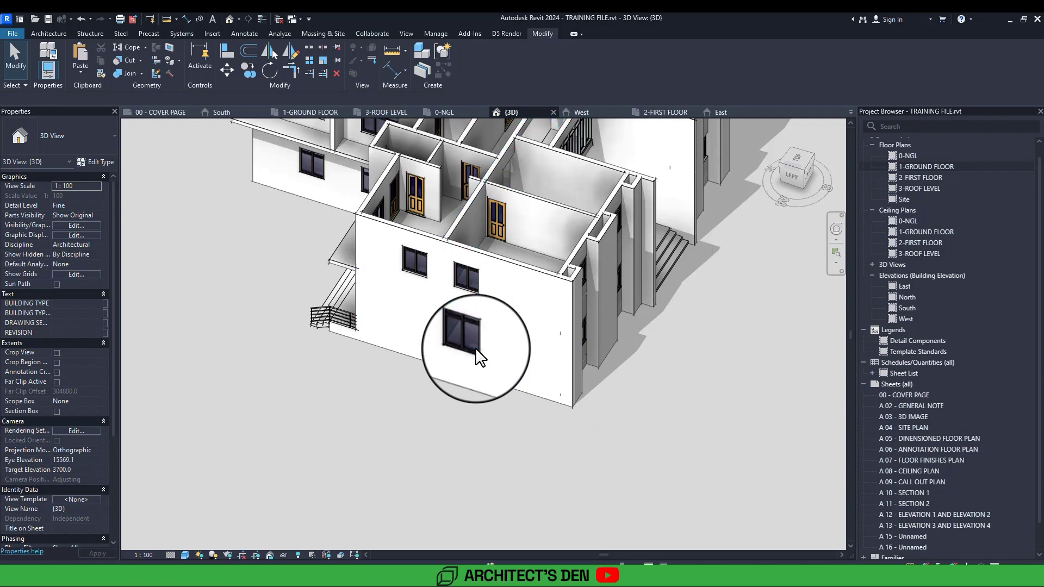
pyautogui.scroll(-2, 476, 349)
pyautogui.moveTo(476, 349)
pyautogui.keyDown('shift'); pyautogui.mouseDown(button='middle')
pyautogui.moveTo(492, 364)
pyautogui.moveTo(476, 349)
pyautogui.mouseUp(button='middle'); pyautogui.keyUp('shift')
pyautogui.scroll(2, 480, 357)
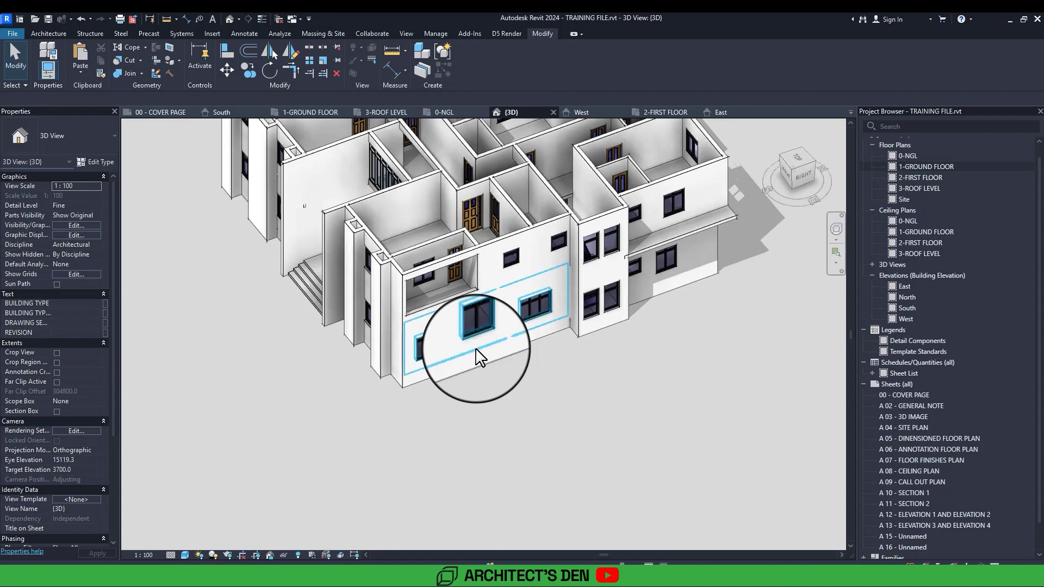
pyautogui.press('Tab')
pyautogui.press('Tab')
pyautogui.click(480, 357)
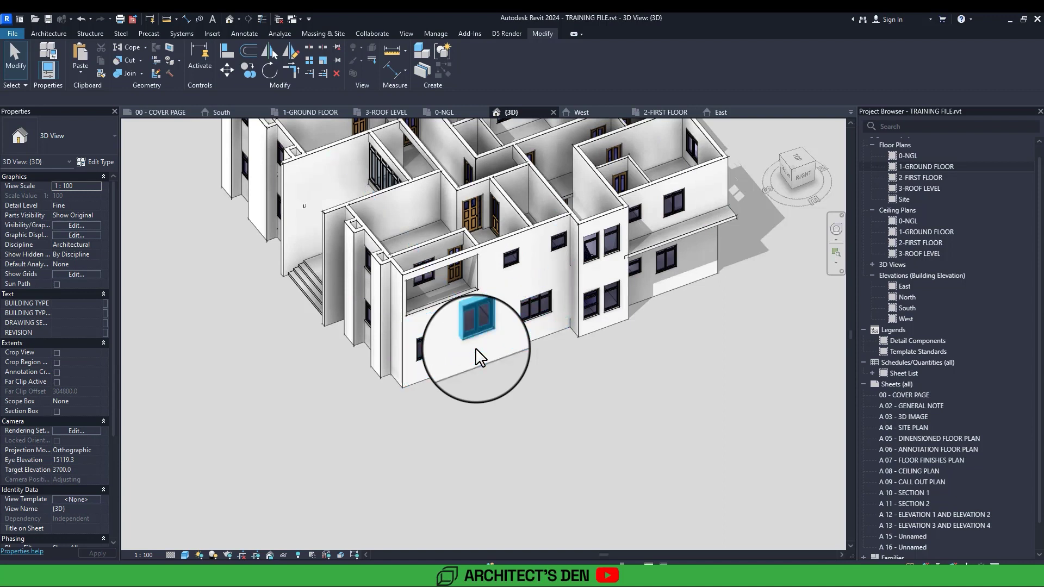
pyautogui.press('Tab')
pyautogui.press('Tab')
pyautogui.press('Tab')
pyautogui.press('Tab')
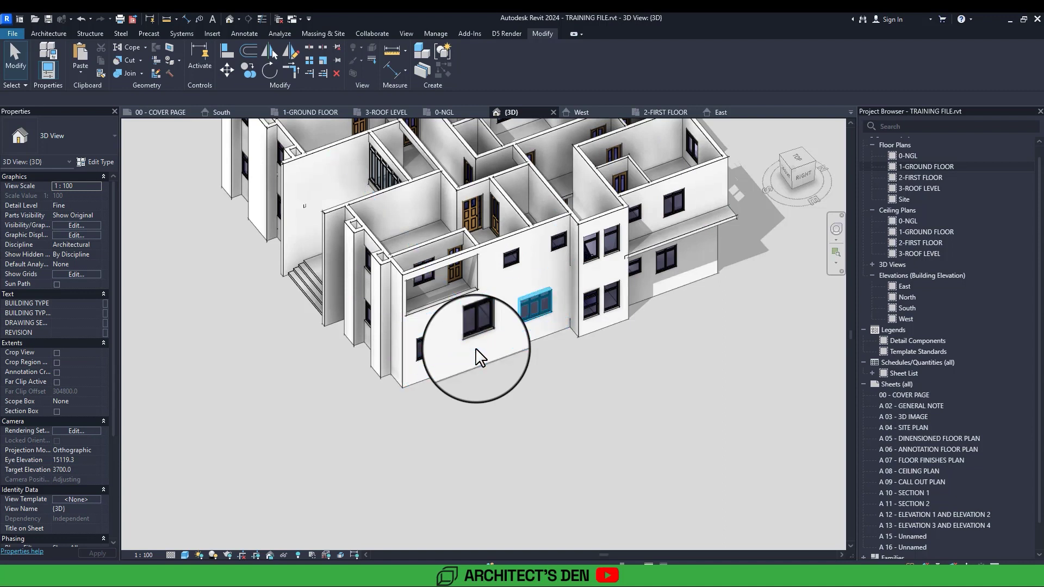
pyautogui.press('Tab')
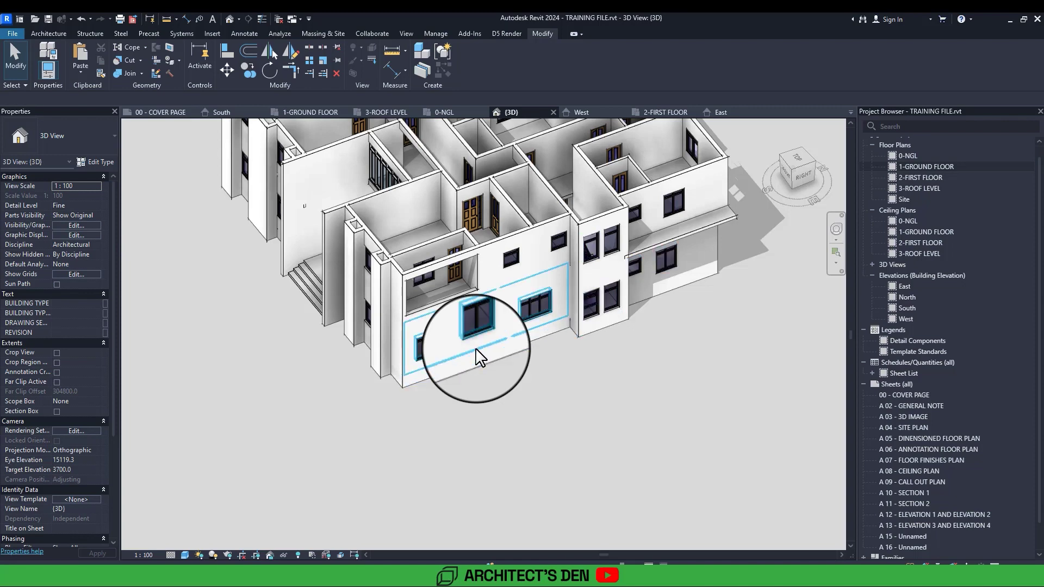
# - Examine the front facade with its aligned piers and entrance stairs in 3D from several angles
pyautogui.moveTo(480, 357)
pyautogui.keyDown('shift'); pyautogui.mouseDown(button='middle')
pyautogui.moveTo(493, 365)
pyautogui.moveTo(481, 358)
pyautogui.mouseUp(button='middle'); pyautogui.keyUp('shift')
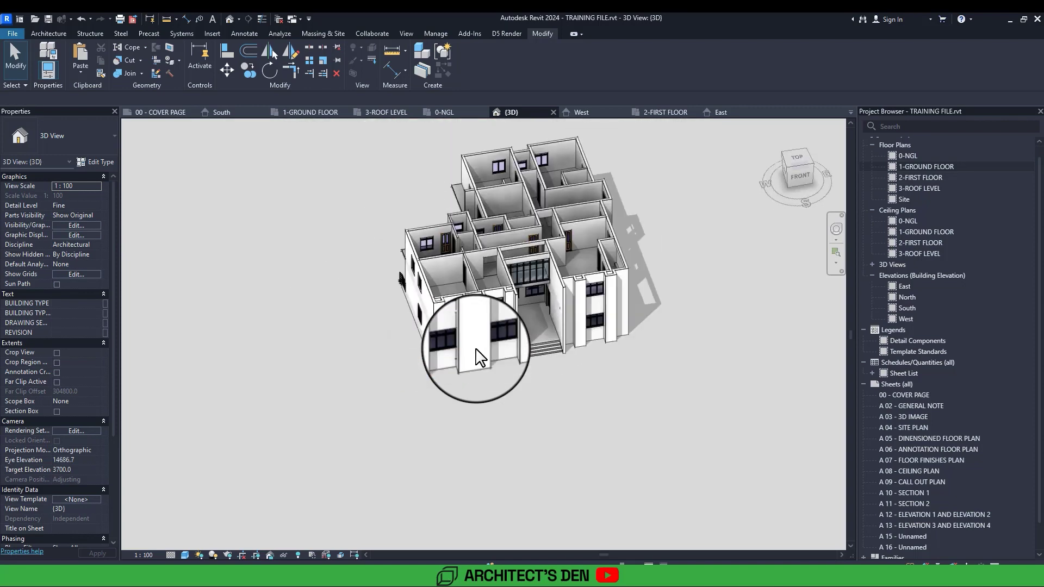
pyautogui.scroll(3, 481, 358)
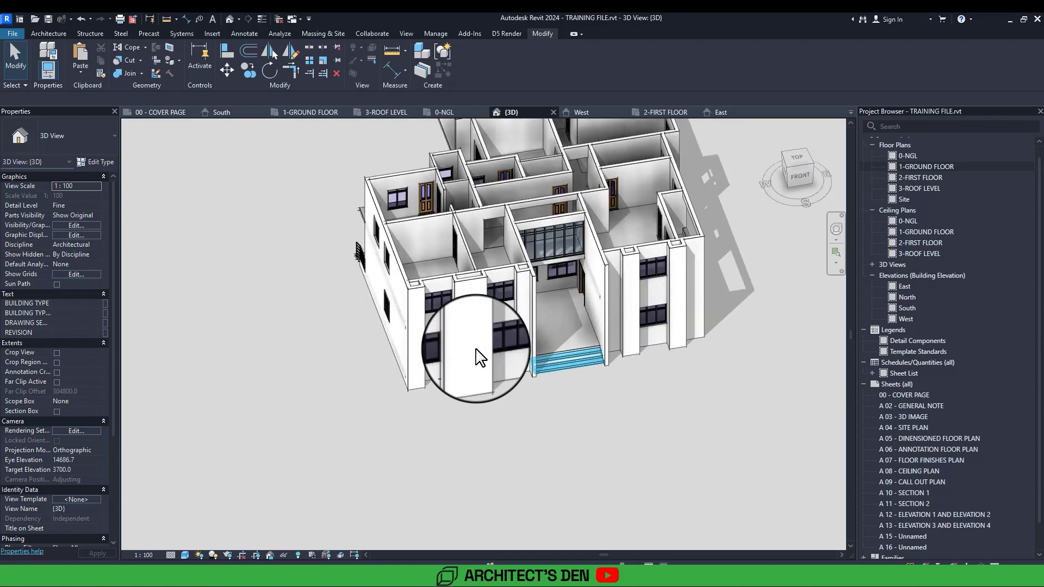
pyautogui.keyDown('shift'); pyautogui.moveTo(493, 365); pyautogui.dragTo(476, 348, button='middle'); pyautogui.keyUp('shift')
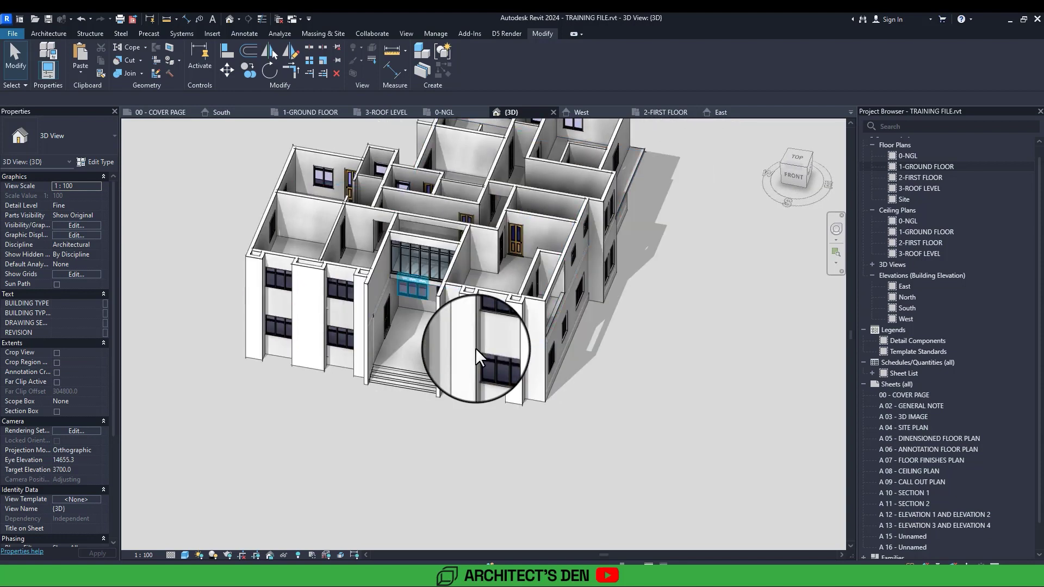
pyautogui.keyDown('shift'); pyautogui.moveTo(477, 348); pyautogui.dragTo(476, 347, button='middle'); pyautogui.keyUp('shift')
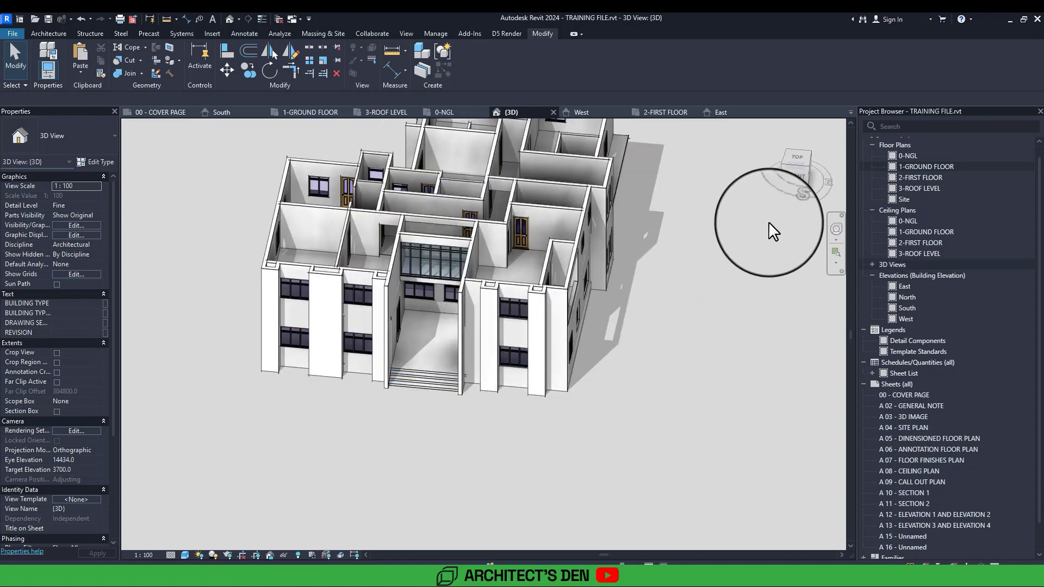
# - Inspect the two walls flanking the entrance stairs in the 1-GROUND FLOOR plan and in 3D, and select the chapel-side wall in the plan
pyautogui.click(906, 166)
pyautogui.doubleClick(907, 165)
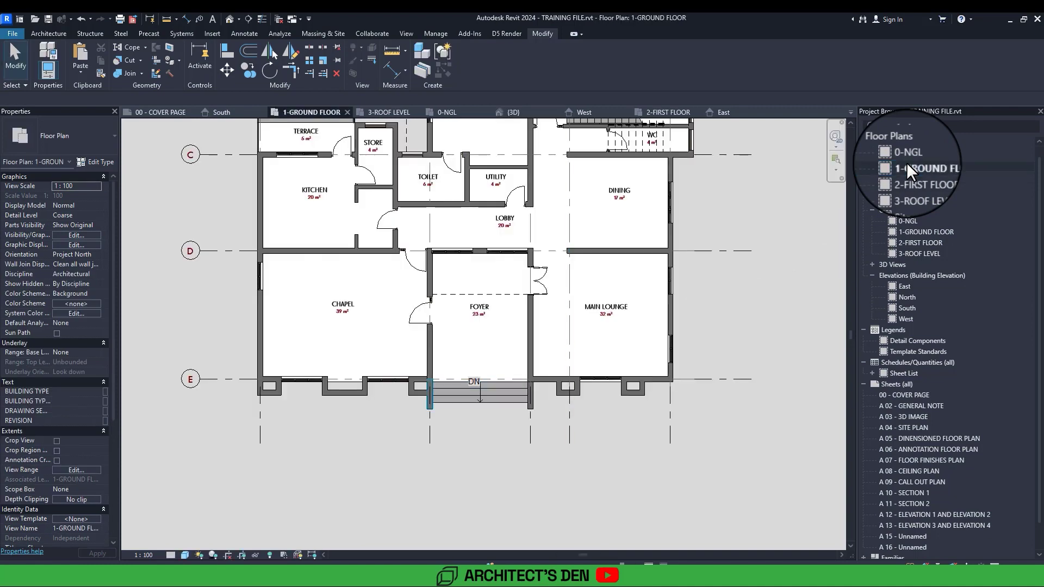
pyautogui.scroll(5, 429, 404)
pyautogui.moveTo(532, 381); pyautogui.dragTo(475, 378, button='middle')
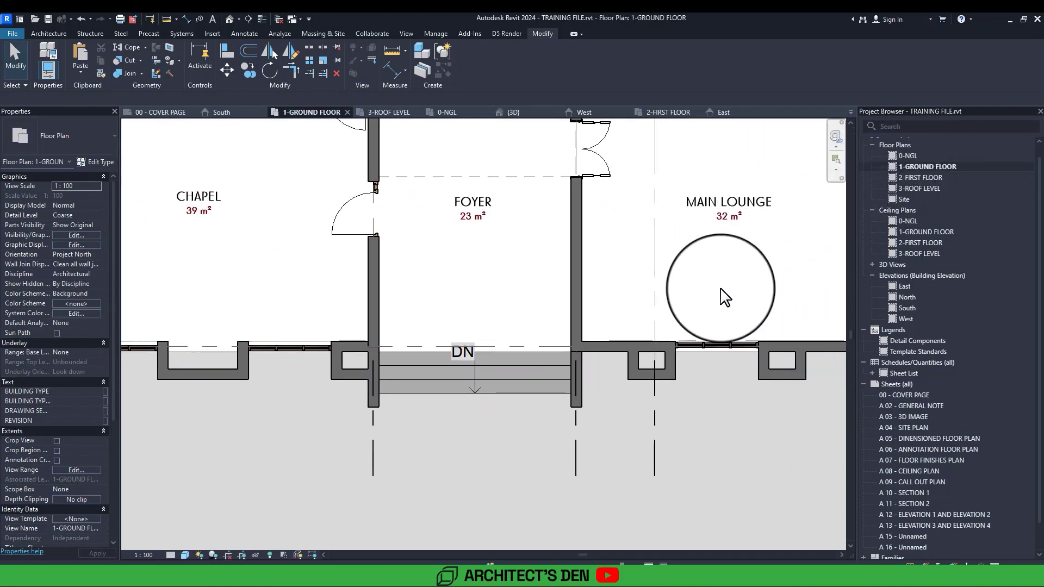
pyautogui.scroll(-2, 576, 384)
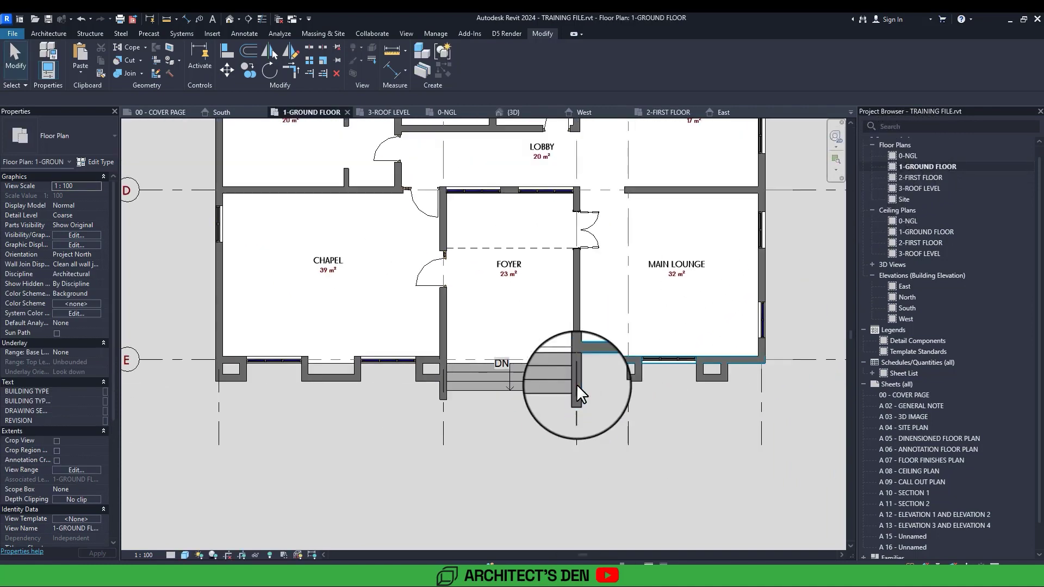
pyautogui.click(577, 384)
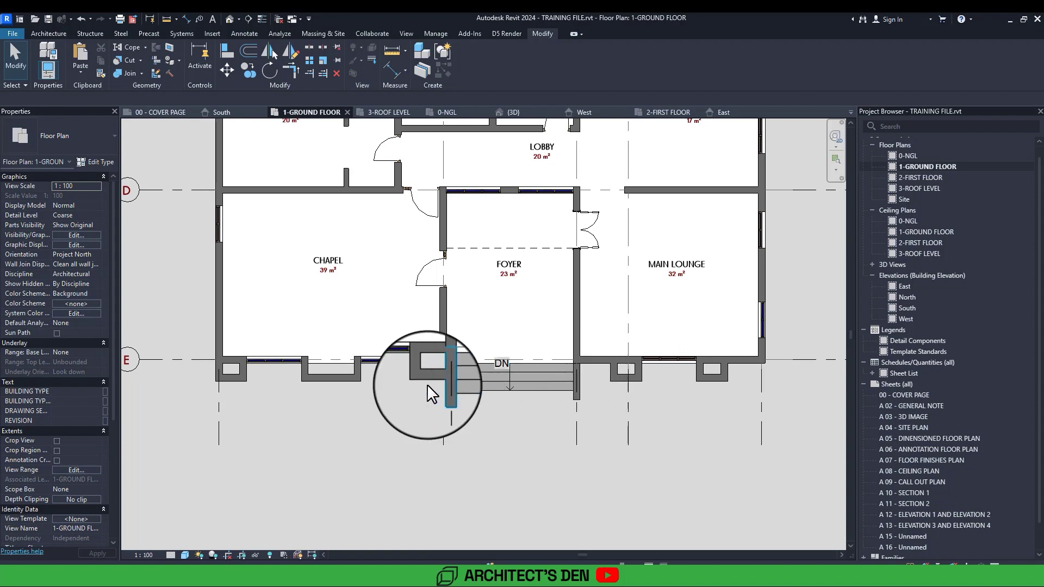
pyautogui.click(233, 18)
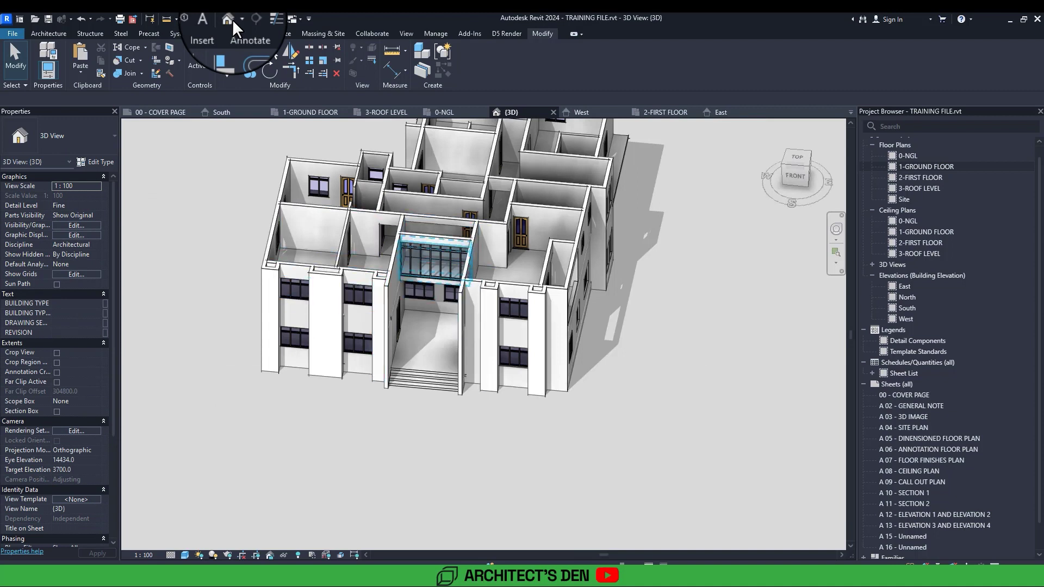
pyautogui.doubleClick(915, 165)
pyautogui.scroll(4, 442, 397)
pyautogui.click(442, 396)
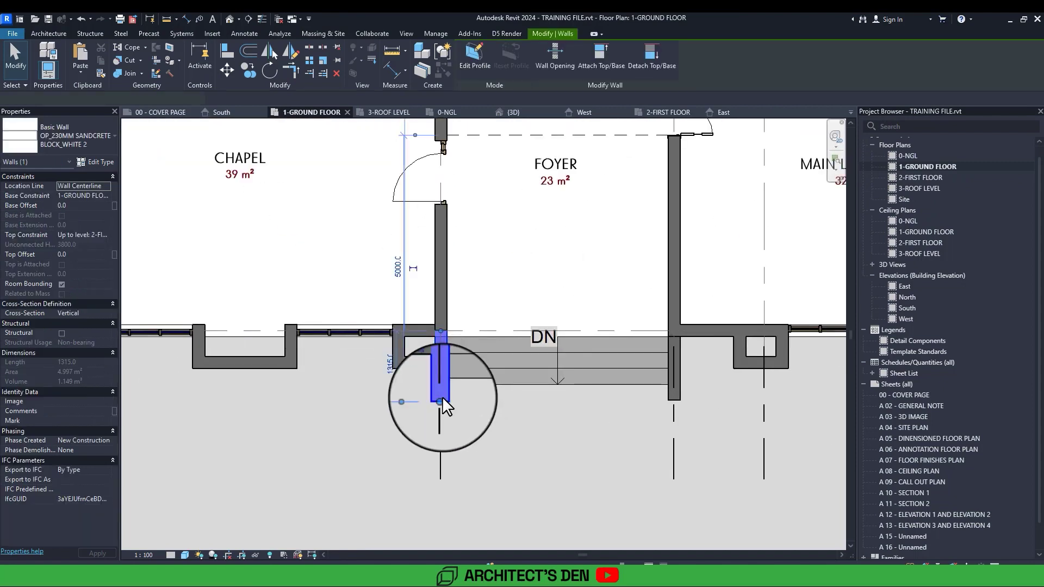
pyautogui.scroll(3, 442, 397)
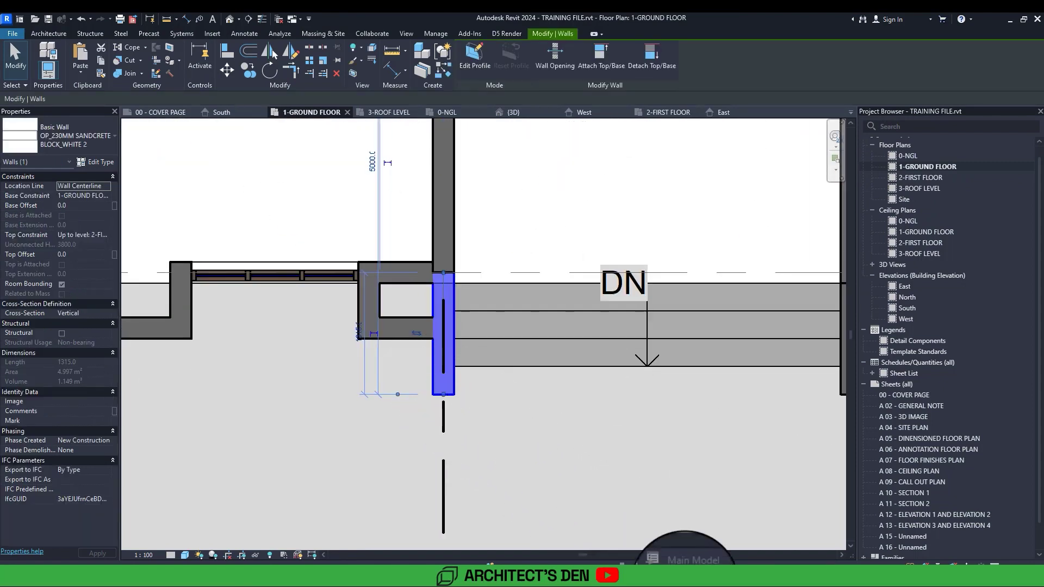
# - Switch to Pinterest in the browser, open the grey two-storey "Neo Classic" villa pin and browse its related designs
pyautogui.moveTo(690, 571)
pyautogui.click(742, 524)
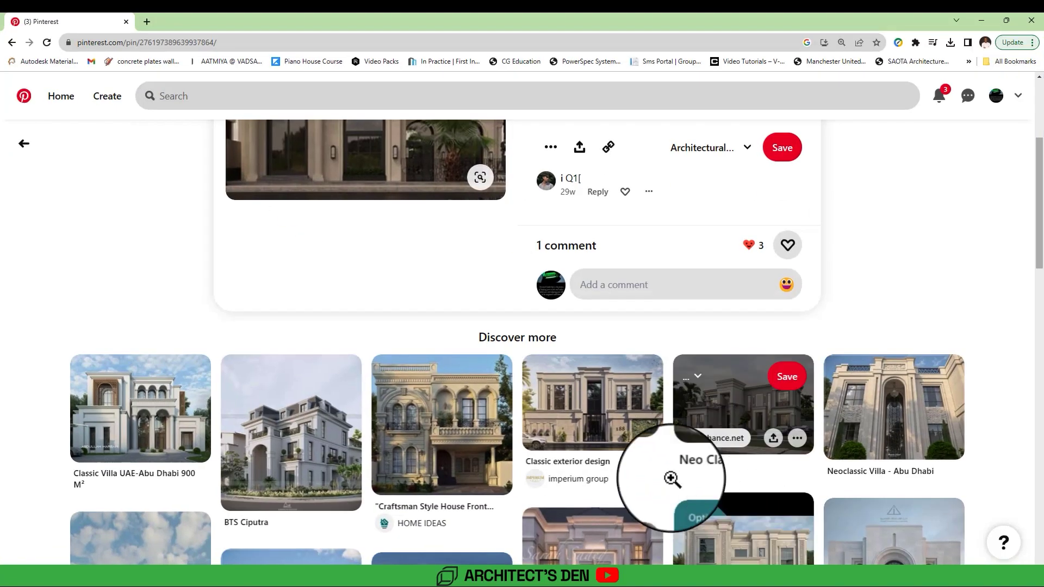
pyautogui.scroll(-3, 560, 404)
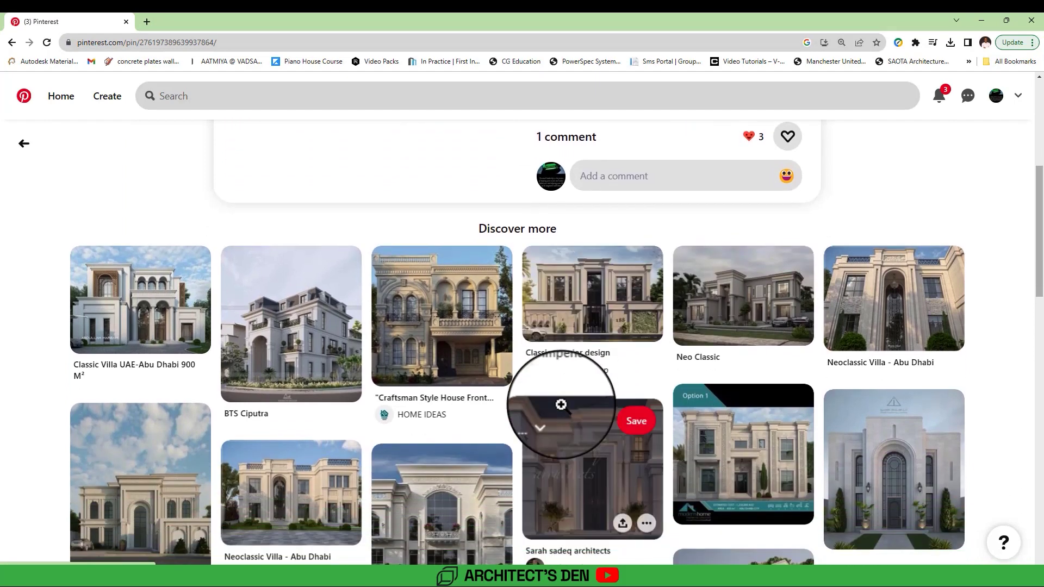
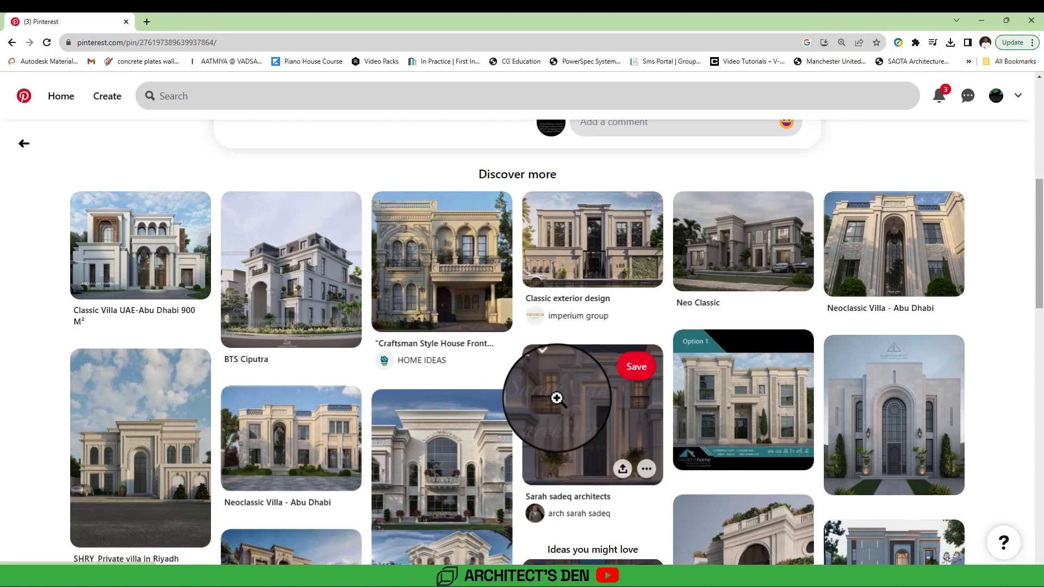
pyautogui.click(742, 252)
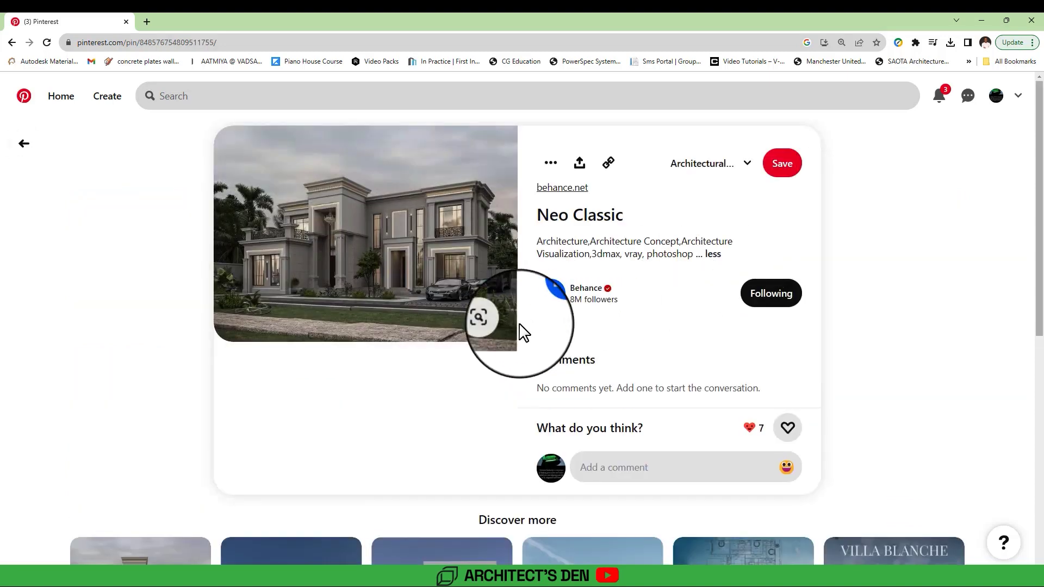
pyautogui.scroll(-4, 358, 375)
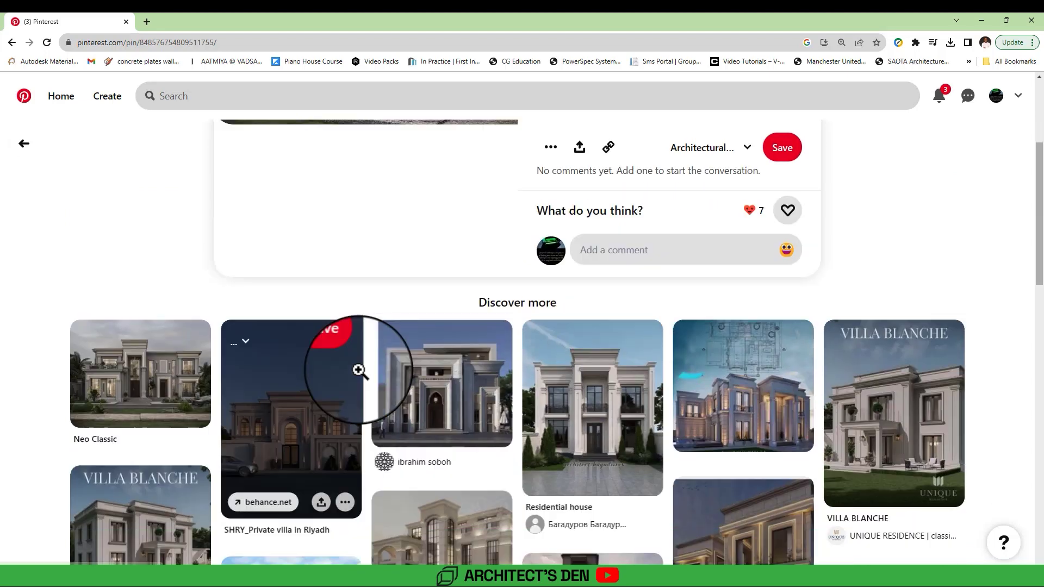
# - Open the related pin of the grey facade with a pointed-arch entrance and browse its suggested villa facades
pyautogui.click(436, 419)
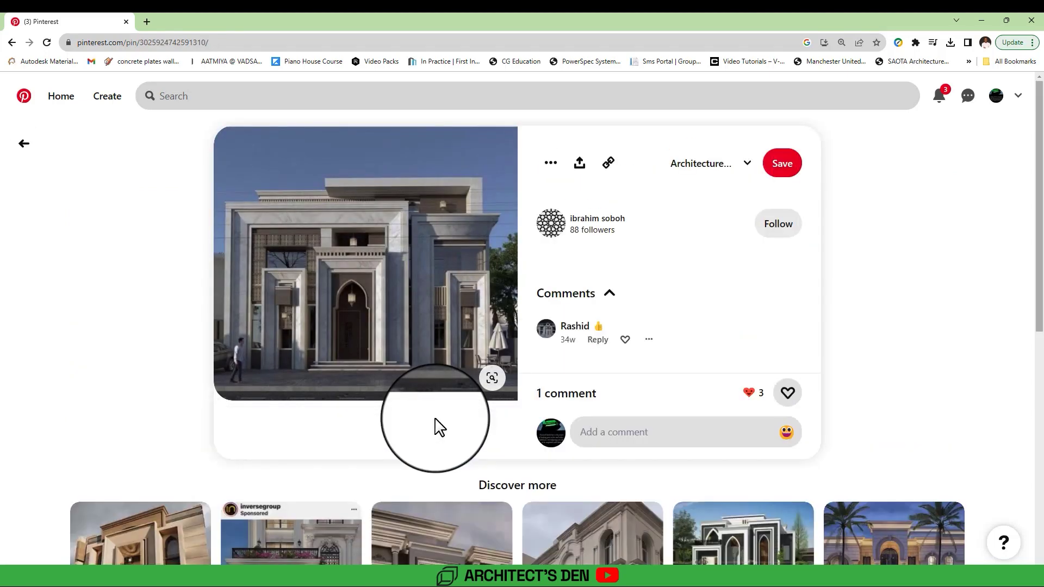
pyautogui.scroll(-5, 435, 419)
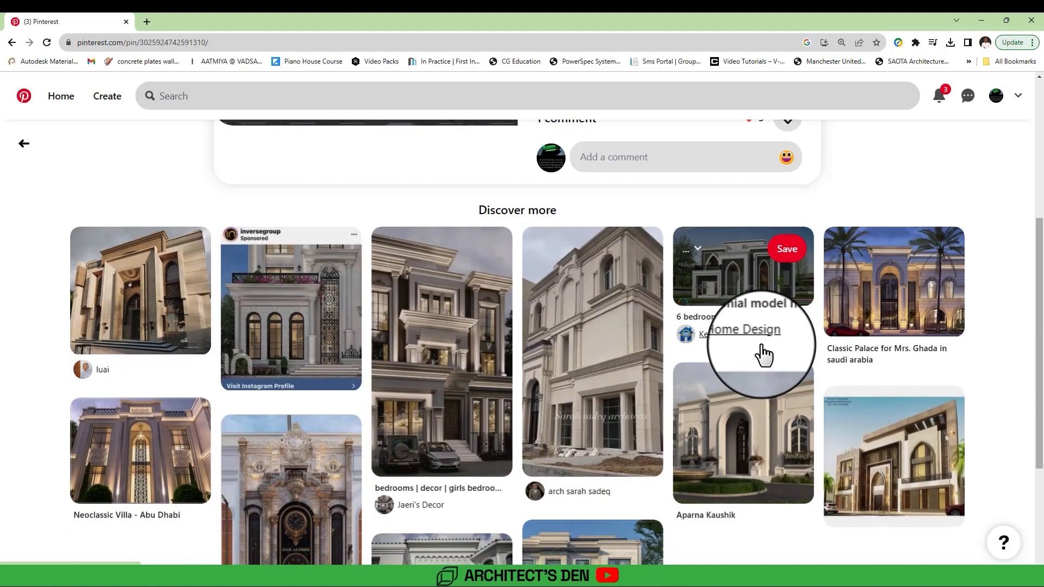
pyautogui.scroll(-3, 763, 352)
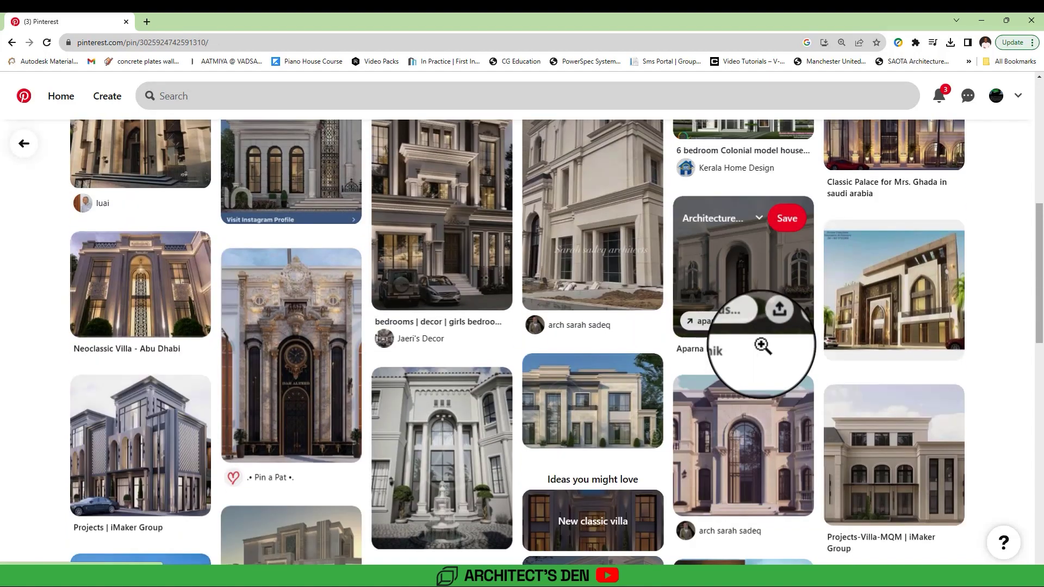
pyautogui.scroll(-4, 763, 346)
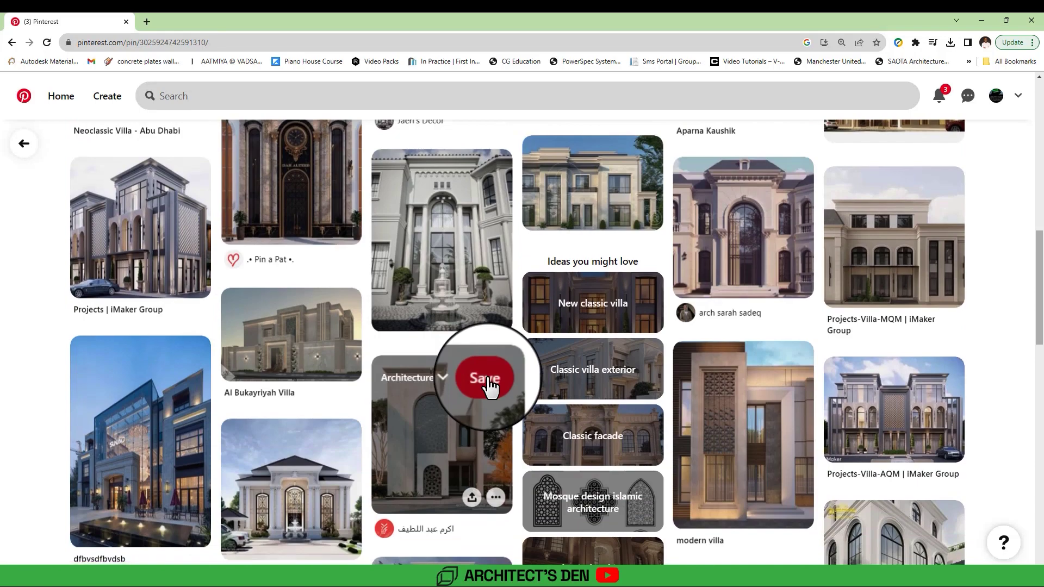
pyautogui.scroll(-12, 490, 383)
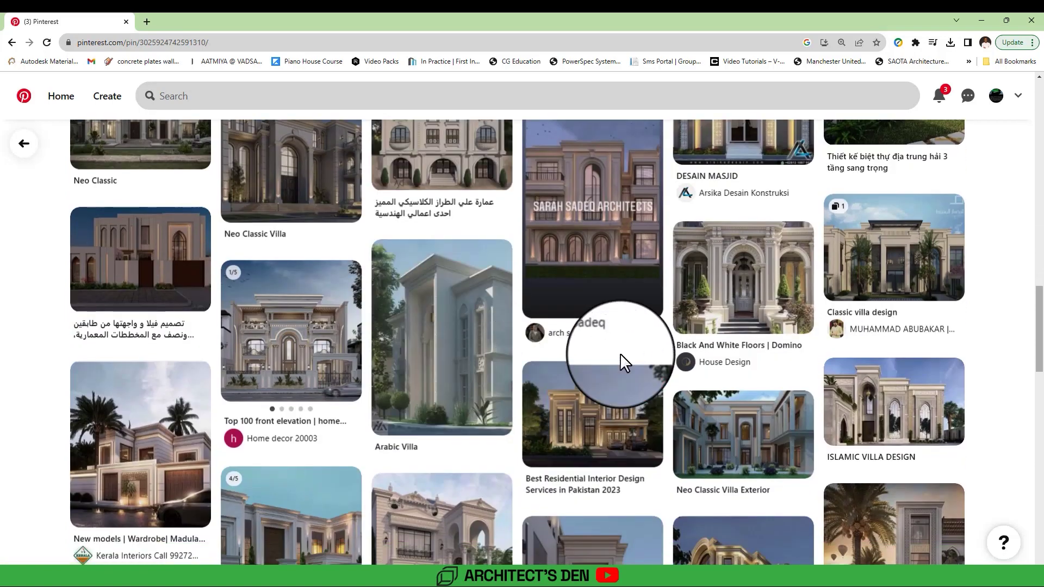
pyautogui.scroll(-5, 620, 353)
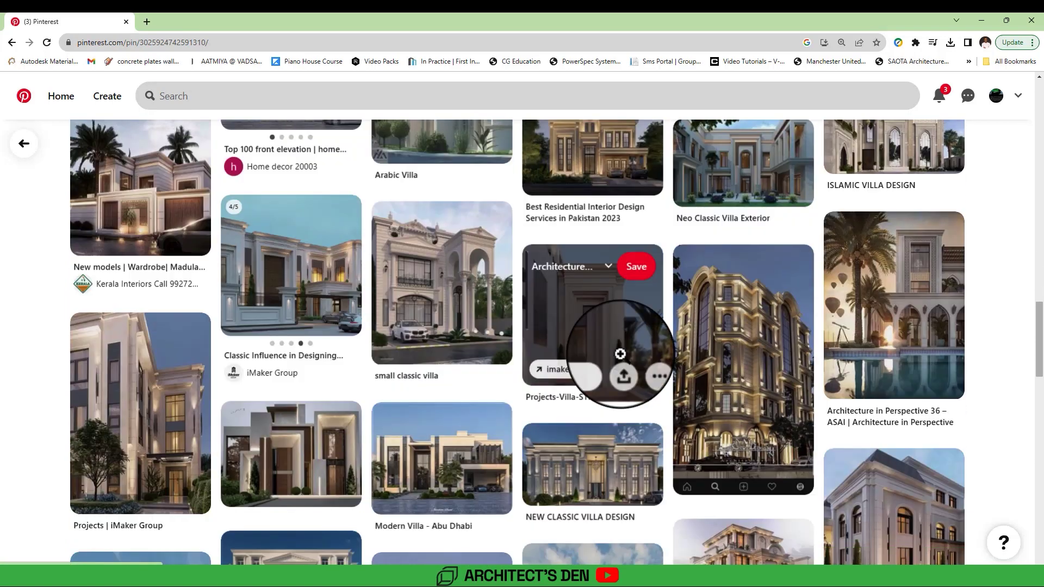
pyautogui.scroll(-6, 620, 354)
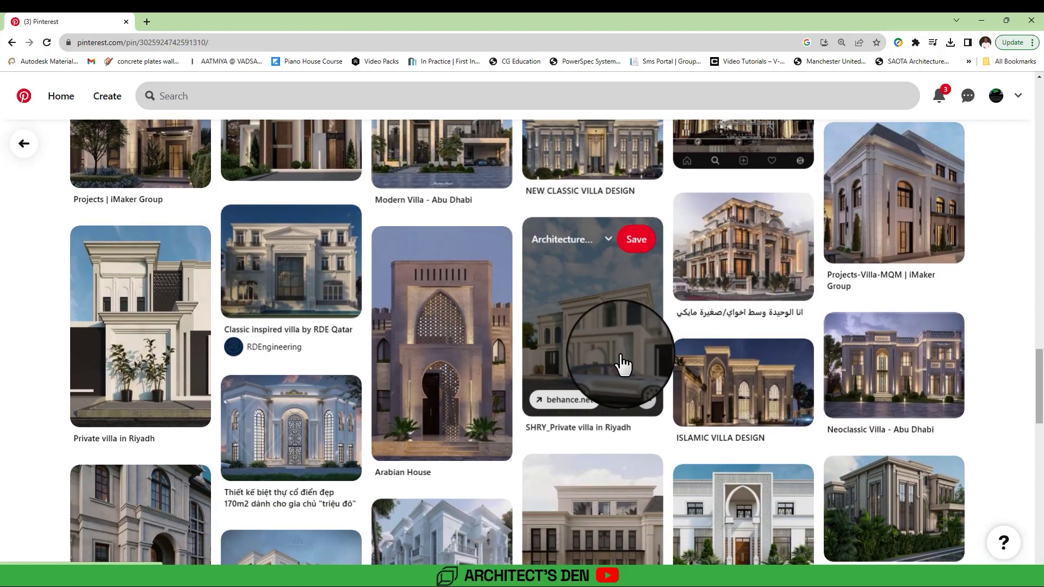
# - Open the "Projects-Villa-MQM | iMaker Group" pin and browse its related neoclassical villas for facade references
pyautogui.click(881, 229)
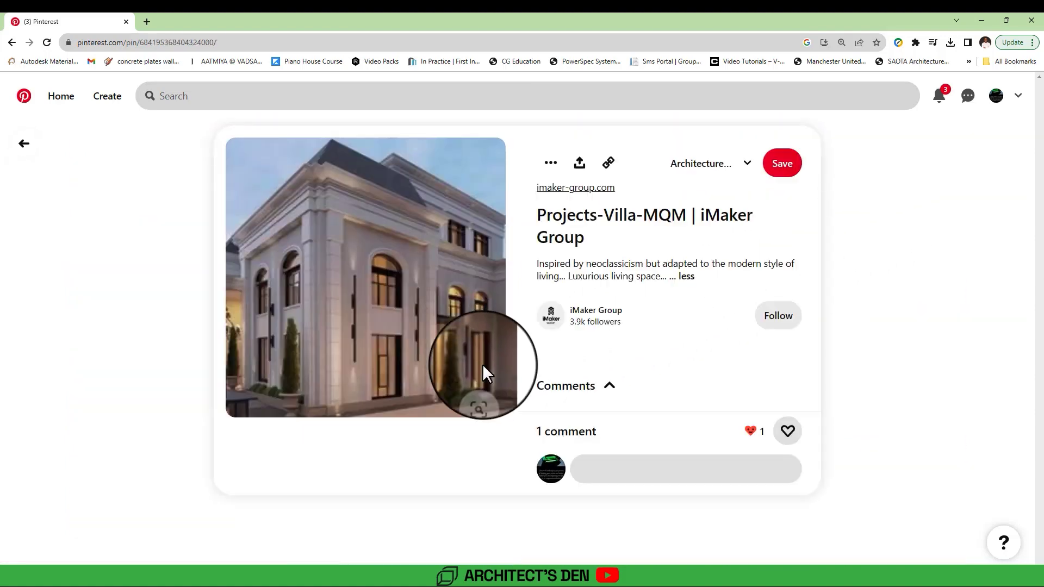
pyautogui.scroll(-2, 483, 365)
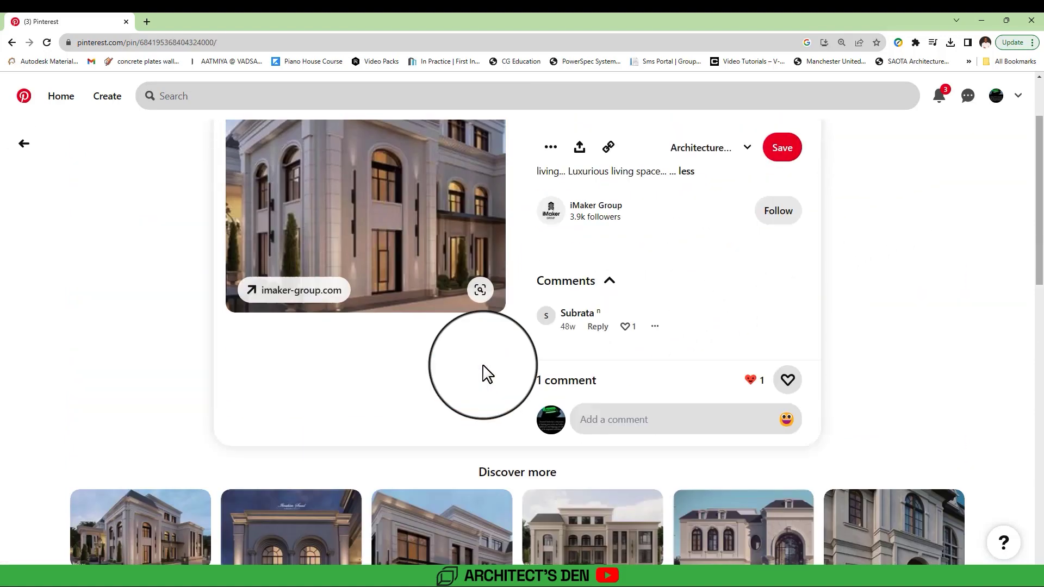
pyautogui.scroll(-4, 483, 366)
pyautogui.scroll(-3, 482, 365)
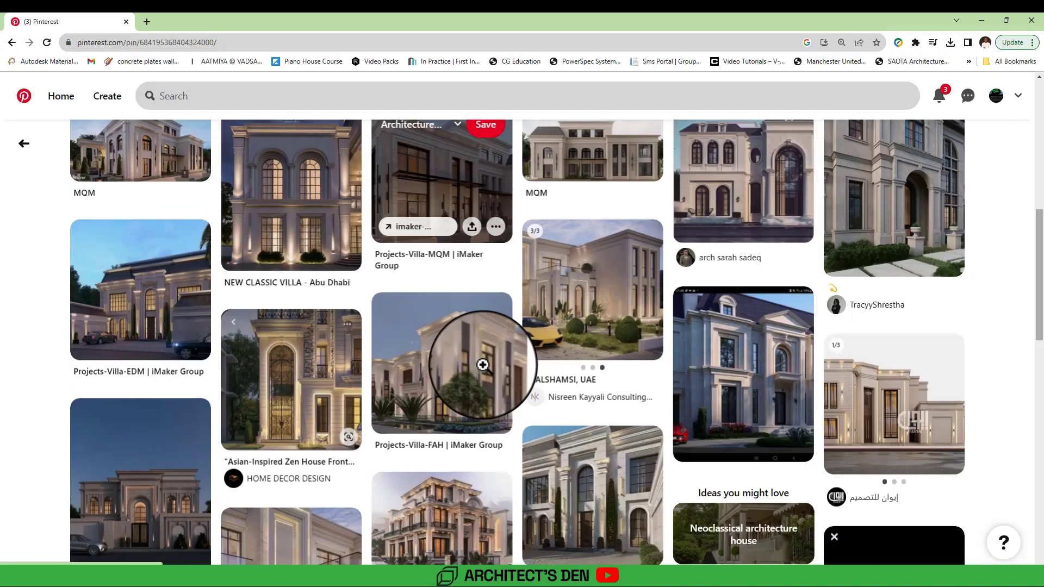
pyautogui.scroll(-7, 483, 365)
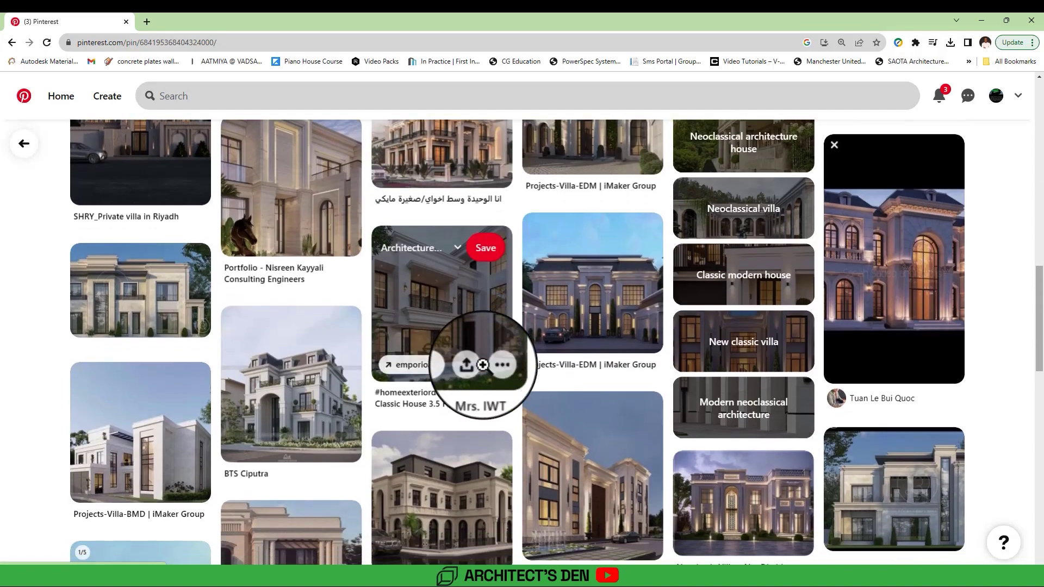
# - Browse more related villas, open the pin of the white symmetrical villa with a tall central entrance, and return to Revit
pyautogui.scroll(-10, 482, 364)
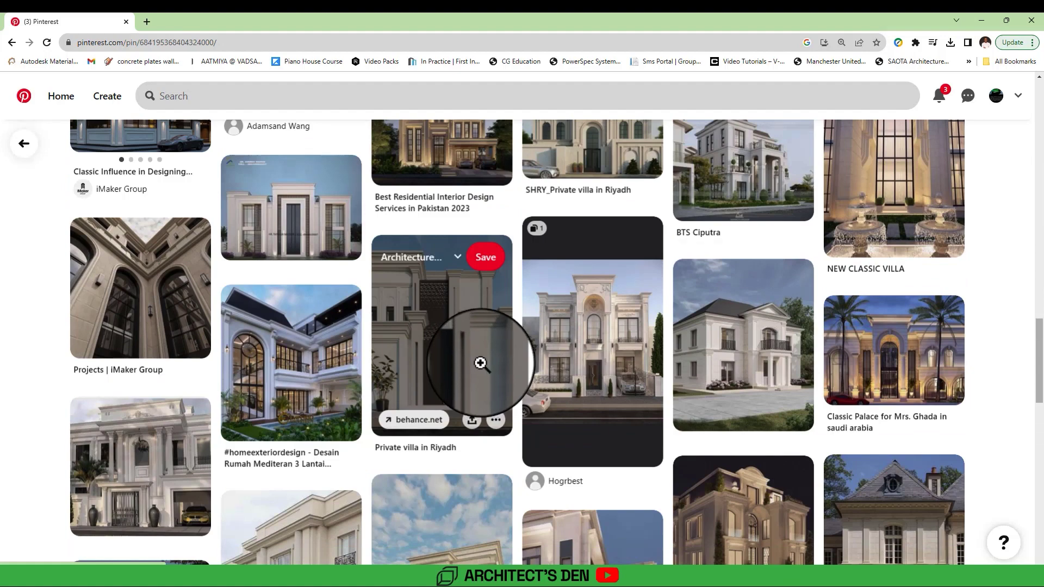
pyautogui.click(303, 226)
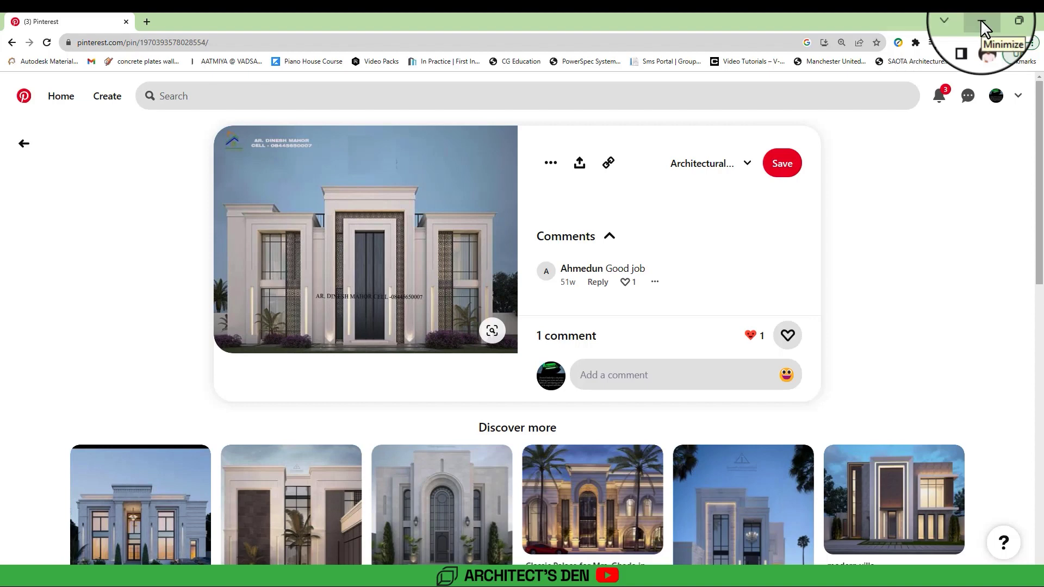
pyautogui.click(982, 22)
# - Open the 0-NGL floor plan and check the chapel-side wall flanking the entrance stairs
pyautogui.scroll(-3, 383, 399)
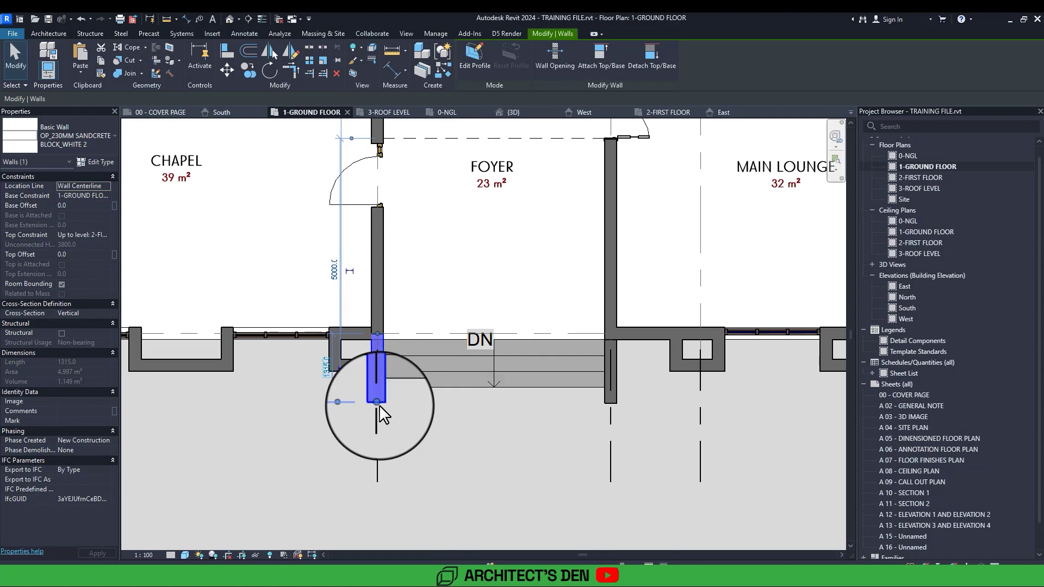
pyautogui.doubleClick(908, 155)
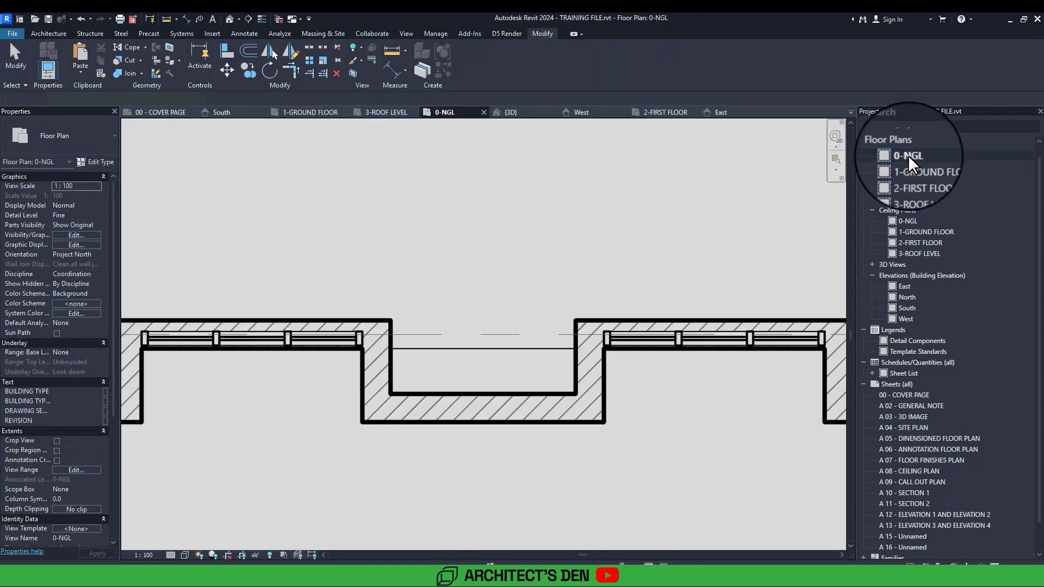
pyautogui.moveTo(841, 233); pyautogui.dragTo(521, 307, button='middle')
pyautogui.scroll(-3, 521, 308)
pyautogui.moveTo(587, 418); pyautogui.dragTo(536, 400, button='middle')
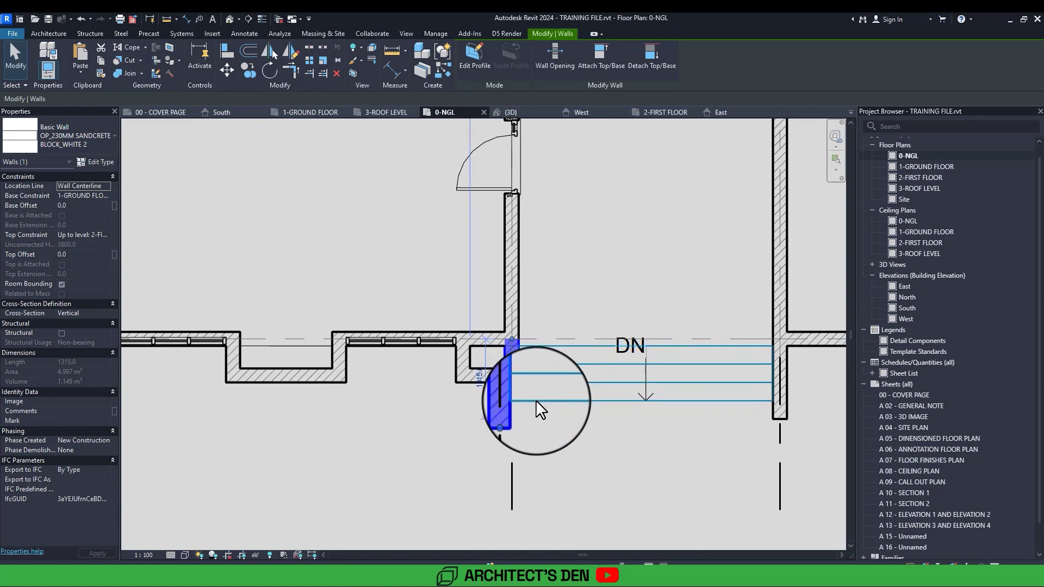
pyautogui.click(548, 419)
pyautogui.click(509, 417)
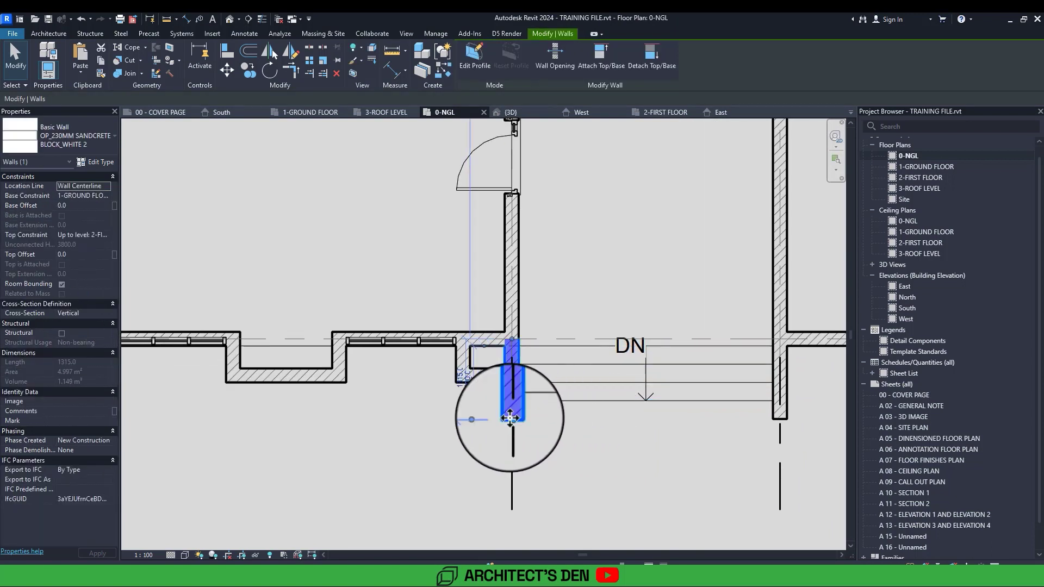
# - Draw three walls similar to the adjacent pier's front wall, boxing in the chapel-side stair wall with a 500 mm offset towards the stairs
pyautogui.click(468, 381)
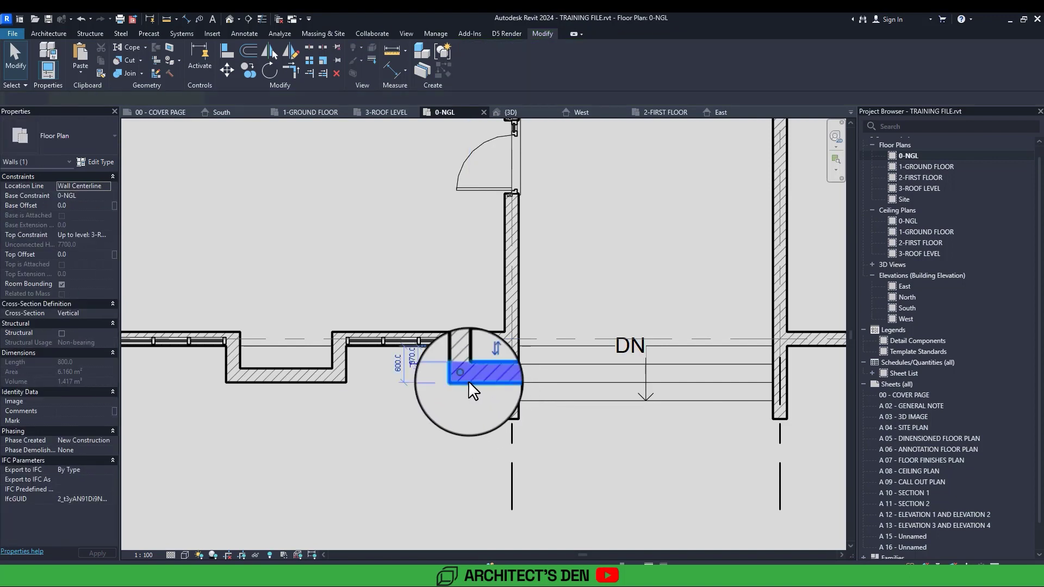
pyautogui.press('c')
pyautogui.press('s')
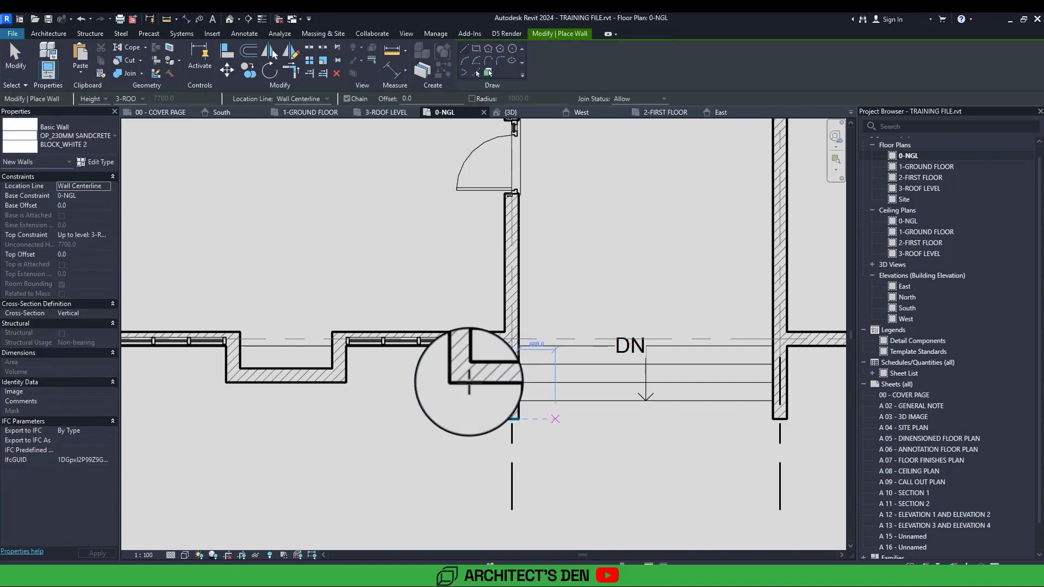
pyautogui.moveTo(555, 419); pyautogui.dragTo(503, 418, button='middle')
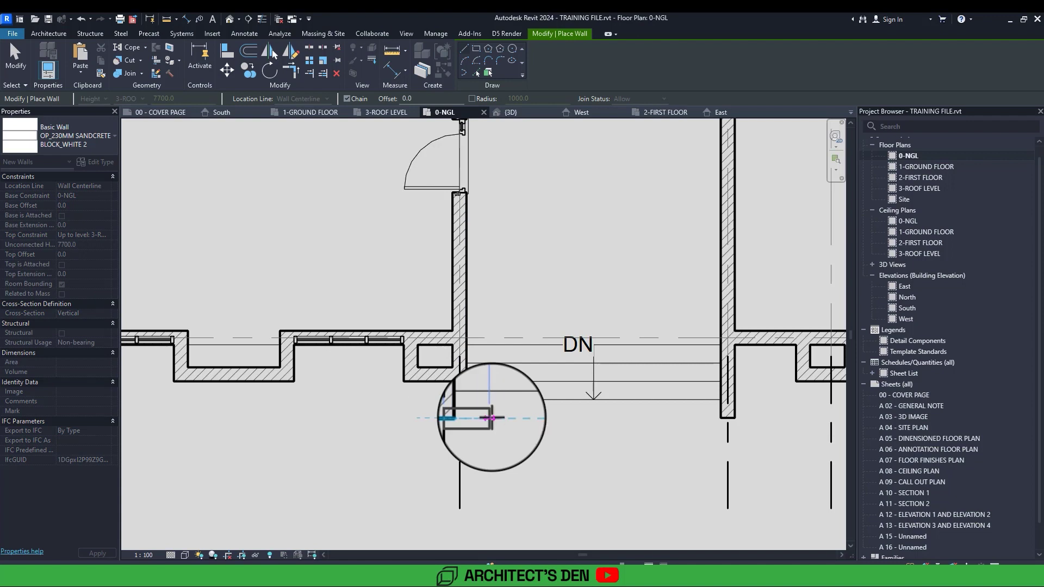
pyautogui.click(491, 419)
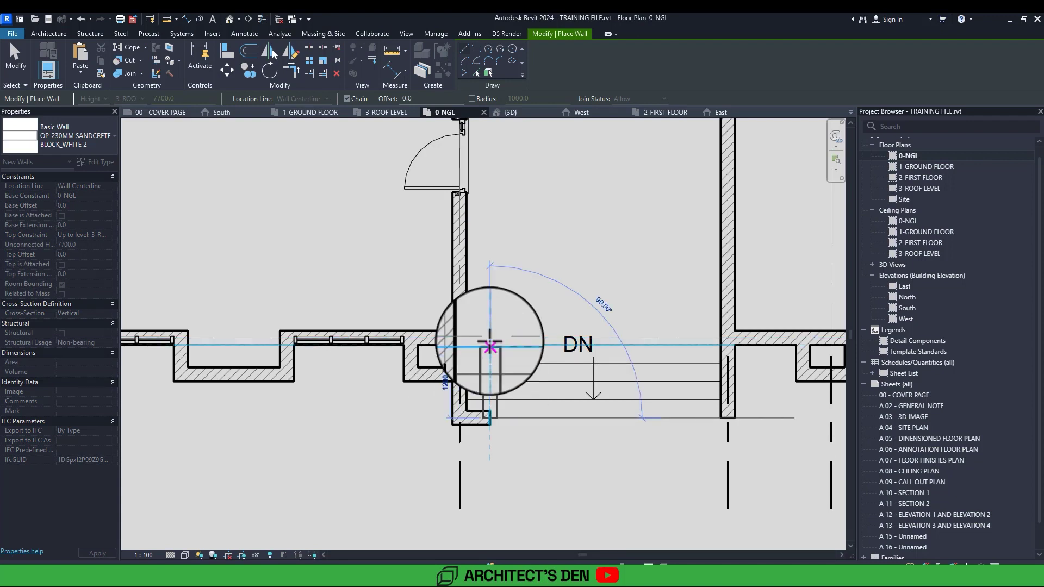
pyautogui.click(490, 336)
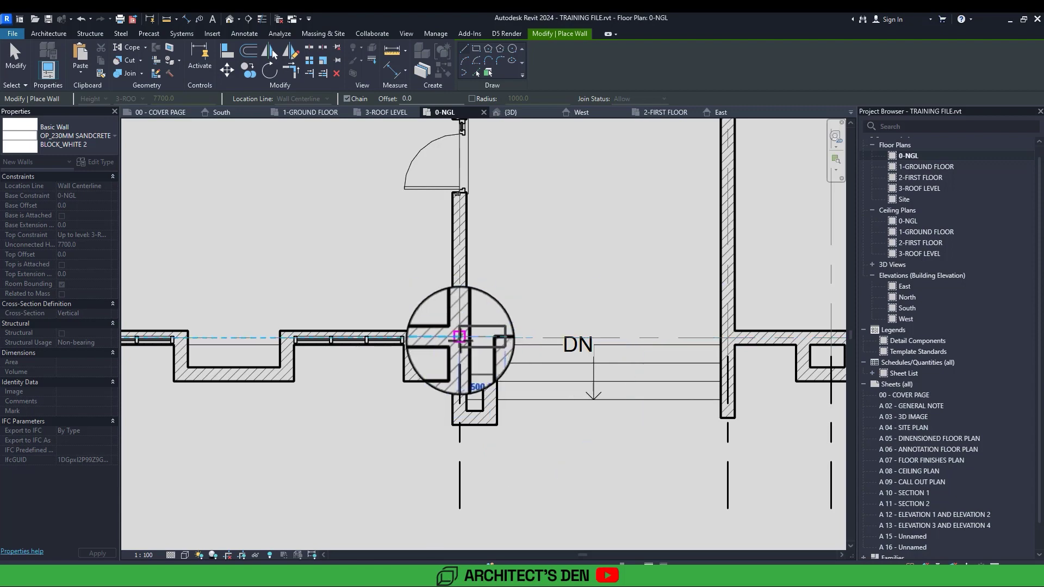
pyautogui.click(460, 337)
pyautogui.moveTo(459, 340); pyautogui.dragTo(407, 356, button='middle')
pyautogui.press('Escape')
pyautogui.press('Escape')
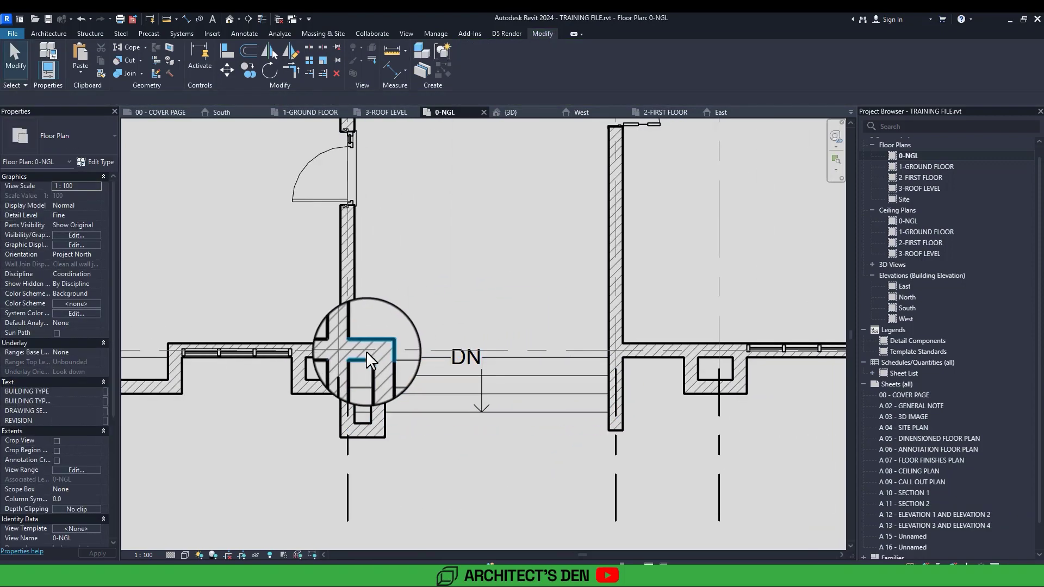
# - Mirror a copy of the three new pier walls about a vertical axis drawn through the stair's centre line
pyautogui.click(367, 354)
pyautogui.keyDown('ctrl'); pyautogui.click(375, 388); pyautogui.keyUp('ctrl')
pyautogui.keyDown('ctrl'); pyautogui.click(363, 432); pyautogui.keyUp('ctrl')
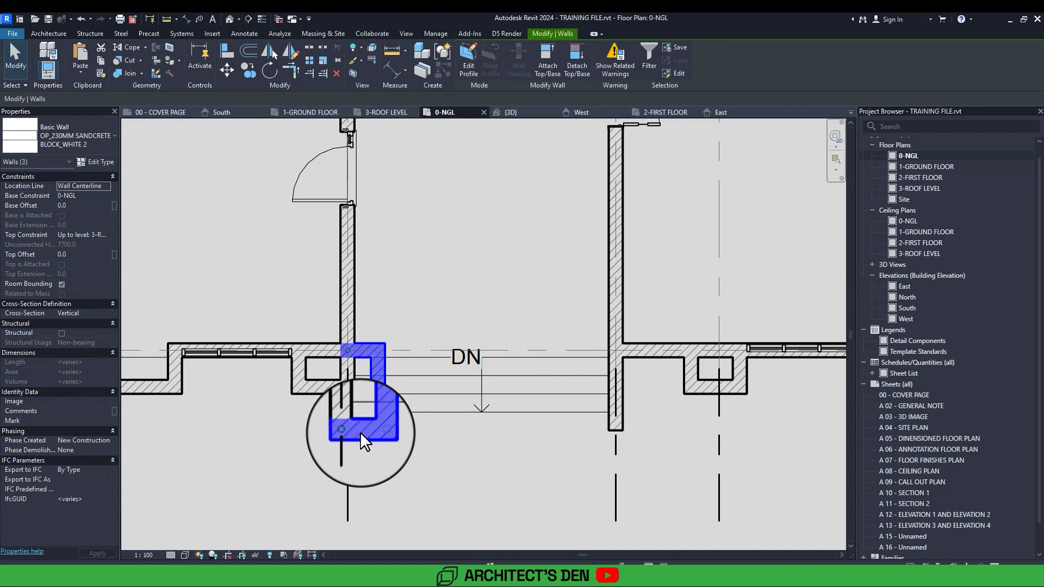
pyautogui.click(292, 52)
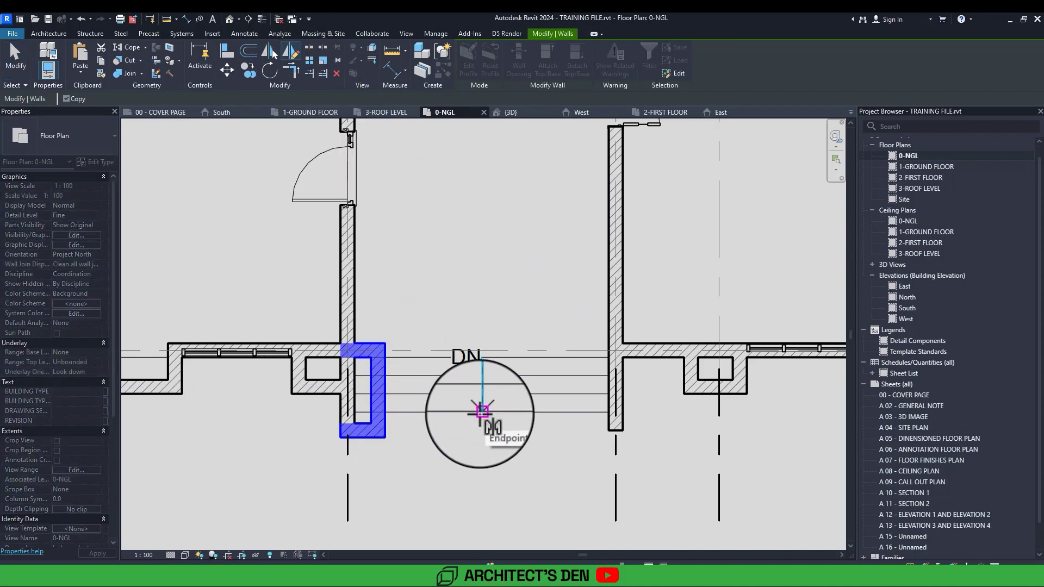
pyautogui.click(481, 412)
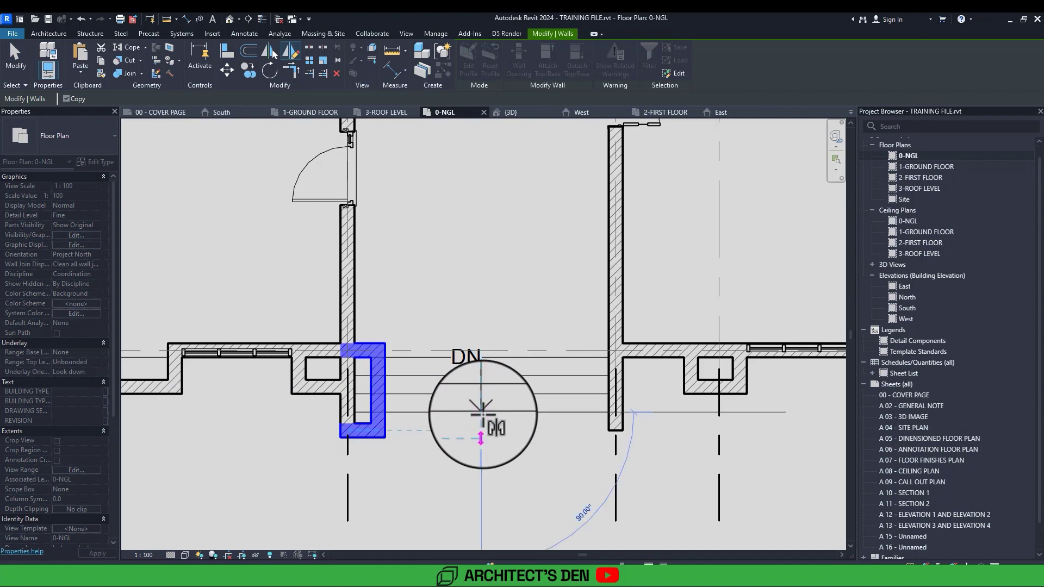
pyautogui.click(481, 441)
pyautogui.click(533, 456)
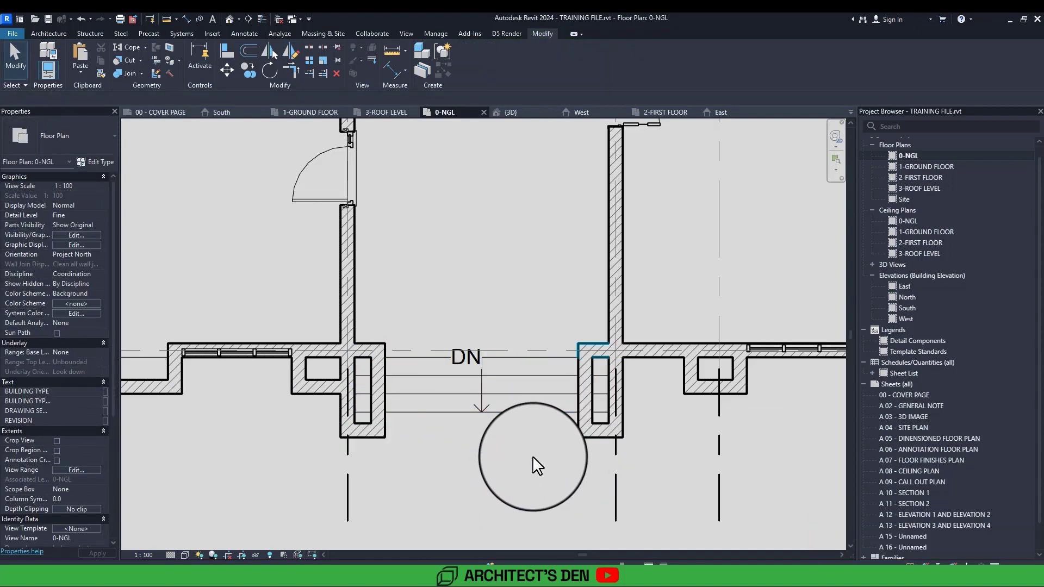
# - Open the default 3D view and examine the paired entrance piers from the front
pyautogui.scroll(-3, 533, 456)
pyautogui.scroll(3, 533, 456)
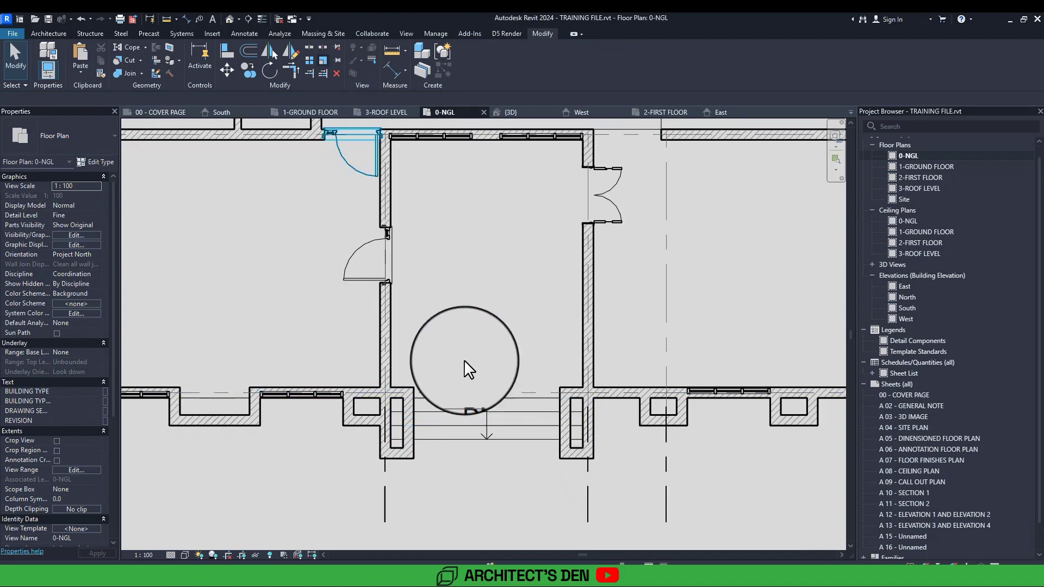
pyautogui.click(224, 23)
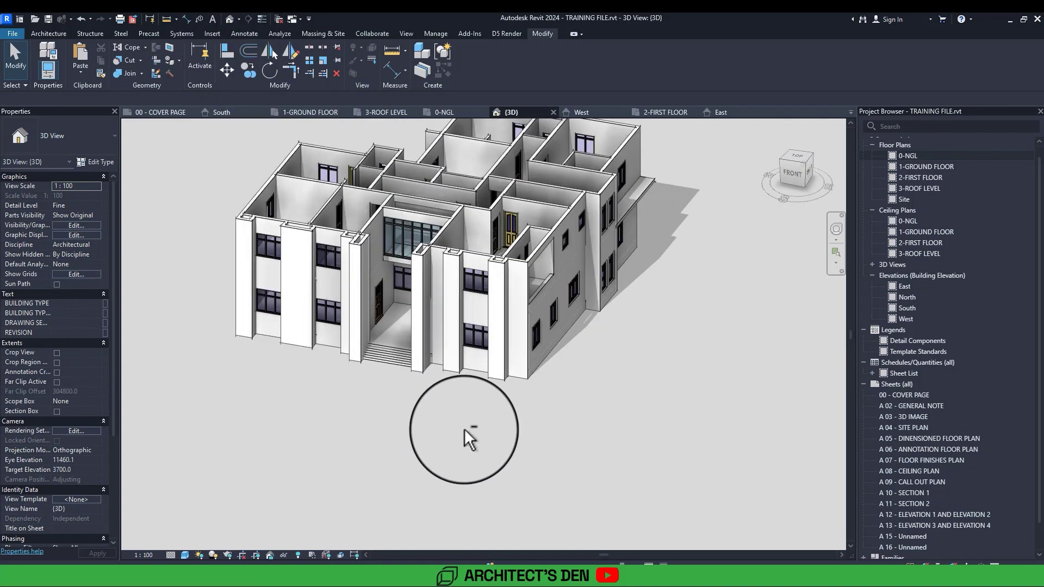
pyautogui.keyDown('shift'); pyautogui.moveTo(464, 429); pyautogui.dragTo(463, 428, button='middle'); pyautogui.keyUp('shift')
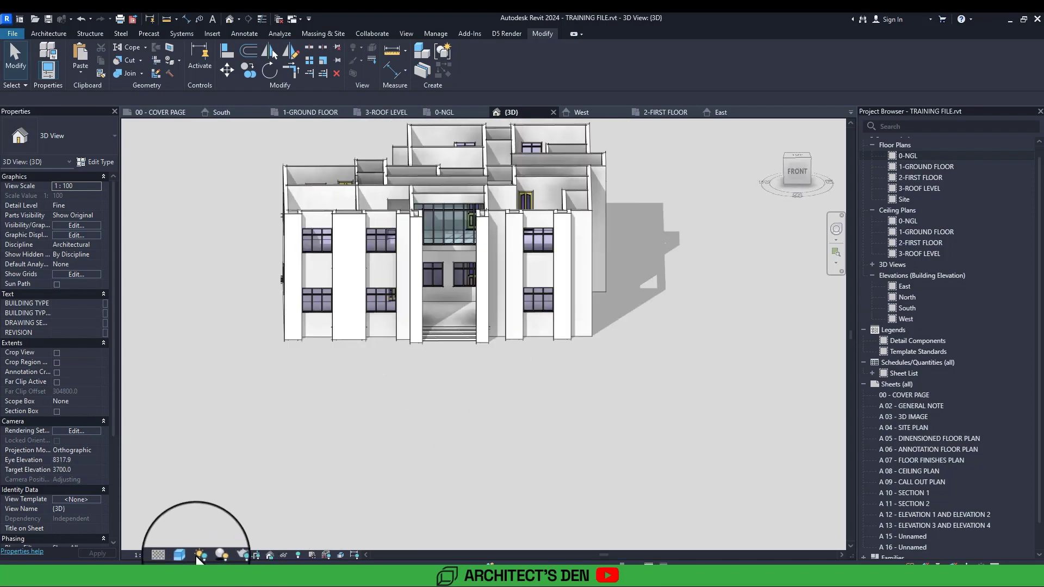
# - Try the Textures and Realistic visual styles on the 3D view, and set it back to Shaded
pyautogui.click(180, 555)
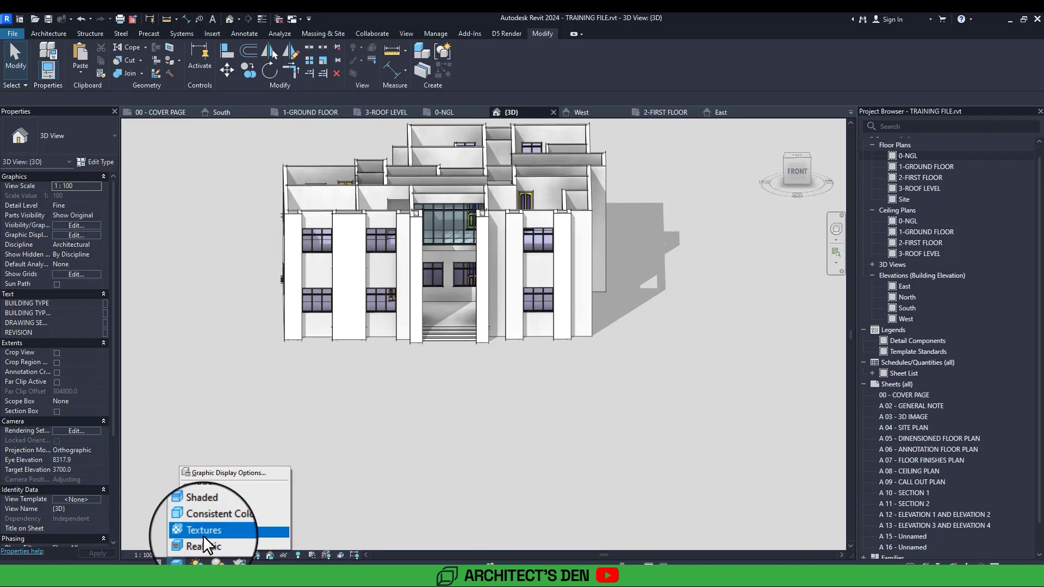
pyautogui.click(203, 533)
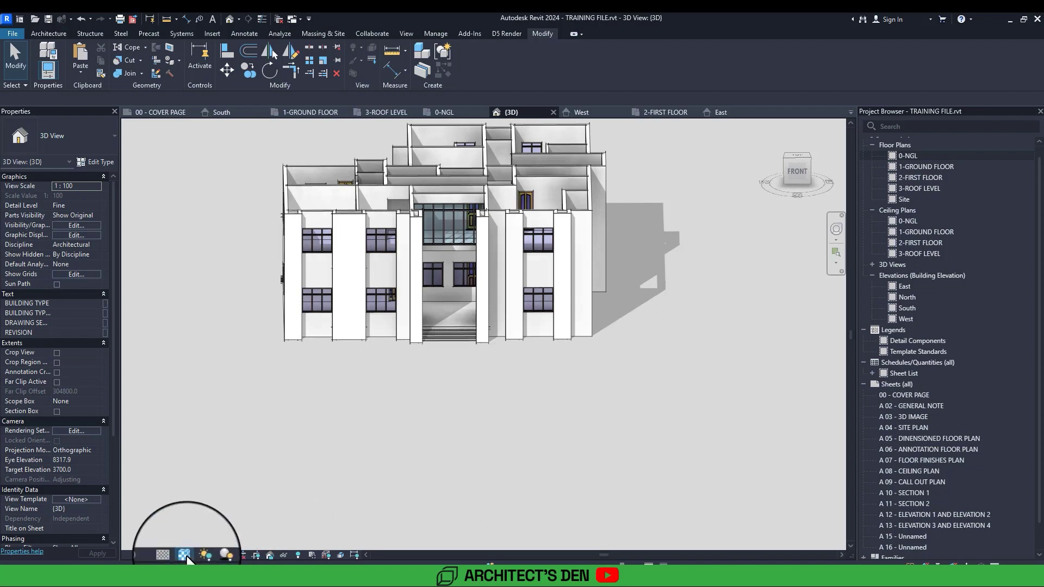
pyautogui.click(184, 554)
pyautogui.click(196, 544)
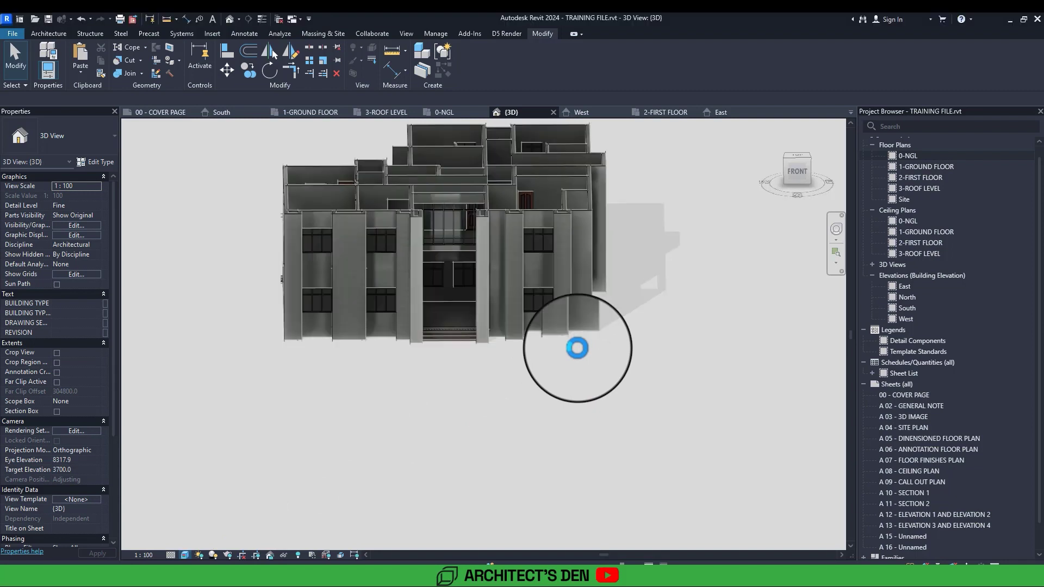
pyautogui.moveTo(576, 347); pyautogui.dragTo(576, 347, button='middle')
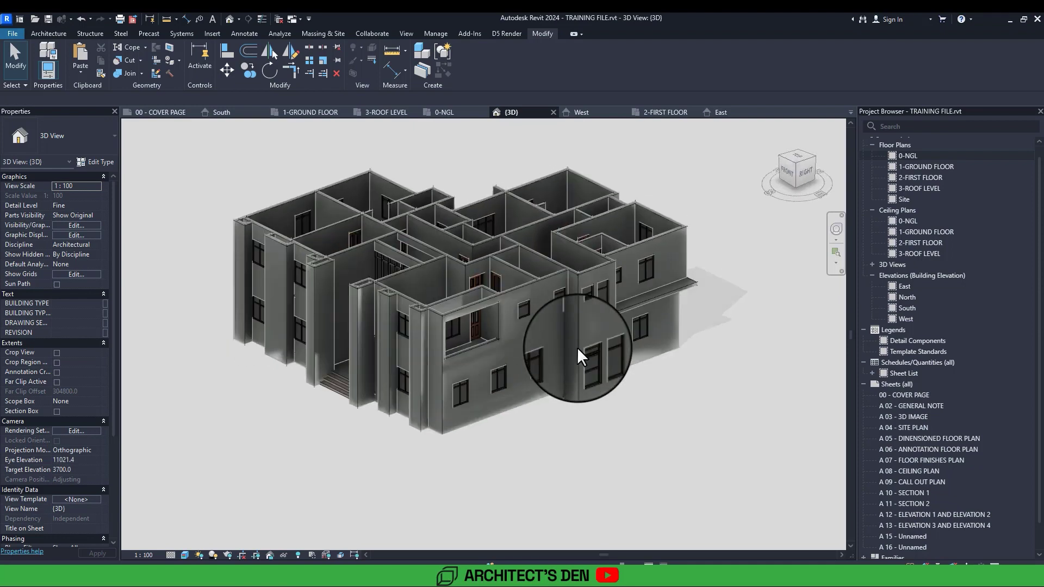
pyautogui.click(185, 555)
pyautogui.click(200, 515)
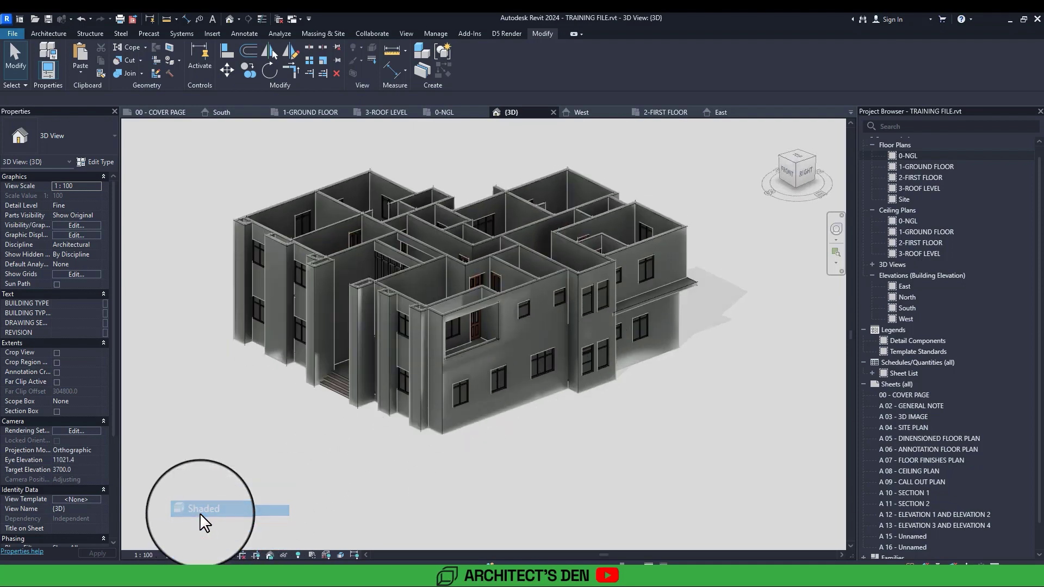
# - Examine the Shaded house model from the front, side and rear, including the rear entrance and its canopy
pyautogui.keyDown('shift'); pyautogui.moveTo(487, 490); pyautogui.dragTo(487, 488, button='middle'); pyautogui.keyUp('shift')
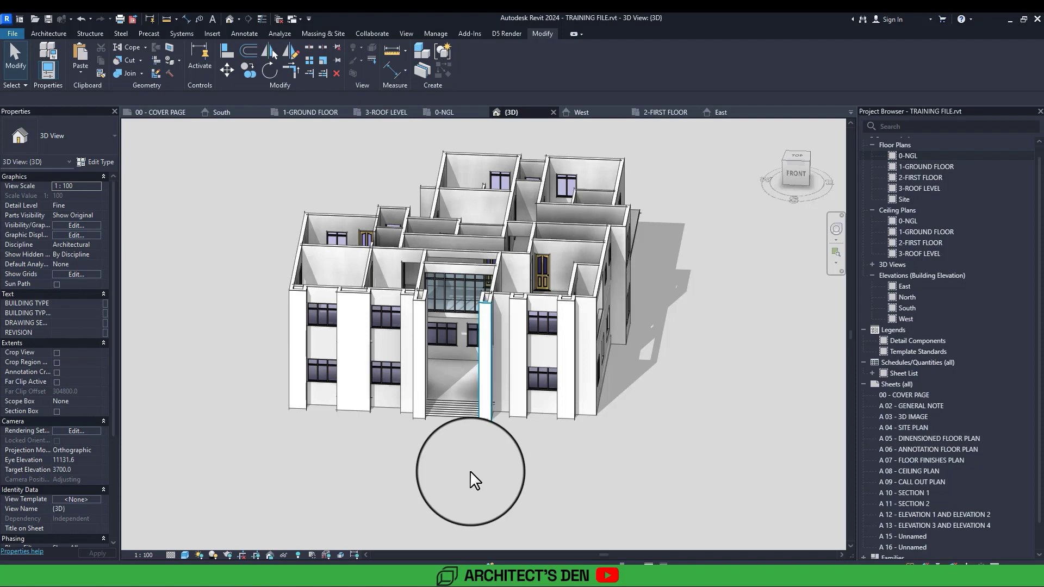
pyautogui.keyDown('shift'); pyautogui.moveTo(523, 458); pyautogui.dragTo(547, 451, button='middle'); pyautogui.keyUp('shift')
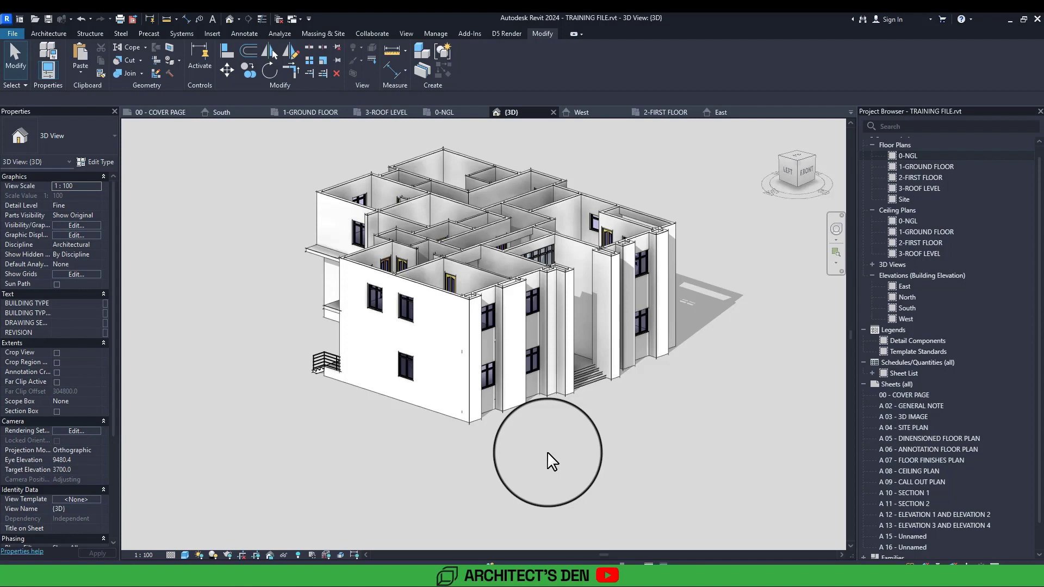
pyautogui.moveTo(547, 451)
pyautogui.keyDown('shift'); pyautogui.mouseDown(button='middle')
pyautogui.moveTo(564, 470)
pyautogui.moveTo(547, 451)
pyautogui.mouseUp(button='middle'); pyautogui.keyUp('shift')
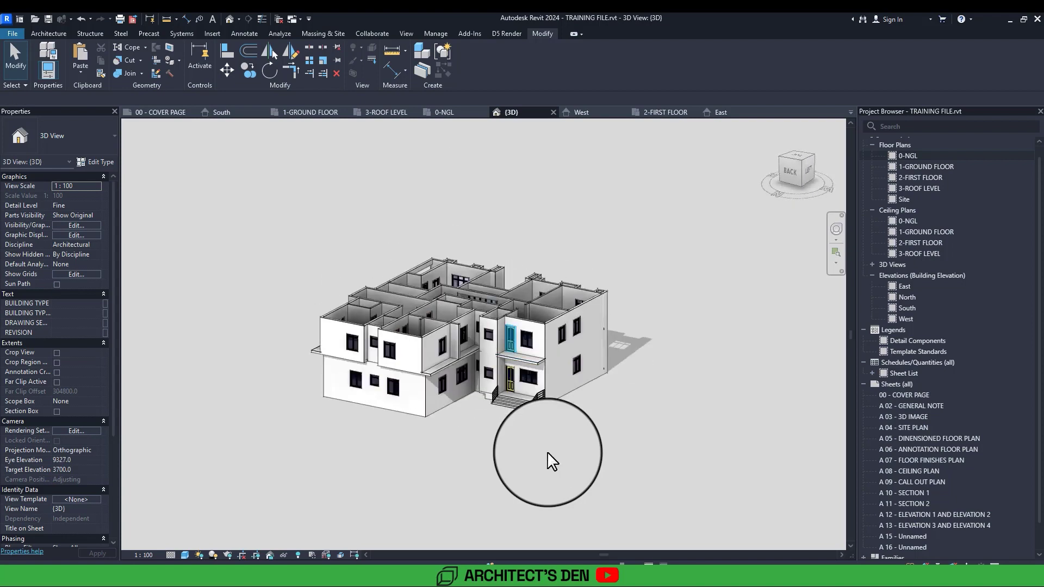
pyautogui.scroll(6, 547, 451)
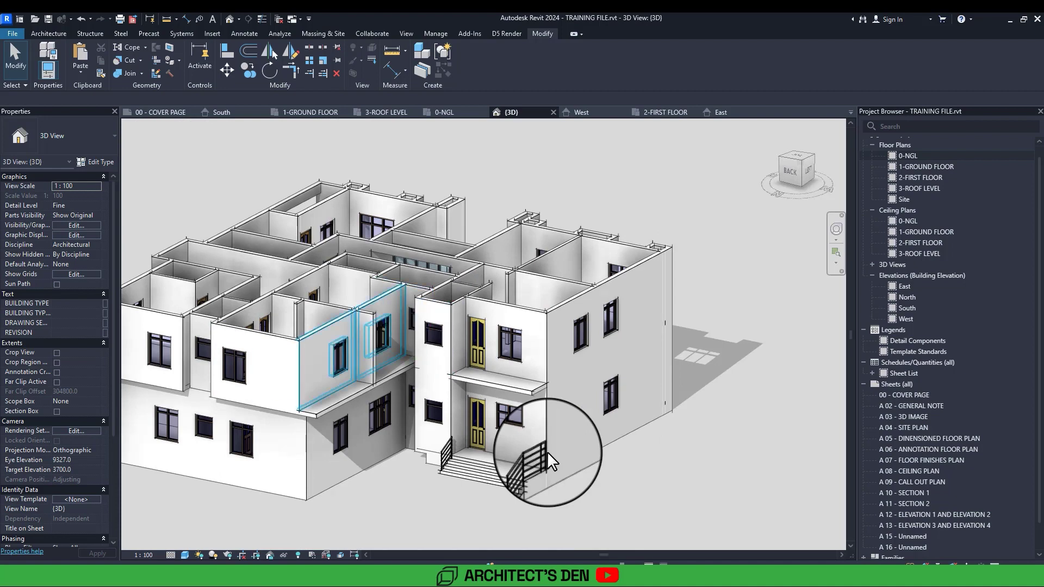
pyautogui.scroll(-2, 331, 368)
pyautogui.keyDown('shift'); pyautogui.moveTo(548, 453); pyautogui.dragTo(423, 330, button='middle'); pyautogui.keyUp('shift')
pyautogui.scroll(3, 547, 459)
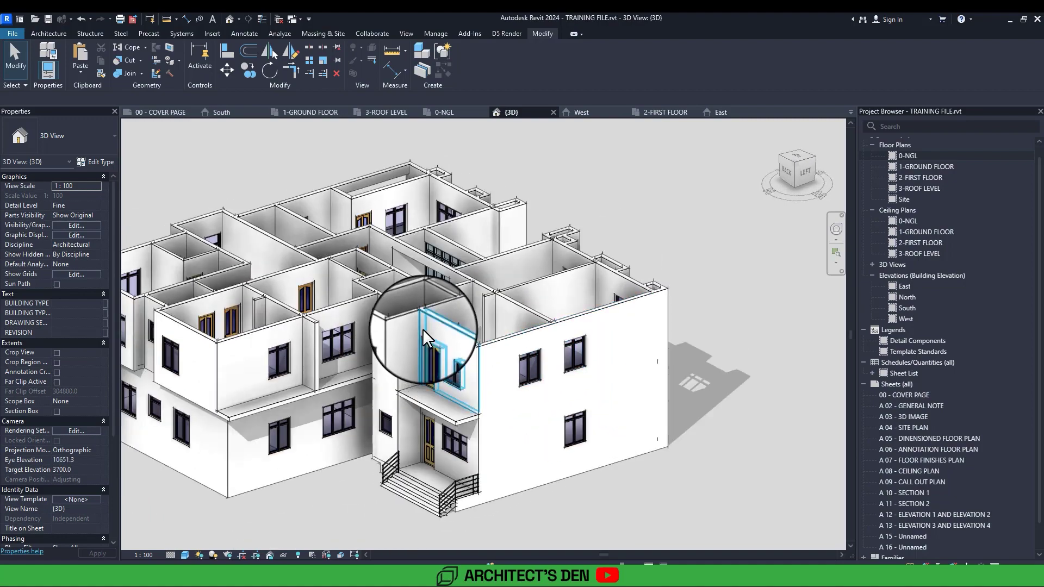
pyautogui.scroll(2, 423, 329)
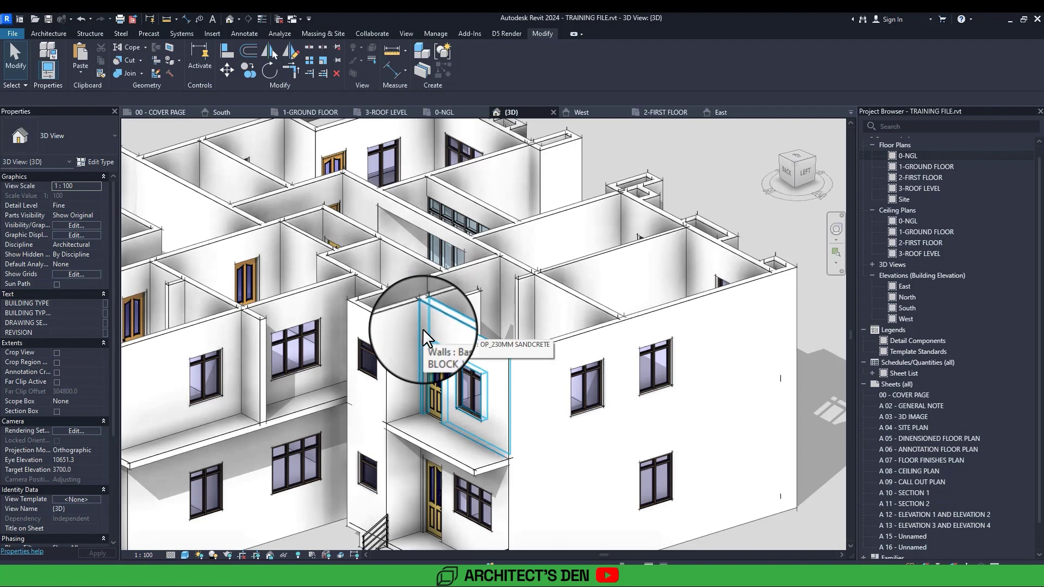
# - Open the 3-ROOF LEVEL floor plan and set its underlay base level to 2-FIRST FLOOR
pyautogui.doubleClick(931, 188)
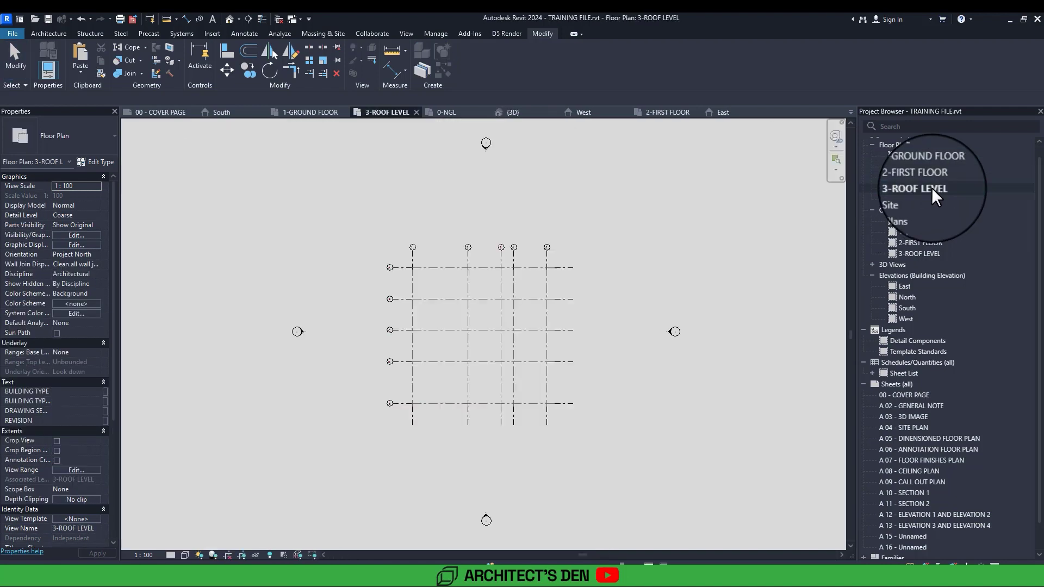
pyautogui.scroll(2, 556, 369)
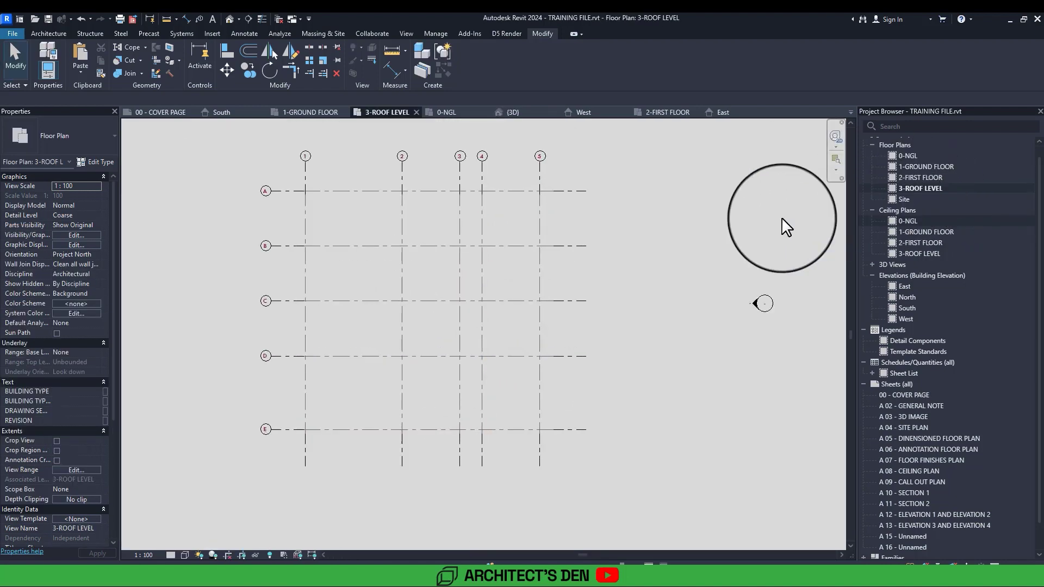
pyautogui.moveTo(461, 281); pyautogui.dragTo(478, 306, button='middle')
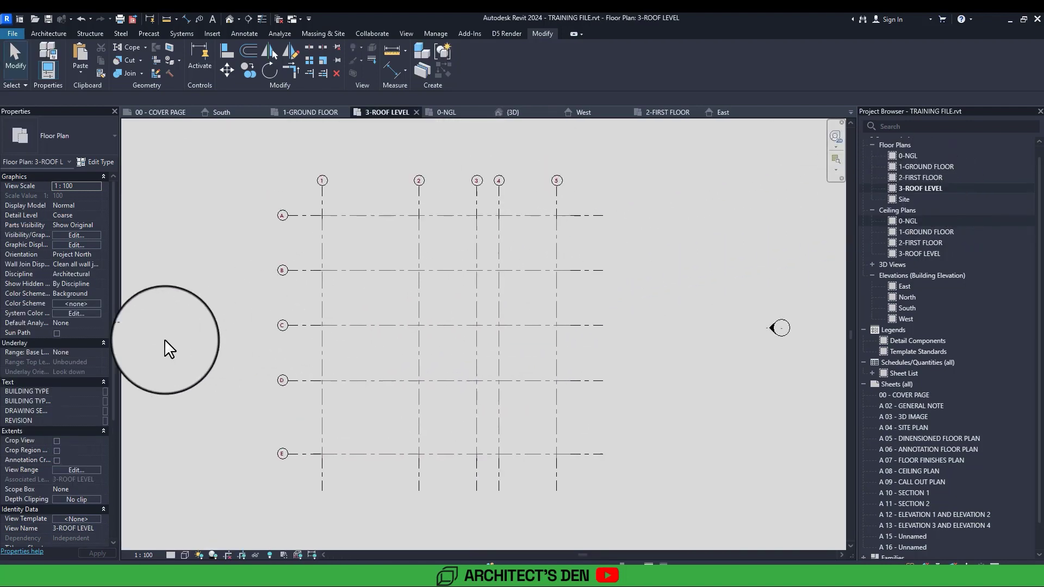
pyautogui.click(93, 352)
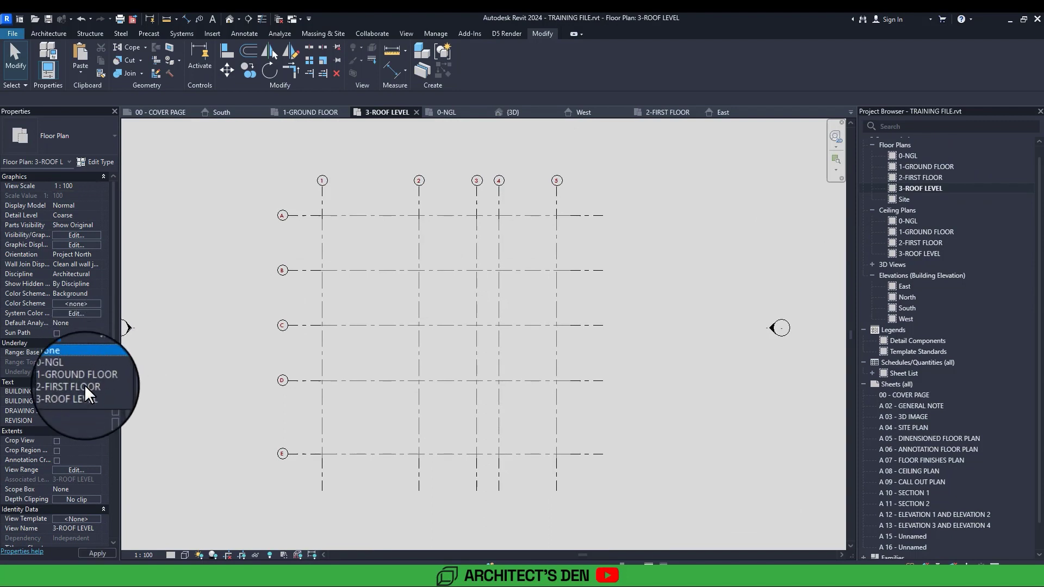
pyautogui.click(84, 386)
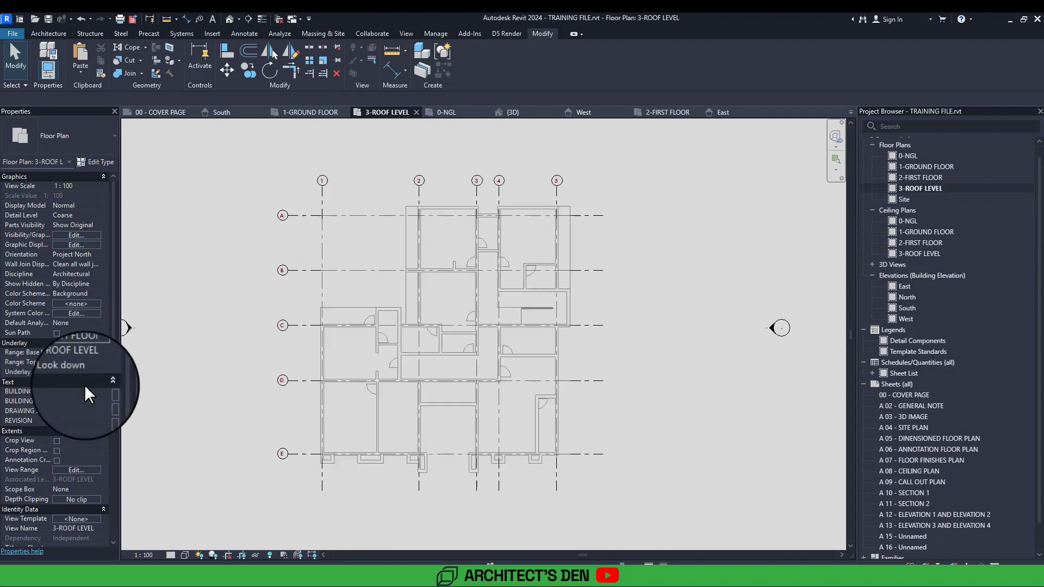
# - Set up a new OP_230MM SANDCRETE BLOCK_WHITE 2 wall placed by depth, unconnected at 300 mm below the roof level
pyautogui.moveTo(334, 217); pyautogui.dragTo(356, 238, button='middle')
pyautogui.scroll(-1, 356, 244)
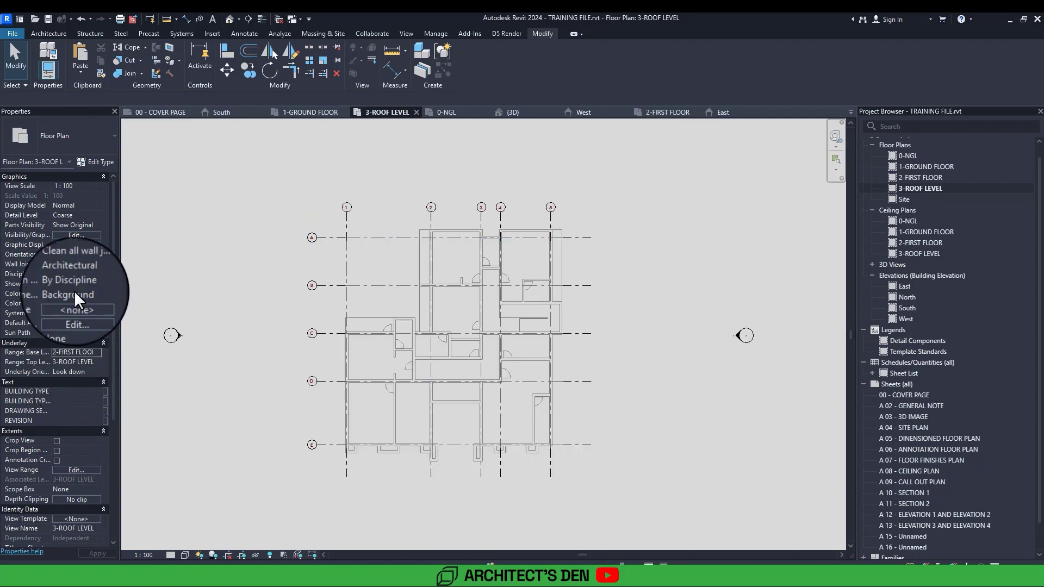
pyautogui.click(41, 33)
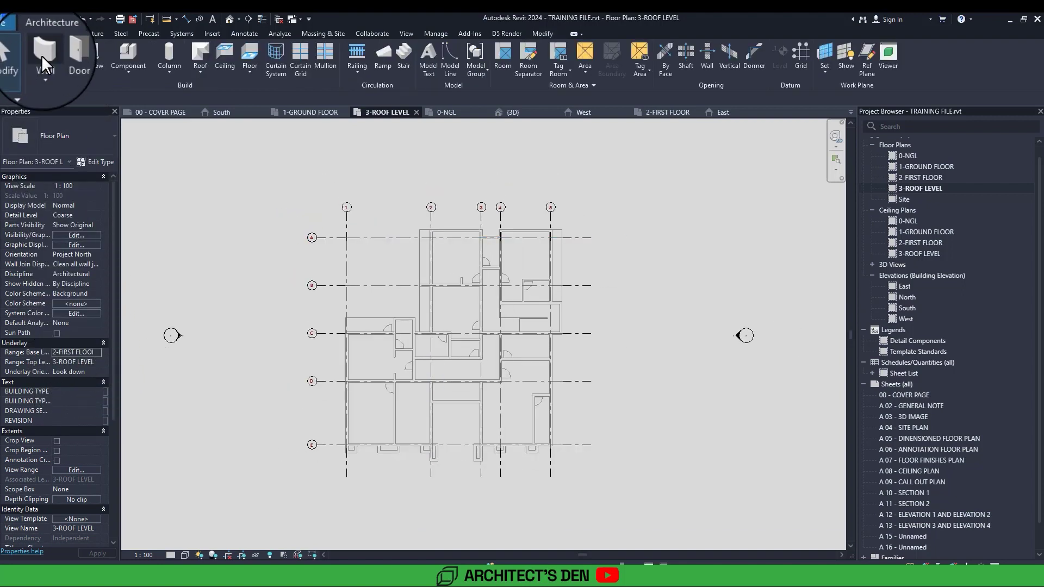
pyautogui.click(43, 54)
pyautogui.click(105, 98)
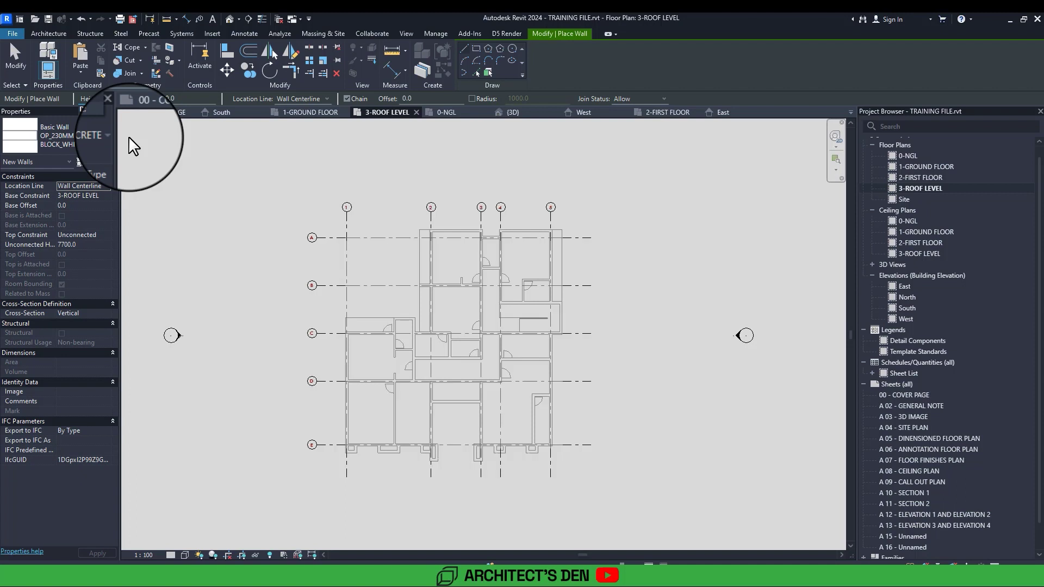
pyautogui.click(91, 108)
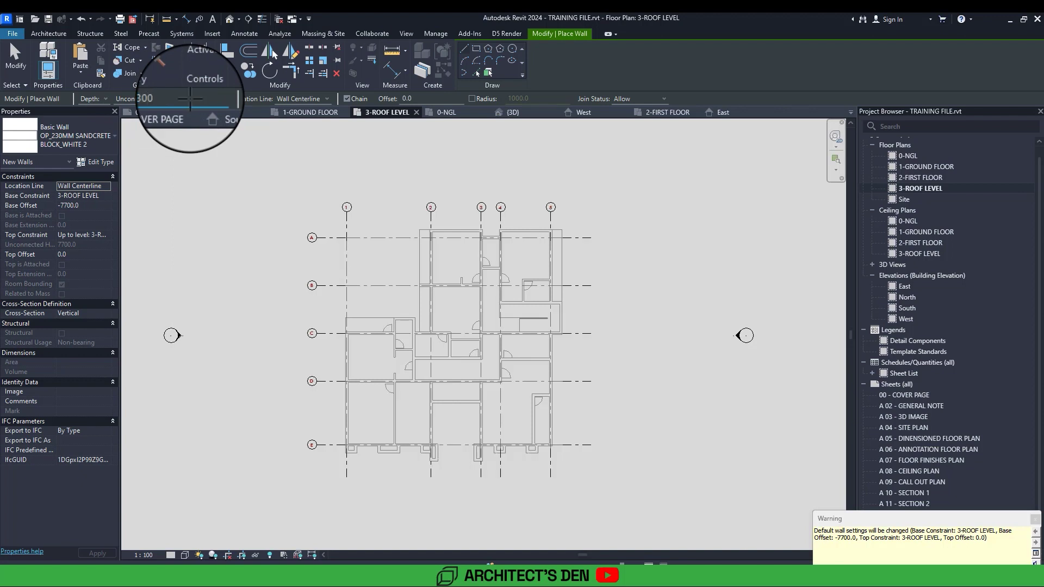
pyautogui.press('Return')
# - Draw a 300 mm deep wall along the rear slab edge to grid 1 and turn it back to the grid 1/C intersection
pyautogui.scroll(3, 337, 304)
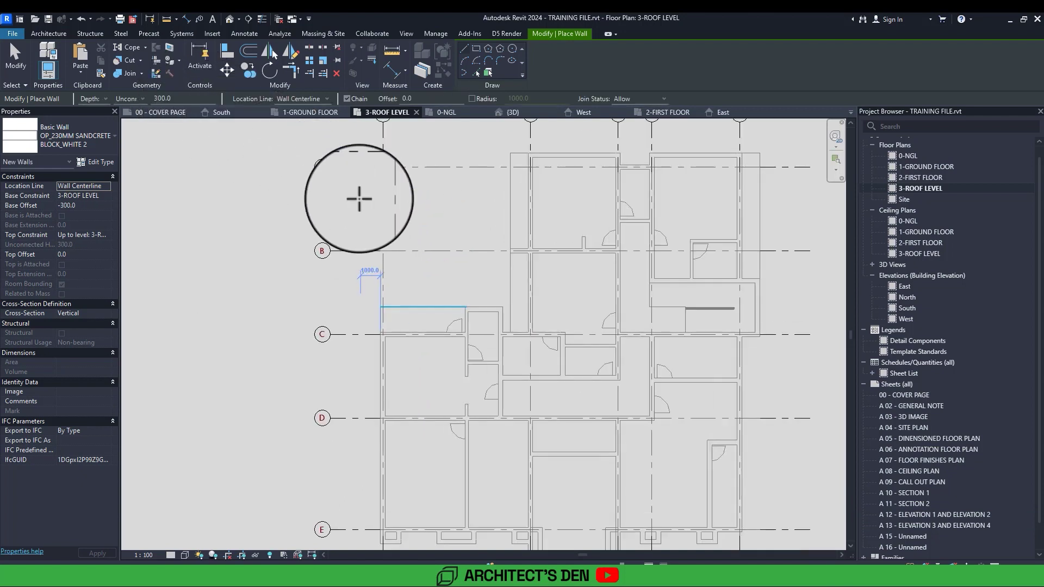
pyautogui.scroll(2, 410, 317)
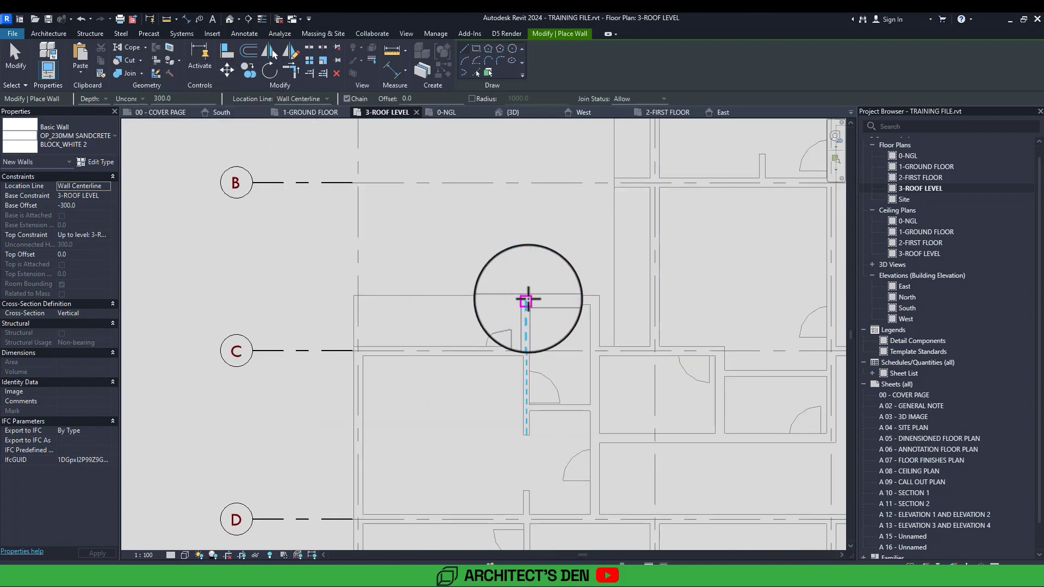
pyautogui.click(527, 300)
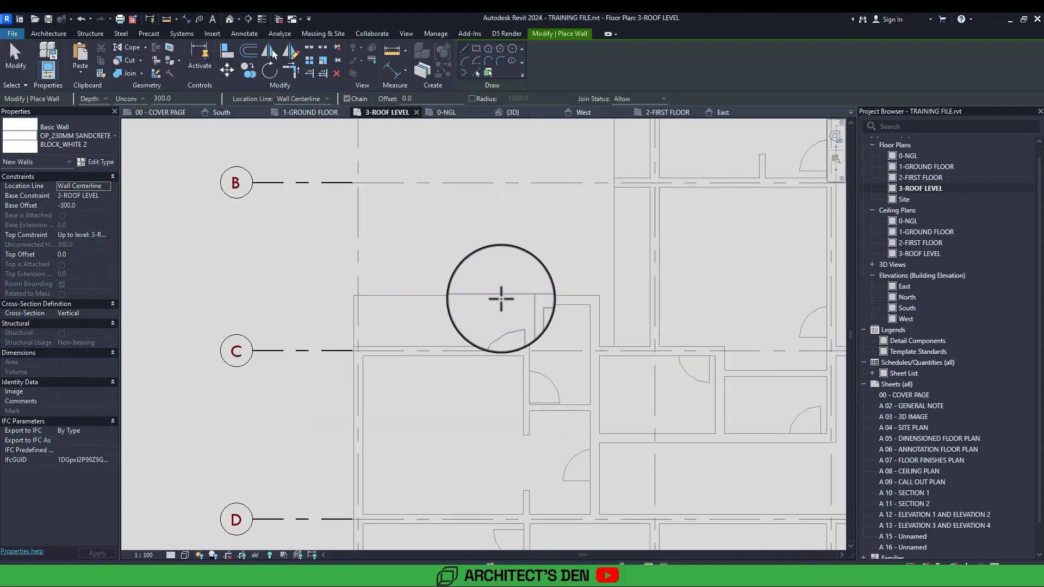
pyautogui.click(357, 300)
pyautogui.click(358, 351)
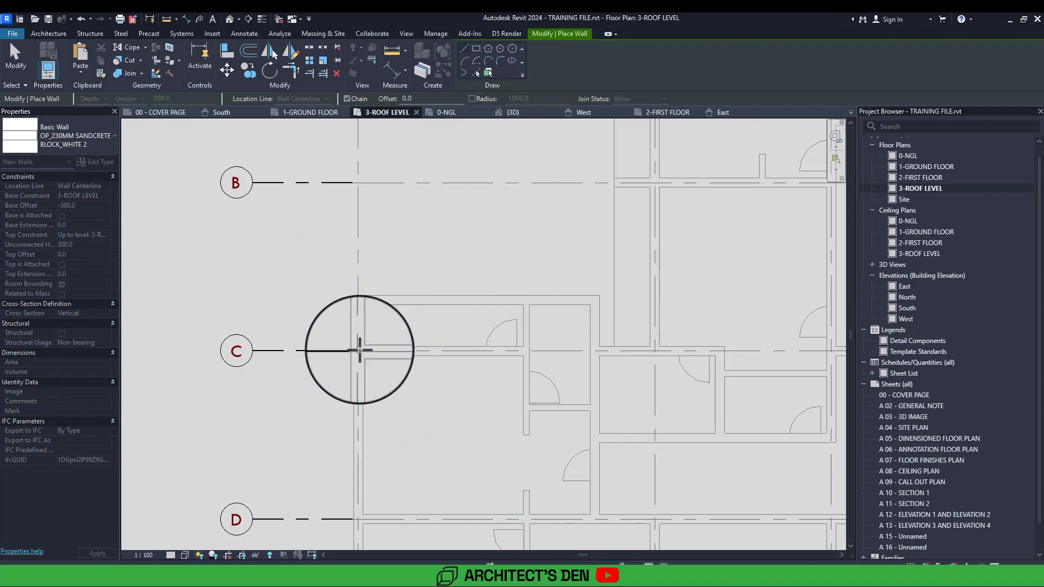
pyautogui.press('Escape')
pyautogui.moveTo(359, 351); pyautogui.dragTo(211, 355, button='middle')
pyautogui.moveTo(359, 351); pyautogui.dragTo(352, 384, button='middle')
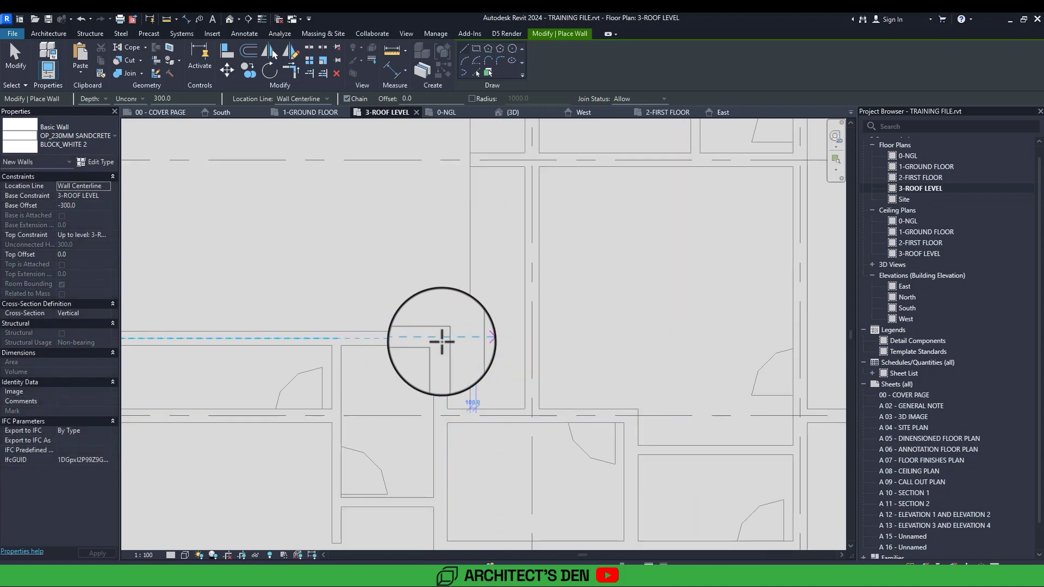
# - Draw a short 300 mm deep wall from the room corner behind grid C to the slab edge beside grid 2
pyautogui.scroll(2, 466, 407)
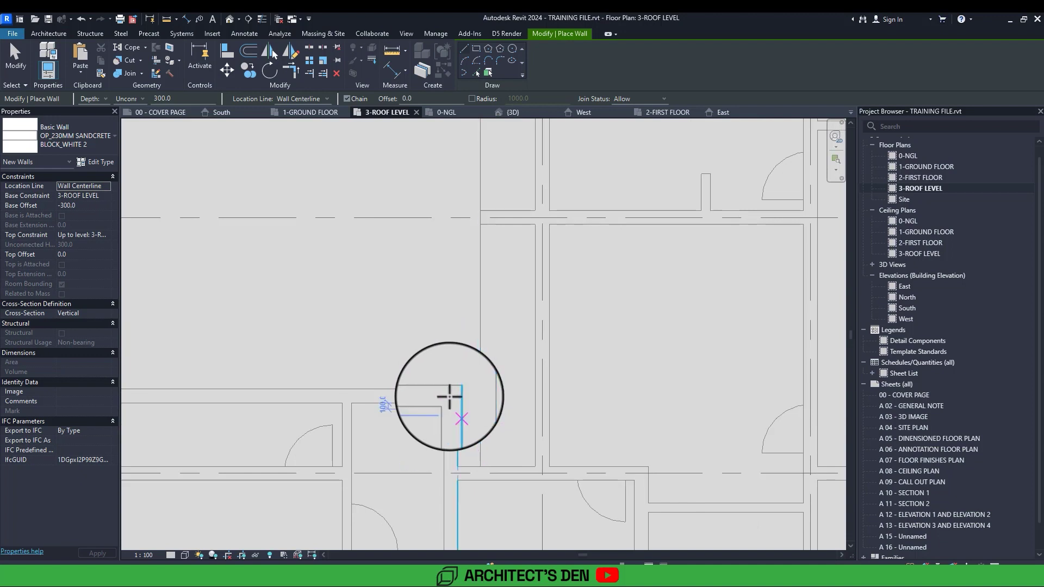
pyautogui.click(480, 396)
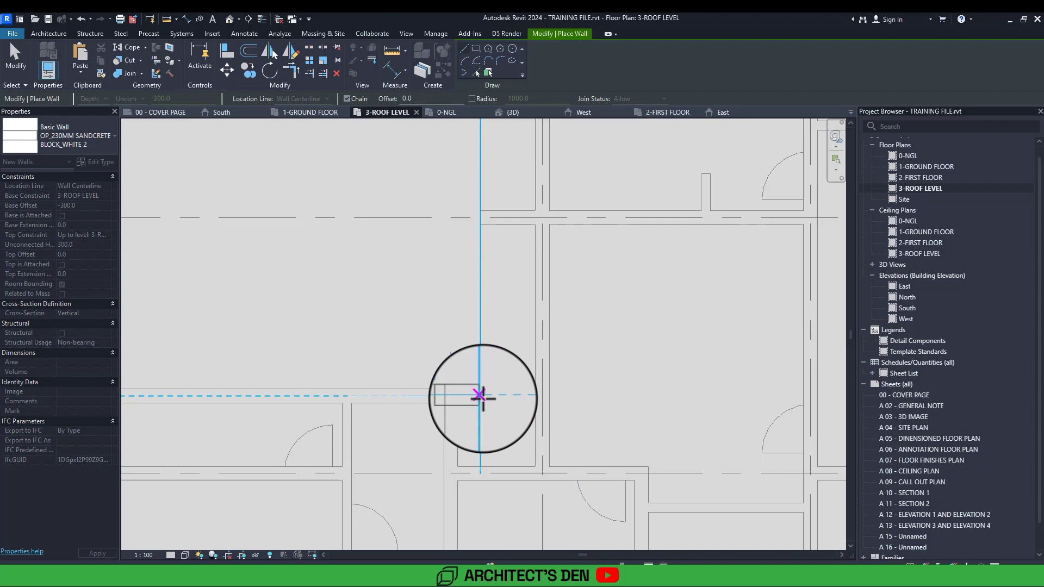
pyautogui.click(481, 397)
pyautogui.press('Escape')
pyautogui.moveTo(482, 397); pyautogui.dragTo(474, 546, button='middle')
pyautogui.scroll(-2, 482, 546)
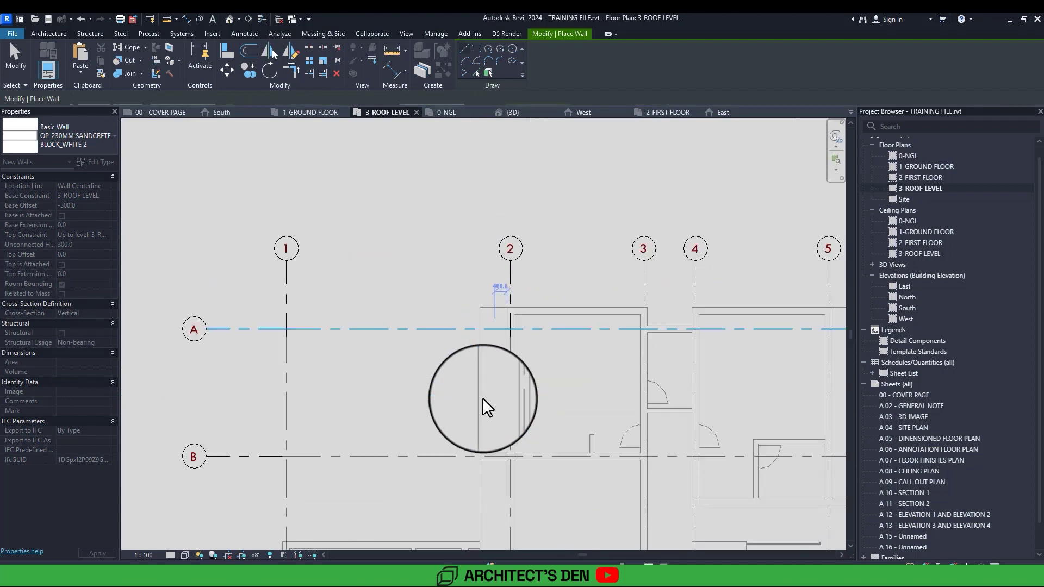
# - Draw 300 mm deep walls from the rear room corner on grid 2 to the slab corner and along the slab edge to the short wall near grid C
pyautogui.scroll(5, 482, 397)
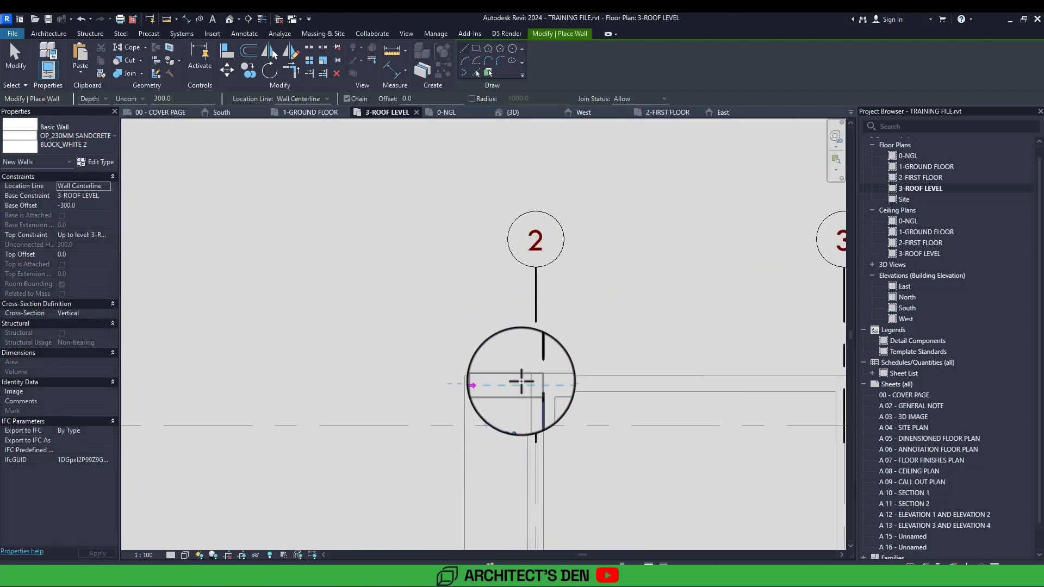
pyautogui.click(472, 385)
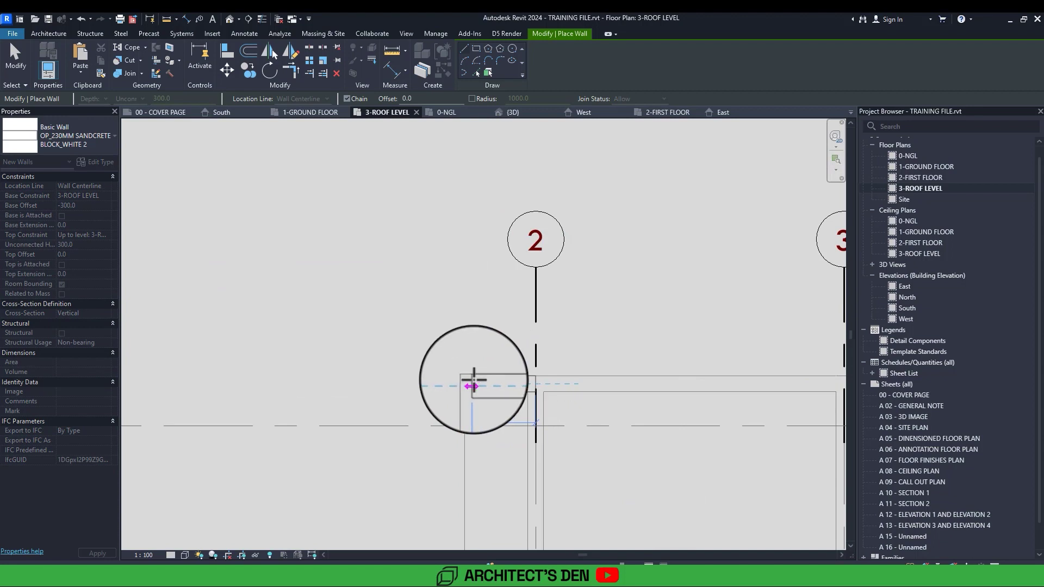
pyautogui.click(473, 381)
pyautogui.moveTo(473, 435); pyautogui.dragTo(469, 268, button='middle')
pyautogui.scroll(-2, 473, 375)
pyautogui.moveTo(472, 468); pyautogui.dragTo(466, 361, button='middle')
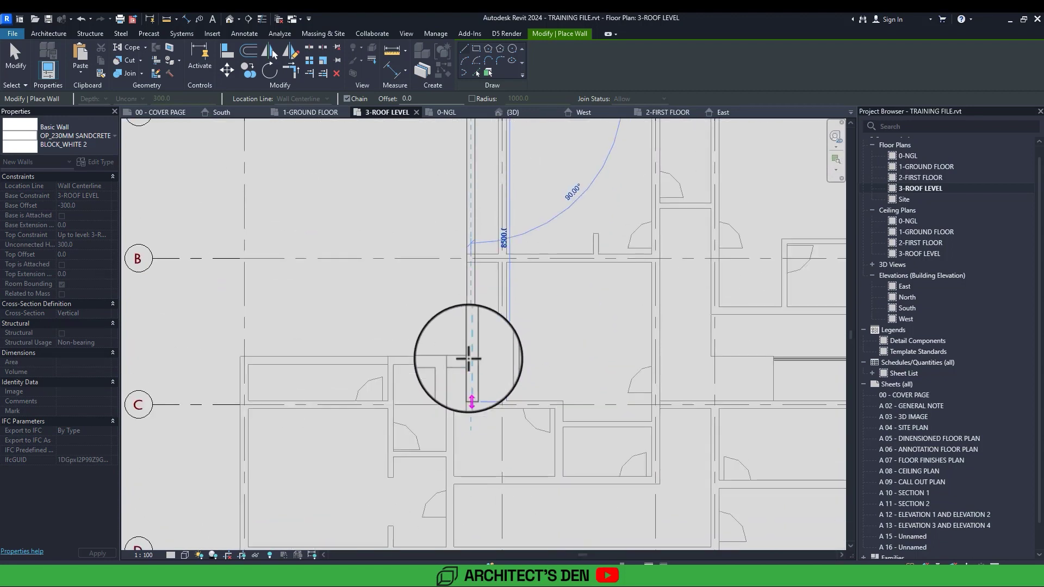
pyautogui.click(469, 359)
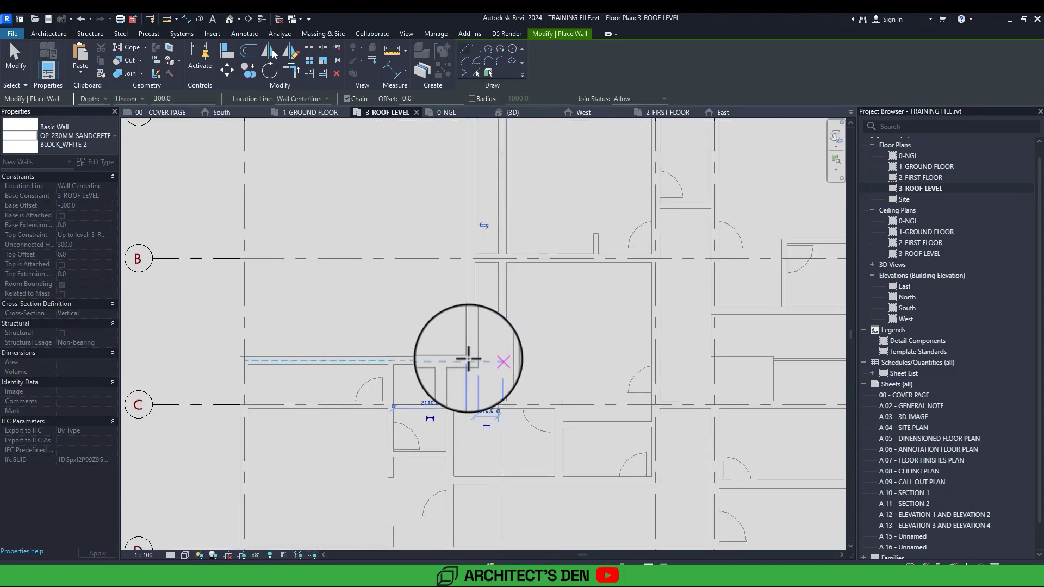
pyautogui.press('Escape')
pyautogui.moveTo(469, 334); pyautogui.dragTo(468, 357, button='middle')
pyautogui.press('Escape')
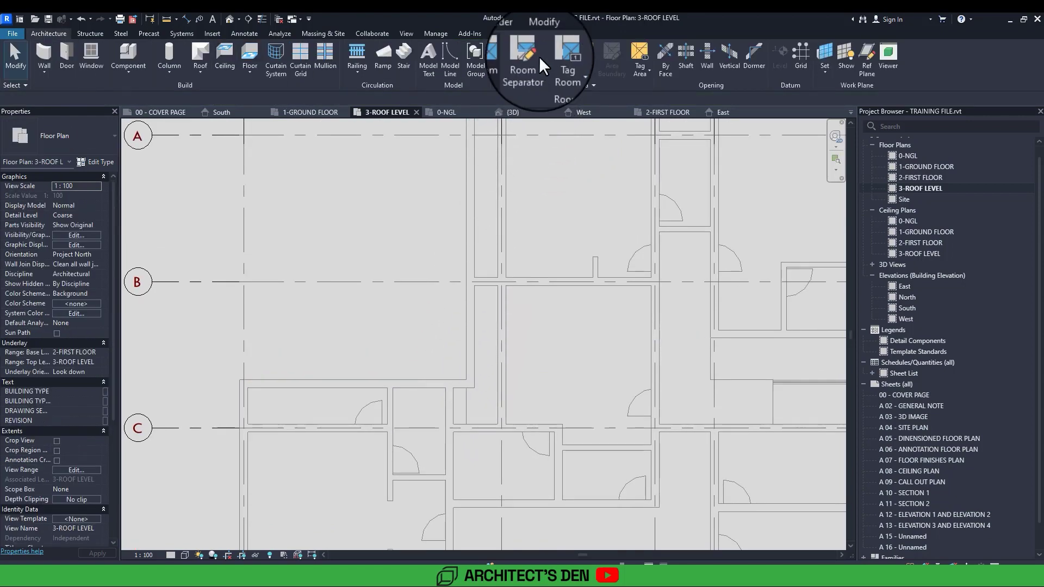
# - Align the long wall beside grid 2 with the outer slab edge
pyautogui.click(543, 33)
pyautogui.click(226, 52)
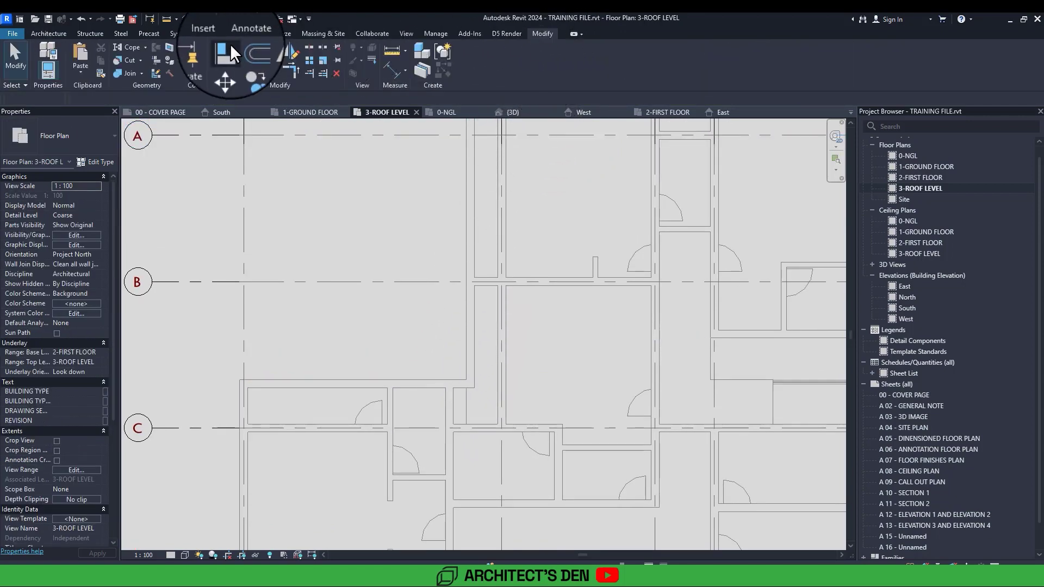
pyautogui.scroll(2, 435, 348)
pyautogui.click(471, 342)
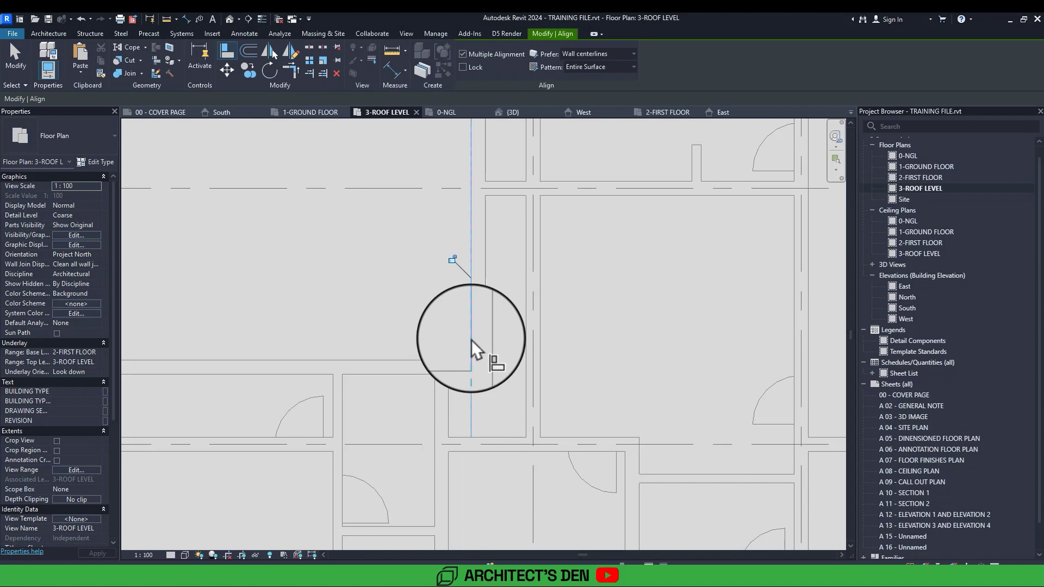
pyautogui.scroll(-3, 472, 341)
pyautogui.scroll(-4, 472, 341)
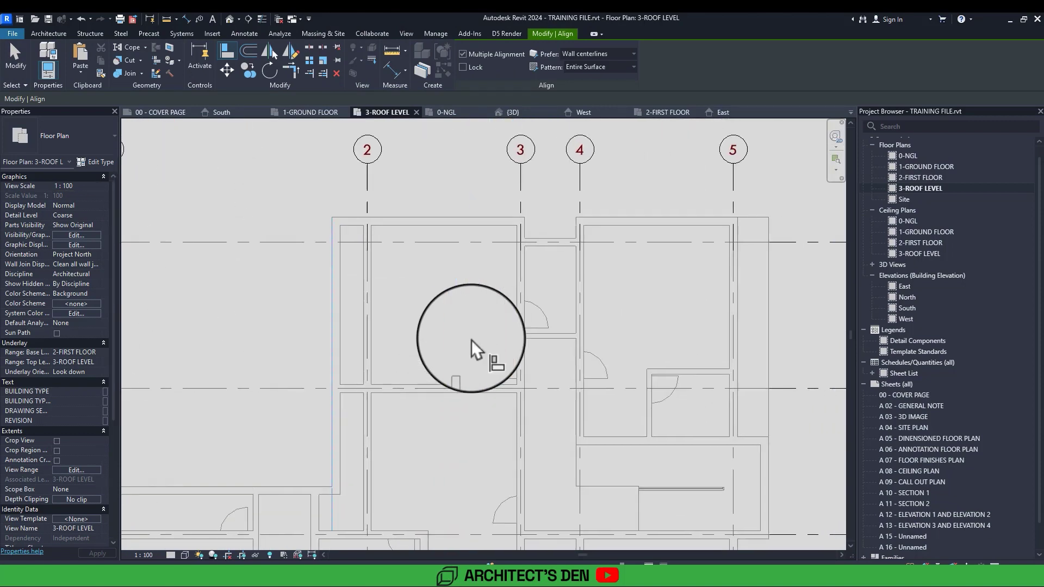
pyautogui.press('Escape')
pyautogui.press('Escape')
# - Draw 300 mm deep walls from the rear corner on grid 5 to the slab corner and along the outer slab edge to the stair wall
pyautogui.moveTo(471, 339)
pyautogui.mouseDown(button='middle')
pyautogui.moveTo(460, 312)
pyautogui.moveTo(457, 360)
pyautogui.mouseUp(button='middle')
pyautogui.scroll(-2, 471, 337)
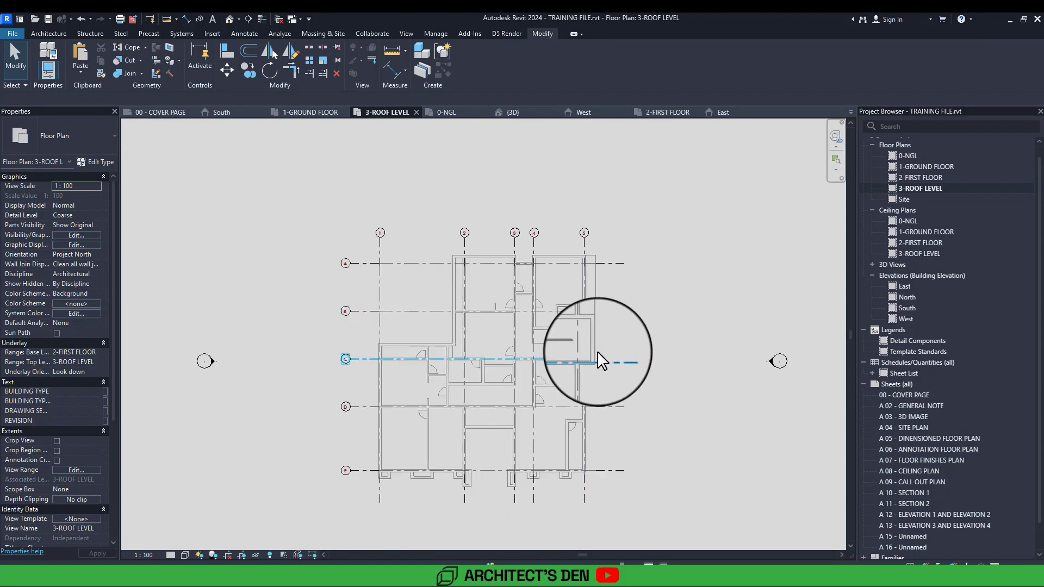
pyautogui.scroll(2, 597, 351)
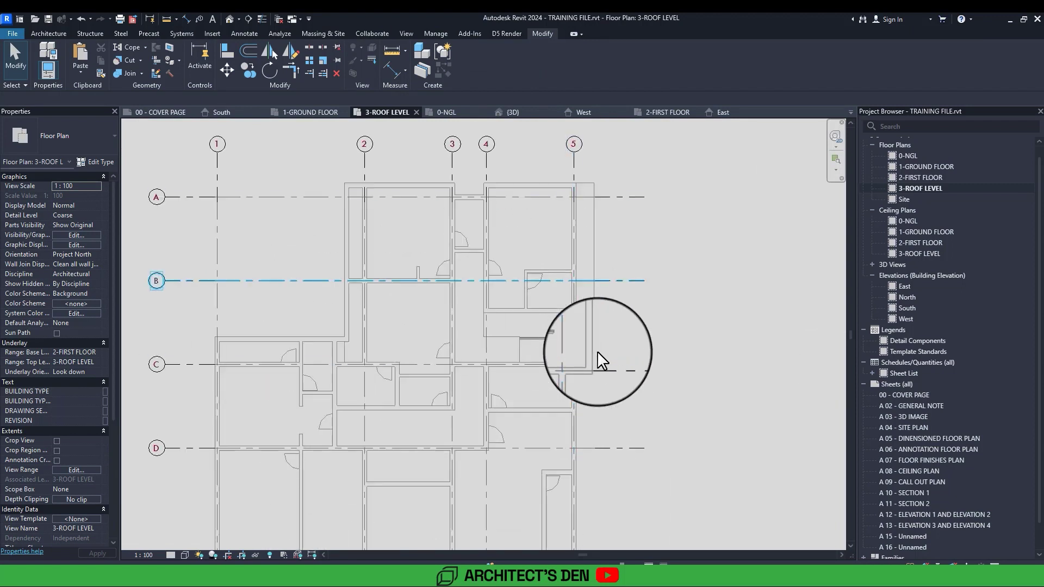
pyautogui.moveTo(598, 351); pyautogui.dragTo(614, 368, button='middle')
pyautogui.scroll(-1, 597, 353)
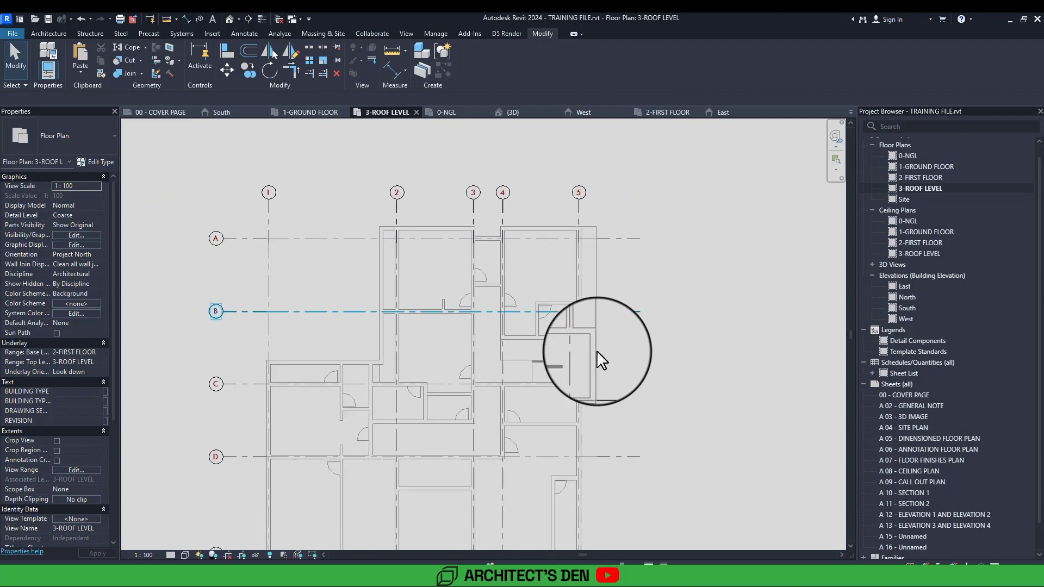
pyautogui.scroll(2, 597, 353)
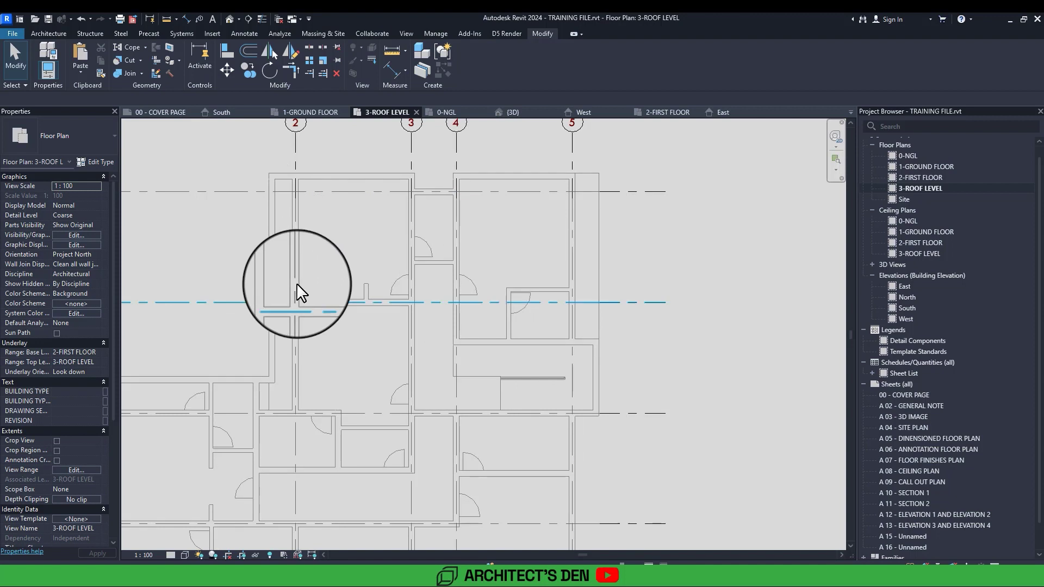
pyautogui.press('w')
pyautogui.press('a')
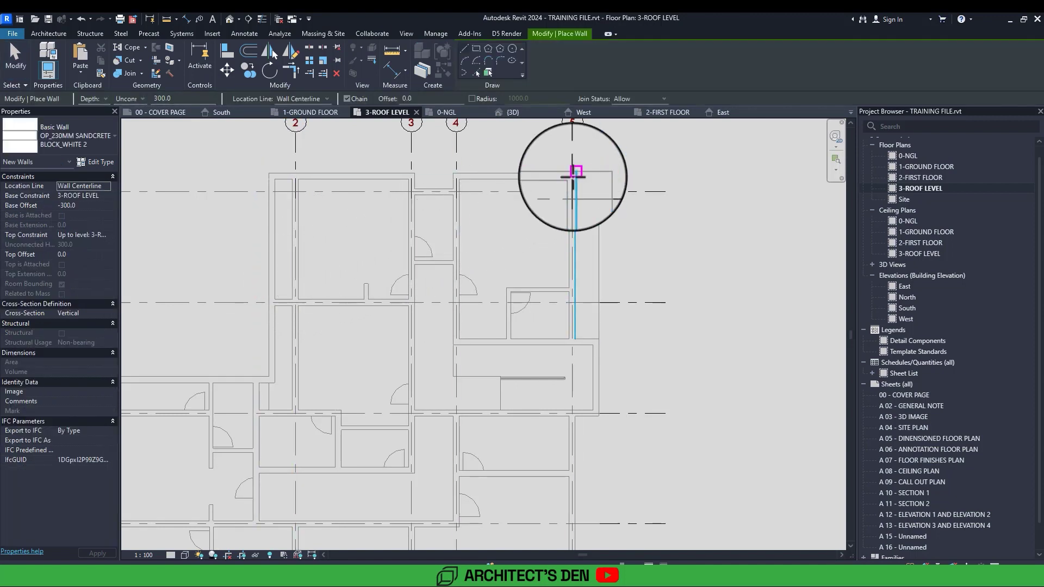
pyautogui.scroll(2, 569, 170)
pyautogui.click(609, 176)
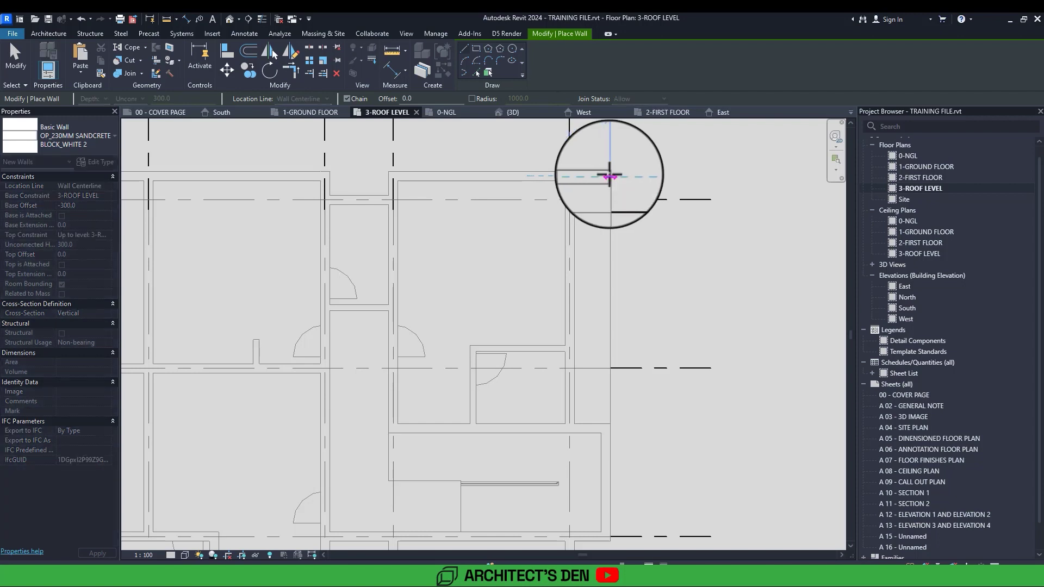
pyautogui.click(607, 430)
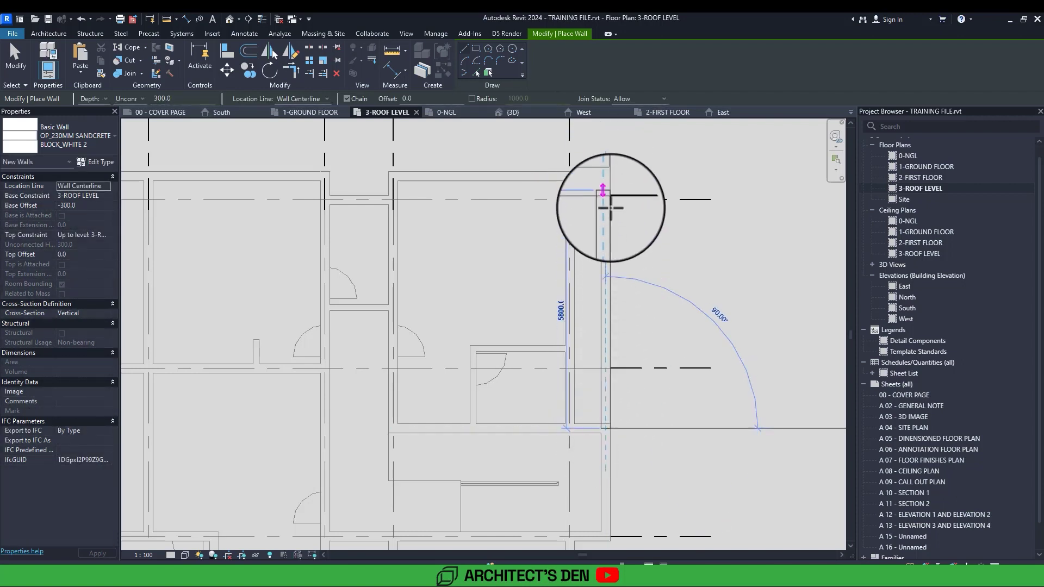
pyautogui.click(610, 176)
# - Set the wall depth to 600 mm and draw walls closing the two gaps between the front piers from grid 1 to grid 2
pyautogui.scroll(-4, 612, 177)
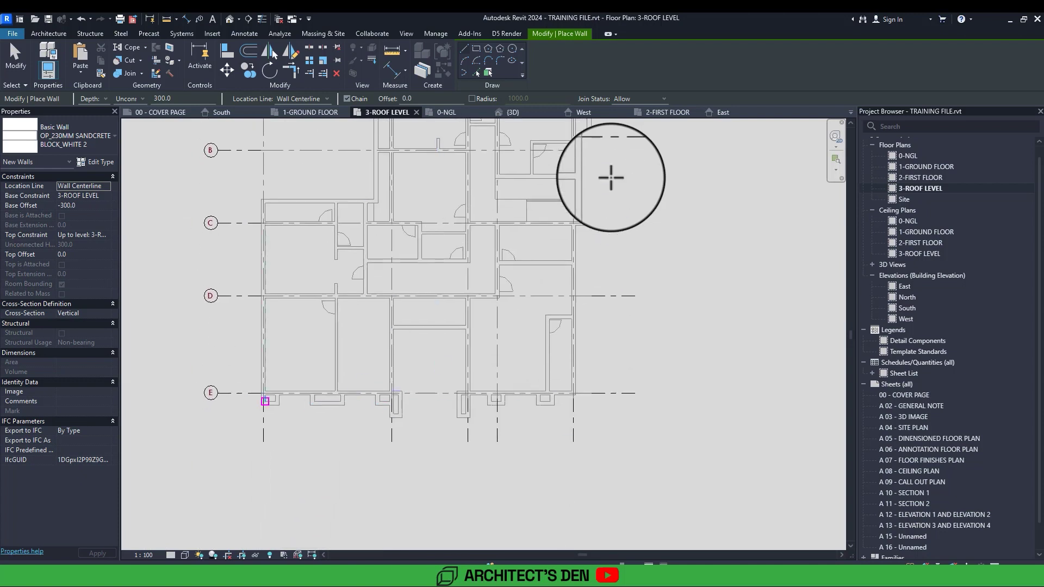
pyautogui.scroll(4, 276, 410)
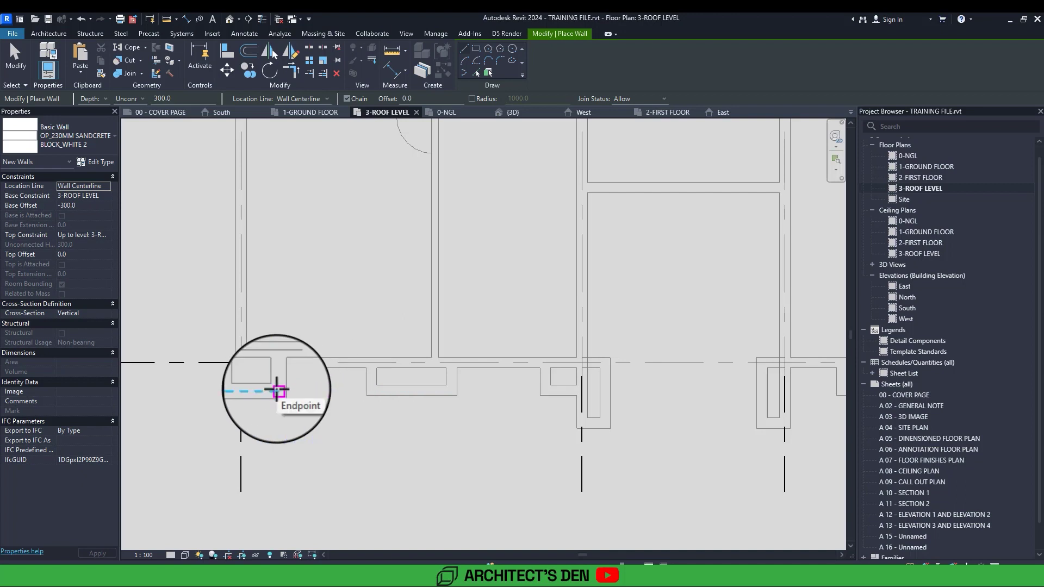
pyautogui.doubleClick(155, 99)
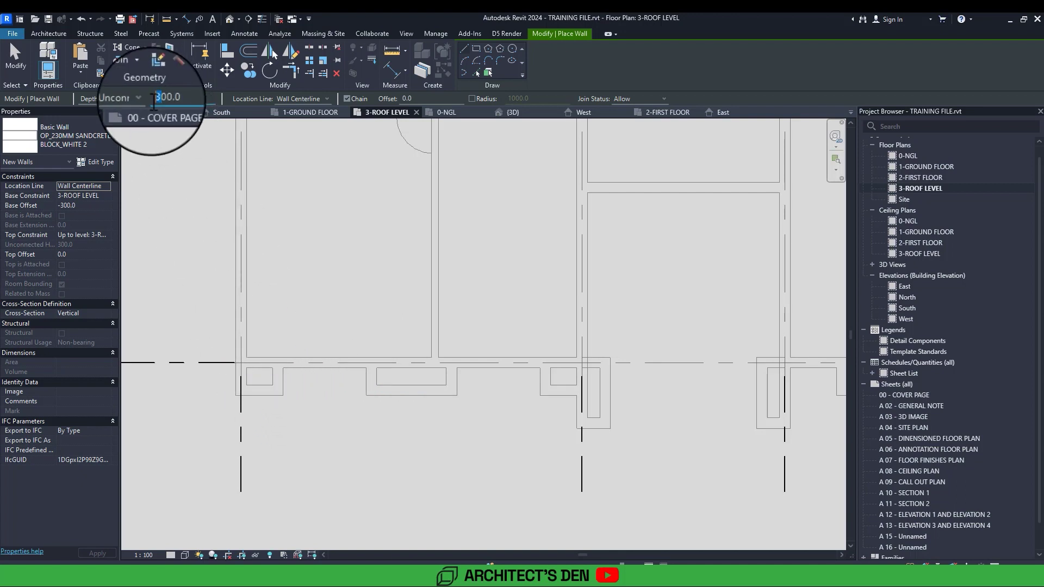
pyautogui.write('600')
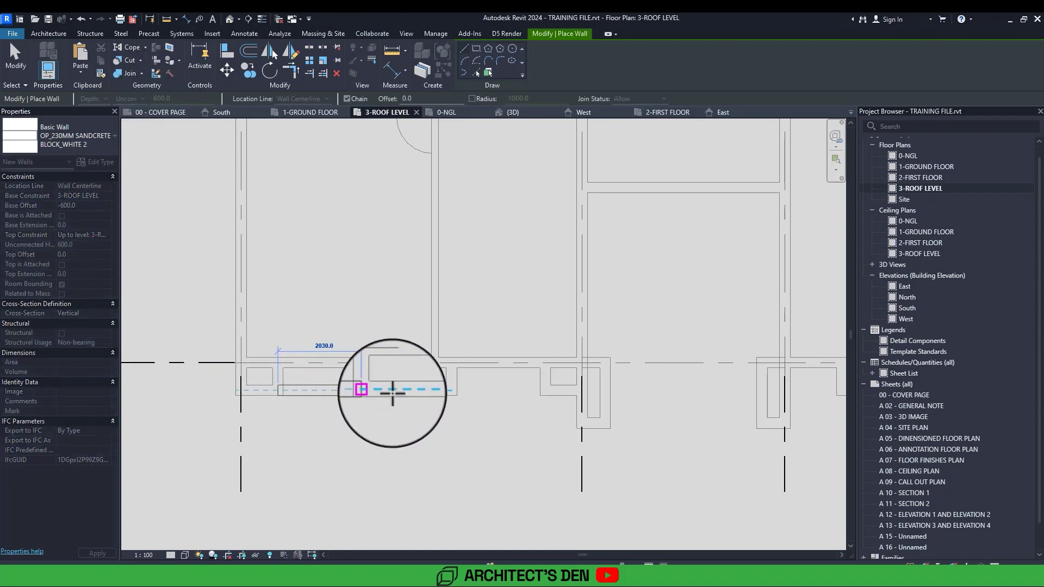
pyautogui.click(452, 391)
pyautogui.click(452, 390)
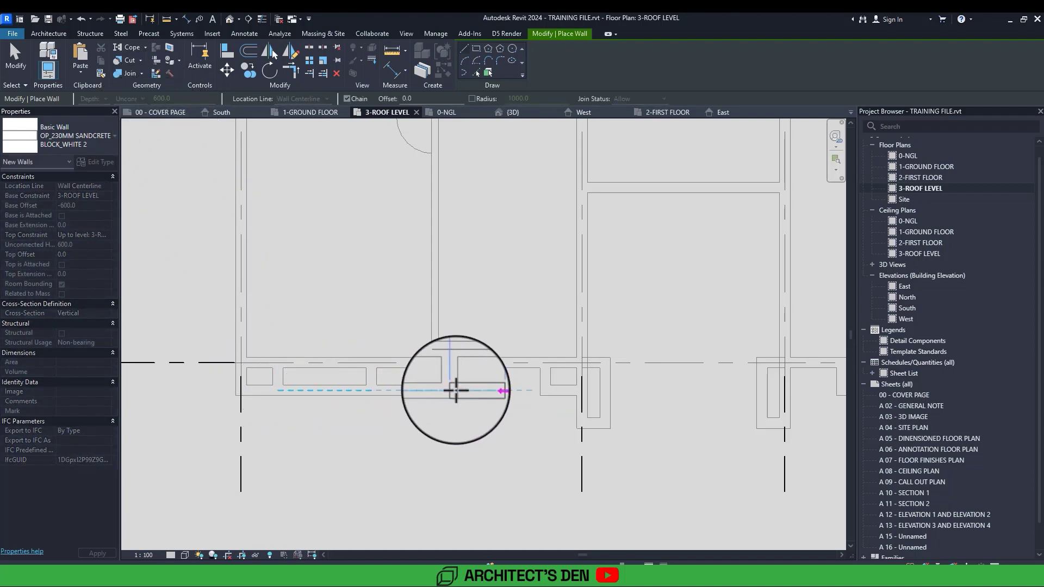
pyautogui.click(546, 391)
# - Draw a 600 mm deep wall closing the gap between the two front piers between grids 4 and 5
pyautogui.moveTo(717, 404); pyautogui.dragTo(531, 402, button='middle')
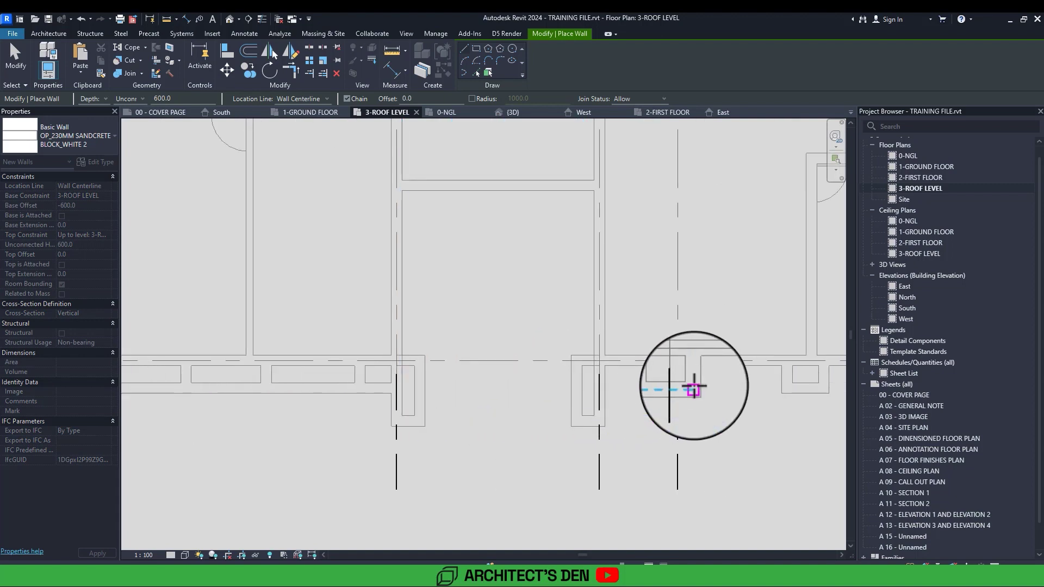
pyautogui.click(694, 389)
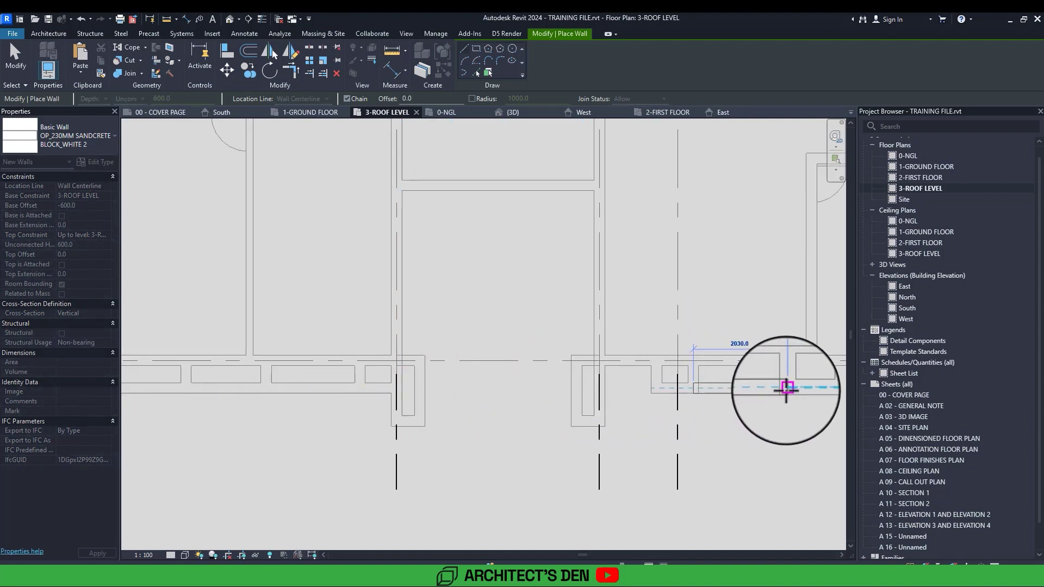
pyautogui.press('Escape')
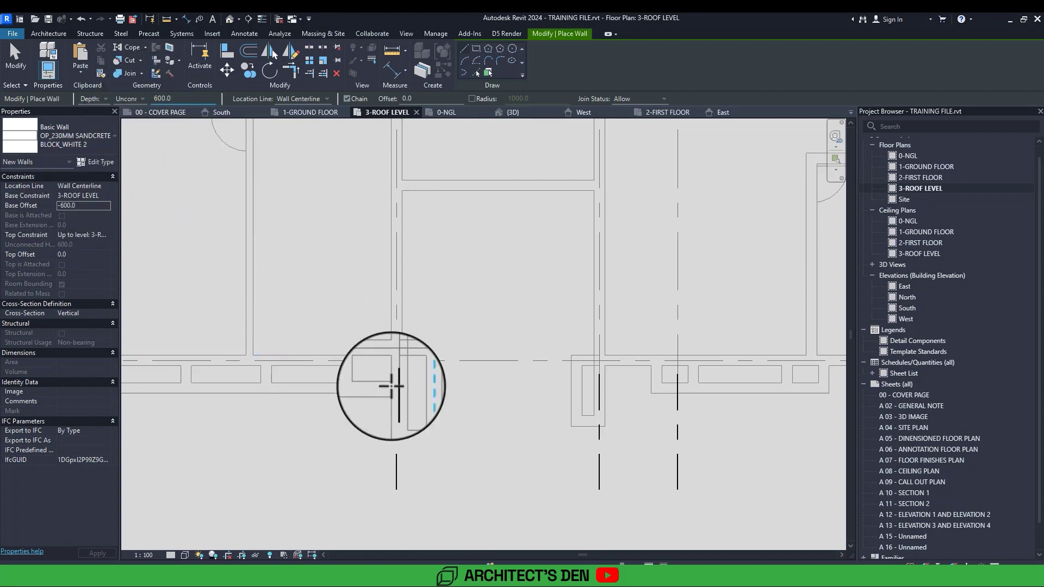
# - Draw a 600 mm deep wall closing the front of the entrance porch between grids 2 and 3, and check the facade in 3D
pyautogui.click(420, 420)
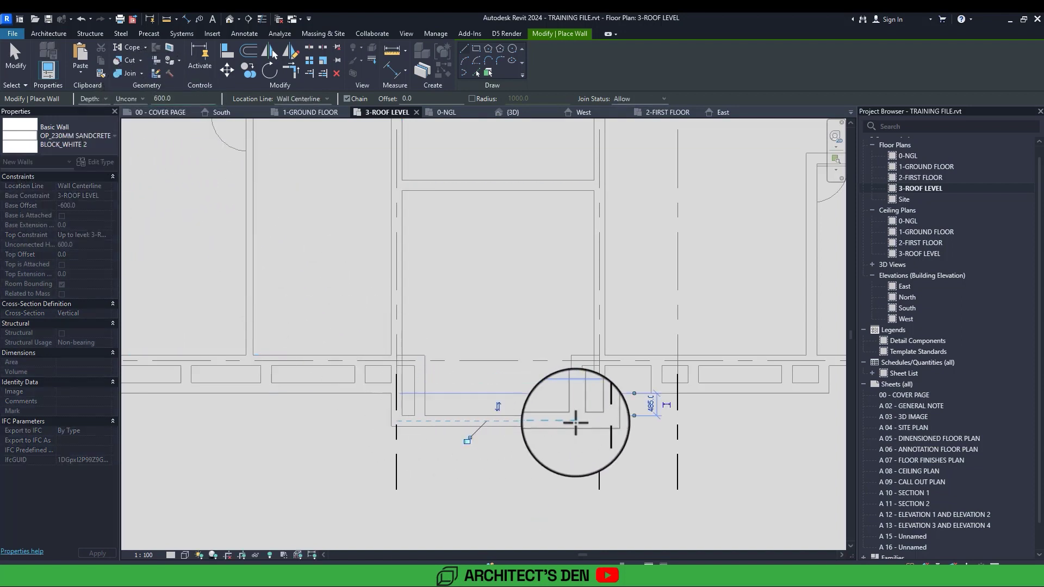
pyautogui.scroll(-3, 572, 419)
pyautogui.scroll(-5, 575, 422)
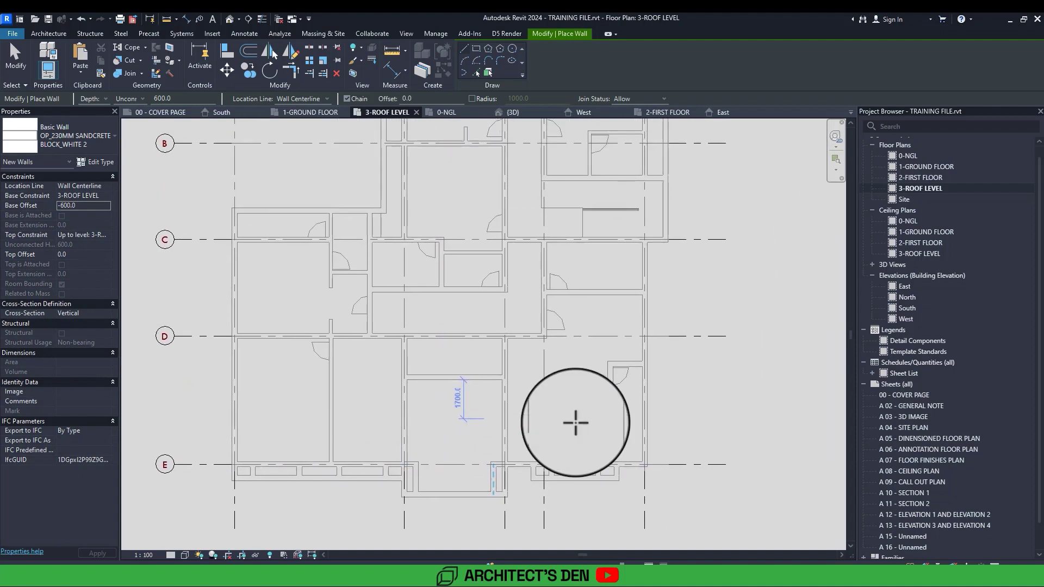
pyautogui.scroll(3, 432, 342)
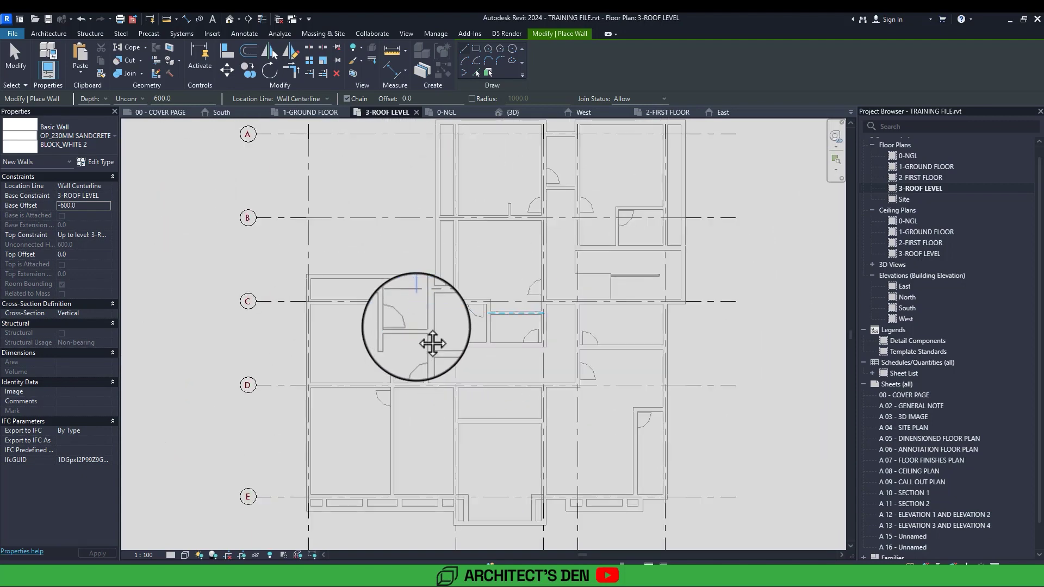
pyautogui.click(230, 20)
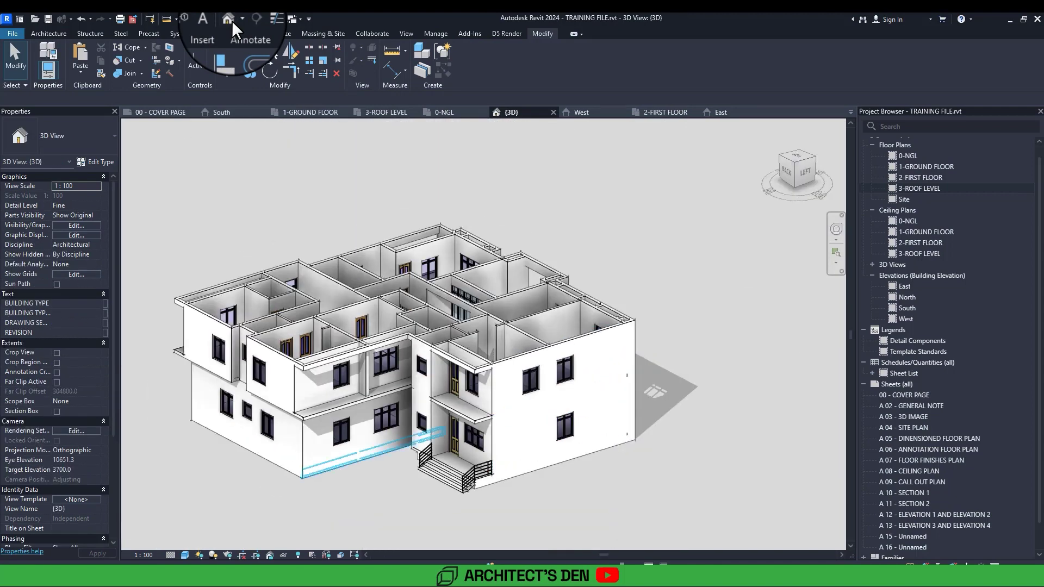
pyautogui.keyDown('shift'); pyautogui.moveTo(233, 21); pyautogui.dragTo(243, 35, button='middle'); pyautogui.keyUp('shift')
pyautogui.keyDown('shift'); pyautogui.moveTo(433, 341); pyautogui.dragTo(507, 459, button='middle'); pyautogui.keyUp('shift')
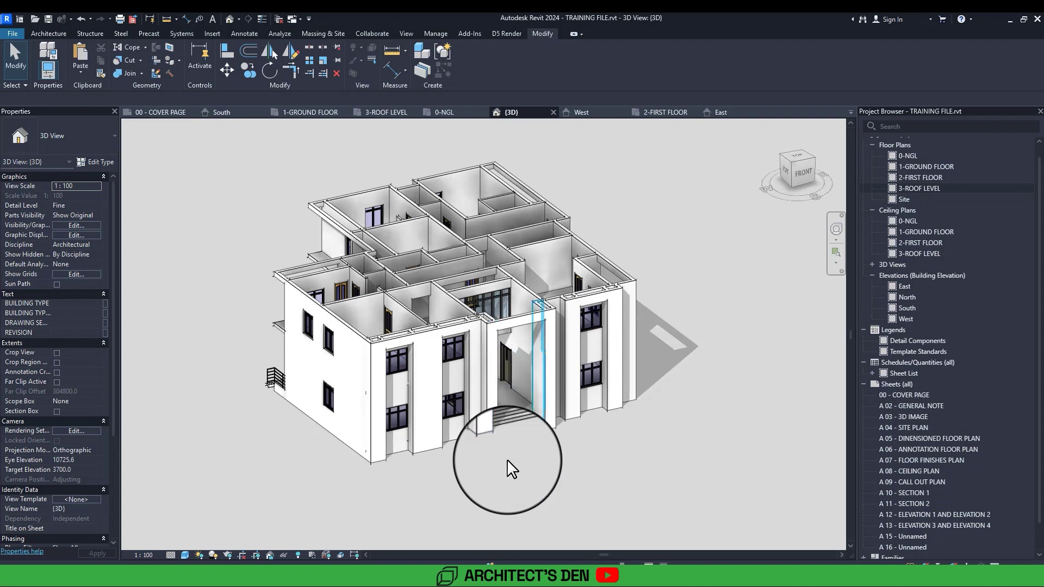
pyautogui.moveTo(581, 481); pyautogui.dragTo(567, 465, button='middle')
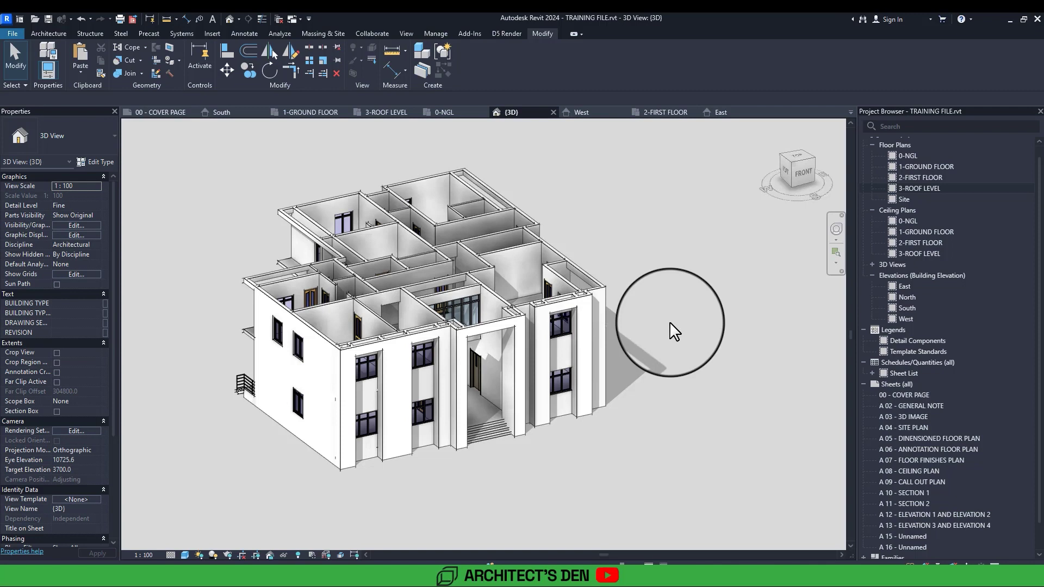
# - Start a new in-place model component in the 3-ROOF LEVEL floor plan
pyautogui.doubleClick(921, 185)
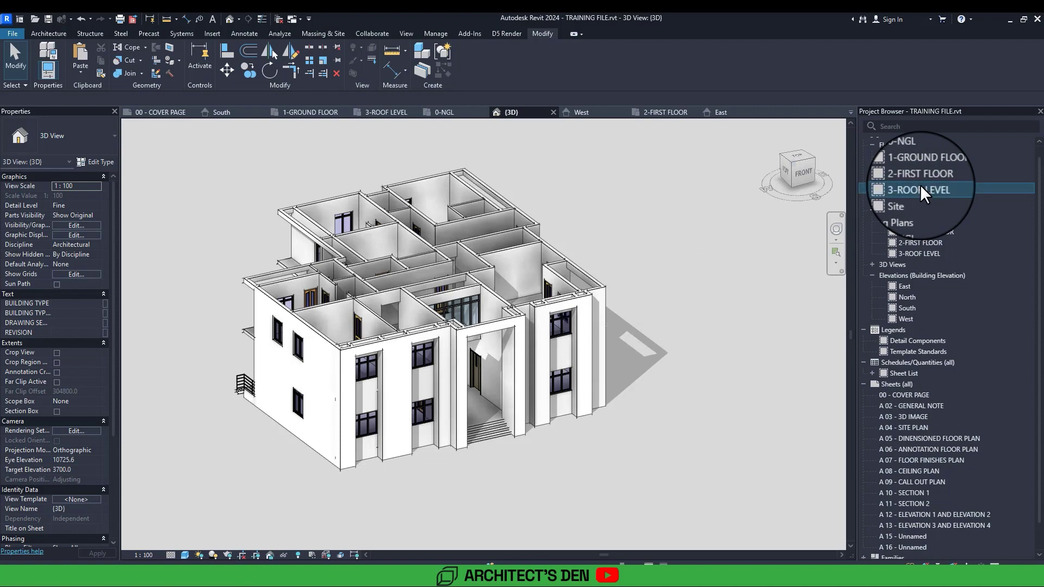
pyautogui.moveTo(537, 358); pyautogui.dragTo(497, 358, button='middle')
pyautogui.scroll(2, 497, 359)
pyautogui.moveTo(639, 329); pyautogui.dragTo(646, 367, button='middle')
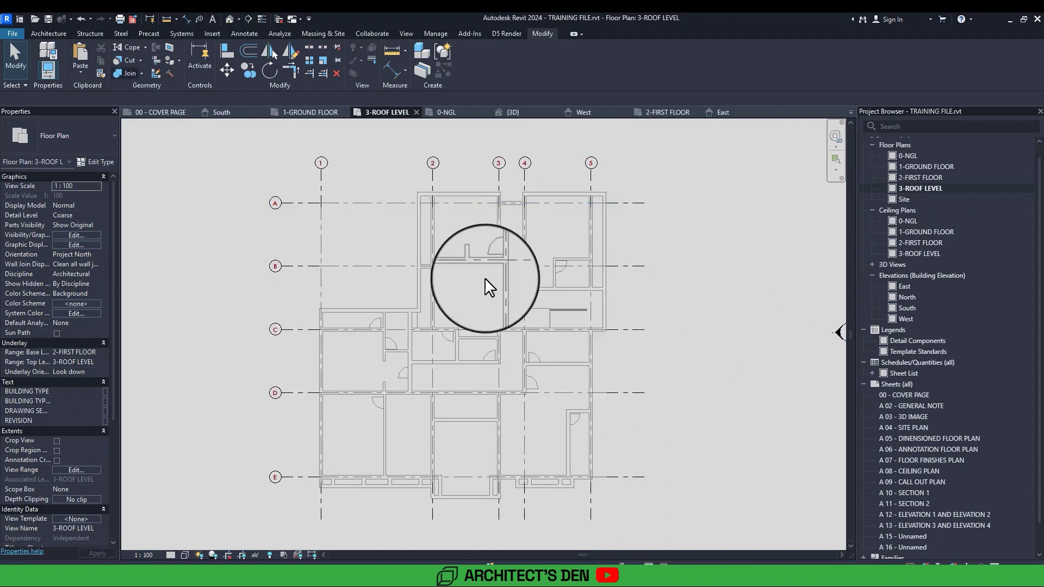
pyautogui.click(48, 33)
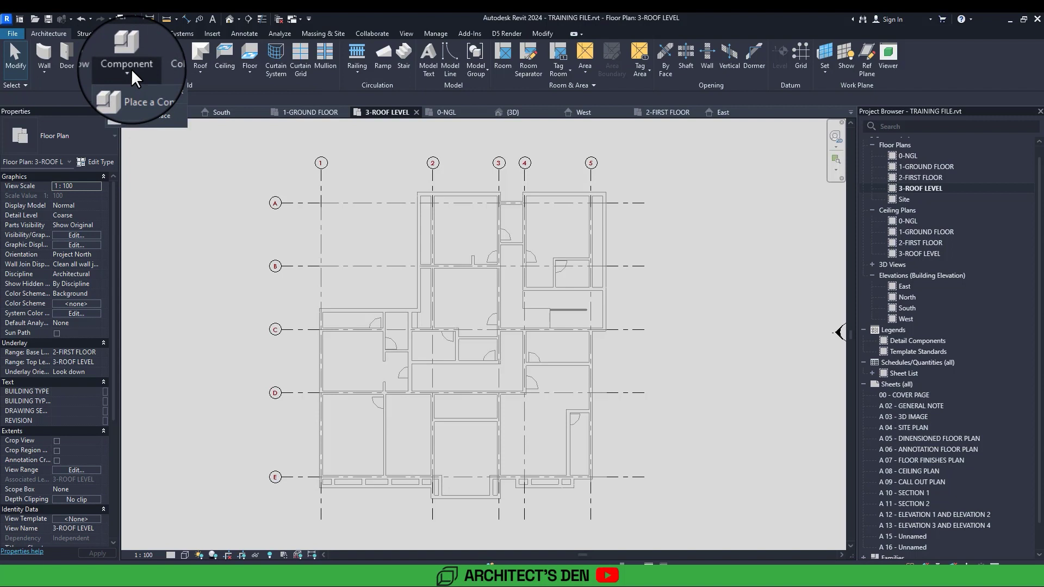
pyautogui.click(148, 116)
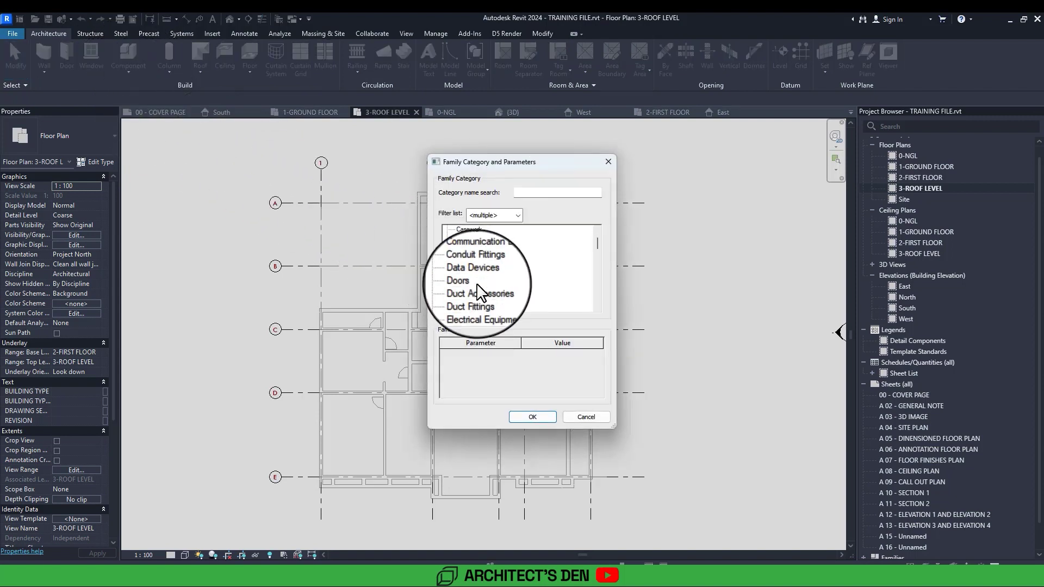
# - Assign the Casework family category to the in-place model
pyautogui.scroll(-3, 476, 283)
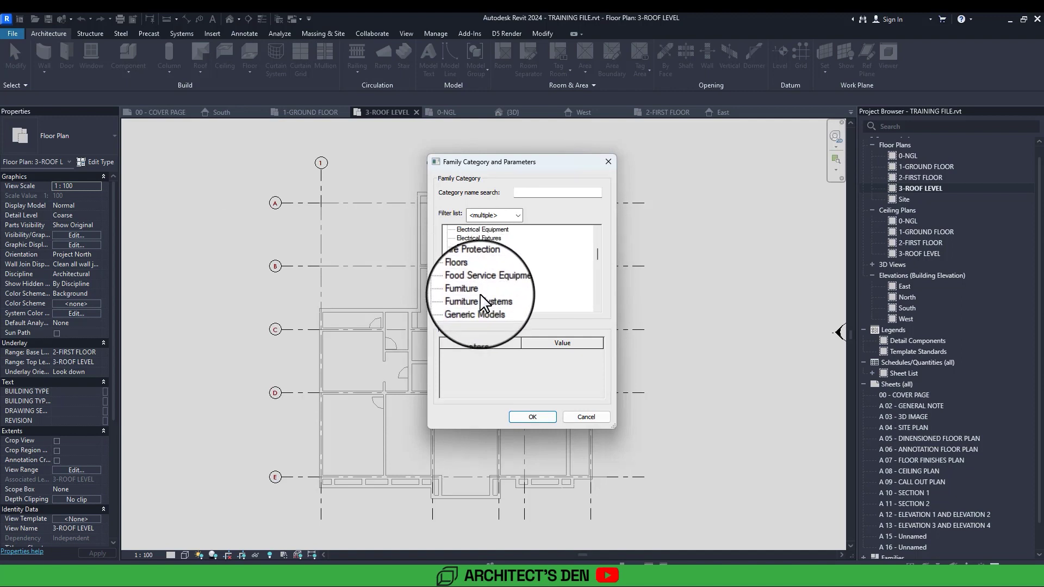
pyautogui.scroll(-3, 482, 303)
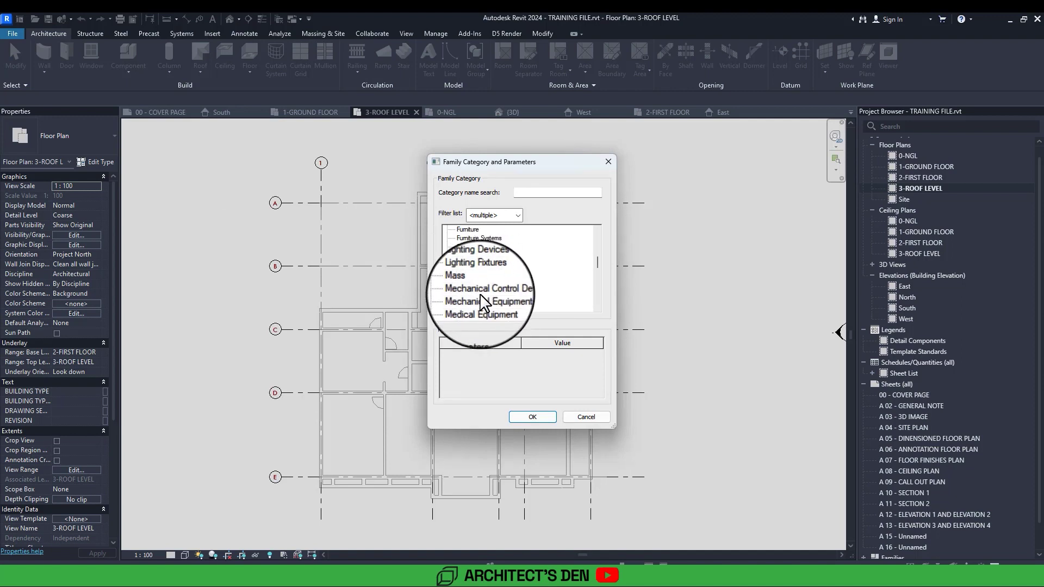
pyautogui.scroll(1, 482, 303)
pyautogui.scroll(2, 482, 302)
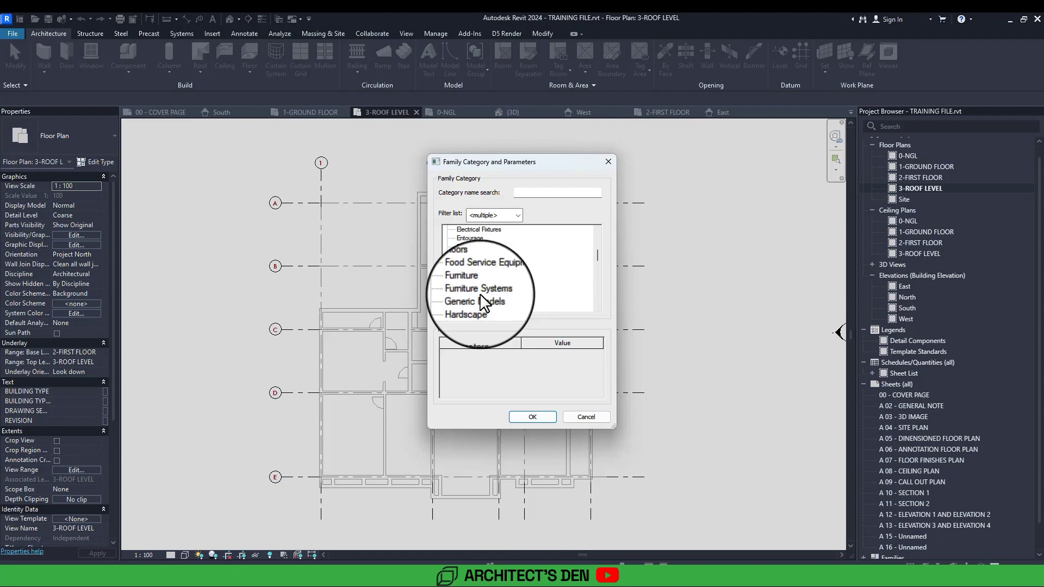
pyautogui.click(478, 264)
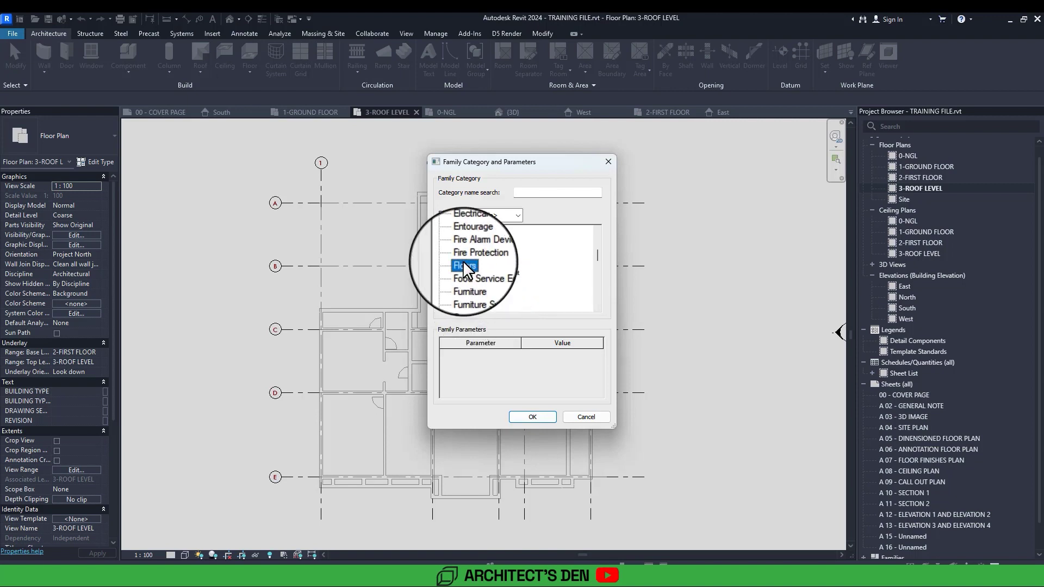
pyautogui.scroll(1, 497, 259)
pyautogui.scroll(1, 497, 260)
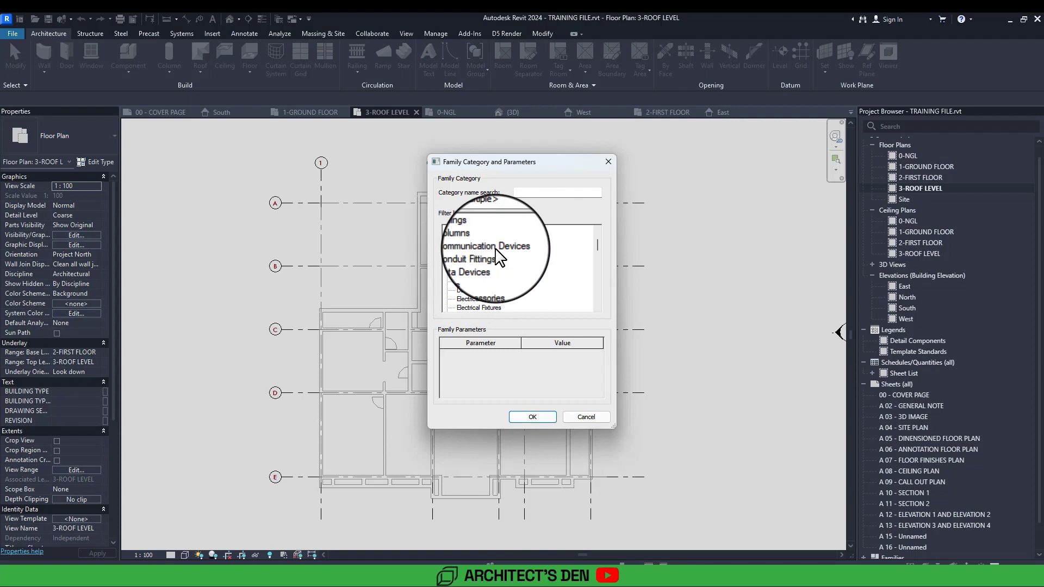
pyautogui.scroll(1, 497, 259)
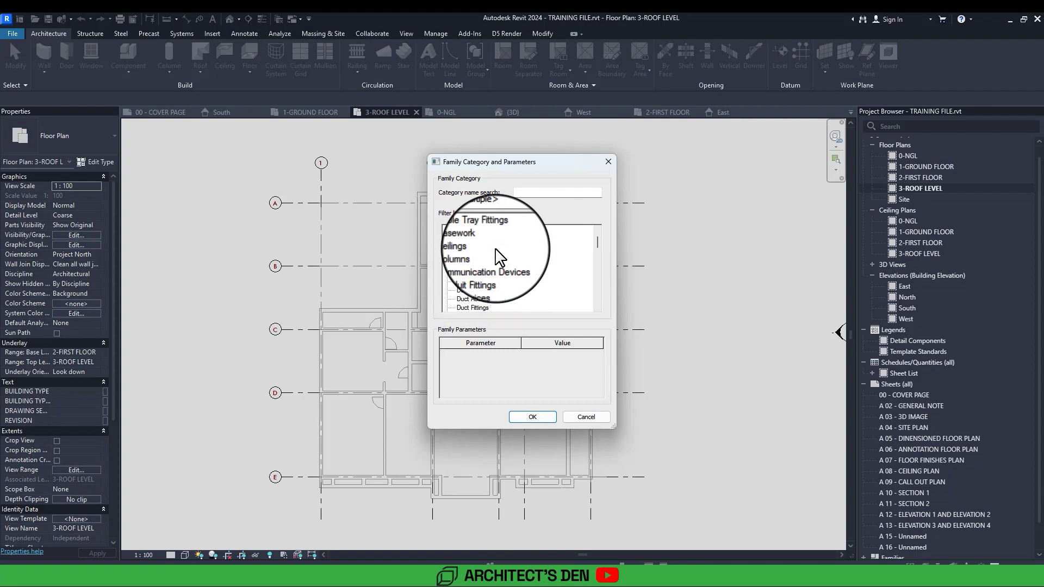
pyautogui.scroll(1, 500, 259)
pyautogui.scroll(-3, 500, 258)
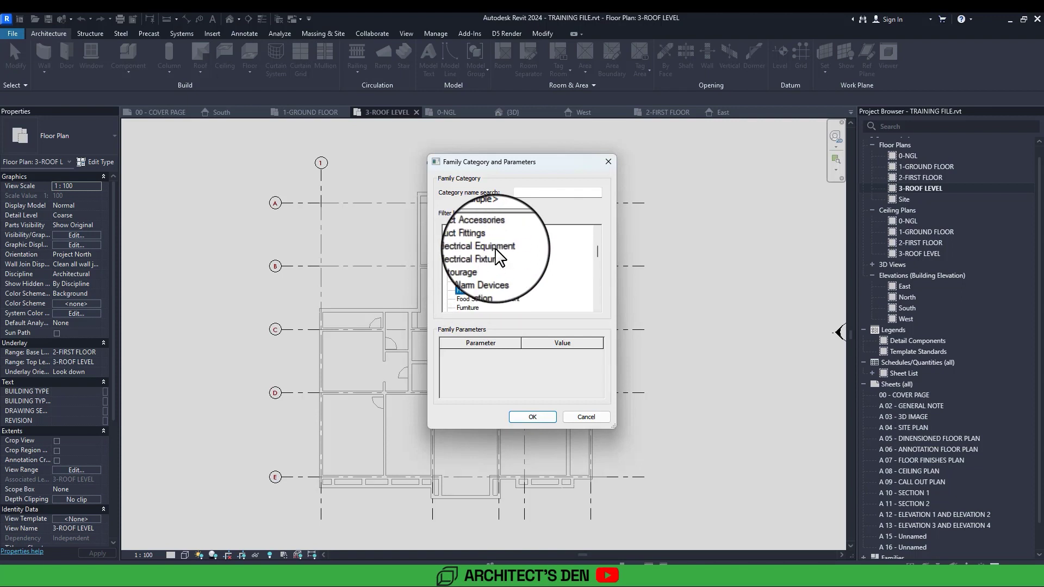
pyautogui.click(509, 217)
pyautogui.click(507, 215)
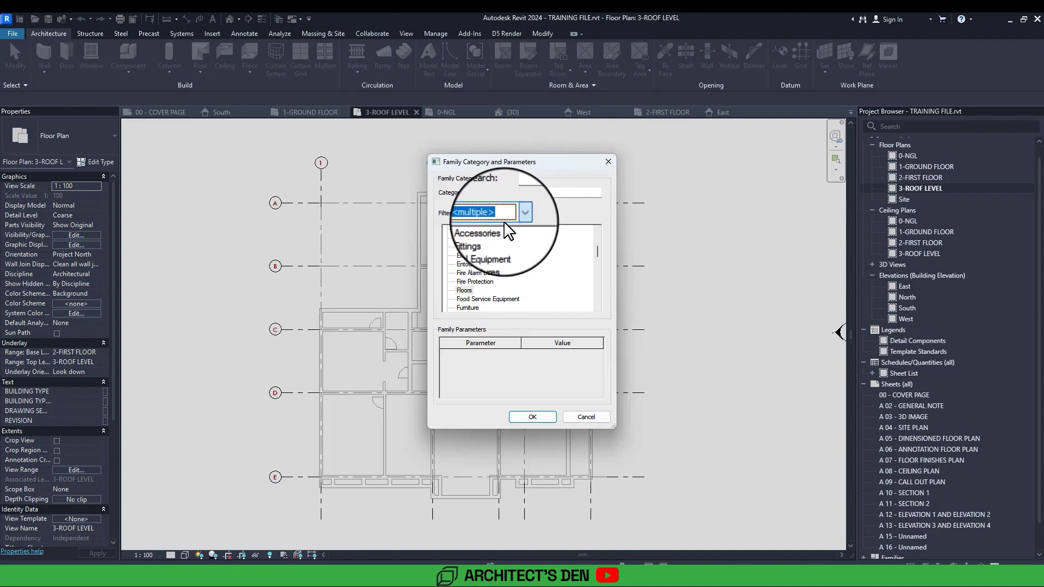
pyautogui.scroll(-3, 483, 292)
pyautogui.scroll(-7, 484, 293)
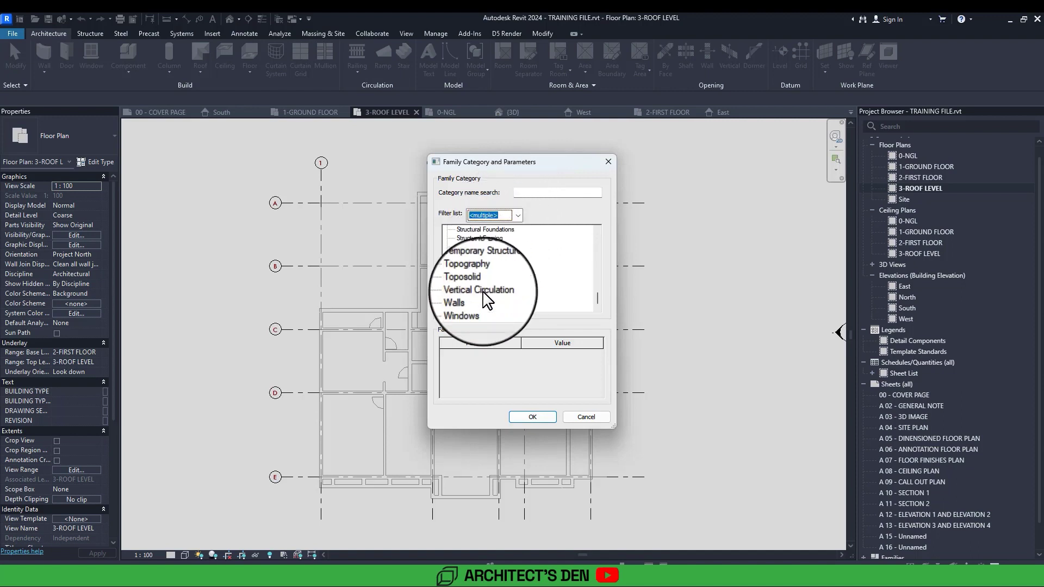
pyautogui.scroll(4, 487, 300)
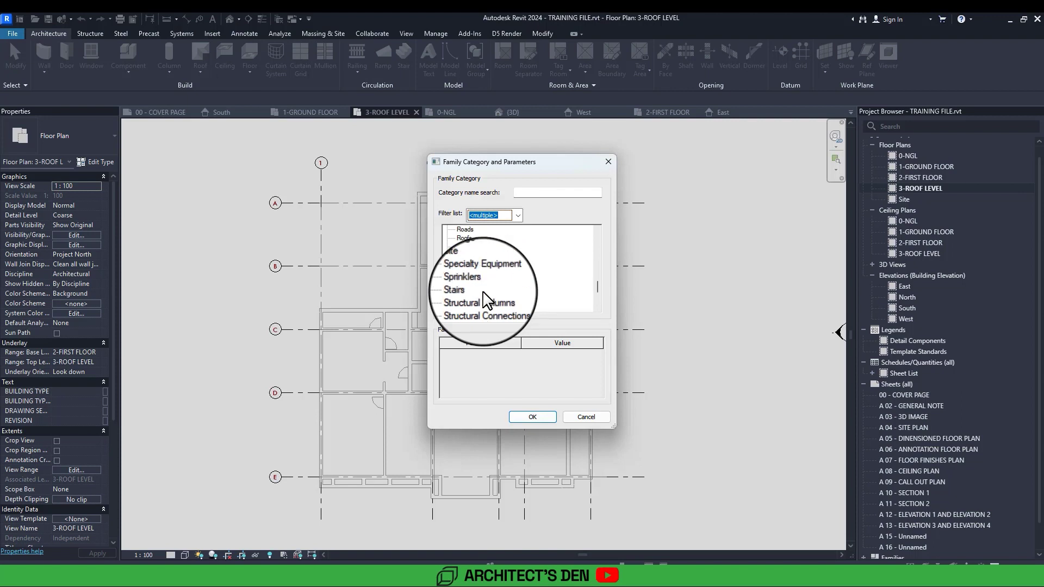
pyautogui.scroll(1, 488, 300)
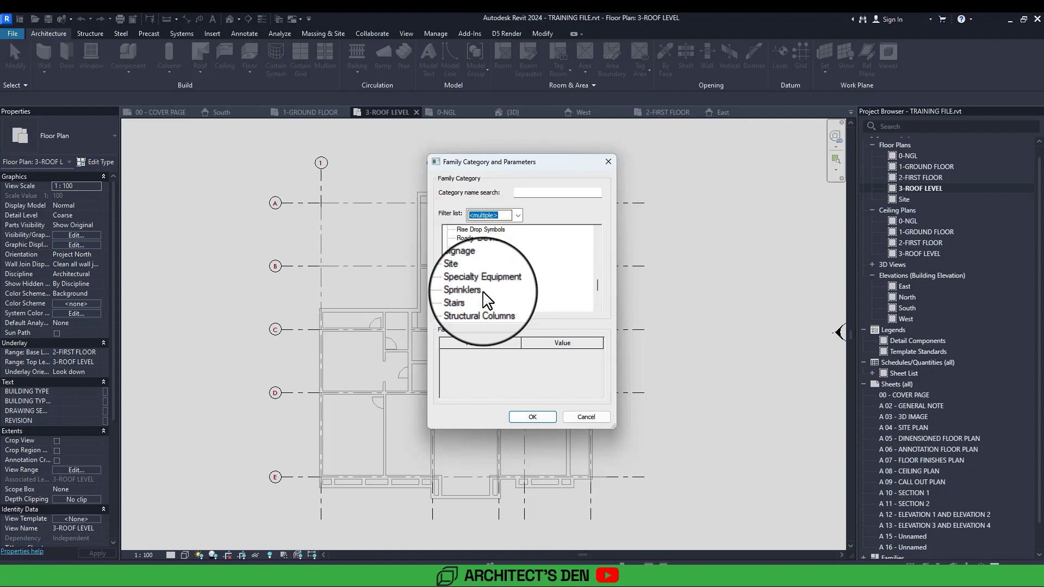
pyautogui.scroll(2, 488, 300)
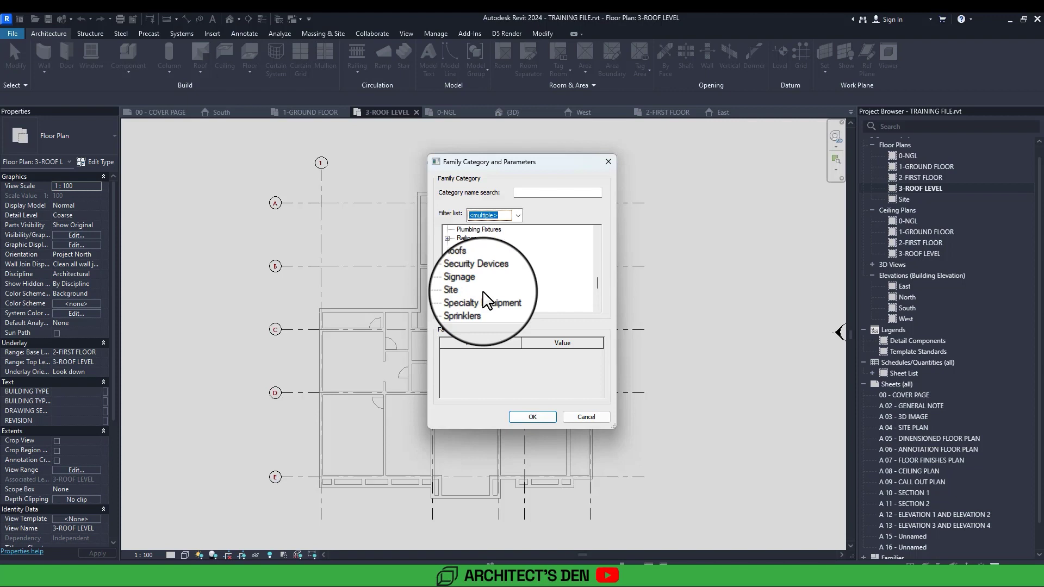
pyautogui.scroll(20, 488, 300)
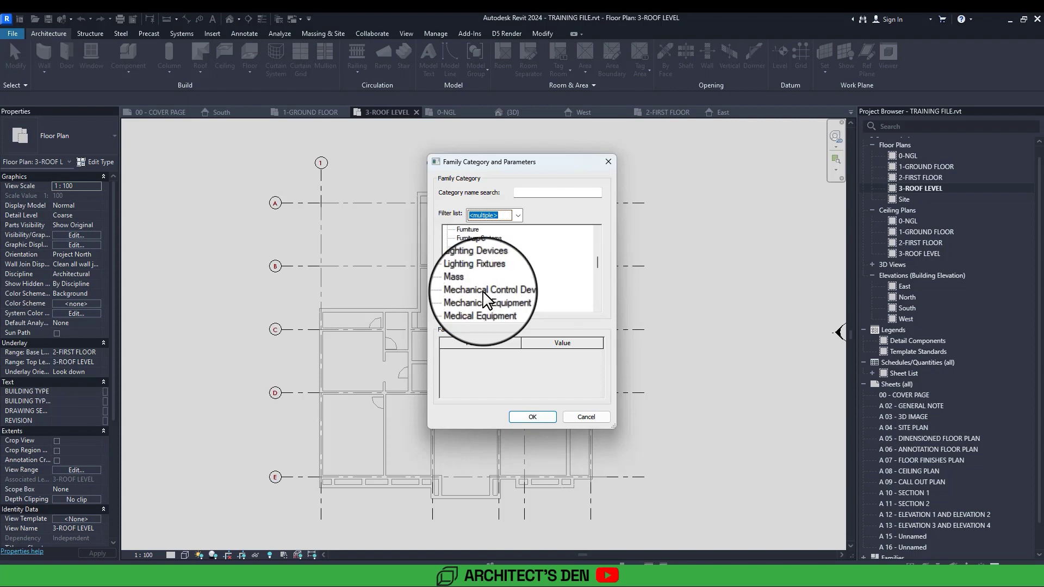
pyautogui.scroll(4, 488, 300)
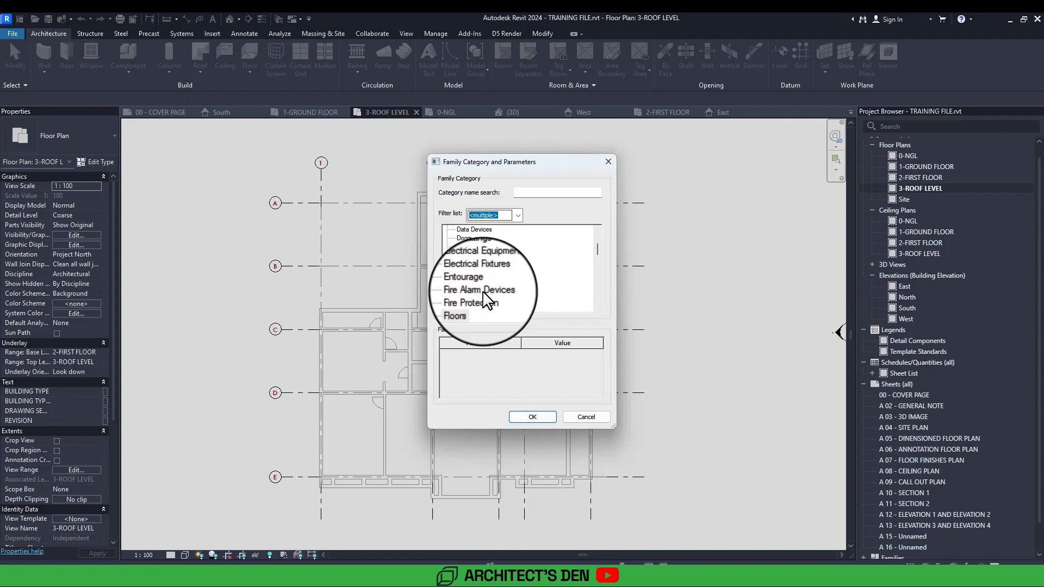
pyautogui.scroll(8, 488, 301)
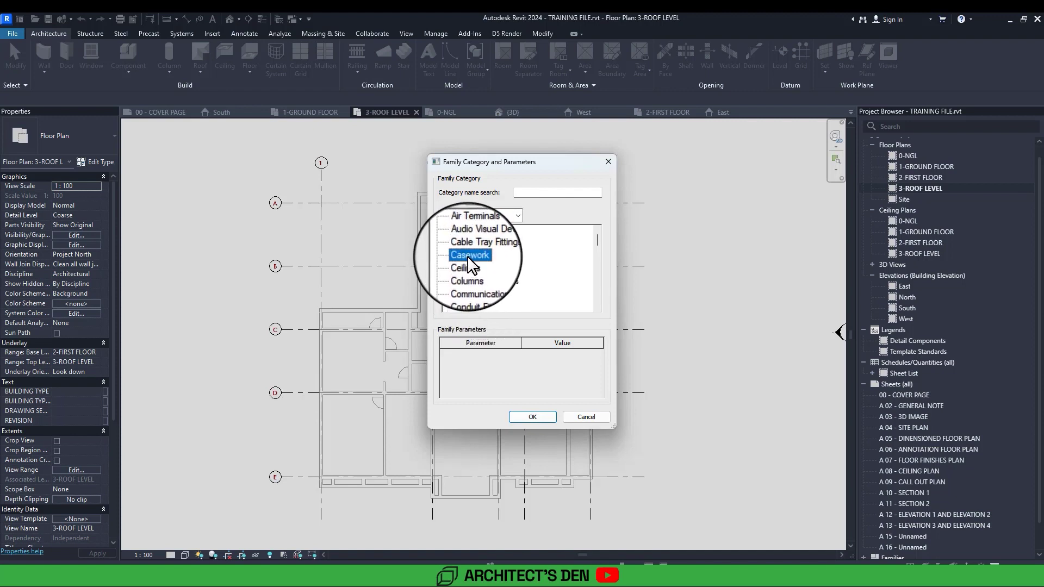
pyautogui.click(532, 417)
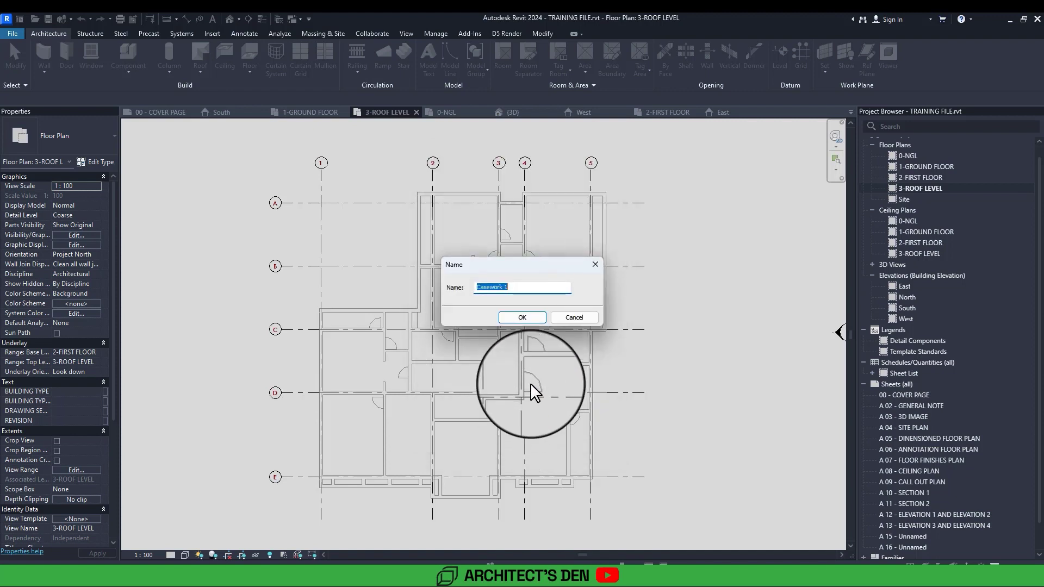
# - Name the in-place casework model "Concrete Fas"
pyautogui.click(524, 291)
pyautogui.moveTo(471, 290); pyautogui.dragTo(524, 294)
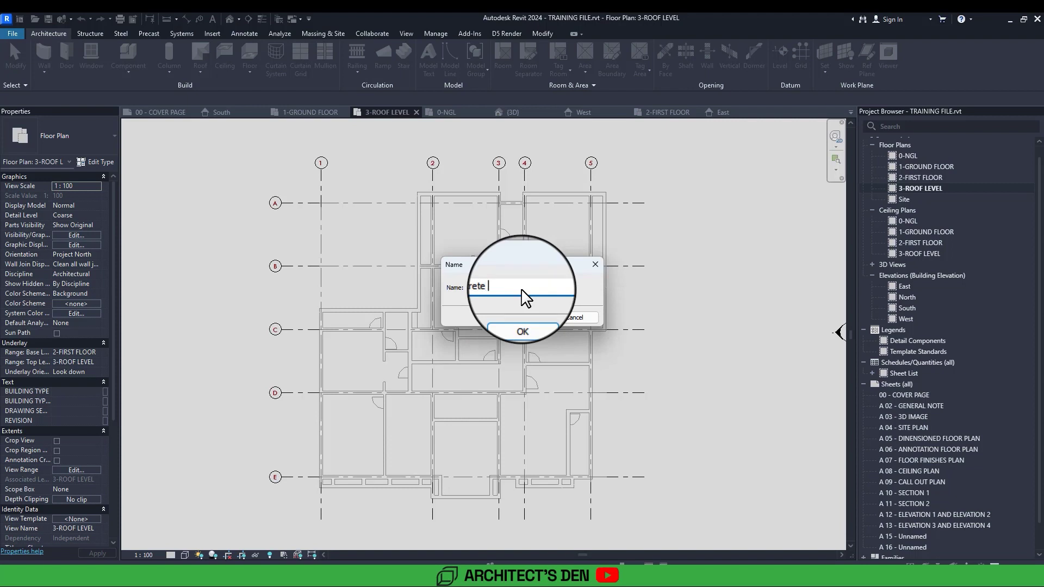
pyautogui.write('Concrete Fas')
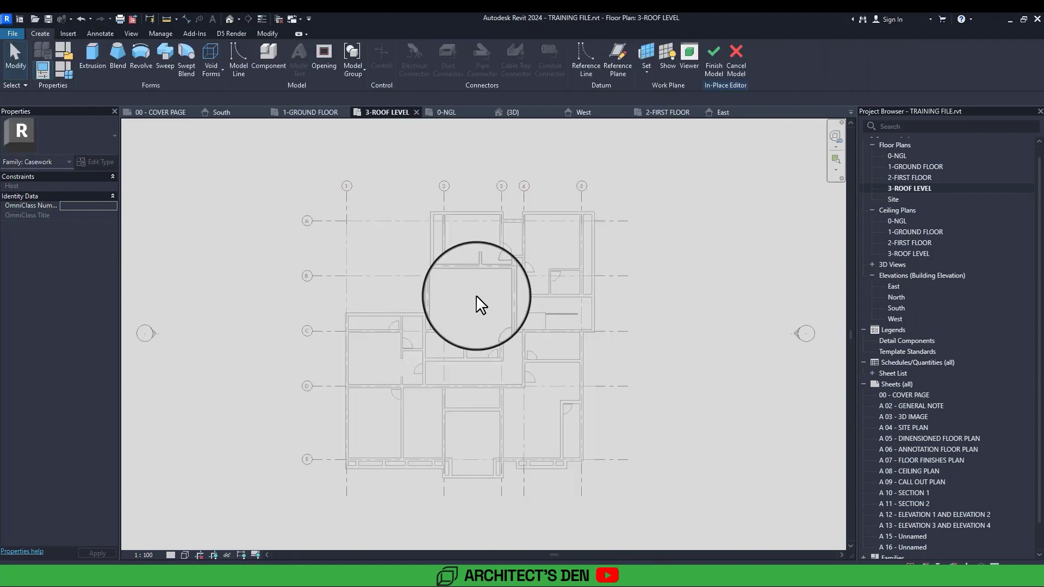
# - Start a sweep and sketch its path along the outer wall faces from the grid 1 rear corner, around grid A, to the corner at grid 5
pyautogui.scroll(-2, 475, 294)
pyautogui.scroll(1, 396, 255)
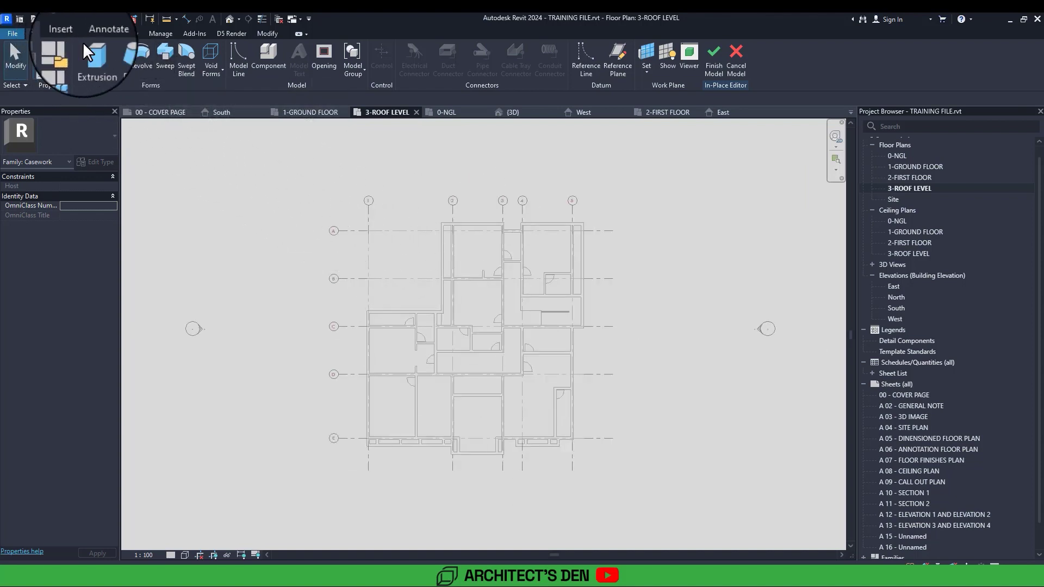
pyautogui.click(166, 60)
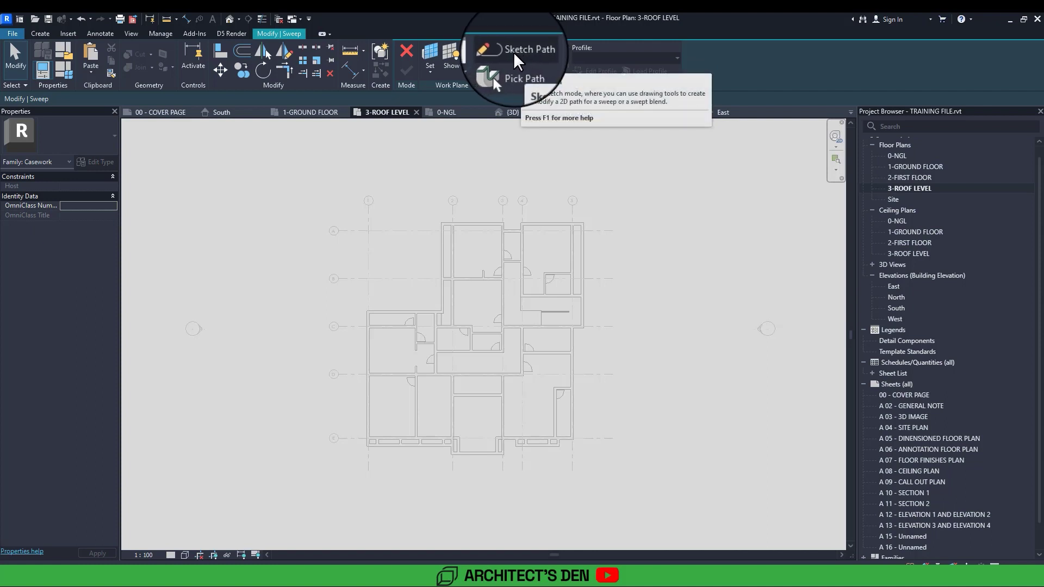
pyautogui.click(513, 51)
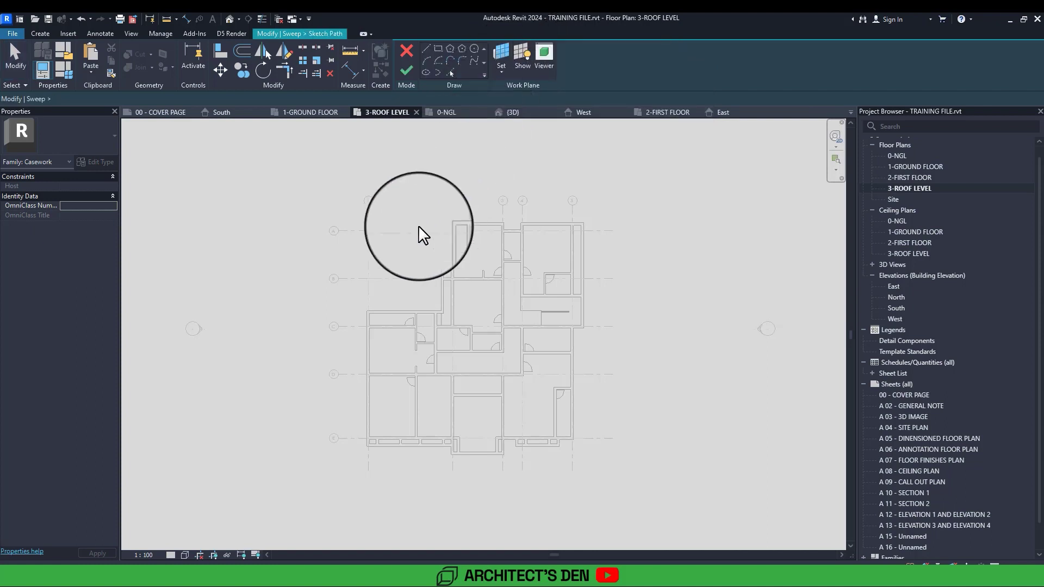
pyautogui.scroll(4, 373, 303)
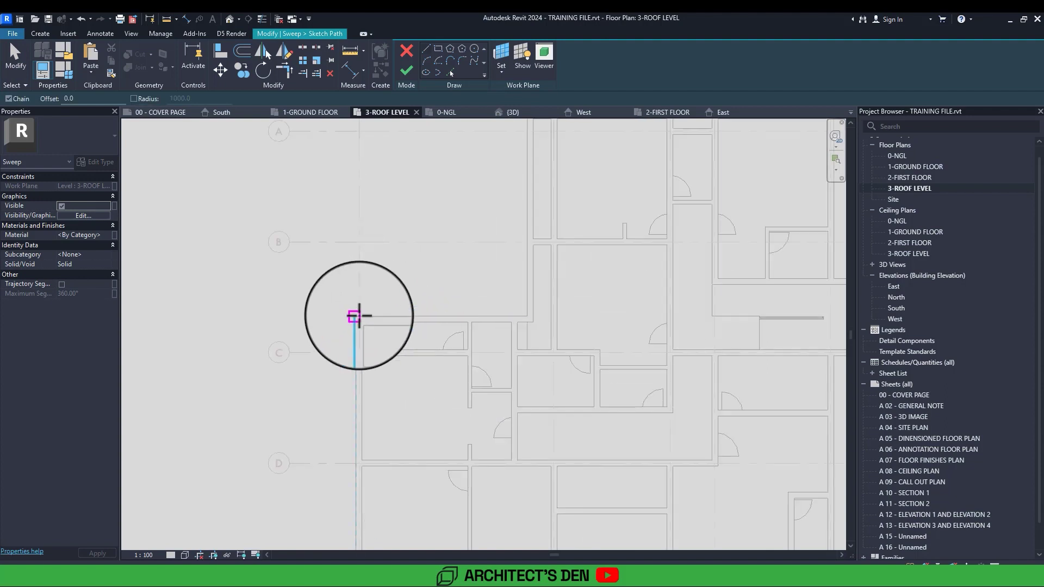
pyautogui.click(357, 316)
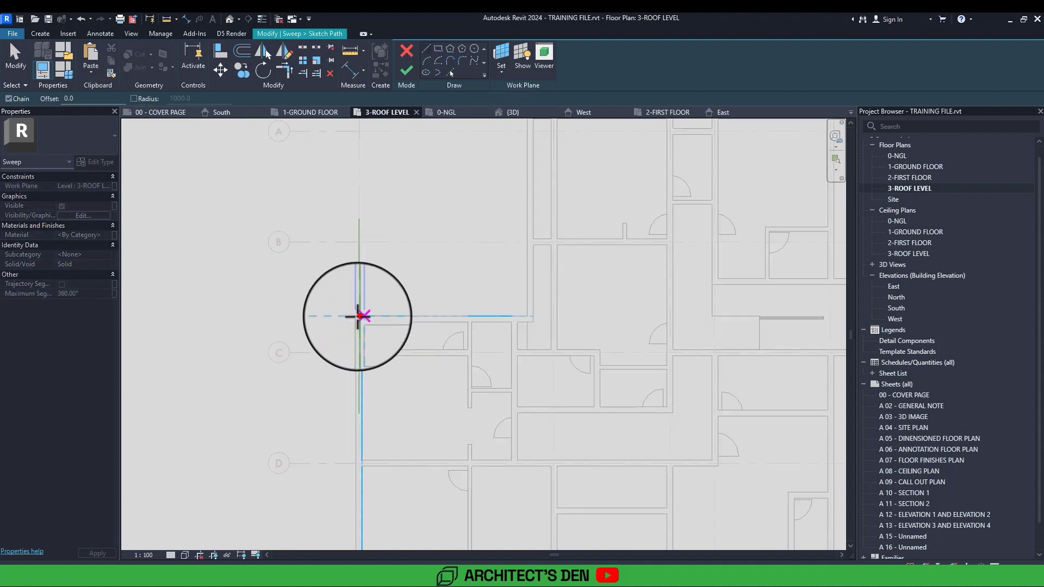
pyautogui.click(528, 315)
pyautogui.moveTo(517, 211)
pyautogui.mouseDown(button='middle')
pyautogui.moveTo(499, 252)
pyautogui.moveTo(448, 300)
pyautogui.mouseUp(button='middle')
pyautogui.scroll(1, 448, 299)
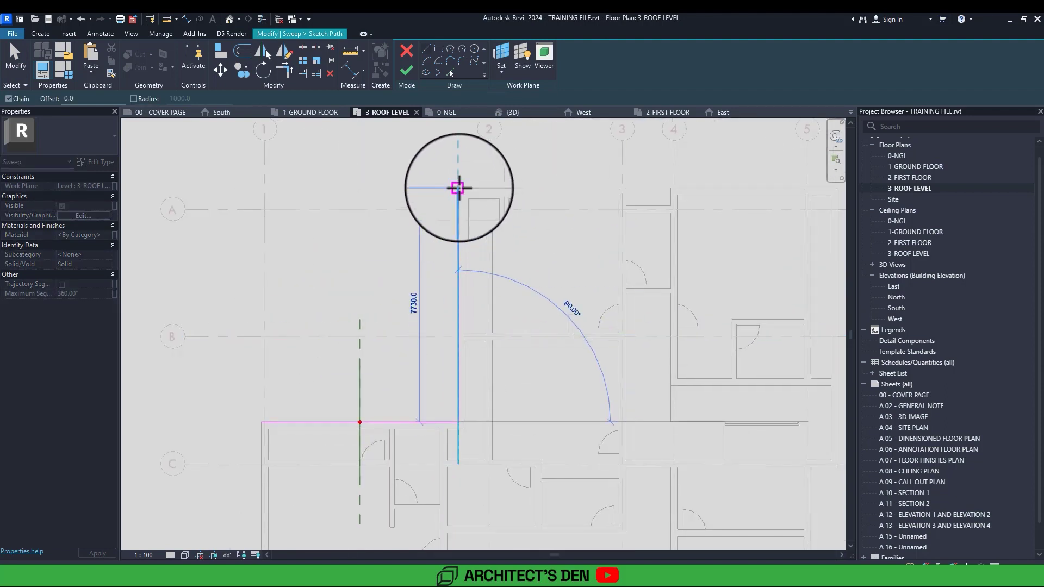
pyautogui.click(458, 188)
pyautogui.moveTo(689, 189); pyautogui.dragTo(499, 184, button='middle')
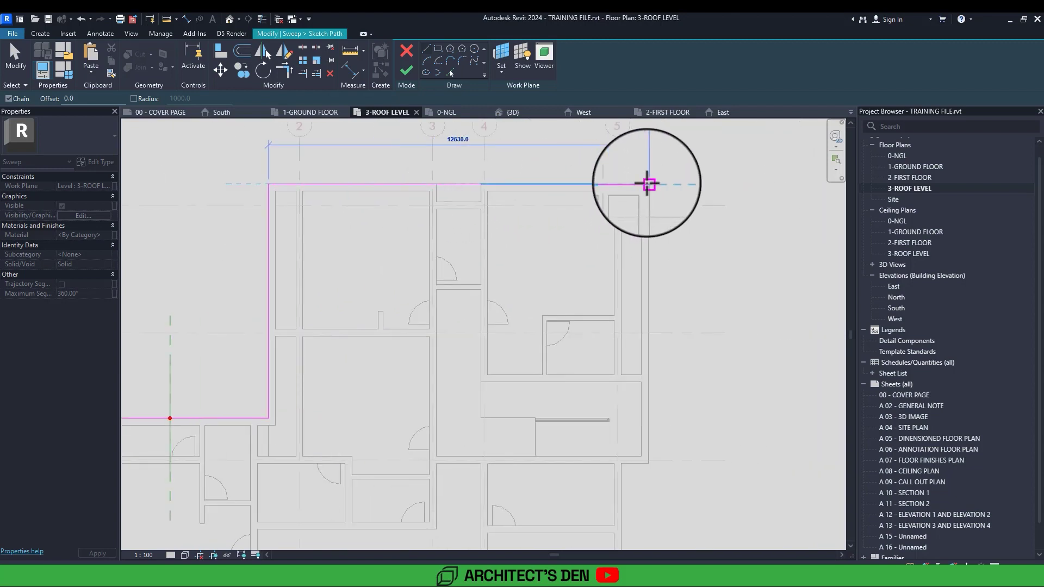
pyautogui.click(649, 183)
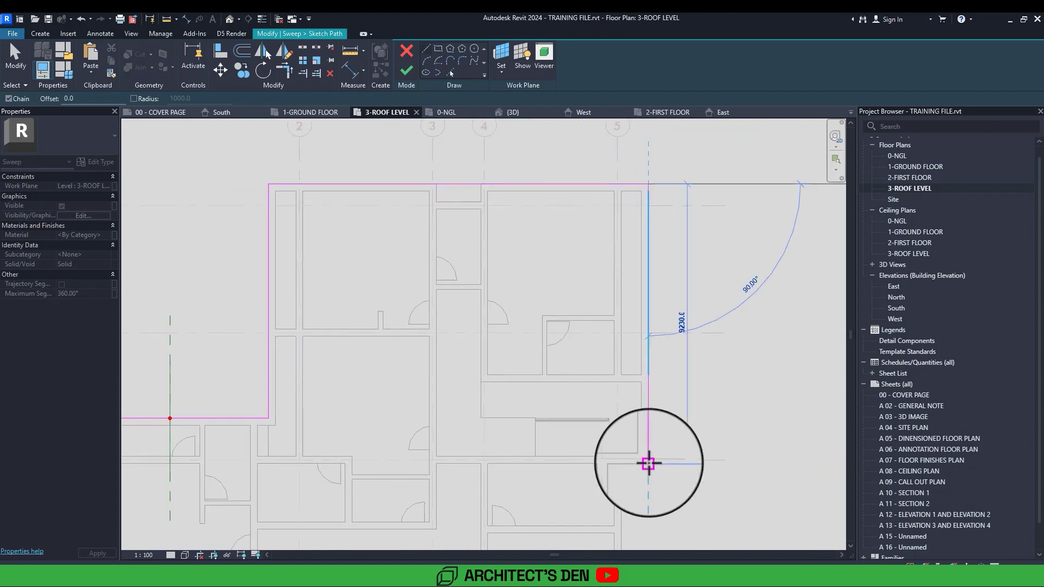
# - Continue the sweep path down the grid 5 side, stepping in near grid C and running to the front corner at grid E
pyautogui.click(622, 464)
pyautogui.moveTo(621, 463); pyautogui.dragTo(613, 307, button='middle')
pyautogui.scroll(-3, 621, 456)
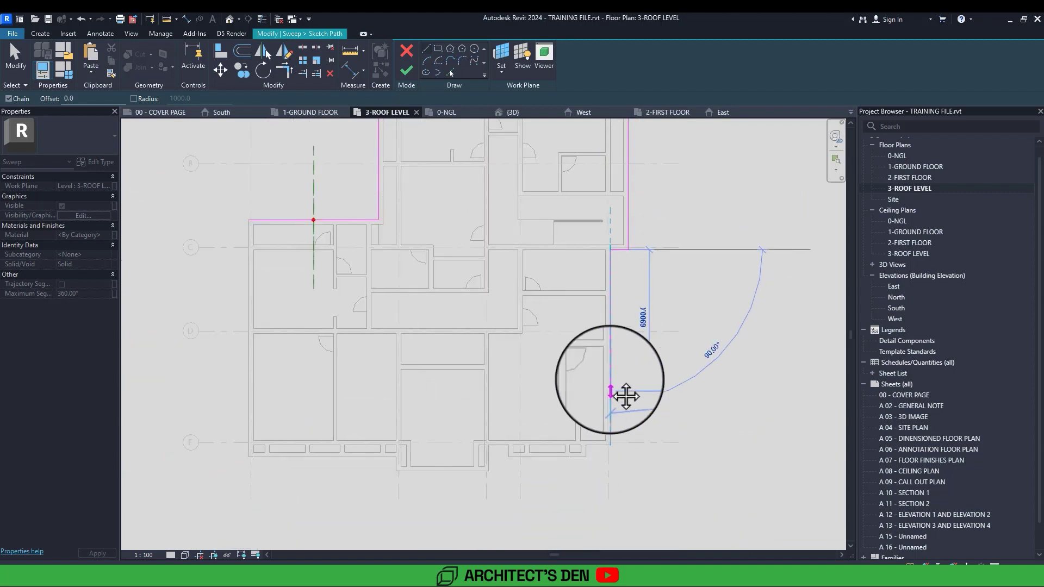
pyautogui.click(605, 356)
pyautogui.scroll(2, 601, 354)
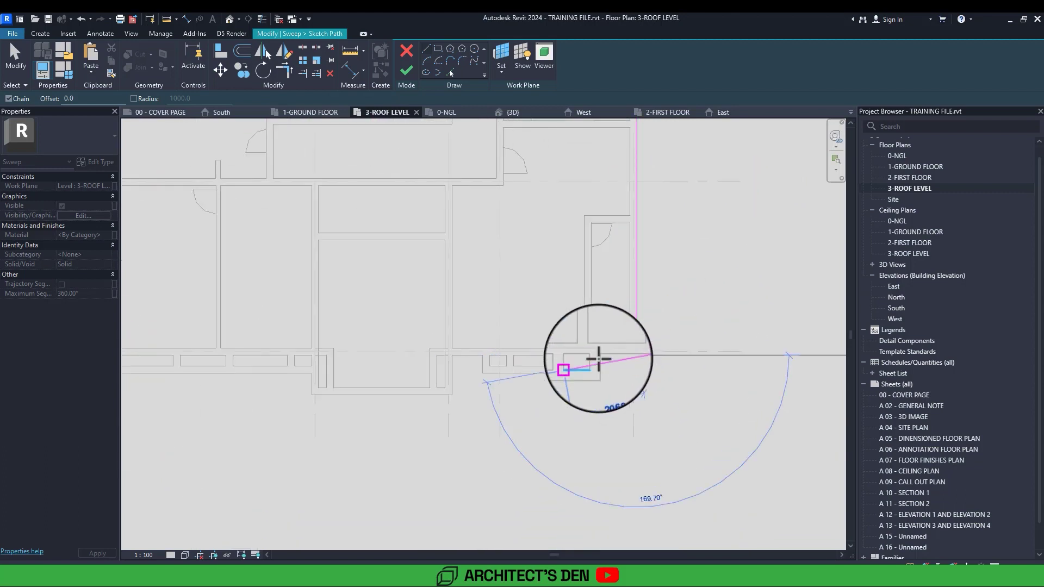
# - Run the path straight along the front wall at grid E, past the porch projection, and close it up the grid 1 wall
pyautogui.scroll(2, 587, 371)
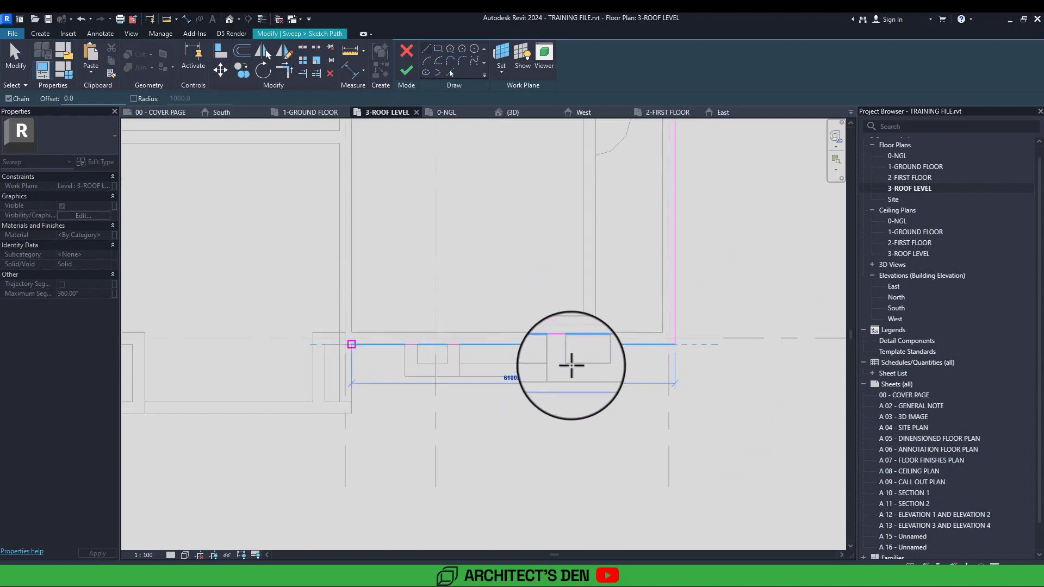
pyautogui.scroll(-3, 539, 356)
pyautogui.scroll(2, 532, 348)
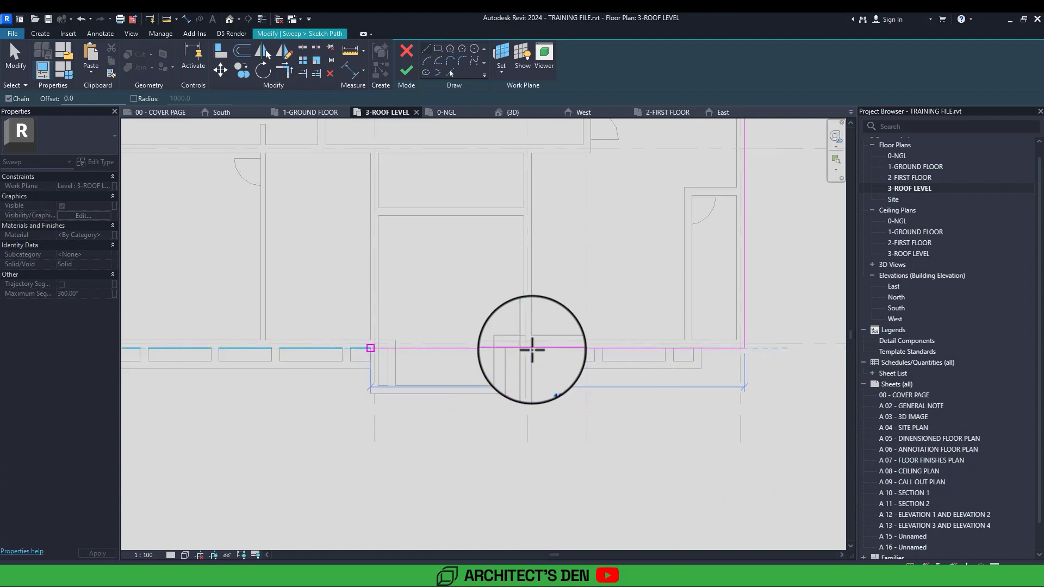
pyautogui.scroll(-3, 532, 349)
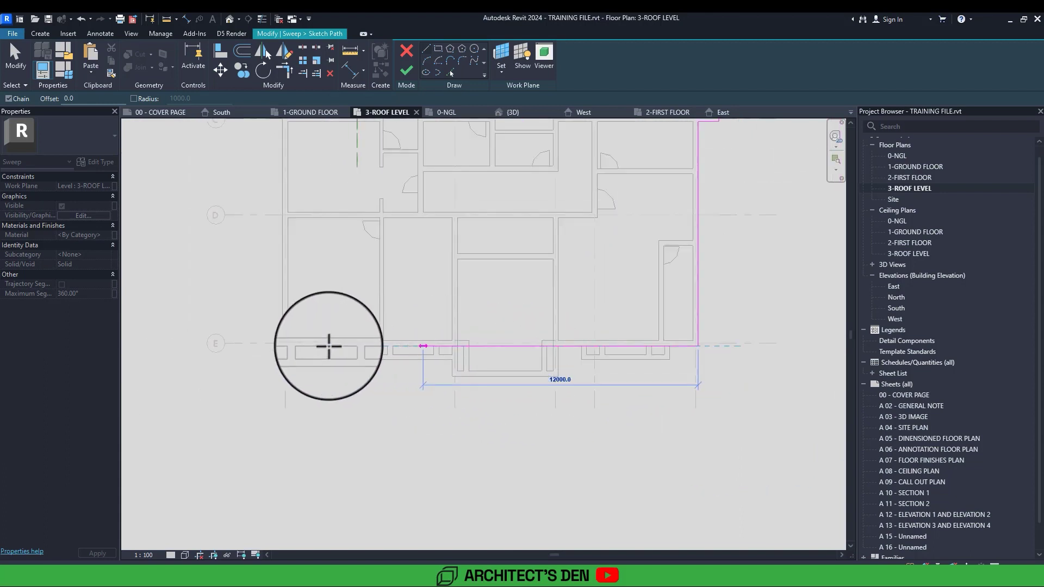
pyautogui.click(283, 345)
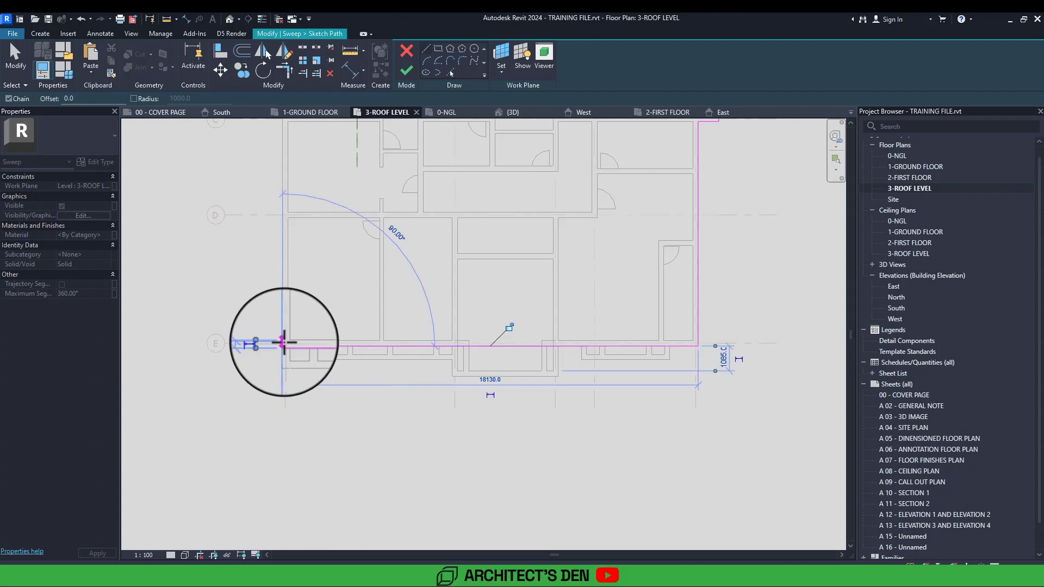
pyautogui.moveTo(284, 300); pyautogui.dragTo(290, 380, button='middle')
pyautogui.moveTo(289, 277); pyautogui.dragTo(288, 347, button='middle')
pyautogui.click(289, 233)
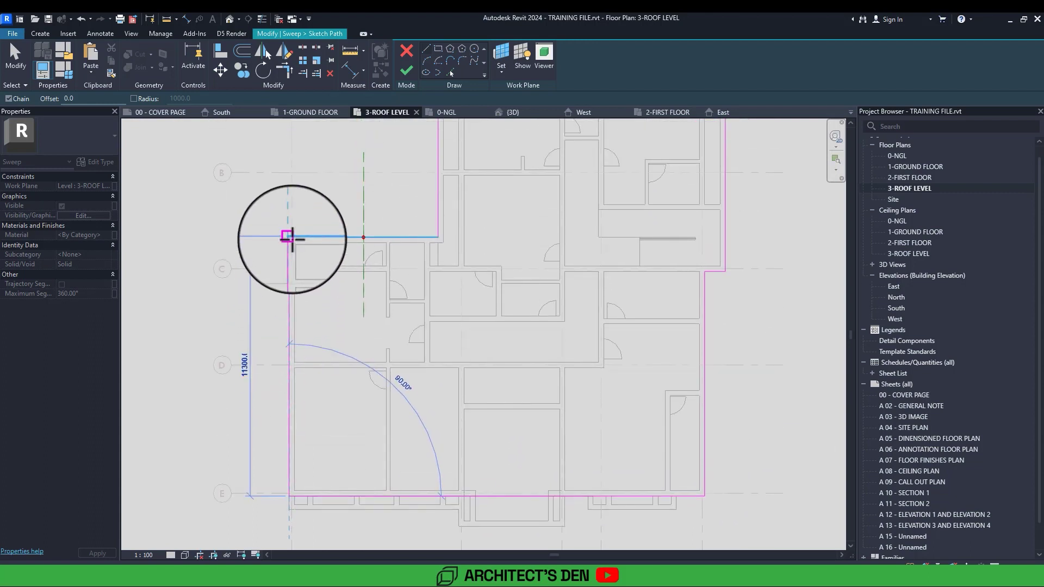
pyautogui.scroll(-3, 288, 240)
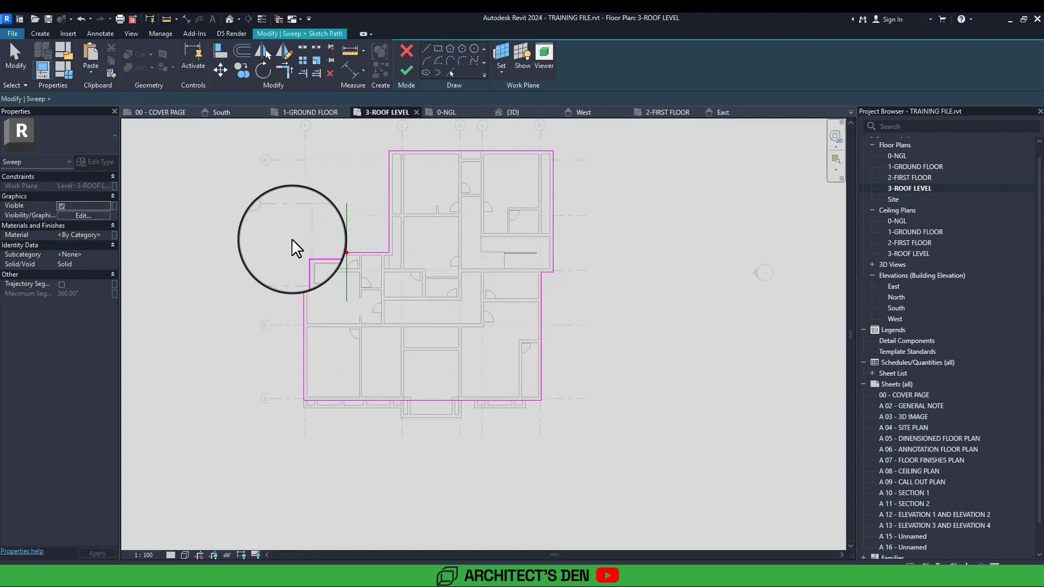
pyautogui.moveTo(291, 240); pyautogui.dragTo(318, 247, button='middle')
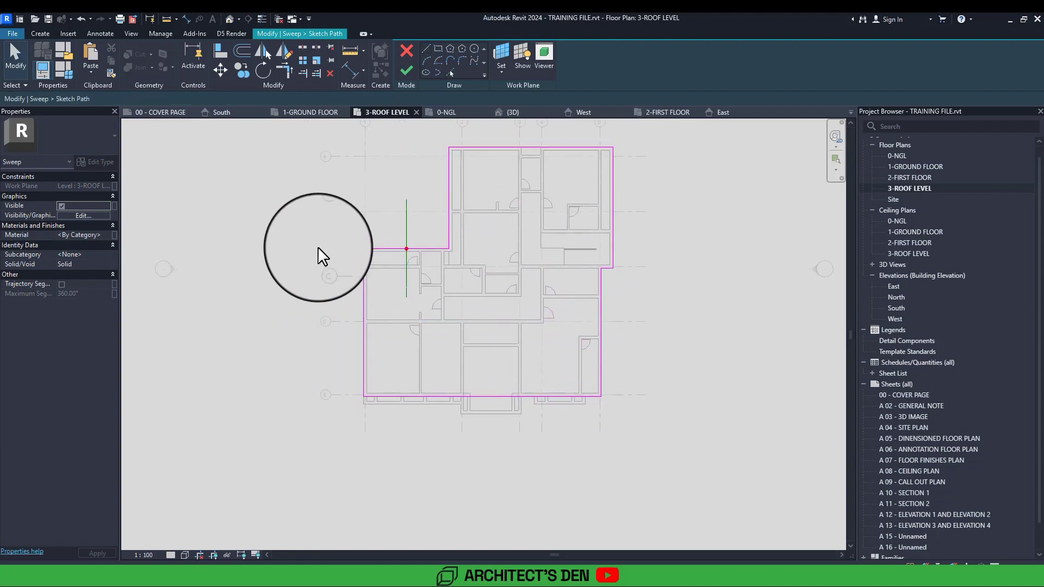
# - Move the sweep's profile plane from the rear wall to the grid 1 side wall near grid D
pyautogui.click(409, 275)
pyautogui.moveTo(410, 271)
pyautogui.mouseDown()
pyautogui.moveTo(360, 276)
pyautogui.moveTo(383, 397)
pyautogui.moveTo(507, 417)
pyautogui.moveTo(626, 371)
pyautogui.moveTo(630, 250)
pyautogui.moveTo(480, 186)
pyautogui.moveTo(366, 317)
pyautogui.moveTo(380, 347)
pyautogui.moveTo(352, 321)
pyautogui.mouseUp()
pyautogui.scroll(2, 352, 322)
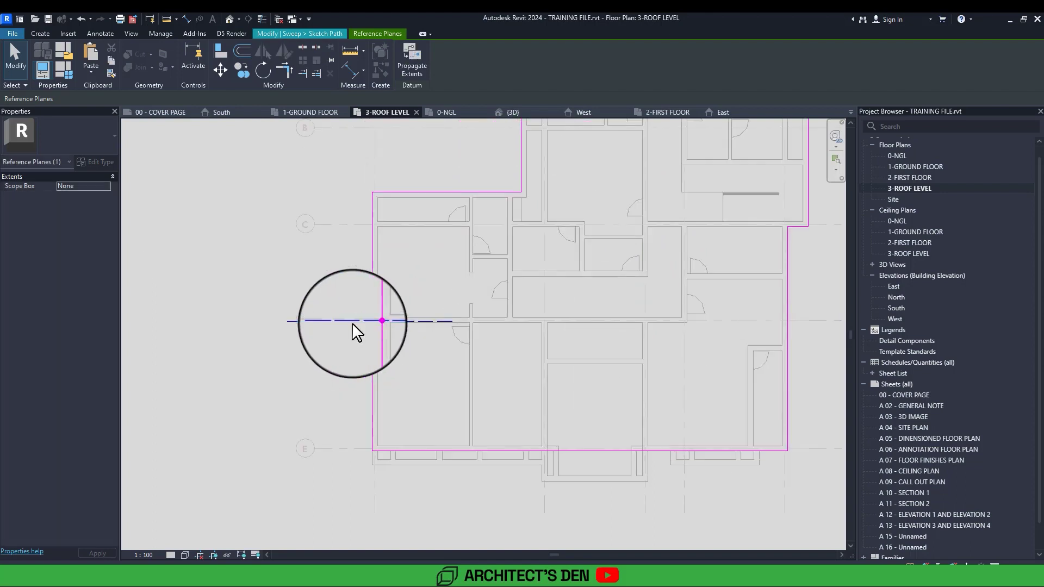
pyautogui.moveTo(352, 322); pyautogui.dragTo(478, 310, button='middle')
pyautogui.scroll(1, 478, 311)
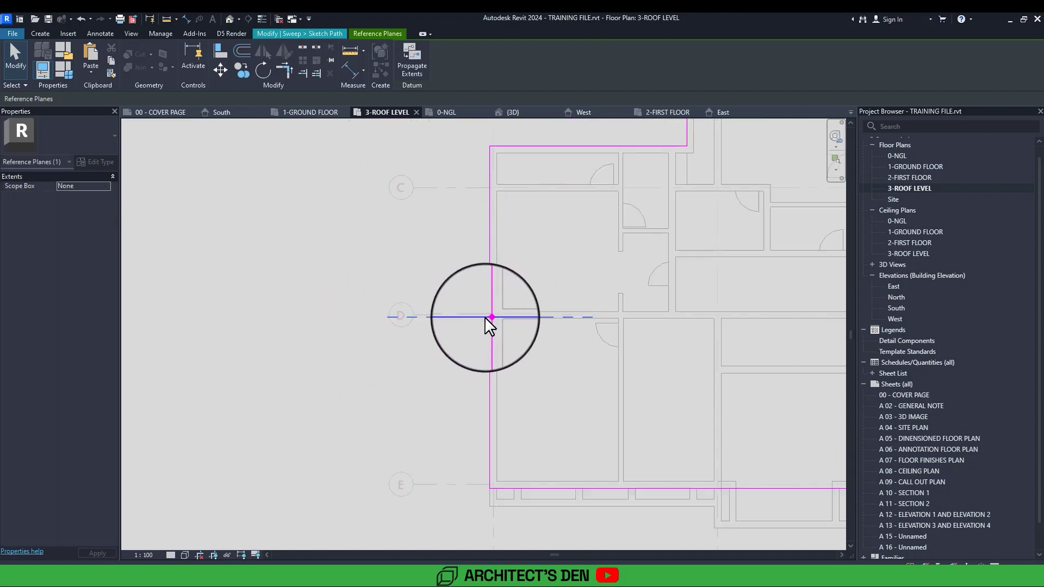
pyautogui.click(520, 336)
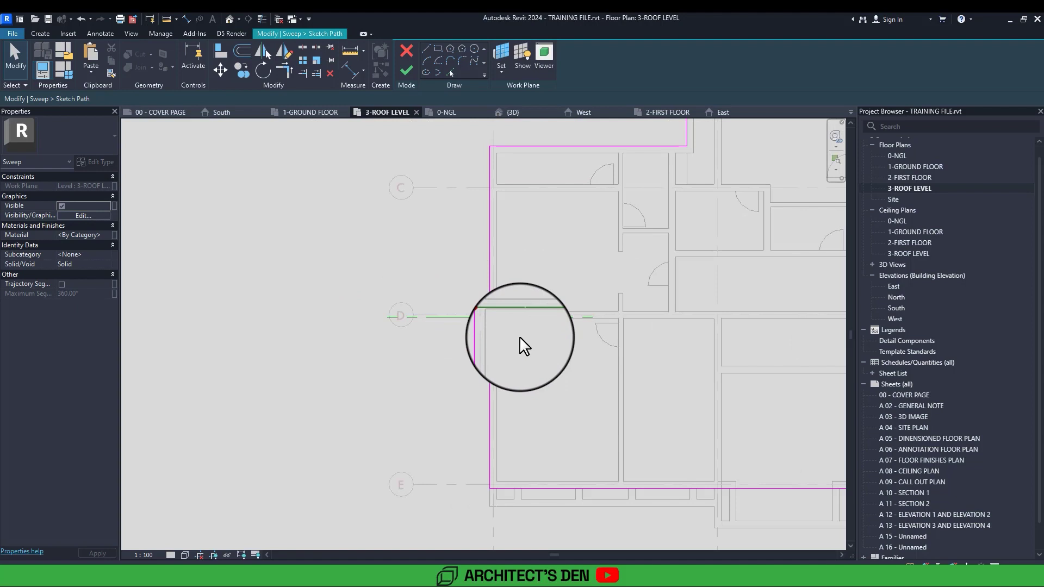
# - Finish the sweep path and open its profile sketch in the South elevation
pyautogui.click(406, 68)
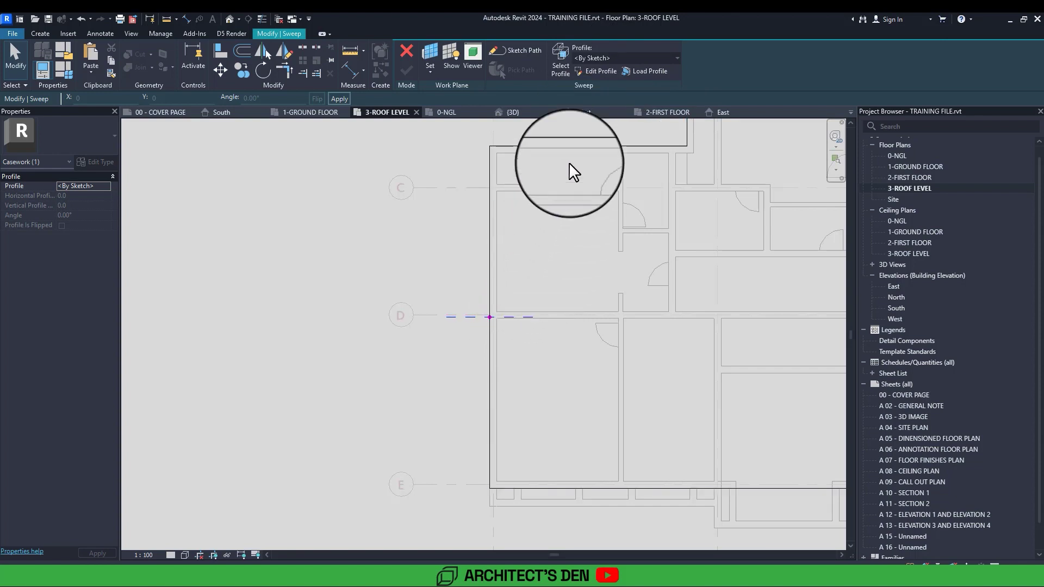
pyautogui.click(597, 71)
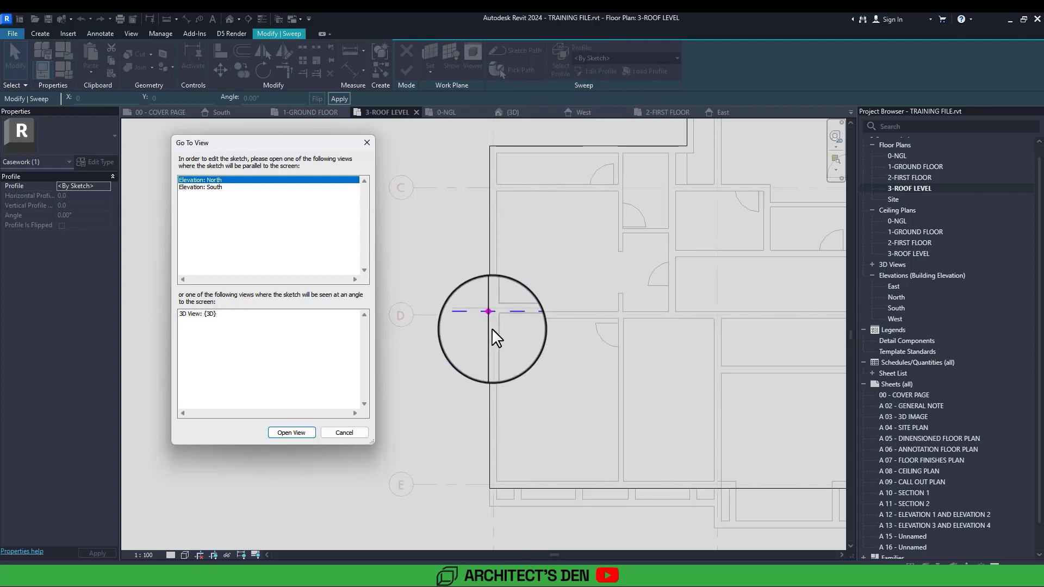
pyautogui.click(202, 187)
pyautogui.click(291, 432)
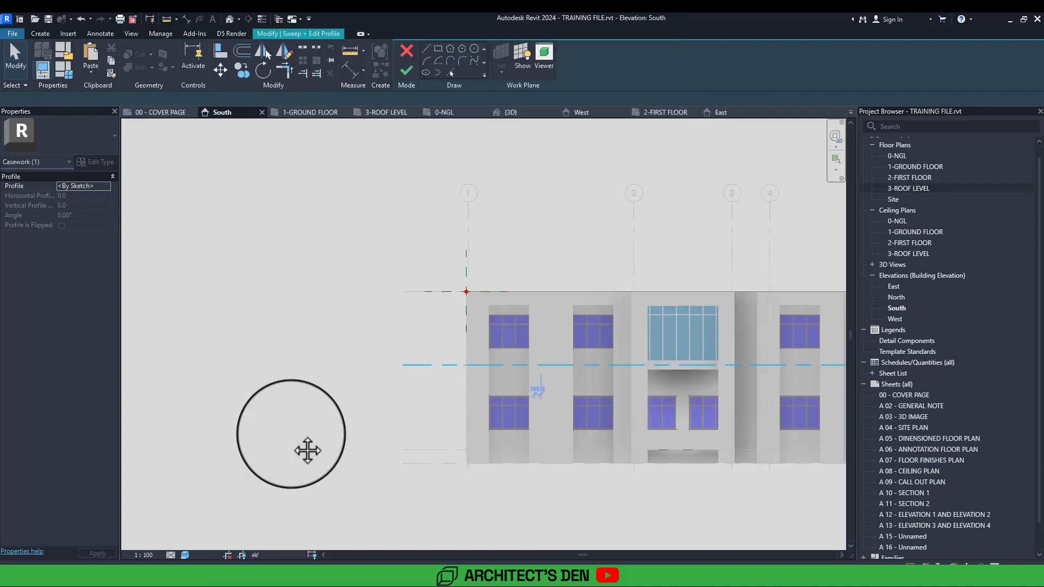
# - Begin the fascia profile at the wall's top outer corner with a 100 mm line outward and a 150 mm line upward
pyautogui.scroll(5, 459, 292)
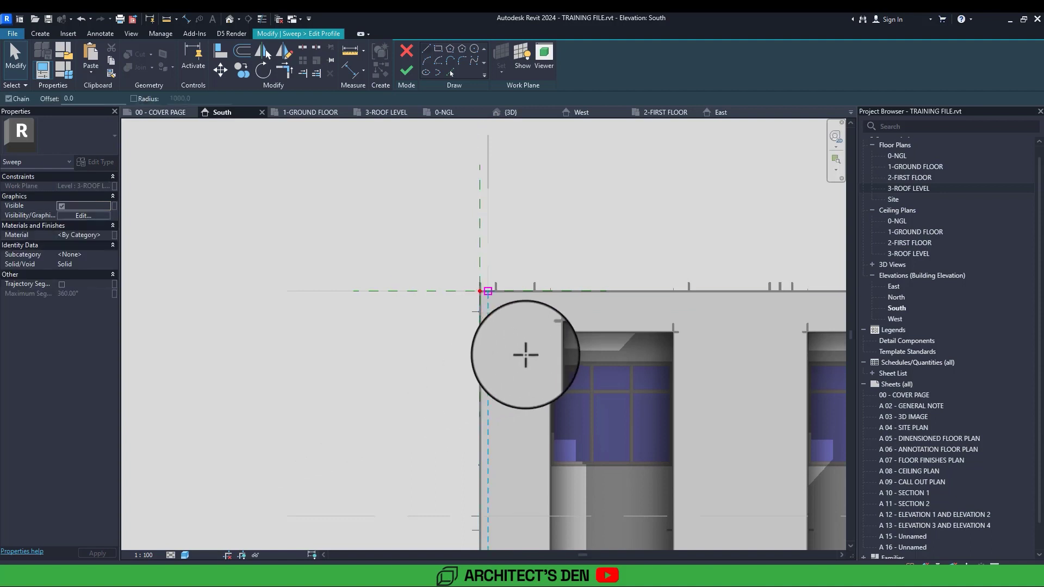
pyautogui.moveTo(491, 294); pyautogui.dragTo(525, 355, button='middle')
pyautogui.scroll(4, 526, 353)
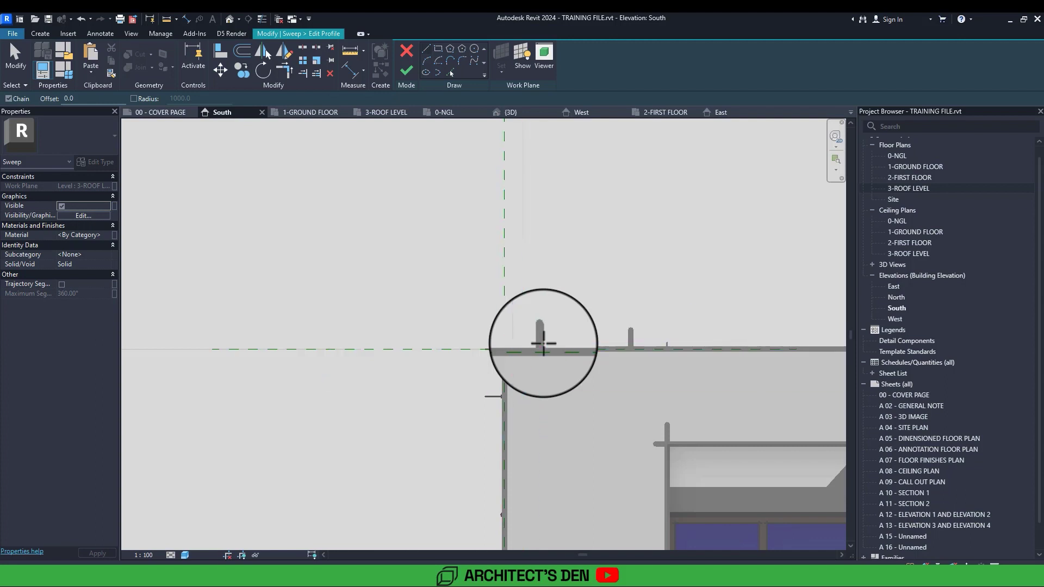
pyautogui.scroll(-5, 544, 344)
pyautogui.moveTo(553, 366); pyautogui.dragTo(544, 331, button='middle')
pyautogui.scroll(2, 524, 342)
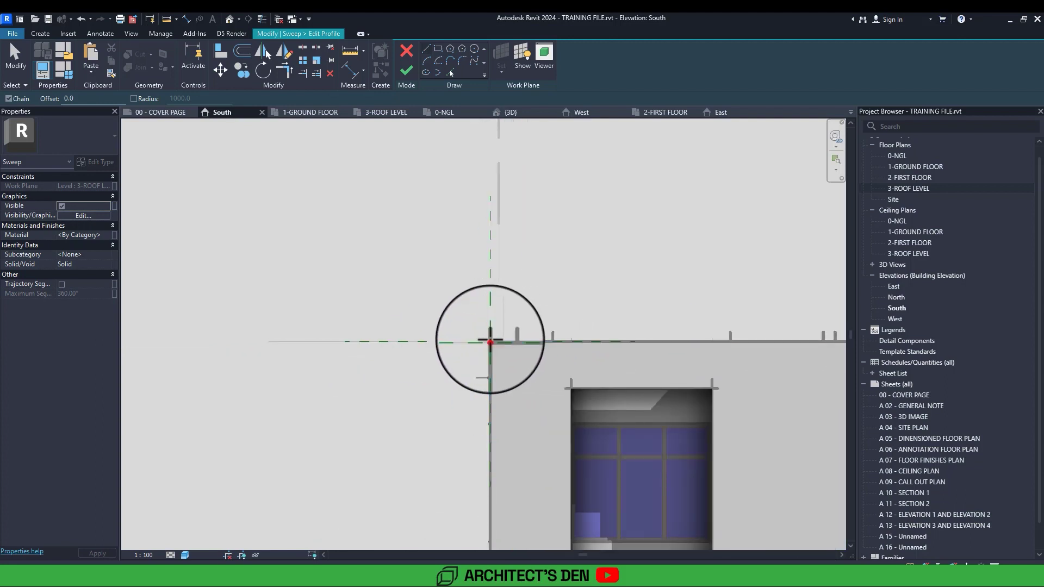
pyautogui.moveTo(490, 342); pyautogui.dragTo(520, 372, button='middle')
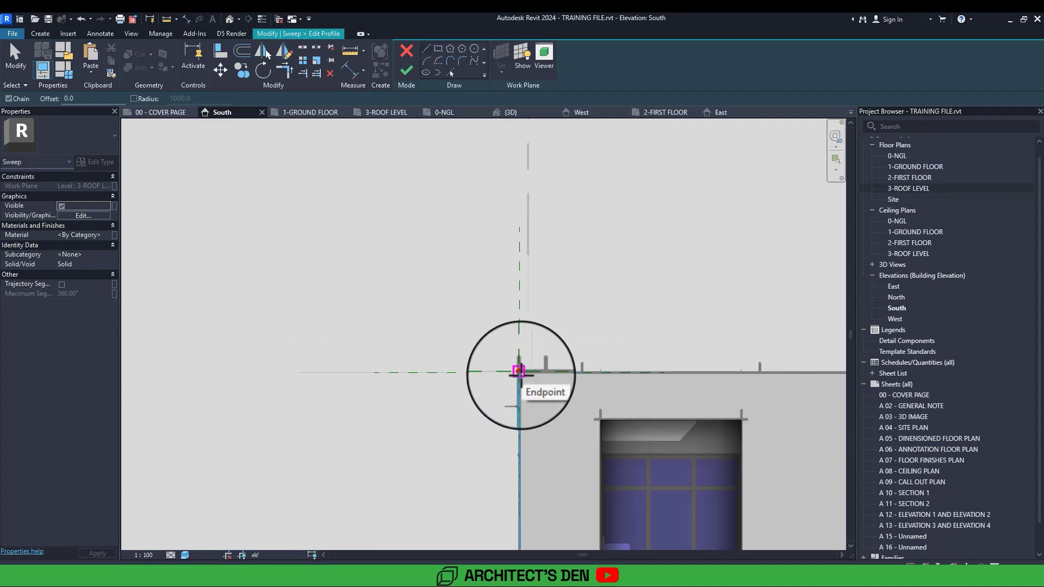
pyautogui.click(520, 372)
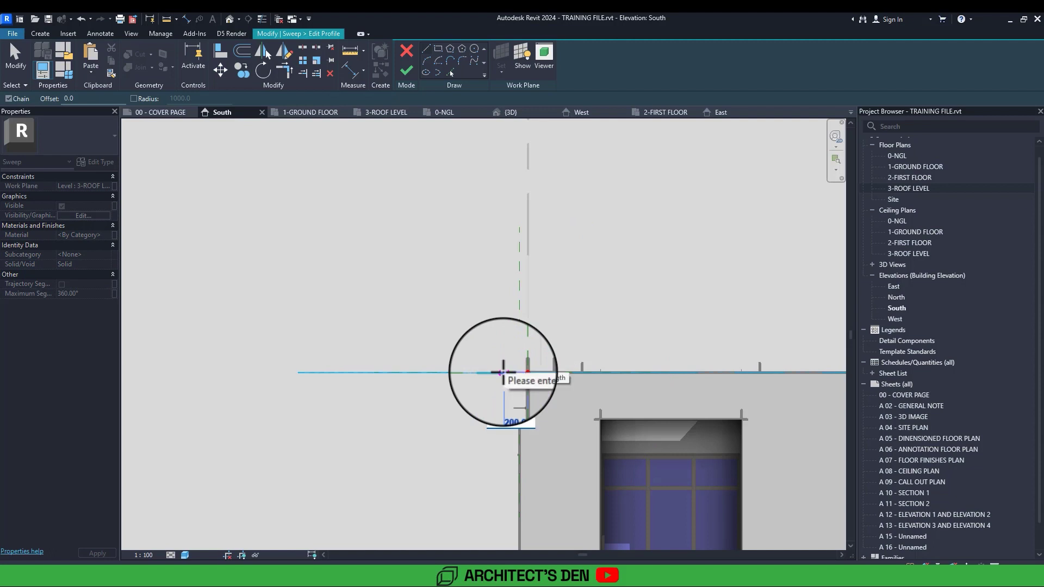
pyautogui.click(503, 372)
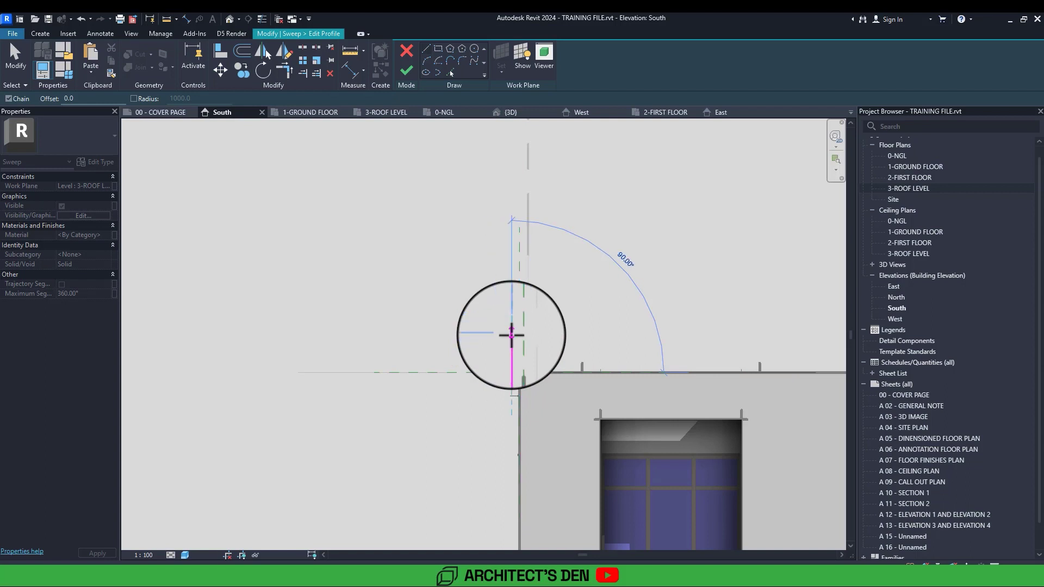
pyautogui.write('150')
pyautogui.press('Return')
pyautogui.scroll(-2, 511, 348)
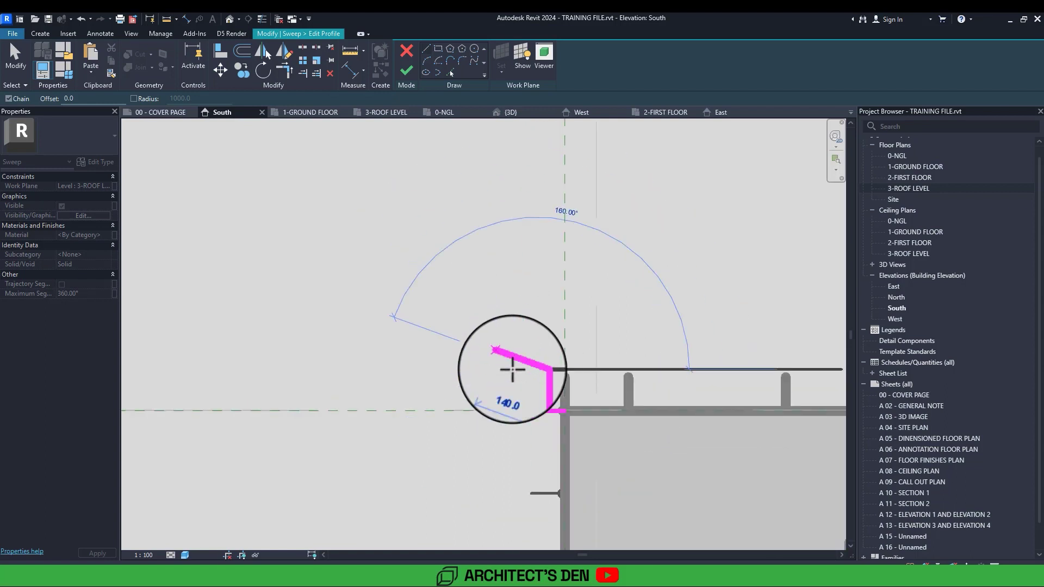
# - Continue the fascia profile with a second step, 100 mm outward and 100 mm upward
pyautogui.scroll(1, 512, 370)
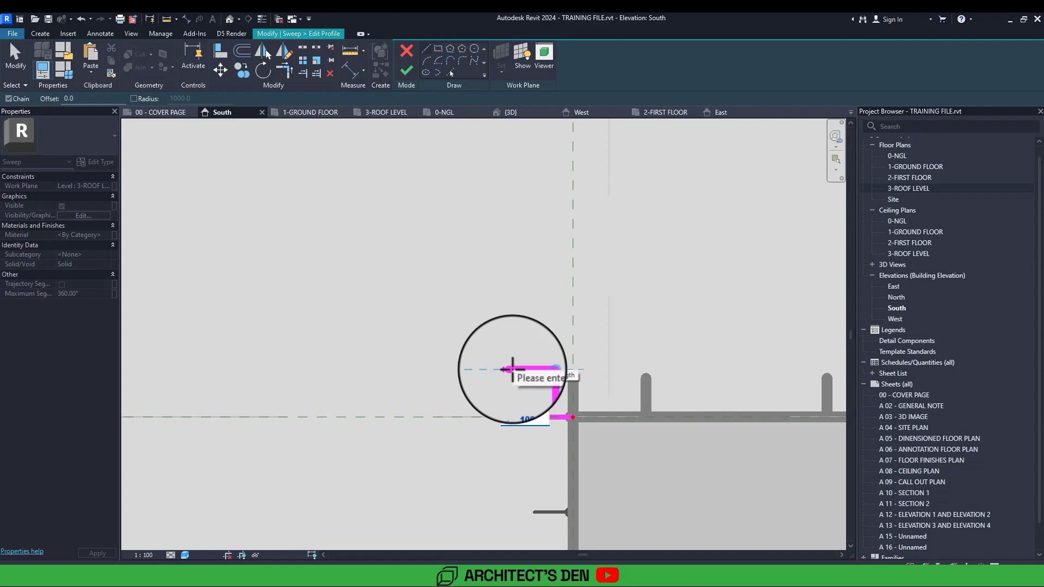
pyautogui.press('Return')
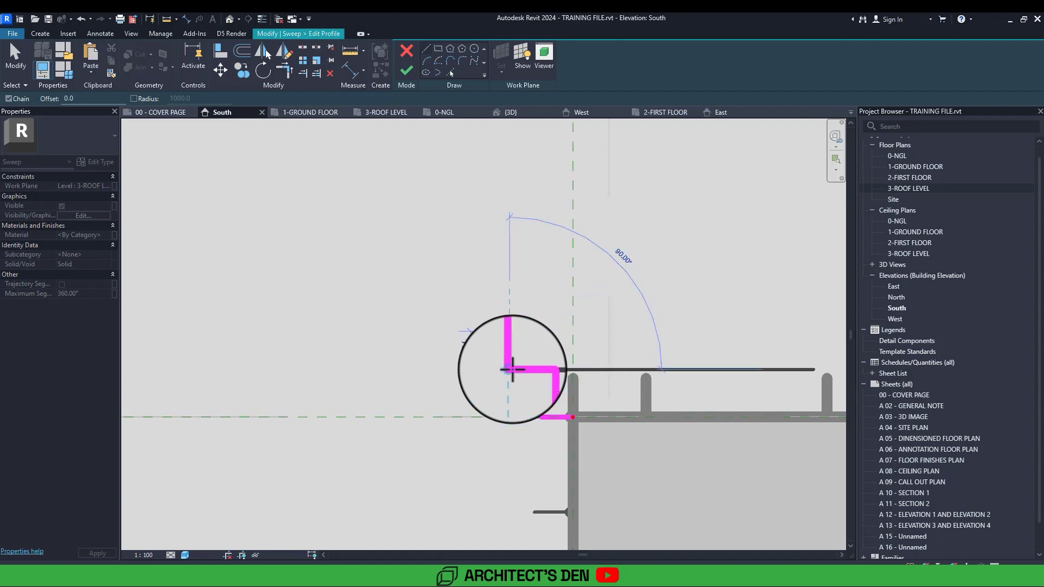
pyautogui.write('100')
pyautogui.press('Return')
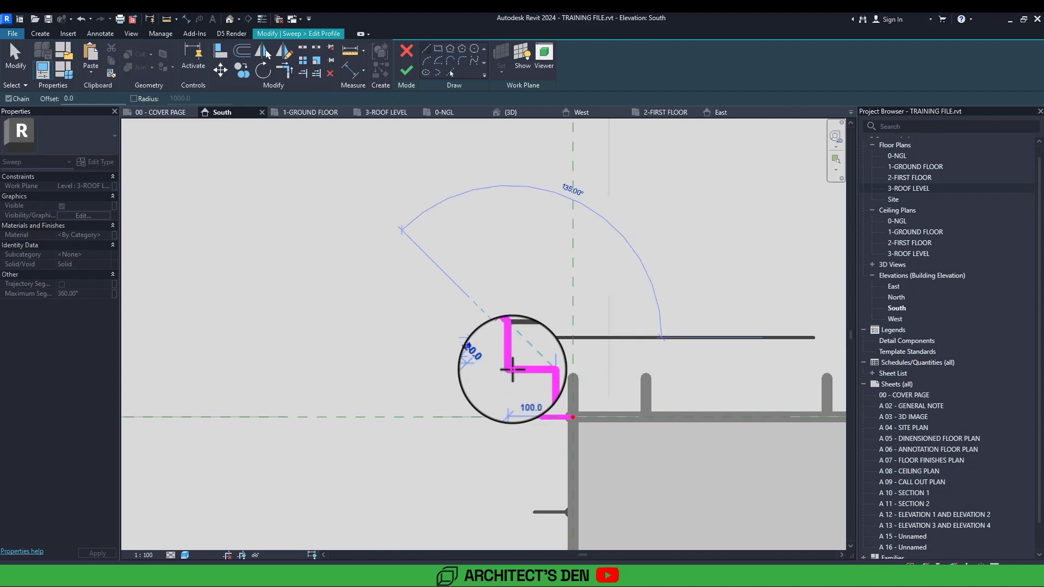
pyautogui.click(510, 338)
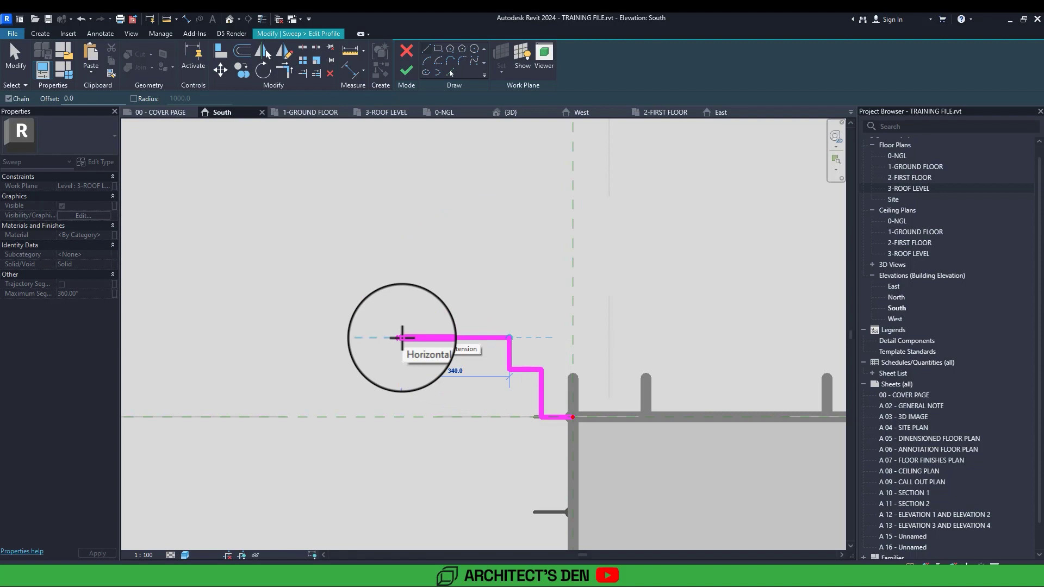
# - Extend the profile with a 400 mm line outward and a 50 mm line upward
pyautogui.write('400')
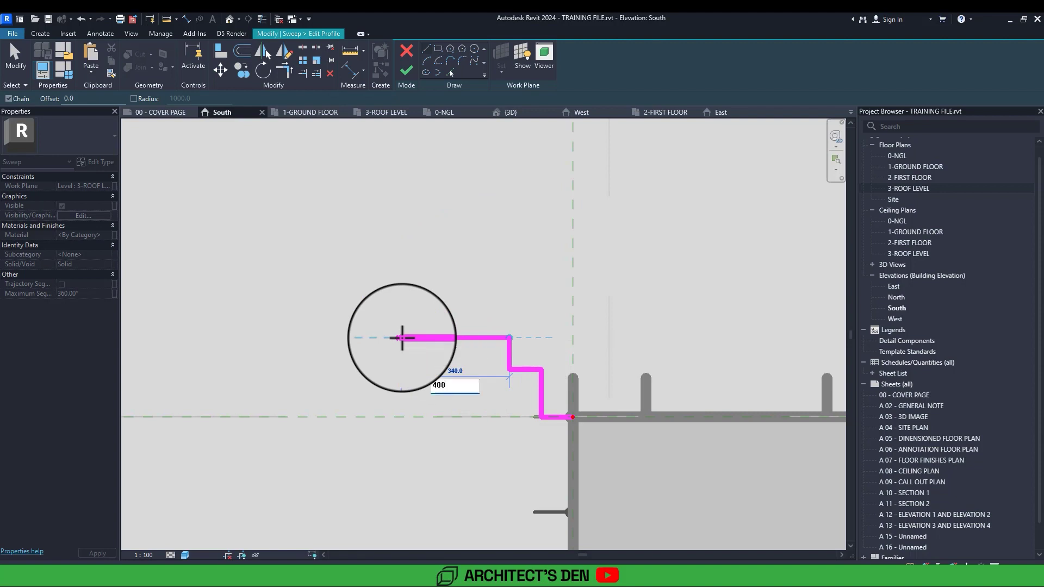
pyautogui.press('Return')
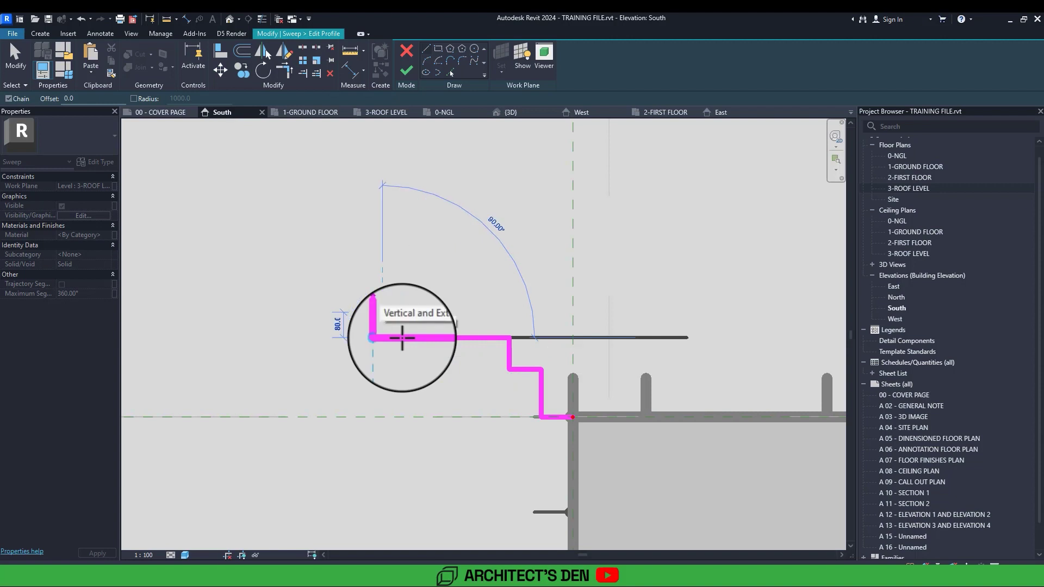
pyautogui.write('50')
pyautogui.press('Return')
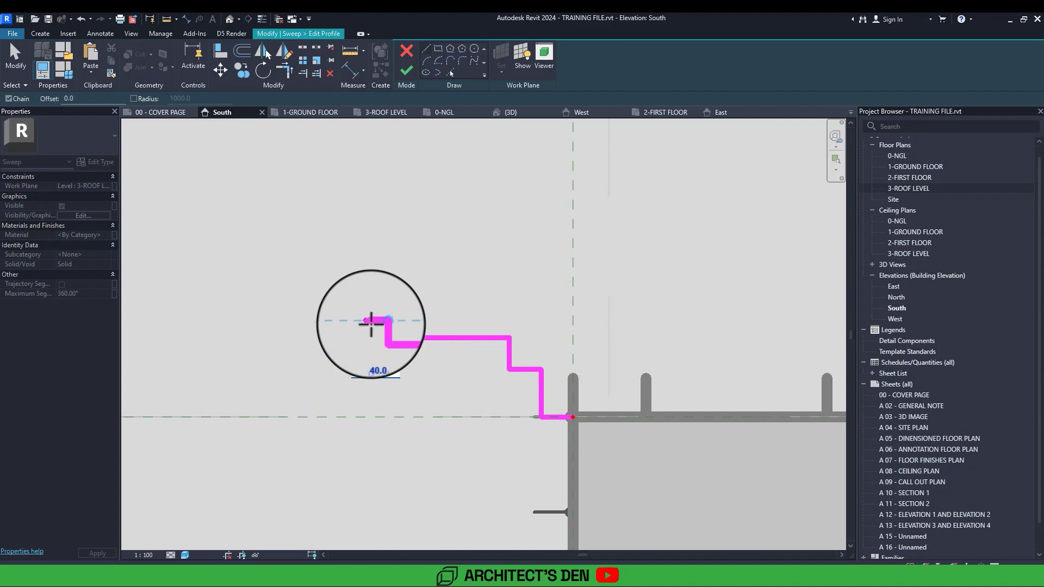
# - Add a short outward lip and a 150 mm upright, and close the profile along its top and down to the wall corner
pyautogui.click(371, 322)
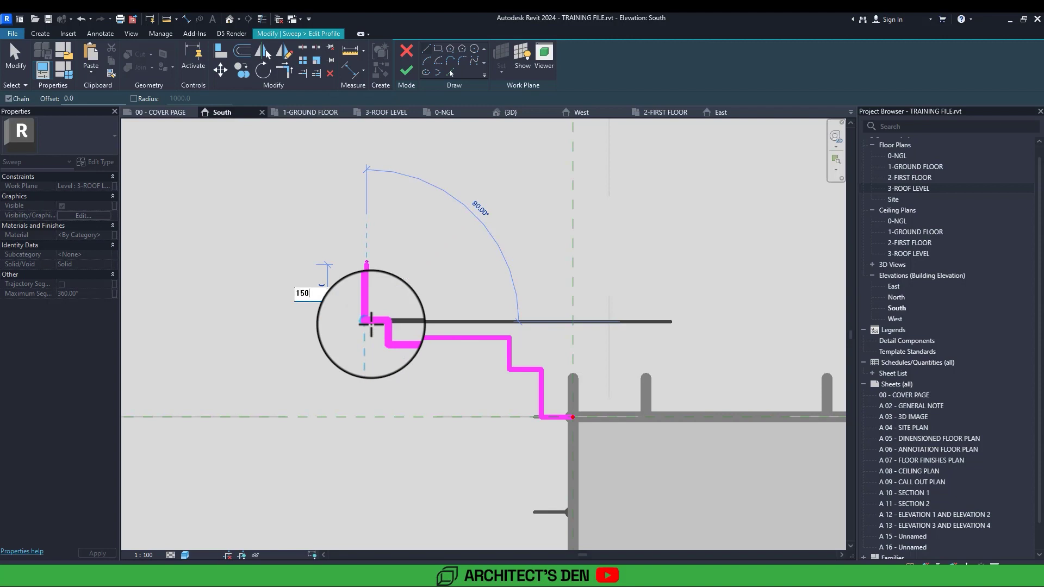
pyautogui.write('150')
pyautogui.press('Return')
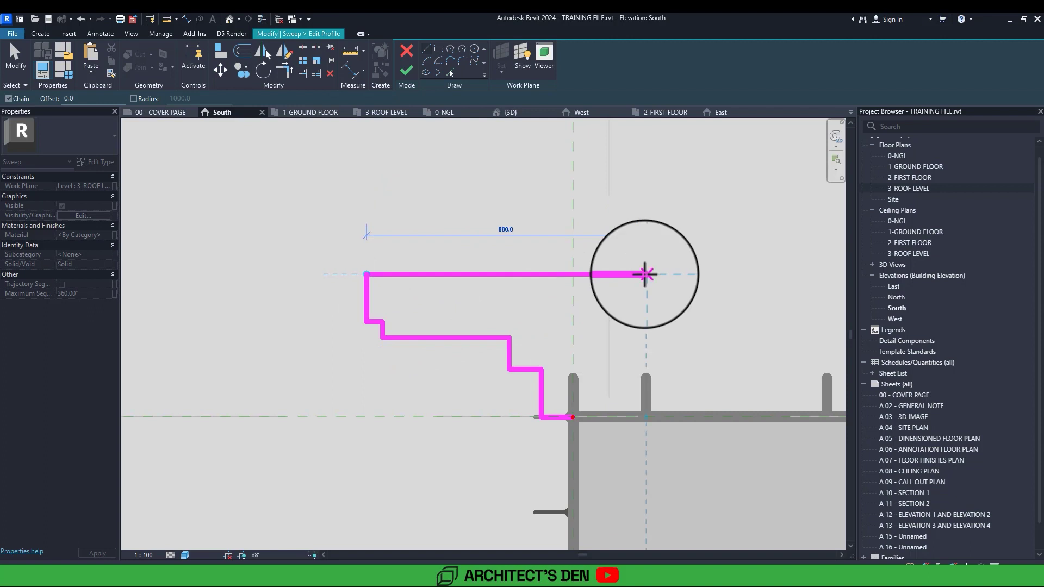
pyautogui.click(573, 274)
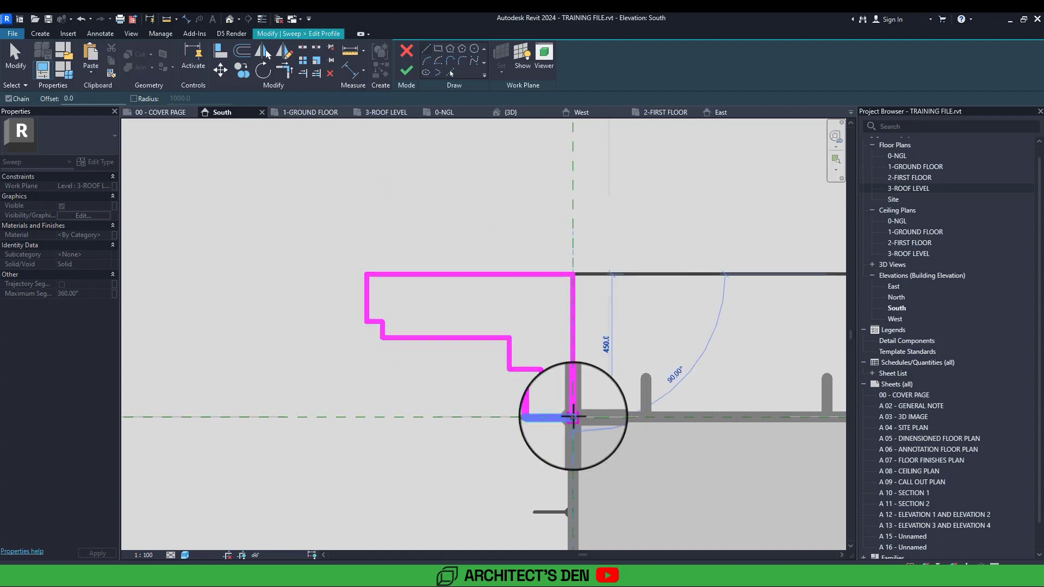
pyautogui.click(572, 417)
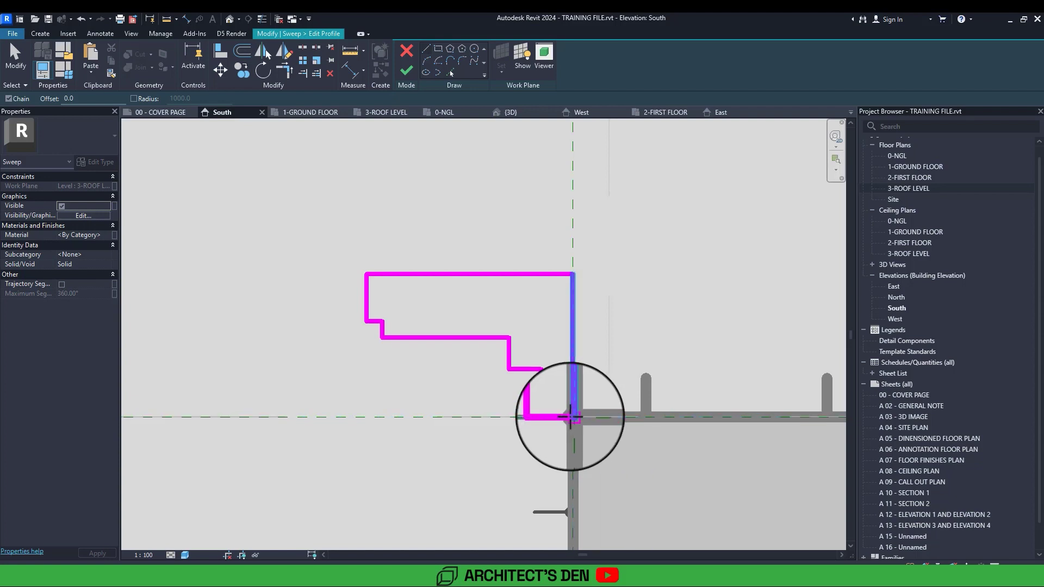
# - Draw the profile's base inward from the wall corner to the next parallel wall, with a 300 mm upright at its end
pyautogui.click(573, 417)
pyautogui.click(647, 417)
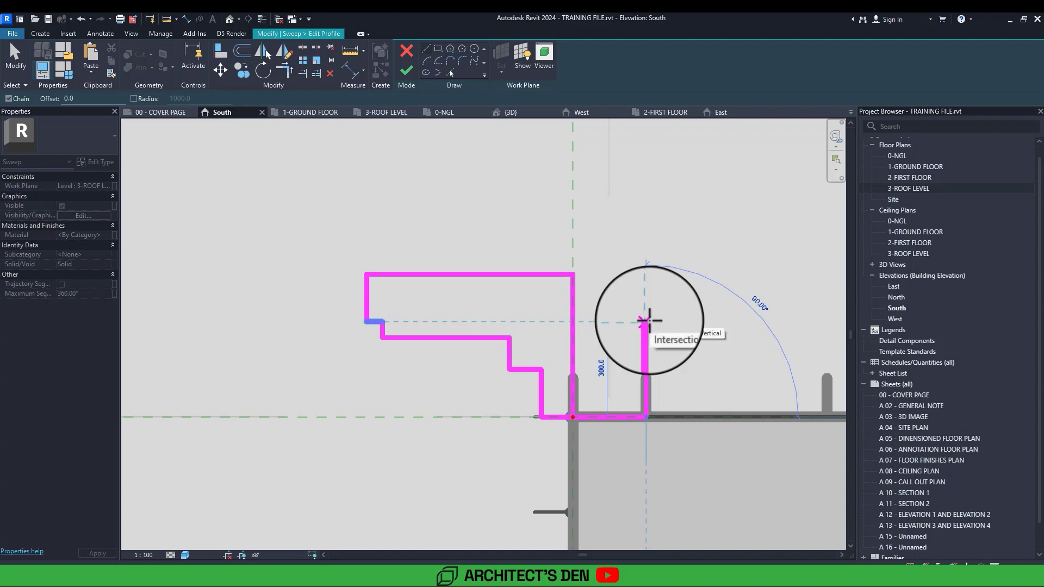
pyautogui.click(647, 321)
# - Try a three-point arc from the inner upright's top to near the outer end of the profile's top edge, and delete it
pyautogui.click(425, 60)
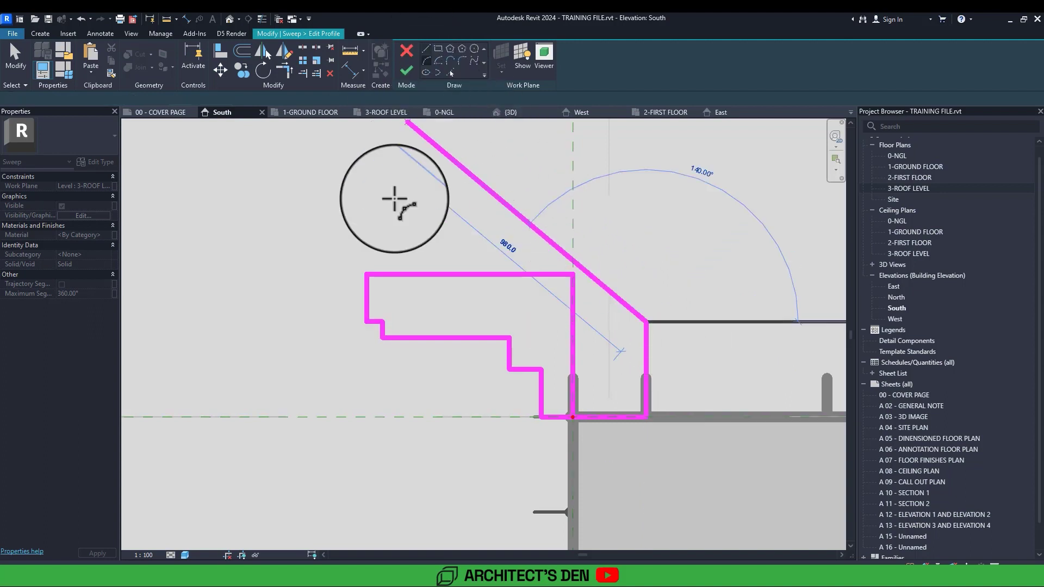
pyautogui.click(380, 275)
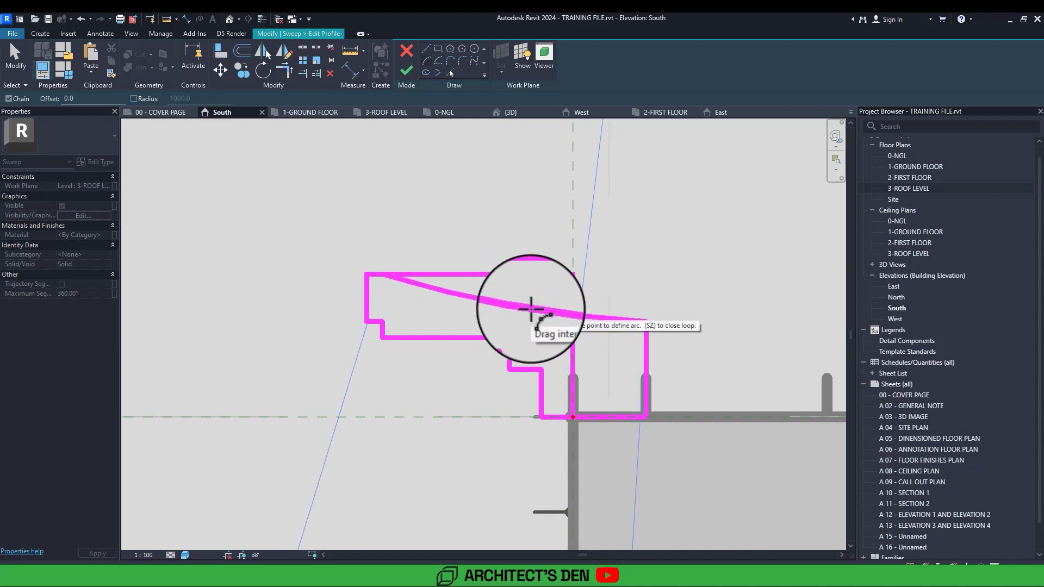
pyautogui.click(531, 310)
pyautogui.press('Escape')
pyautogui.press('Escape')
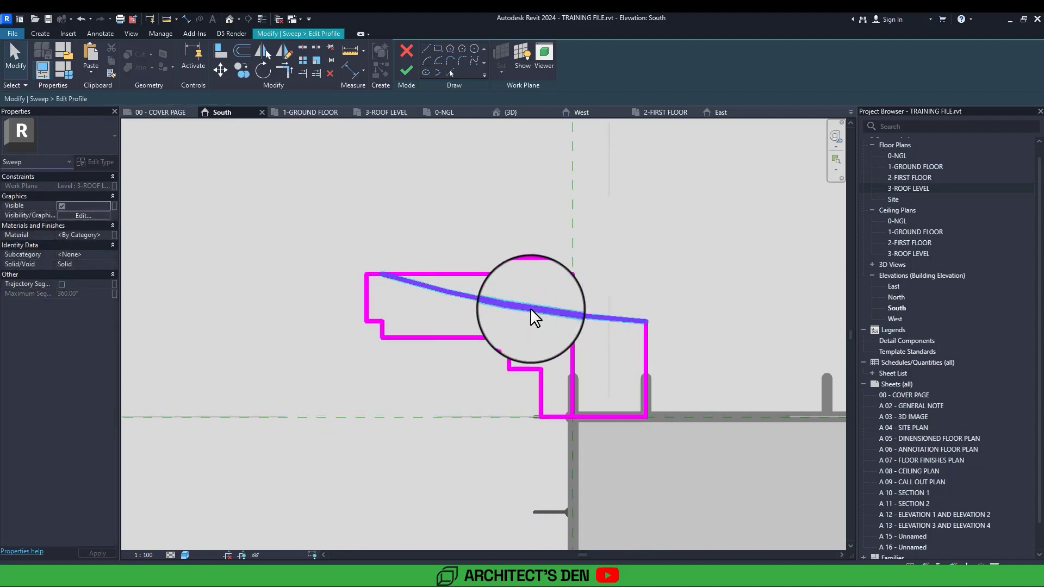
pyautogui.click(548, 313)
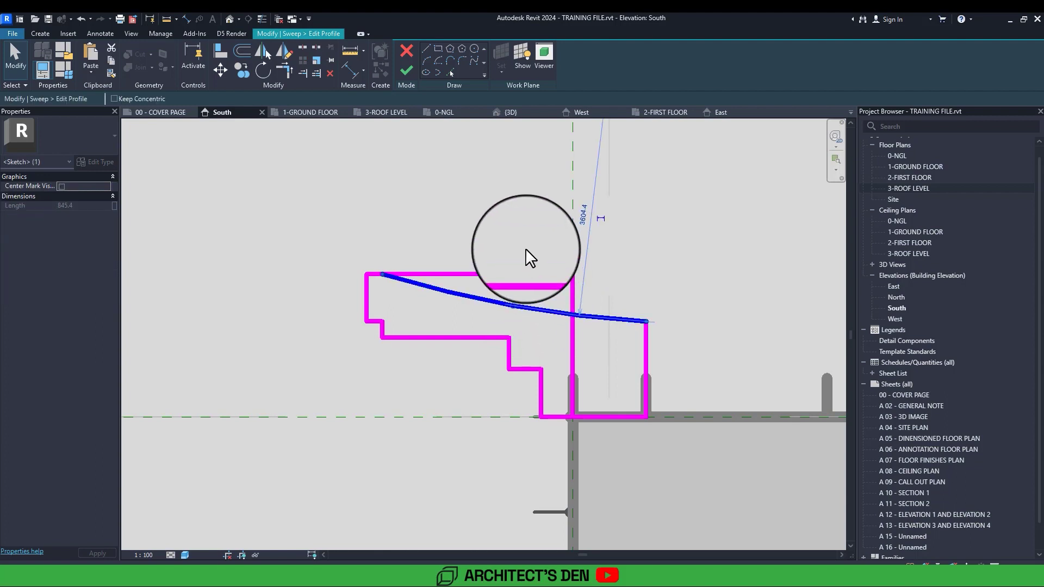
pyautogui.press('Delete')
# - Draw a horizontal line from the inner upright's top to the vertical line above the wall corner
pyautogui.click(426, 48)
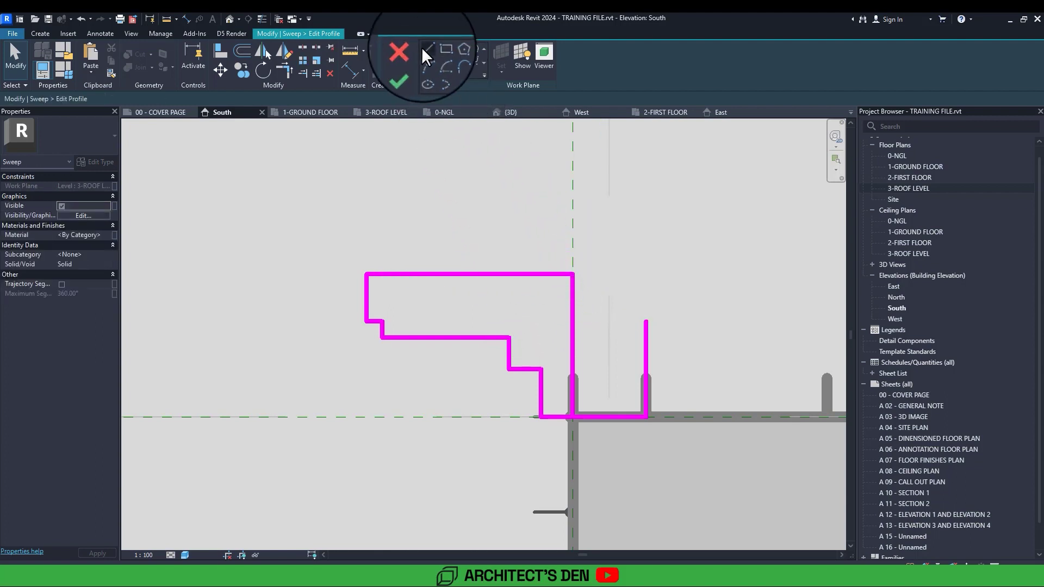
pyautogui.click(647, 322)
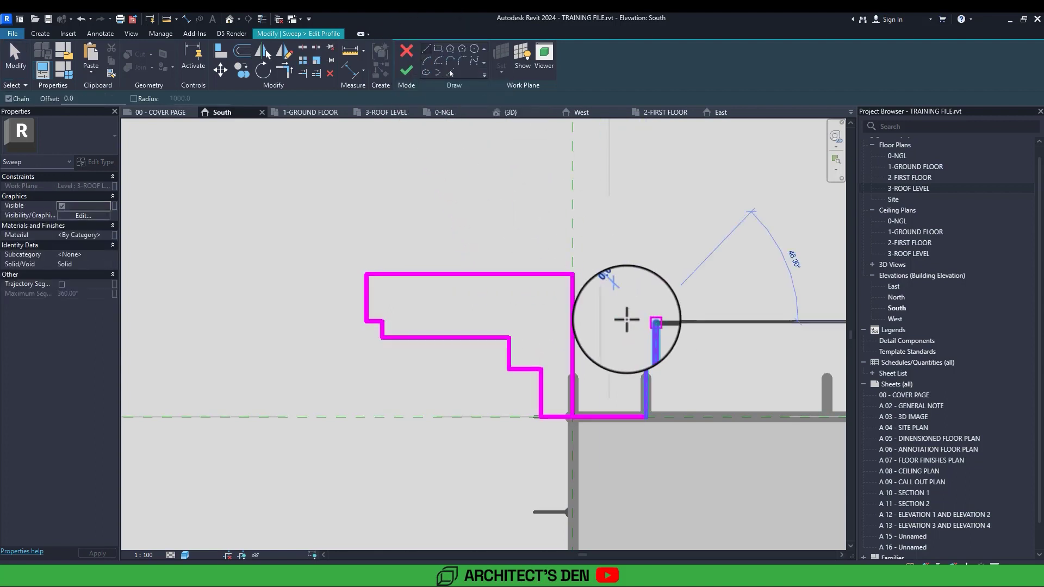
pyautogui.click(572, 322)
pyautogui.press('Escape')
pyautogui.press('Escape')
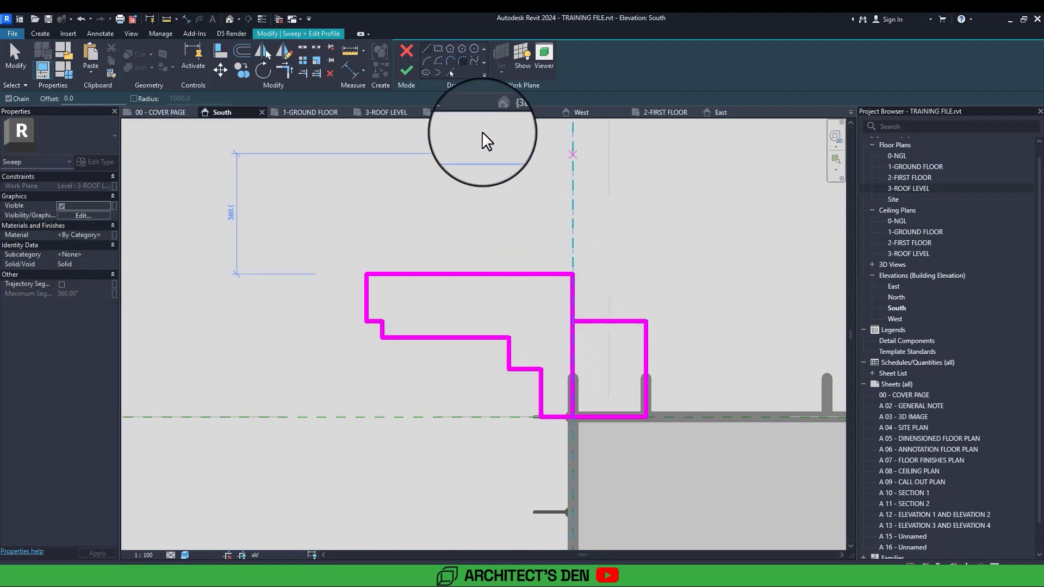
# - Draw a tangent arc from the end of that horizontal line up to the profile's top edge near its outer end
pyautogui.click(450, 74)
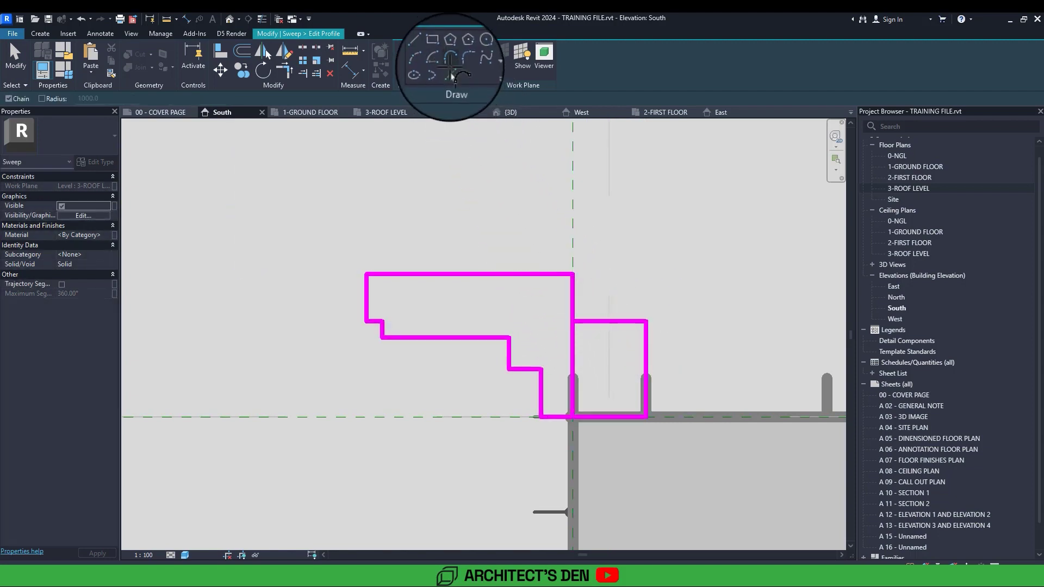
pyautogui.click(414, 275)
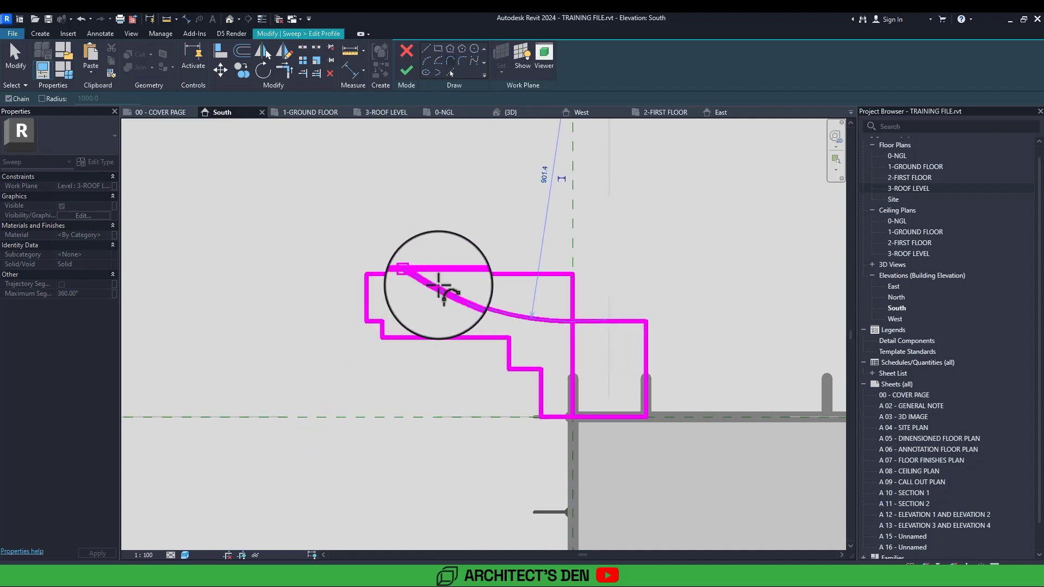
pyautogui.press('Escape')
pyautogui.press('Escape')
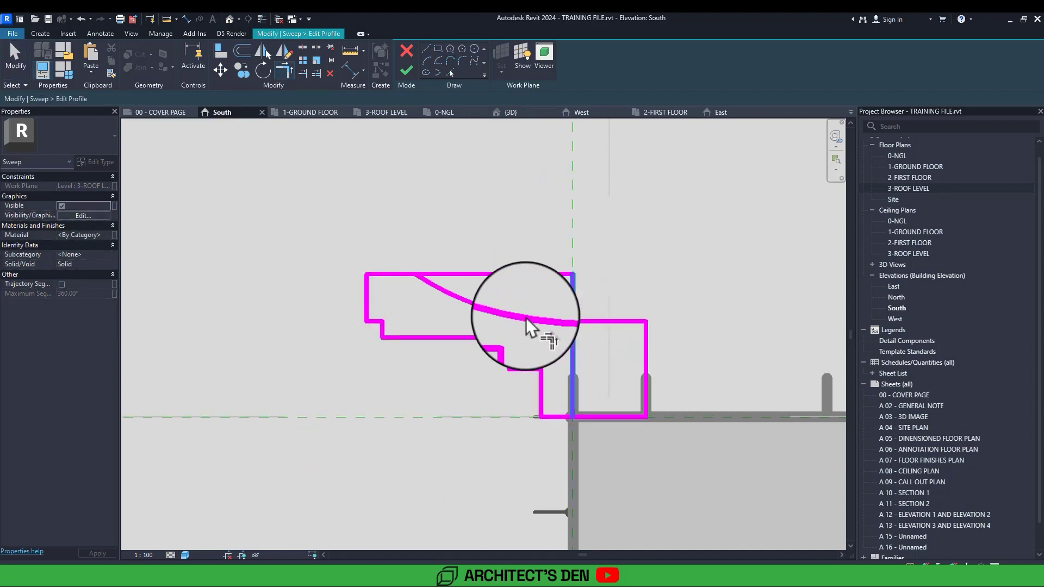
# - Trim the profile's top edge to the arc and delete the vertical line above the wall corner
pyautogui.click(437, 288)
pyautogui.click(408, 277)
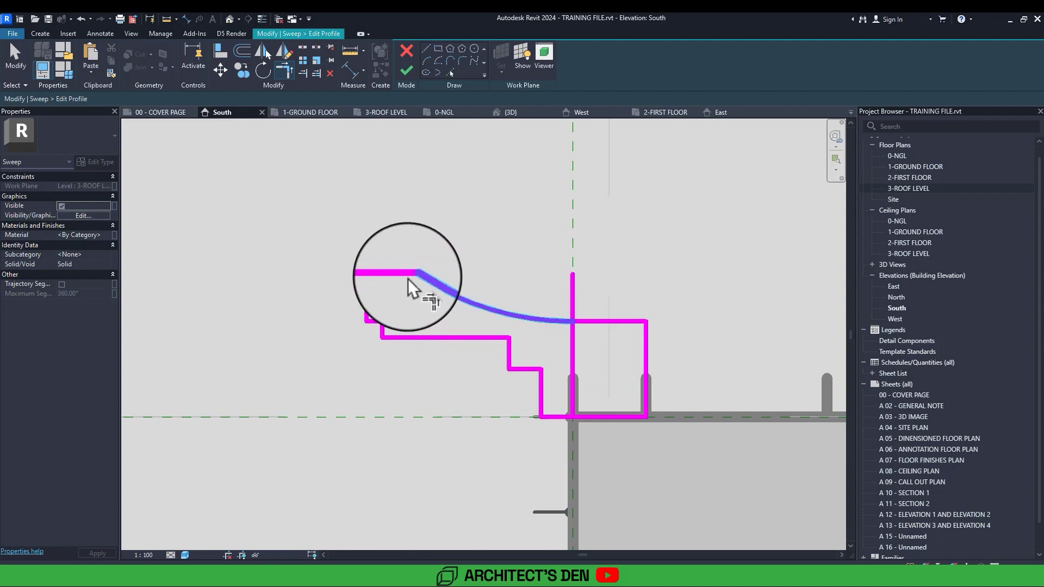
pyautogui.press('Escape')
pyautogui.click(573, 297)
pyautogui.press('Delete')
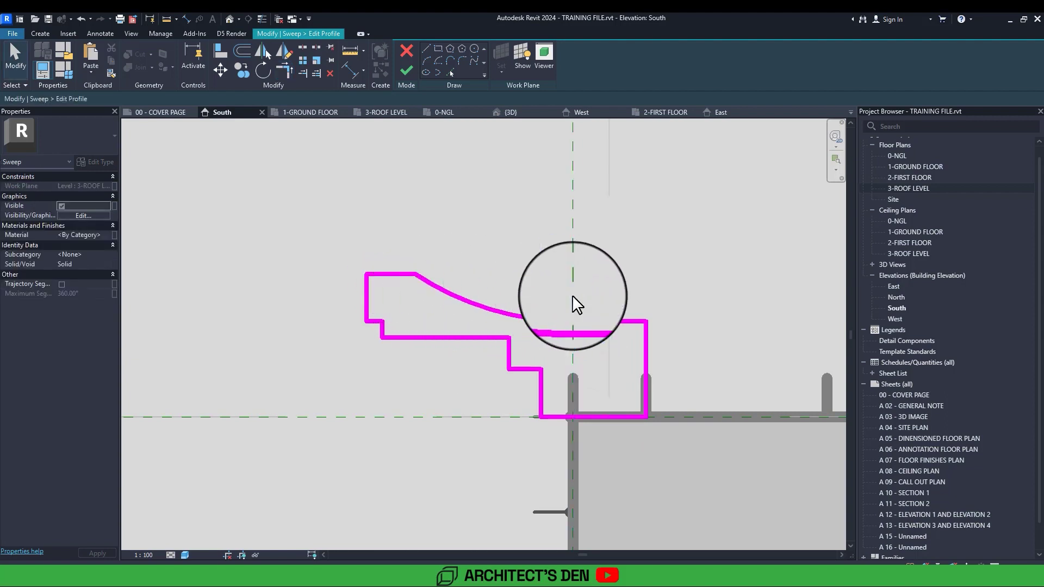
# - Finish the fascia profile sketch
pyautogui.scroll(-2, 572, 294)
pyautogui.scroll(1, 572, 295)
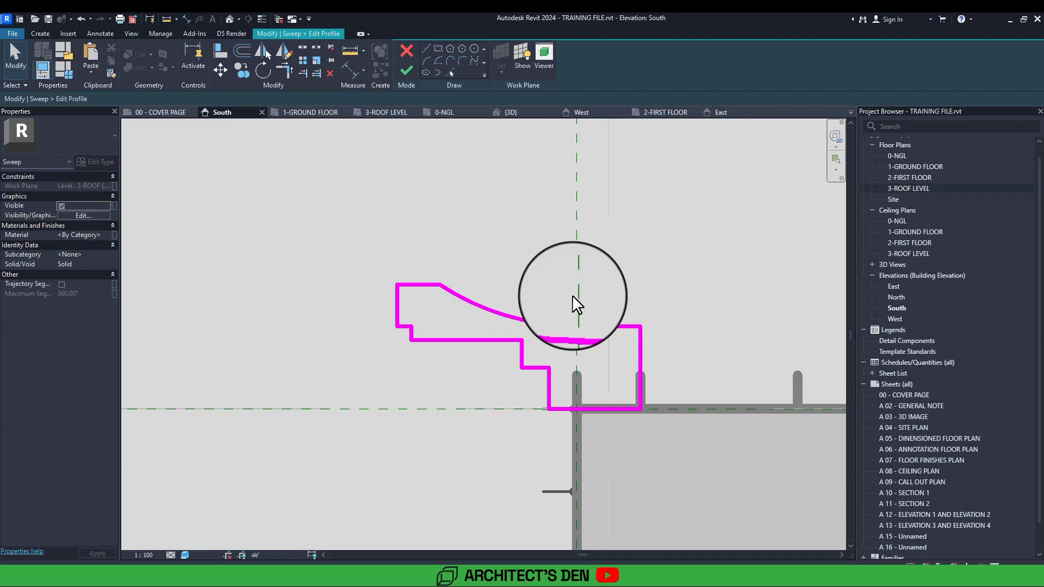
pyautogui.scroll(-5, 572, 295)
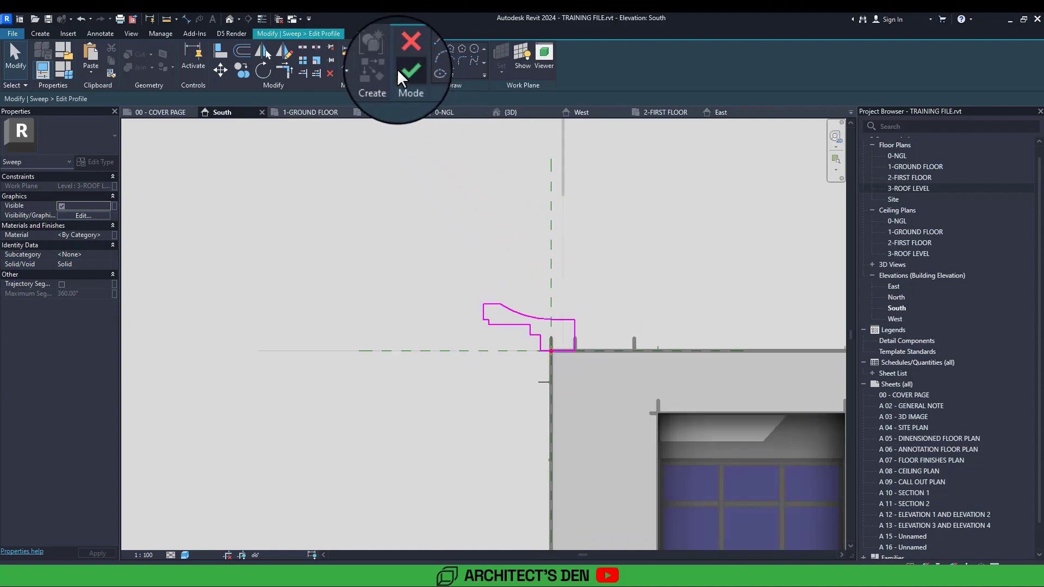
pyautogui.click(397, 69)
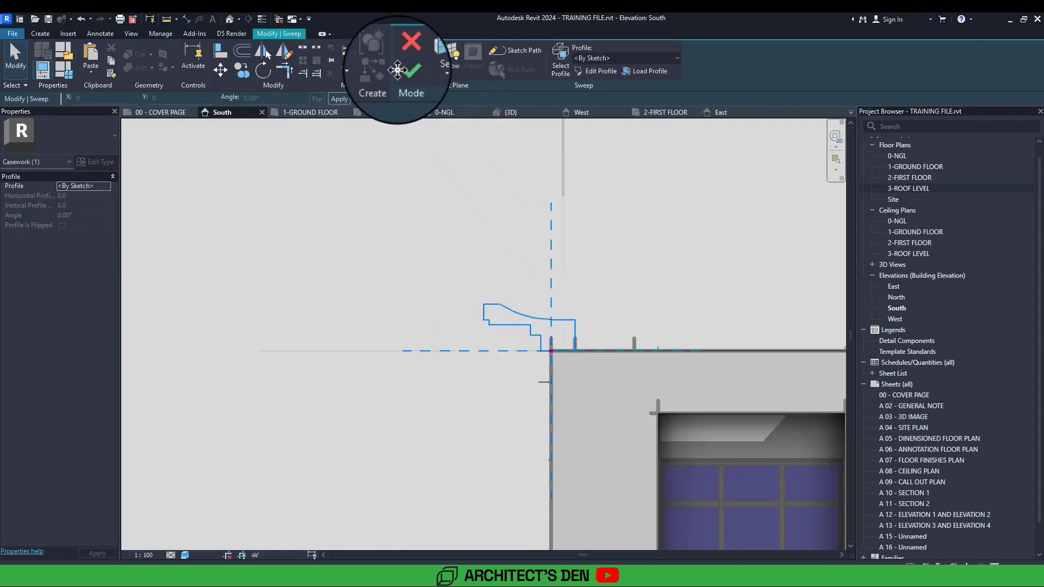
# - Check the profile's position on the path in the default 3D view and finish the sweep
pyautogui.click(229, 19)
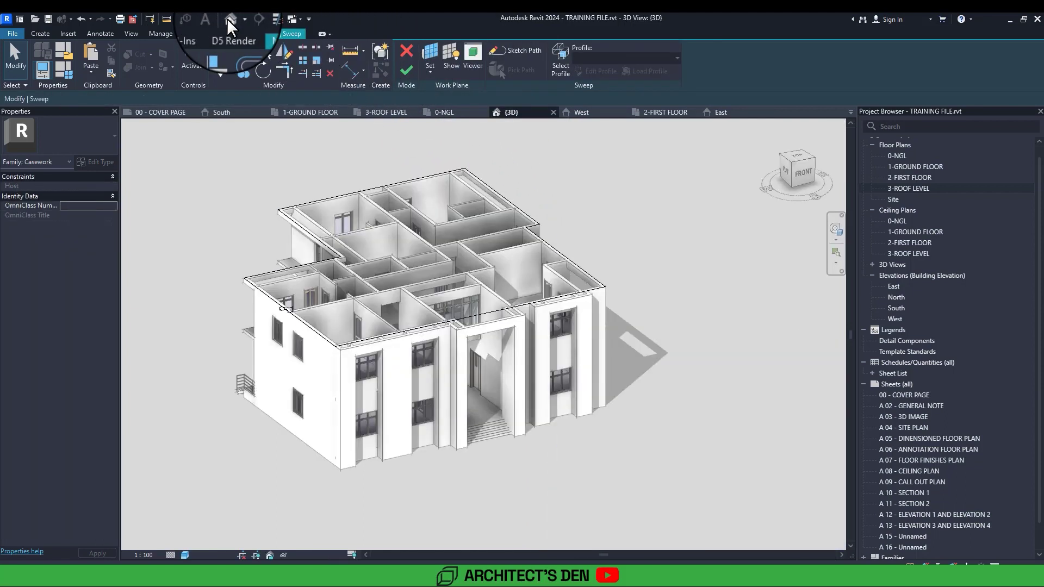
pyautogui.scroll(2, 285, 321)
pyautogui.moveTo(286, 315); pyautogui.dragTo(427, 370, button='middle')
pyautogui.scroll(3, 416, 362)
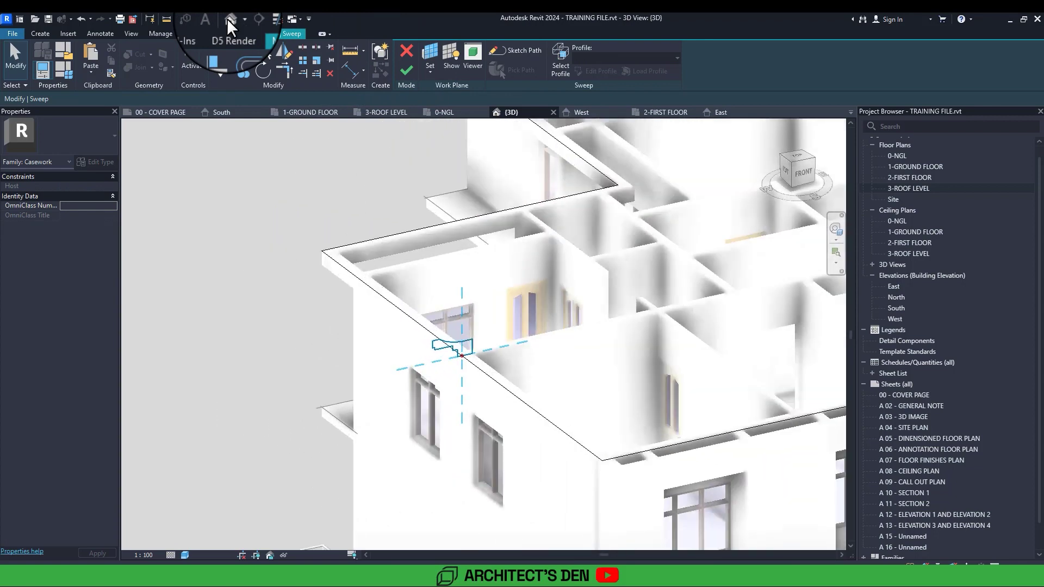
pyautogui.scroll(2, 303, 212)
pyautogui.scroll(3, 380, 405)
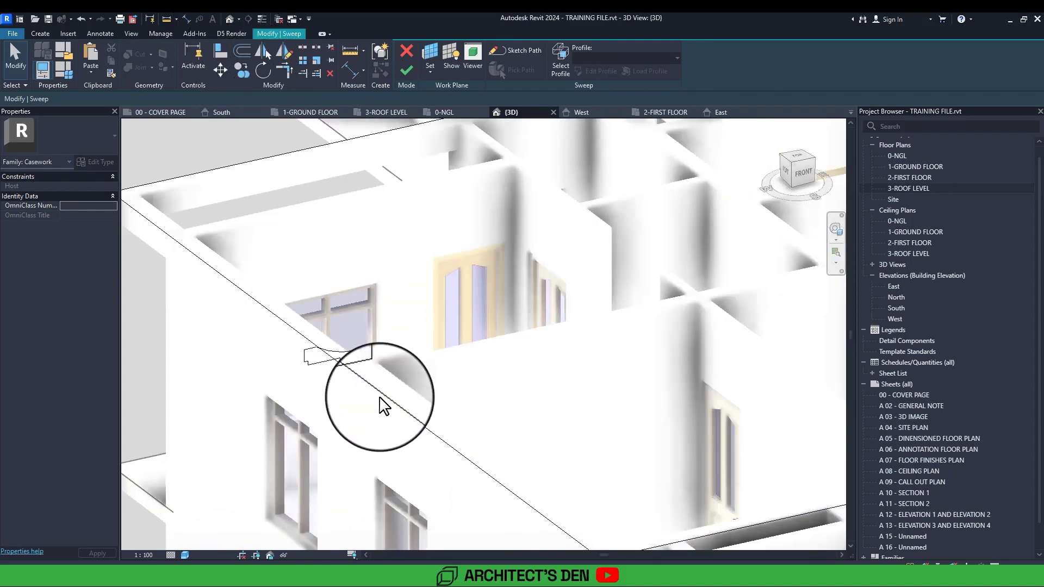
pyautogui.scroll(4, 380, 402)
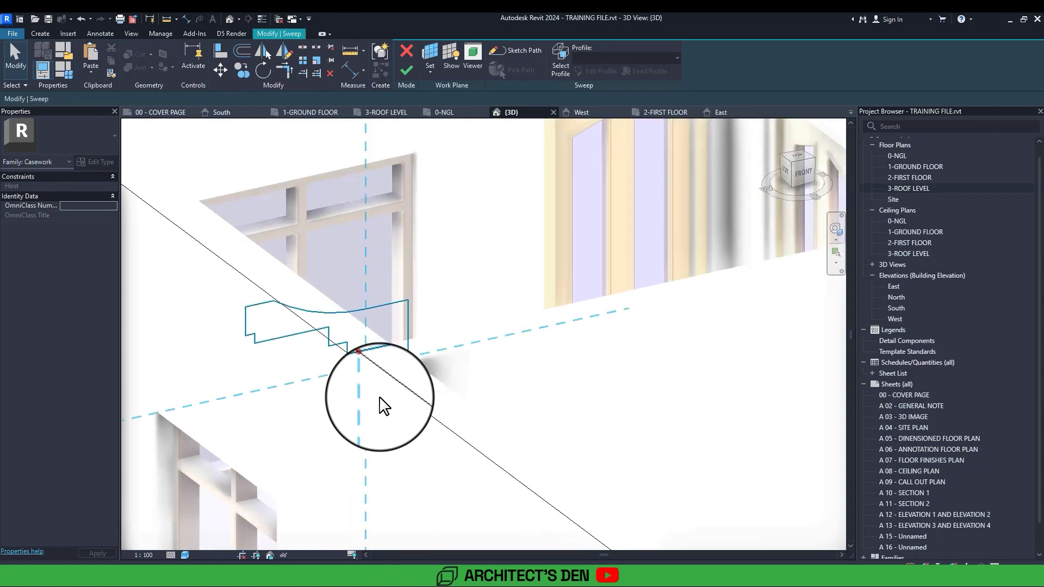
pyautogui.scroll(-8, 380, 398)
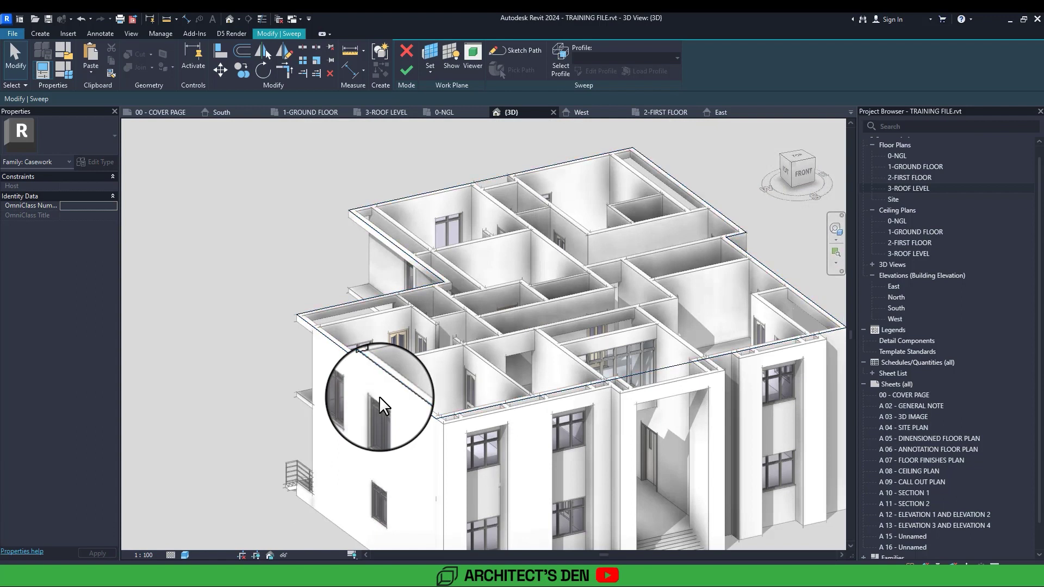
pyautogui.click(406, 70)
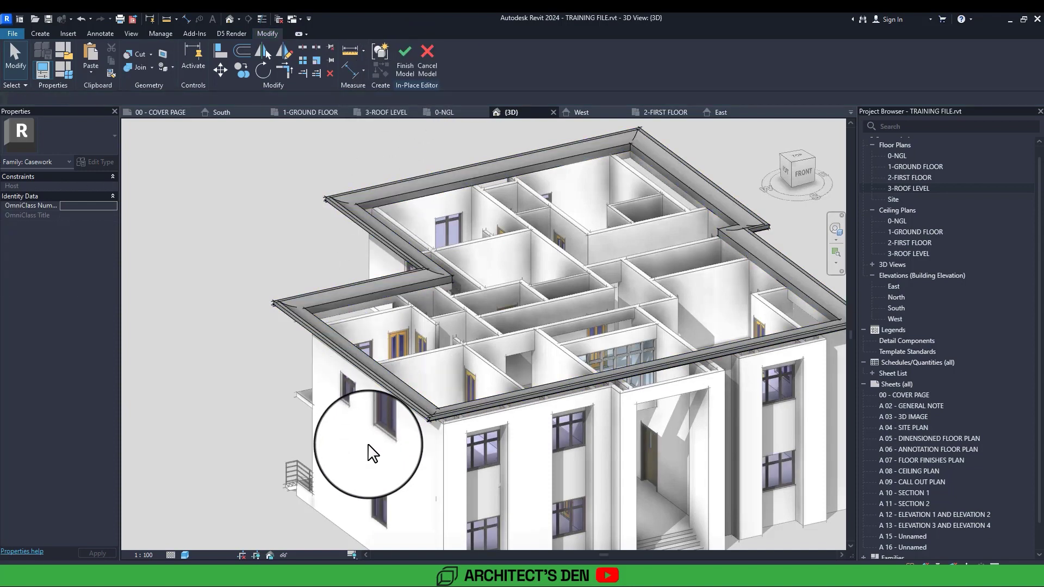
# - Examine the swept fascia around the building from below, including its stepped underside at a corner
pyautogui.keyDown('shift'); pyautogui.moveTo(370, 451); pyautogui.dragTo(613, 352, button='middle'); pyautogui.keyUp('shift')
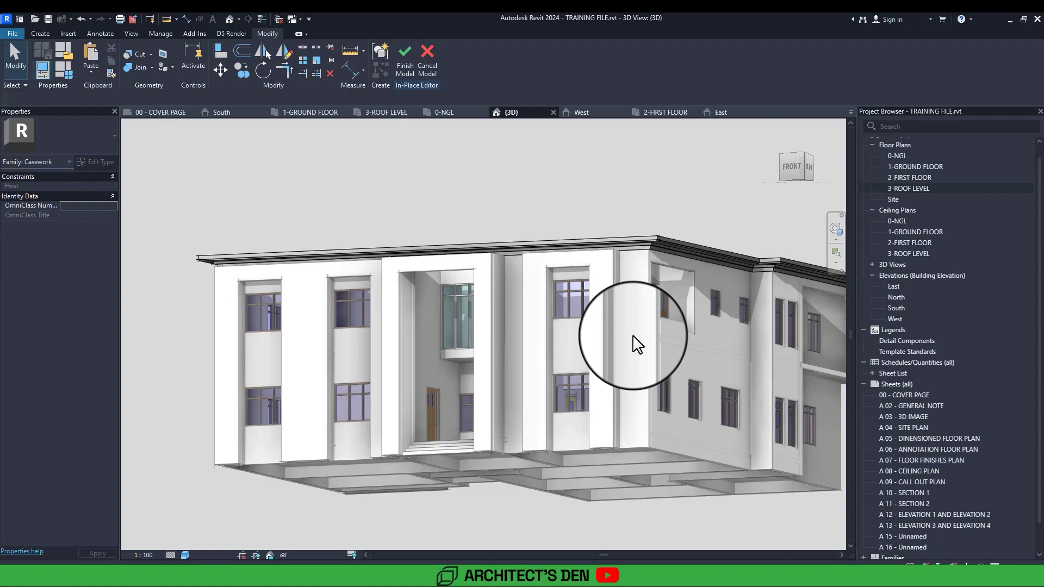
pyautogui.moveTo(634, 336)
pyautogui.keyDown('shift'); pyautogui.mouseDown(button='middle')
pyautogui.moveTo(650, 352)
pyautogui.moveTo(633, 336)
pyautogui.mouseUp(button='middle'); pyautogui.keyUp('shift')
pyautogui.scroll(4, 634, 336)
pyautogui.scroll(-5, 635, 336)
pyautogui.scroll(4, 633, 336)
pyautogui.scroll(5, 633, 335)
pyautogui.scroll(2, 644, 277)
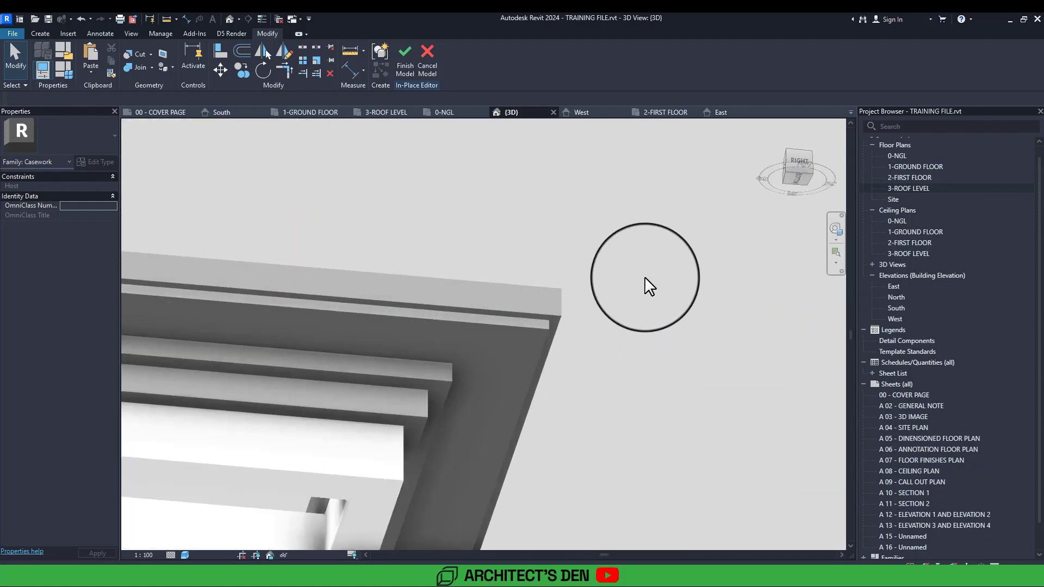
# - Assign the textured tan render material to the swept fascia around the roof edge
pyautogui.moveTo(645, 278); pyautogui.dragTo(609, 326, button='middle')
pyautogui.scroll(-1, 646, 273)
pyautogui.scroll(-5, 645, 272)
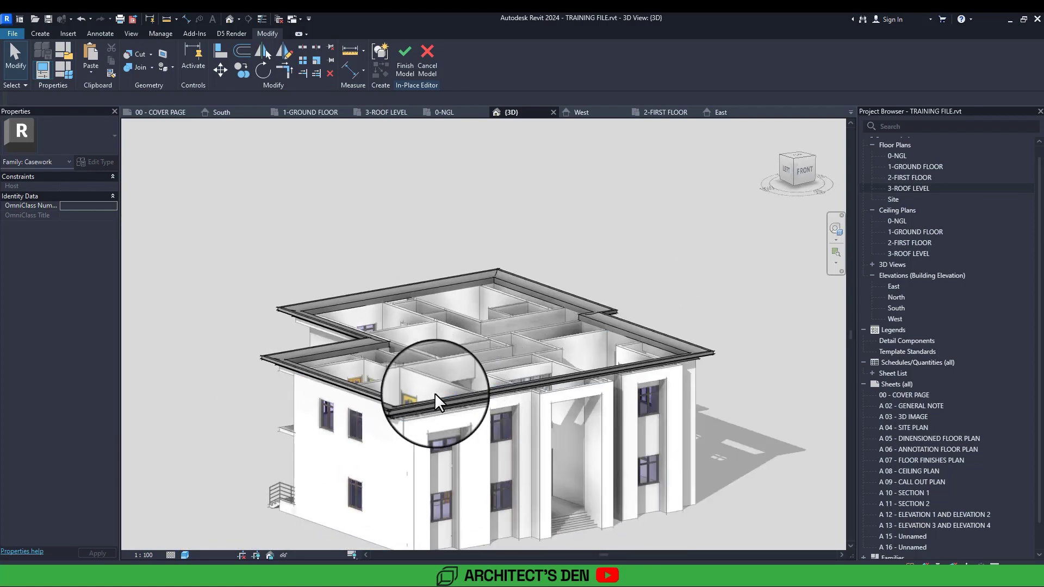
pyautogui.click(408, 406)
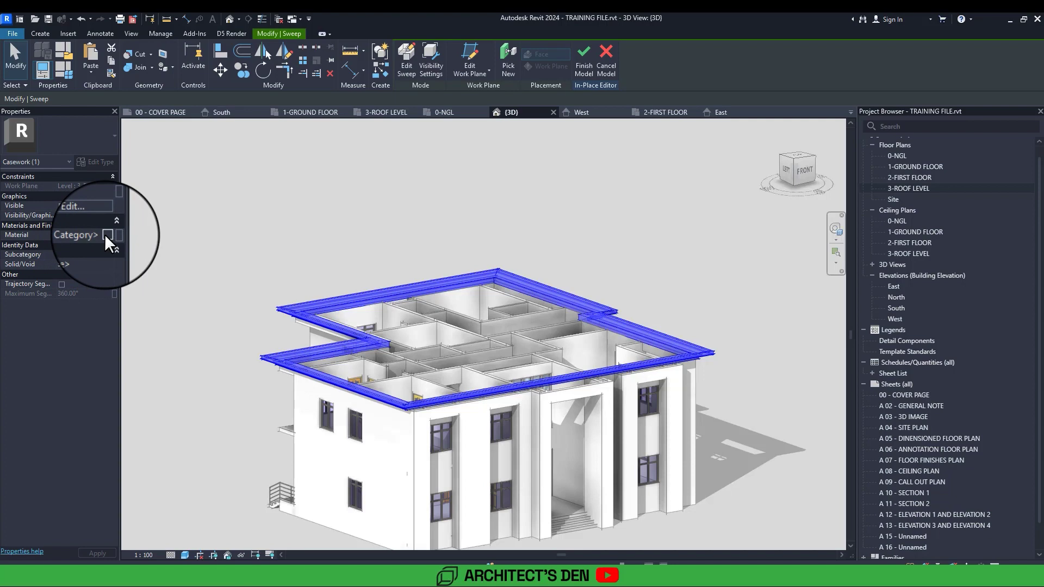
pyautogui.click(107, 234)
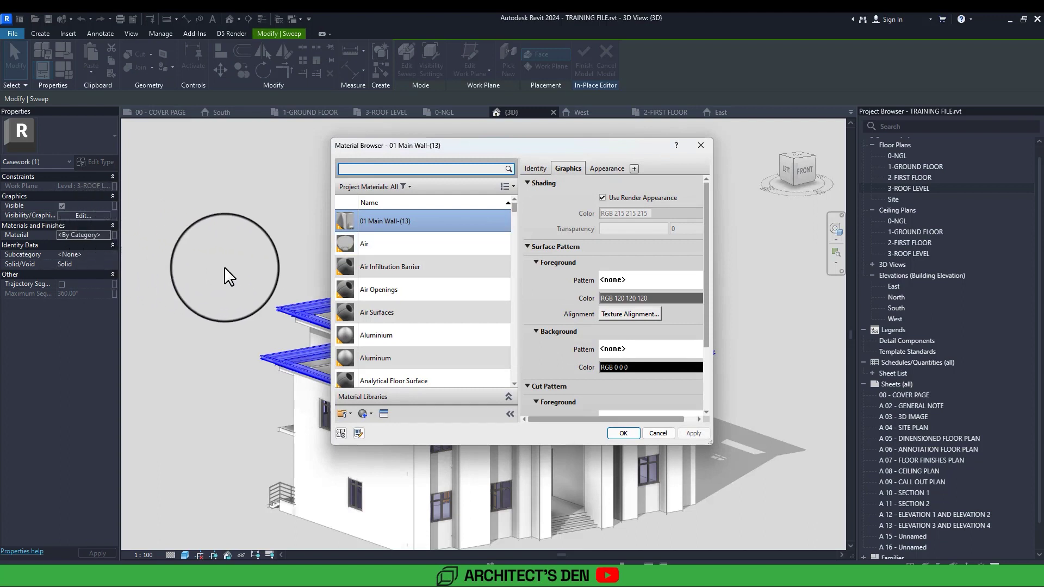
pyautogui.scroll(-15, 422, 322)
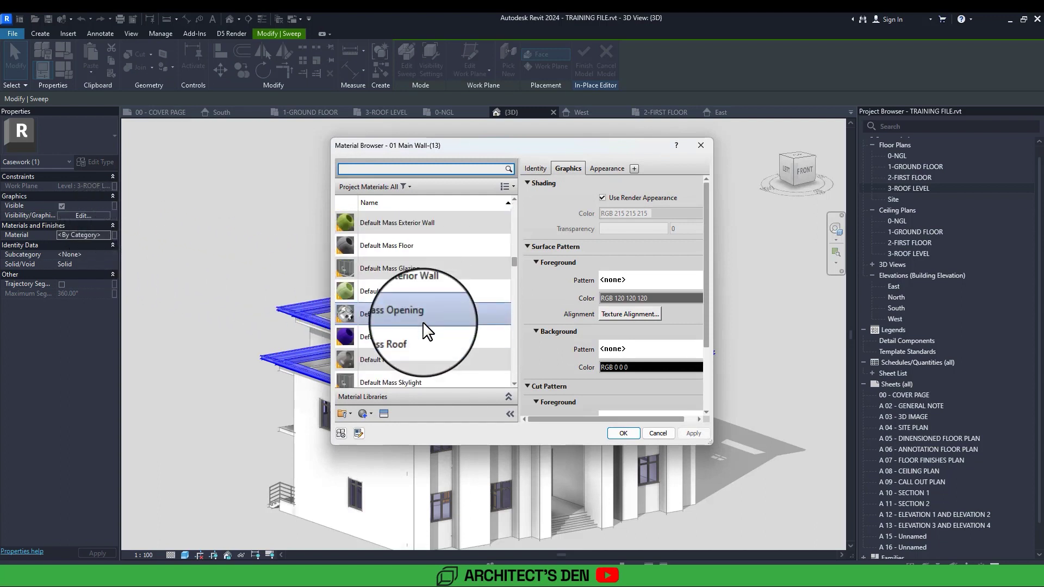
pyautogui.scroll(-12, 422, 322)
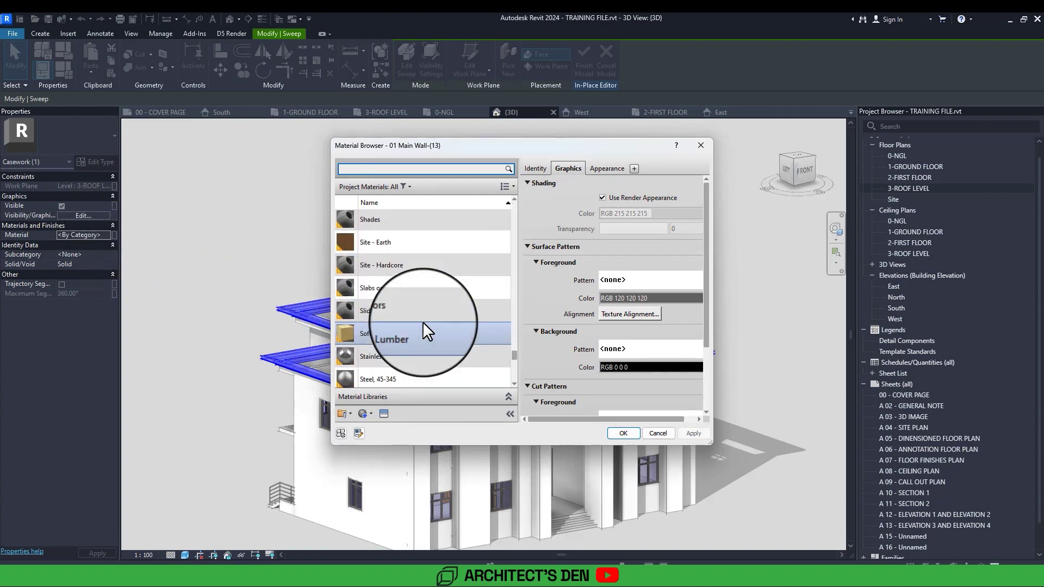
pyautogui.scroll(10, 422, 321)
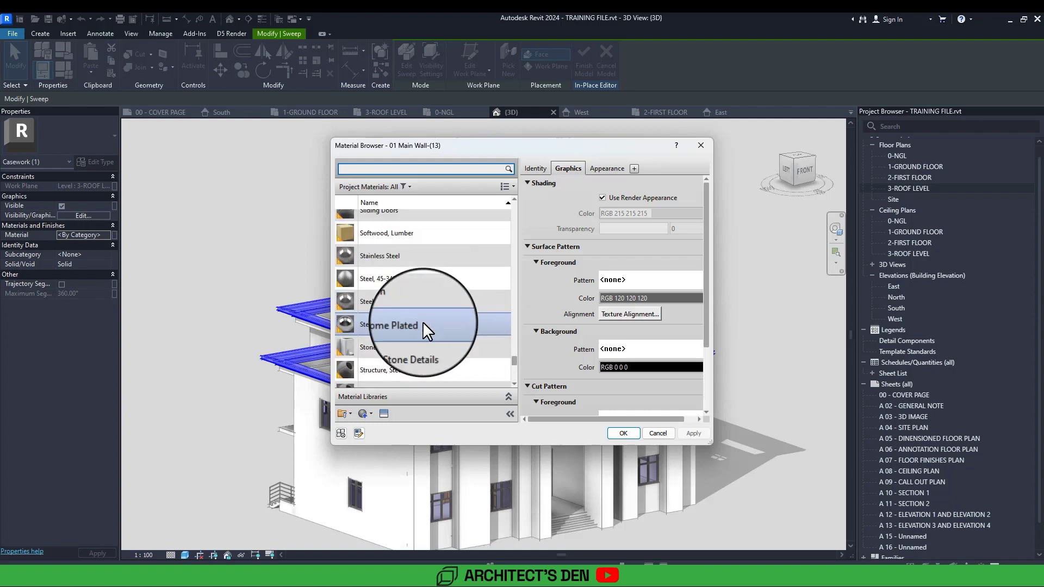
pyautogui.scroll(2, 423, 321)
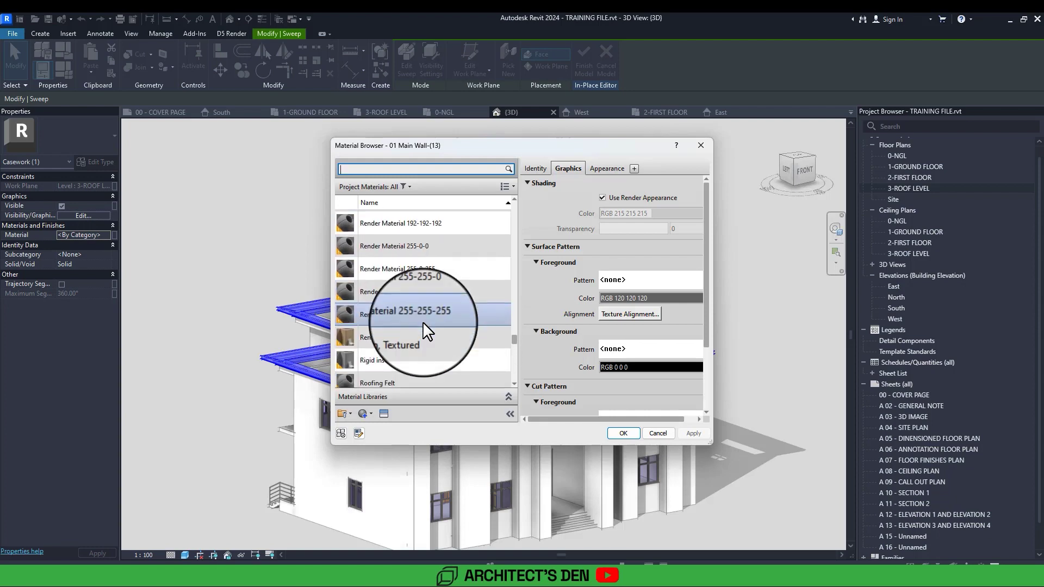
pyautogui.click(422, 321)
pyautogui.click(622, 434)
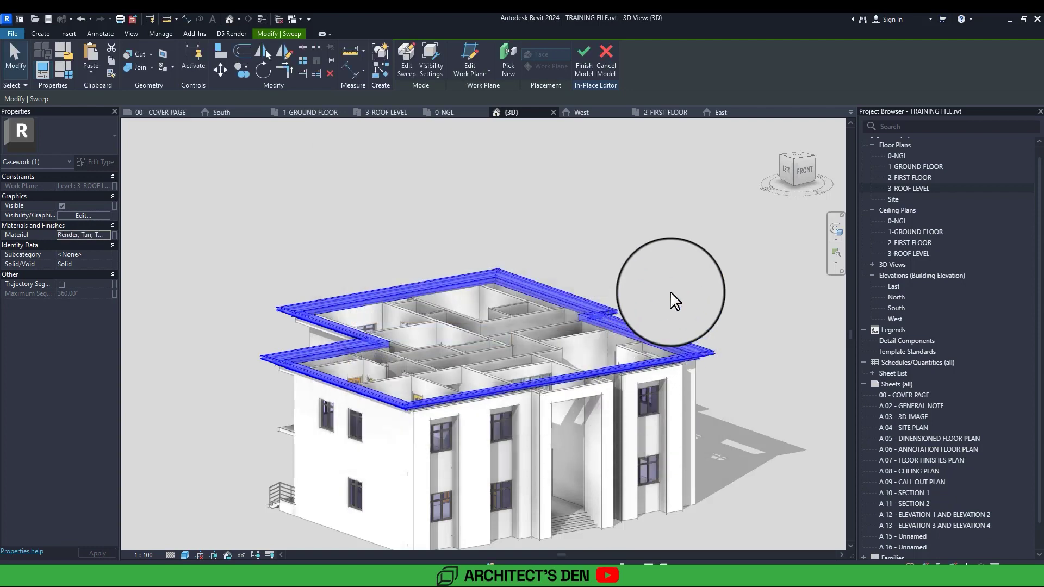
# - Check the rendered fascia from below, finish the in-place model and save the project
pyautogui.click(674, 280)
pyautogui.keyDown('shift'); pyautogui.moveTo(674, 280); pyautogui.dragTo(711, 280, button='middle'); pyautogui.keyUp('shift')
pyautogui.scroll(4, 701, 259)
pyautogui.scroll(2, 700, 259)
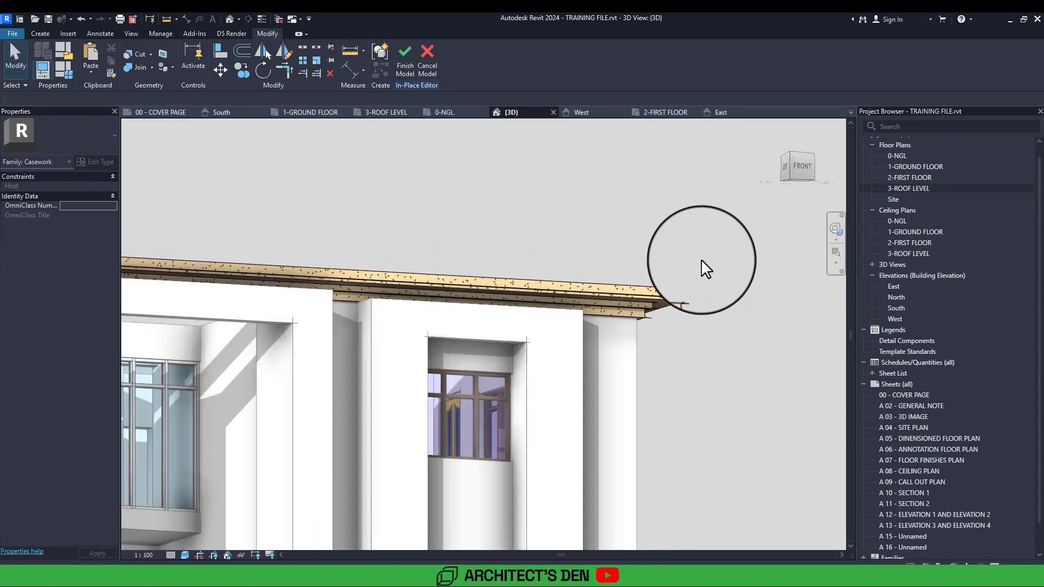
pyautogui.scroll(-3, 716, 302)
pyautogui.scroll(-3, 716, 302)
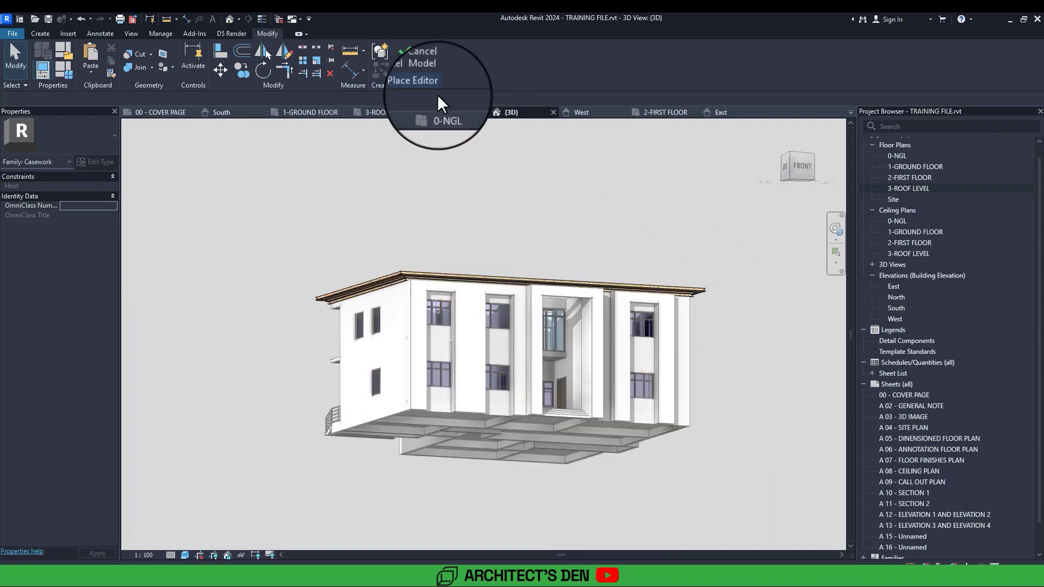
pyautogui.click(403, 69)
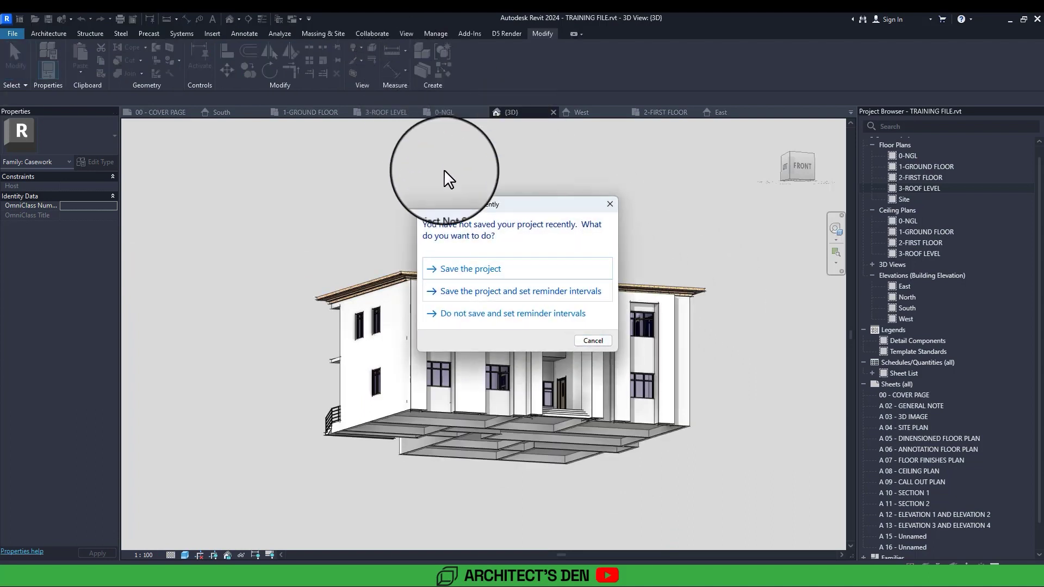
pyautogui.click(486, 272)
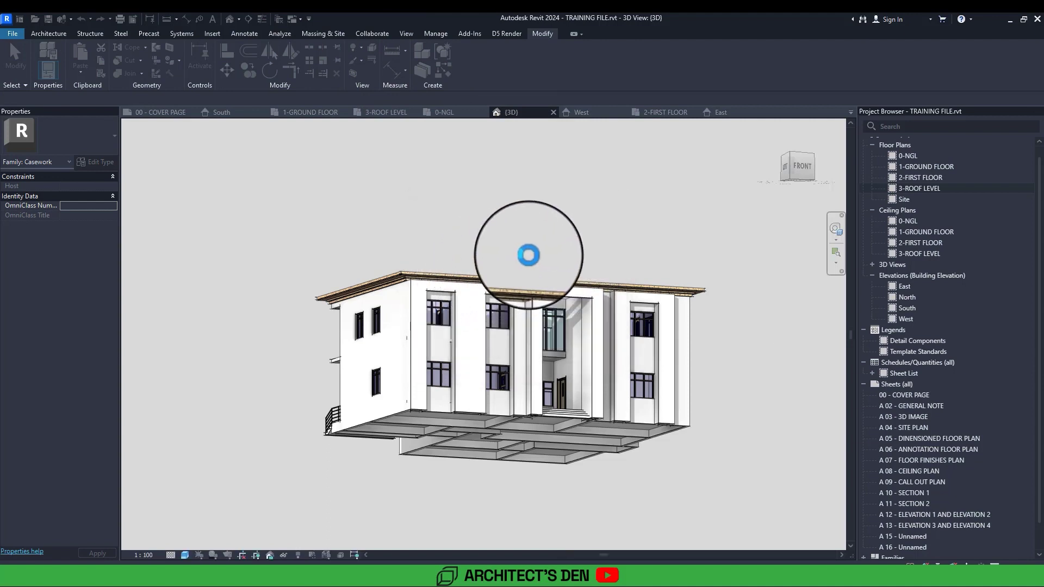
# - Examine the front of the building in the 3D view, looking at how the fascia meets the projecting walls
pyautogui.click(803, 168)
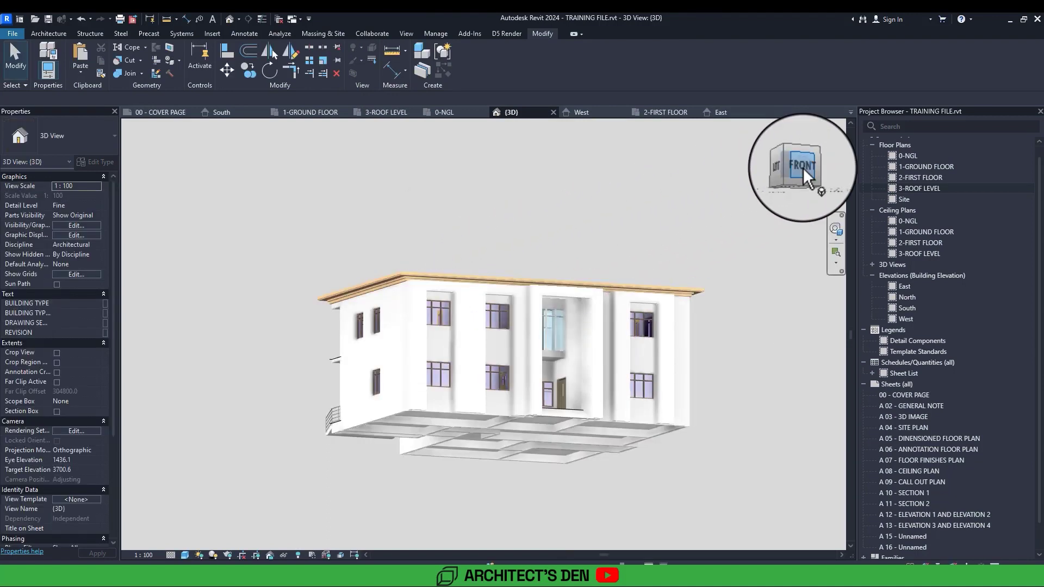
pyautogui.scroll(5, 405, 351)
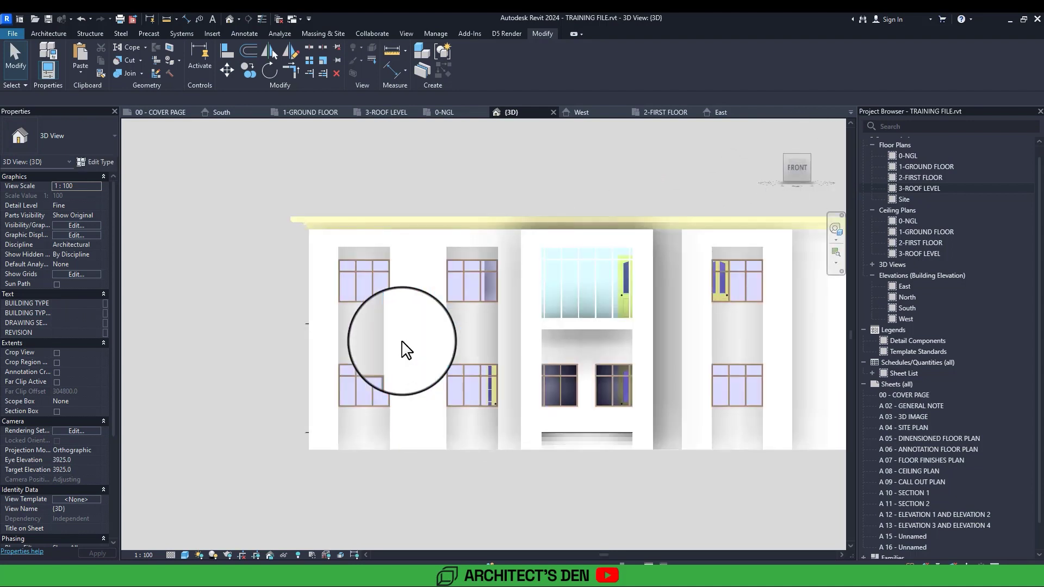
pyautogui.scroll(-2, 405, 350)
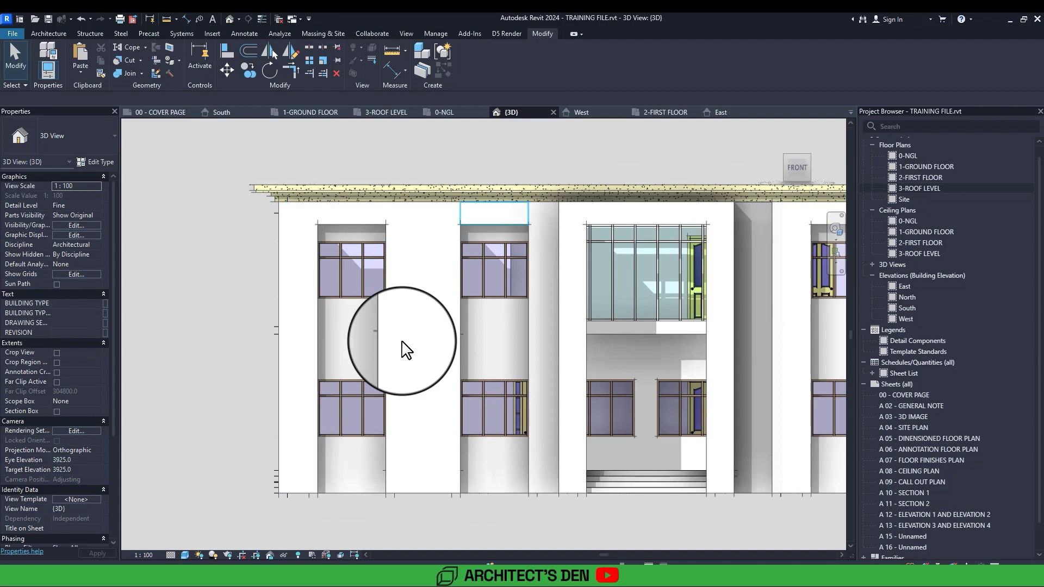
pyautogui.scroll(-2, 406, 350)
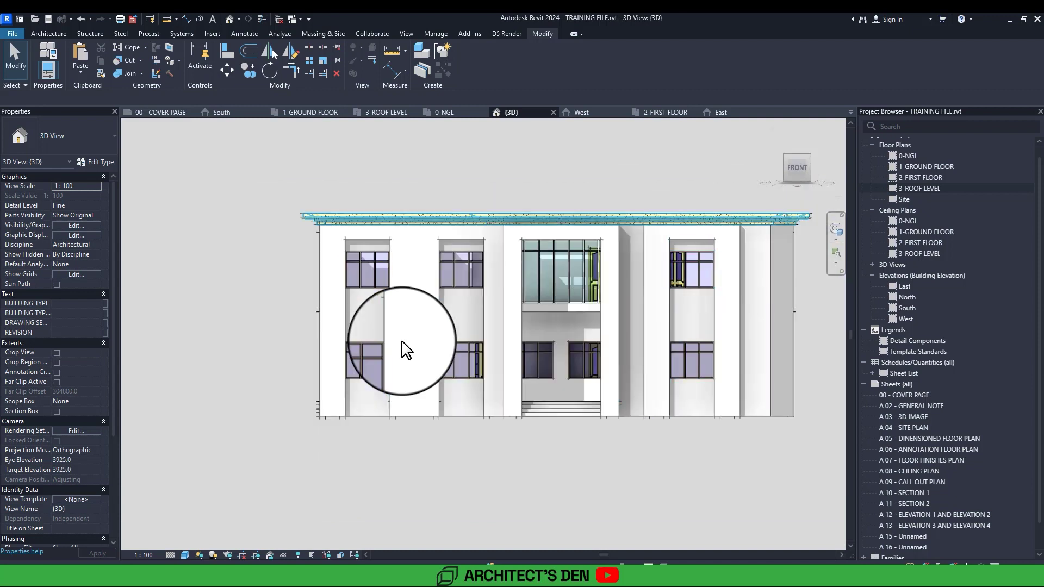
pyautogui.moveTo(402, 341); pyautogui.dragTo(350, 350, button='middle')
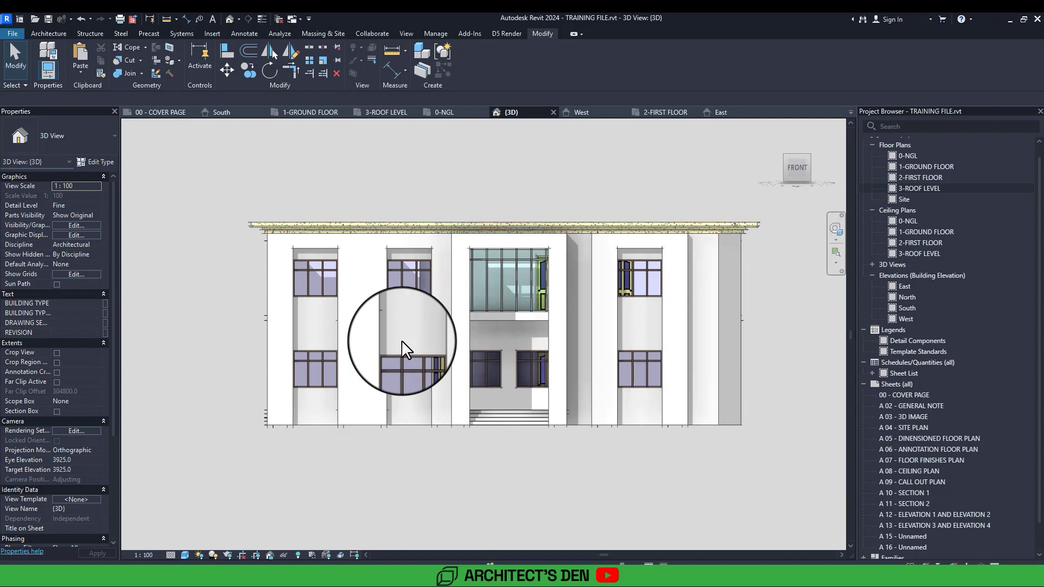
pyautogui.scroll(-2, 401, 340)
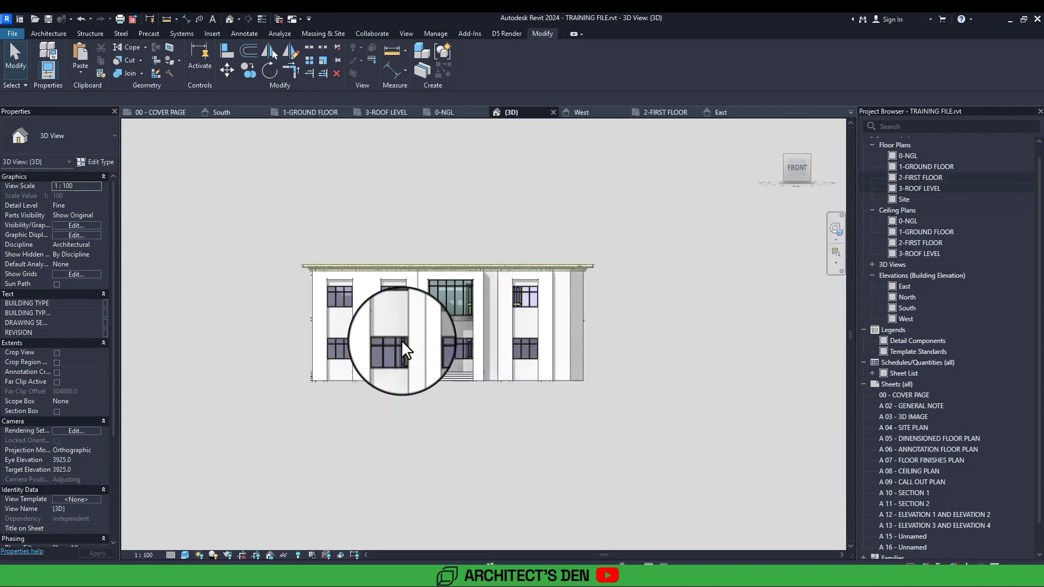
# - In the 1-GROUND FLOOR plan, select the eight walls forming the front projections left of the entrance steps, excluding the deep entrance piers
pyautogui.doubleClick(923, 166)
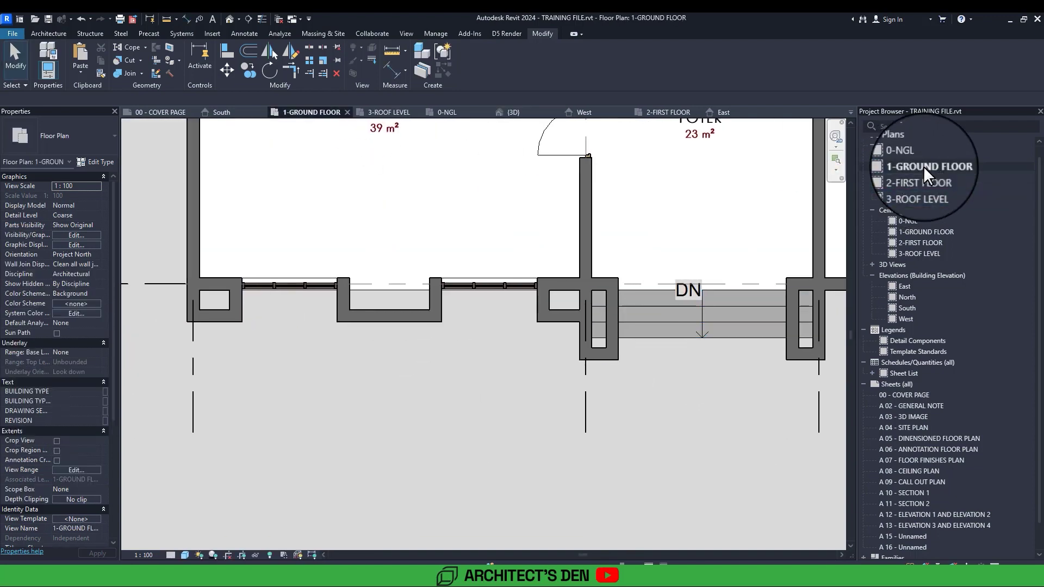
pyautogui.click(222, 314)
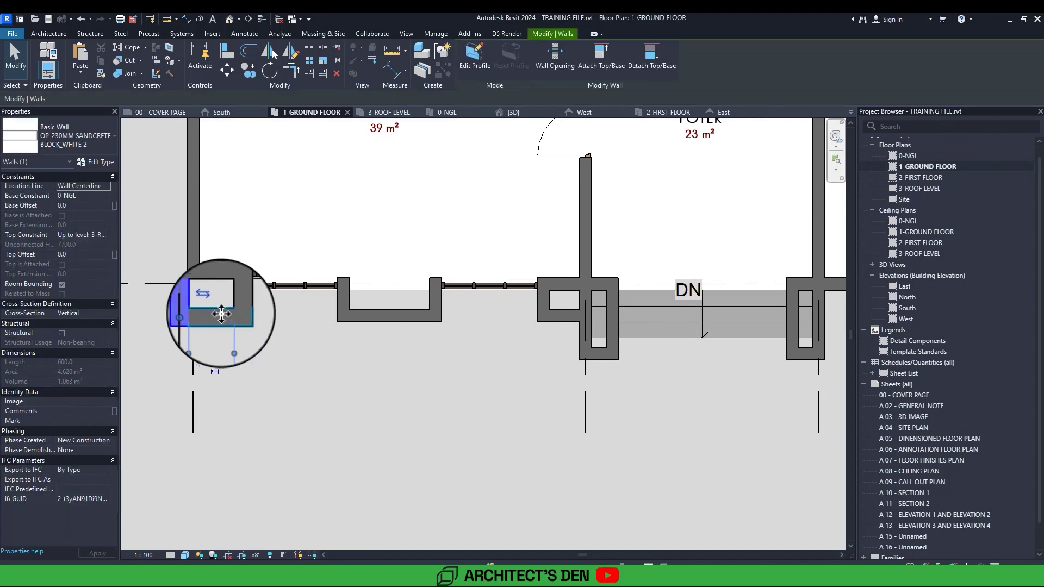
pyautogui.keyDown('ctrl'); pyautogui.click(221, 314); pyautogui.keyUp('ctrl')
pyautogui.keyDown('ctrl'); pyautogui.click(237, 300); pyautogui.keyUp('ctrl')
pyautogui.keyDown('ctrl'); pyautogui.click(348, 301); pyautogui.keyUp('ctrl')
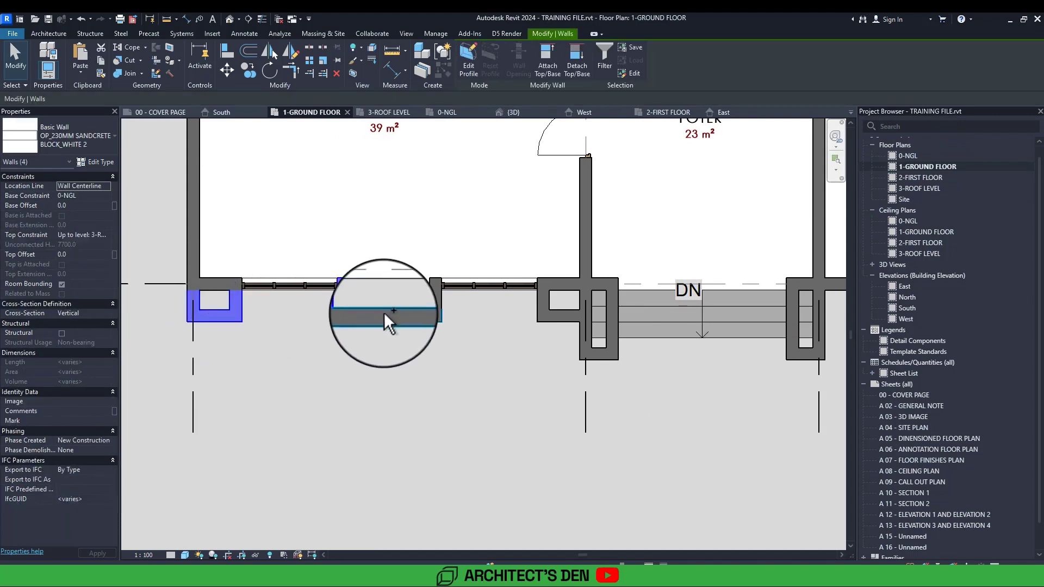
pyautogui.keyDown('ctrl'); pyautogui.click(384, 312); pyautogui.keyUp('ctrl')
pyautogui.keyDown('ctrl'); pyautogui.click(435, 299); pyautogui.keyUp('ctrl')
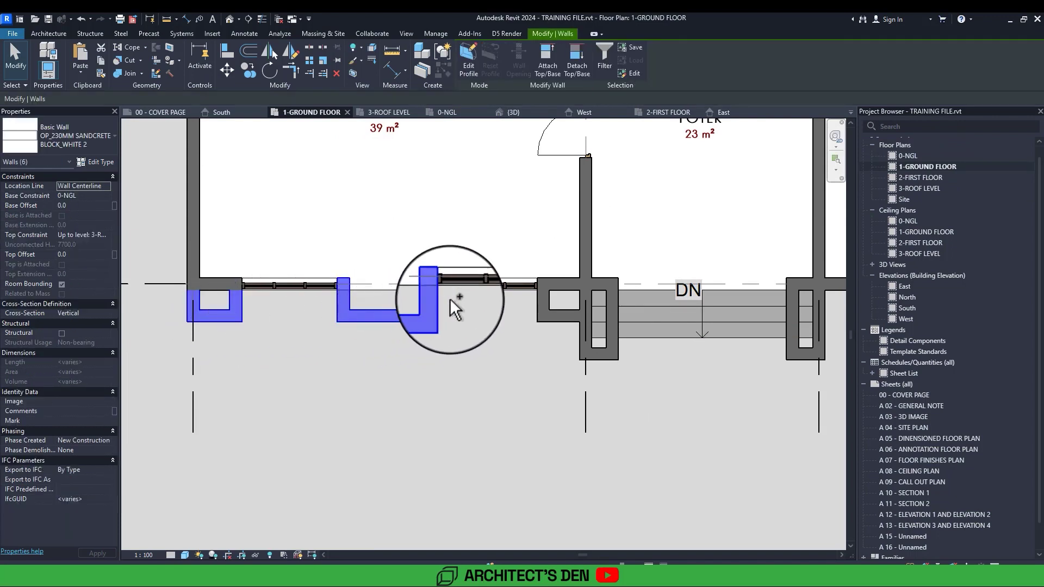
pyautogui.keyDown('ctrl'); pyautogui.click(544, 303); pyautogui.keyUp('ctrl')
pyautogui.keyDown('ctrl'); pyautogui.click(563, 315); pyautogui.keyUp('ctrl')
# - Add the six walls of the two front projections outside the main lounge to the selection and set the Top Offset to -600
pyautogui.keyDown('shift'); pyautogui.hscroll(3, 599, 306); pyautogui.keyUp('shift')
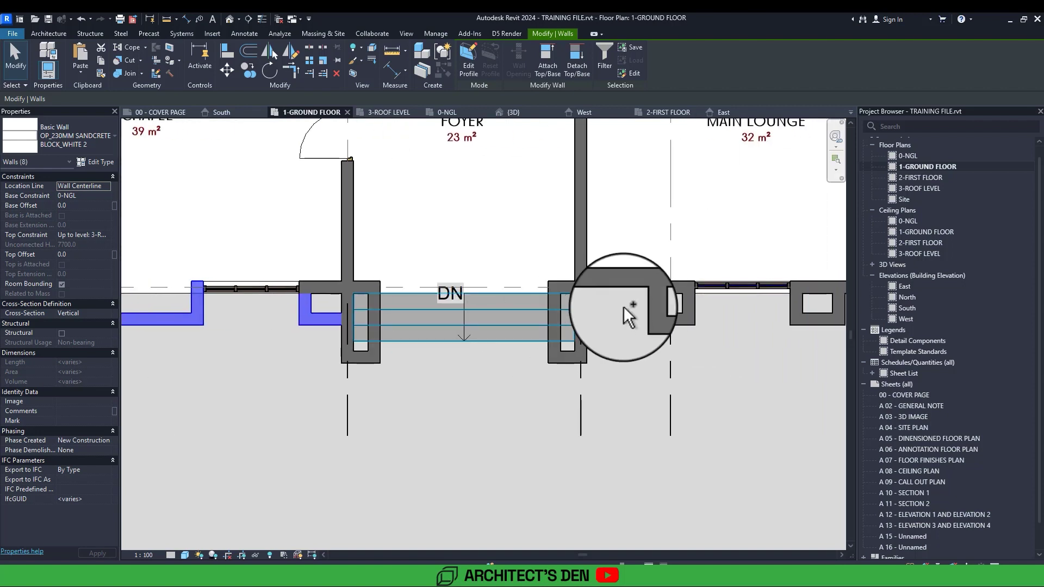
pyautogui.keyDown('ctrl'); pyautogui.click(650, 304); pyautogui.keyUp('ctrl')
pyautogui.keyDown('ctrl'); pyautogui.click(664, 317); pyautogui.keyUp('ctrl')
pyautogui.keyDown('ctrl'); pyautogui.click(686, 306); pyautogui.keyUp('ctrl')
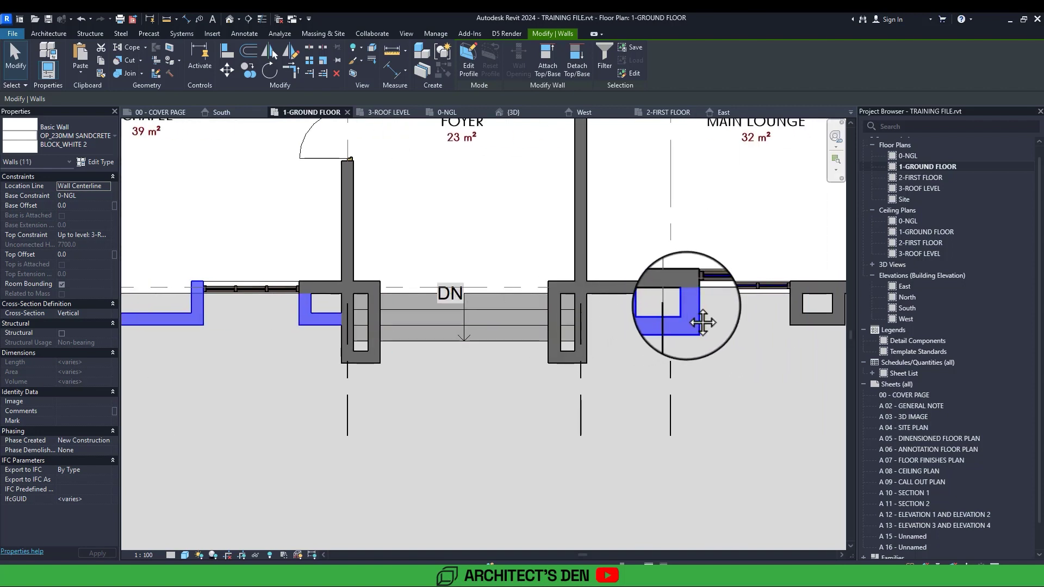
pyautogui.keyDown('shift'); pyautogui.hscroll(2, 703, 323); pyautogui.keyUp('shift')
pyautogui.keyDown('ctrl'); pyautogui.click(658, 309); pyautogui.keyUp('ctrl')
pyautogui.keyDown('ctrl'); pyautogui.click(674, 319); pyautogui.keyUp('ctrl')
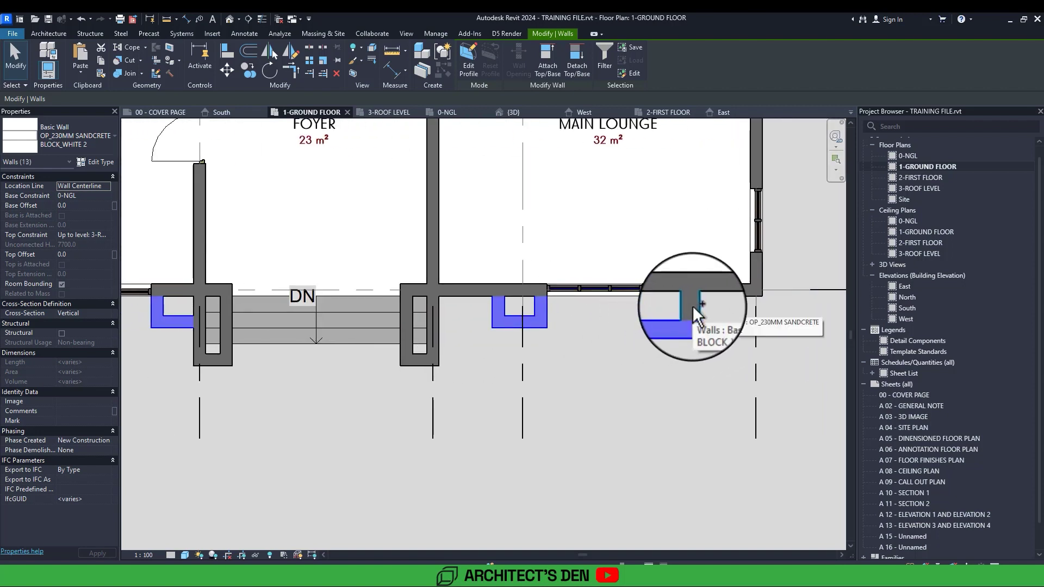
pyautogui.keyDown('ctrl'); pyautogui.click(693, 305); pyautogui.keyUp('ctrl')
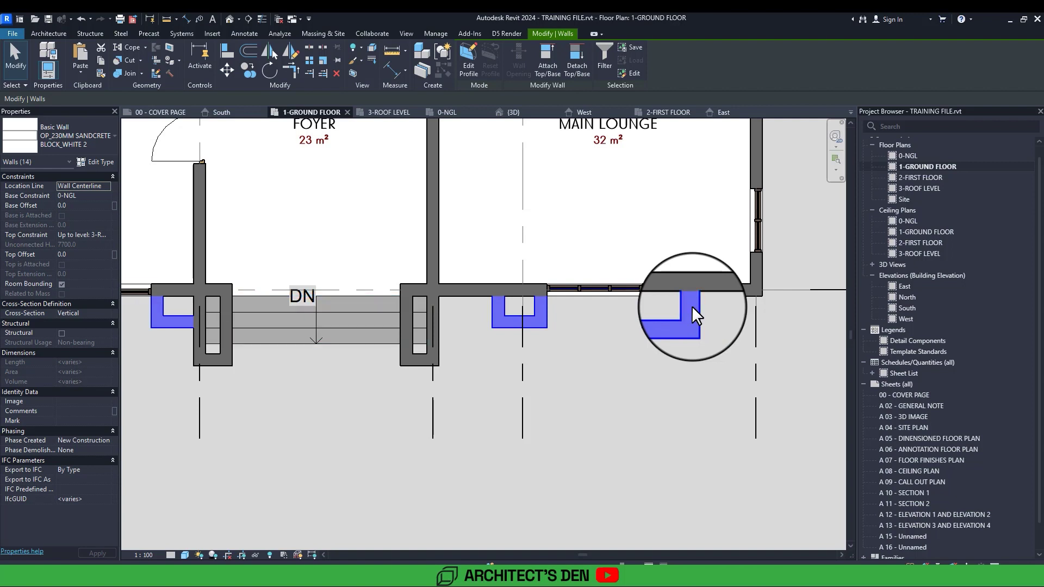
pyautogui.click(78, 255)
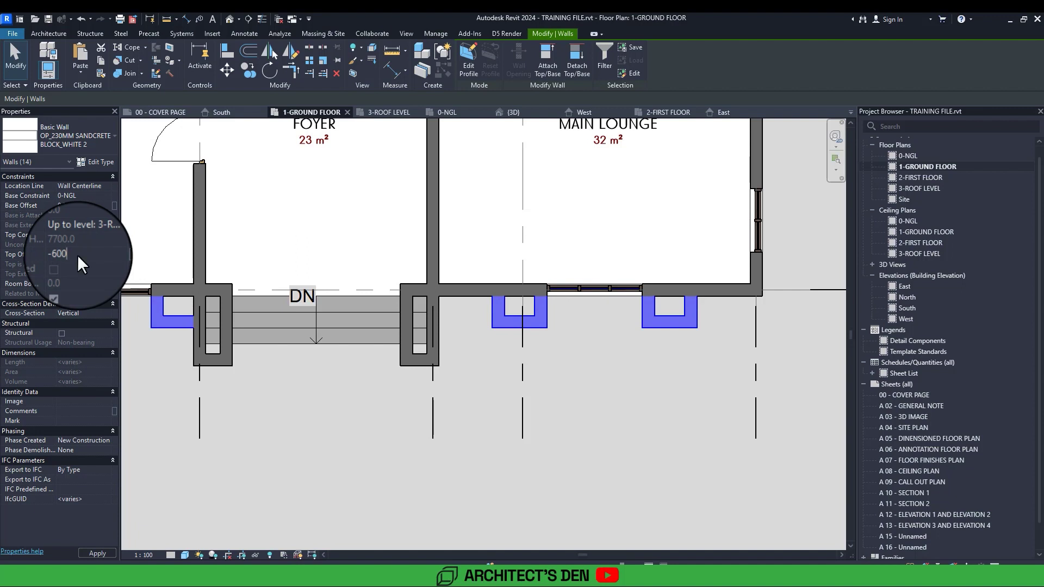
pyautogui.press('Return')
# - In the South elevation, select the three short walls that bridge the front projections above the windows, directly beneath the fascia
pyautogui.doubleClick(901, 306)
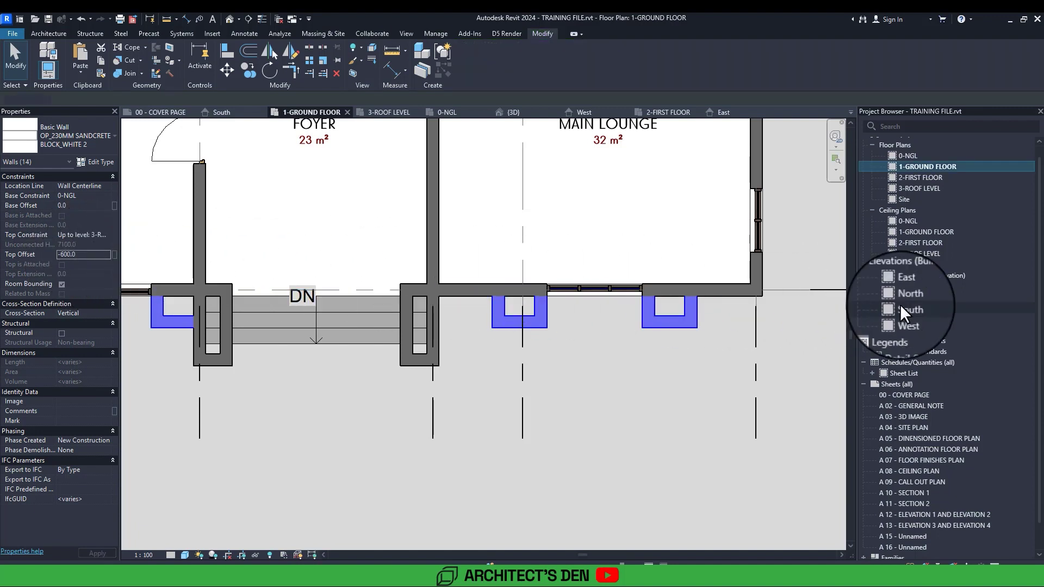
pyautogui.scroll(-3, 491, 363)
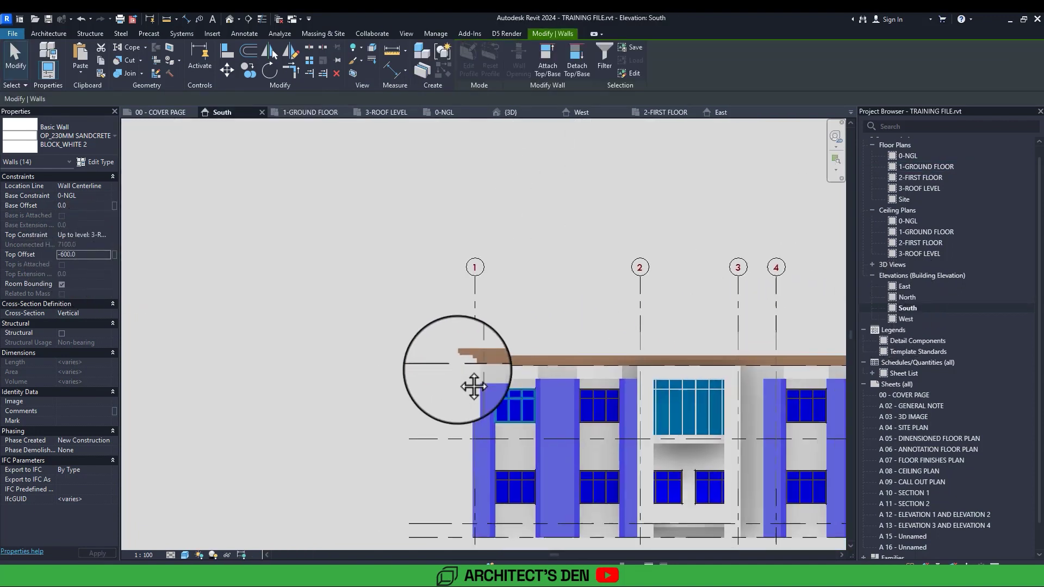
pyautogui.scroll(5, 458, 373)
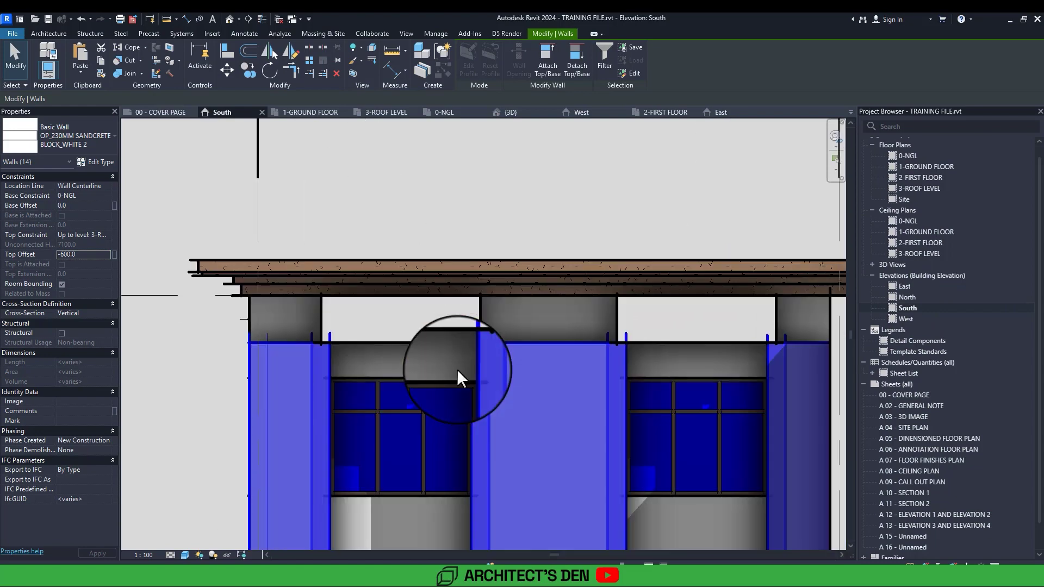
pyautogui.scroll(-2, 457, 369)
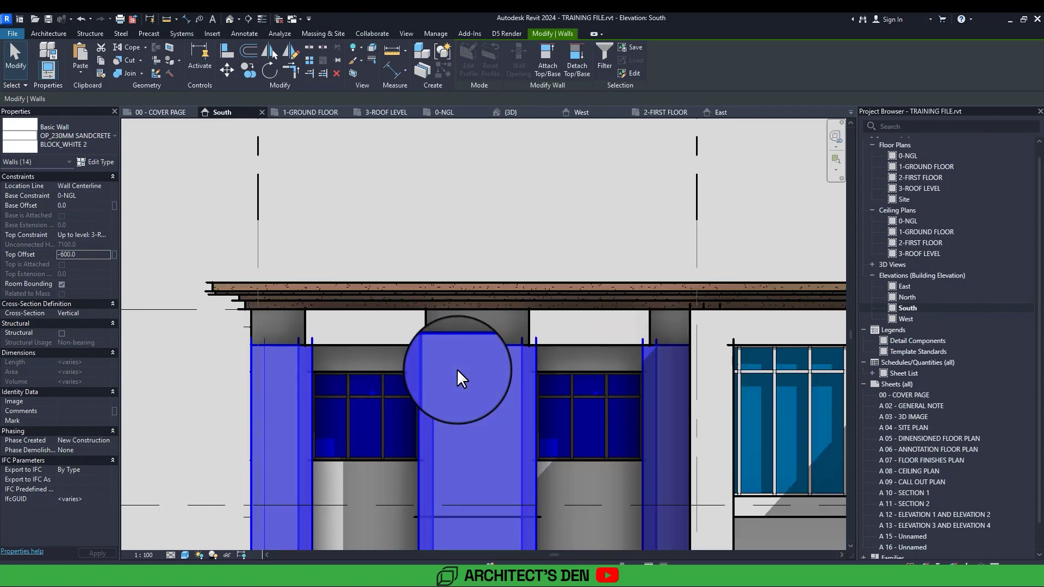
pyautogui.scroll(-3, 457, 368)
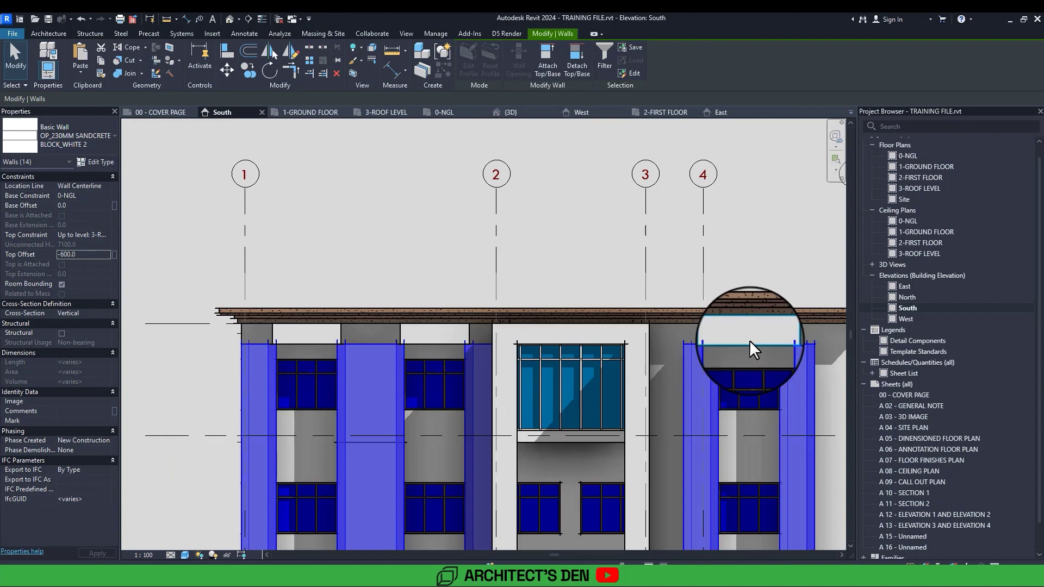
pyautogui.click(749, 340)
pyautogui.keyDown('ctrl'); pyautogui.click(458, 341); pyautogui.keyUp('ctrl')
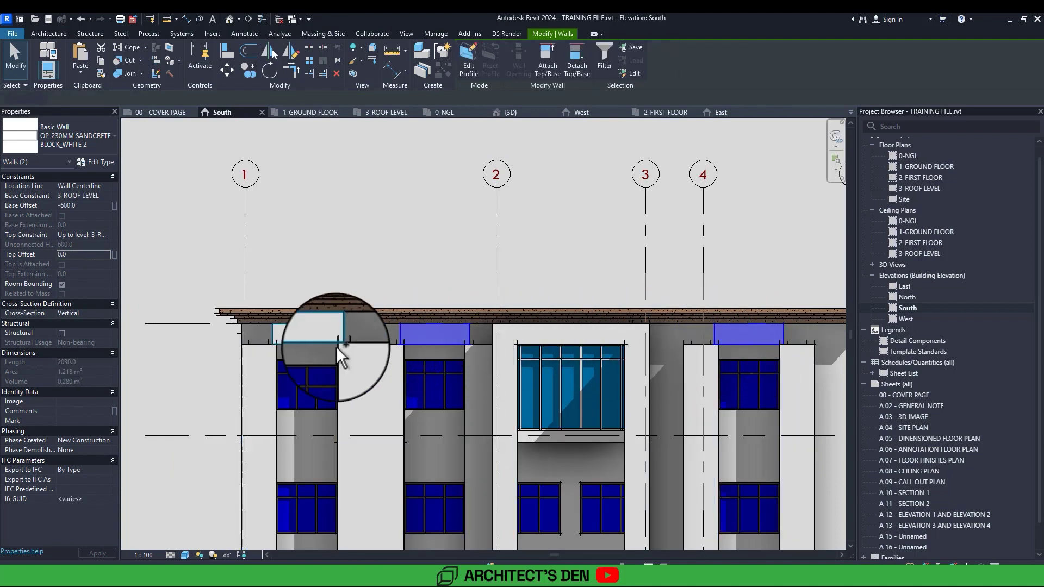
pyautogui.keyDown('ctrl'); pyautogui.click(312, 334); pyautogui.keyUp('ctrl')
pyautogui.moveTo(273, 341); pyautogui.dragTo(311, 347, button='middle')
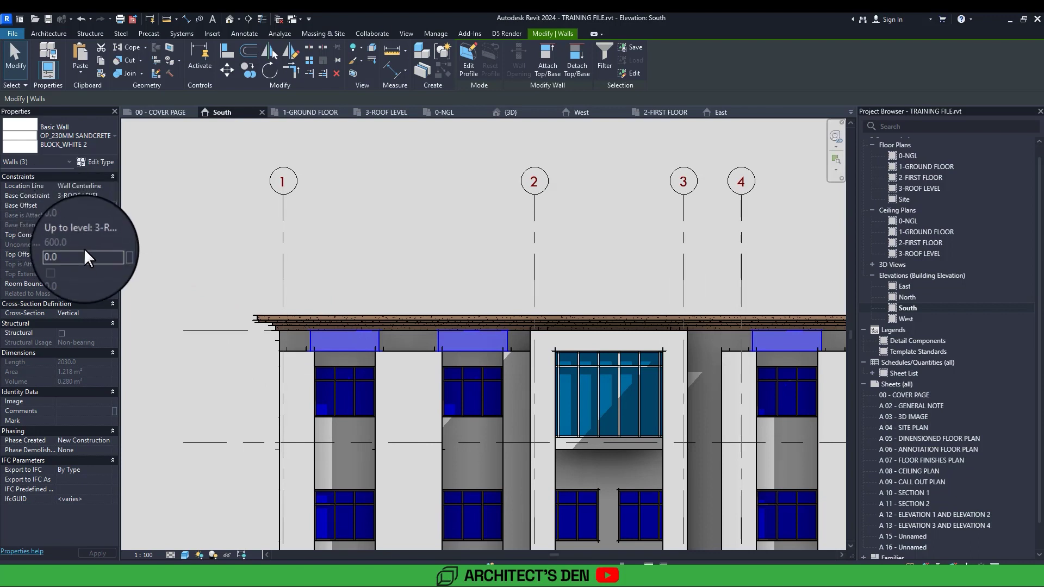
# - Try to set the Top Offset of the three selected bridging walls to -600
pyautogui.click(87, 254)
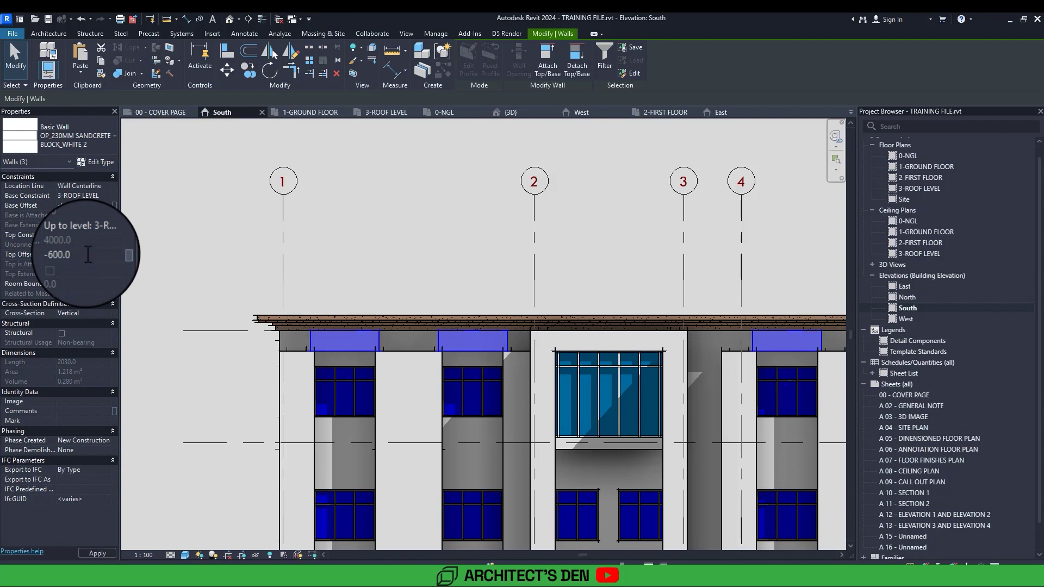
pyautogui.write('-600.0')
pyautogui.press('Return')
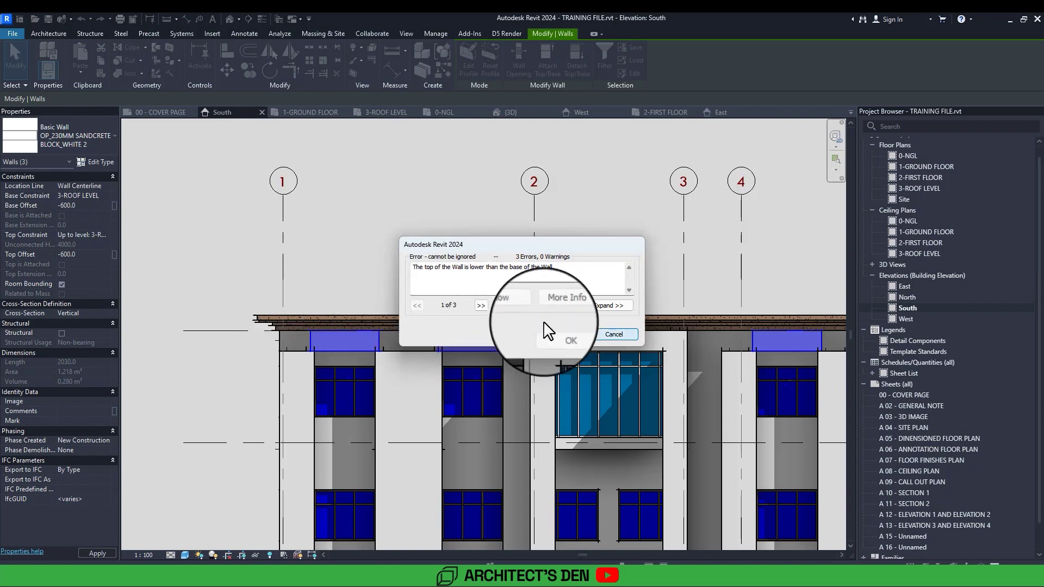
pyautogui.click(611, 334)
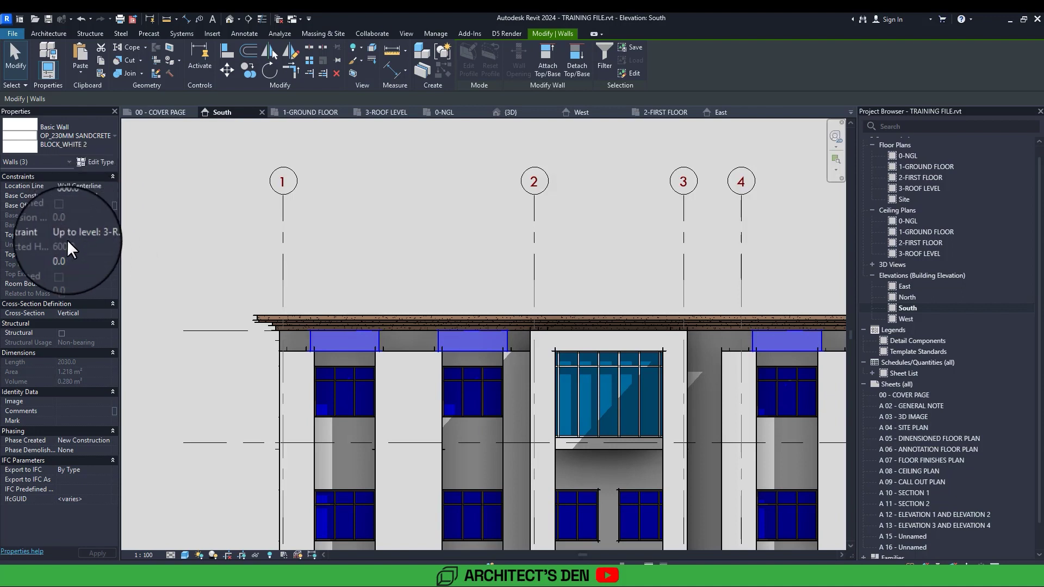
# - Move the three bridging walls straight down 600 mm with Constrain off and Disjoin on, then deselect them
pyautogui.scroll(3, 67, 239)
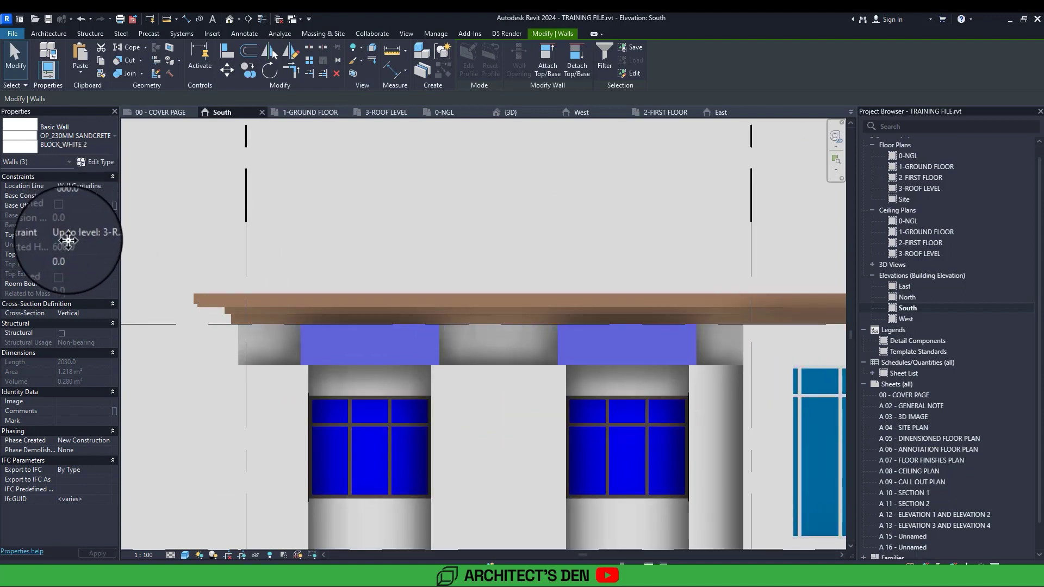
pyautogui.click(227, 69)
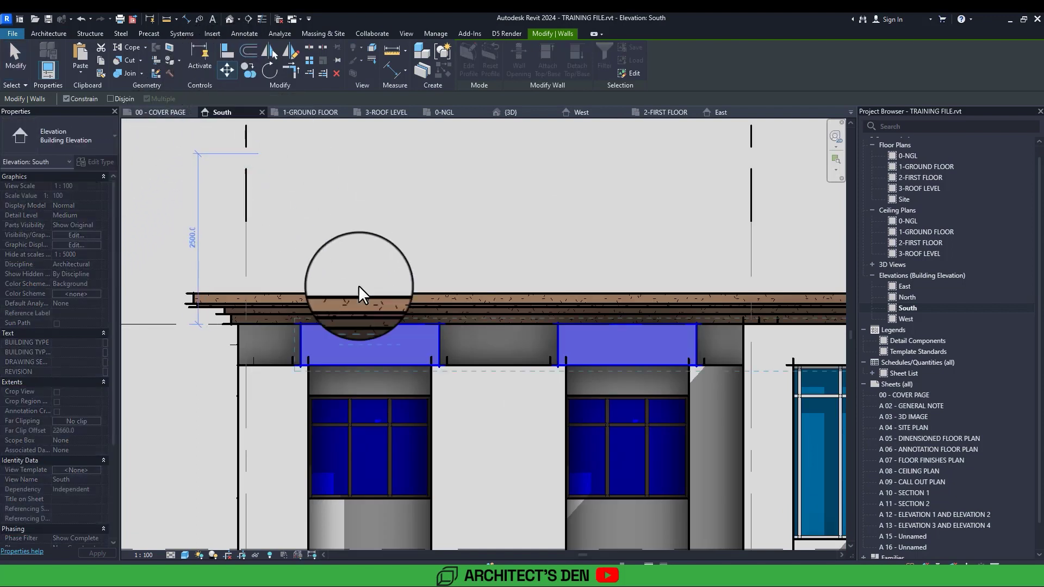
pyautogui.click(440, 326)
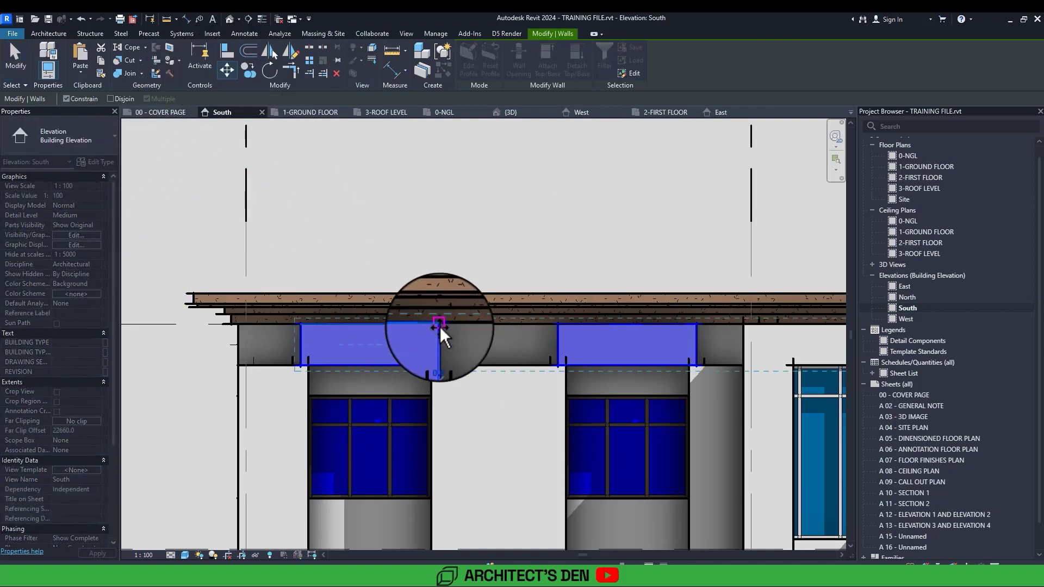
pyautogui.click(67, 96)
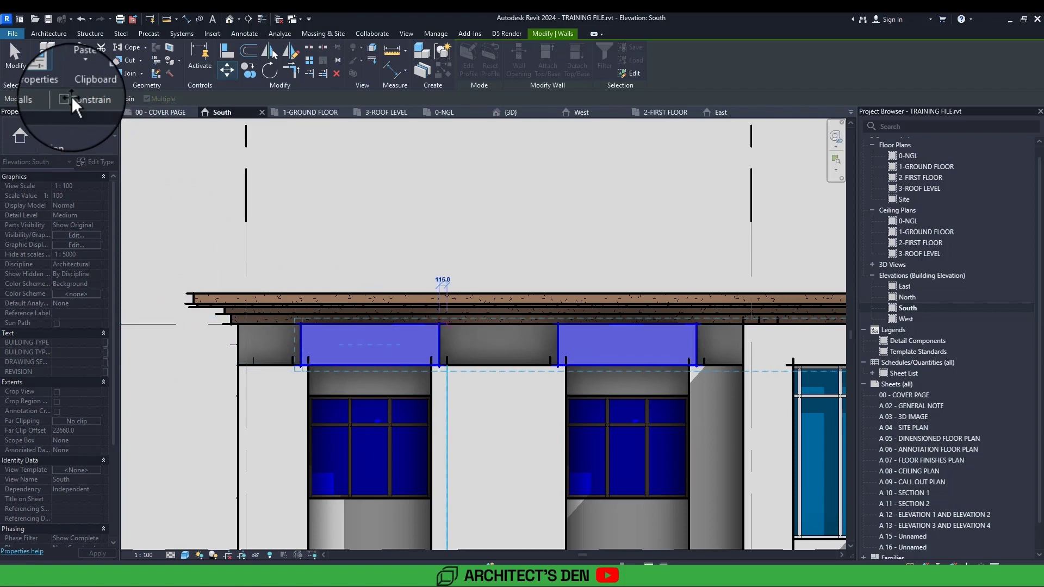
pyautogui.click(114, 98)
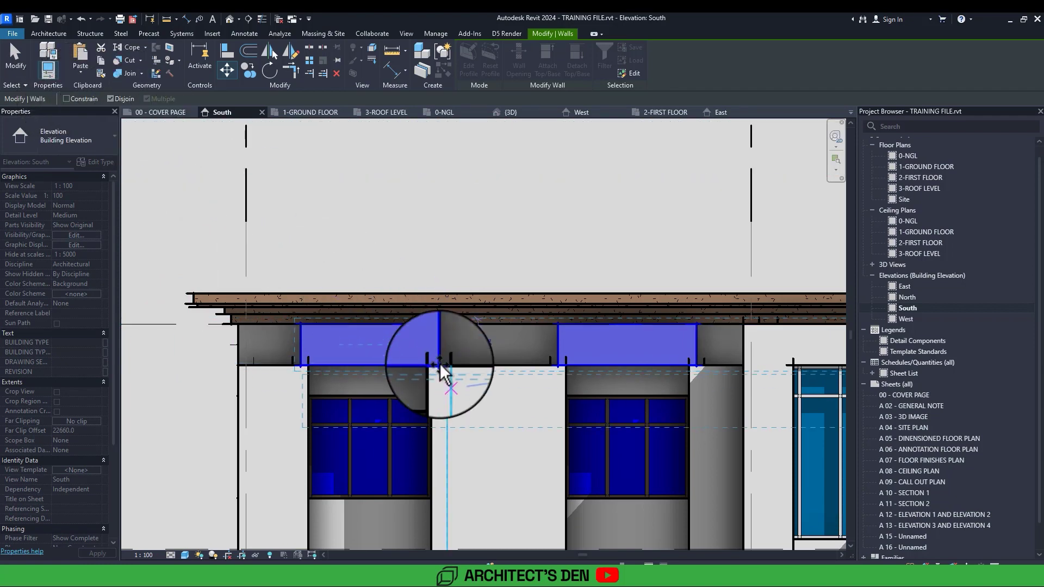
pyautogui.click(439, 363)
pyautogui.scroll(-3, 360, 331)
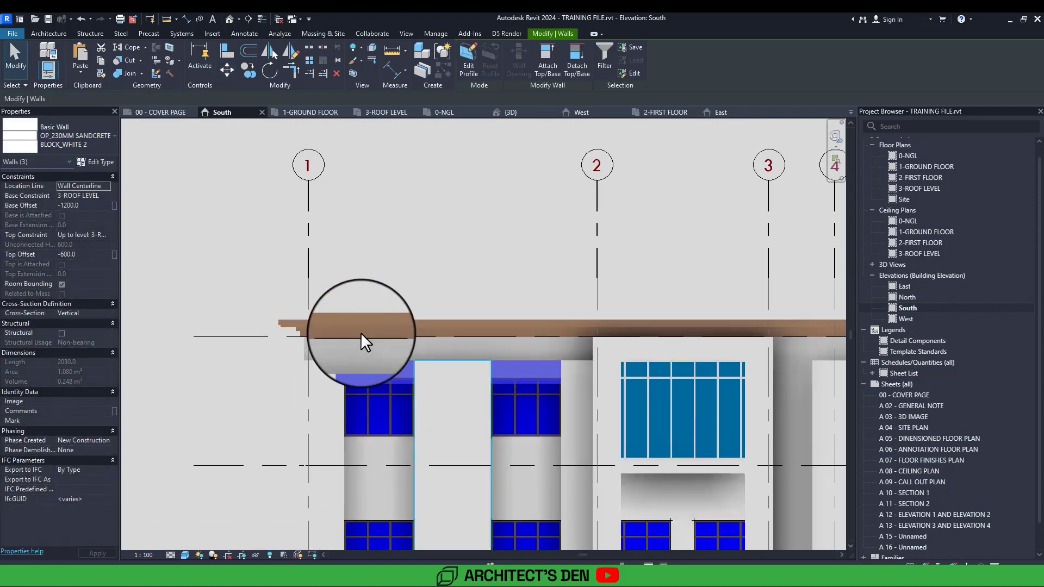
pyautogui.scroll(-2, 361, 332)
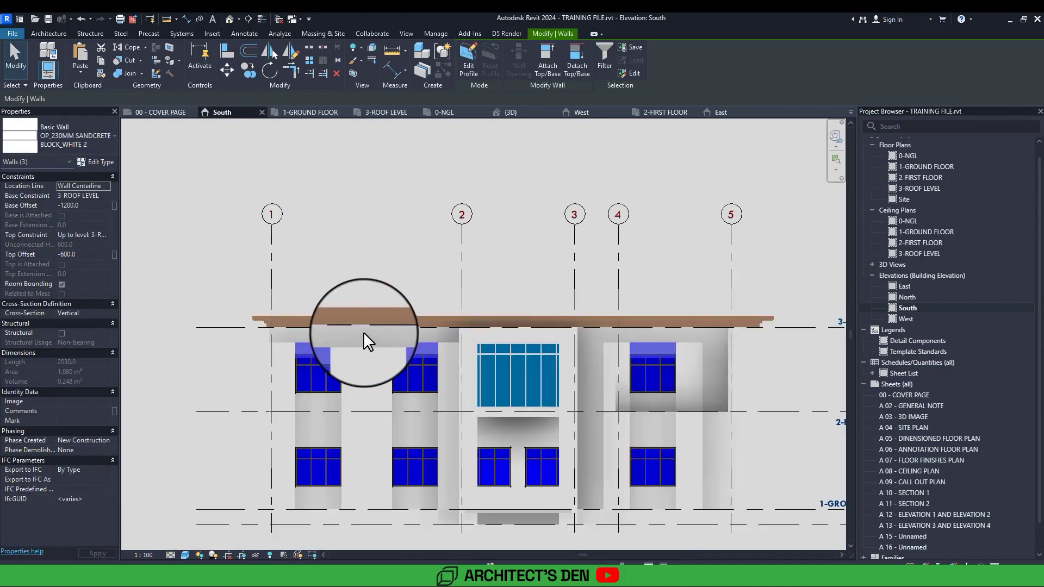
pyautogui.click(609, 268)
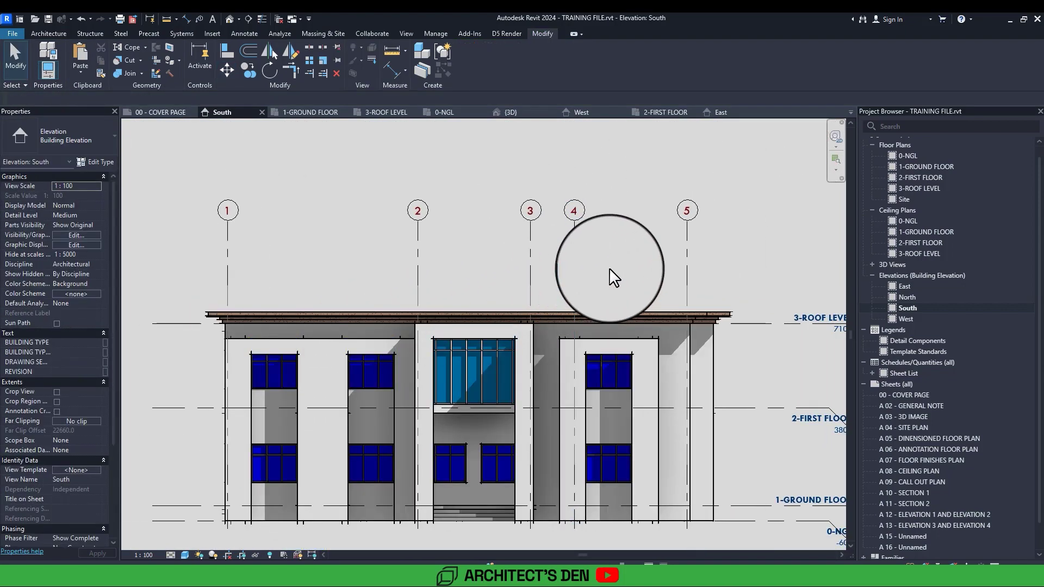
pyautogui.scroll(2, 609, 268)
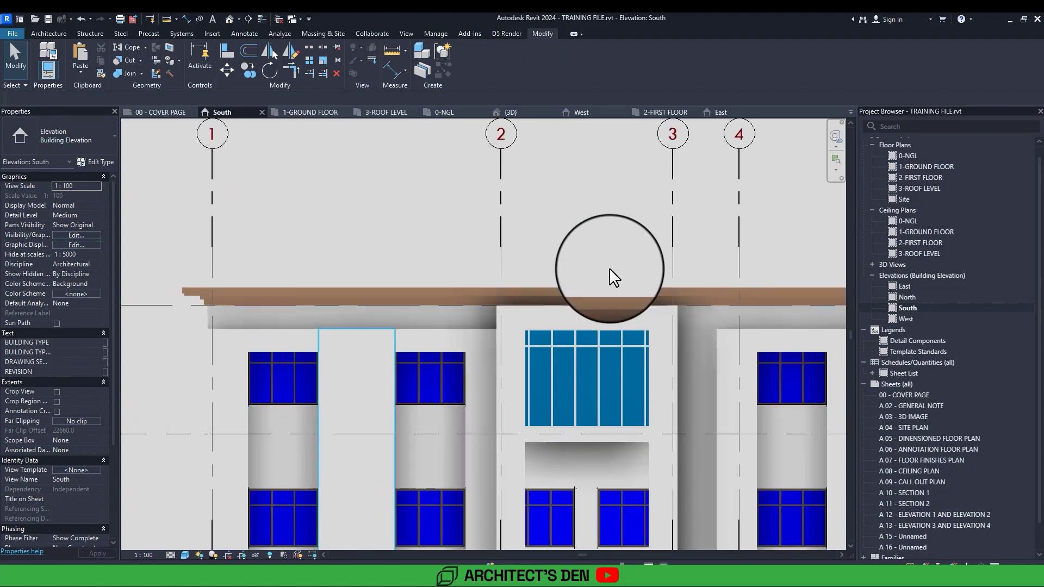
pyautogui.moveTo(430, 376); pyautogui.dragTo(399, 310, button='middle')
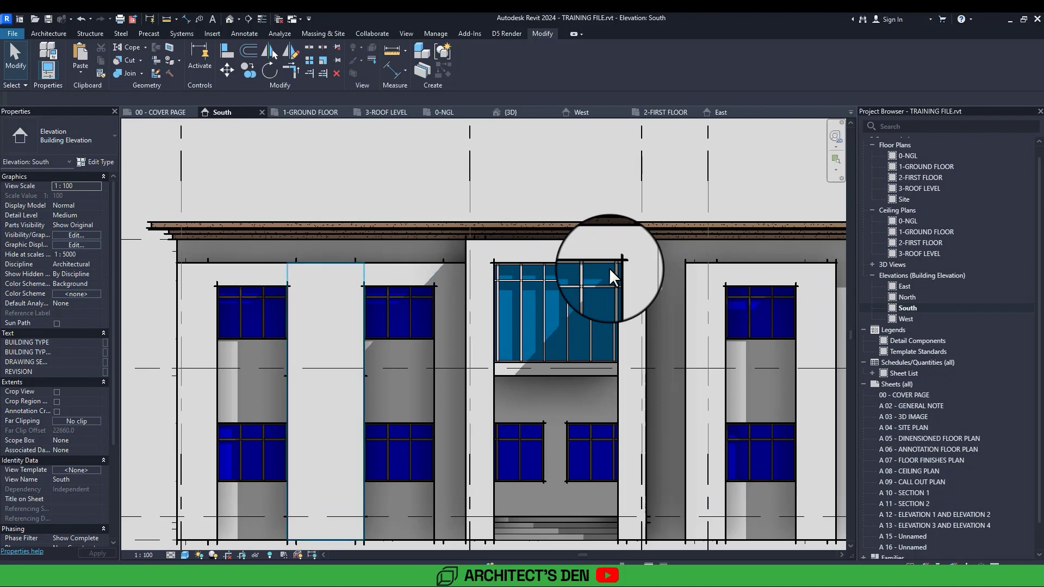
pyautogui.scroll(-3, 609, 267)
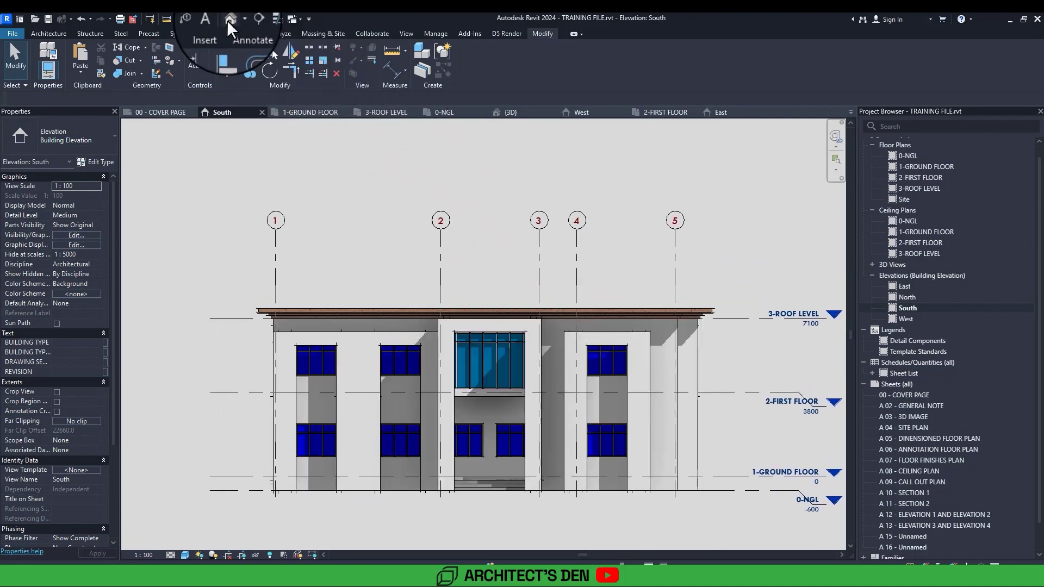
# - In the 3D view, select the three first-floor windows between the front projections and set their Head Height to 2100
pyautogui.click(227, 20)
pyautogui.keyDown('shift'); pyautogui.moveTo(427, 367); pyautogui.dragTo(450, 391, button='middle'); pyautogui.keyUp('shift')
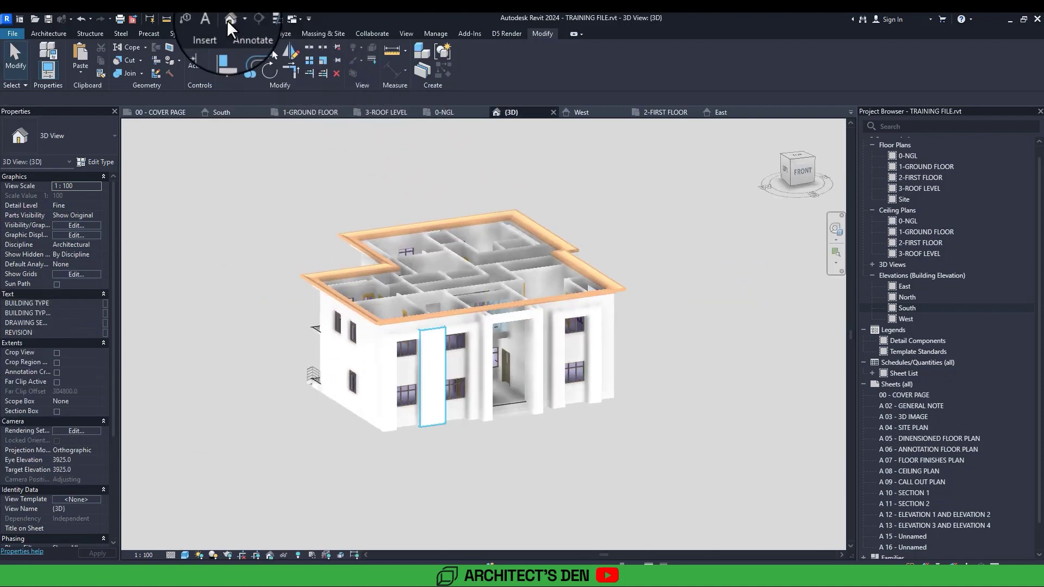
pyautogui.scroll(3, 413, 359)
pyautogui.click(385, 337)
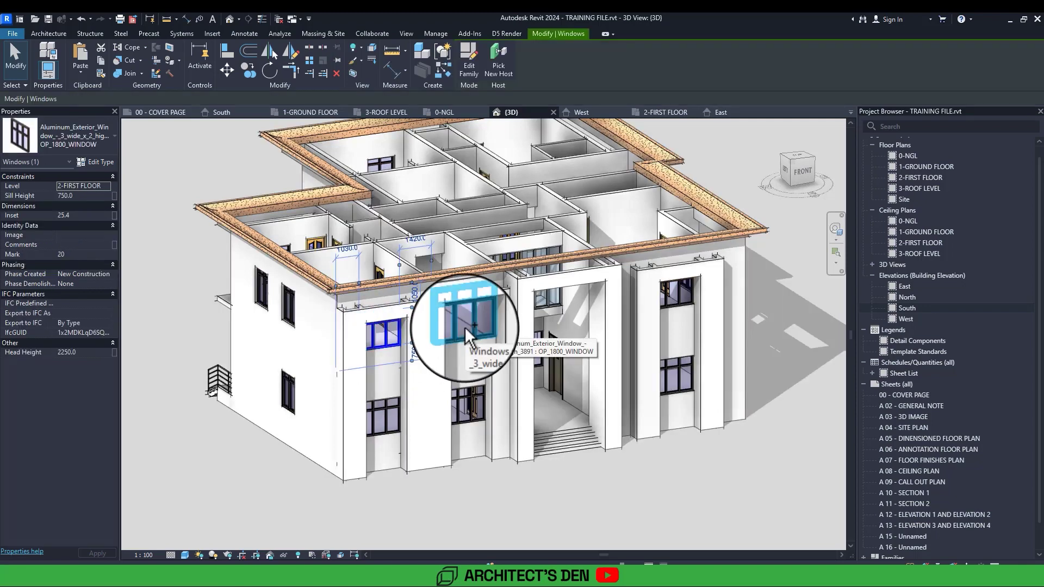
pyautogui.keyDown('ctrl'); pyautogui.click(465, 328); pyautogui.keyUp('ctrl')
pyautogui.keyDown('ctrl'); pyautogui.click(673, 298); pyautogui.keyUp('ctrl')
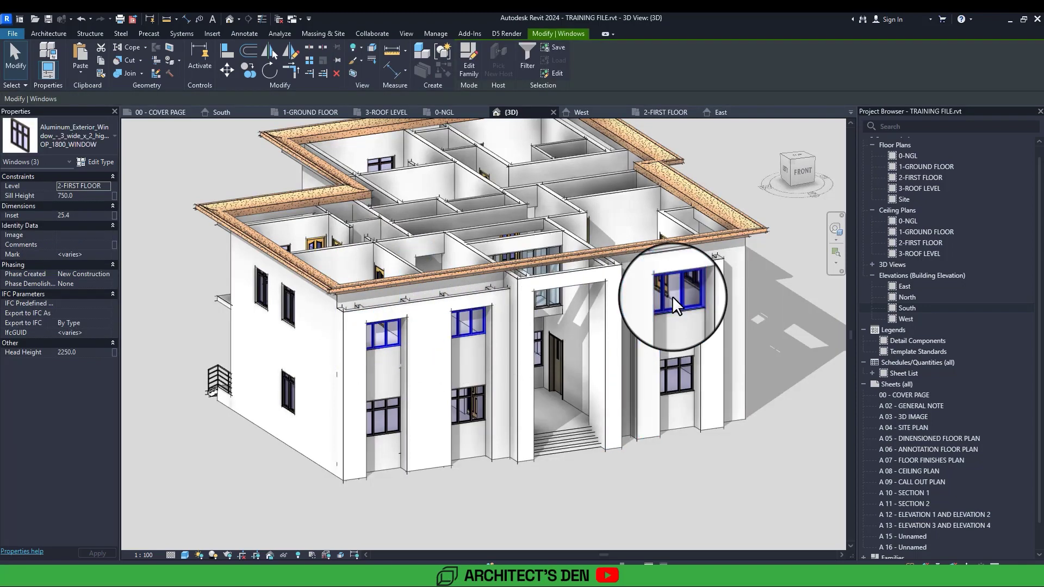
pyautogui.moveTo(673, 298)
pyautogui.keyDown('shift'); pyautogui.mouseDown(button='middle')
pyautogui.moveTo(689, 313)
pyautogui.moveTo(678, 305)
pyautogui.mouseUp(button='middle'); pyautogui.keyUp('shift')
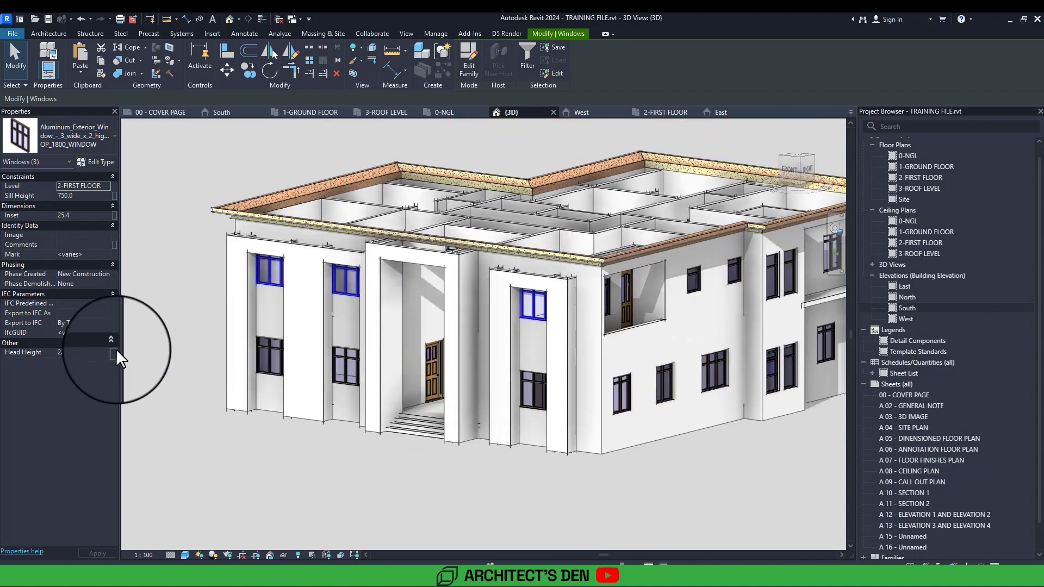
pyautogui.click(83, 351)
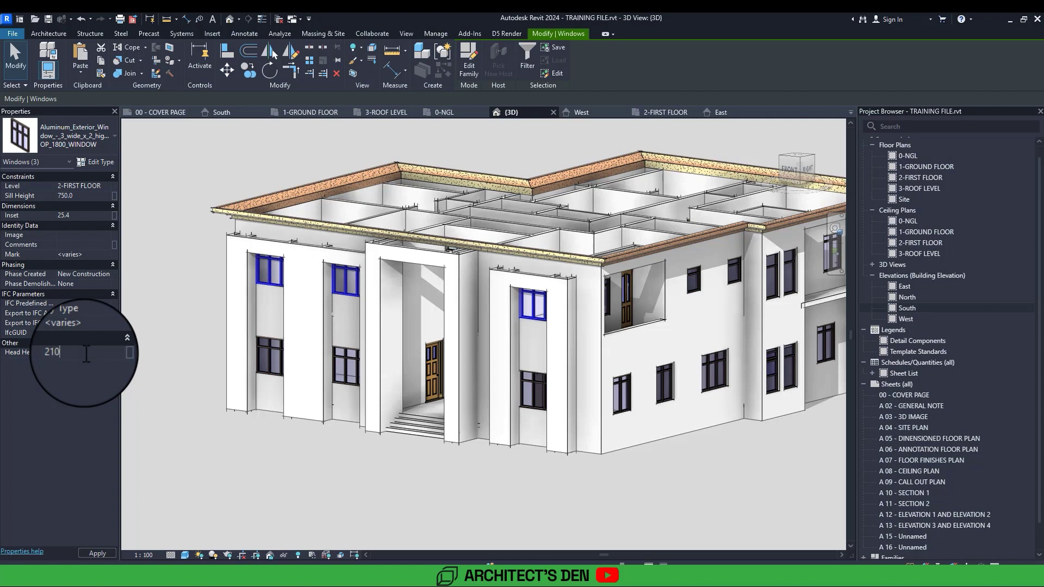
pyautogui.write('2100.0')
pyautogui.press('Return')
pyautogui.keyDown('shift'); pyautogui.moveTo(84, 351); pyautogui.dragTo(362, 473, button='middle'); pyautogui.keyUp('shift')
pyautogui.click(368, 477)
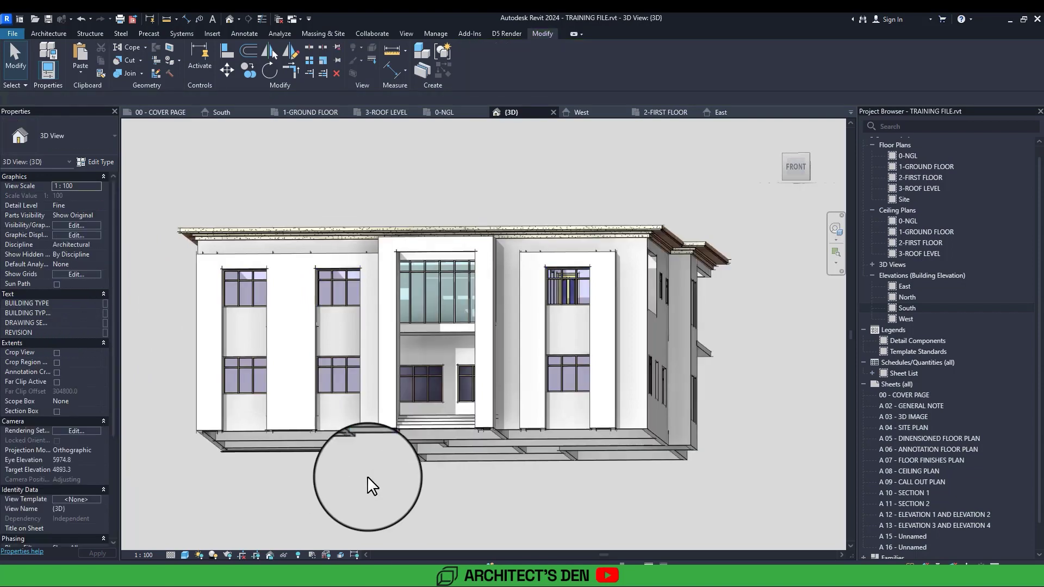
# - Examine the front facade in the South elevation and the 3D view, comparing the window heads, lowered projections, entrance frame and fascia
pyautogui.scroll(-3, 367, 475)
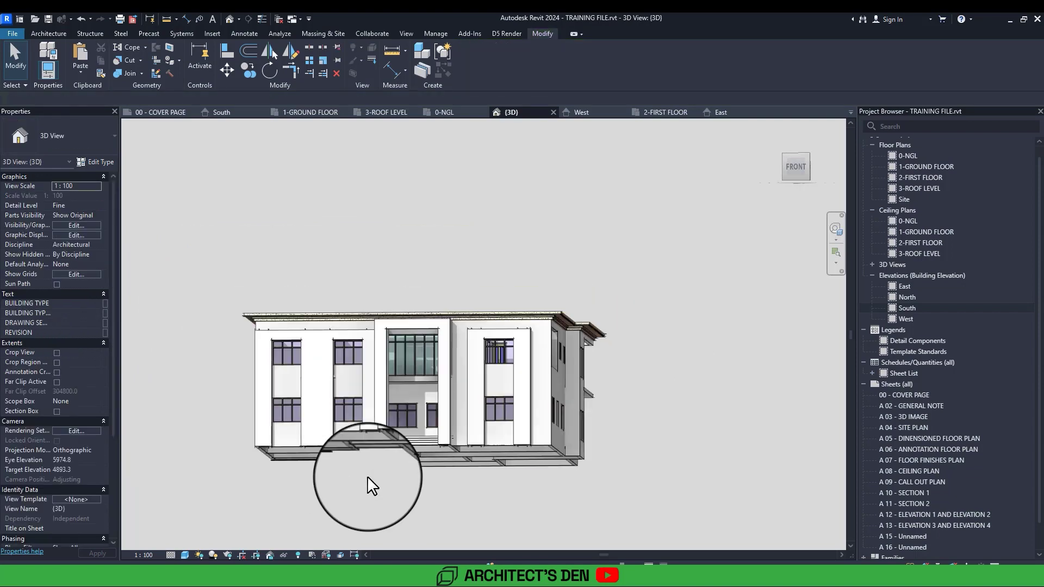
pyautogui.doubleClick(910, 308)
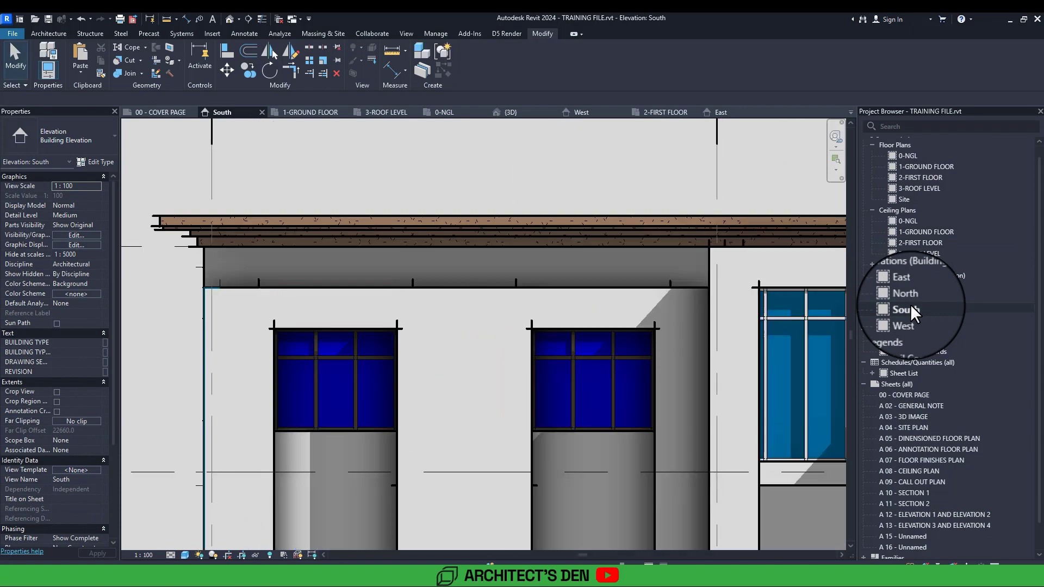
pyautogui.scroll(-2, 439, 323)
pyautogui.moveTo(614, 331); pyautogui.dragTo(473, 324, button='middle')
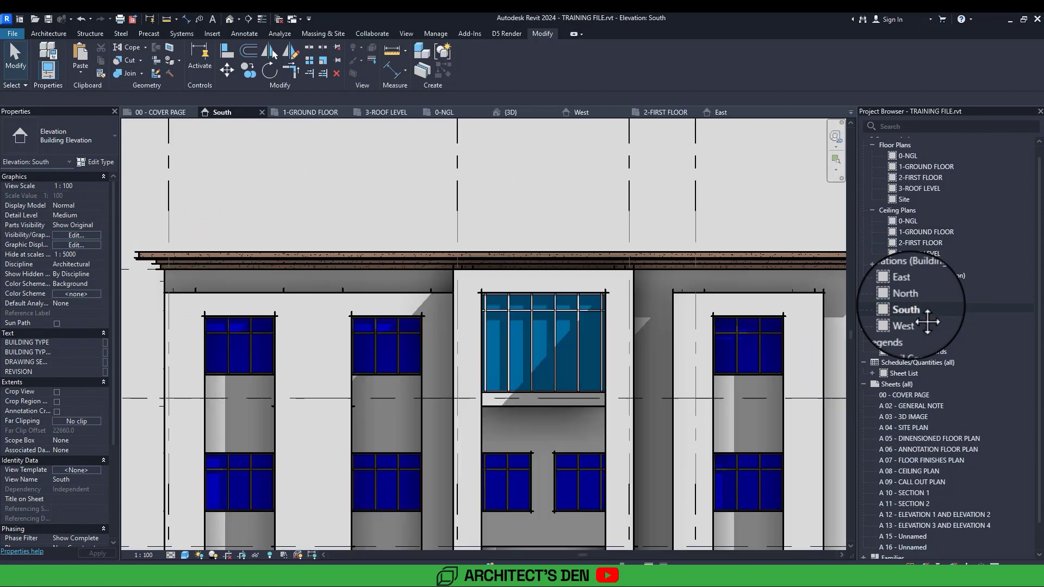
pyautogui.scroll(-2, 473, 324)
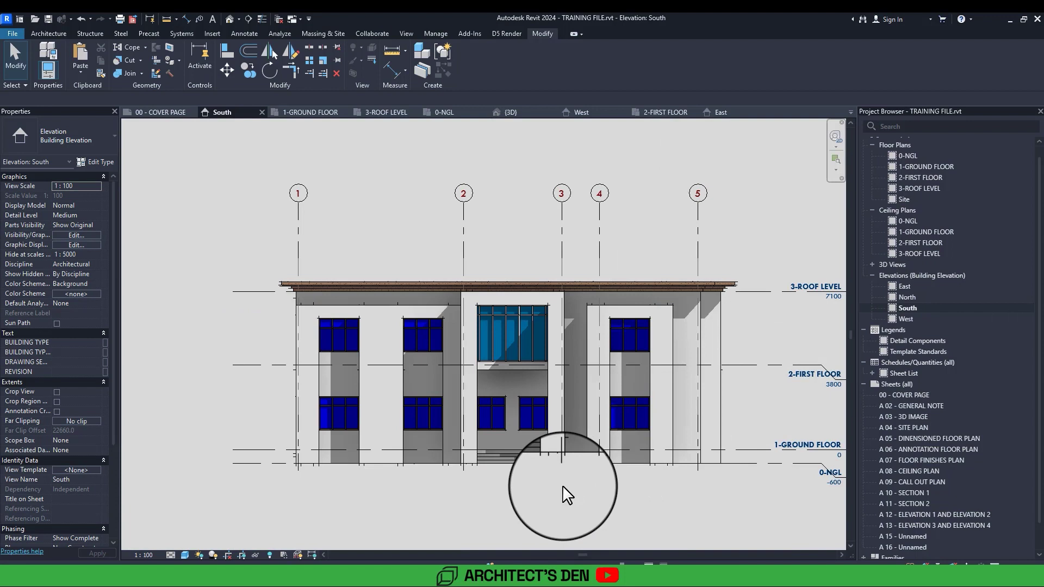
pyautogui.scroll(-1, 563, 485)
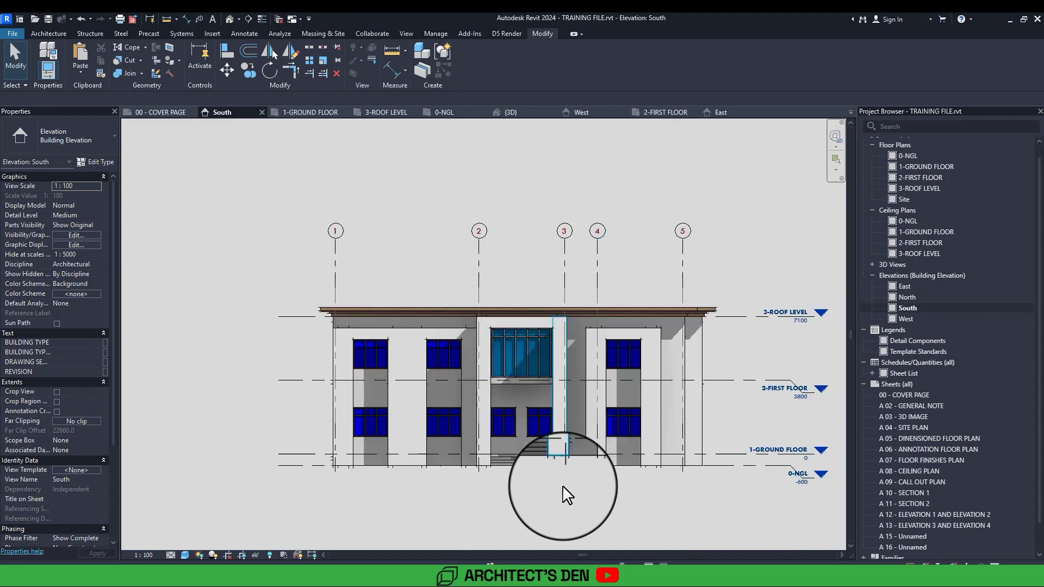
pyautogui.moveTo(563, 485)
pyautogui.mouseDown(button='middle')
pyautogui.moveTo(518, 470)
pyautogui.moveTo(583, 508)
pyautogui.mouseUp(button='middle')
pyautogui.click(230, 20)
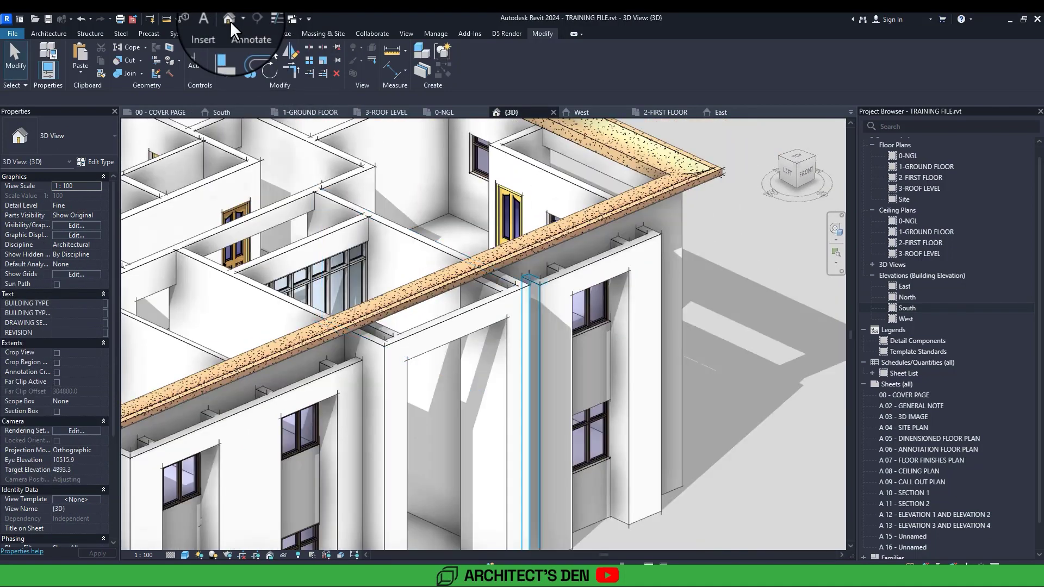
pyautogui.scroll(-1, 533, 391)
pyautogui.scroll(3, 389, 375)
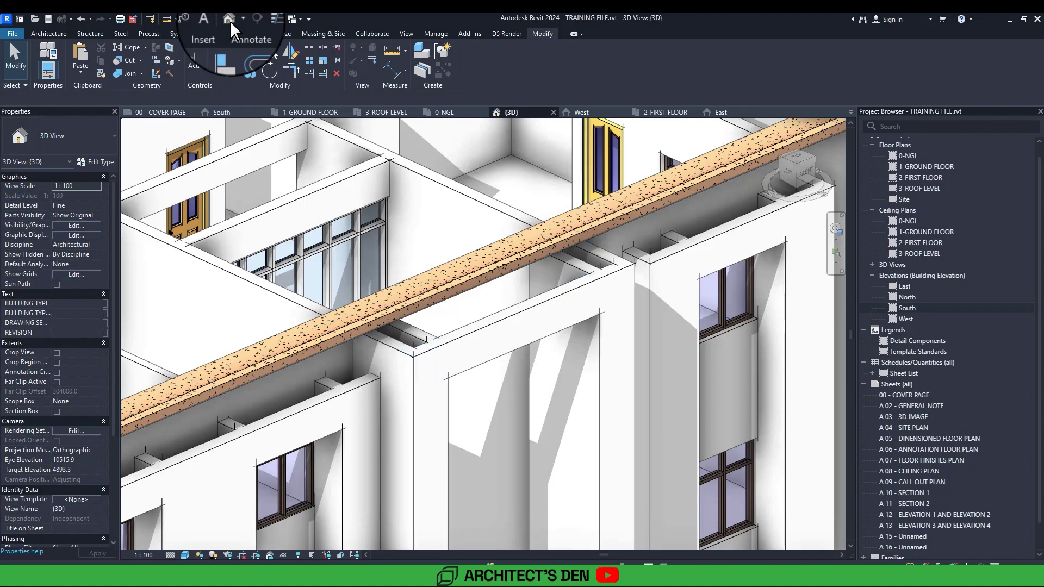
pyautogui.scroll(-1, 418, 278)
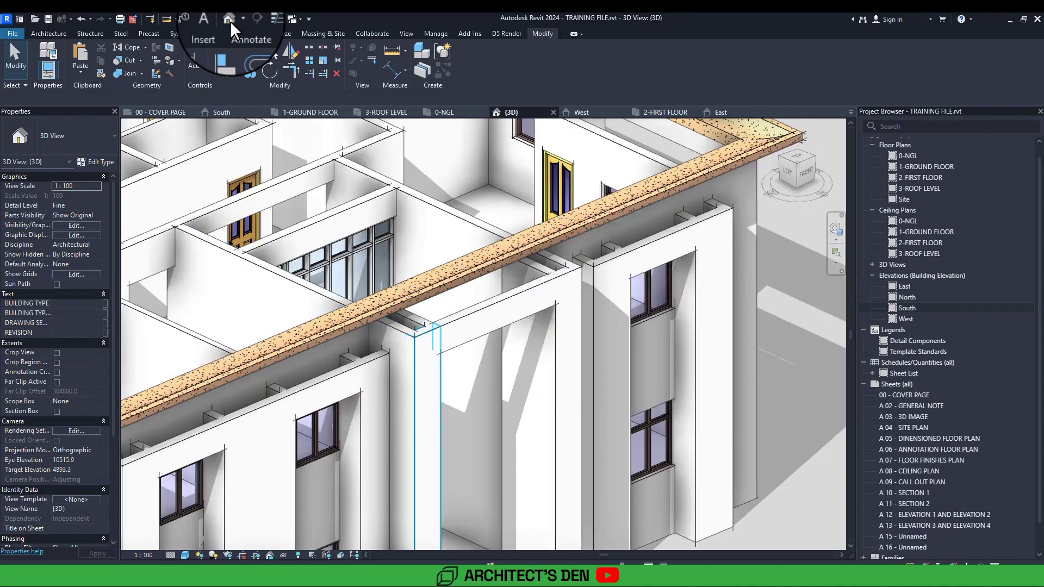
# - Examine the gaps between the lowered front walls and the roof-level fascia around the entrance frame in the 3D view
pyautogui.scroll(-3, 544, 316)
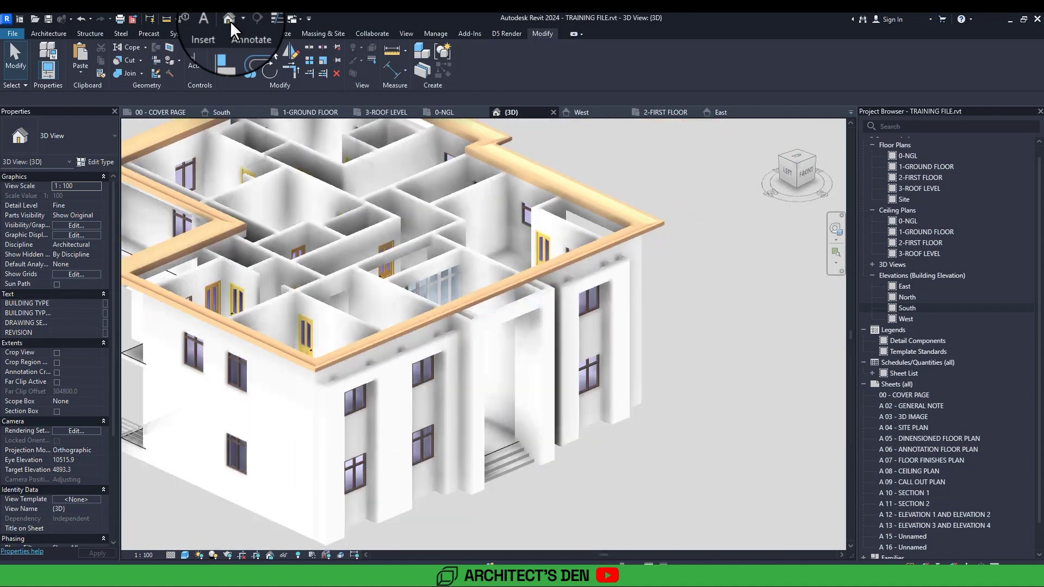
pyautogui.scroll(5, 489, 310)
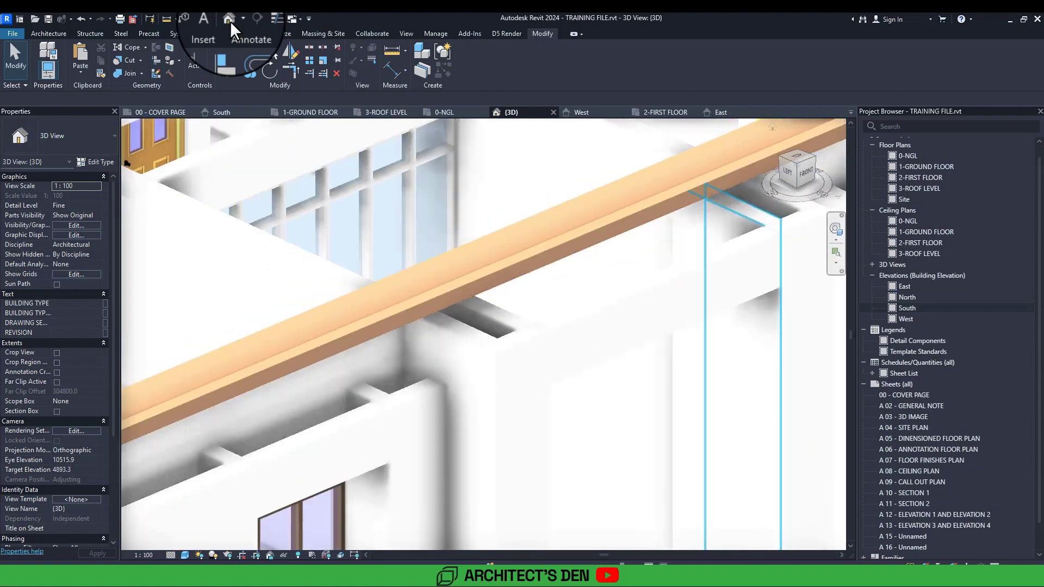
pyautogui.scroll(-1, 745, 315)
pyautogui.moveTo(745, 315); pyautogui.dragTo(603, 343, button='middle')
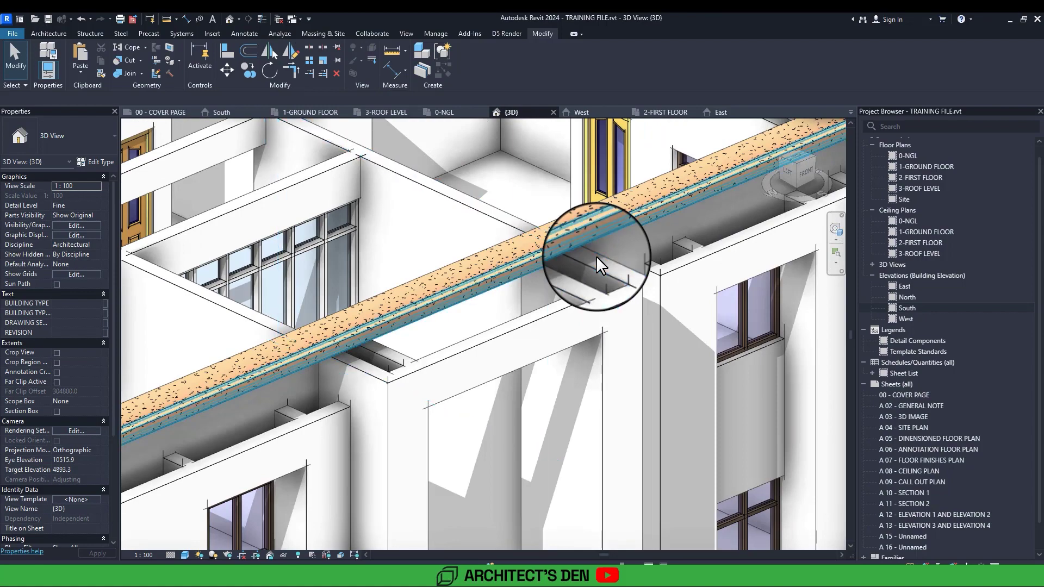
pyautogui.scroll(-2, 396, 363)
pyautogui.scroll(-4, 596, 256)
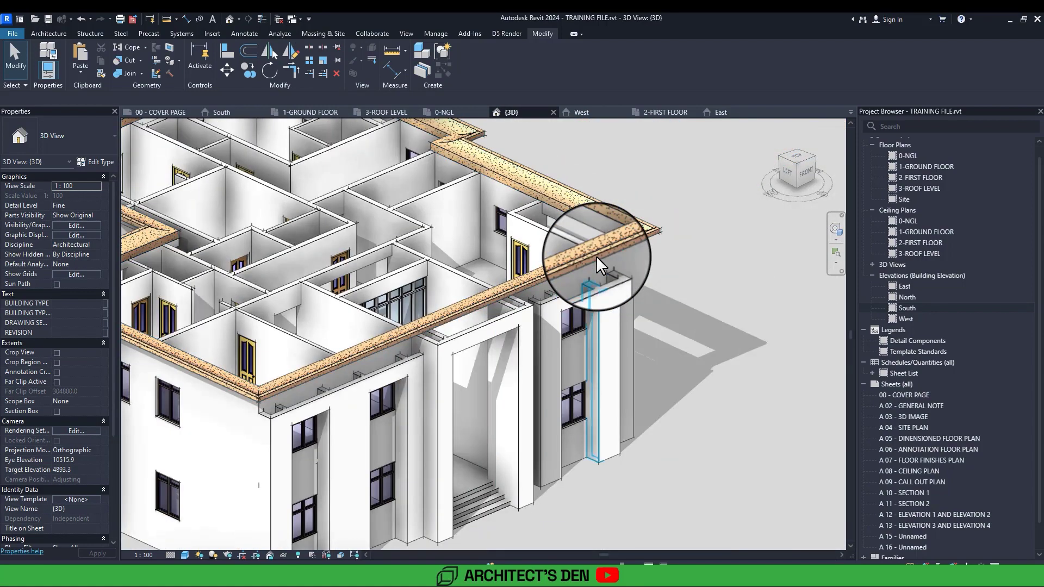
pyautogui.press('Tab')
pyautogui.press('Tab')
pyautogui.press('Tab')
pyautogui.press('Tab')
pyautogui.press('Tab')
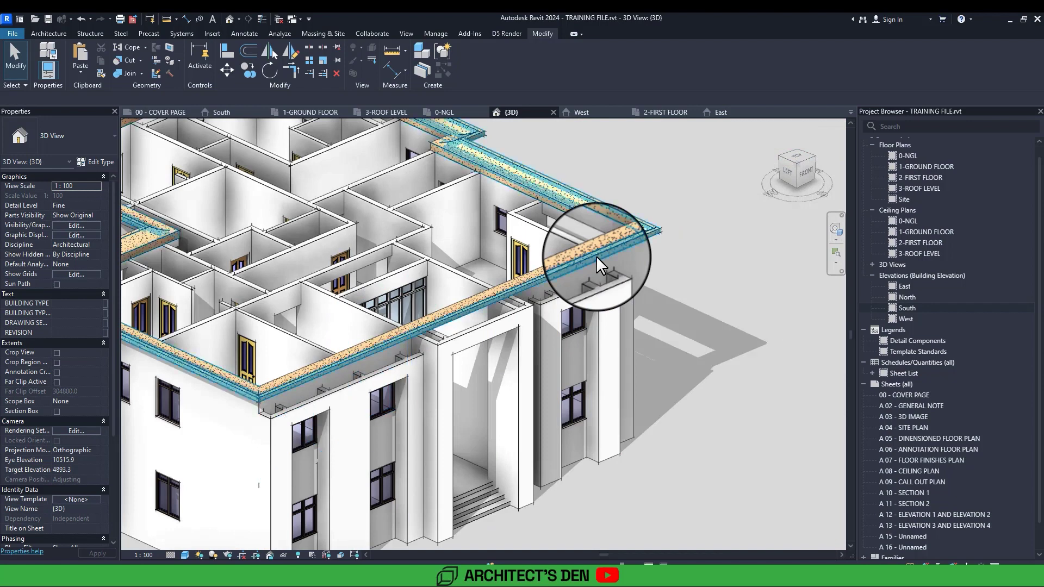
pyautogui.press('Tab')
pyautogui.press('Tab')
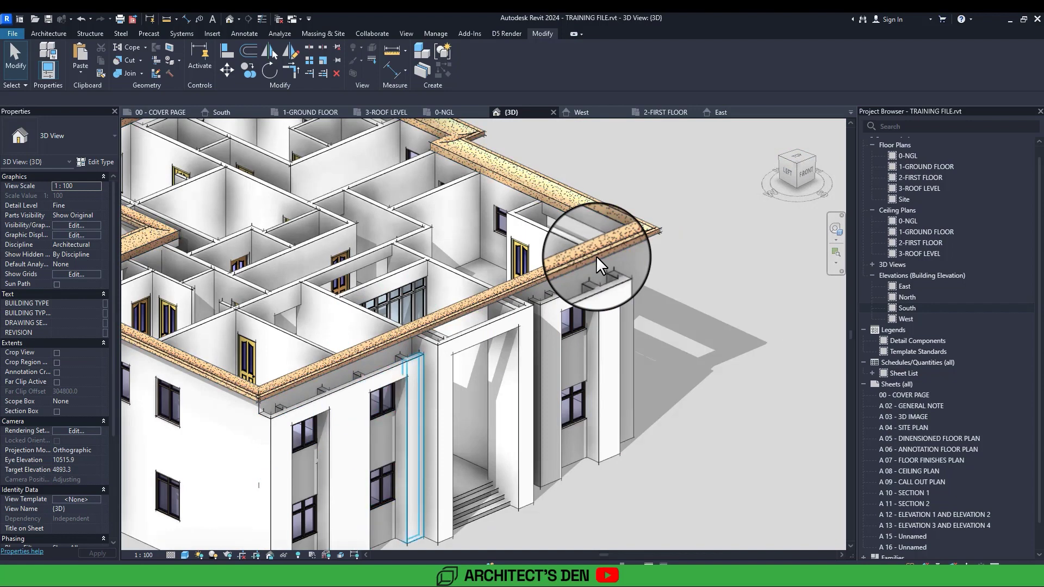
pyautogui.scroll(-3, 596, 256)
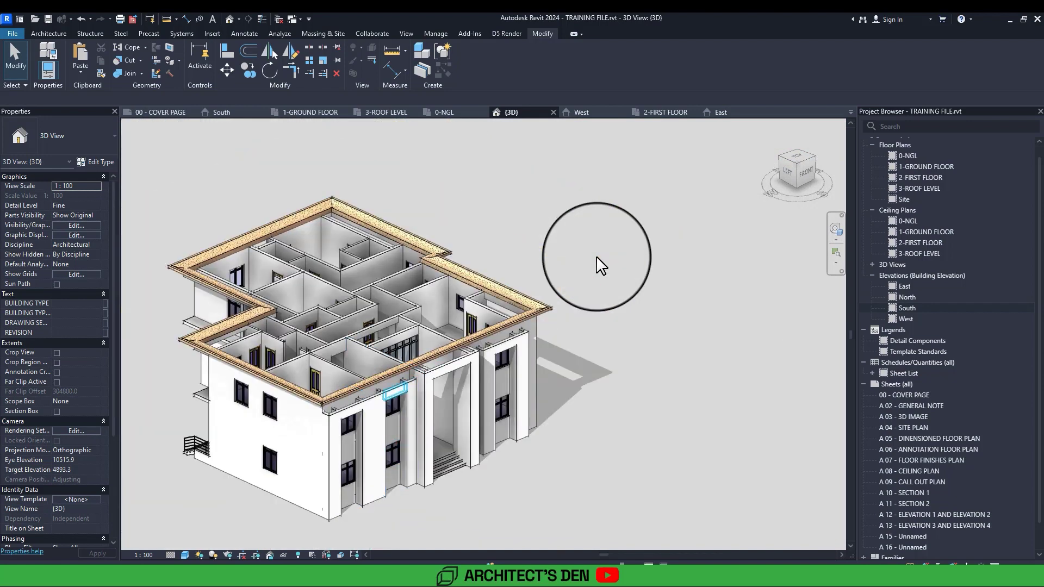
pyautogui.scroll(5, 596, 256)
pyautogui.press('Tab')
pyautogui.press('Tab')
pyautogui.press('Tab')
pyautogui.press('Tab')
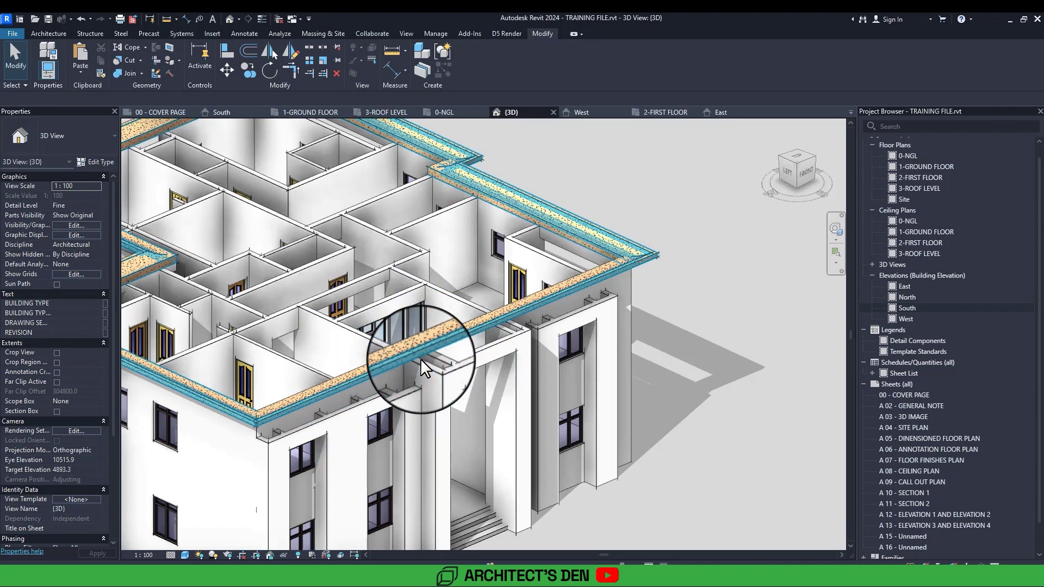
pyautogui.press('Tab')
pyautogui.press('Tab')
pyautogui.press('Tab')
pyautogui.press('Tab')
pyautogui.press('Tab')
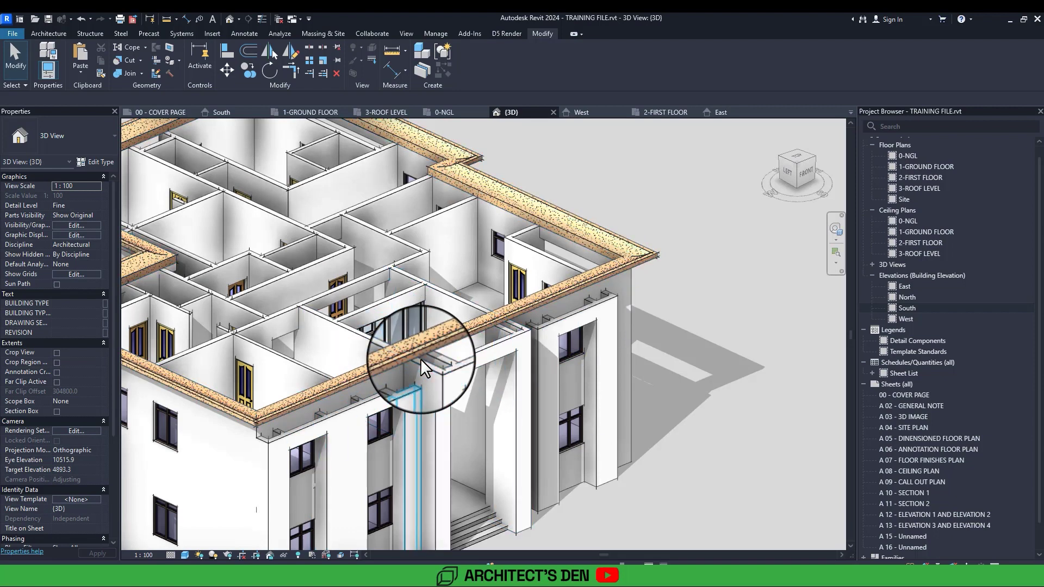
# - Examine the whole front facade, its projections and the underside of the fascia from above and from below
pyautogui.scroll(-1, 420, 359)
pyautogui.moveTo(422, 359); pyautogui.dragTo(420, 296, button='middle')
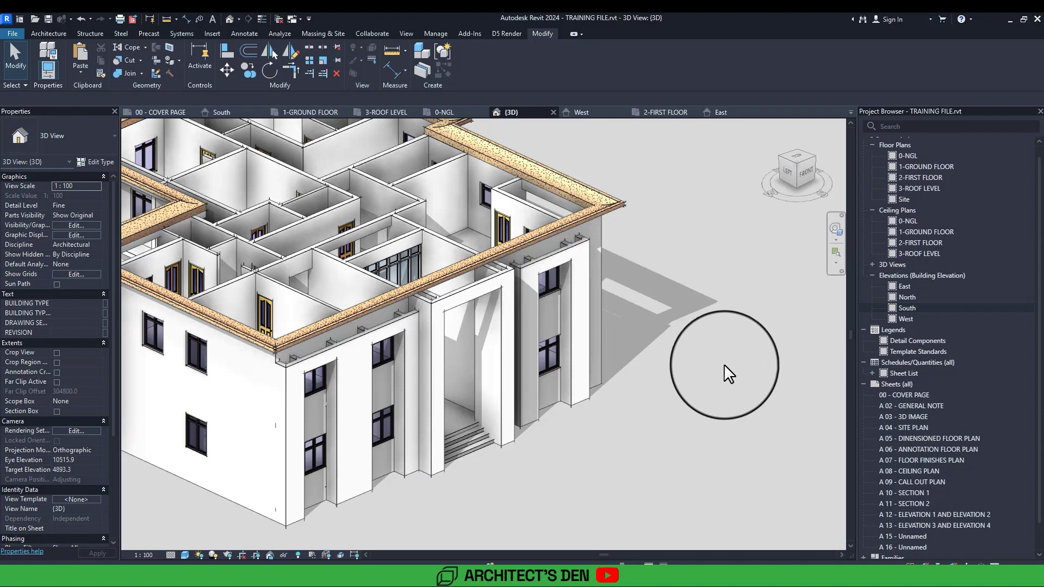
pyautogui.scroll(-3, 656, 345)
pyautogui.moveTo(630, 350); pyautogui.dragTo(614, 334, button='middle')
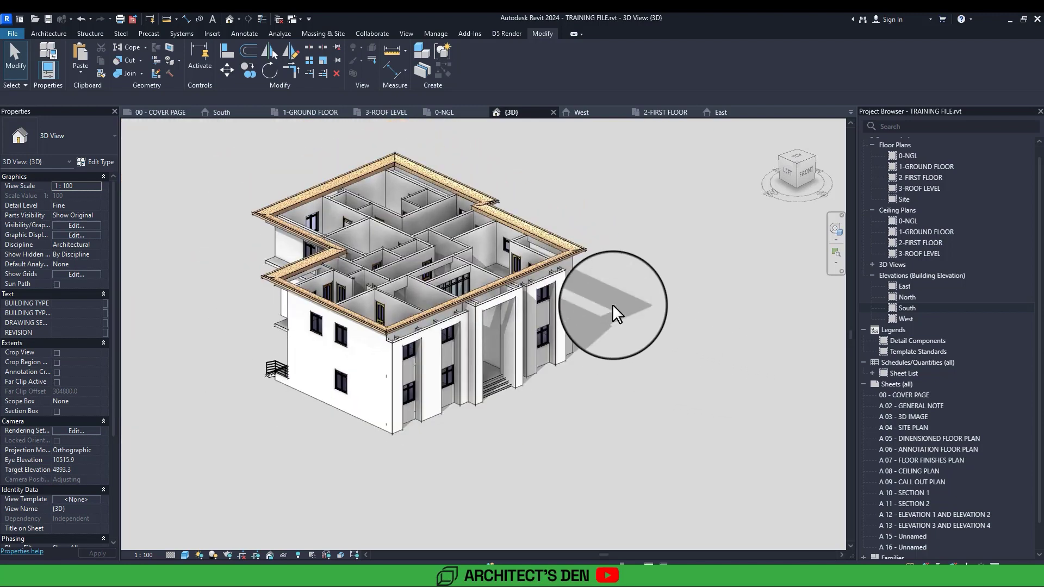
pyautogui.keyDown('shift'); pyautogui.moveTo(602, 322); pyautogui.dragTo(602, 364, button='middle'); pyautogui.keyUp('shift')
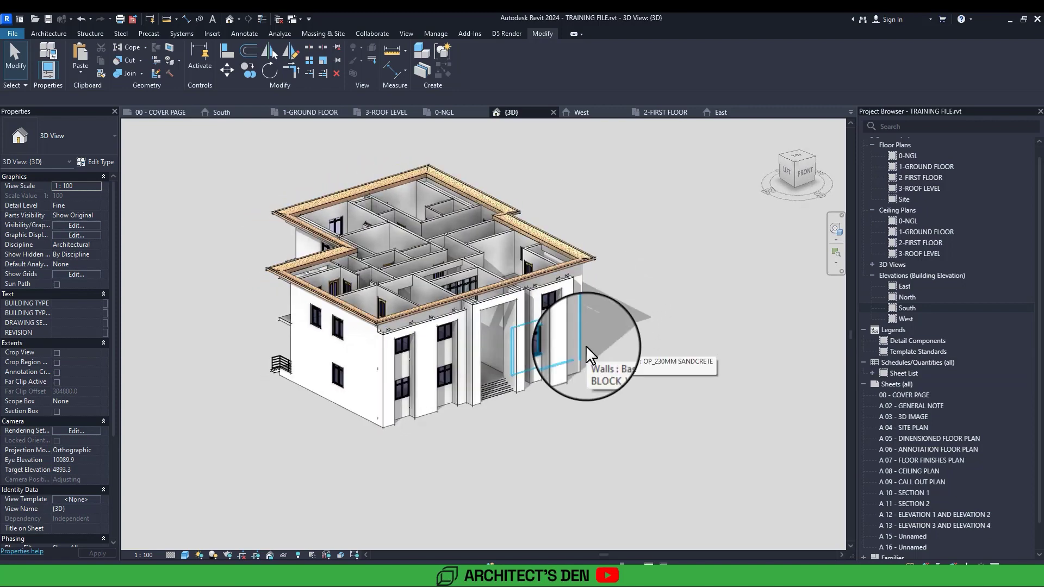
pyautogui.moveTo(586, 344)
pyautogui.keyDown('shift'); pyautogui.mouseDown(button='middle')
pyautogui.moveTo(603, 363)
pyautogui.moveTo(592, 356)
pyautogui.mouseUp(button='middle'); pyautogui.keyUp('shift')
pyautogui.scroll(3, 588, 344)
pyautogui.moveTo(772, 356); pyautogui.dragTo(764, 340, button='middle')
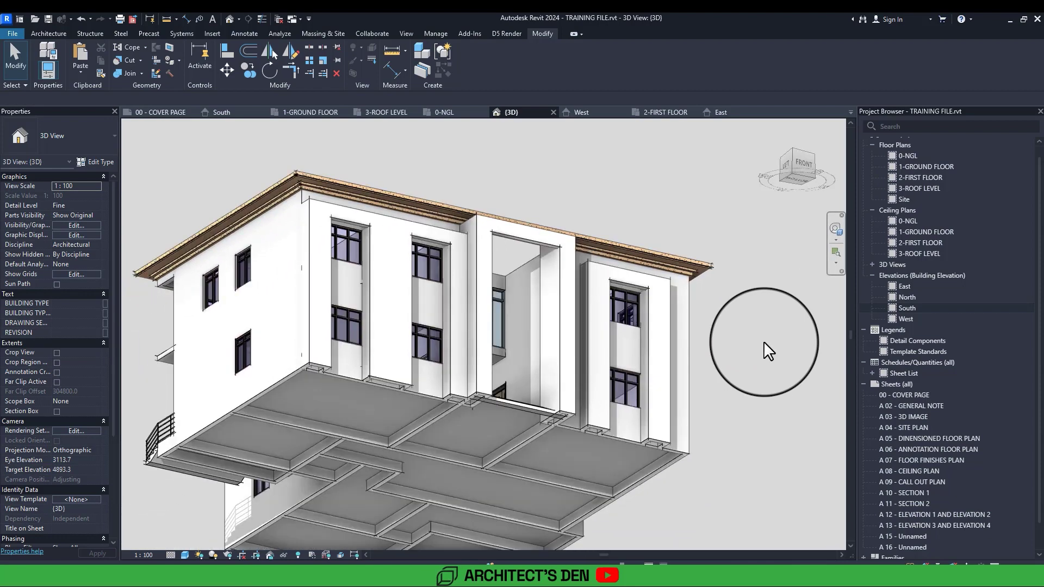